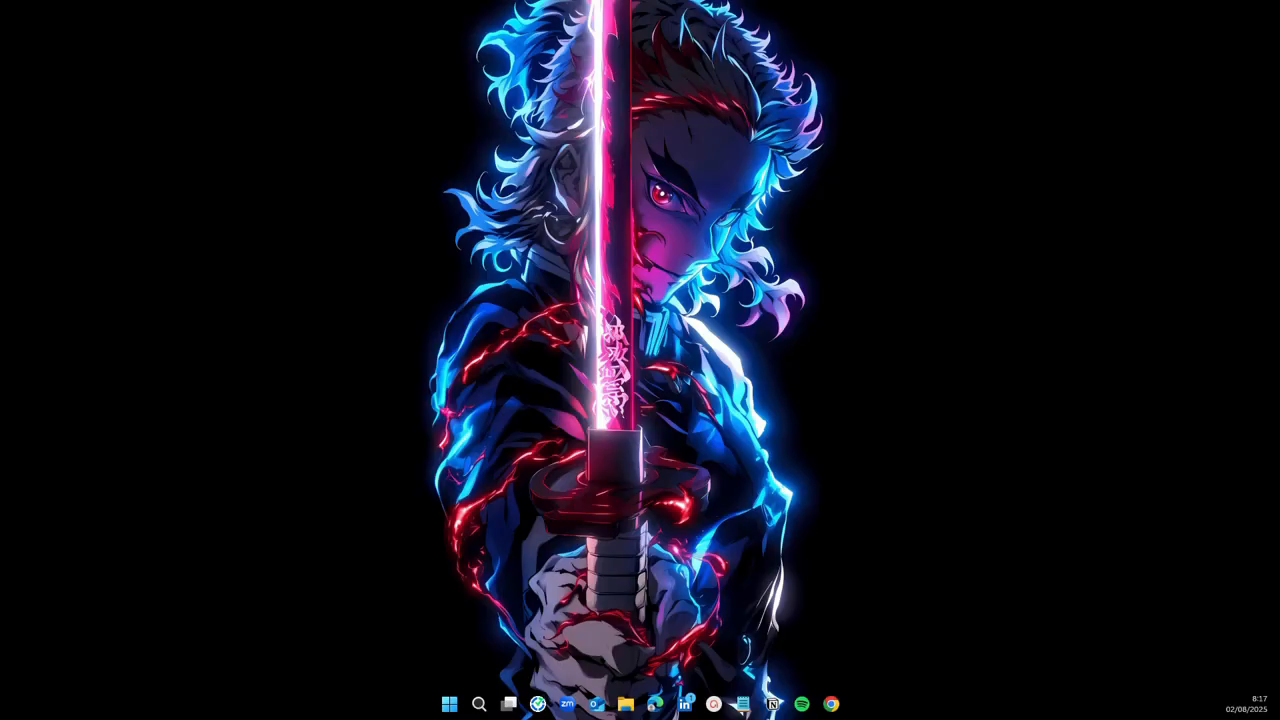
Step: Open Chrome with the first profile, maximize it, and Google 'power bi'
left_click(834, 704)
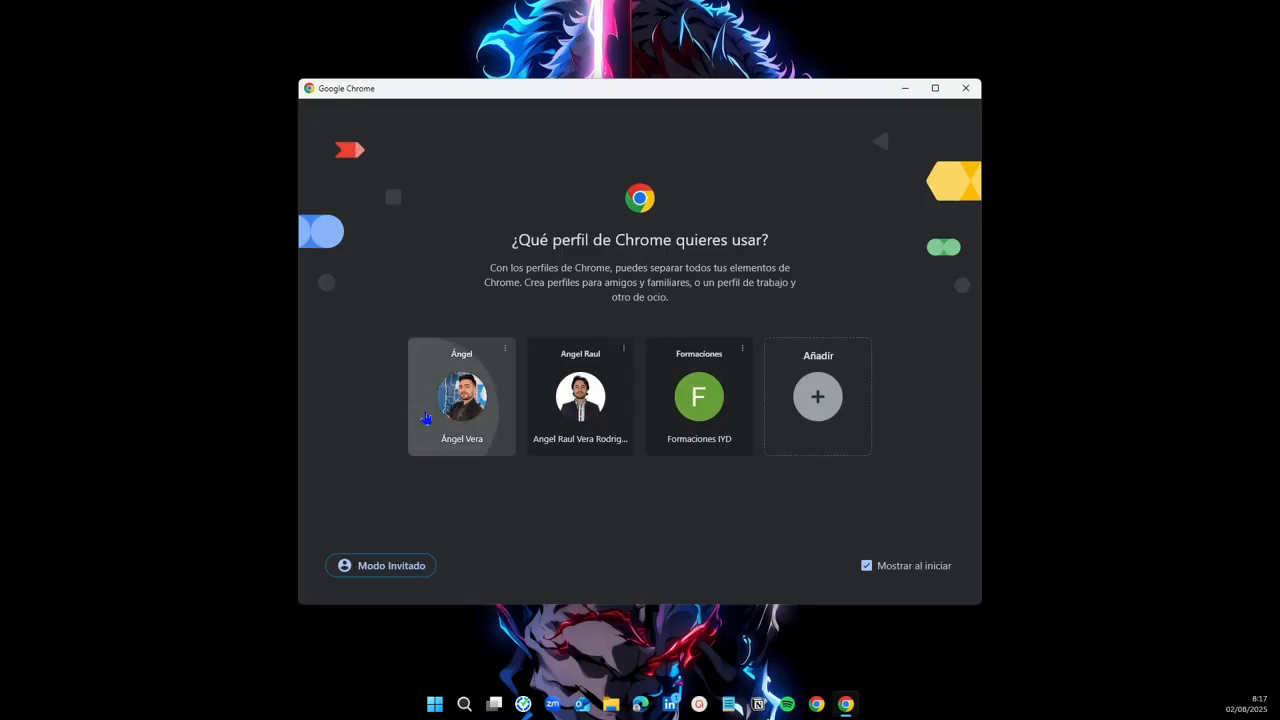
left_click(426, 418)
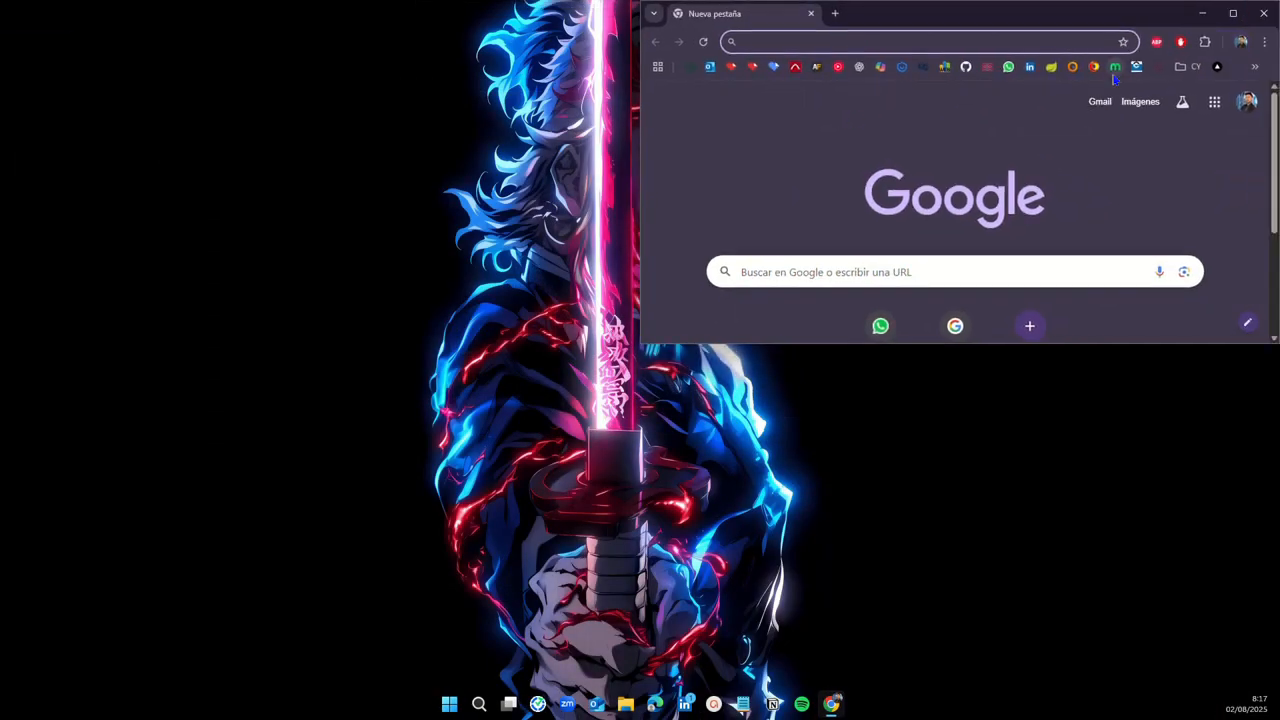
left_click(1232, 13)
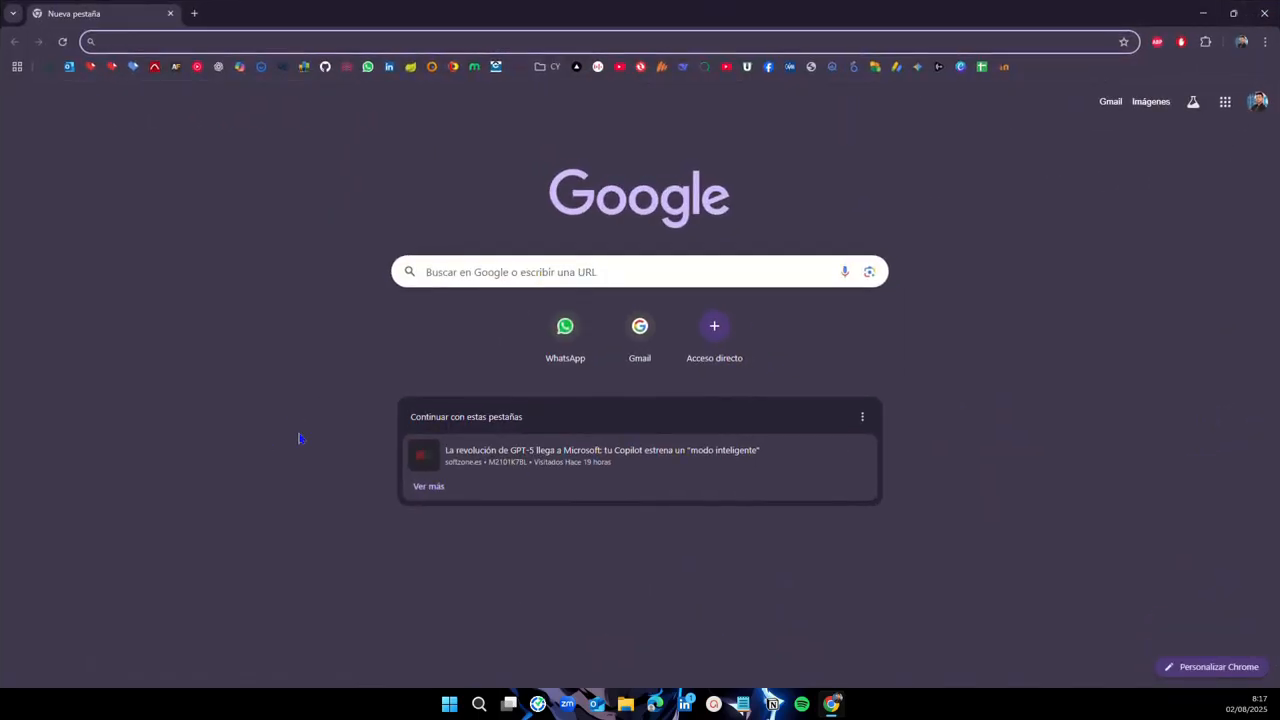
left_click(478, 281)
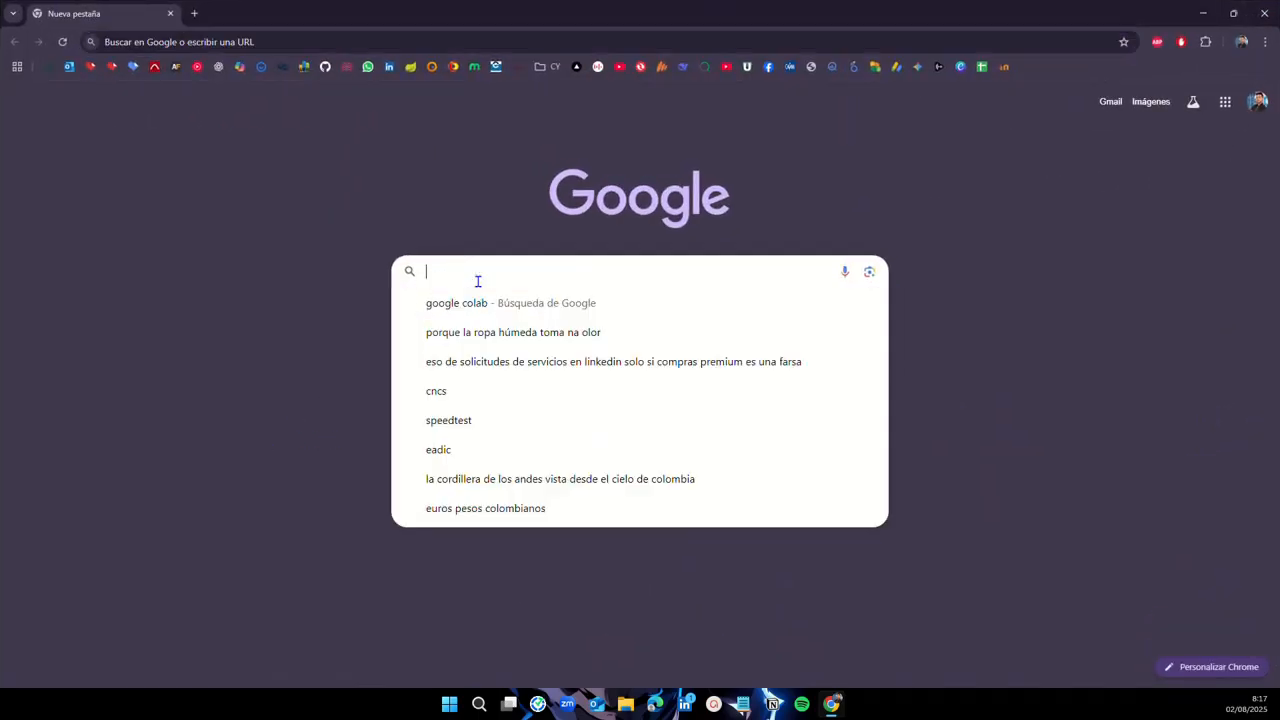
type("power bi")
key("Return")
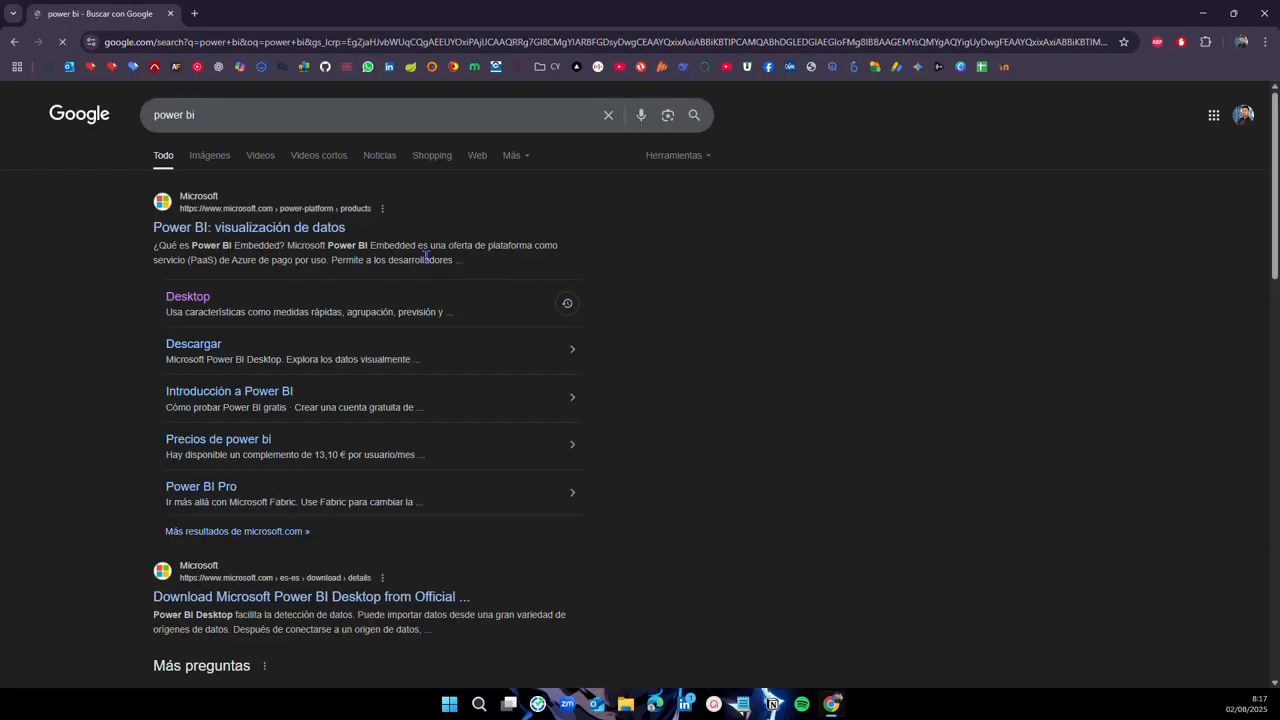
Step: Go from the Power BI Desktop page to 'Opciones de descarga avanzadas' and list the installer files
left_click(198, 304)
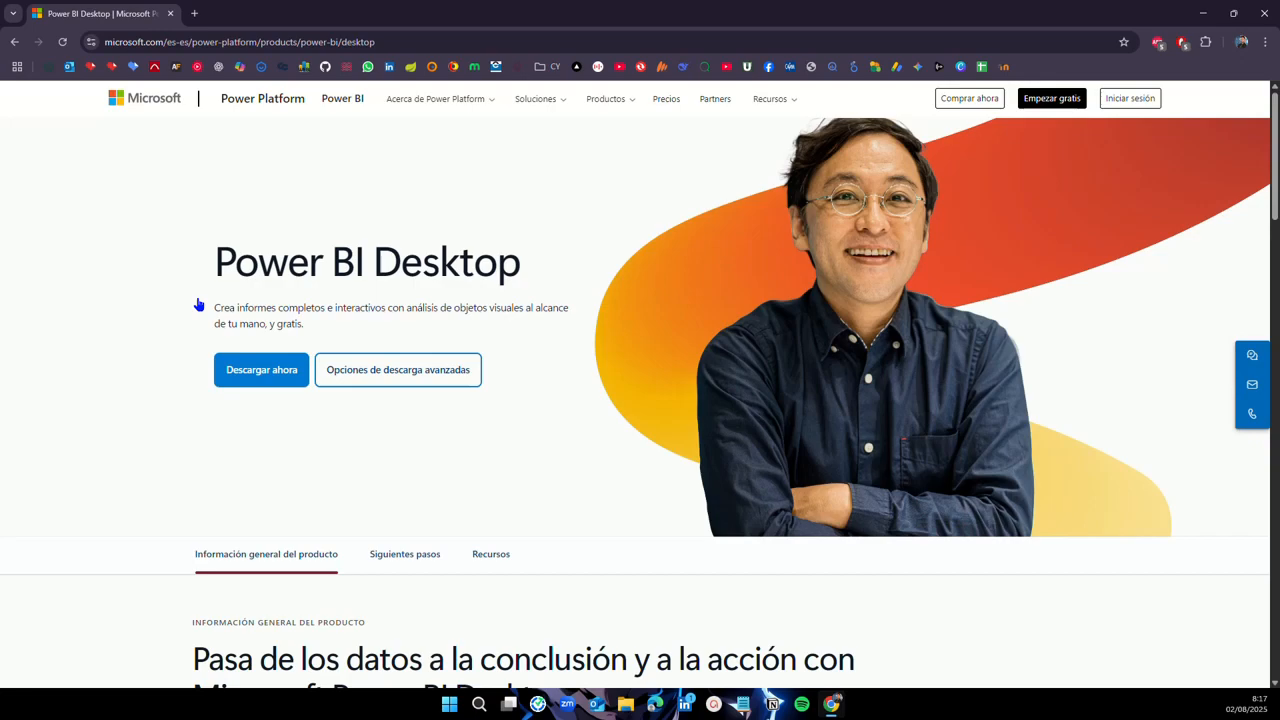
left_click(385, 380)
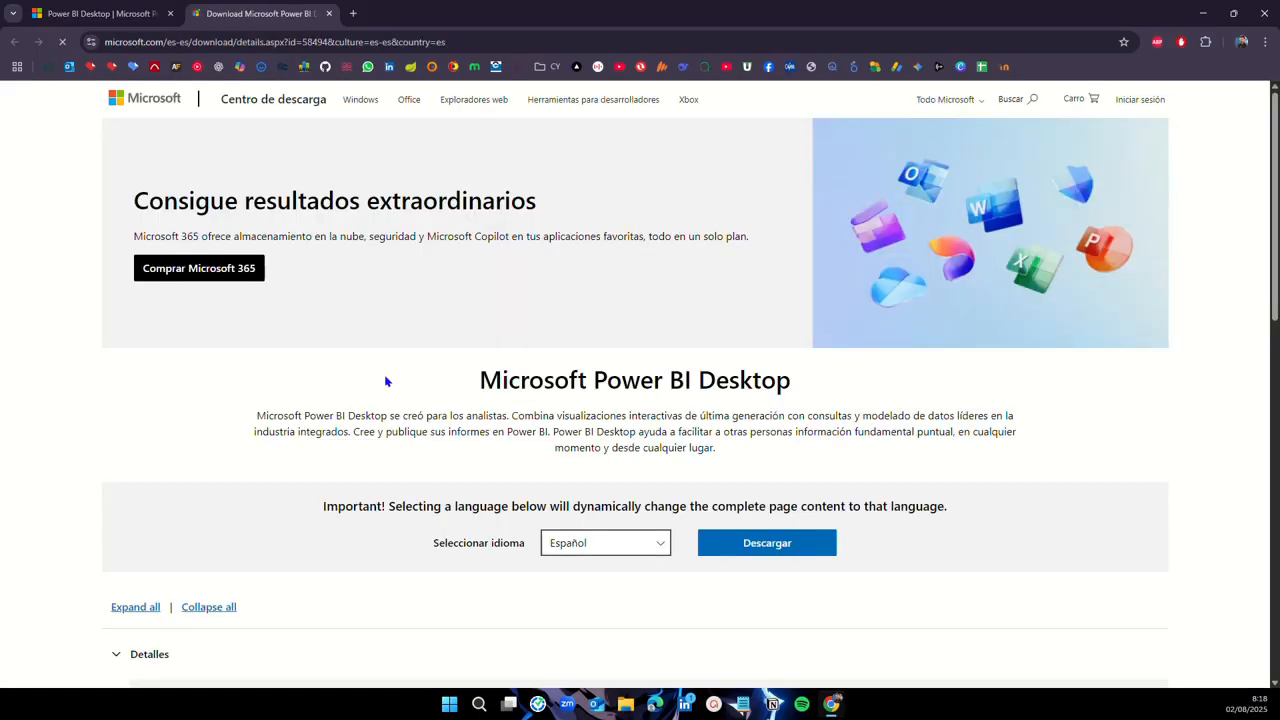
scroll(386, 378, "down", 1)
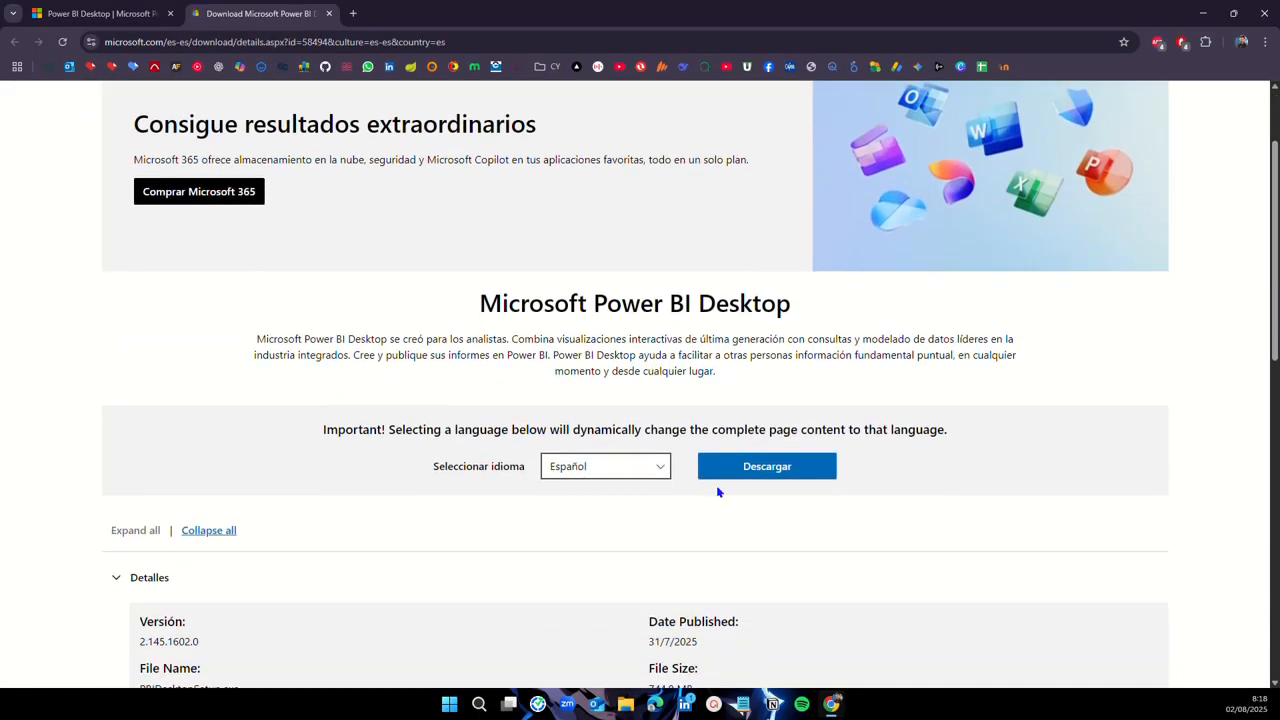
left_click(777, 467)
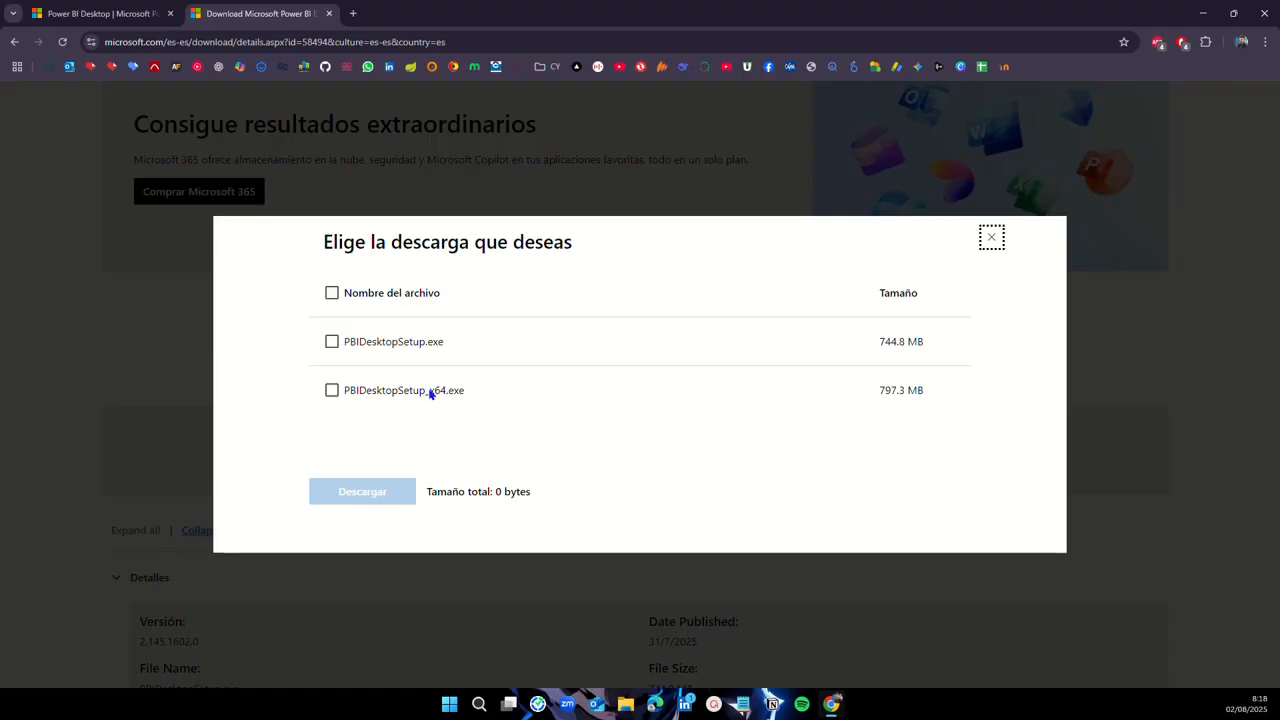
Step: Download PBIDesktopSetup_x64.exe and save it into the Descargas folder
left_click(332, 392)
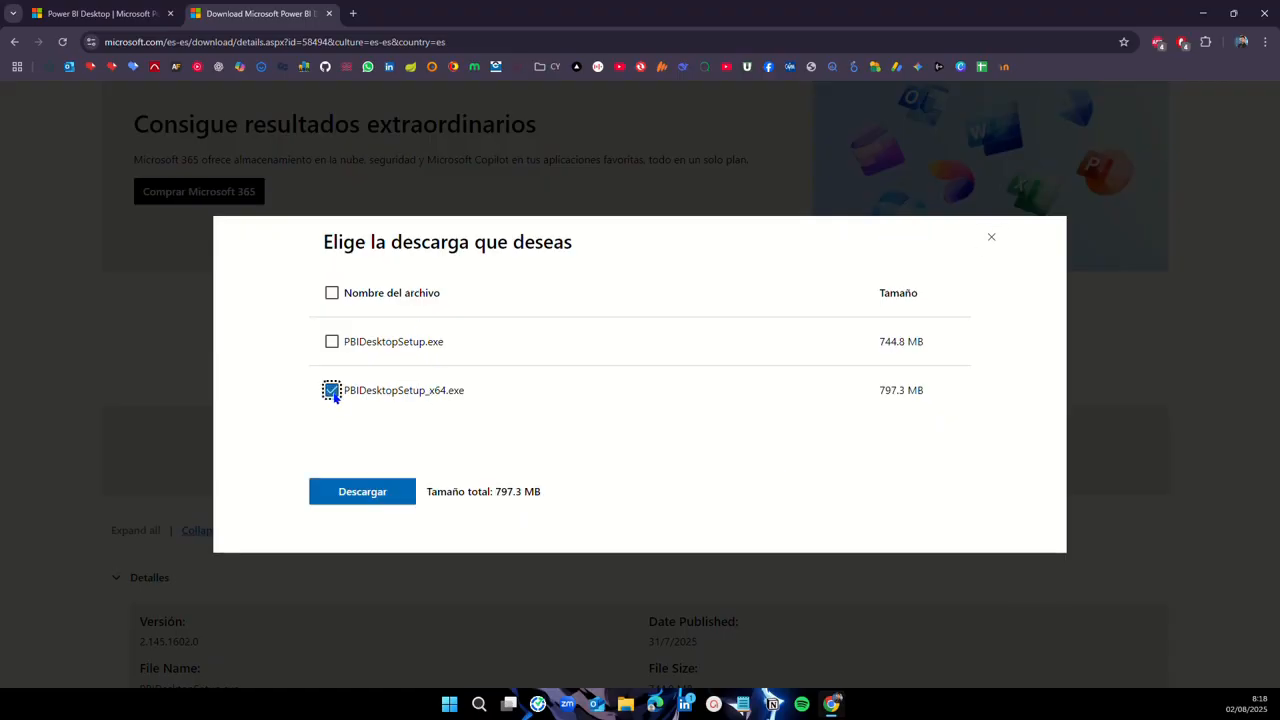
left_click(368, 491)
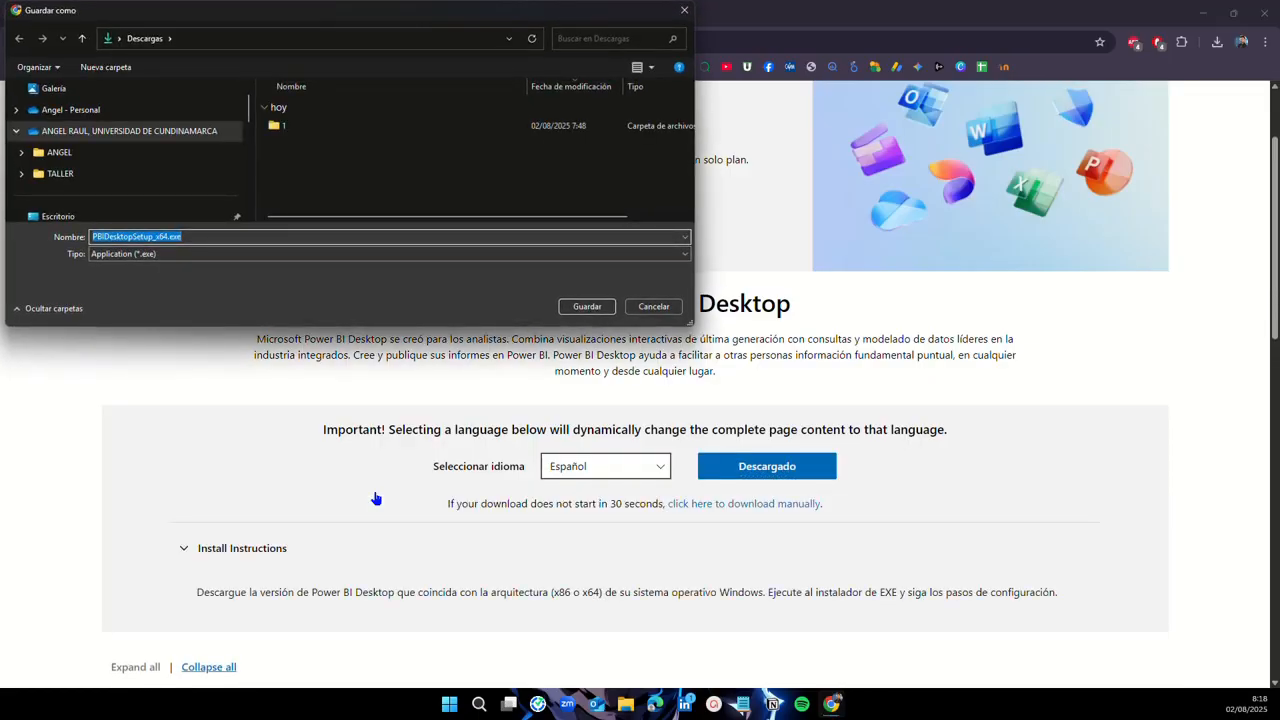
left_click(586, 307)
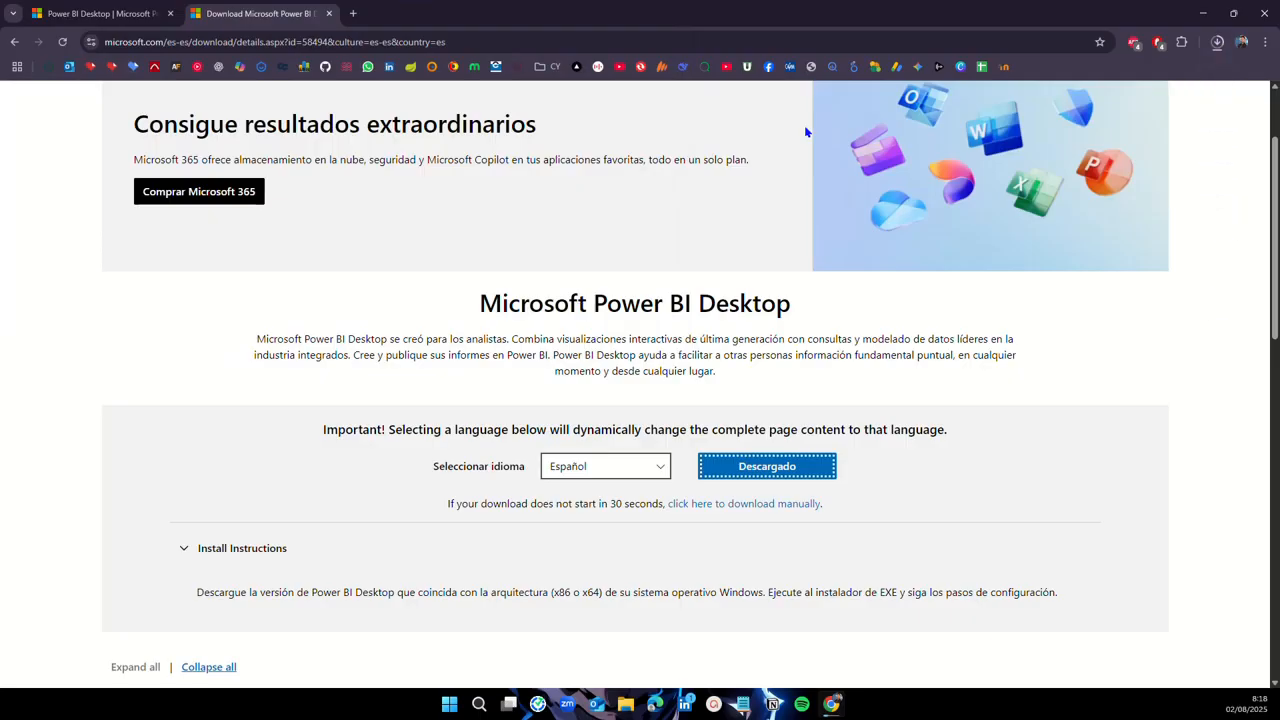
Step: Check the download has finished in Chrome, then open Descargas in File Explorer
left_click(1217, 42)
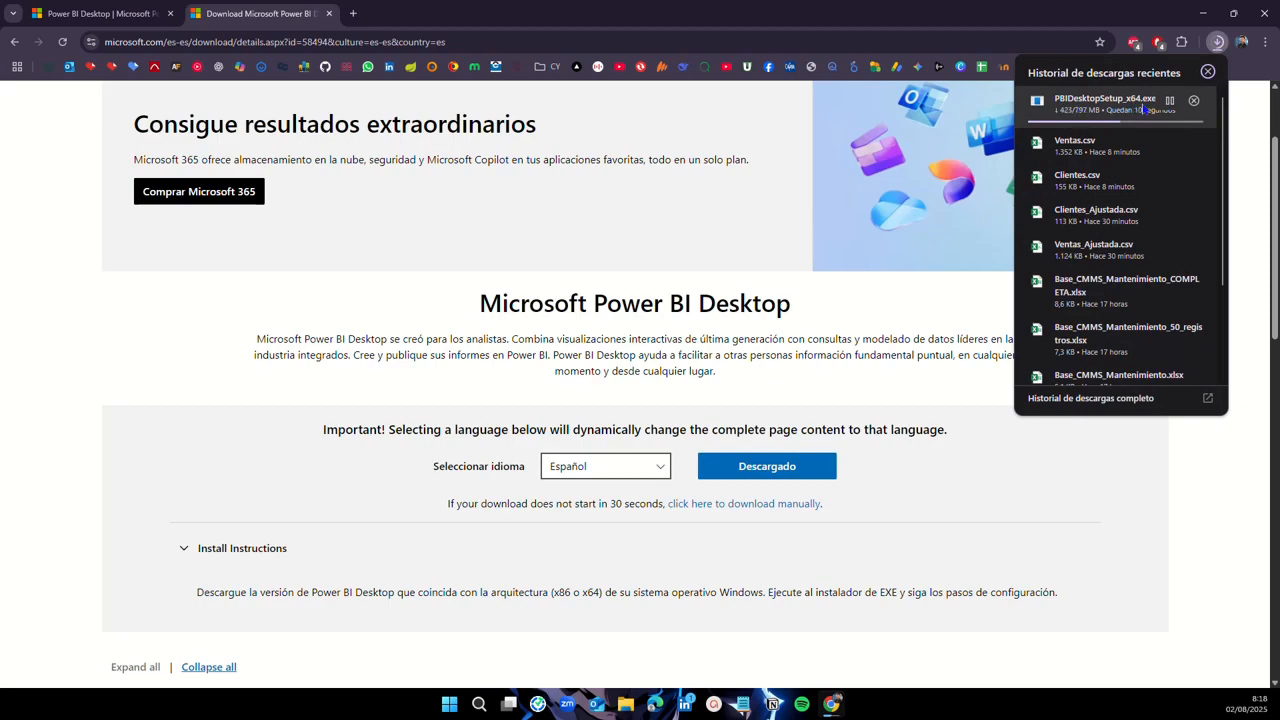
left_click(1209, 73)
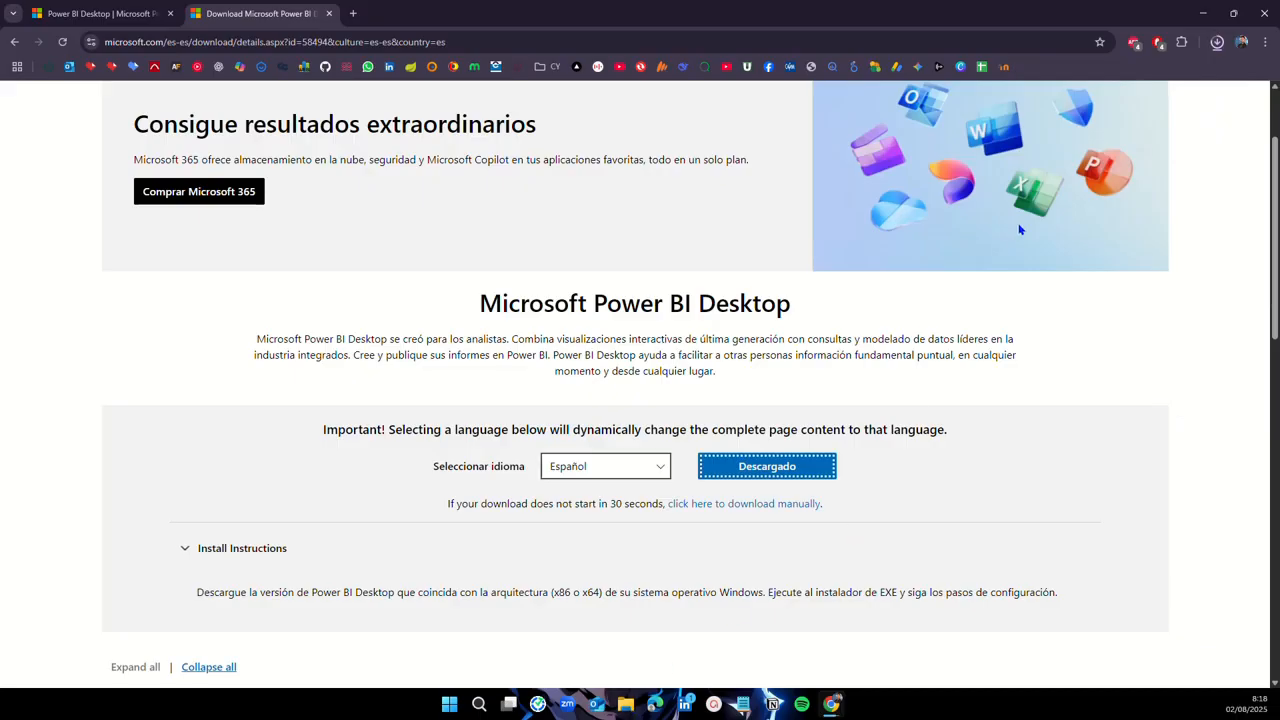
left_click(1217, 43)
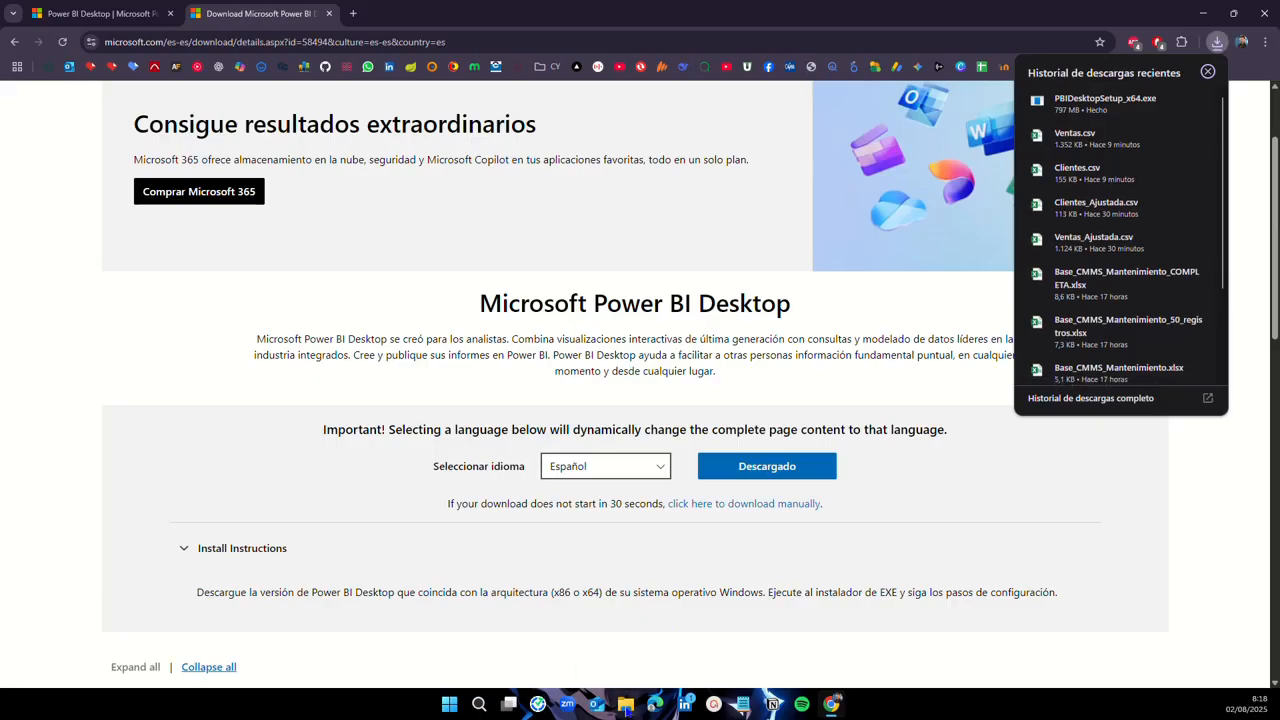
left_click(626, 706)
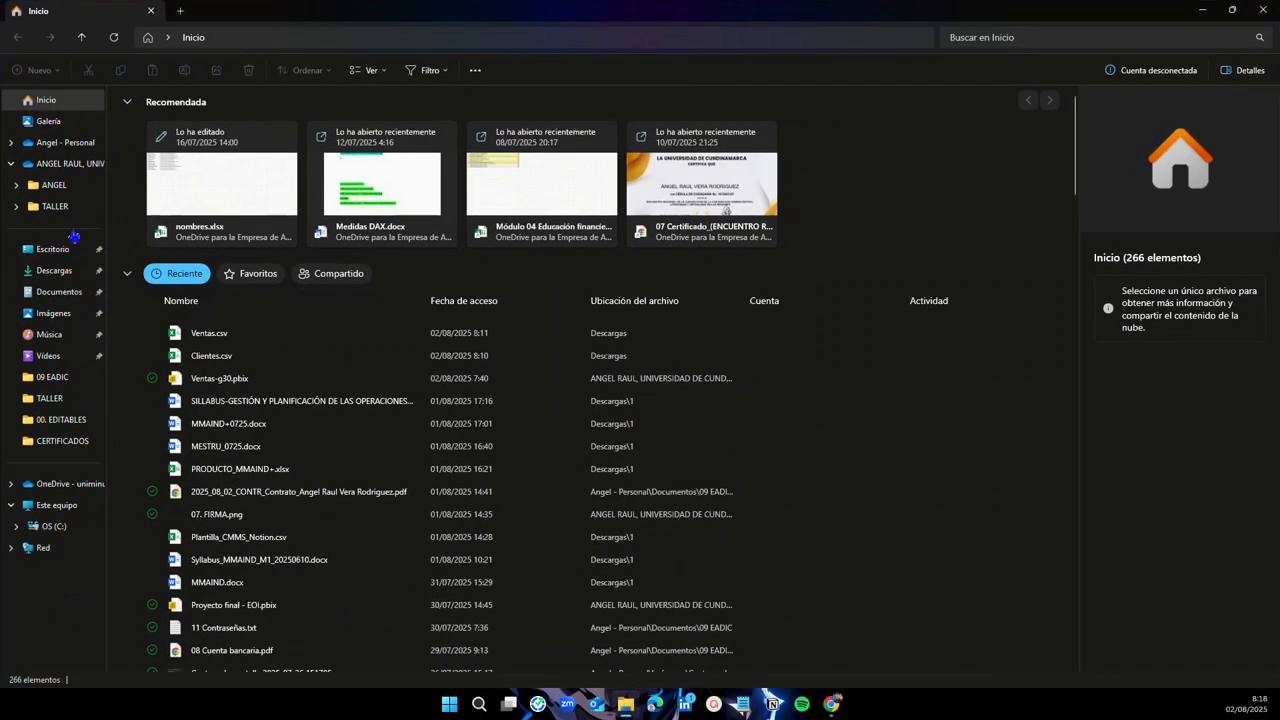
left_click(55, 272)
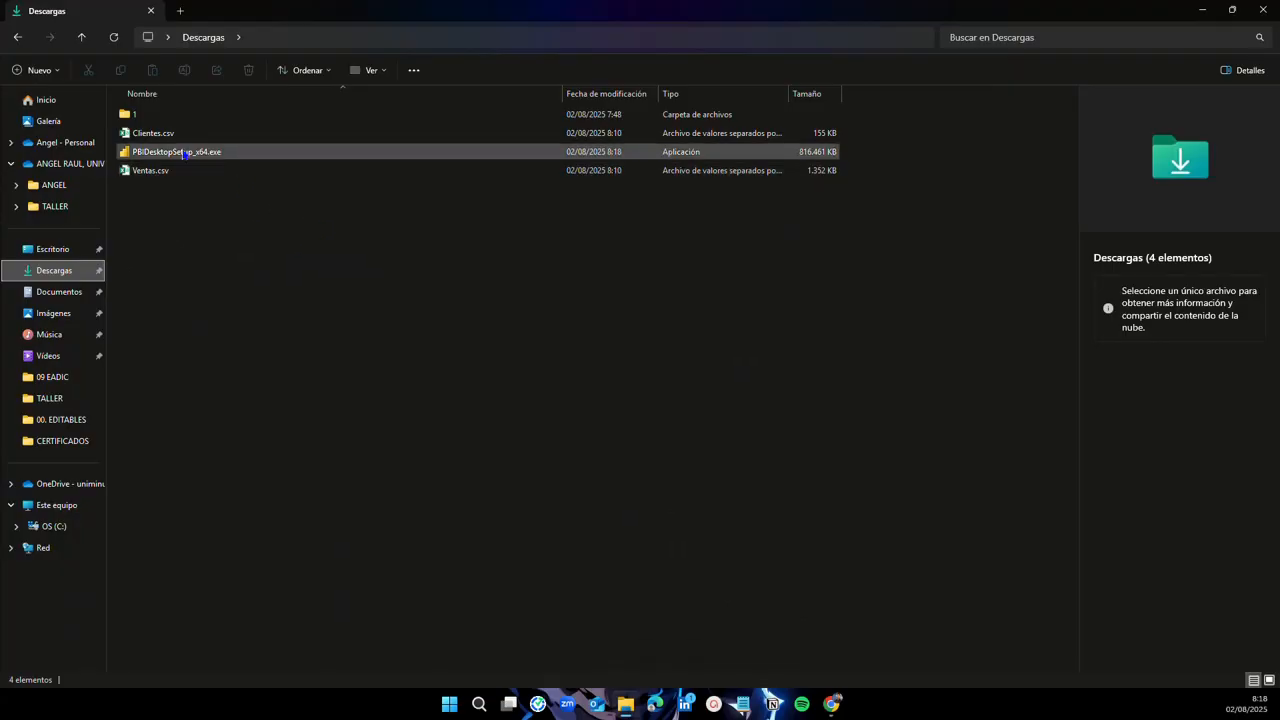
Step: Run PBIDesktopSetup_x64.exe and continue with Español as the language
mouse_move(185, 157)
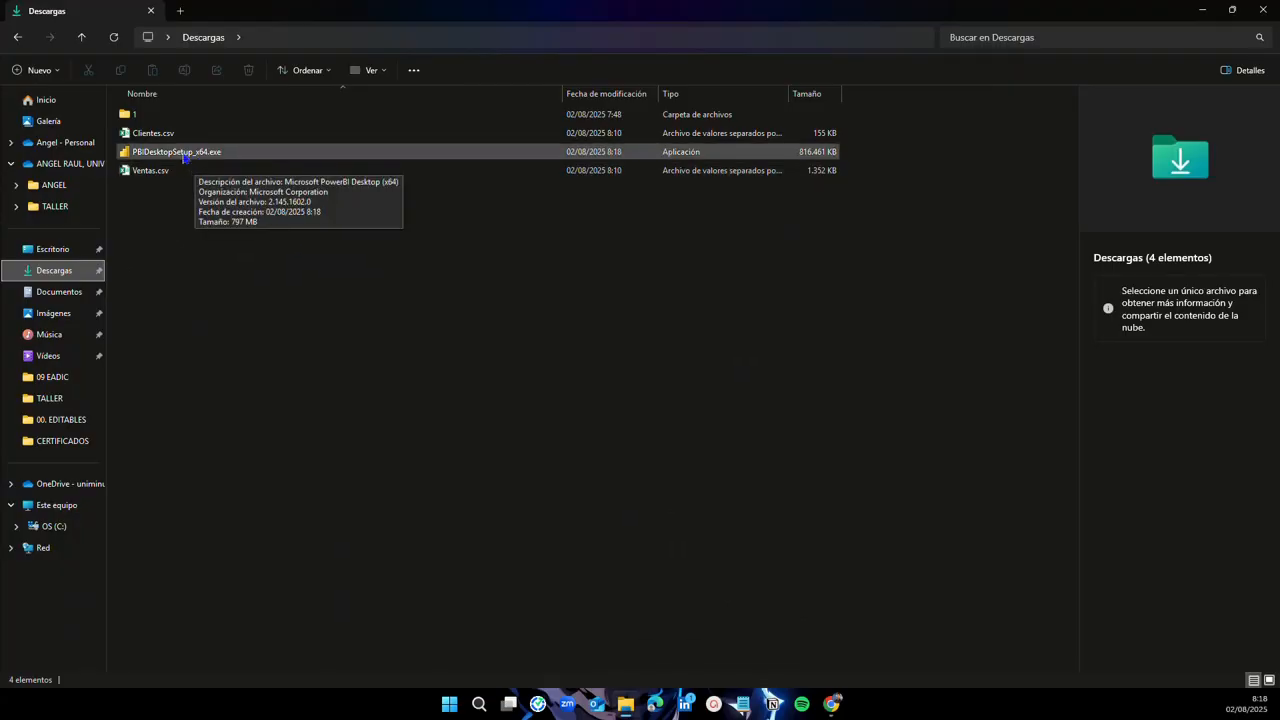
double_click(185, 157)
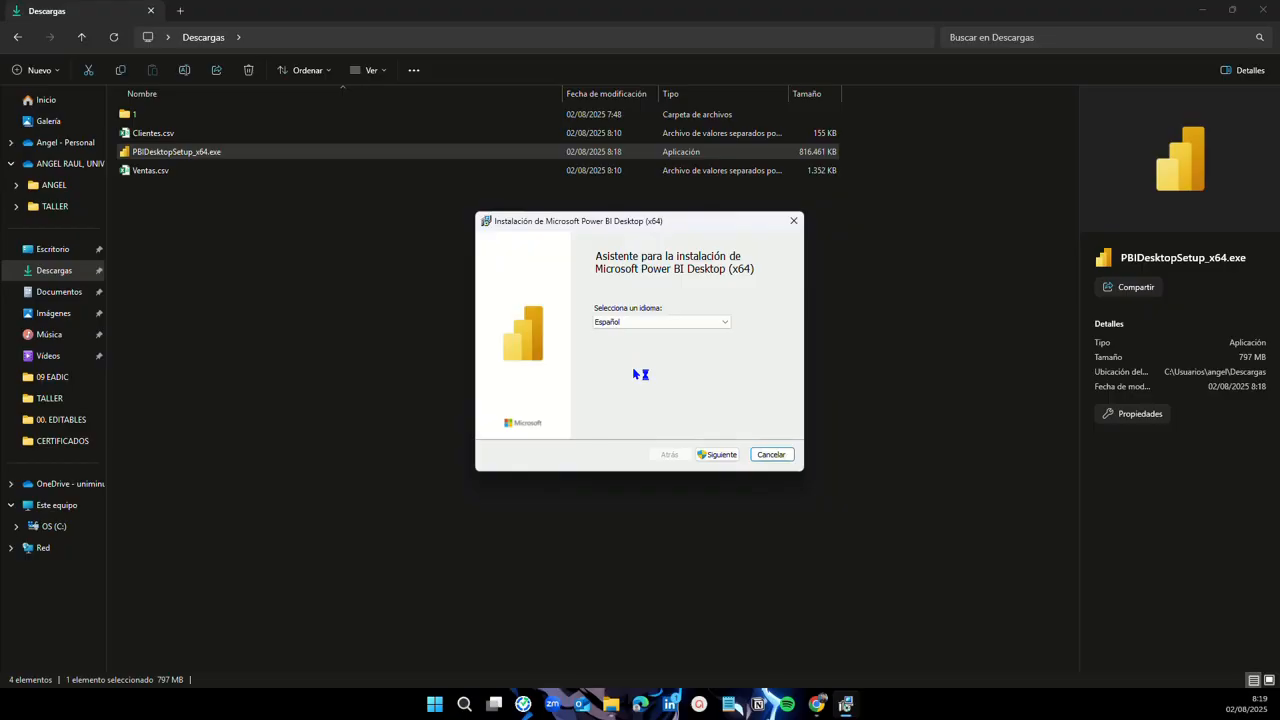
left_click(717, 455)
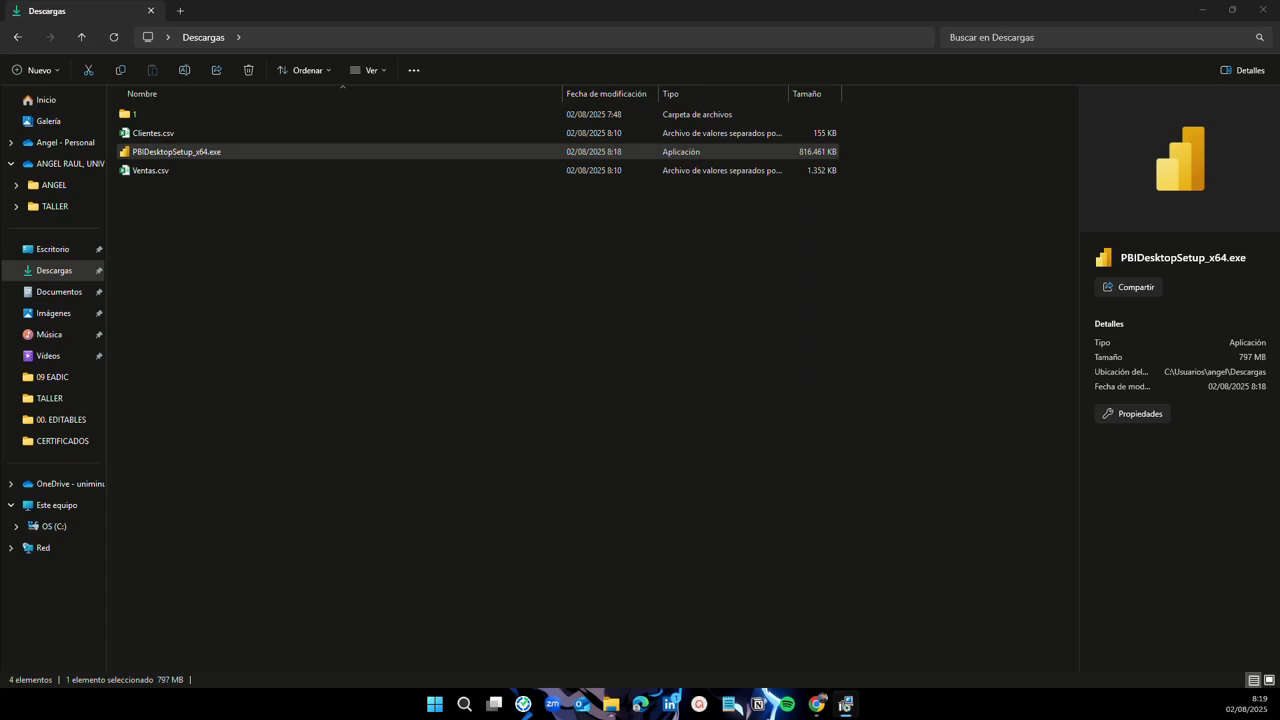
Step: Drag the Power BI Desktop setup wizard to the centre of the screen
left_click_drag(529, 347, 649, 235)
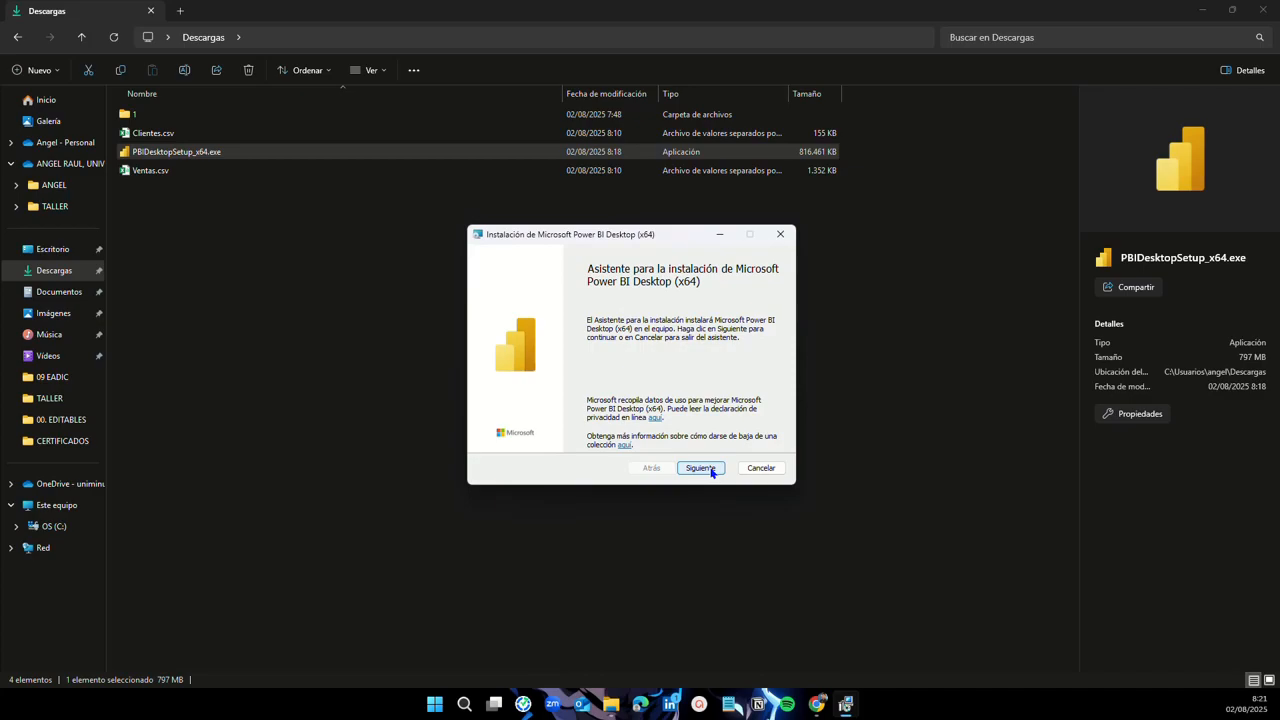
Step: Accept 'Acepto los términos', keep the default folder and shortcut, and install Power BI Desktop
left_click(711, 468)
scroll(557, 373, "down", 15)
scroll(557, 373, "down", 15)
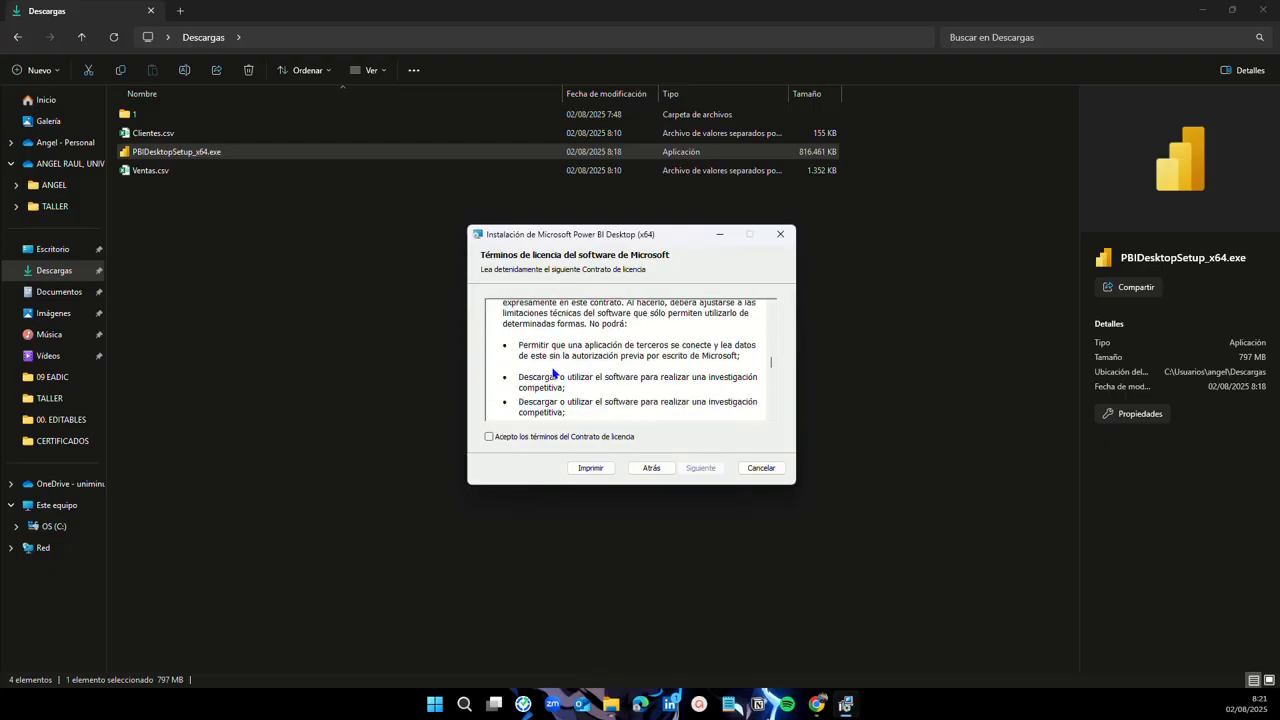
scroll(543, 388, "down", 1)
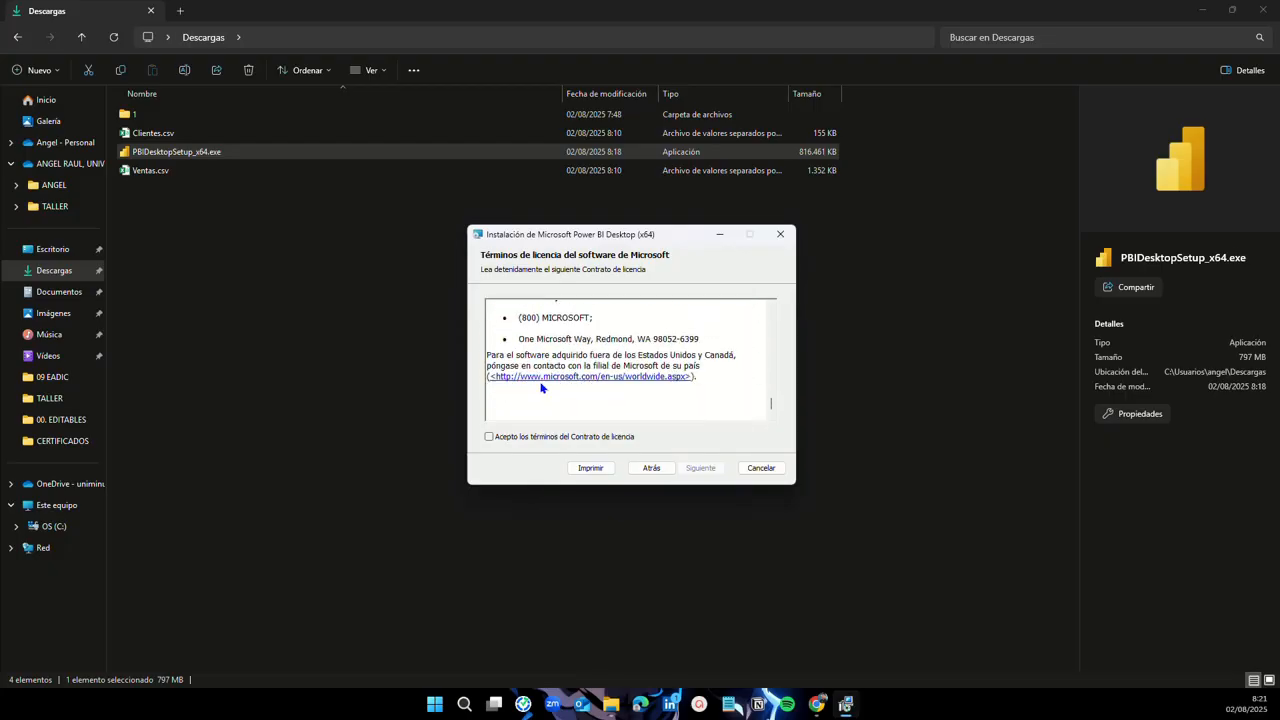
left_click(490, 437)
left_click(696, 469)
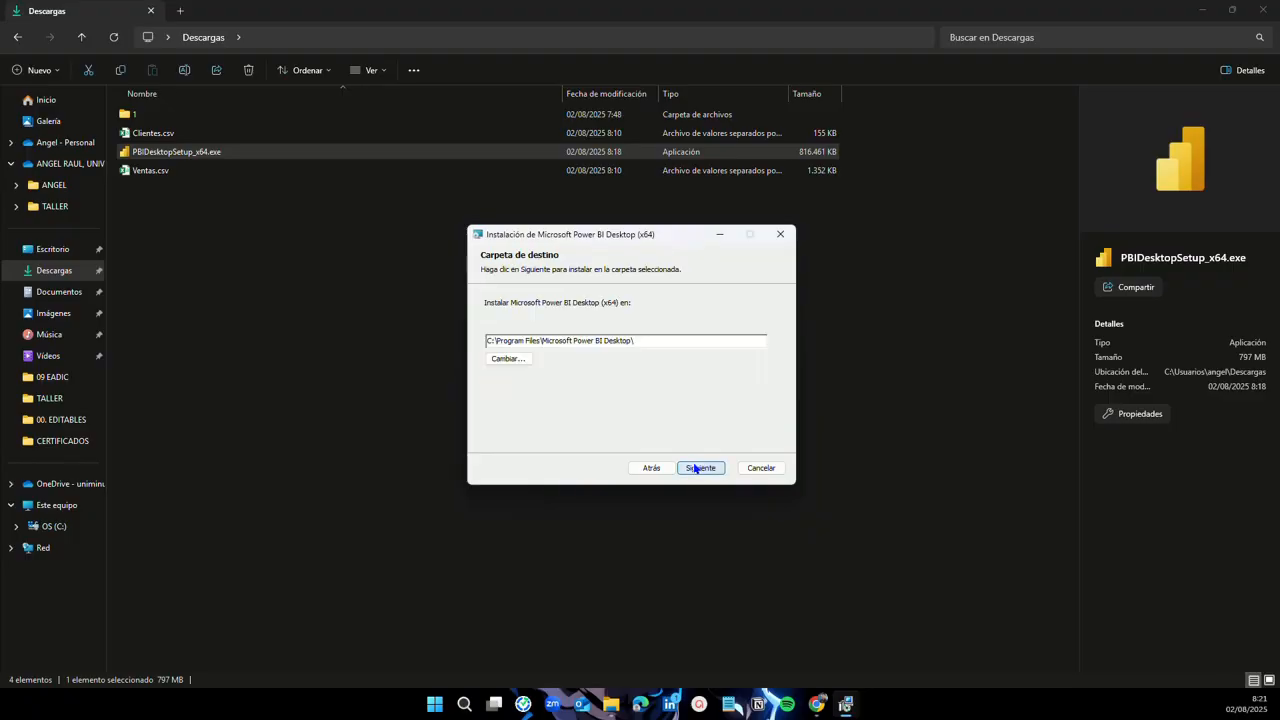
left_click(695, 468)
left_click(694, 468)
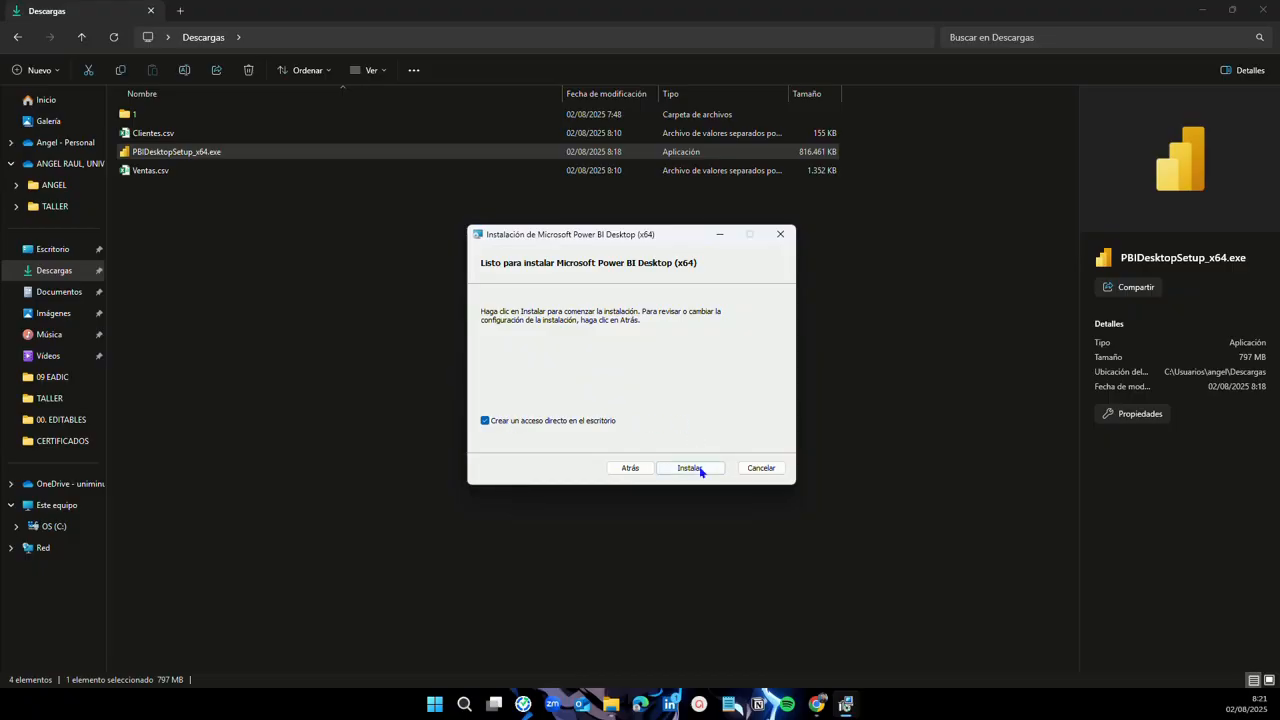
left_click(690, 468)
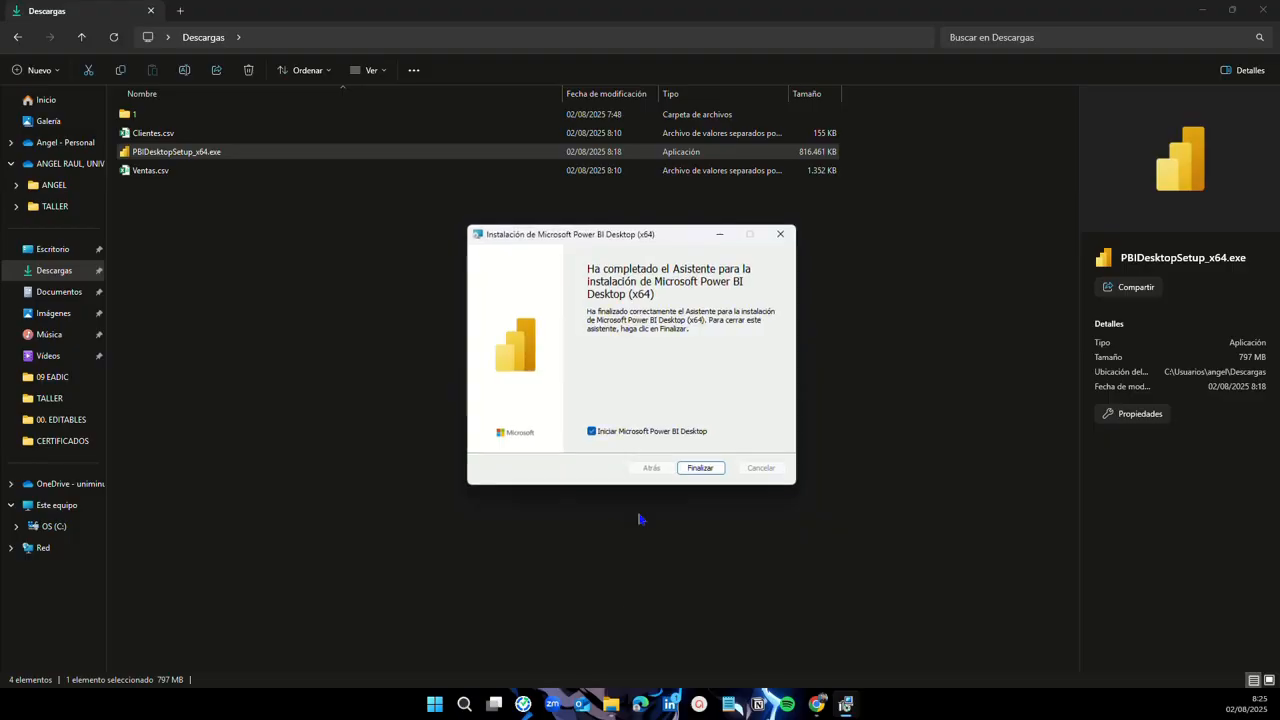
Step: Finish the installer without launching Power BI Desktop and minimize File Explorer
left_click(592, 432)
left_click(700, 468)
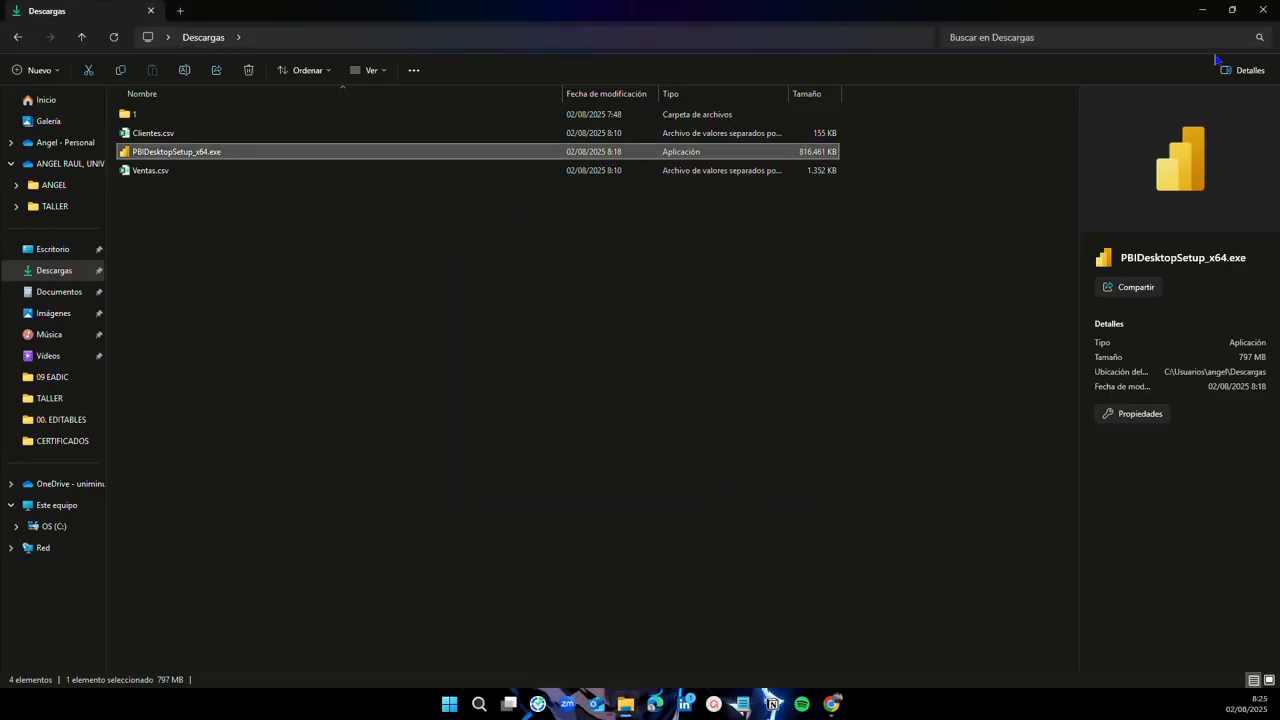
left_click(1200, 12)
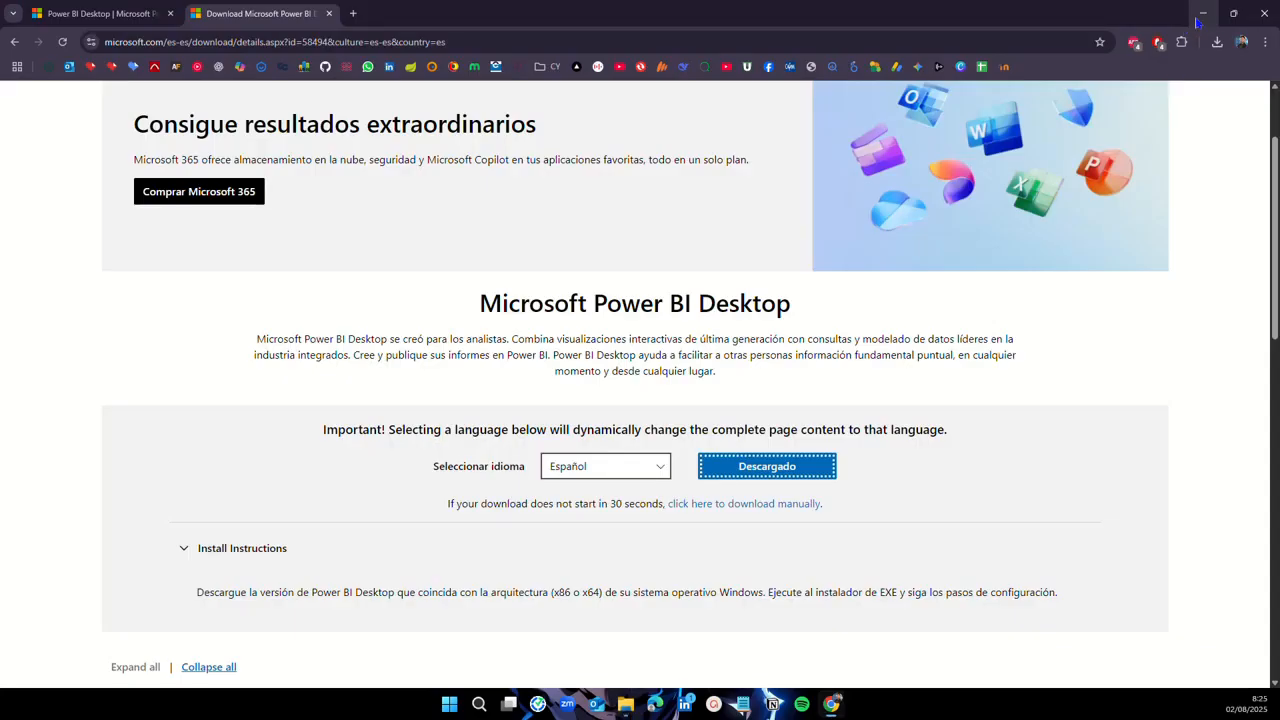
Step: Minimize Chrome, move the Power BI Desktop shortcut left, and open it via Abrir
left_click(1203, 13)
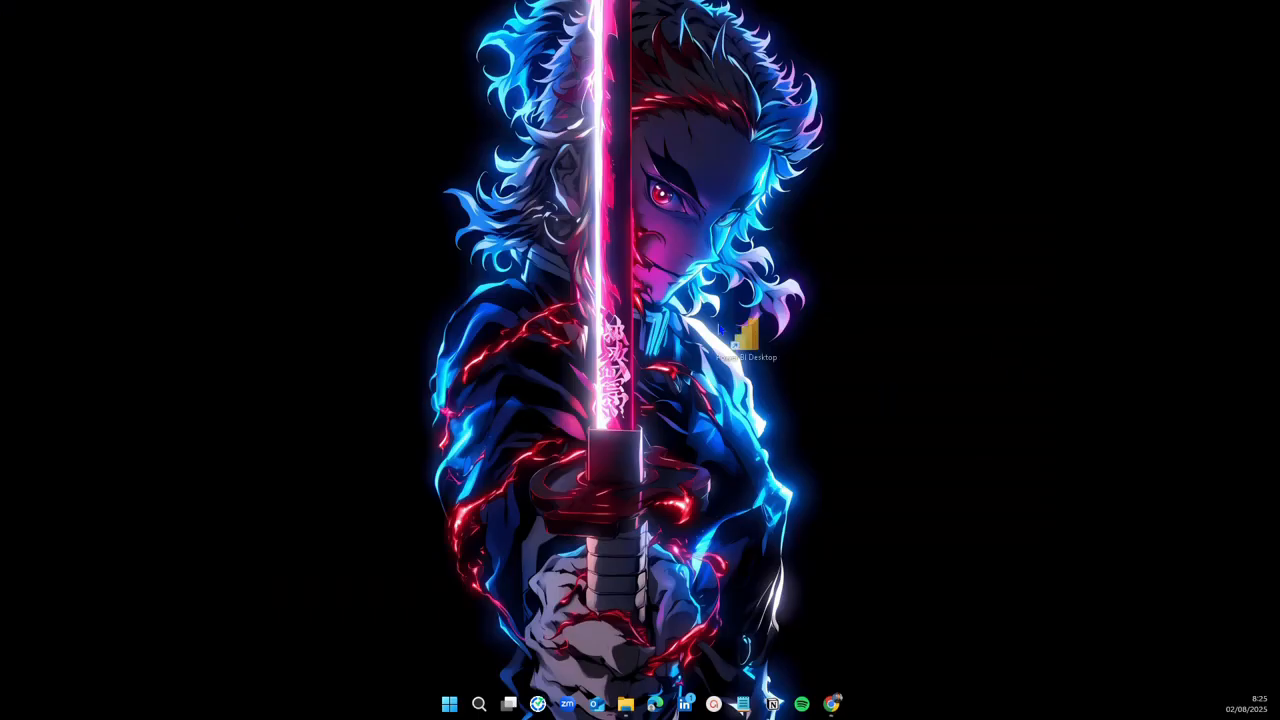
left_click_drag(543, 352, 871, 694)
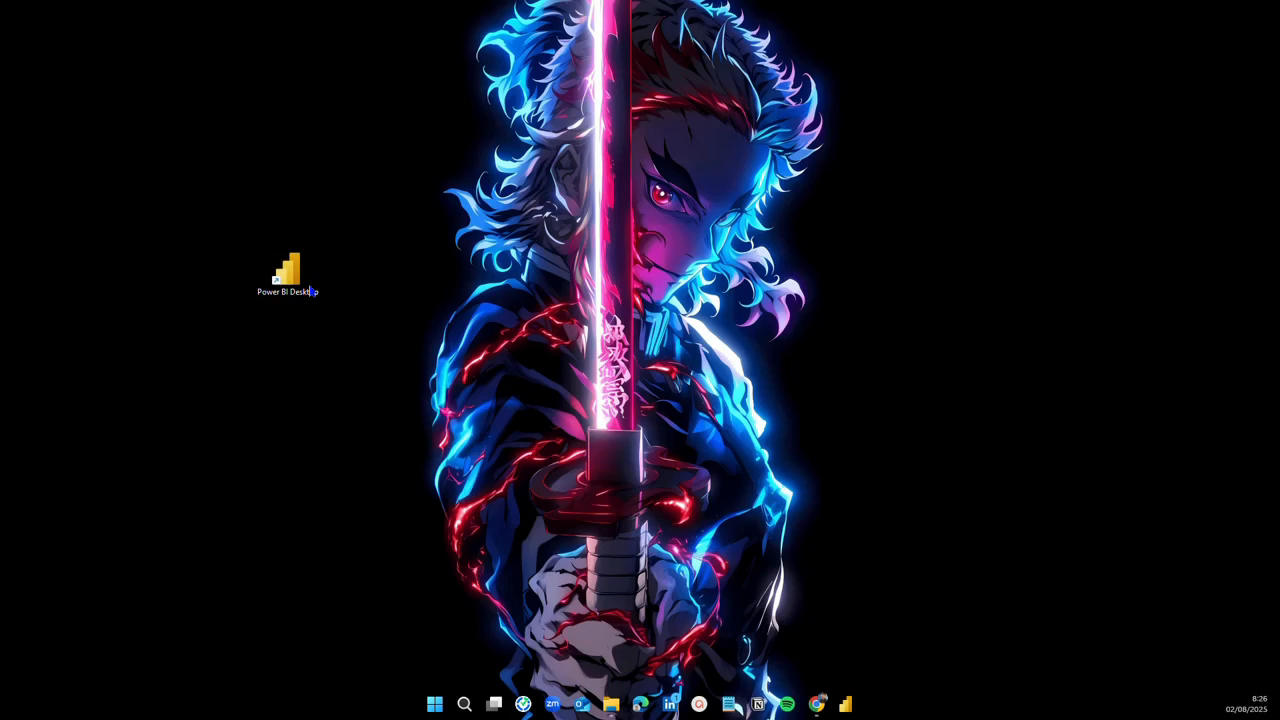
right_click(311, 291)
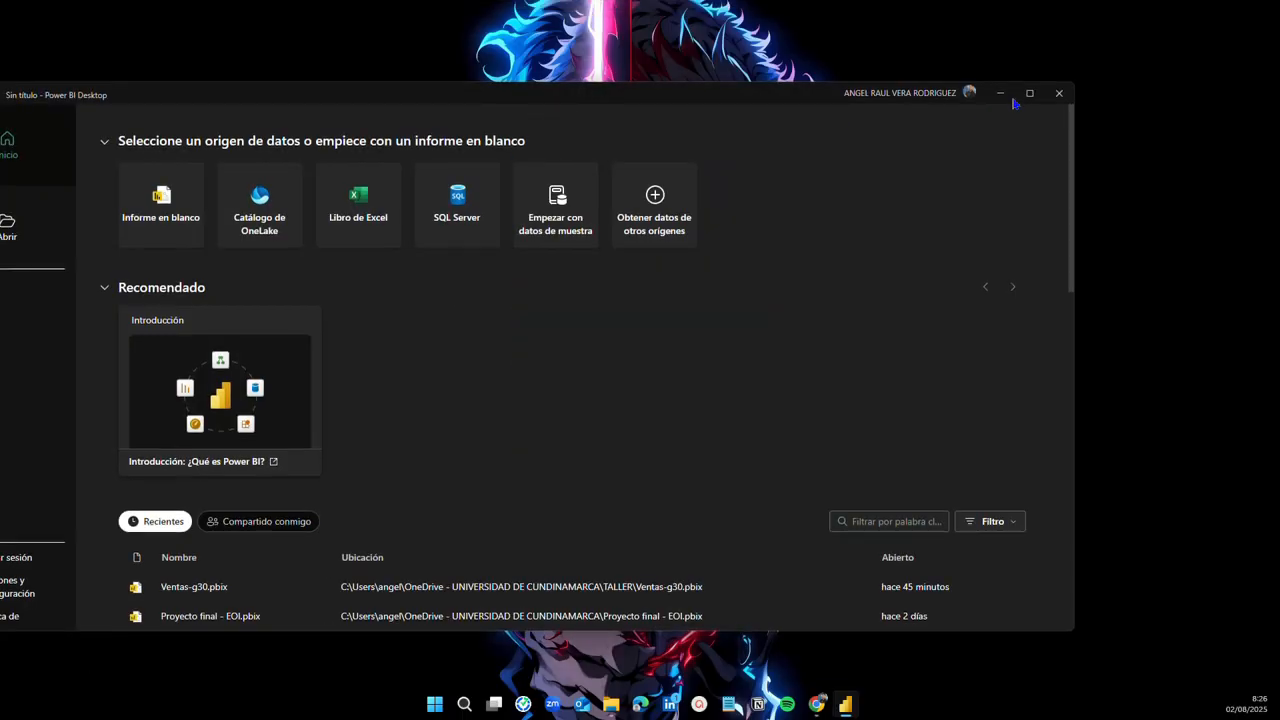
Step: Maximize Power BI Desktop and sign out with Cerrar sesión from the account menu
left_click(1026, 96)
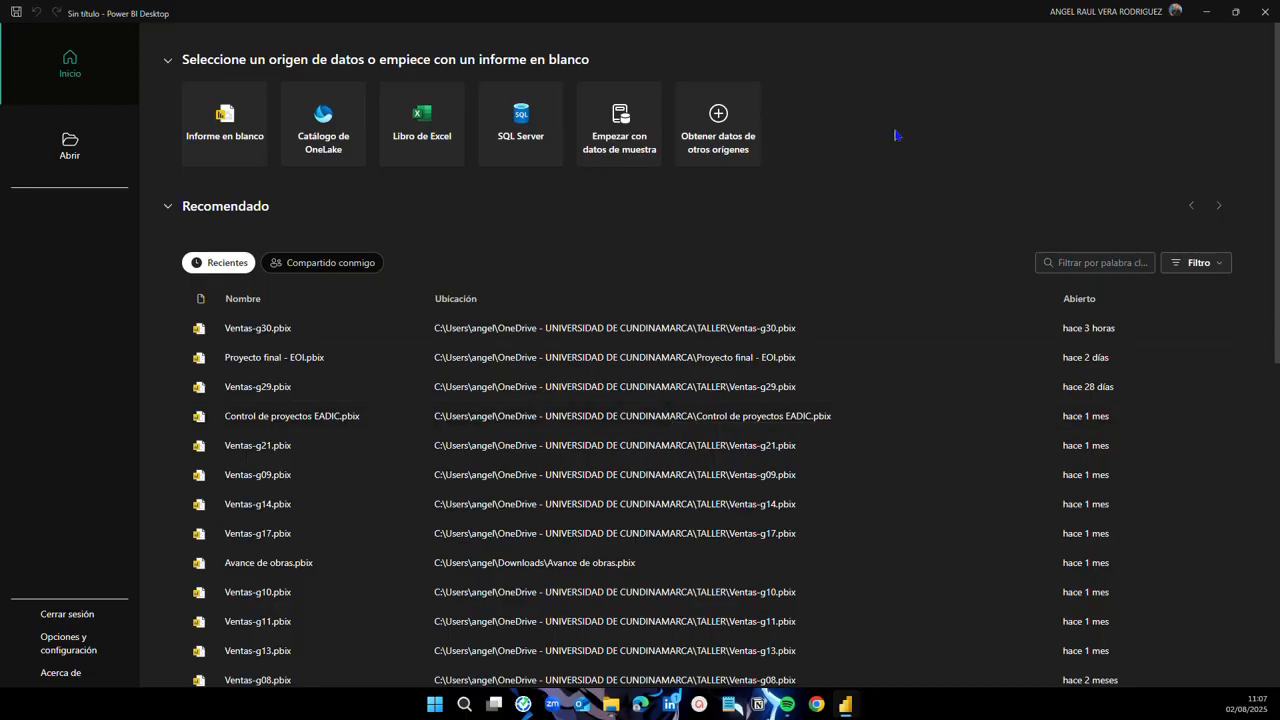
left_click(1120, 14)
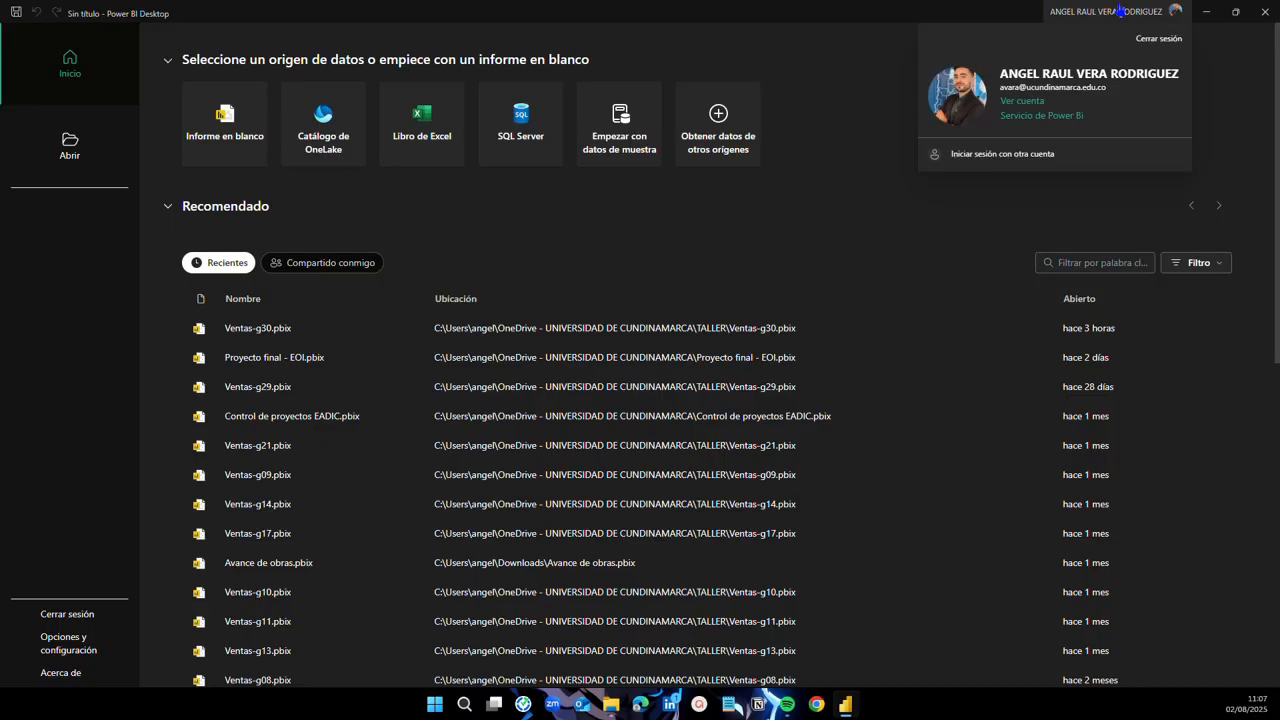
left_click(1155, 40)
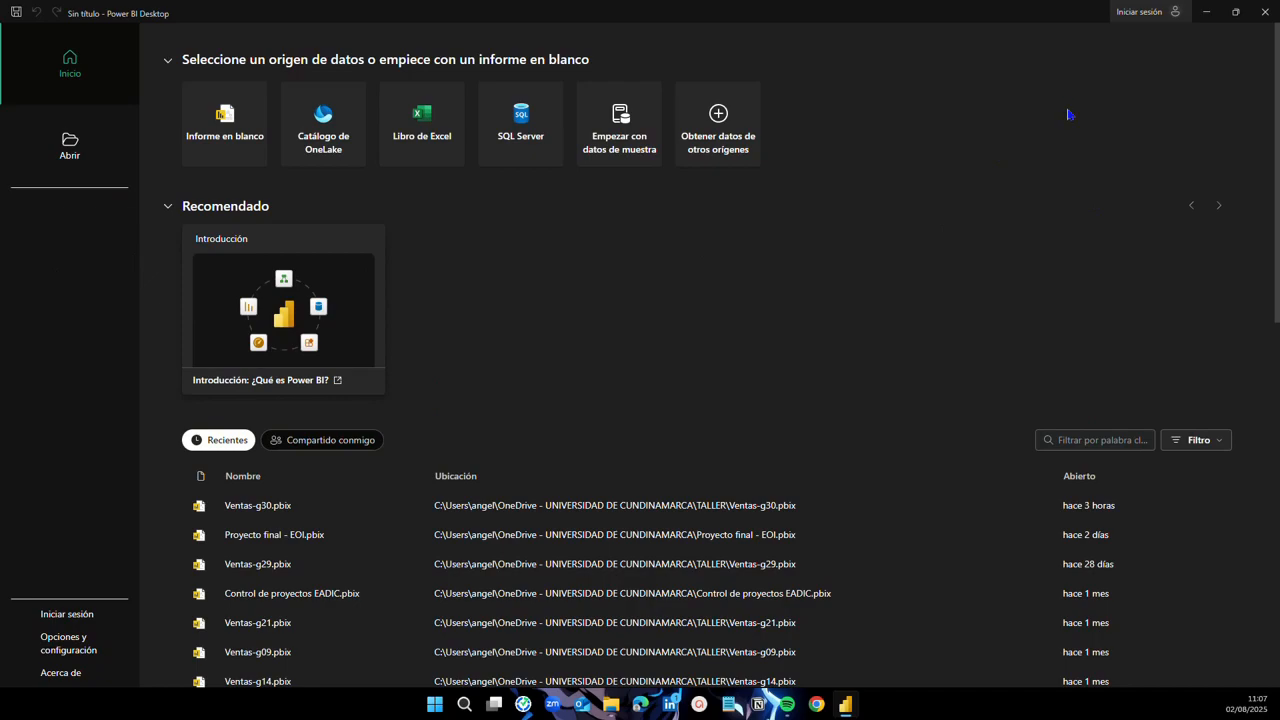
Step: Sign in to Power BI Desktop with the university work e-mail and choose that account
left_click(1150, 16)
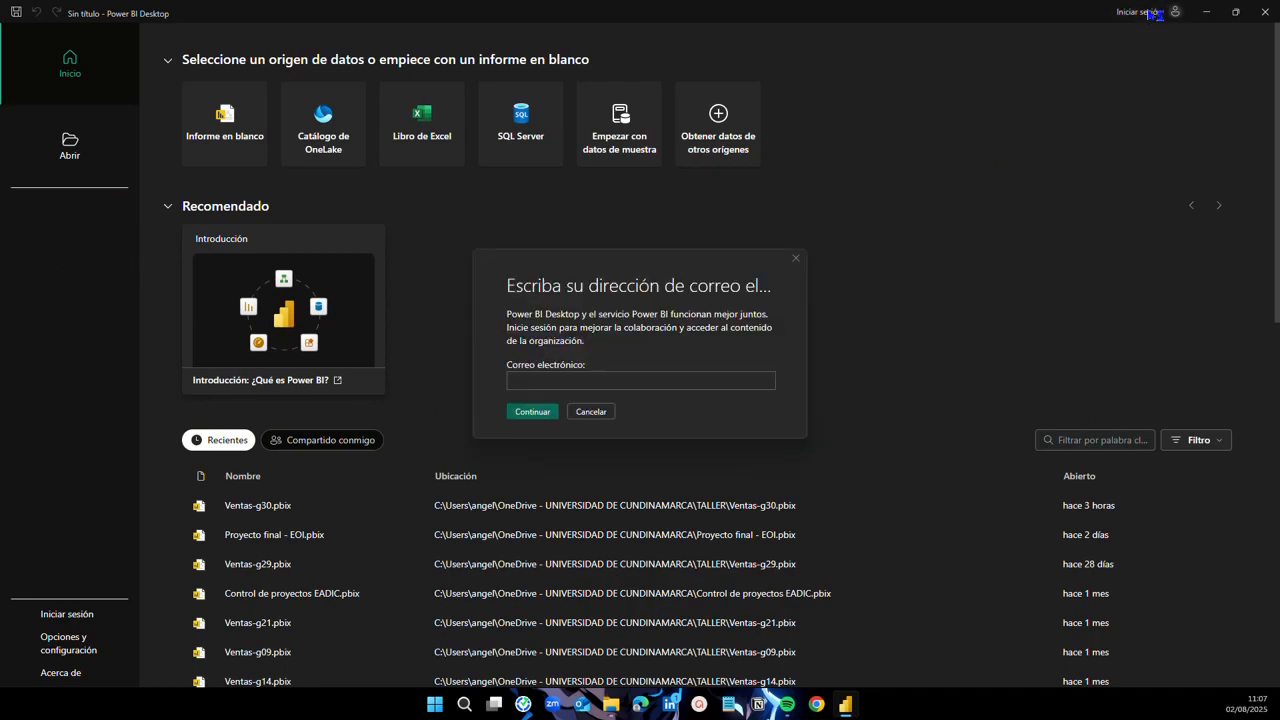
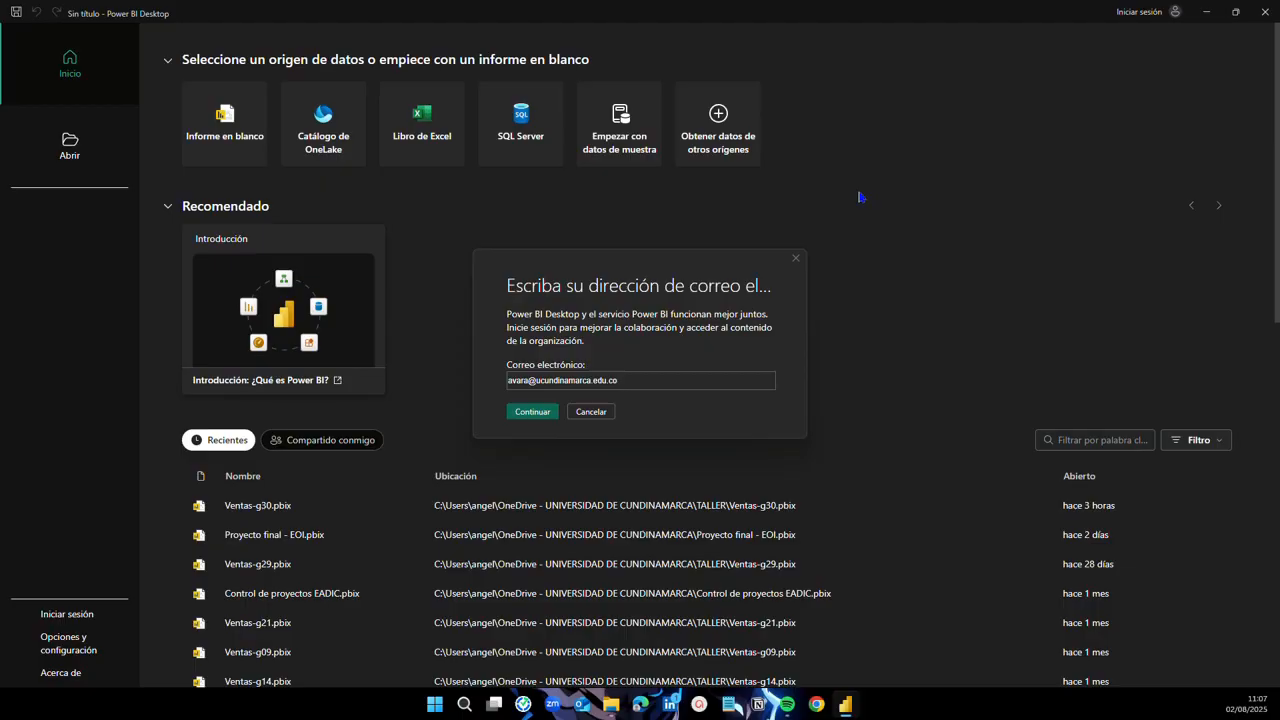
left_click(533, 412)
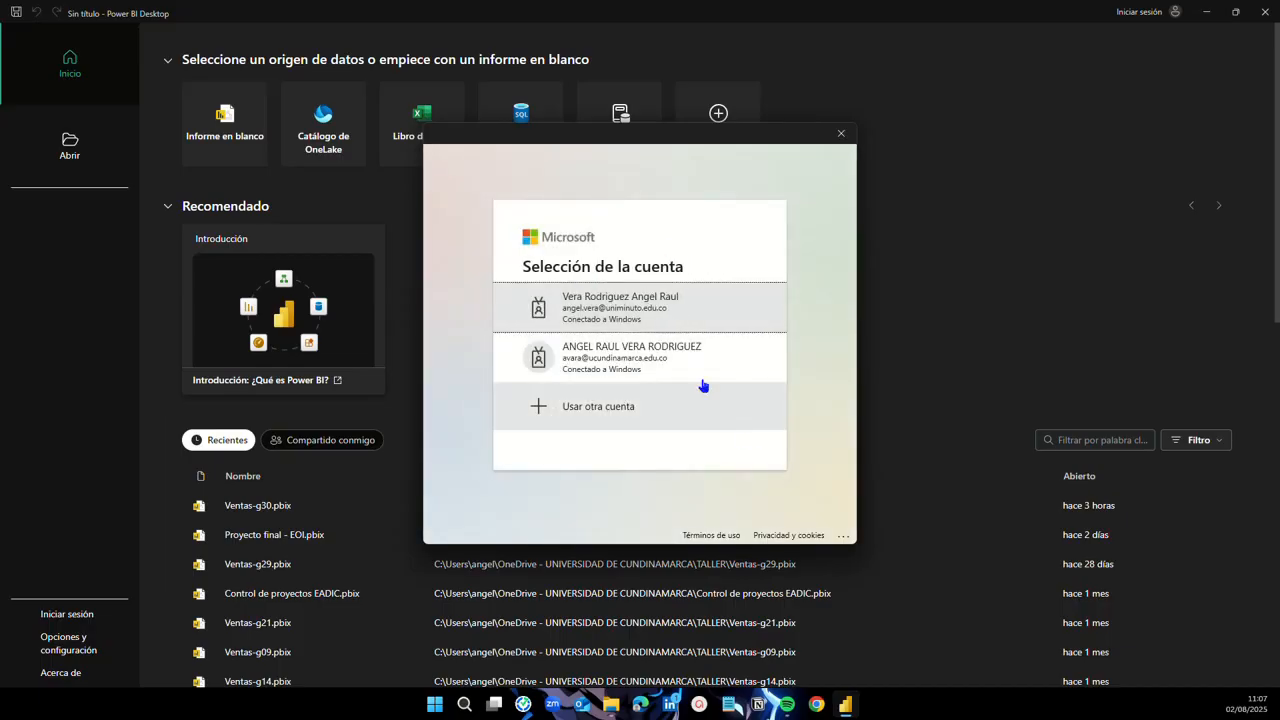
left_click(633, 369)
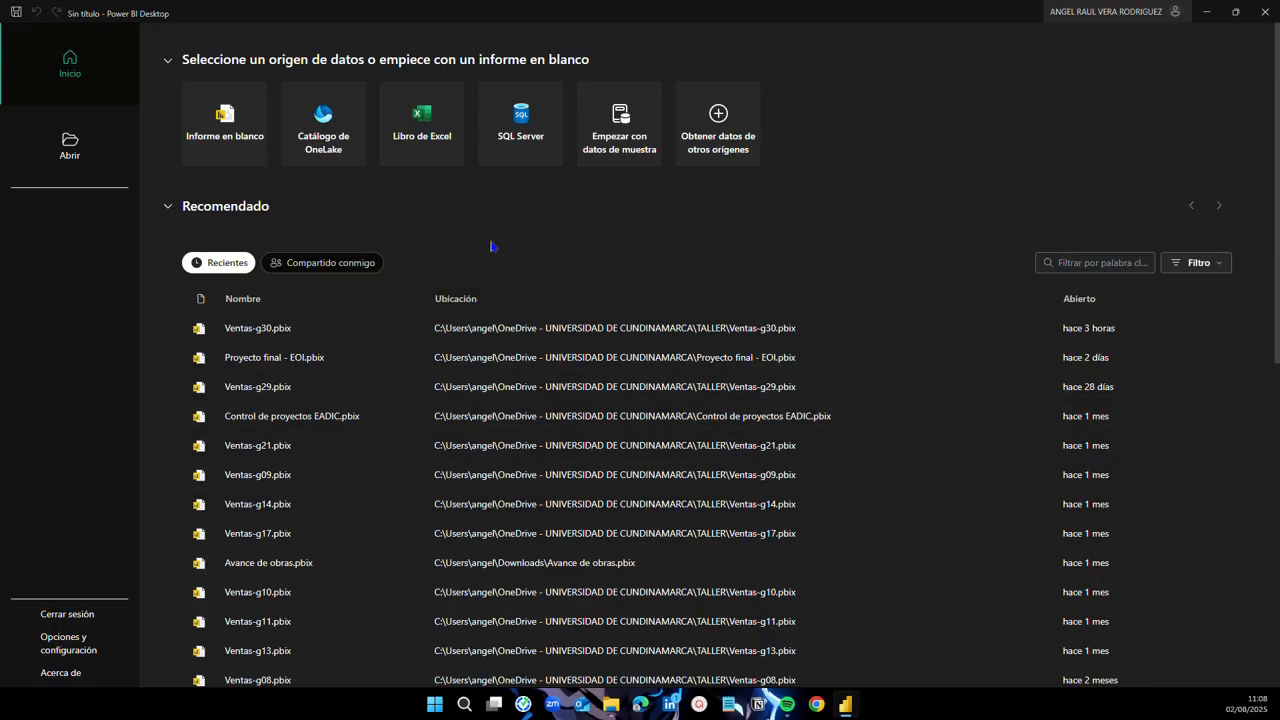
Step: Open the account settings on app.powerbi.com via Ver cuenta, then go to the Outlook inbox
left_click(1149, 17)
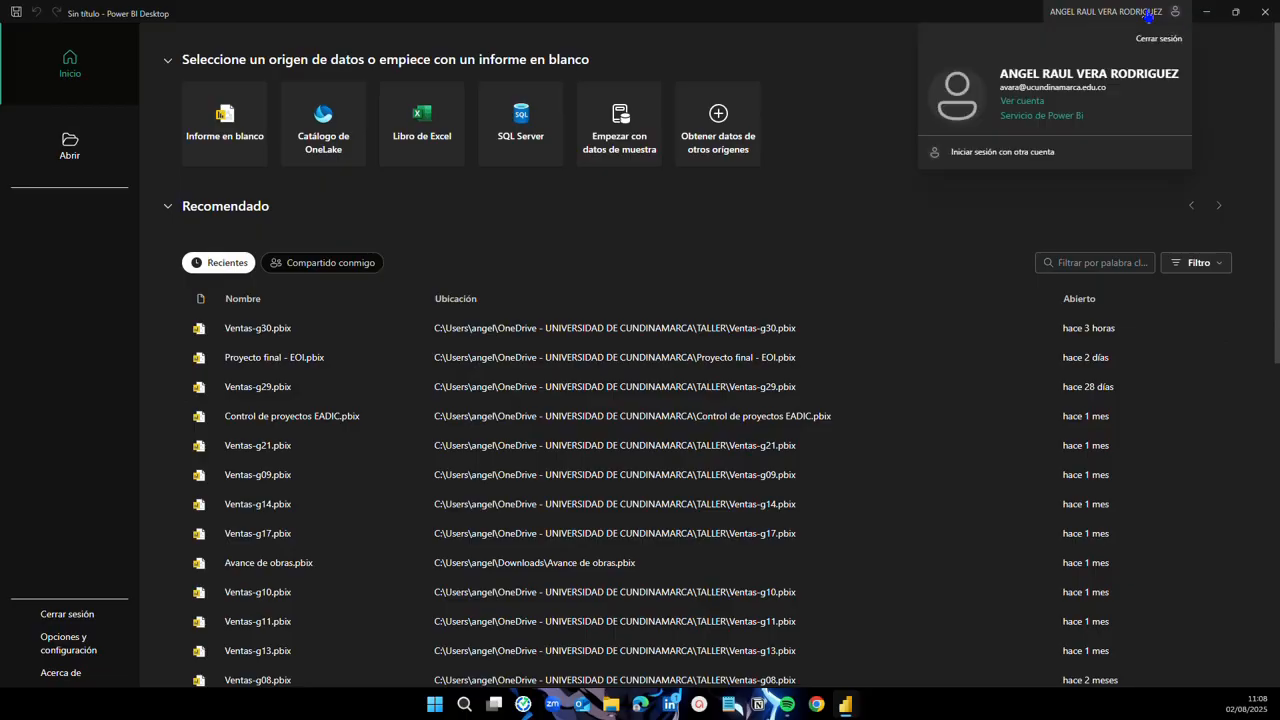
left_click(1027, 104)
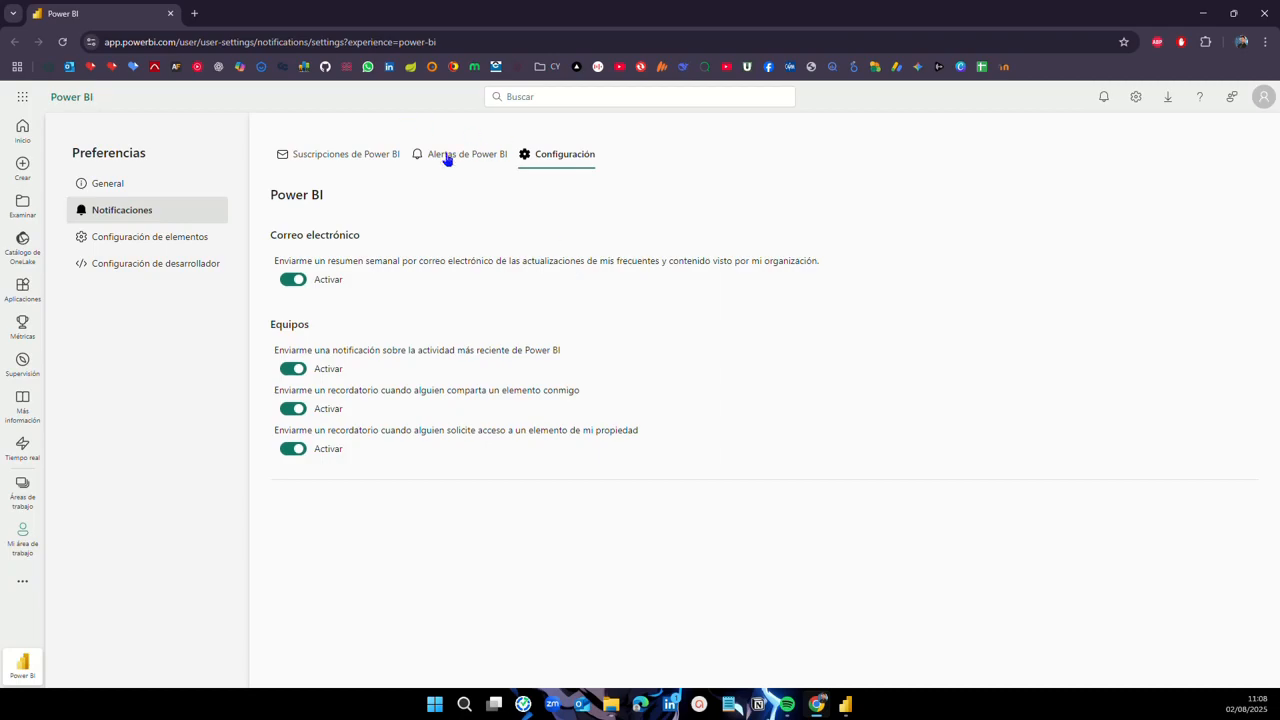
left_click(69, 68)
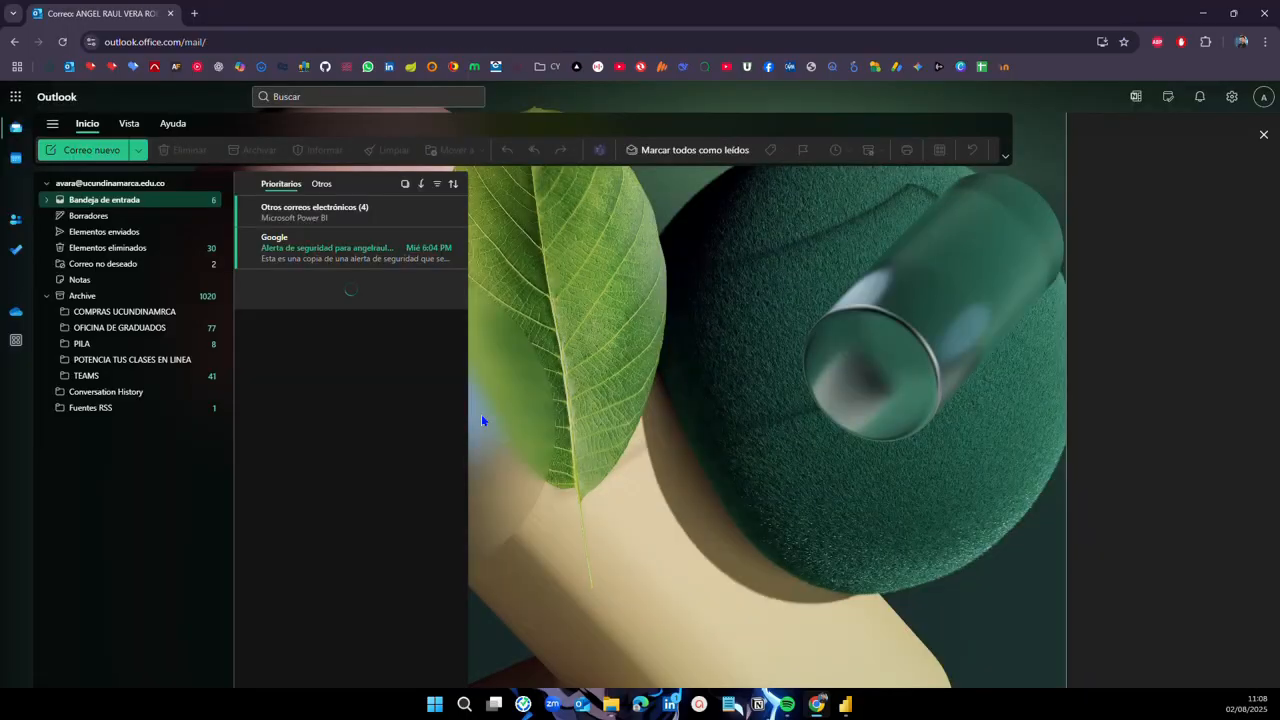
Step: Delete the Google security alert email, dismiss the Otros correos electrónicos row, and show the Microsoft 365 apps list
left_click(455, 246)
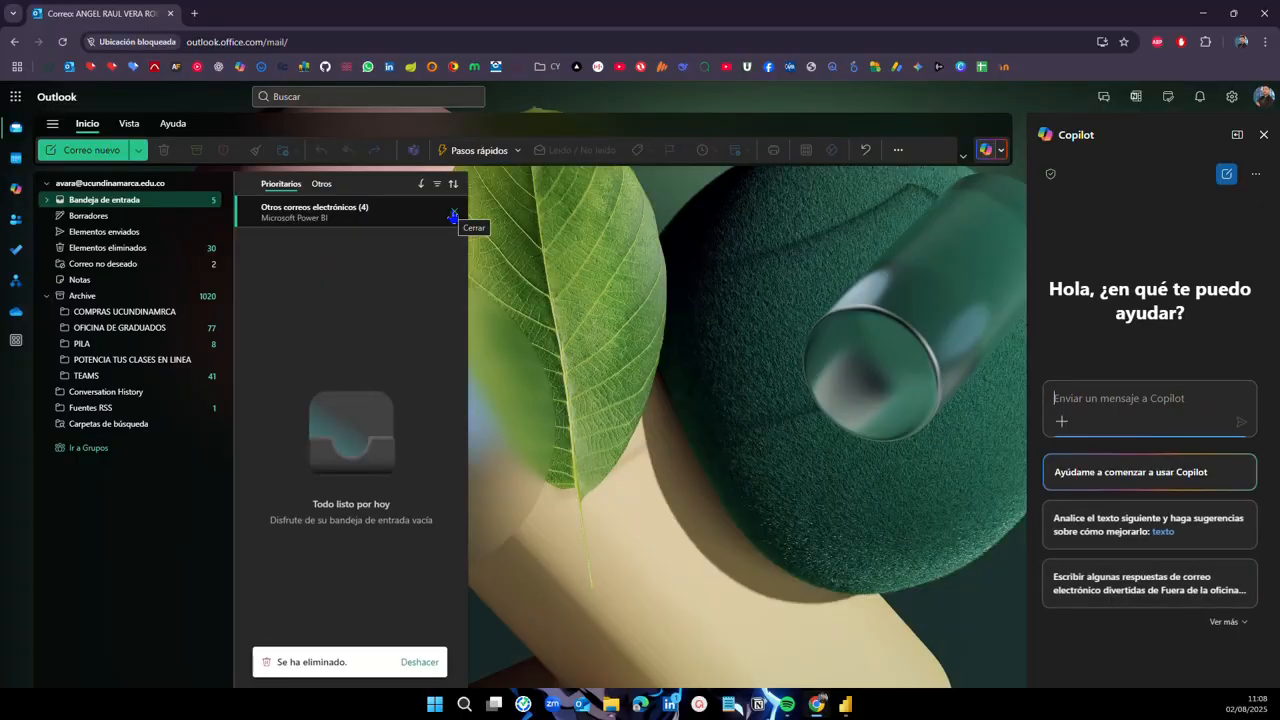
left_click(453, 214)
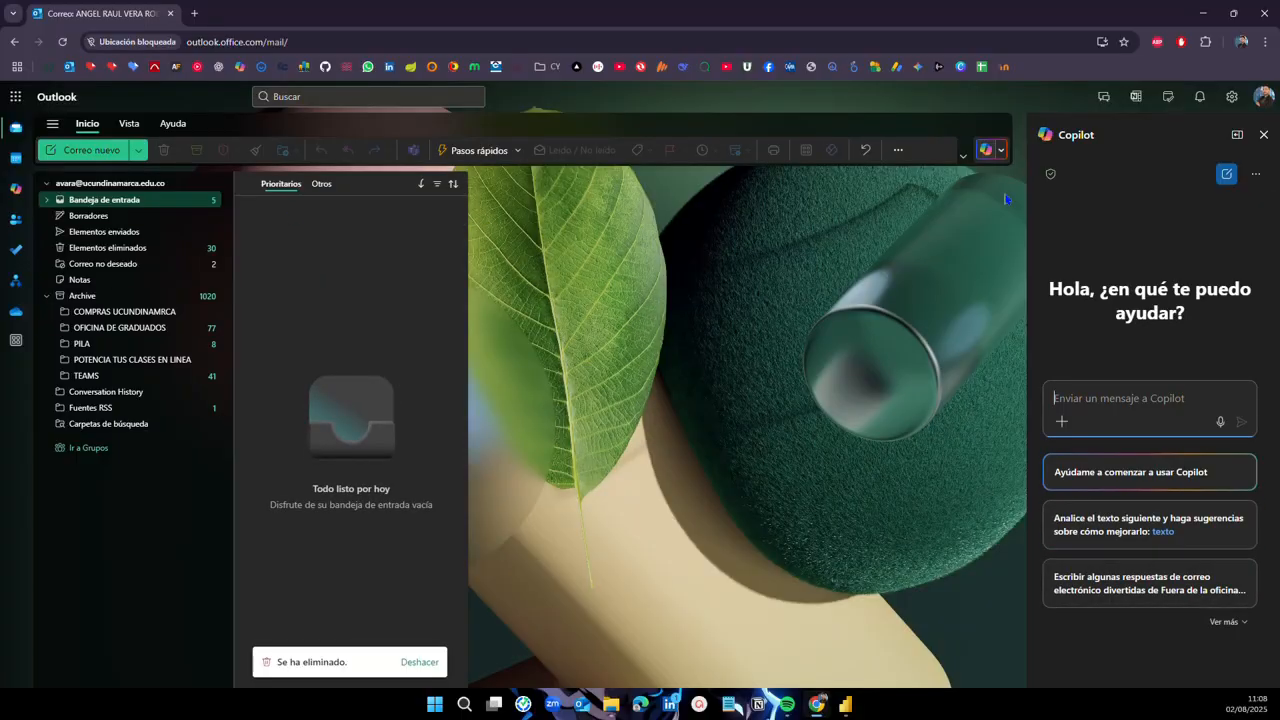
left_click(18, 99)
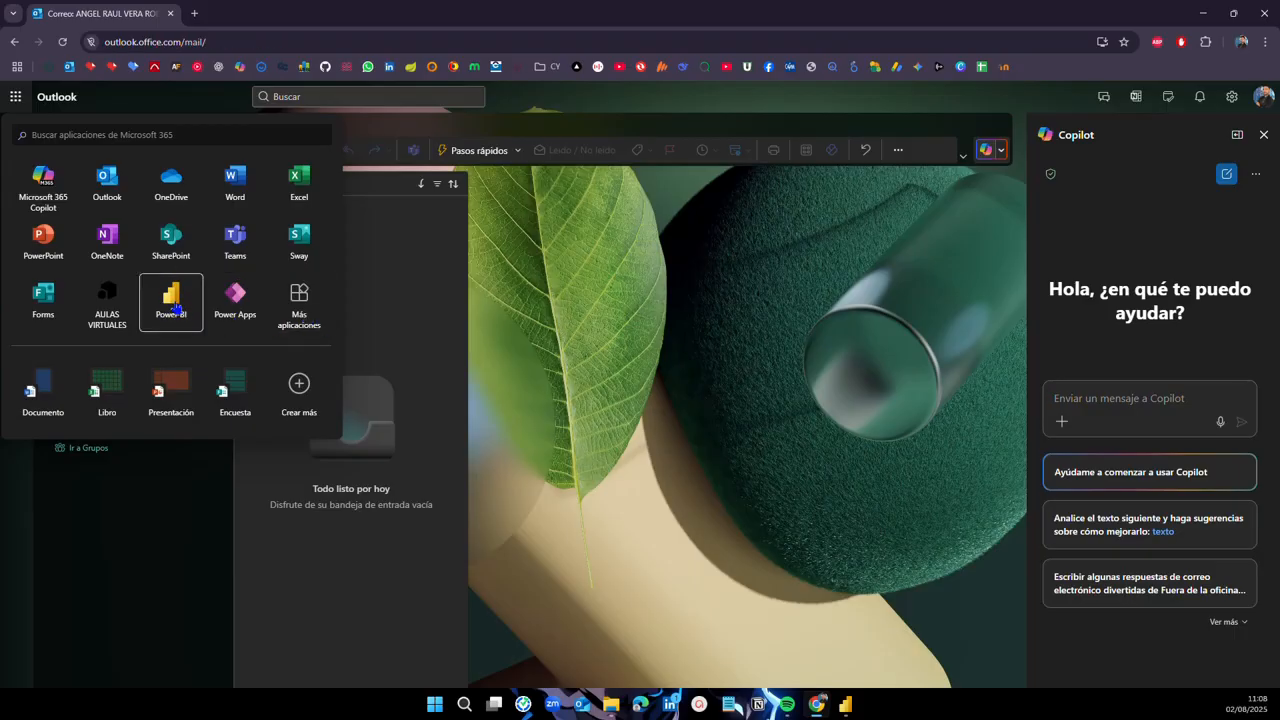
Step: Open the Aplicaciones page from Más aplicaciones and scroll through its app categories and back up
left_click(301, 316)
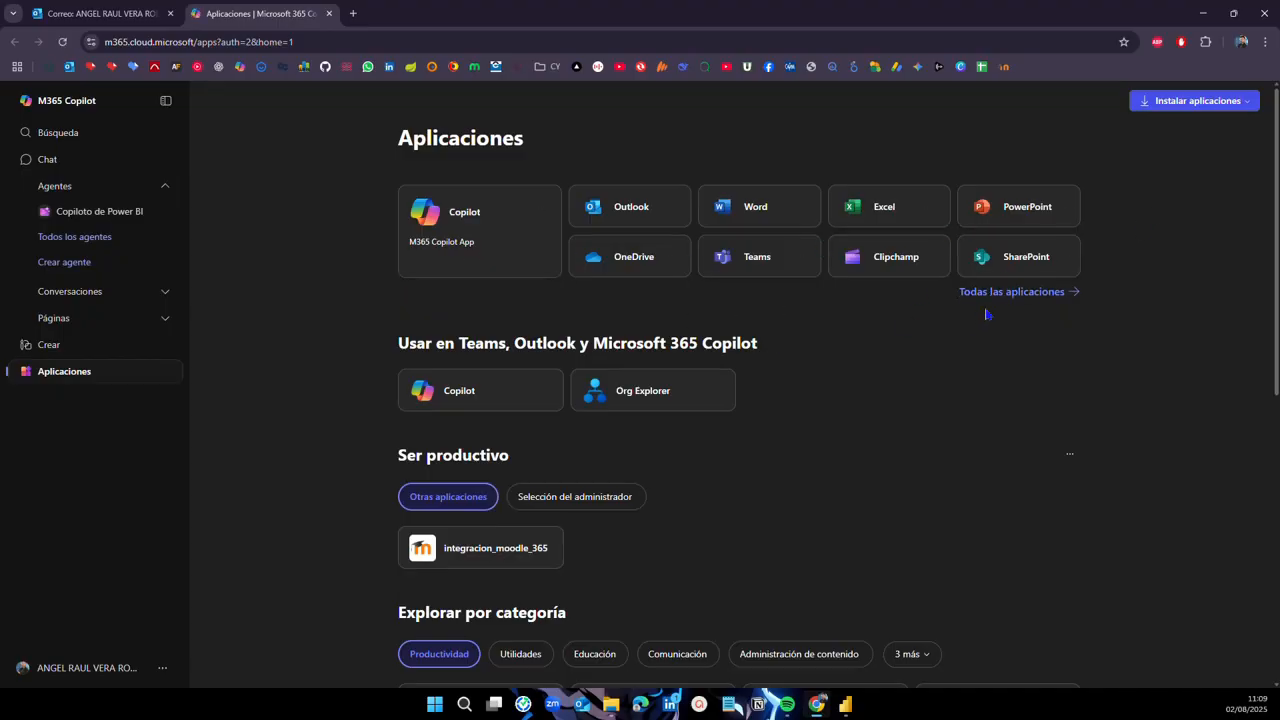
scroll(720, 336, "down", 2)
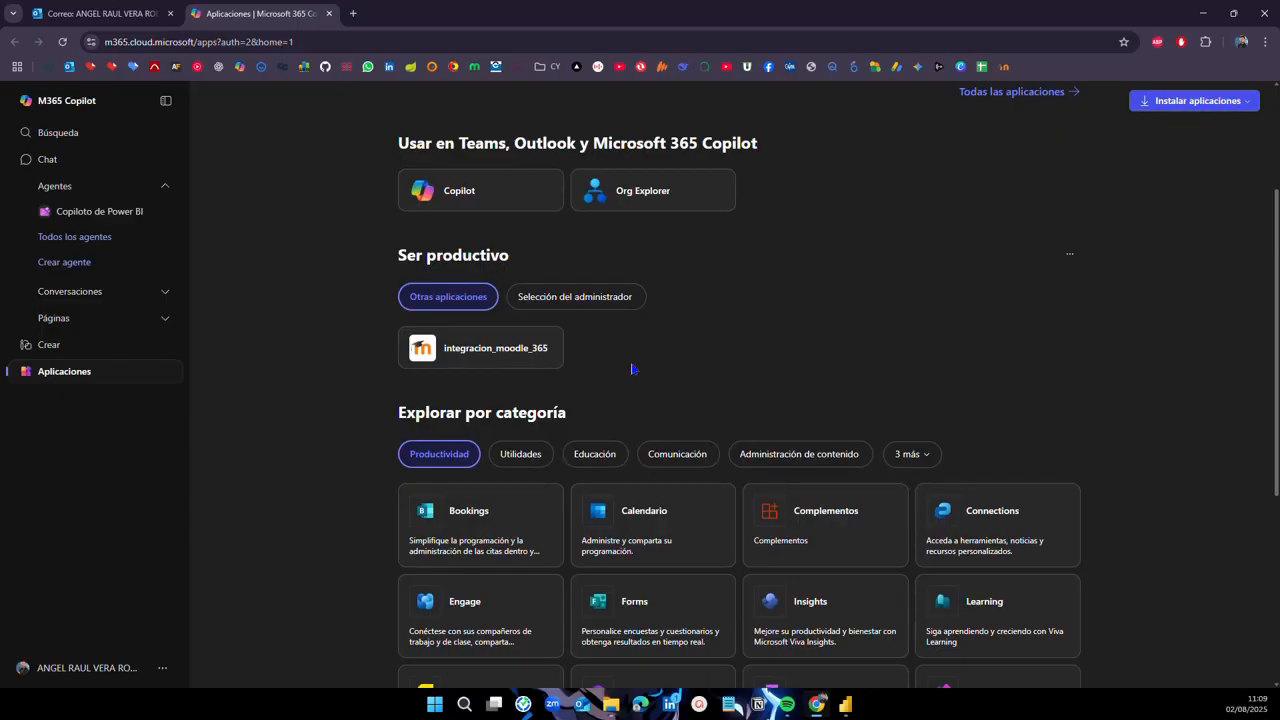
scroll(634, 366, "down", 1)
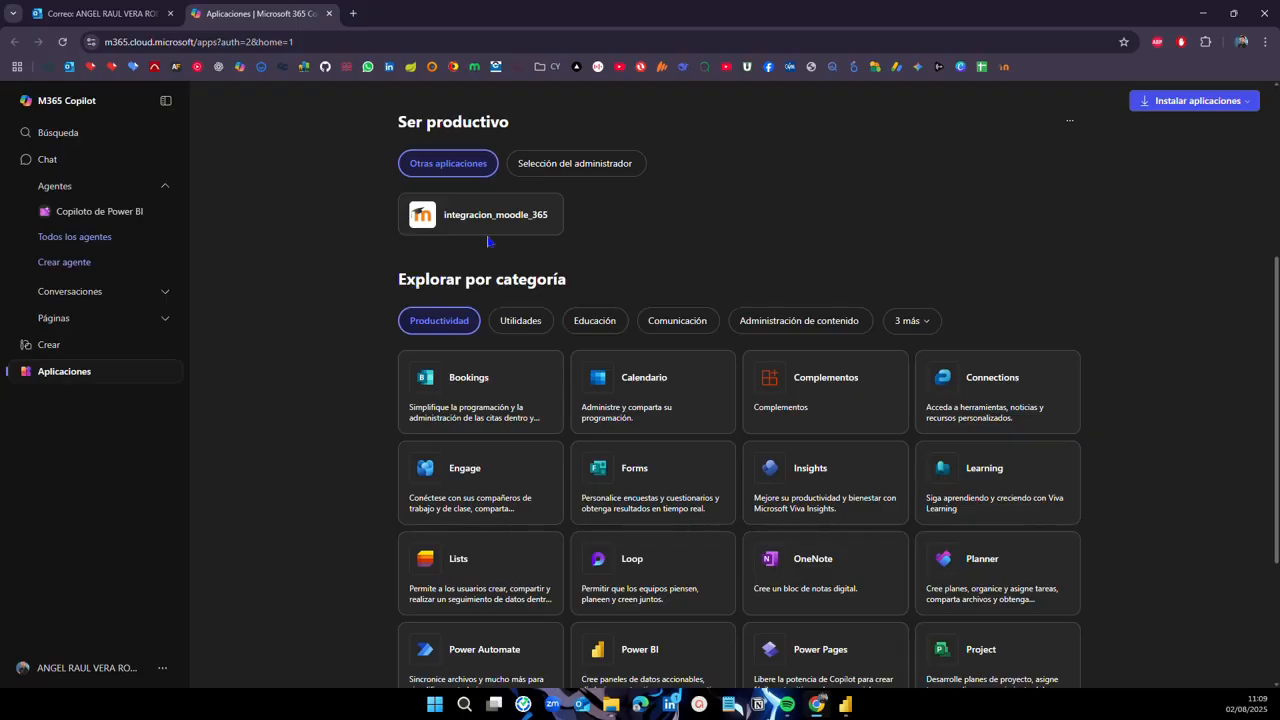
scroll(440, 440, "down", 2)
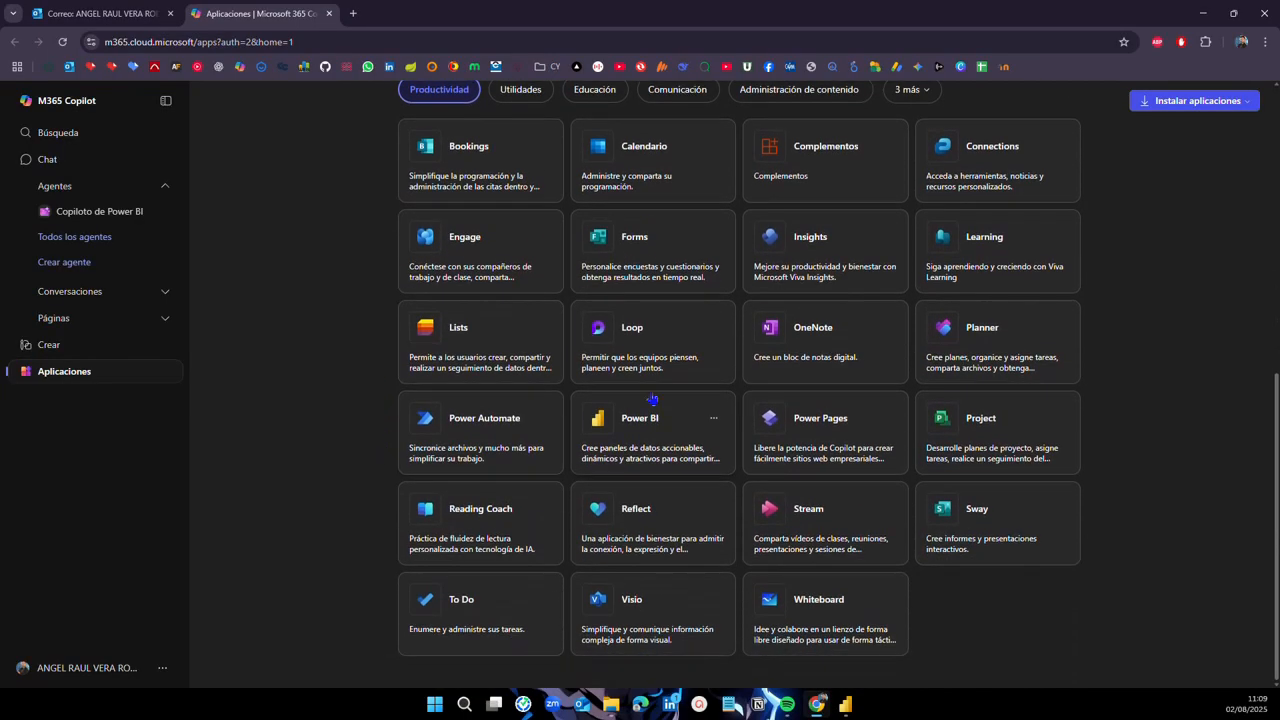
scroll(614, 430, "up", 5)
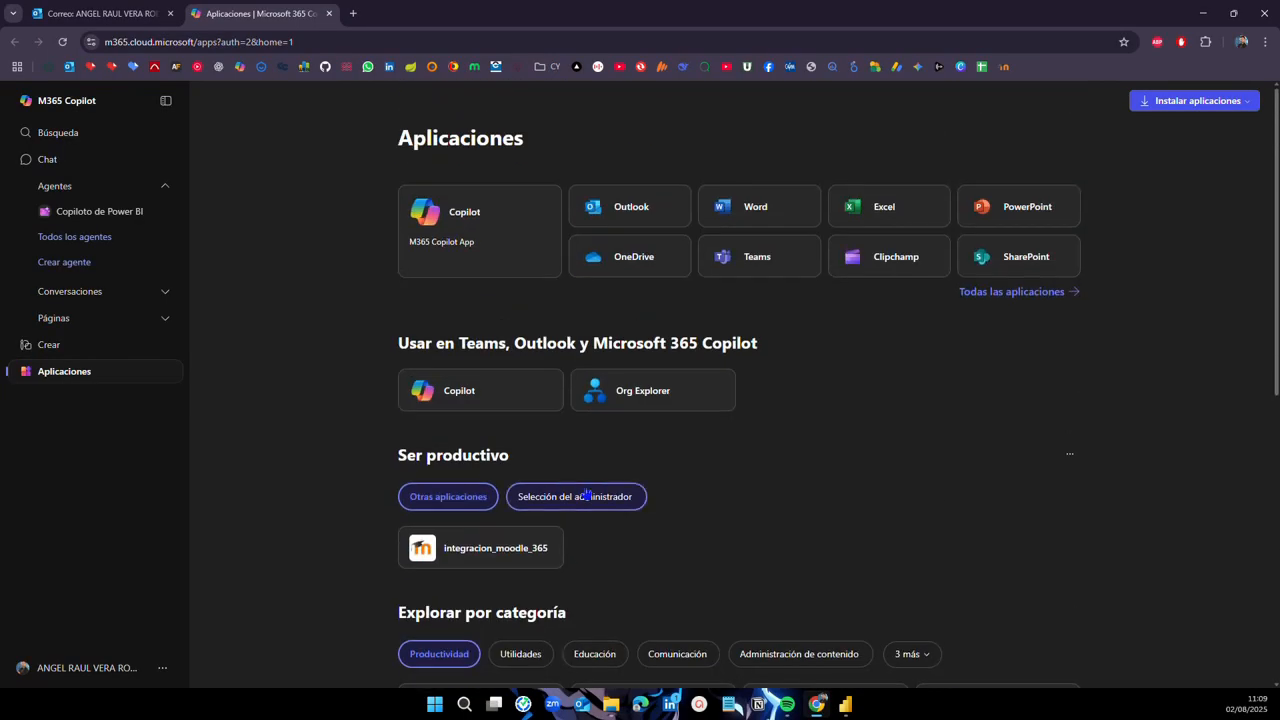
Step: Search Microsoft 365 for 'Power BI'
left_click(43, 140)
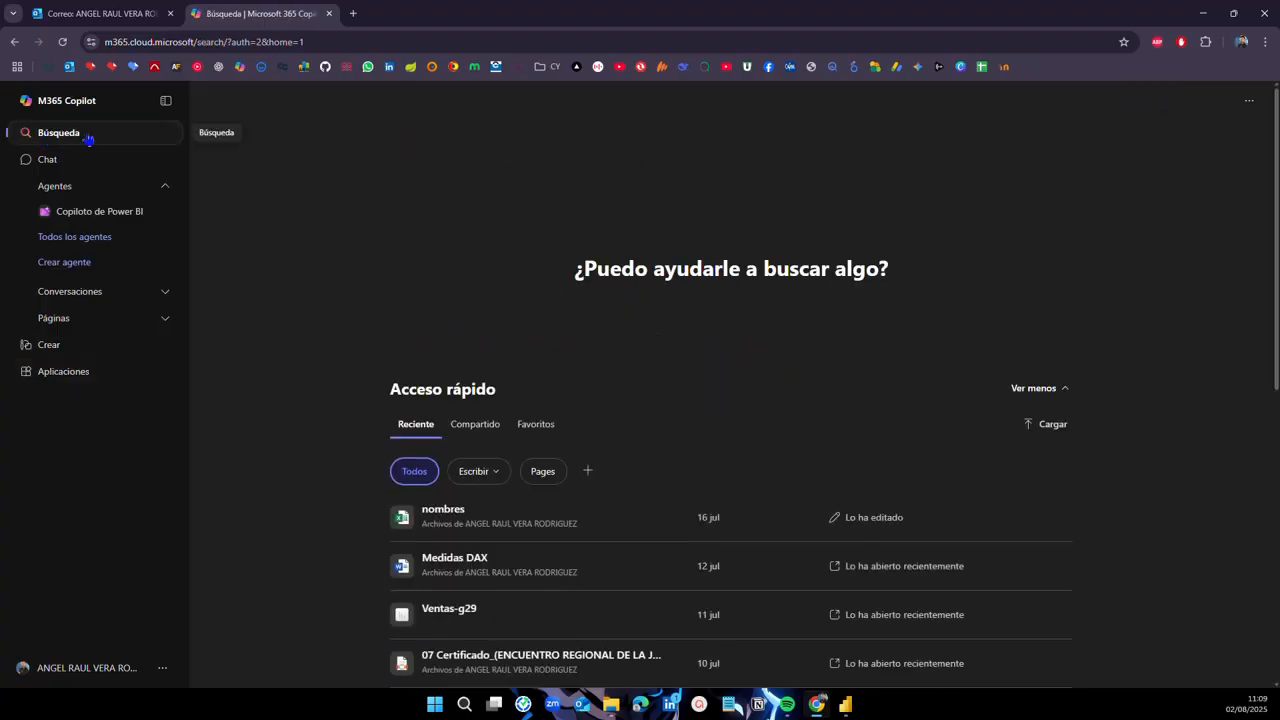
left_click(87, 140)
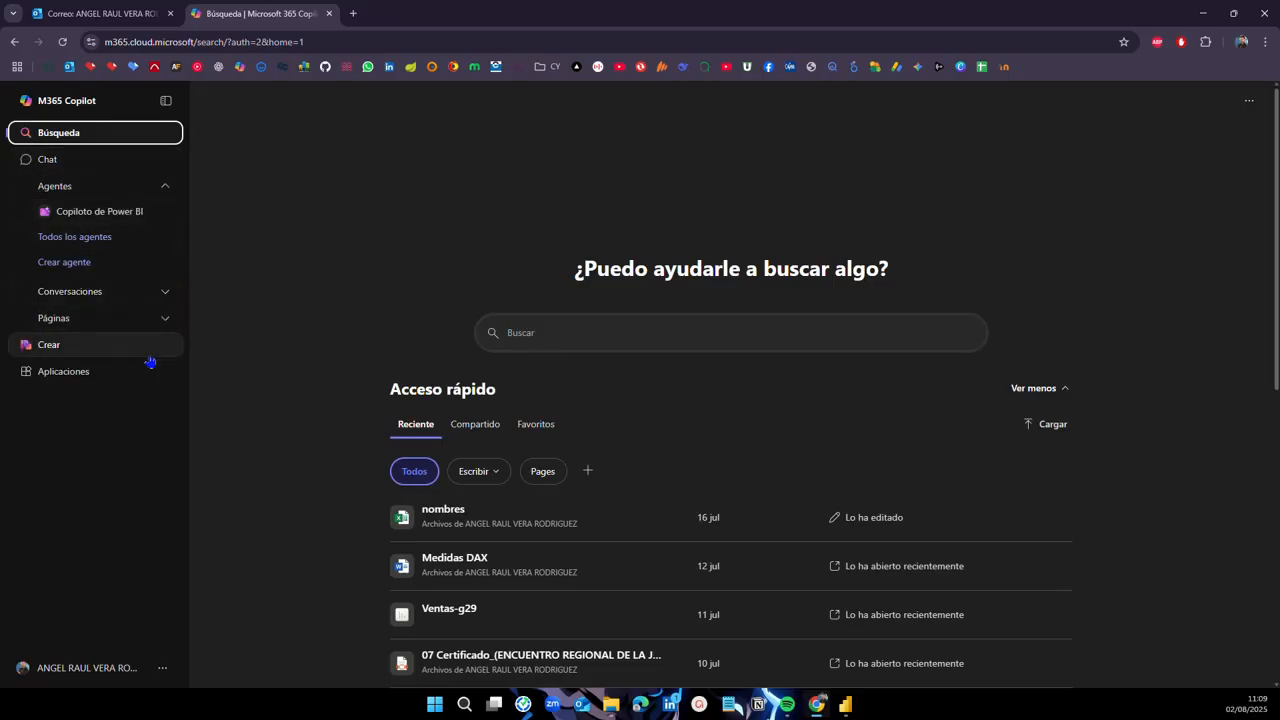
left_click(70, 374)
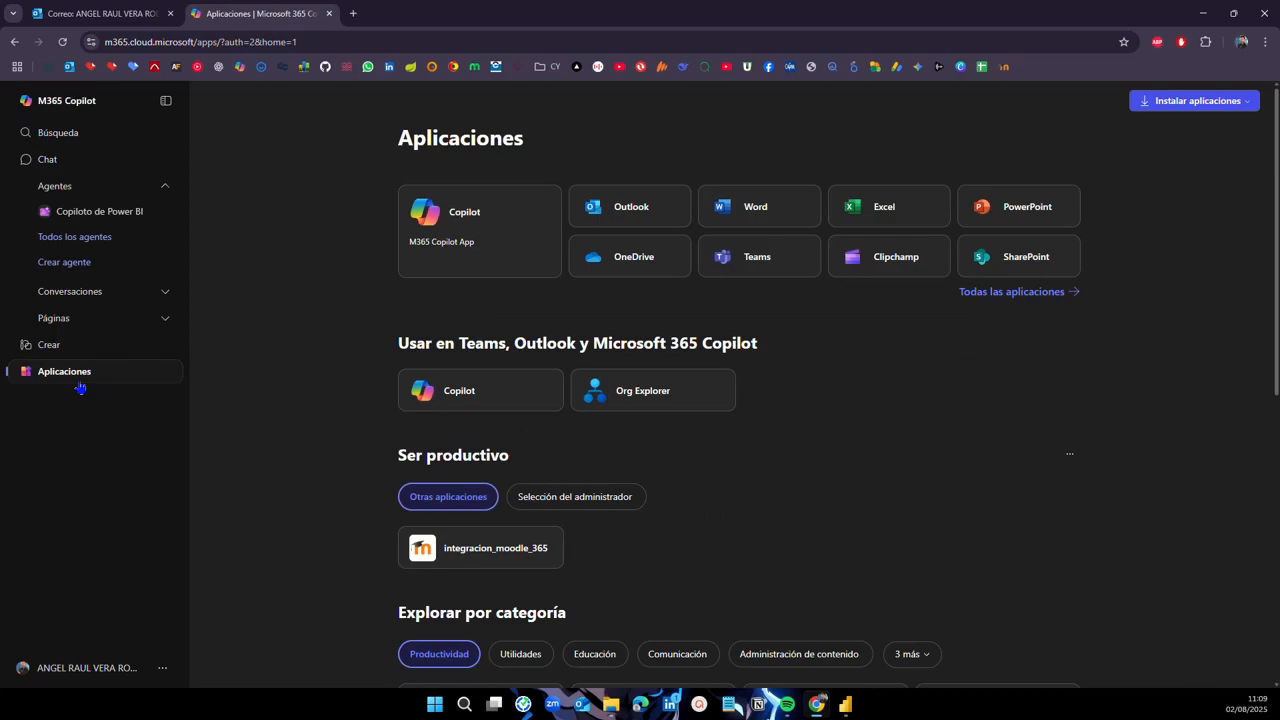
left_click(87, 138)
left_click(562, 335)
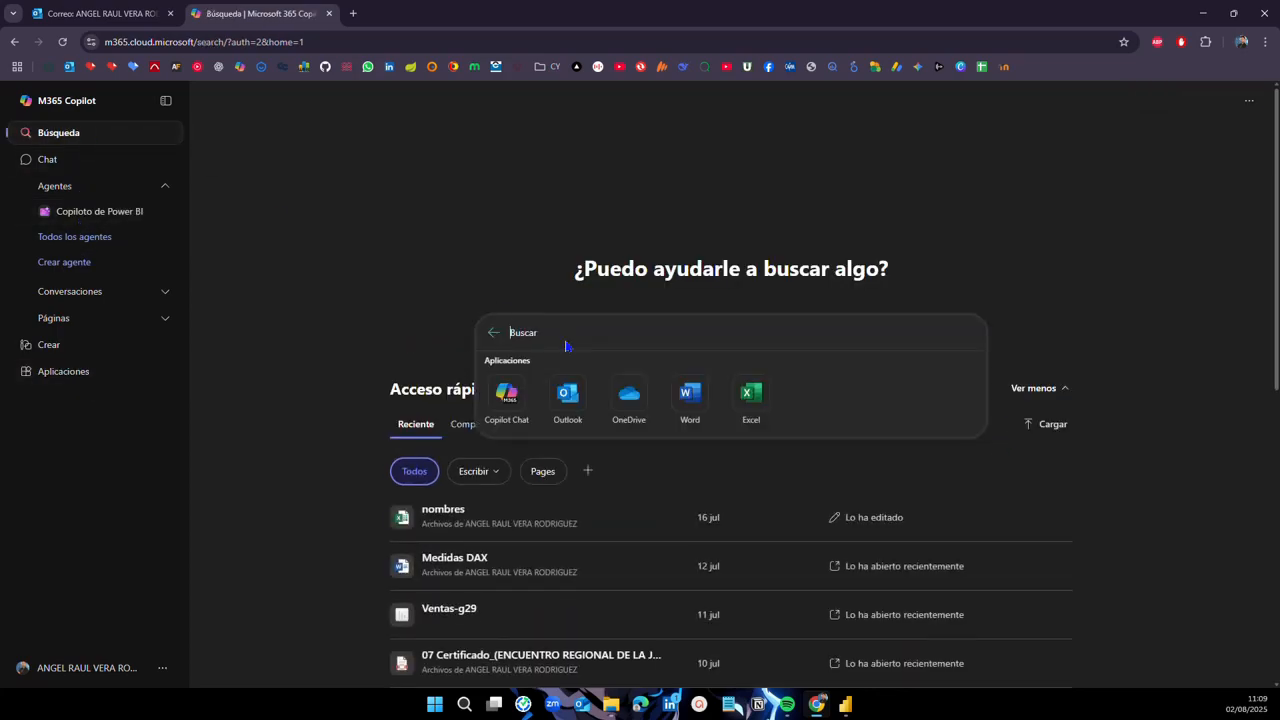
type("Po")
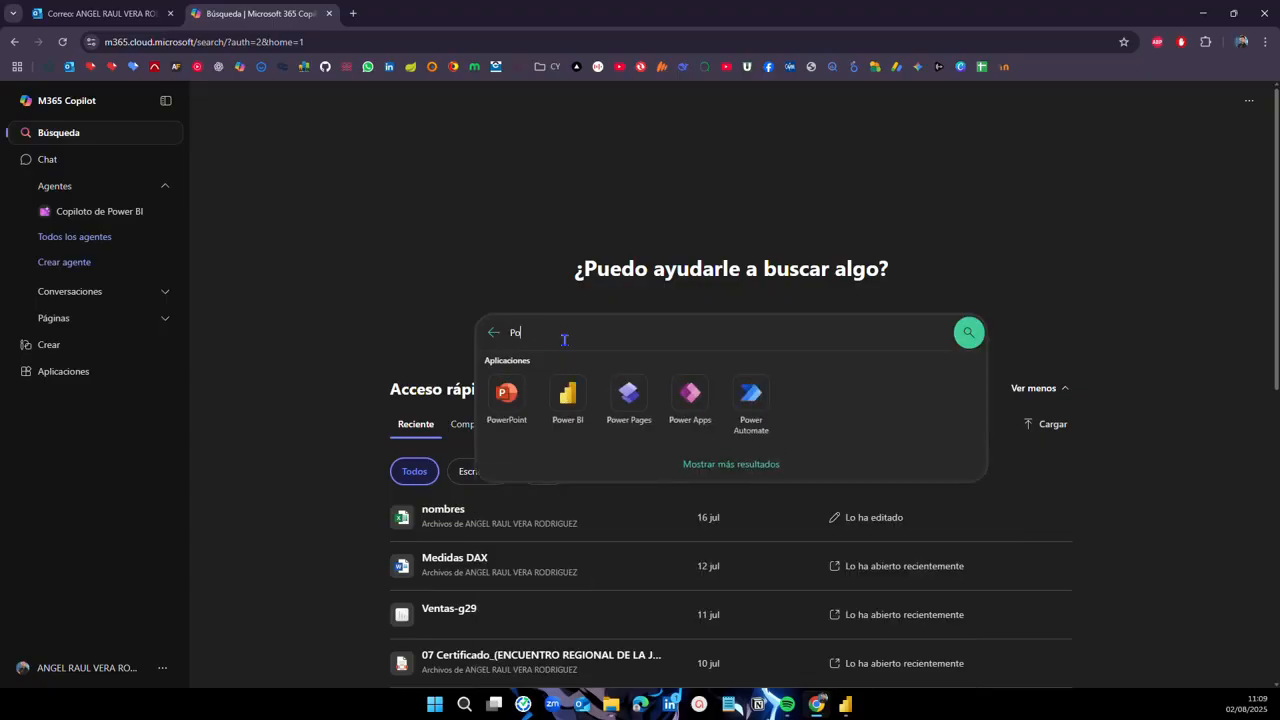
type("wer BI")
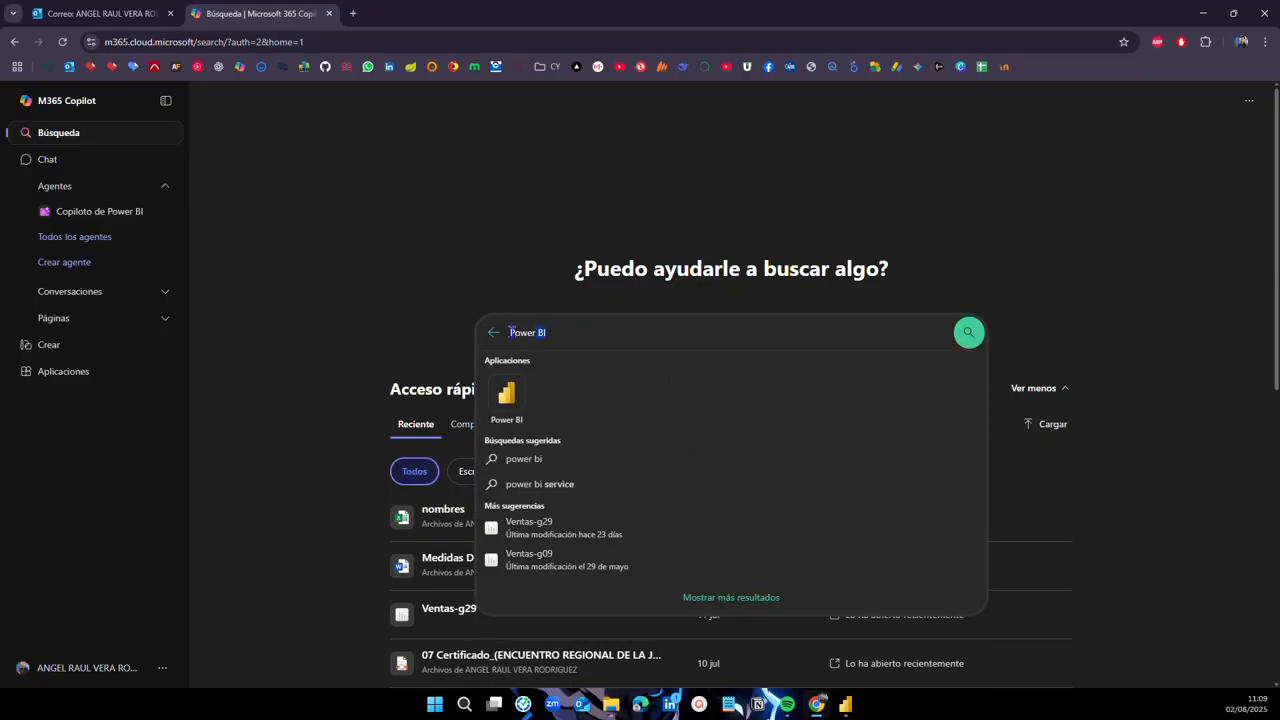
Step: Change the search to 'Fabric', then to 'Power', and switch back to Power BI Desktop
left_click_drag(546, 333, 496, 336)
type("Fabi")
key("BackSpace")
type("r")
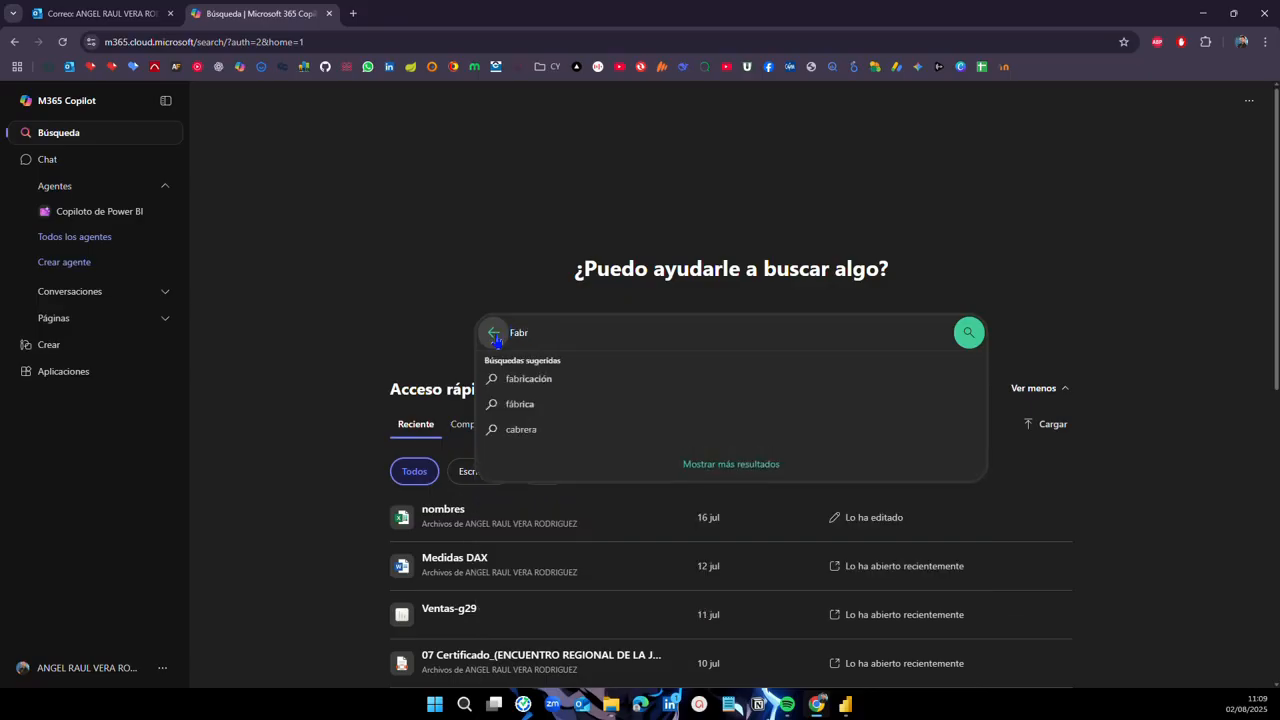
type("ic")
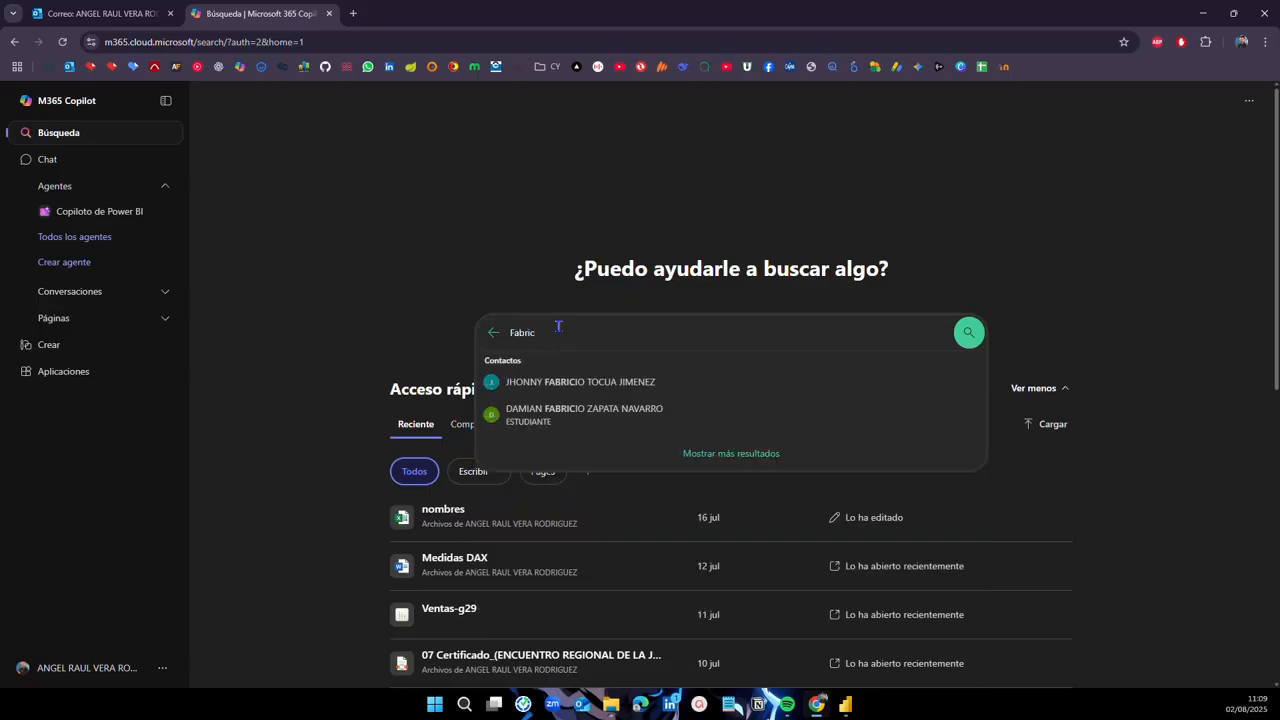
key("BackSpace")
key("BackSpace")
key("BackSpace")
key("BackSpace")
key("BackSpace")
key("BackSpace")
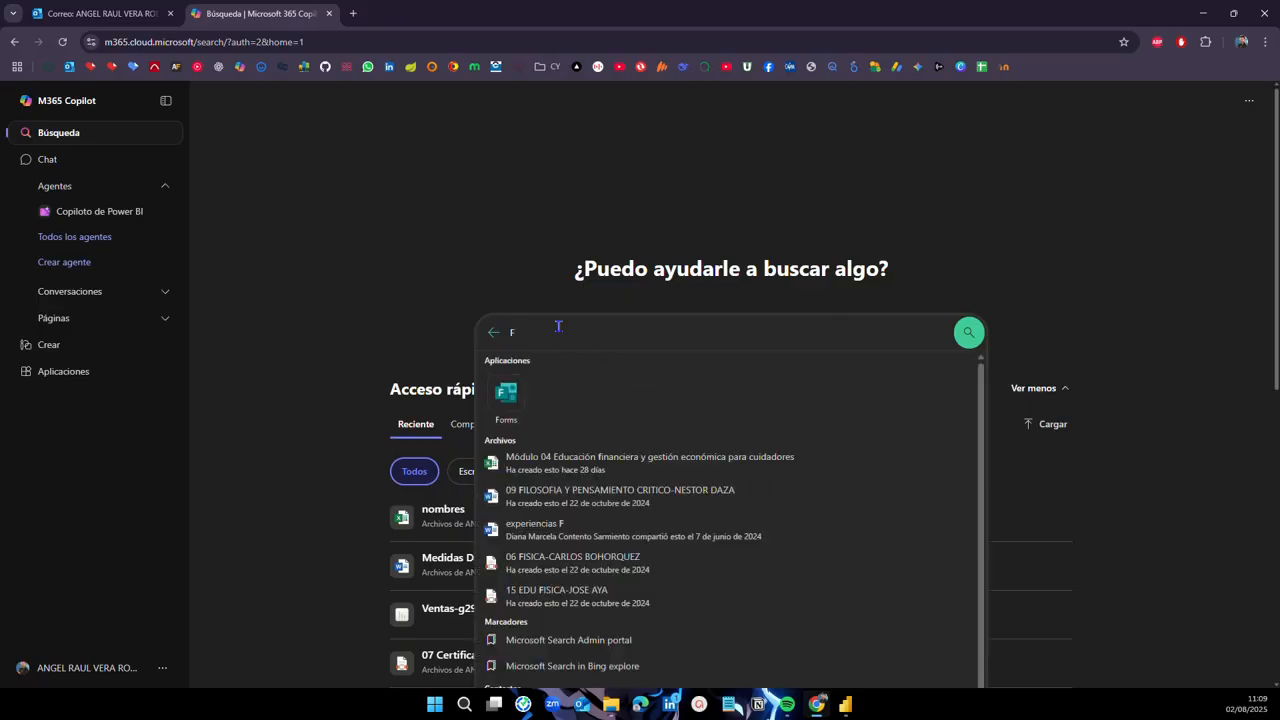
type("Power")
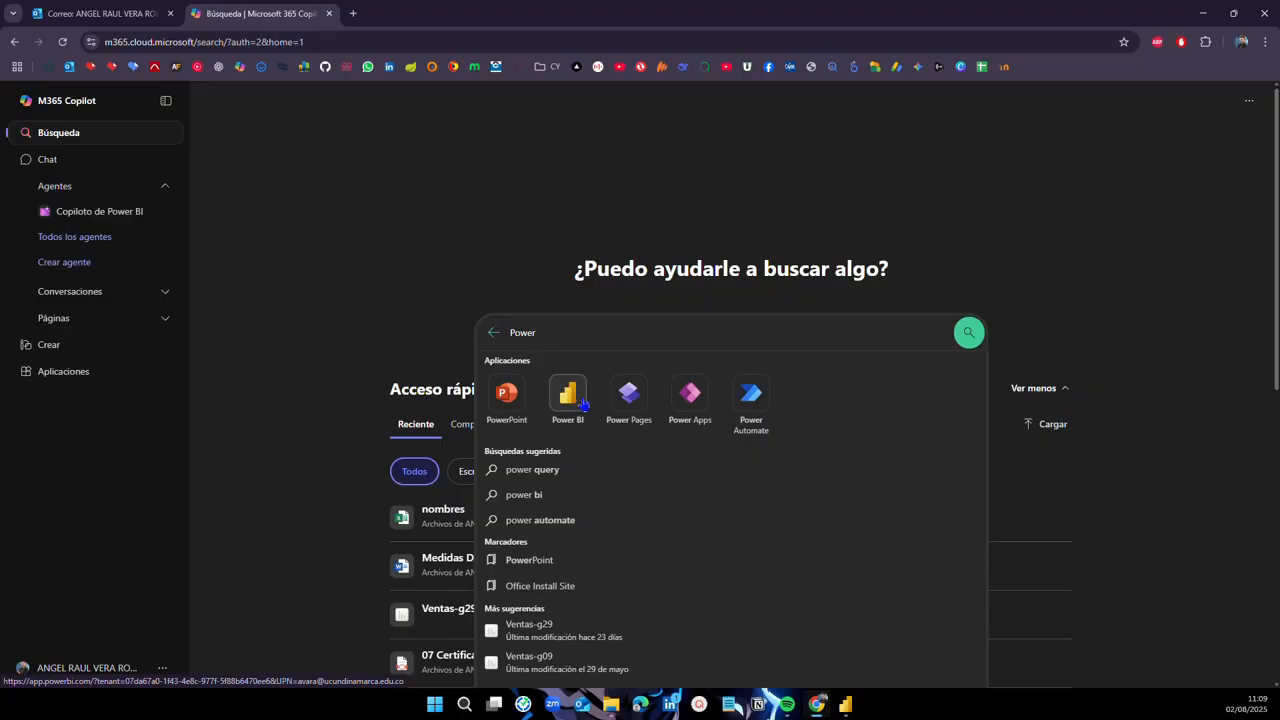
left_click(487, 254)
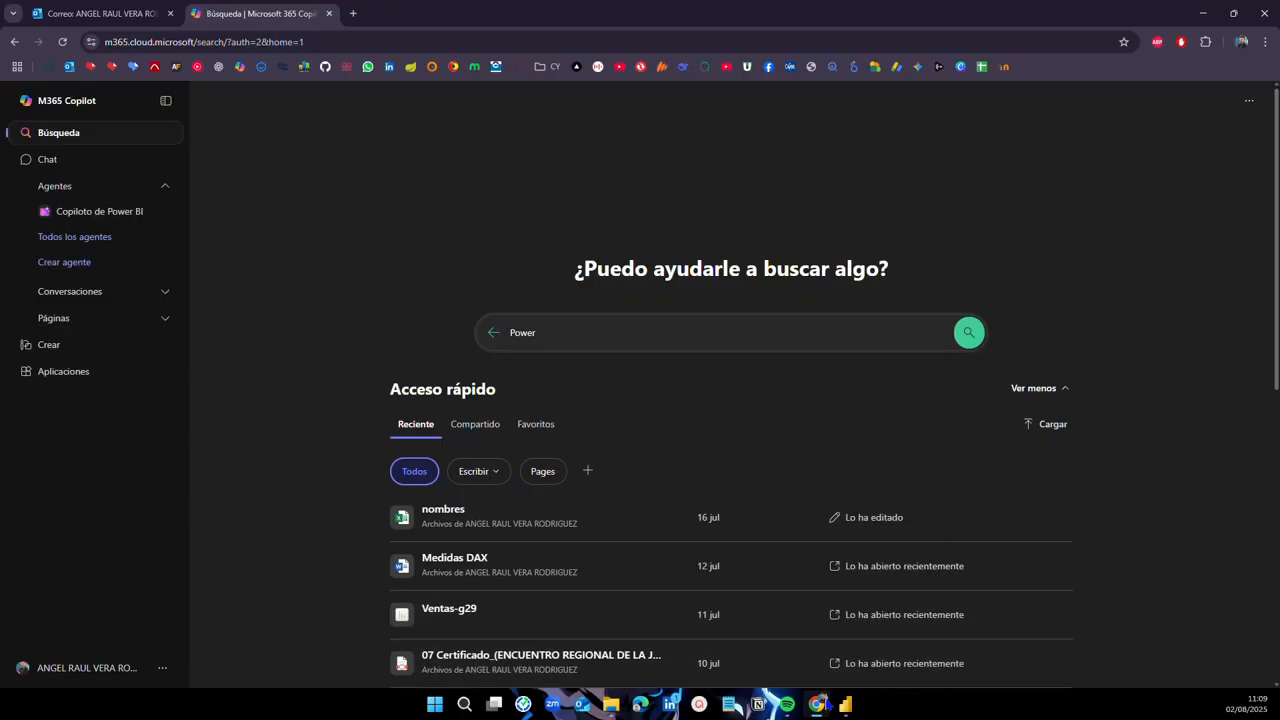
left_click(845, 704)
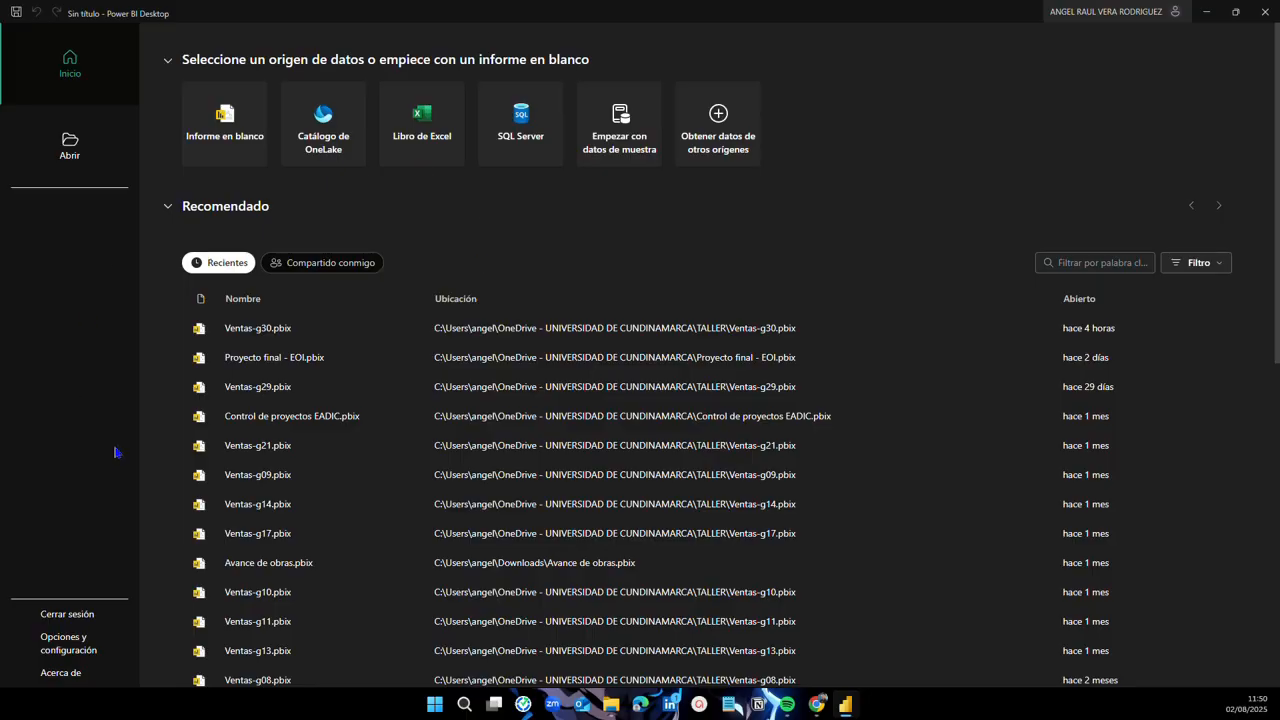
Step: In Power BI Options, turn the ArcGIS and map visual security settings off and back on
left_click(82, 652)
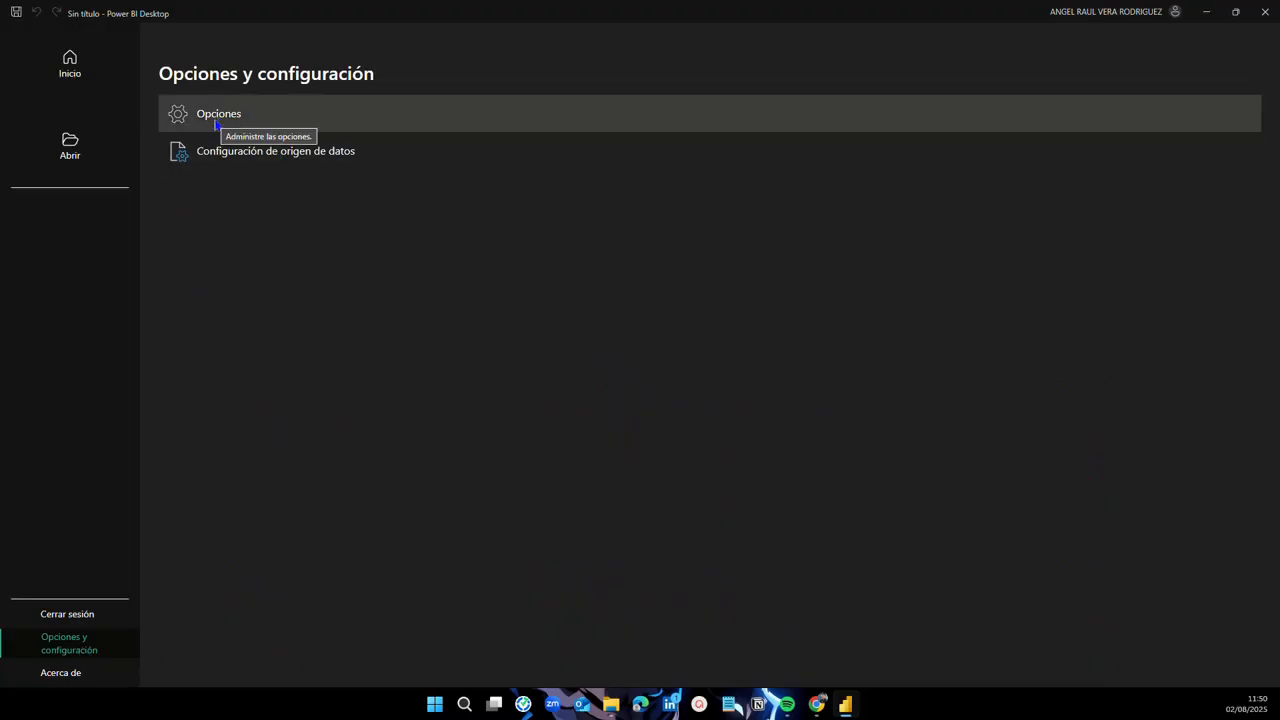
left_click(215, 118)
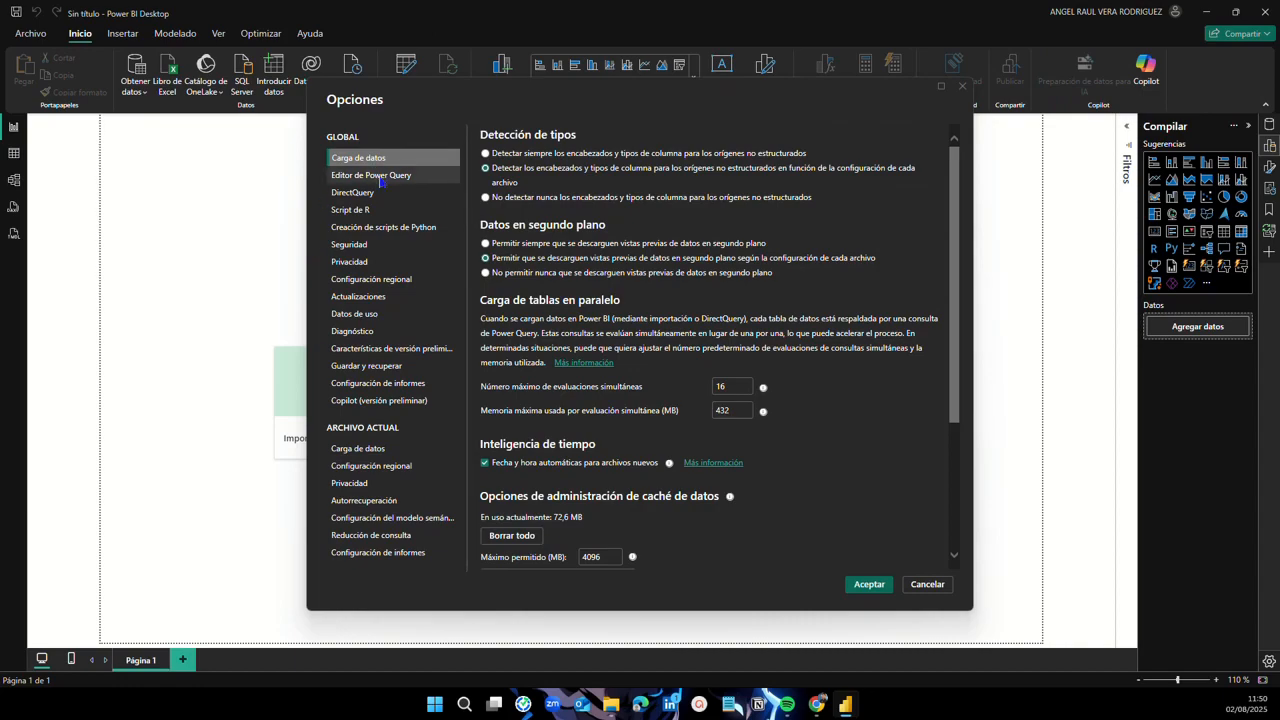
left_click(369, 246)
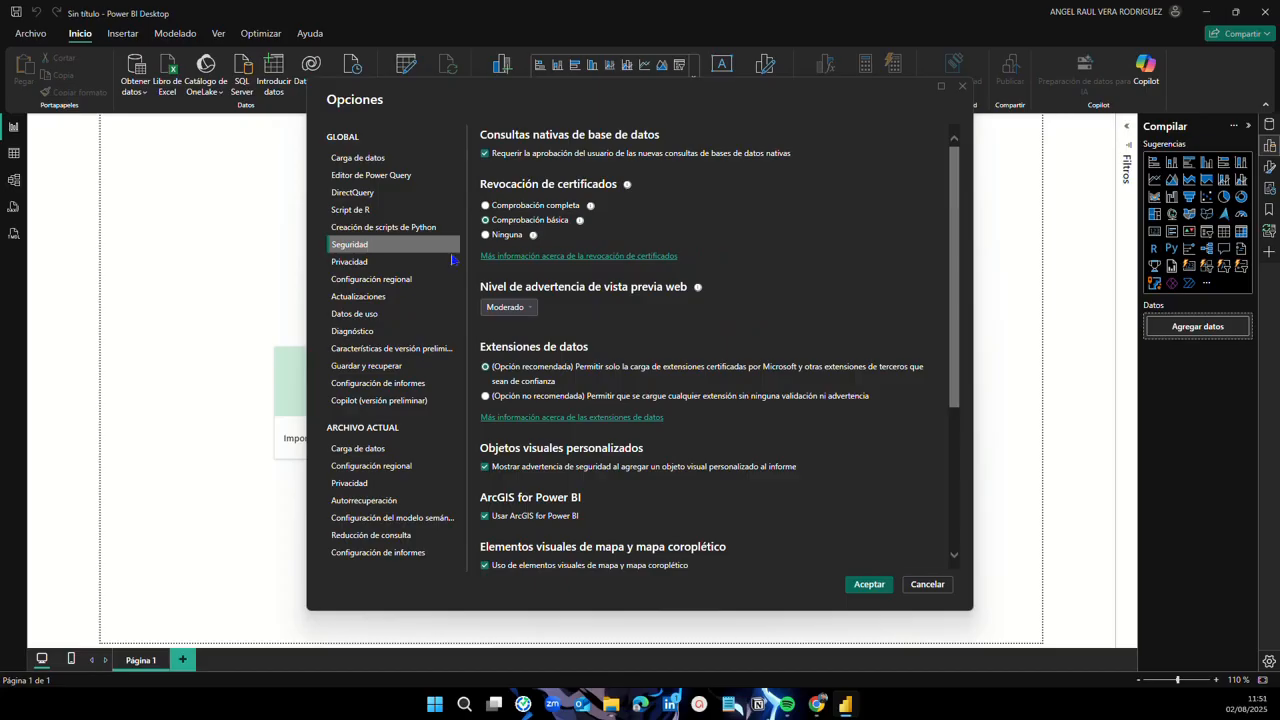
scroll(630, 290, "down", 3)
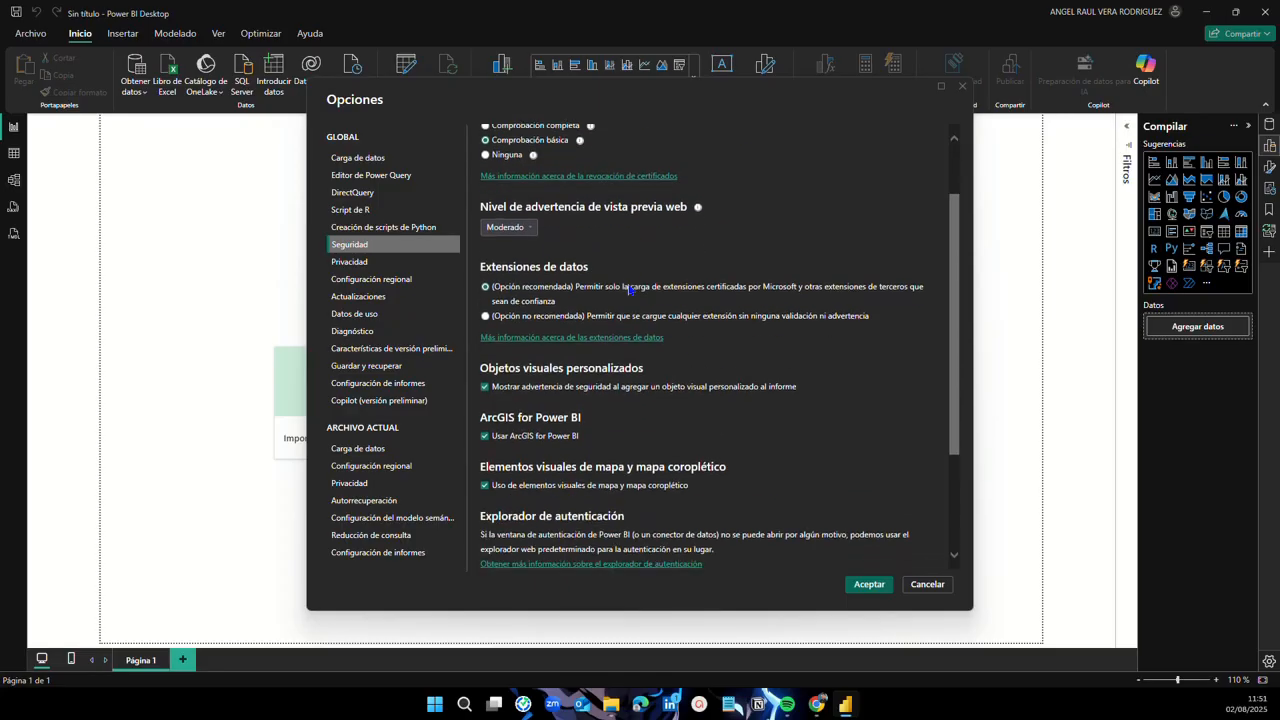
left_click(484, 386)
left_click(484, 431)
scroll(622, 390, "down", 2)
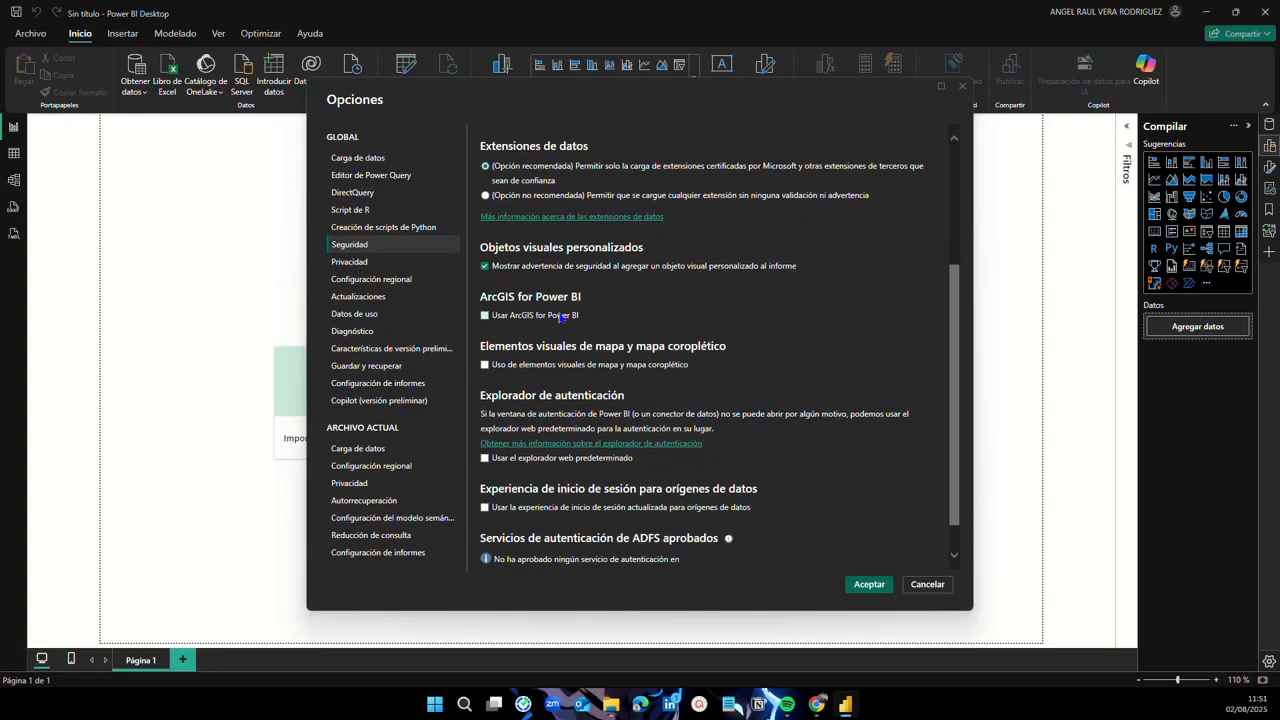
left_click(485, 316)
left_click(486, 366)
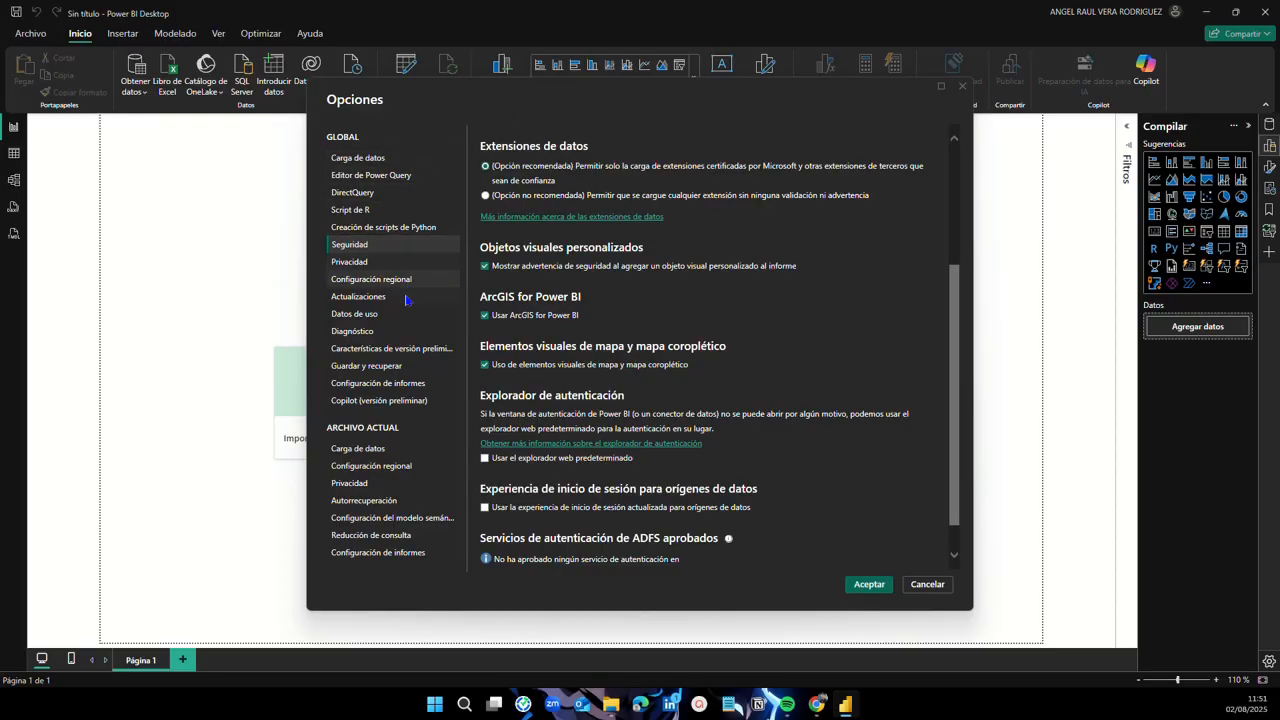
Step: Enable the user-installed Netezza ODBC driver preview feature, apply, and acknowledge the restart notice
left_click(394, 356)
scroll(697, 302, "down", 10)
scroll(697, 302, "up", 10)
scroll(690, 328, "down", 10)
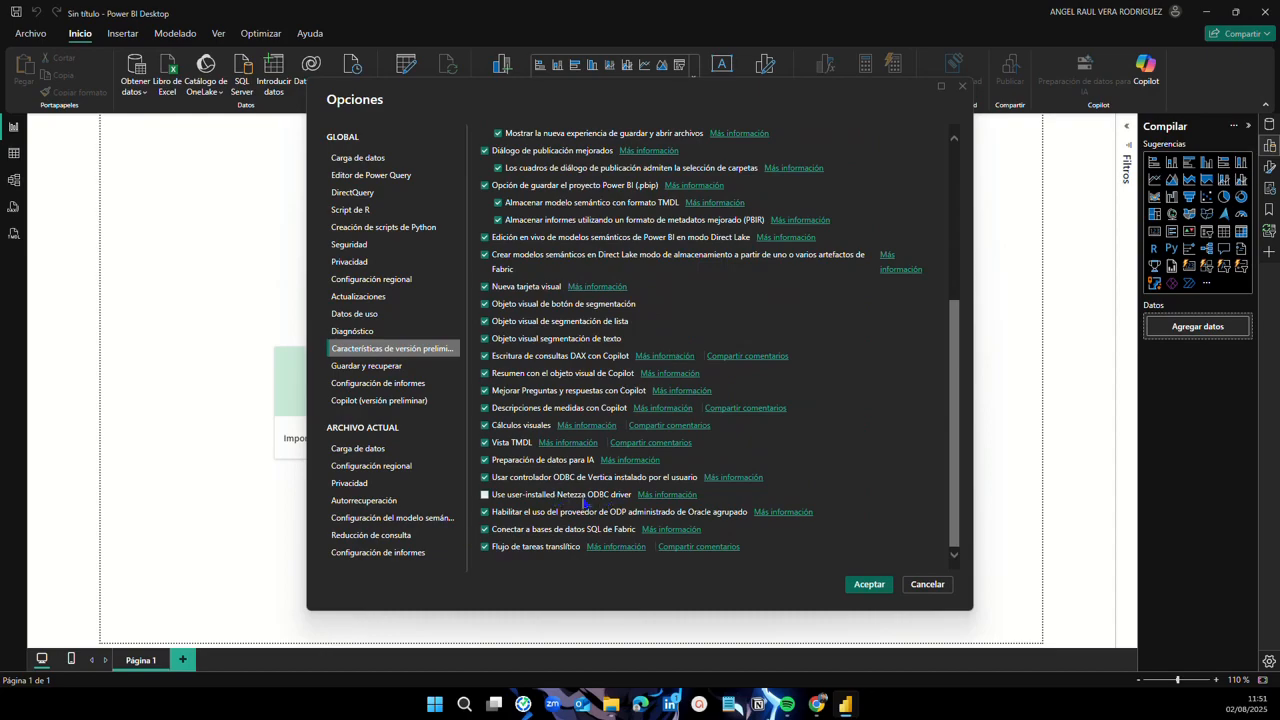
scroll(546, 500, "up", 10)
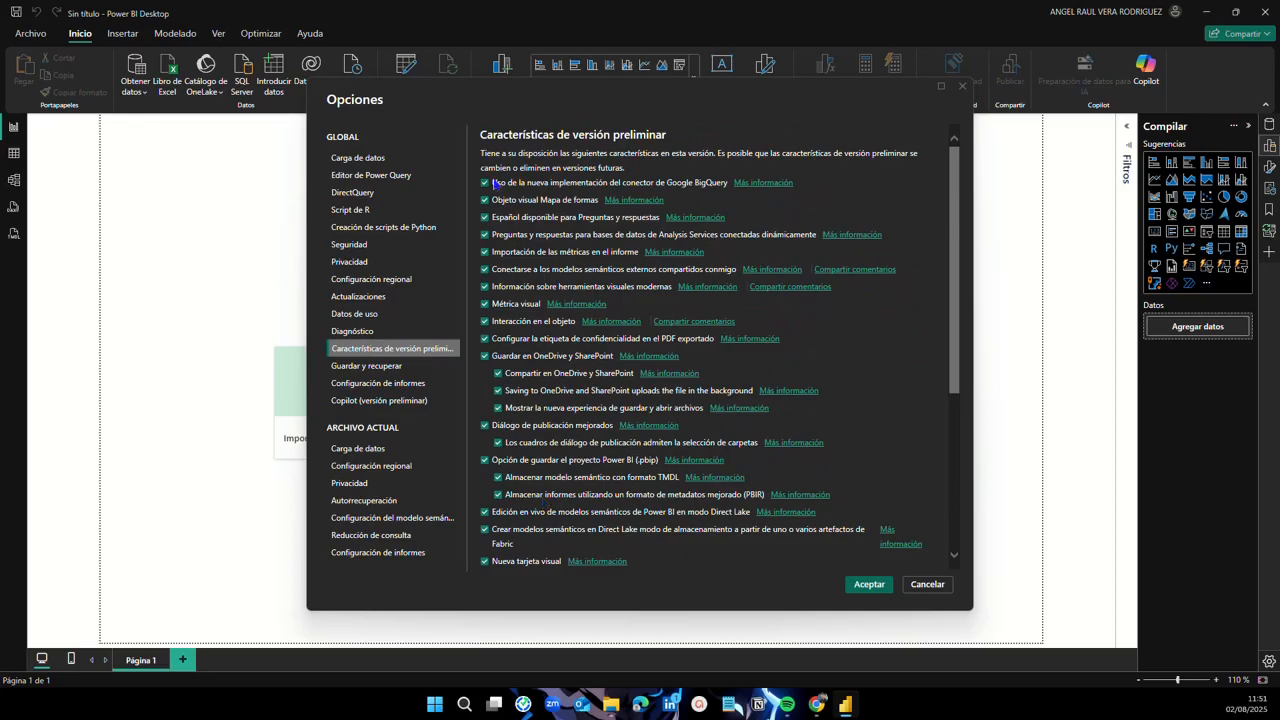
scroll(557, 385, "down", 5)
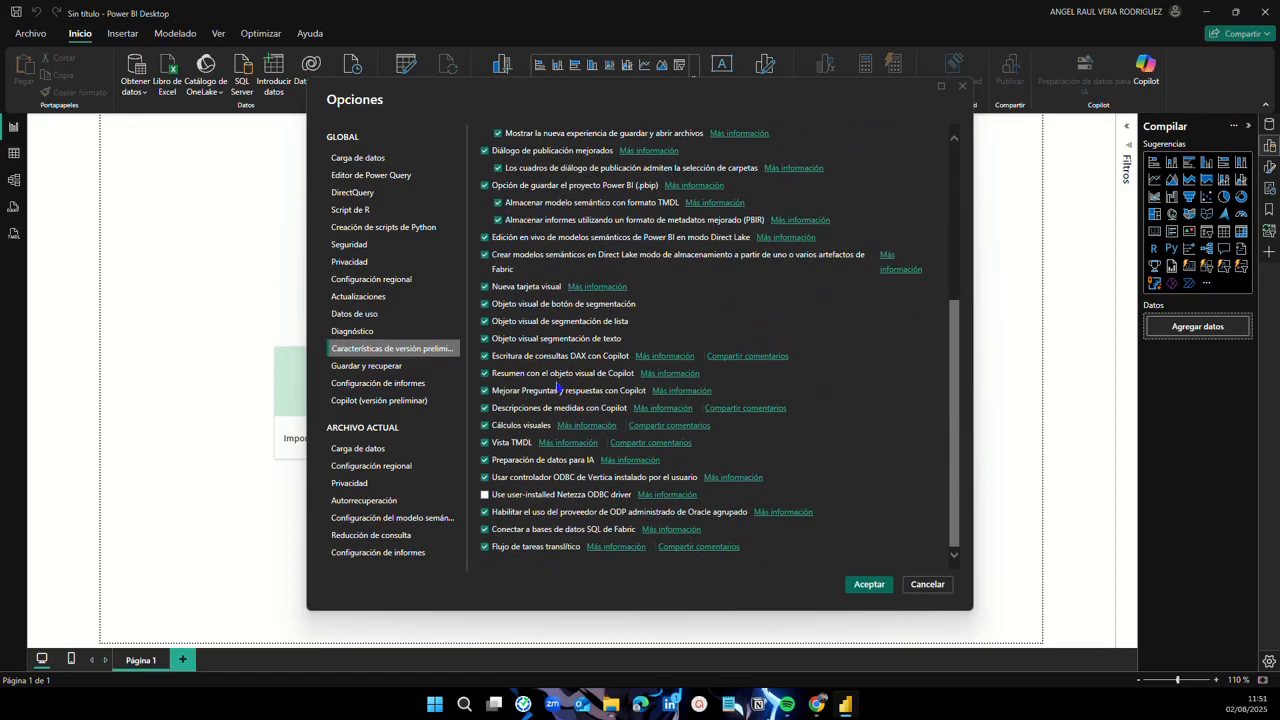
left_click(512, 497)
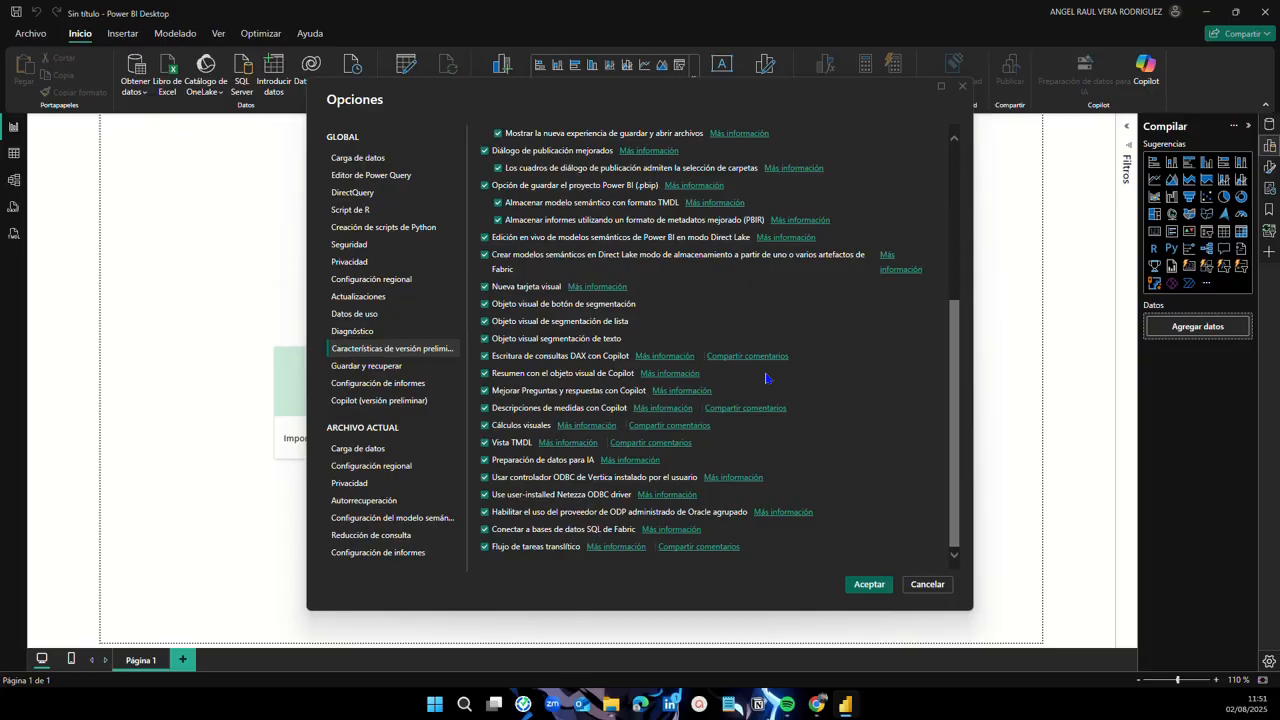
left_click(867, 586)
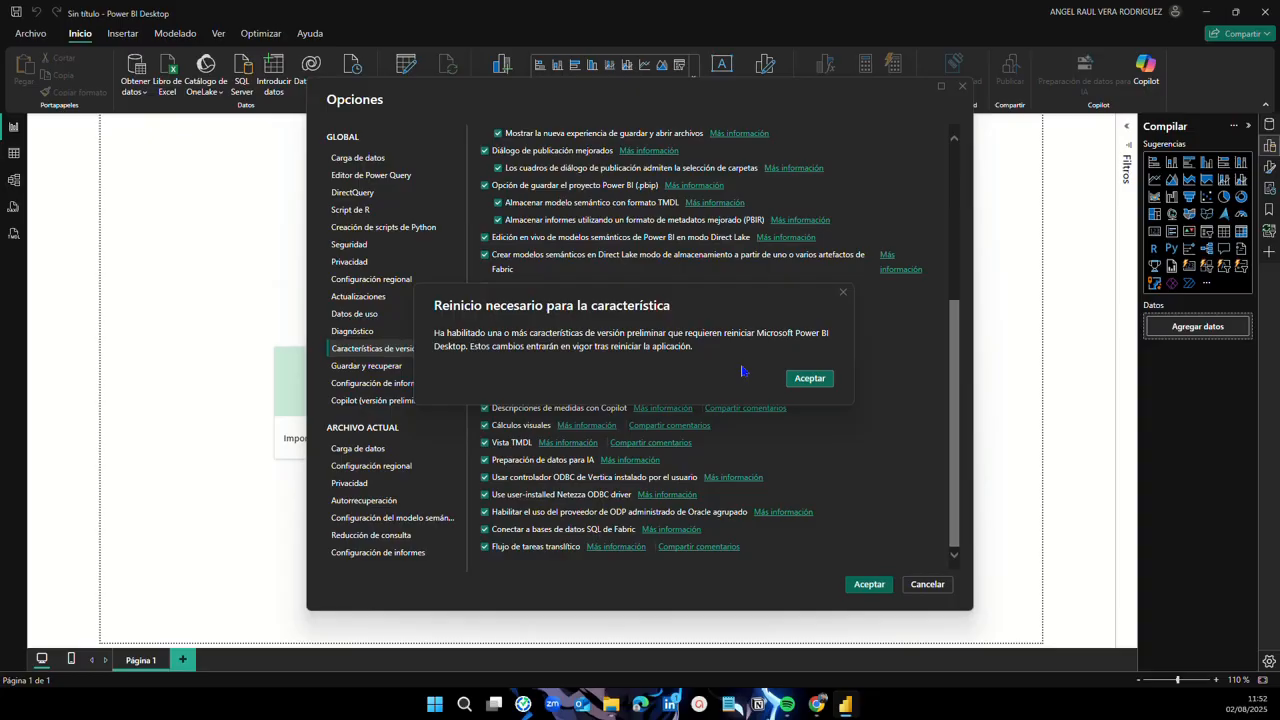
left_click(815, 378)
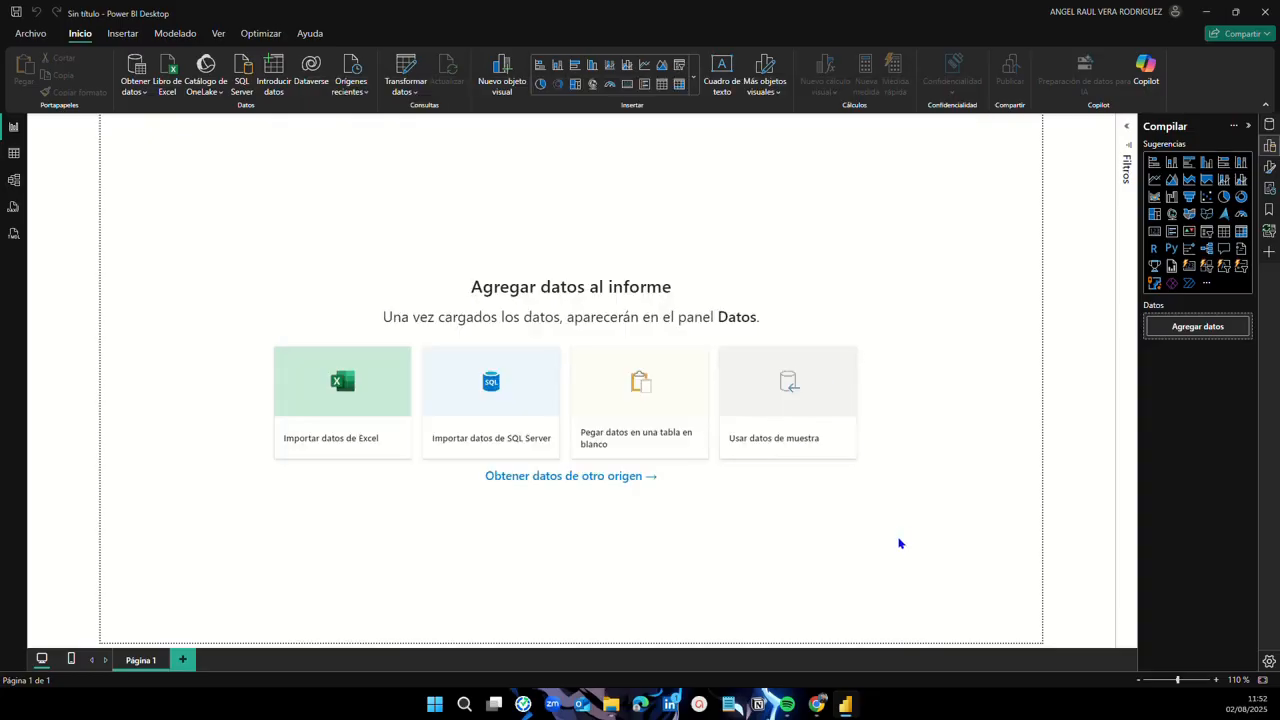
Step: Exit Power BI Desktop without saving, then reopen it and start a Blank report
left_click(1261, 14)
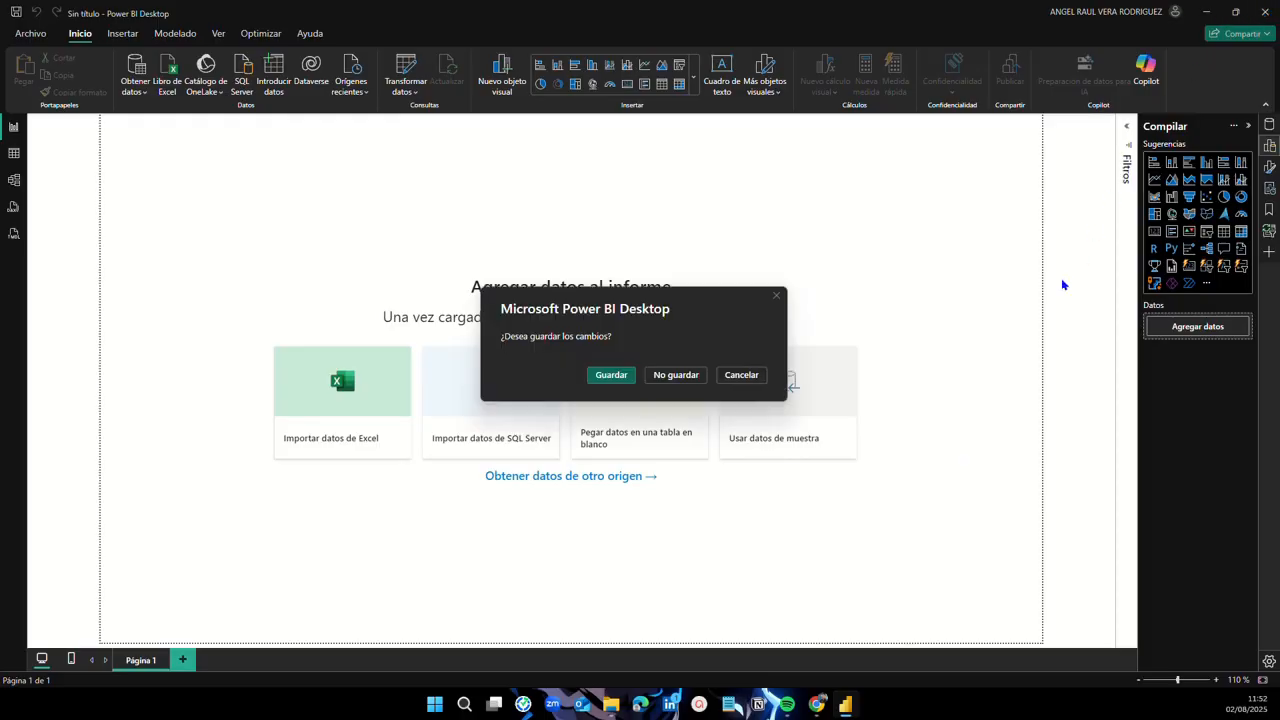
left_click(605, 378)
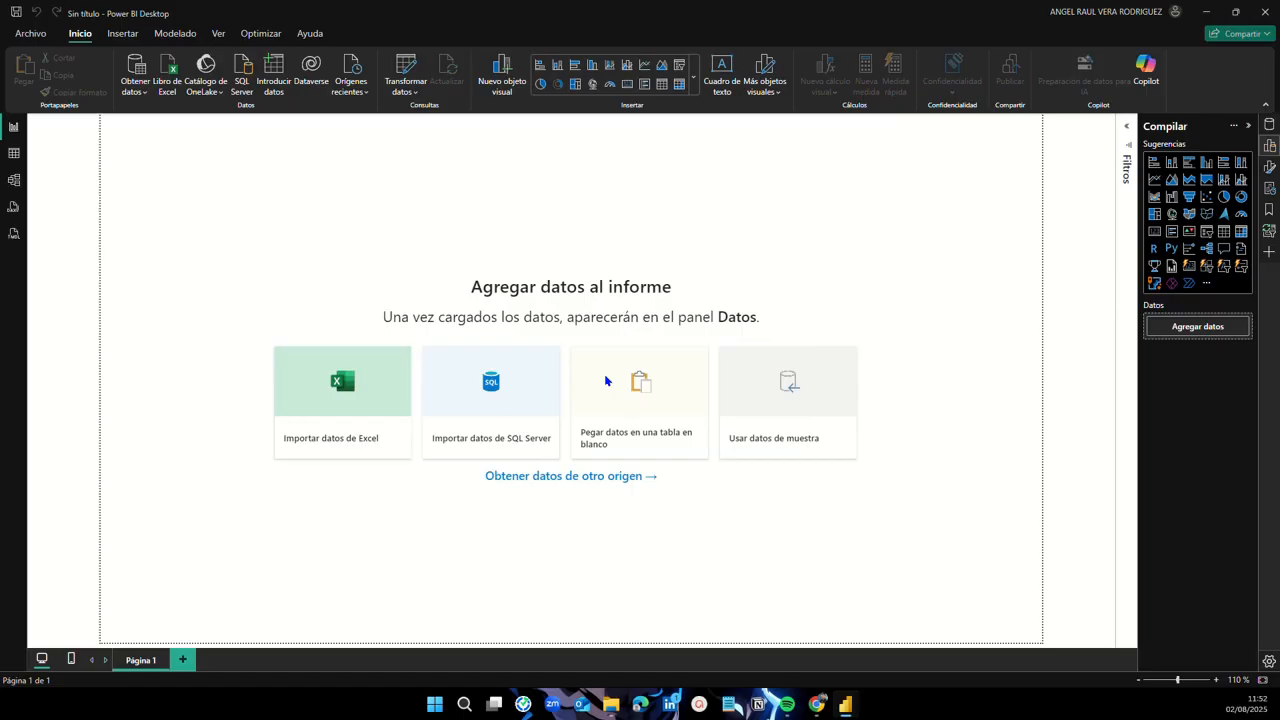
left_click(752, 471)
left_click(1266, 18)
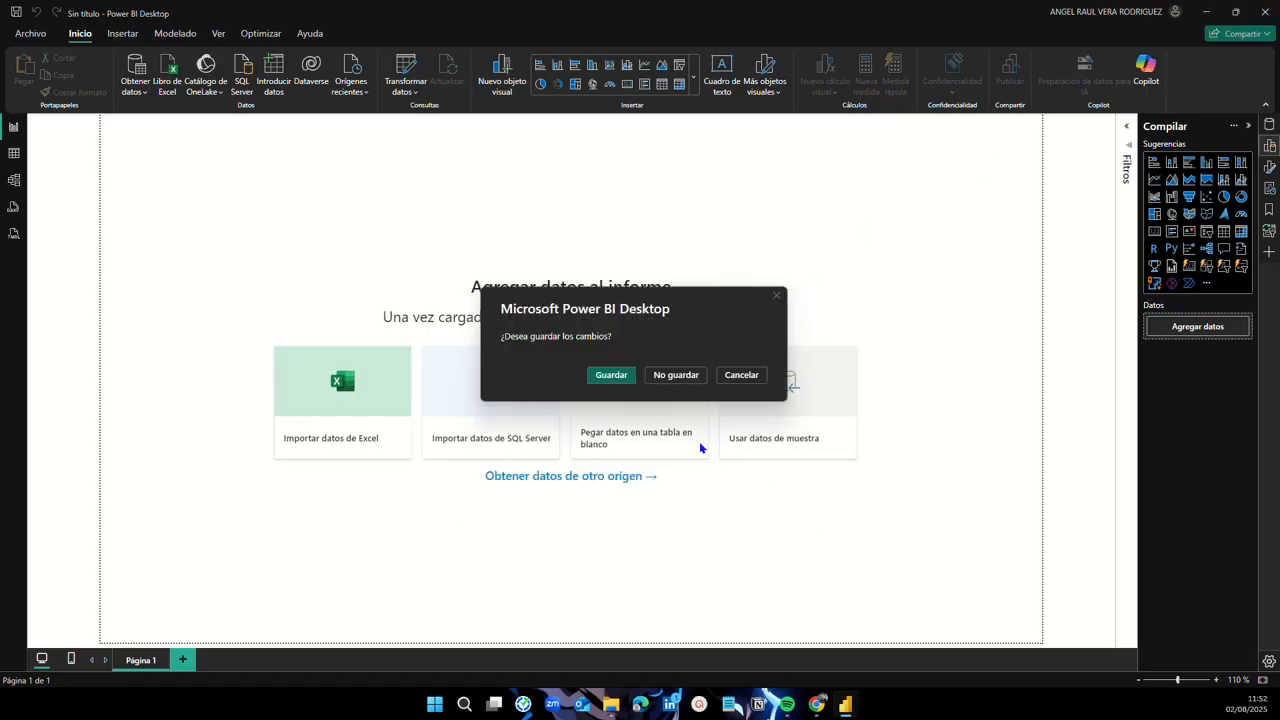
left_click(679, 382)
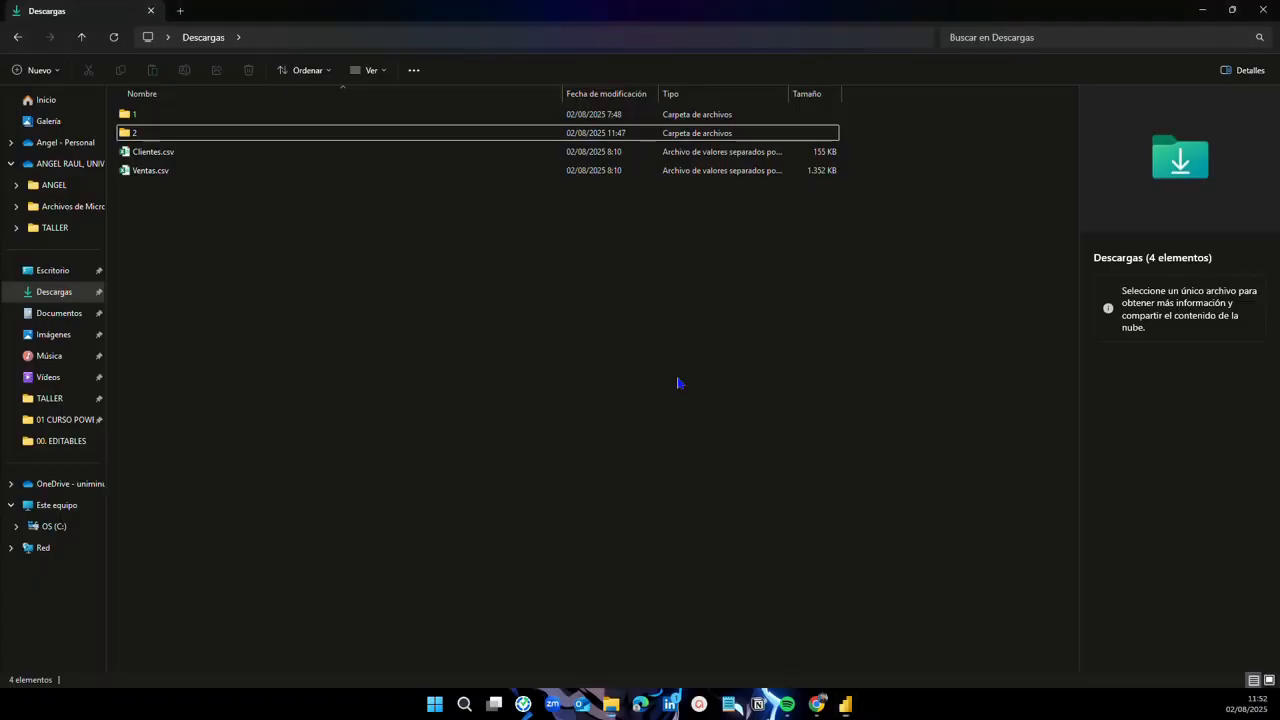
left_click(1202, 11)
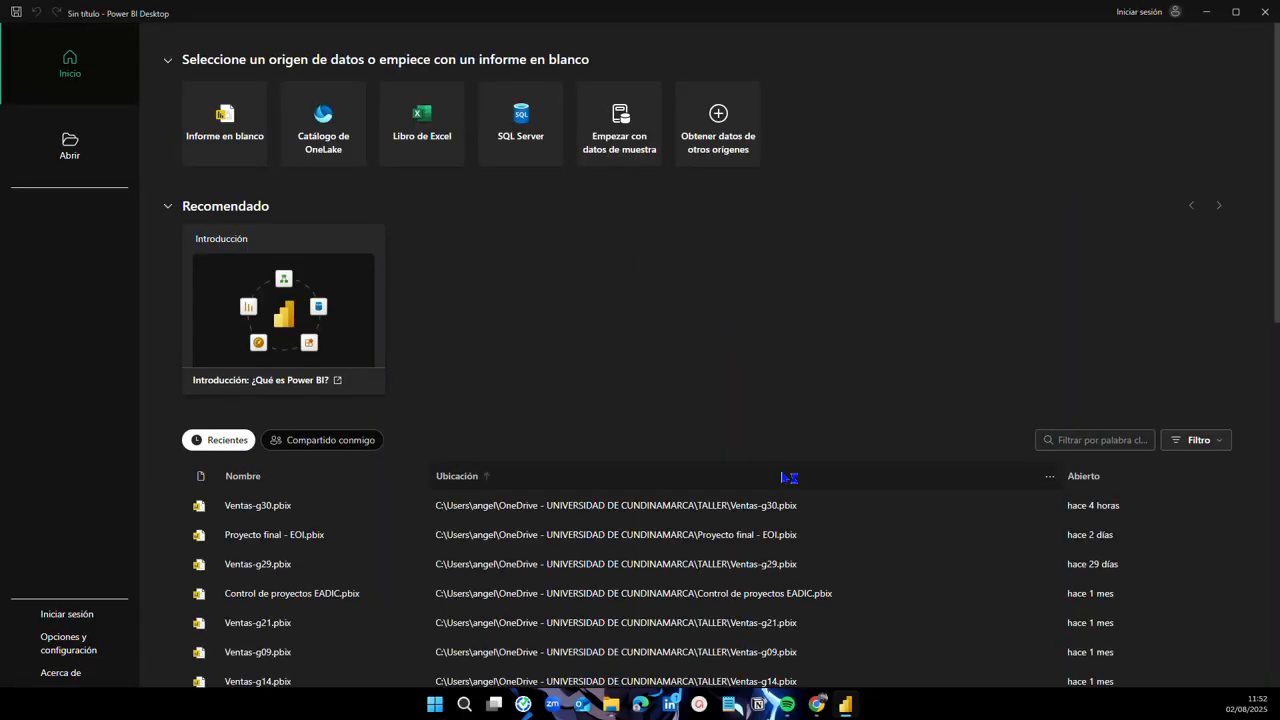
left_click(213, 154)
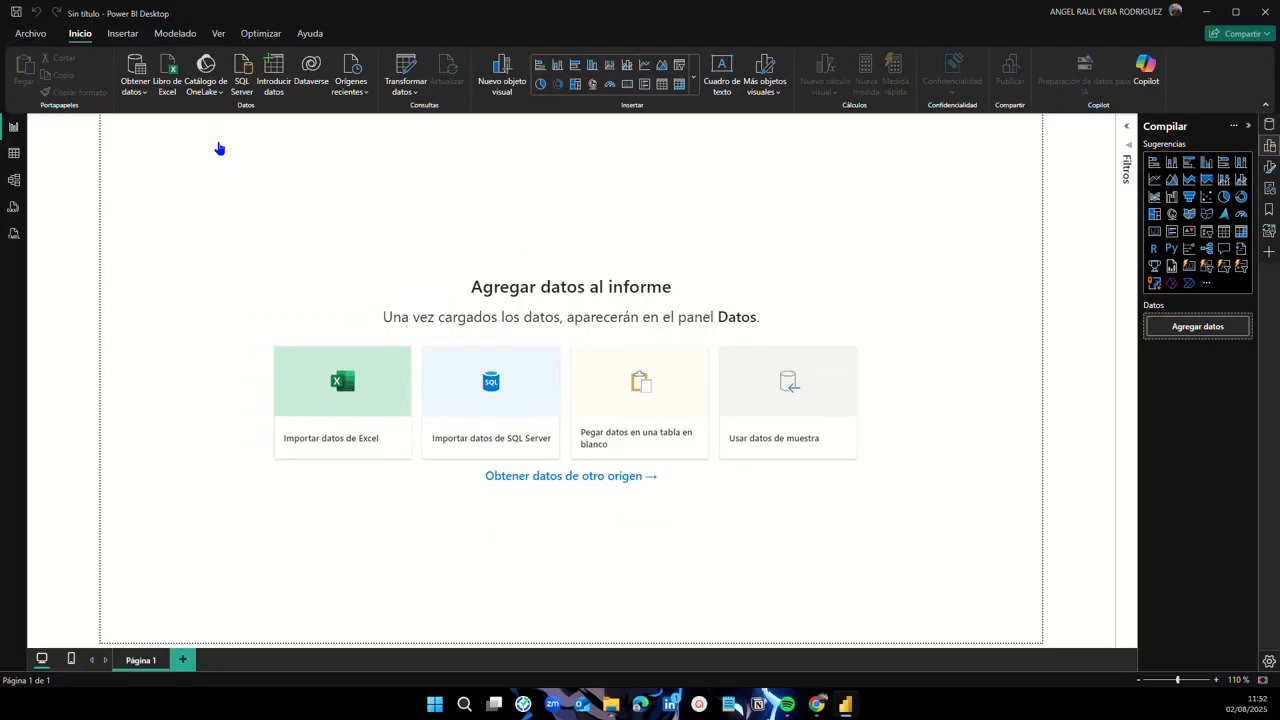
Step: Arrange the right-rail panes until Datos, Compilar and Formato are all open
left_click(1270, 146)
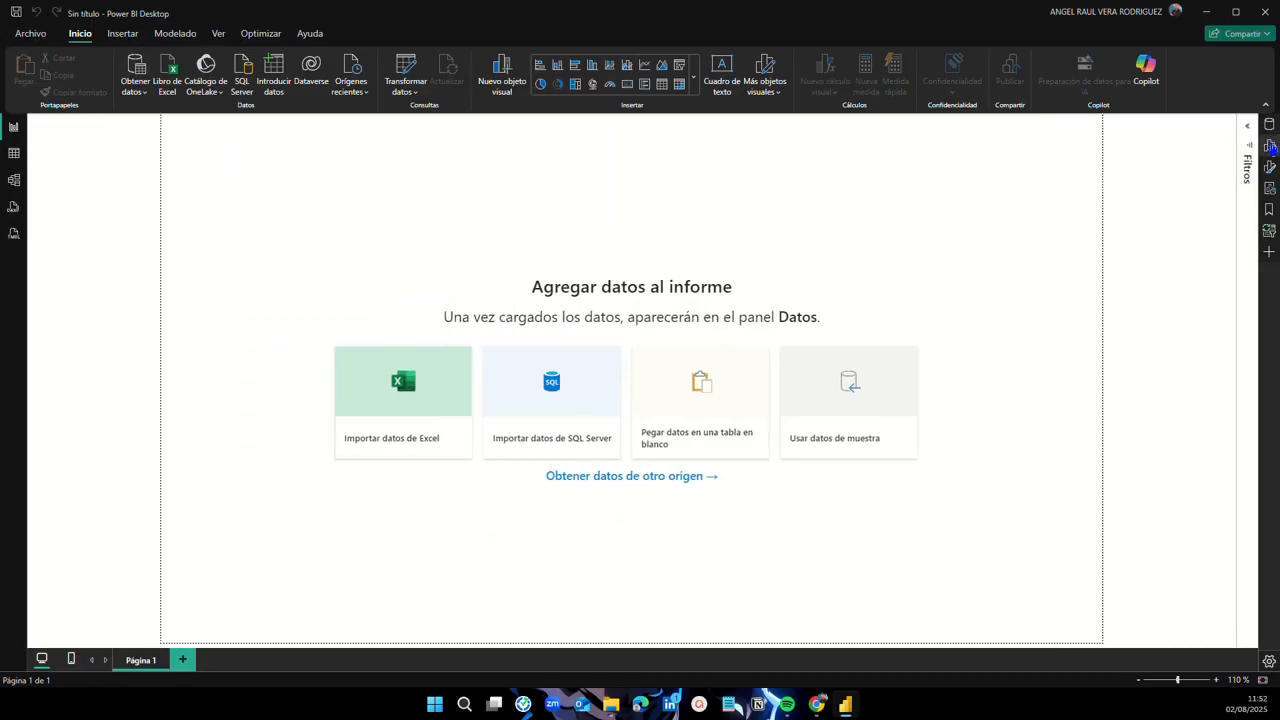
left_click(1269, 128)
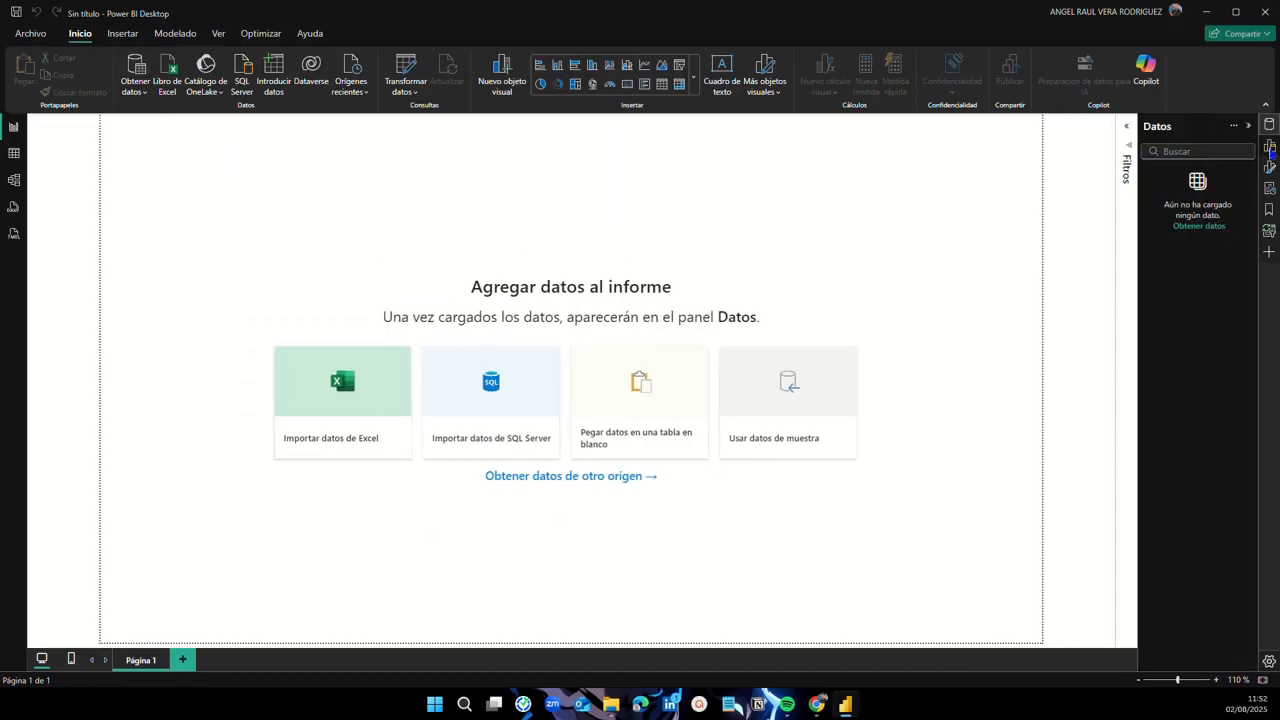
left_click(1270, 147)
left_click(1270, 167)
left_click(1271, 167)
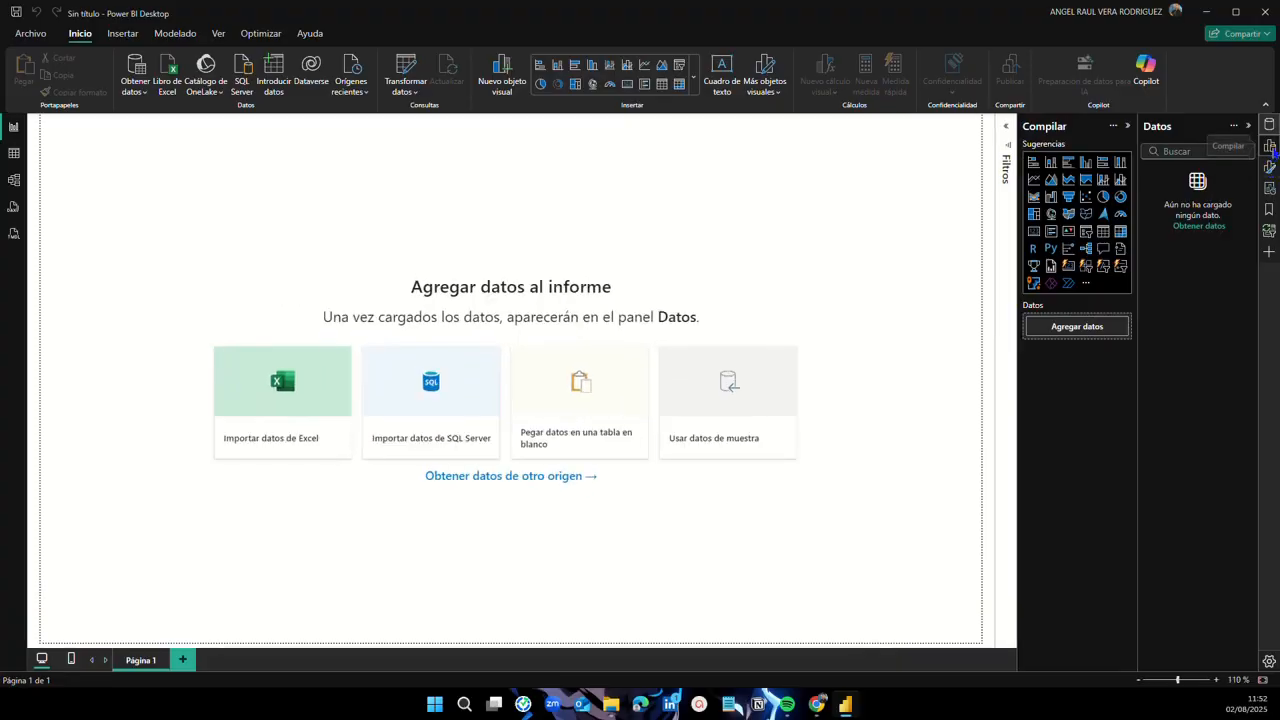
left_click(1270, 146)
left_click(1269, 124)
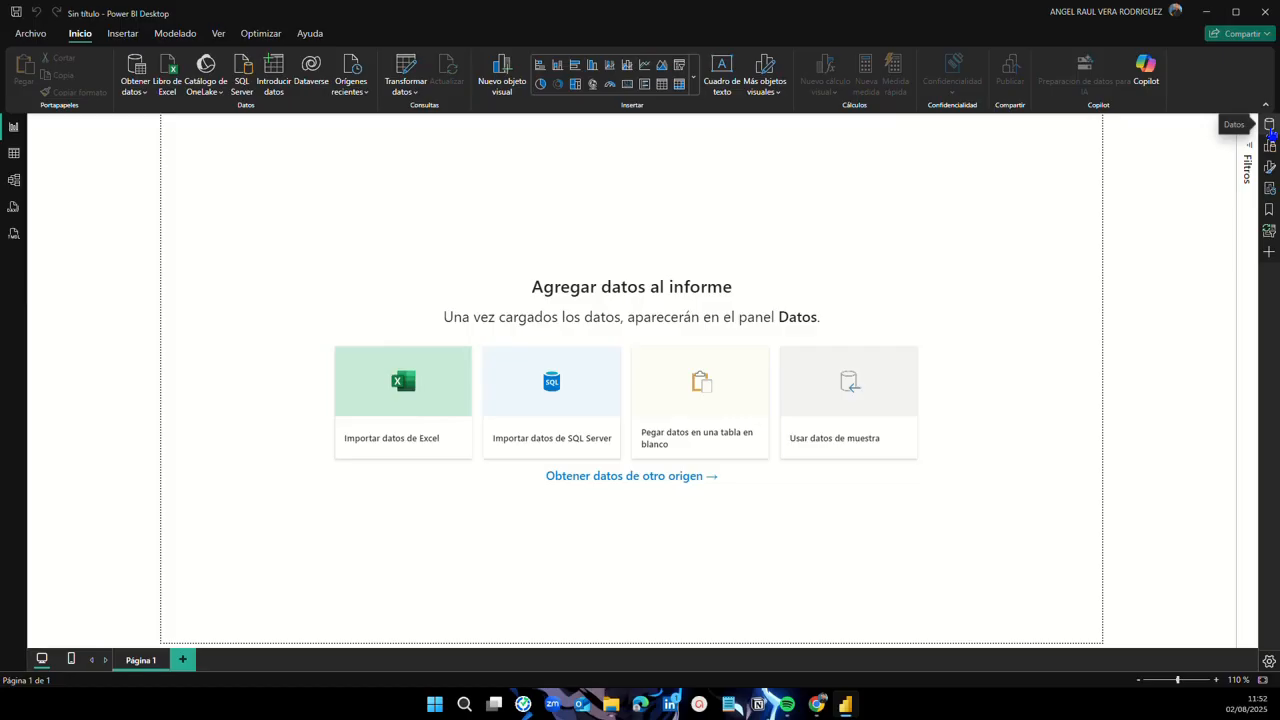
left_click(1270, 128)
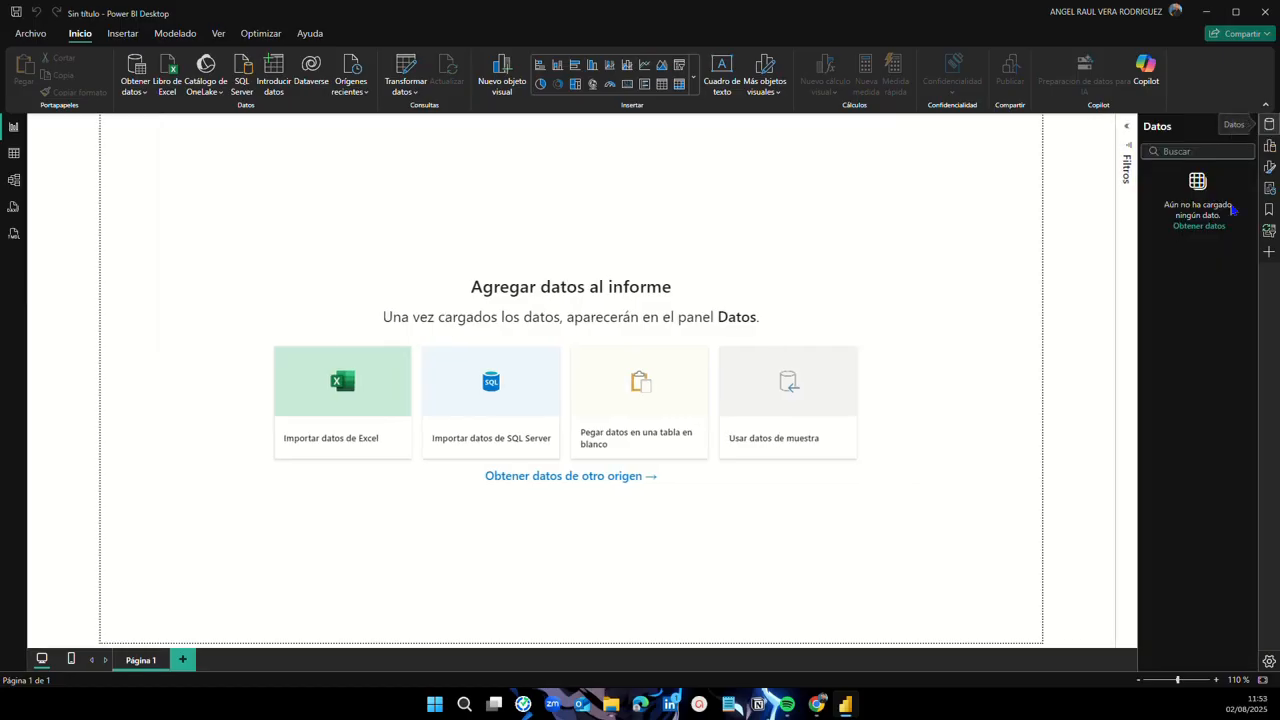
left_click(1270, 150)
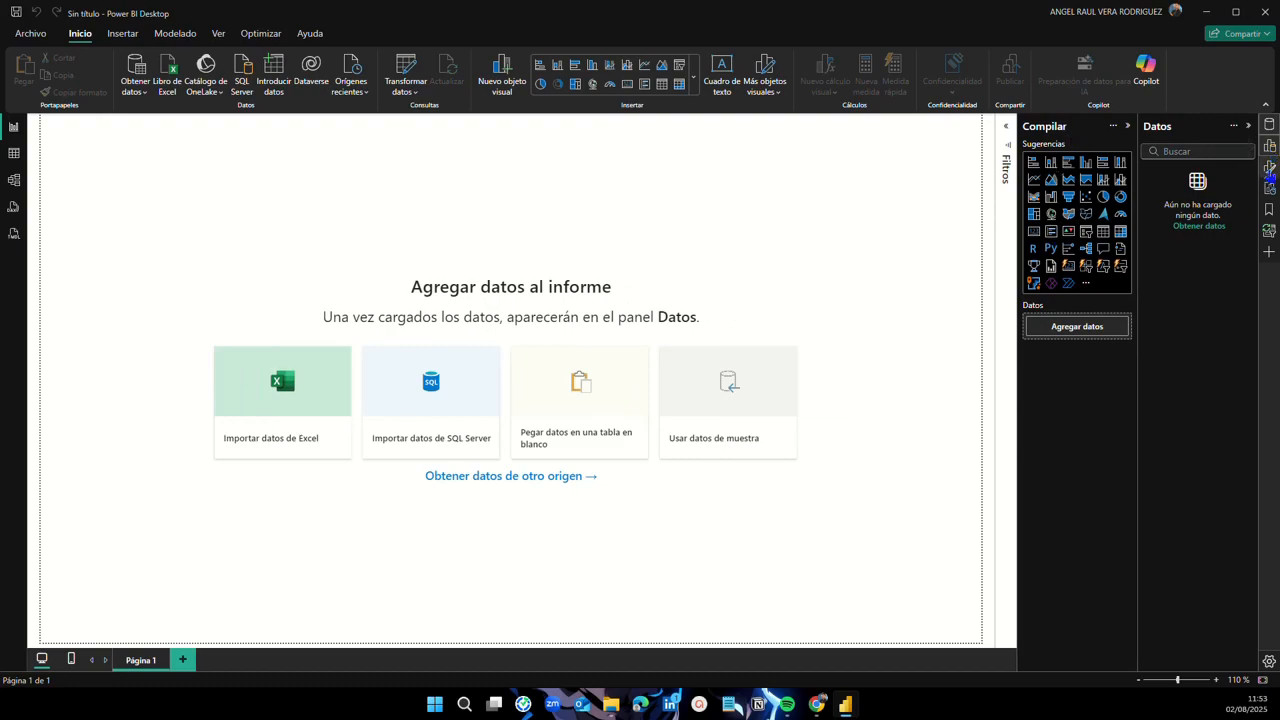
left_click(1271, 168)
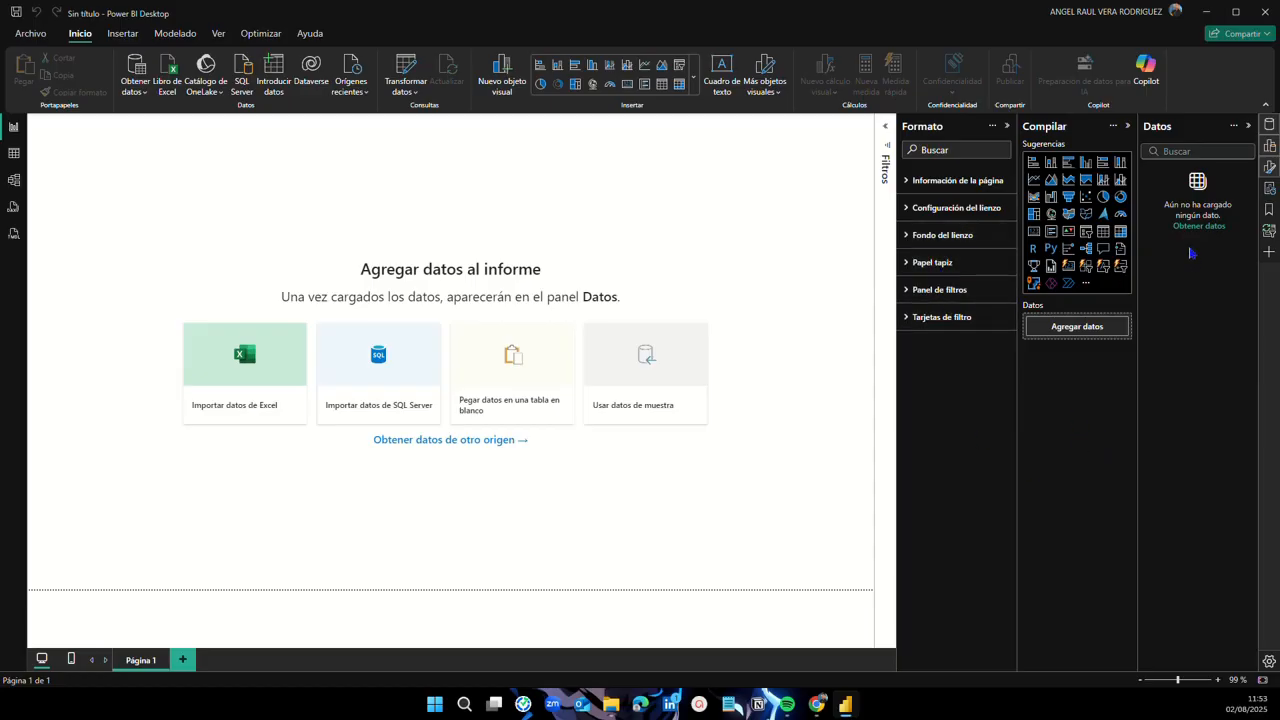
Step: Hide the Datos, Compilar and Formato panes, then reopen all three
left_click(1269, 126)
left_click(1270, 146)
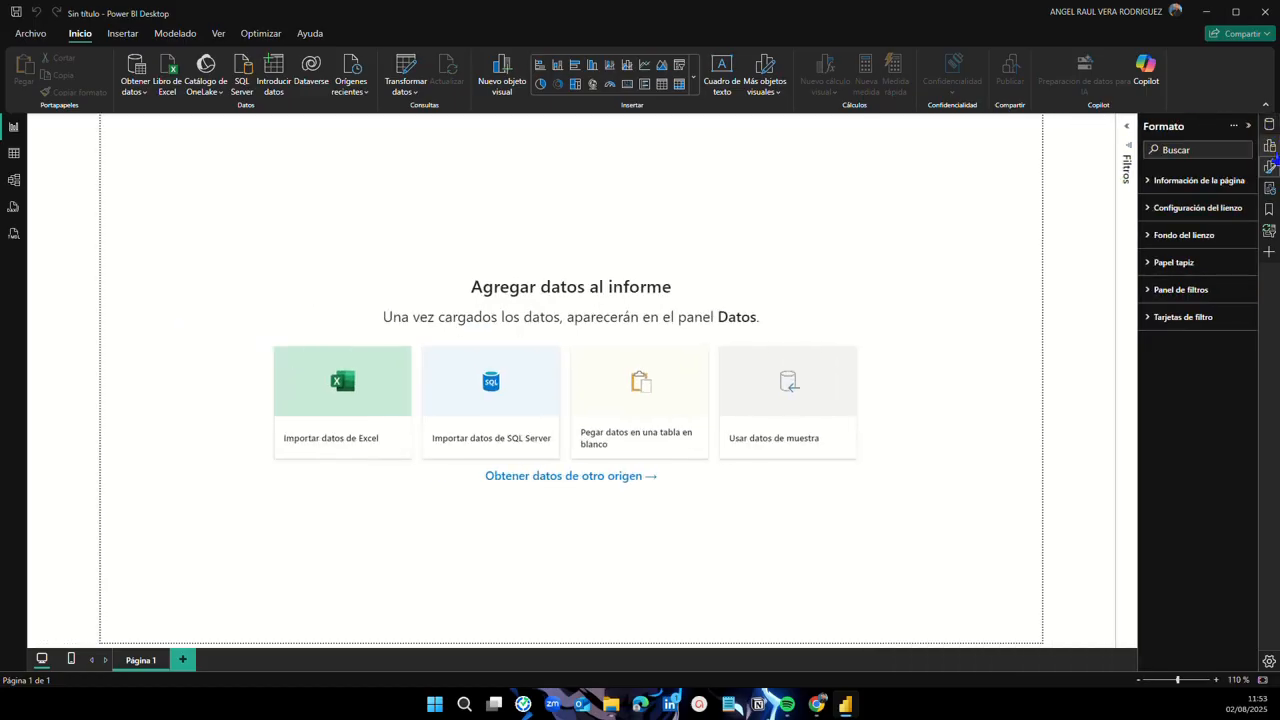
left_click(1270, 167)
left_click(1270, 167)
left_click(1270, 146)
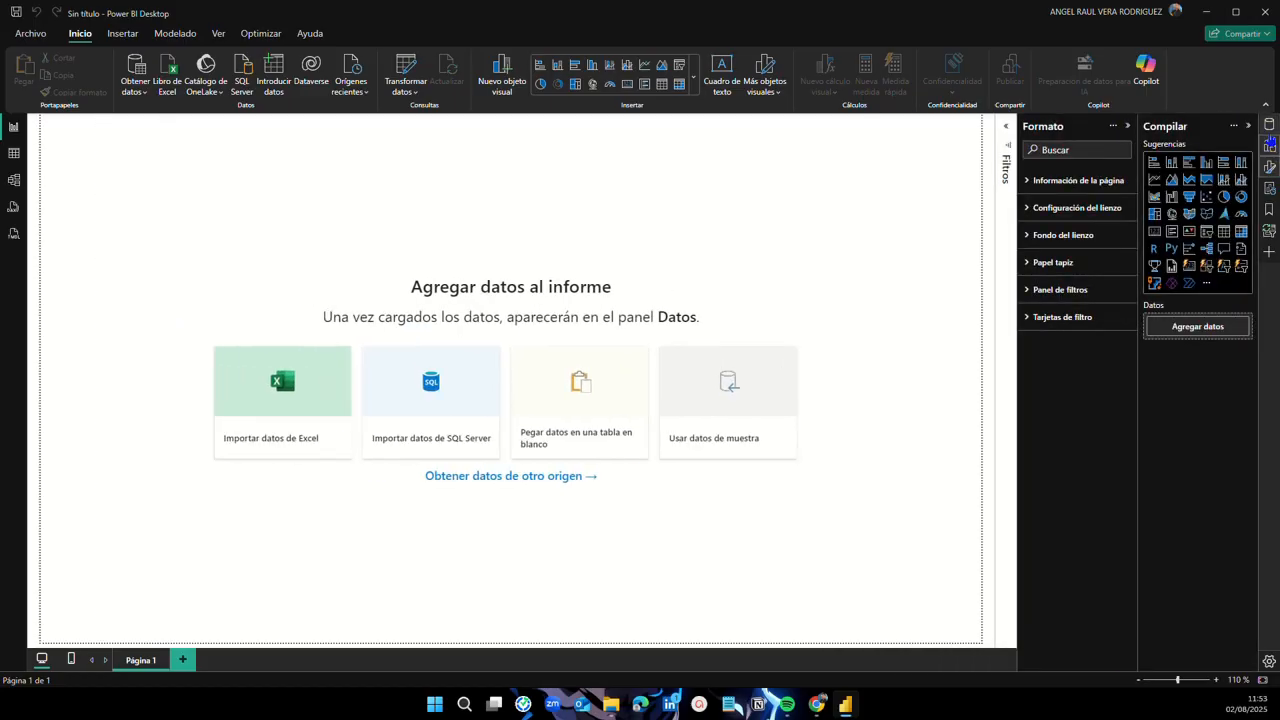
left_click(1269, 126)
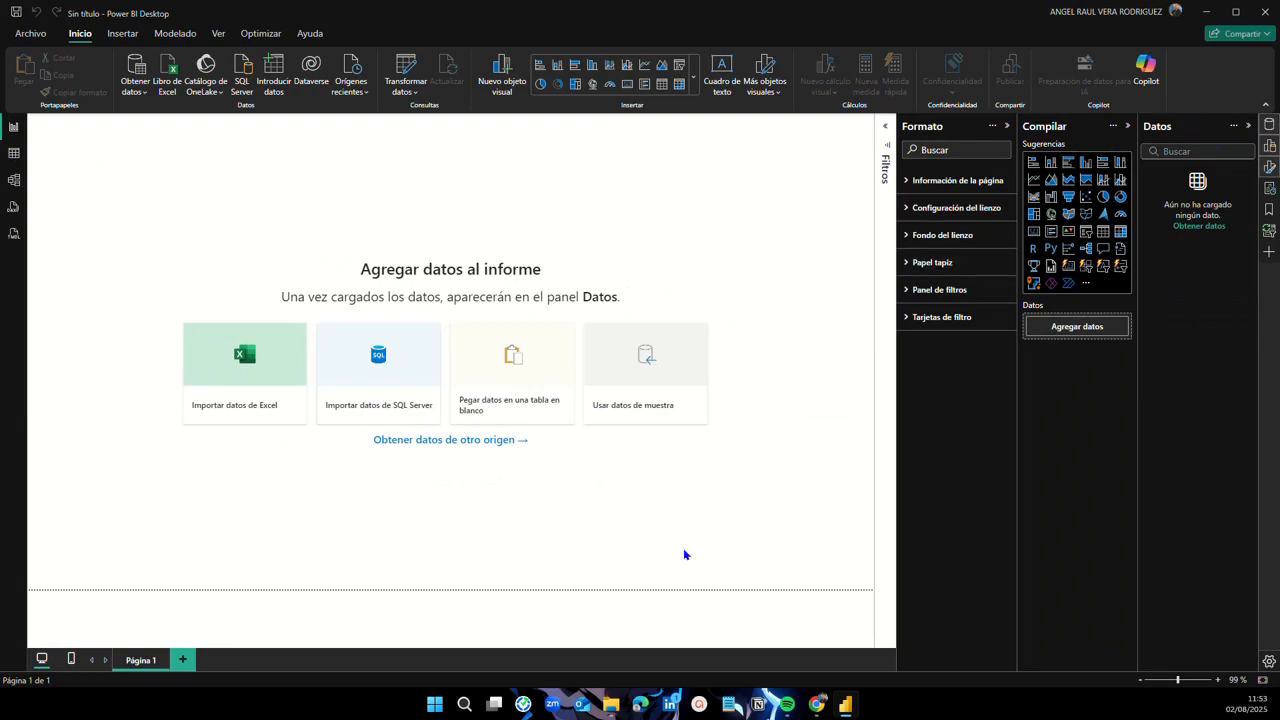
left_click(14, 152)
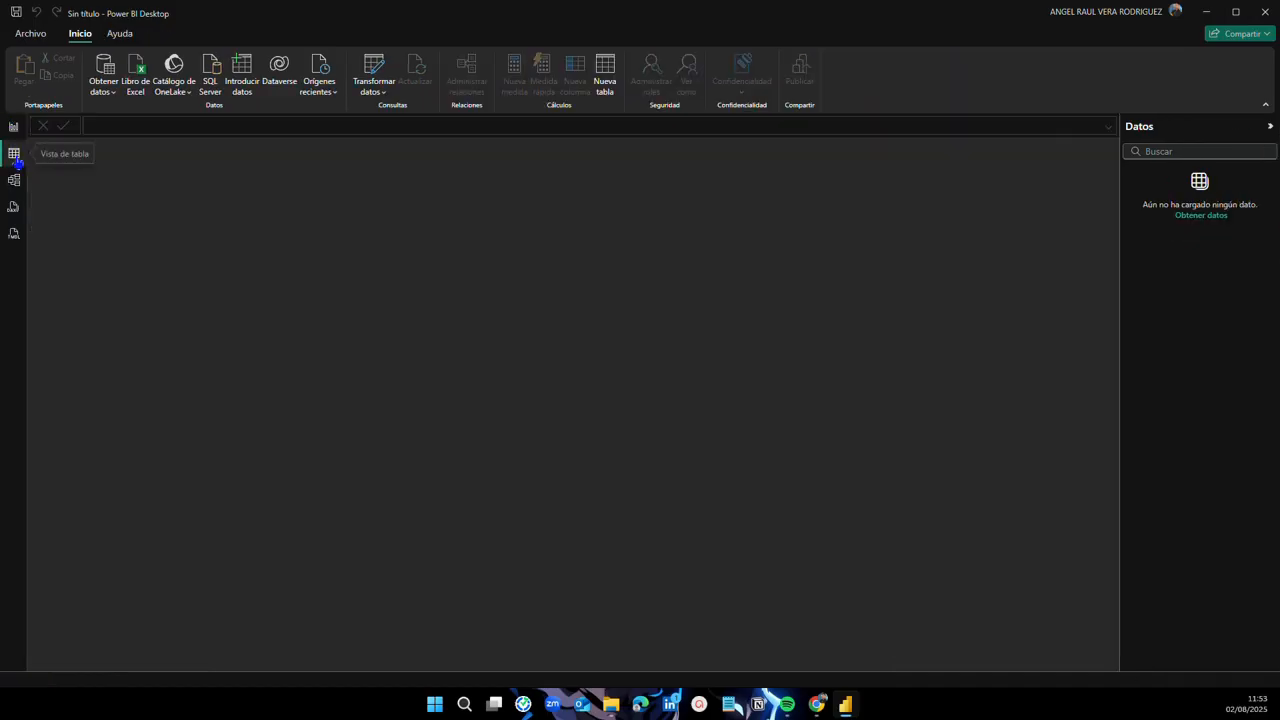
left_click(13, 182)
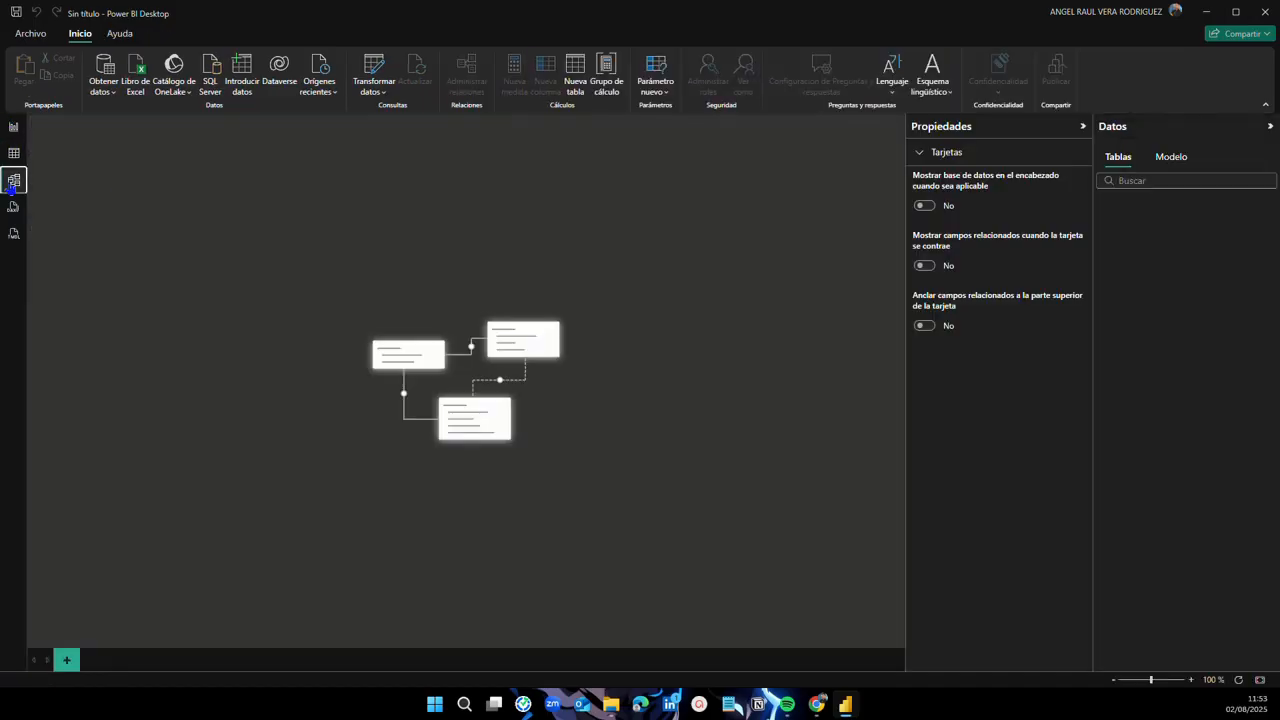
left_click(14, 128)
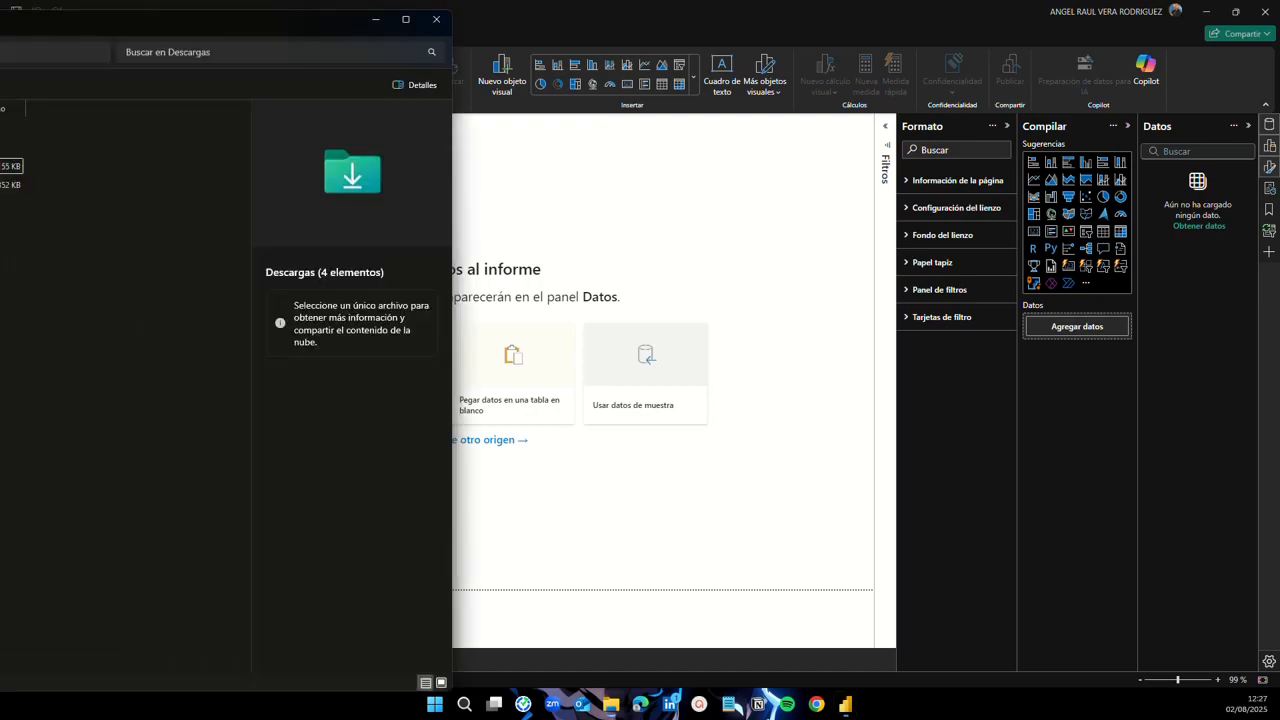
Step: Maximize the Descargas window and open Clientes.csv in Excel
left_click_drag(0, 50, 28, 6)
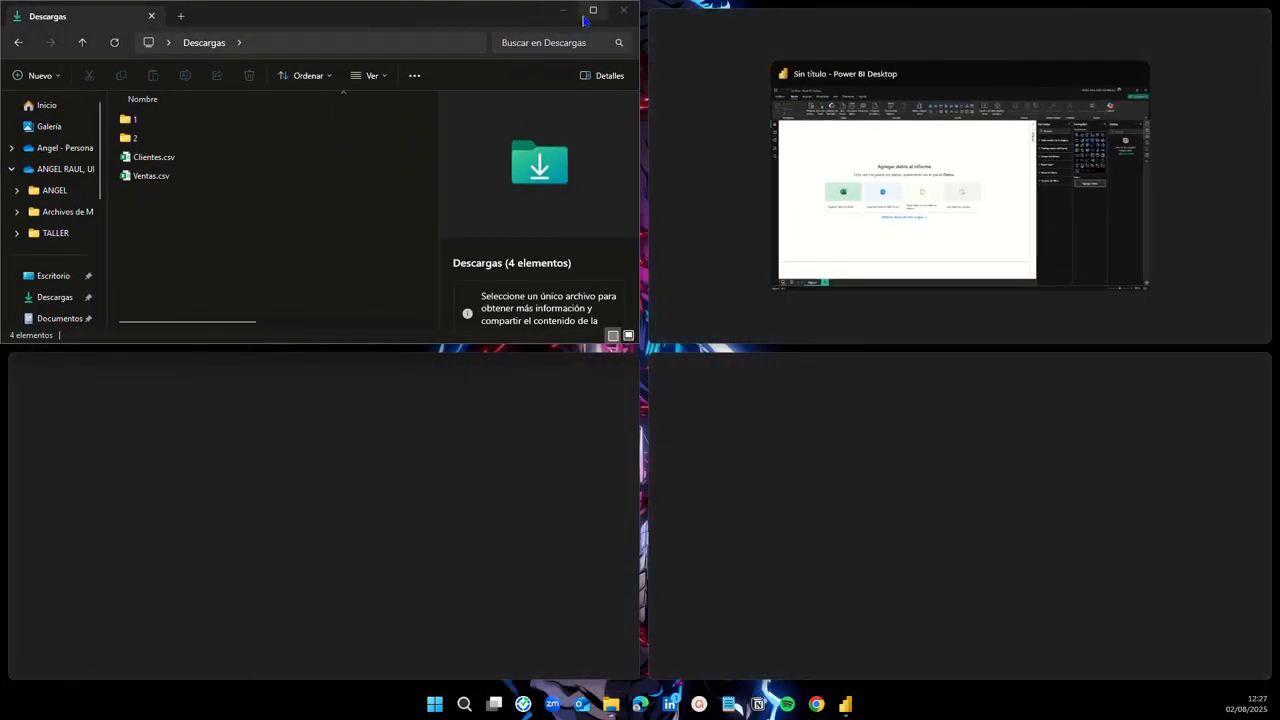
left_click(592, 10)
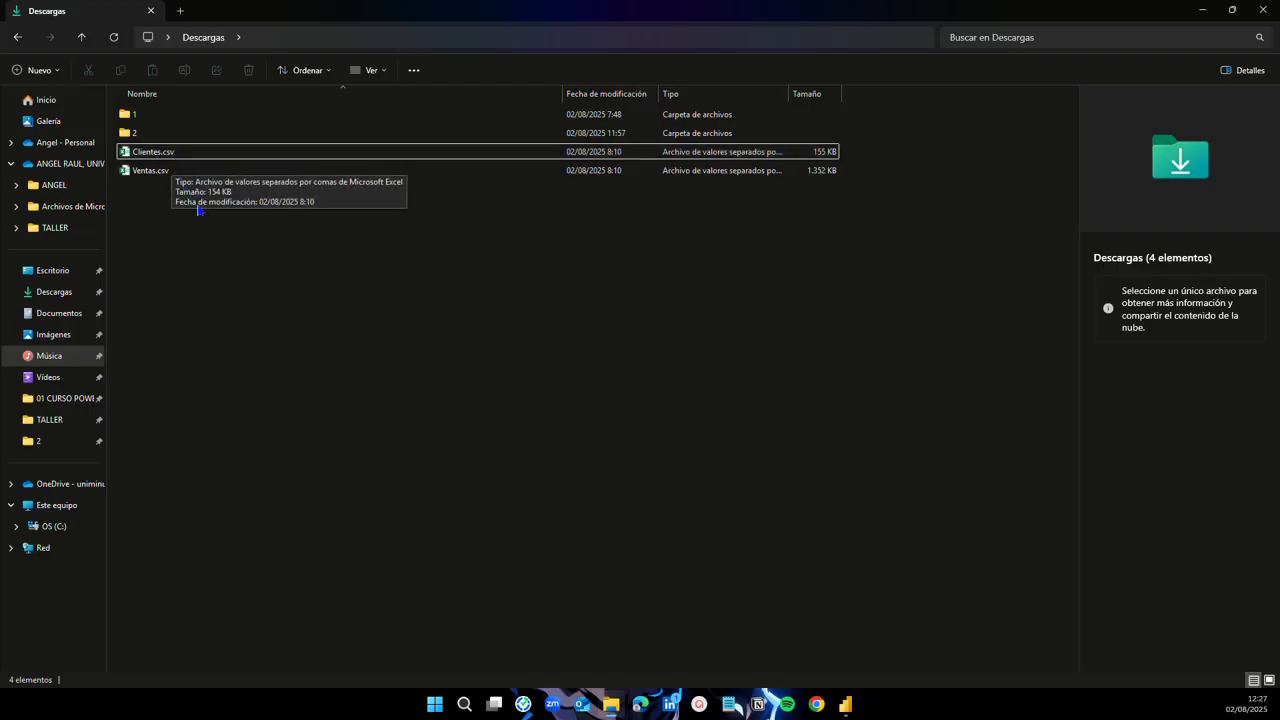
left_click(166, 155)
left_click_drag(166, 156, 168, 157)
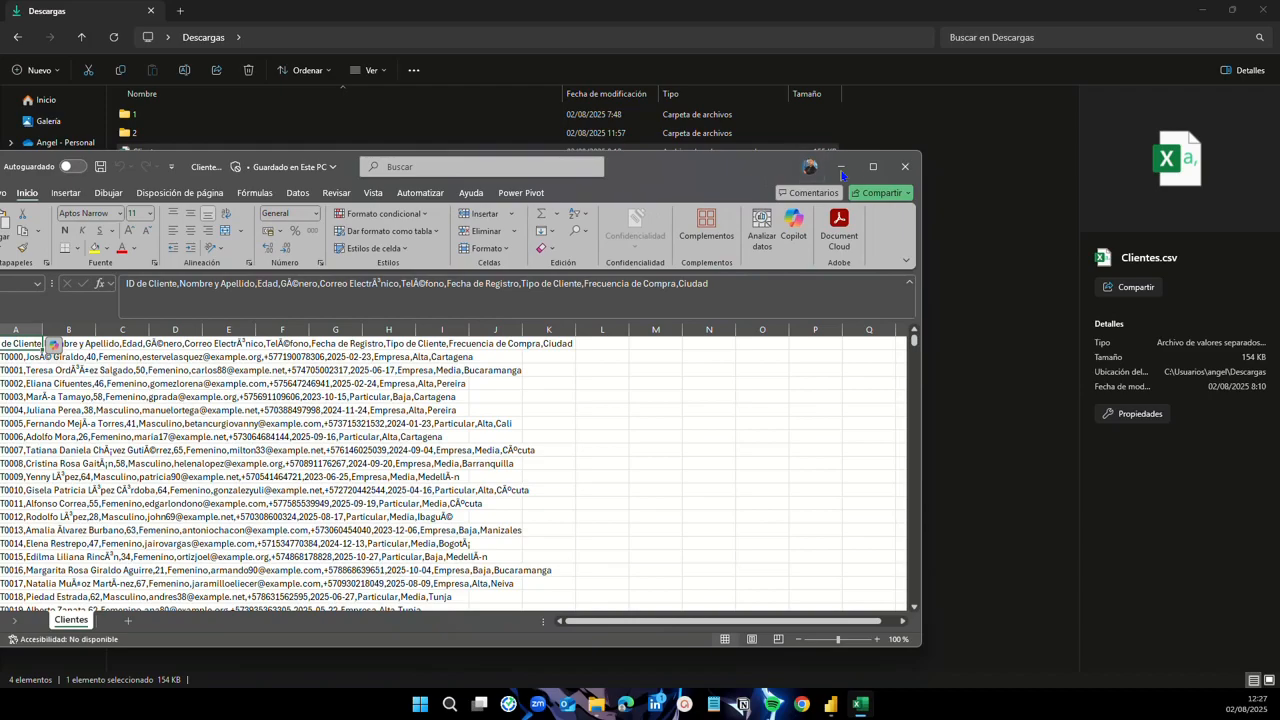
Step: Maximize Excel and inspect the Clientes.csv header text in cell A1
left_click(872, 167)
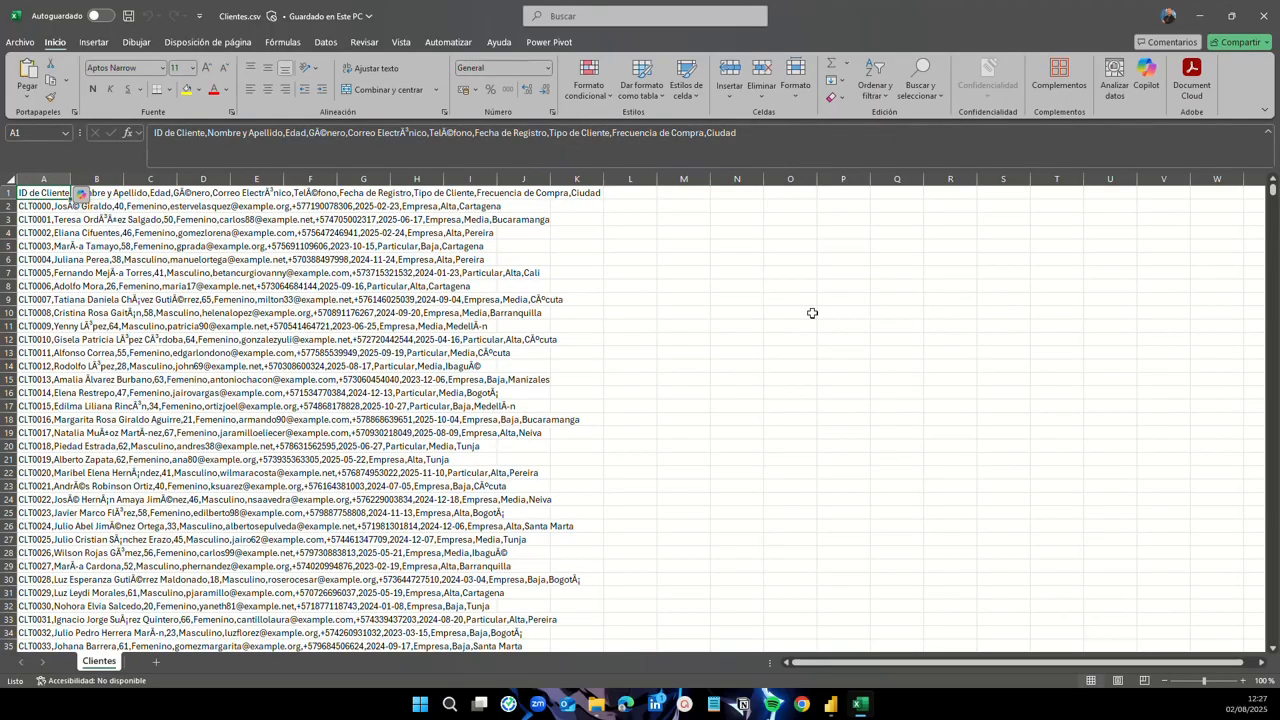
key("Right")
key("Right")
key("Right")
key("Right")
key("Right")
key("Right")
key("Left")
key("Left")
key("Left")
key("Left")
key("Left")
key("Left")
left_click(208, 132)
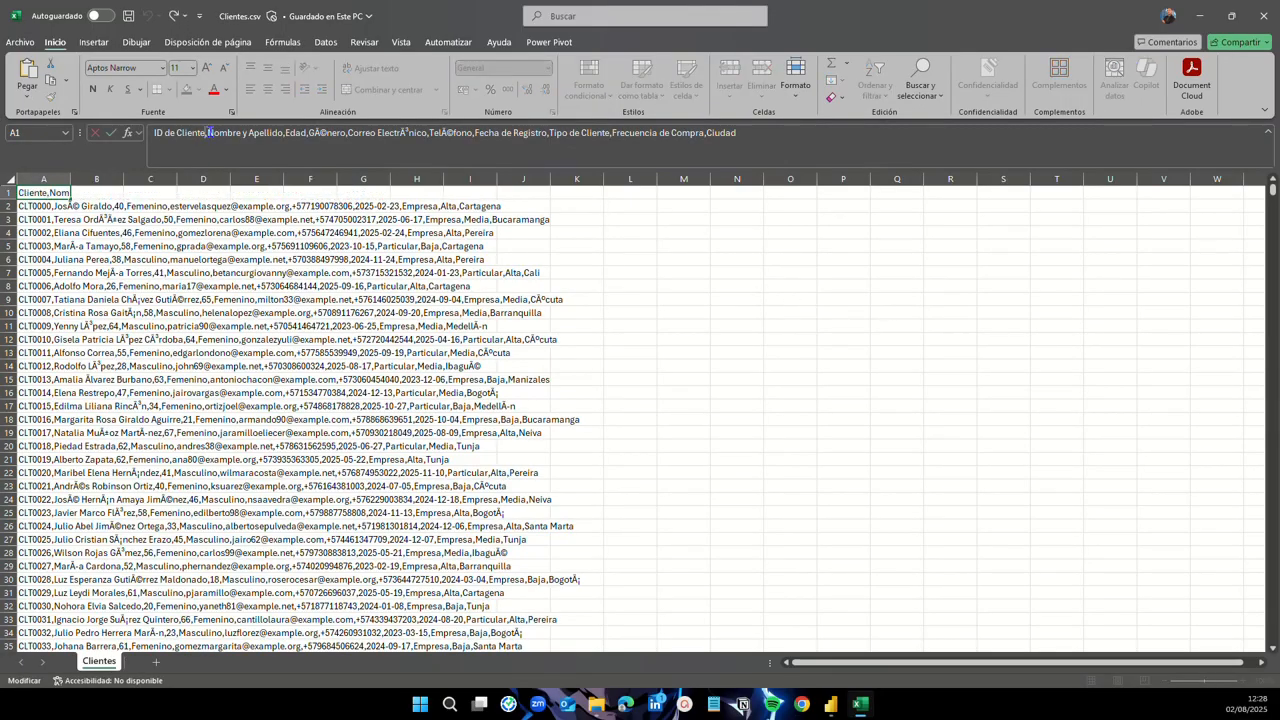
left_click(284, 132)
key("Escape")
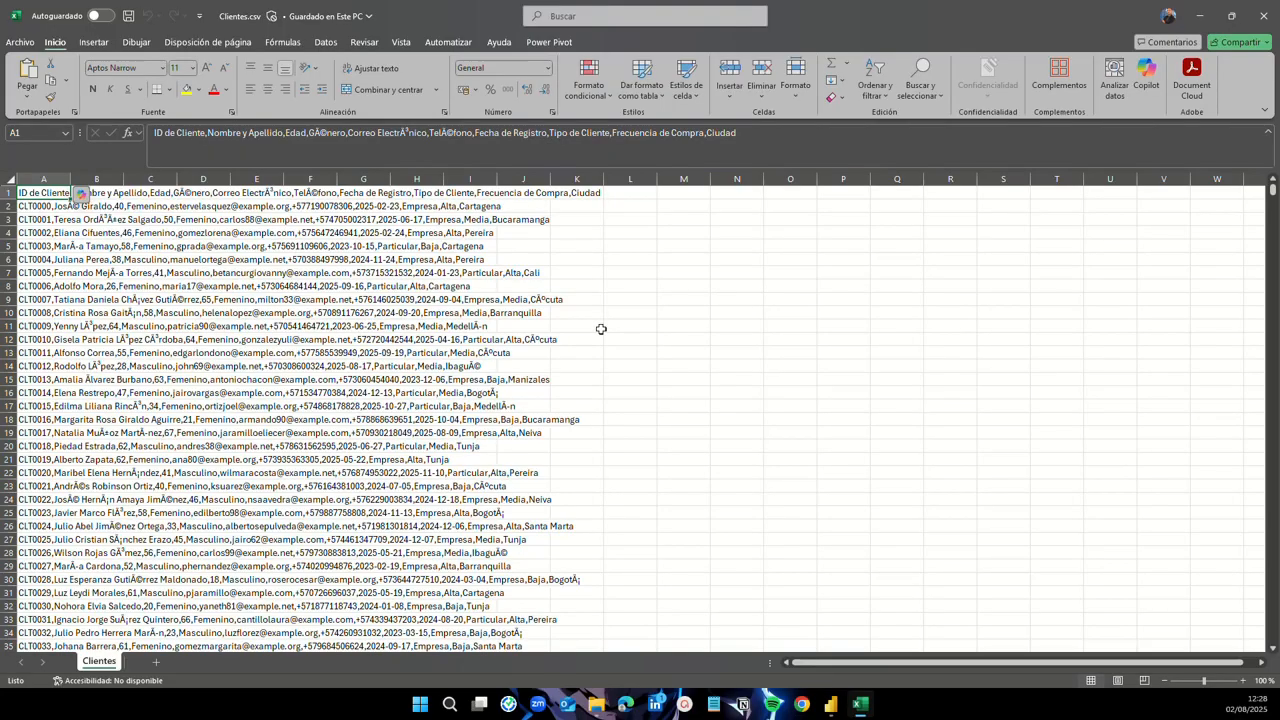
Step: Check the first data rows and header columns, then close Excel and return to Power BI
key("Down")
key("Up")
key("Down")
key("Down")
key("Down")
key("Up")
key("Up")
key("Up")
key("Right")
key("Right")
key("Right")
key("Right")
key("Right")
key("Right")
key("Right")
key("Right")
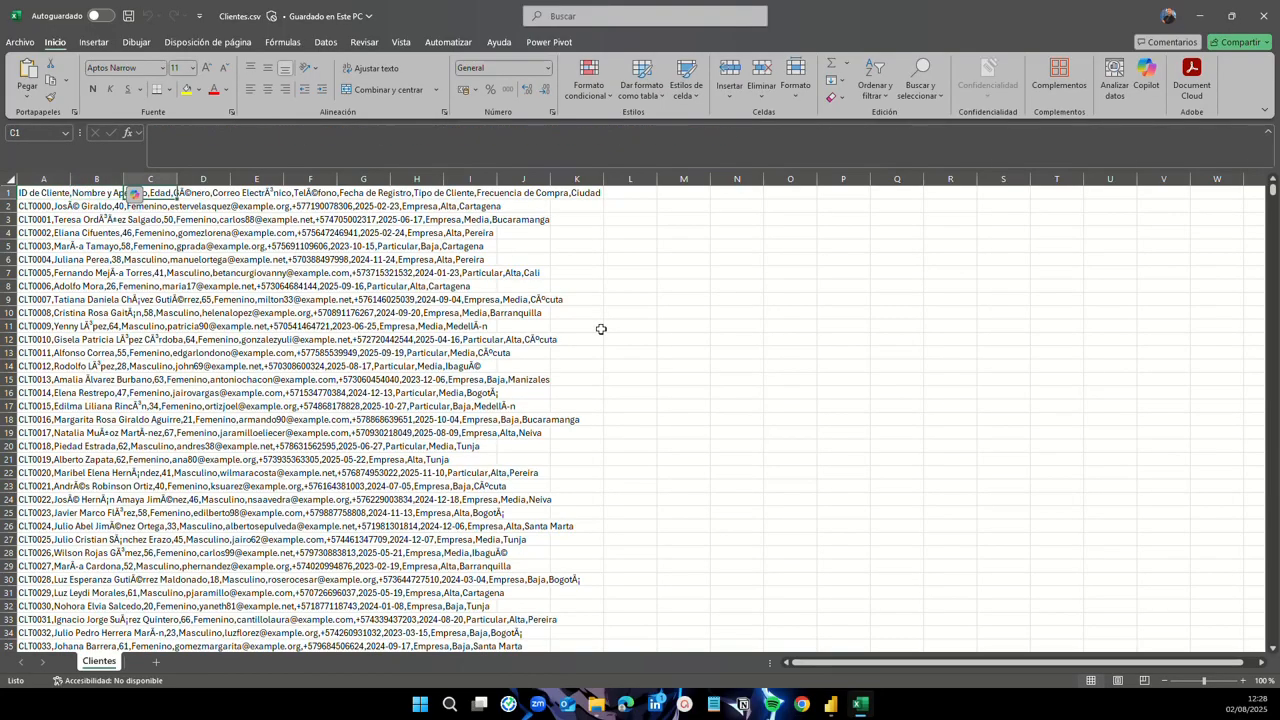
key("Left")
key("Left")
key("Left")
key("Left")
key("Left")
key("Left")
key("Left")
key("Left")
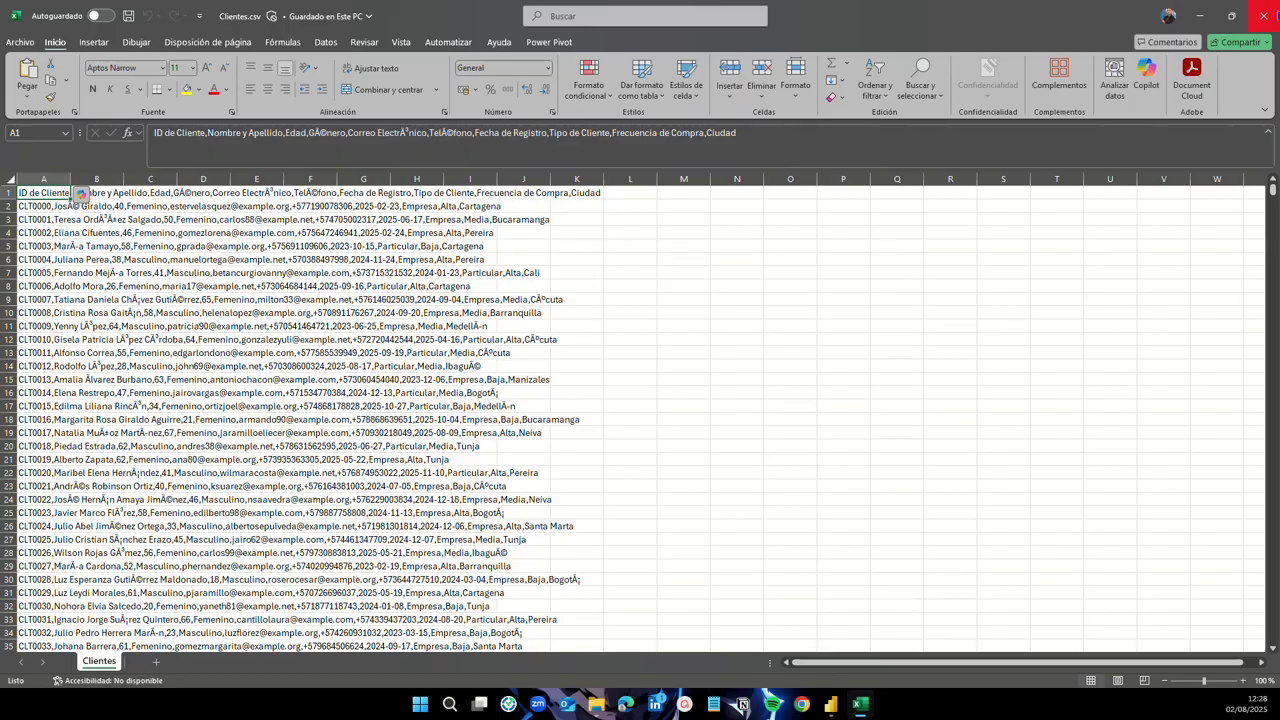
left_click(1265, 15)
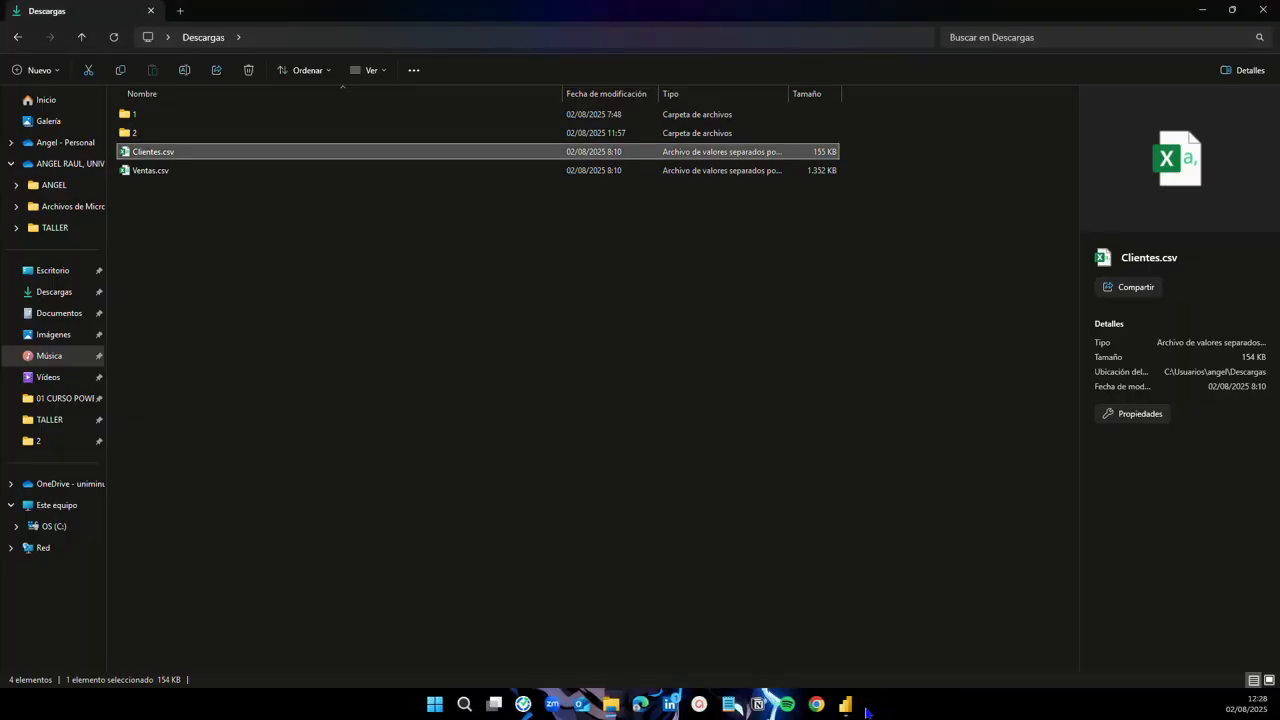
left_click(846, 705)
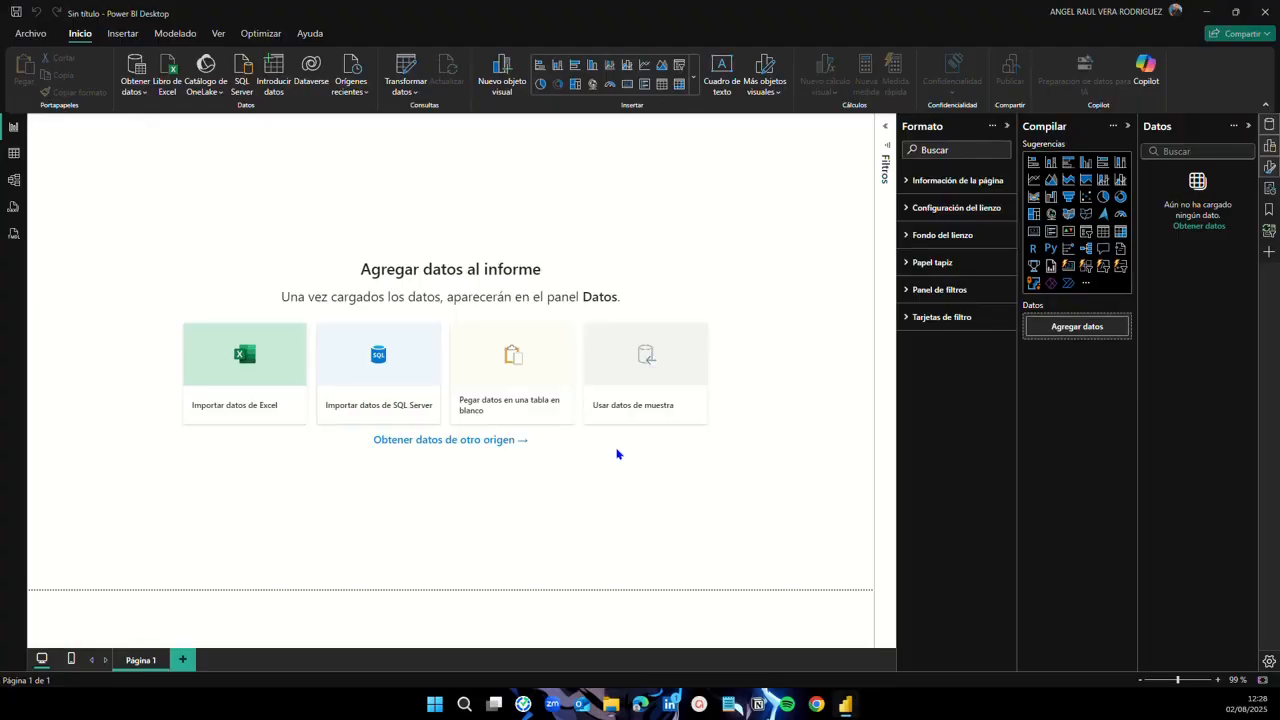
Step: Show the Orígenes de datos comunes list from the Obtener datos dropdown
left_click(146, 96)
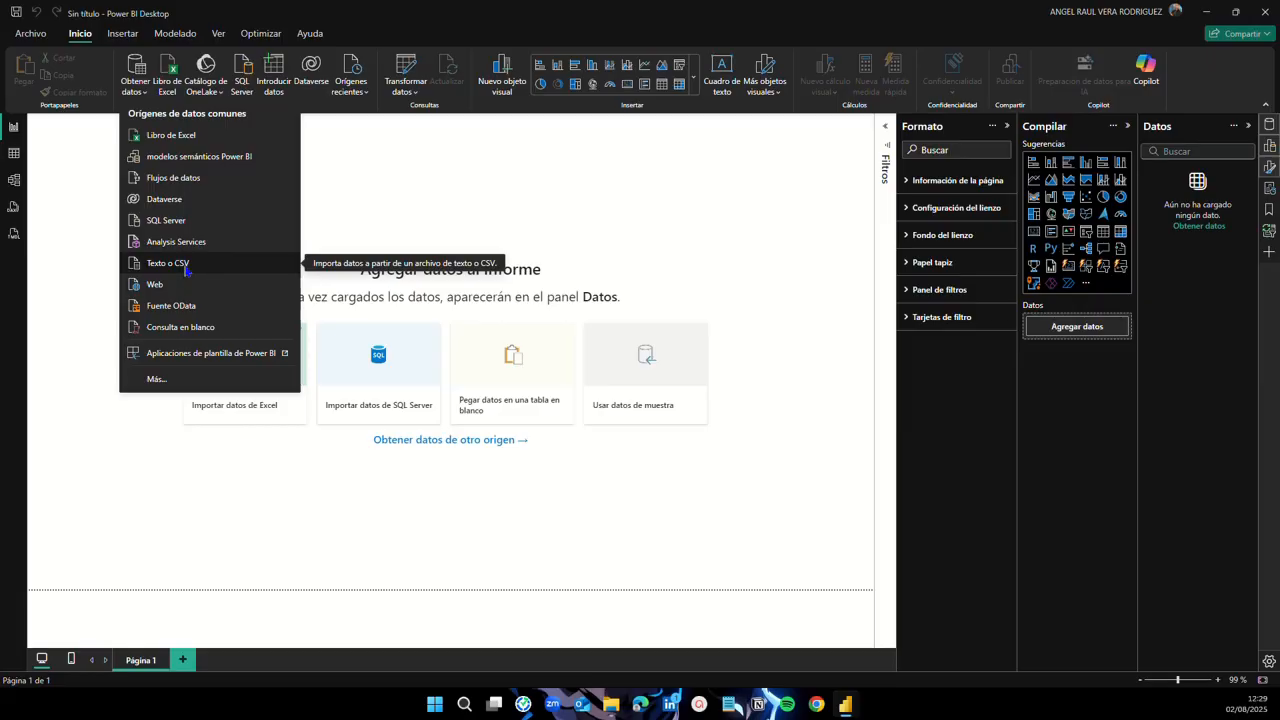
Step: Pick Ventas.csv from Descargas via Texto o CSV to preview it as UTF-8 comma-delimited
left_click(186, 268)
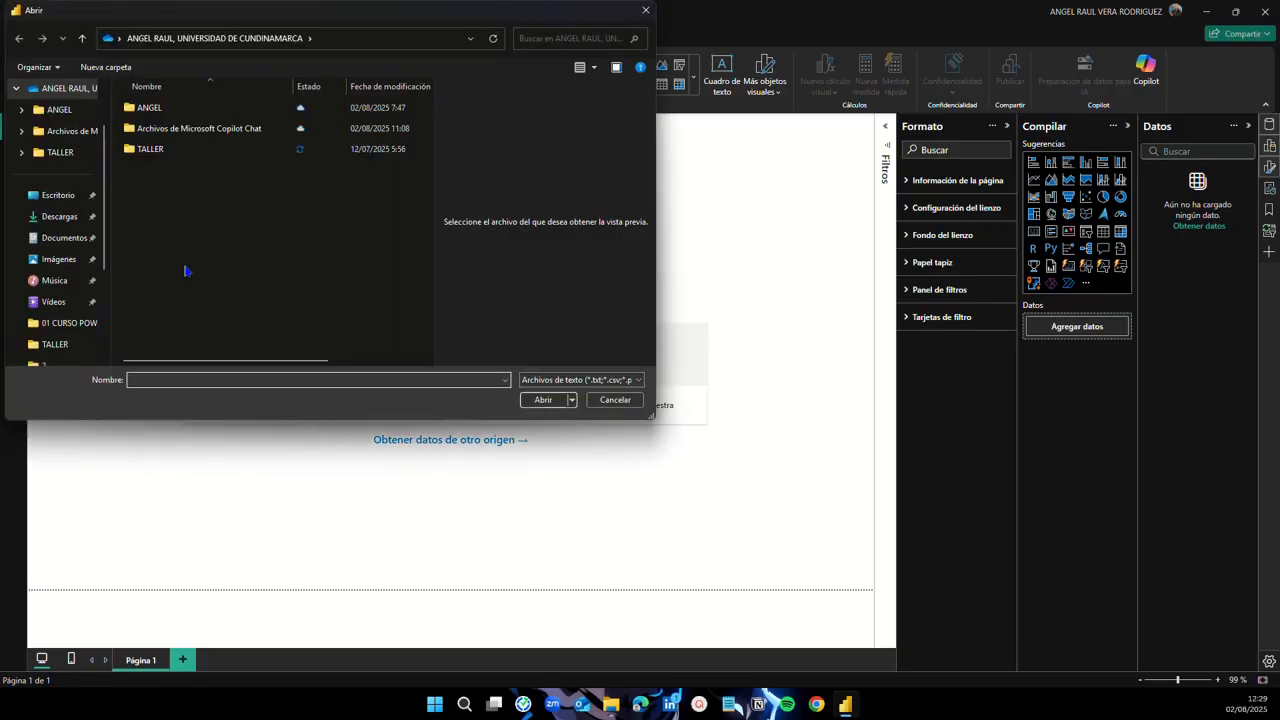
left_click(60, 216)
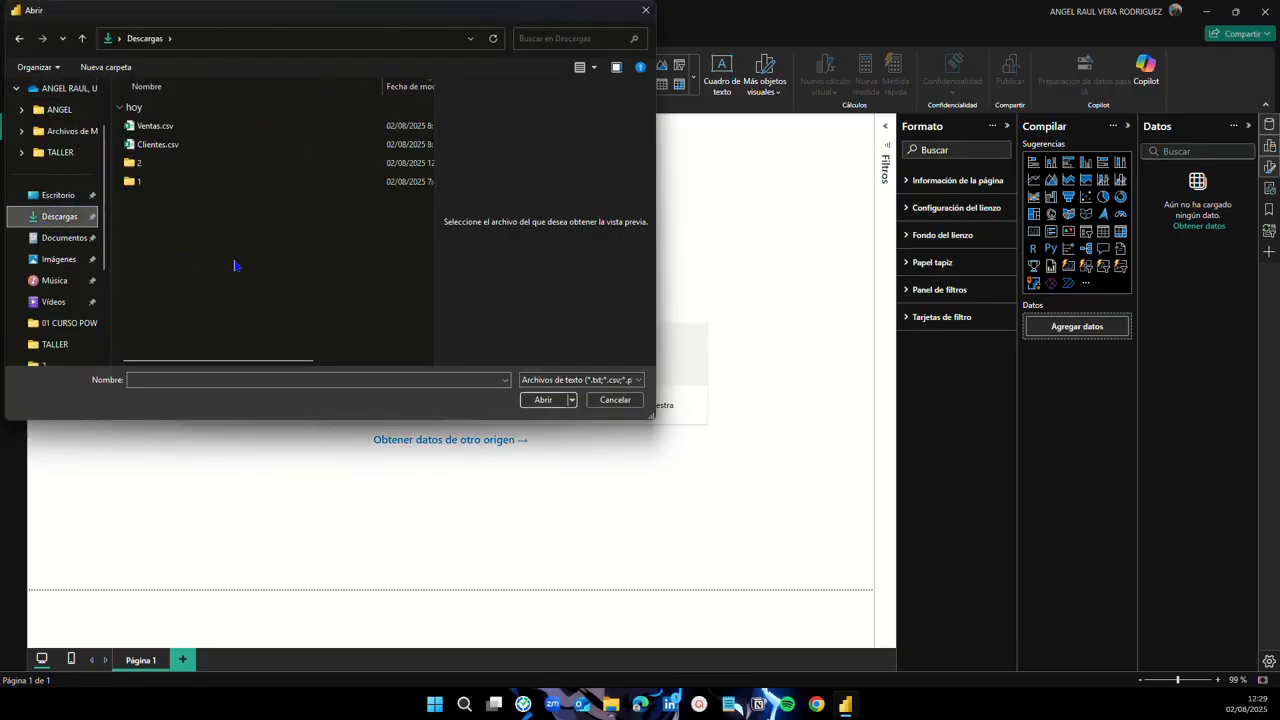
left_click(196, 128)
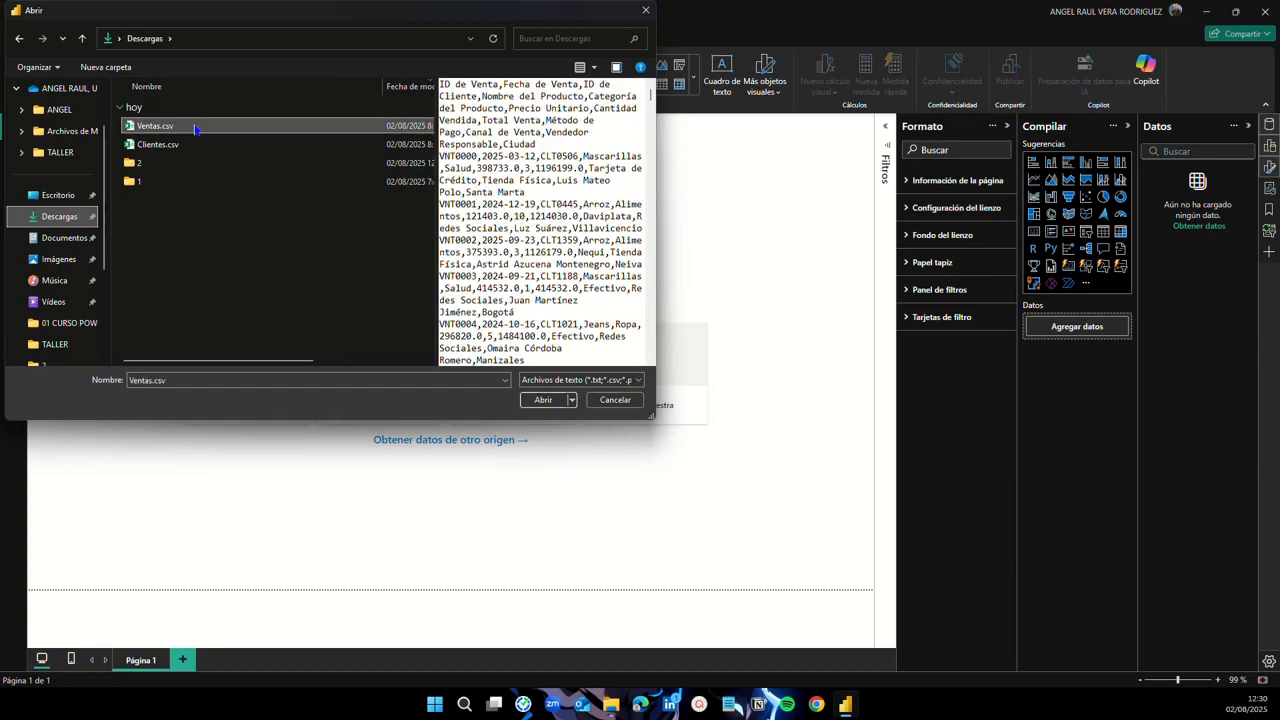
left_click(545, 400)
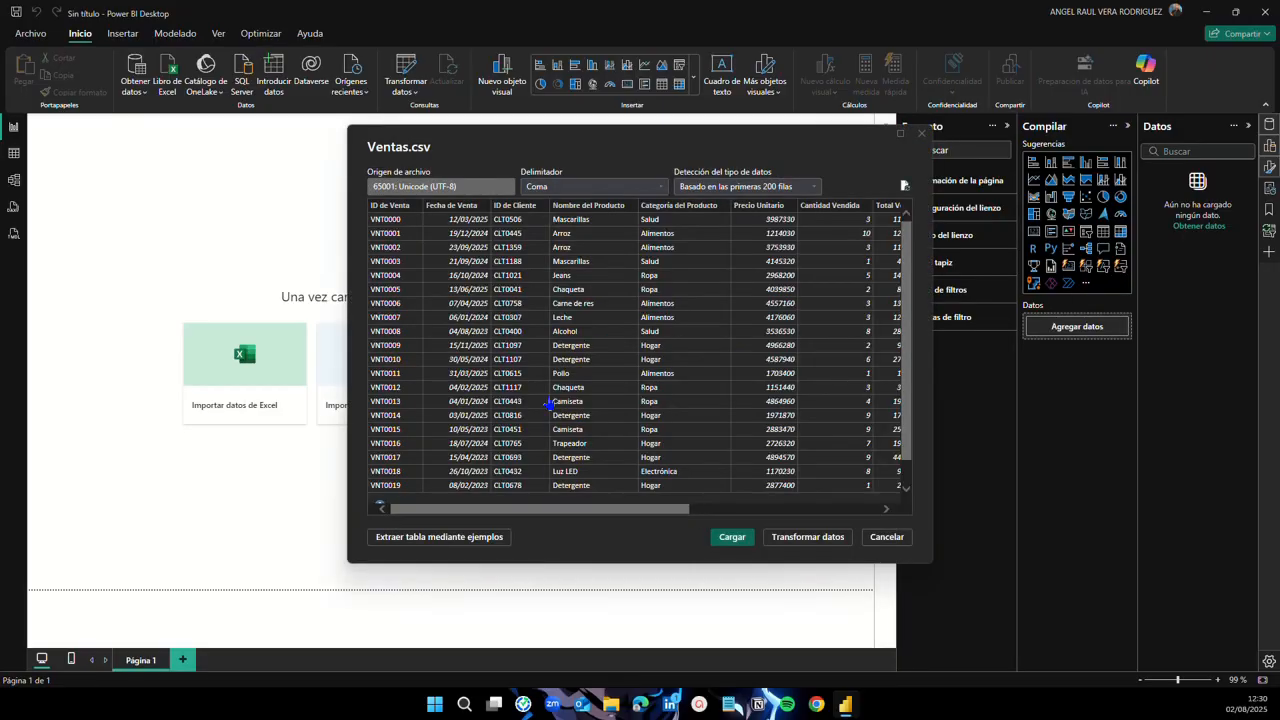
left_click_drag(555, 509, 499, 492)
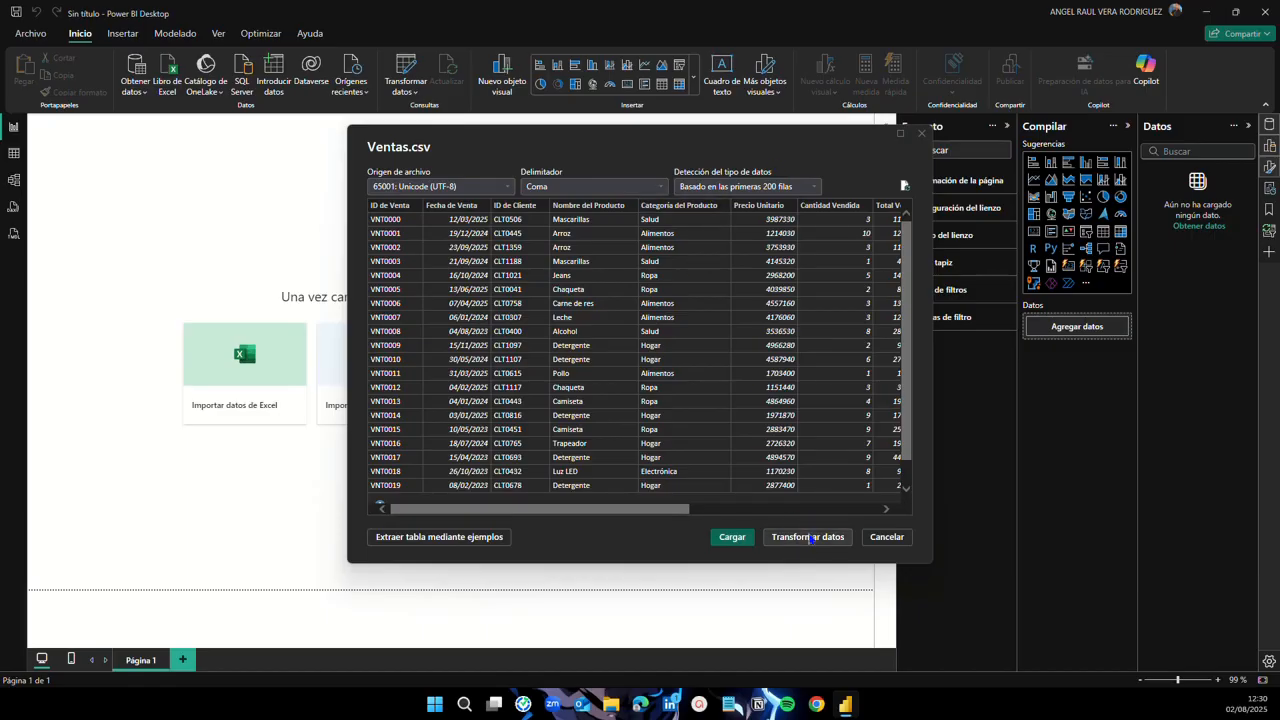
Step: Open the Ventas data in Power Query and scroll through its 12 typed columns
left_click(818, 542)
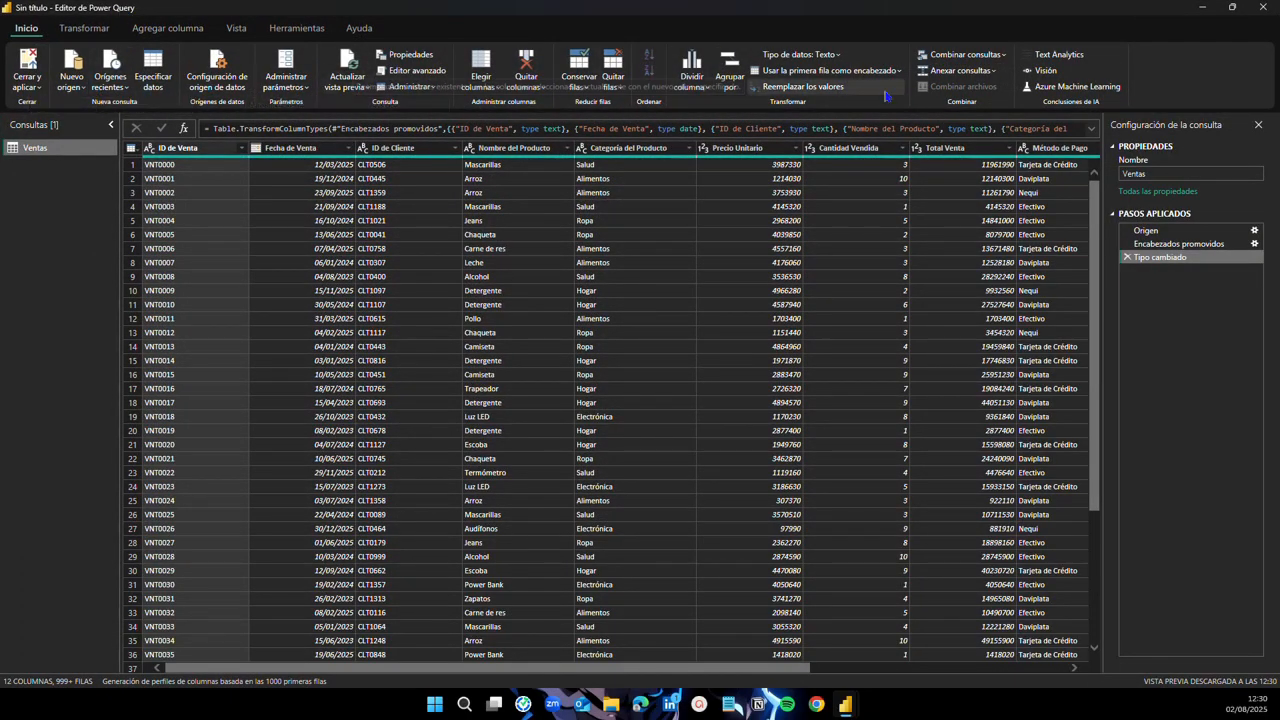
scroll(417, 423, "down", 8)
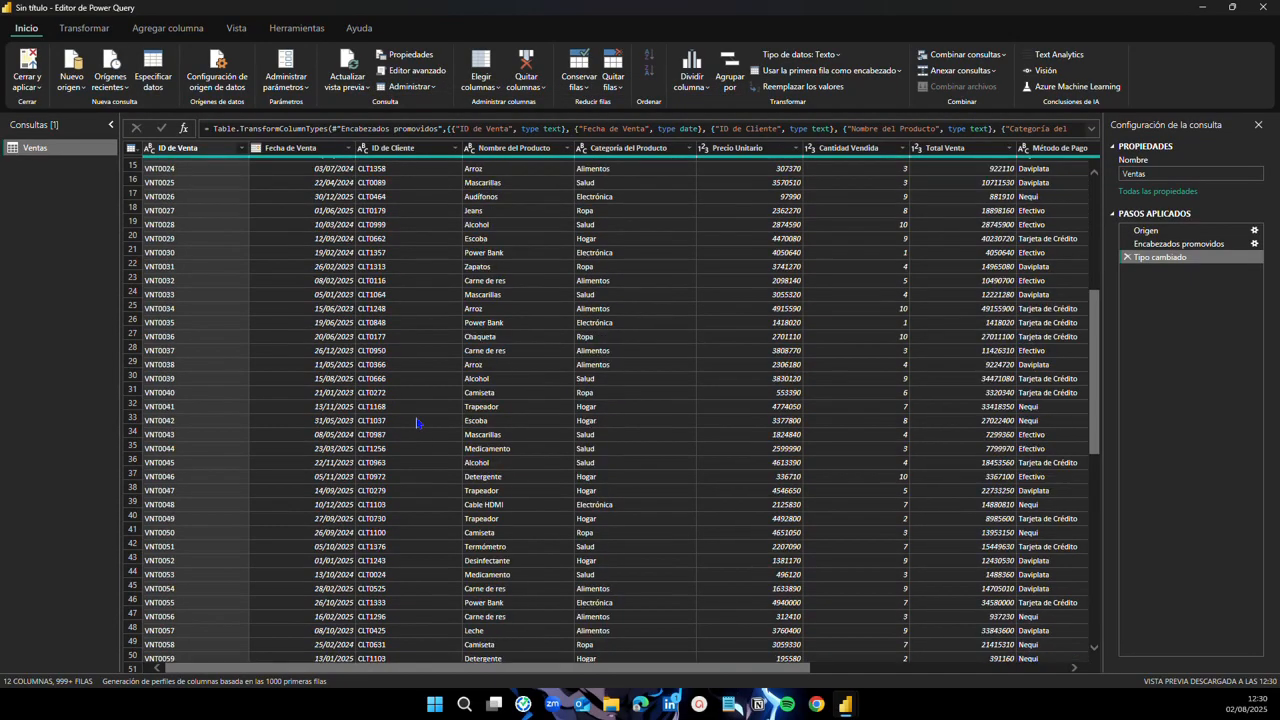
scroll(445, 421, "down", 12)
scroll(514, 458, "up", 18)
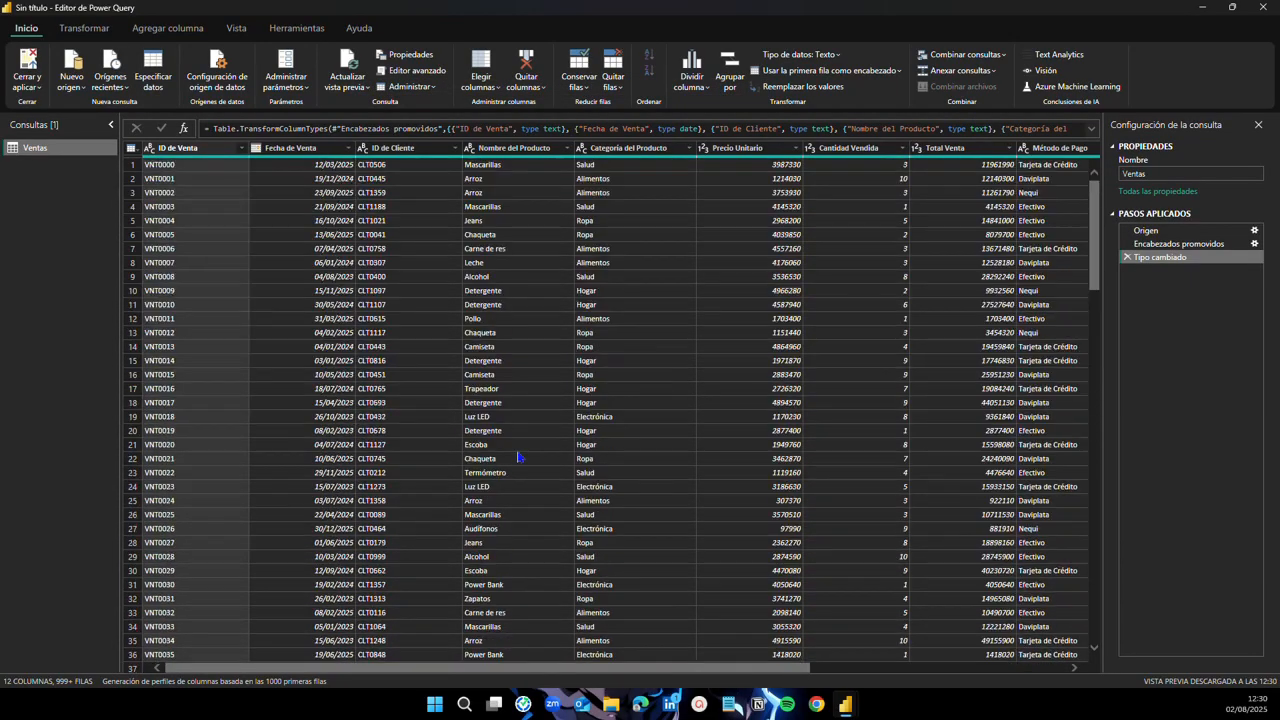
left_click_drag(706, 668, 648, 667)
left_click_drag(802, 668, 856, 668)
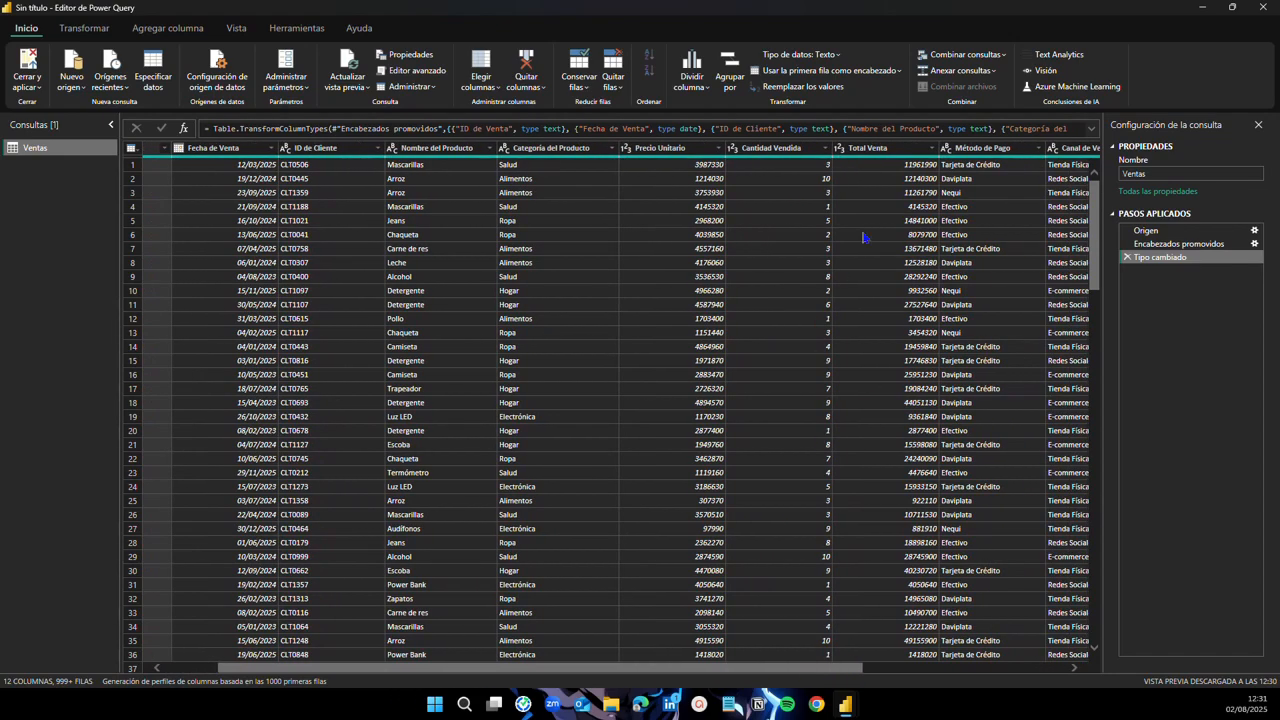
left_click_drag(846, 669, 743, 650)
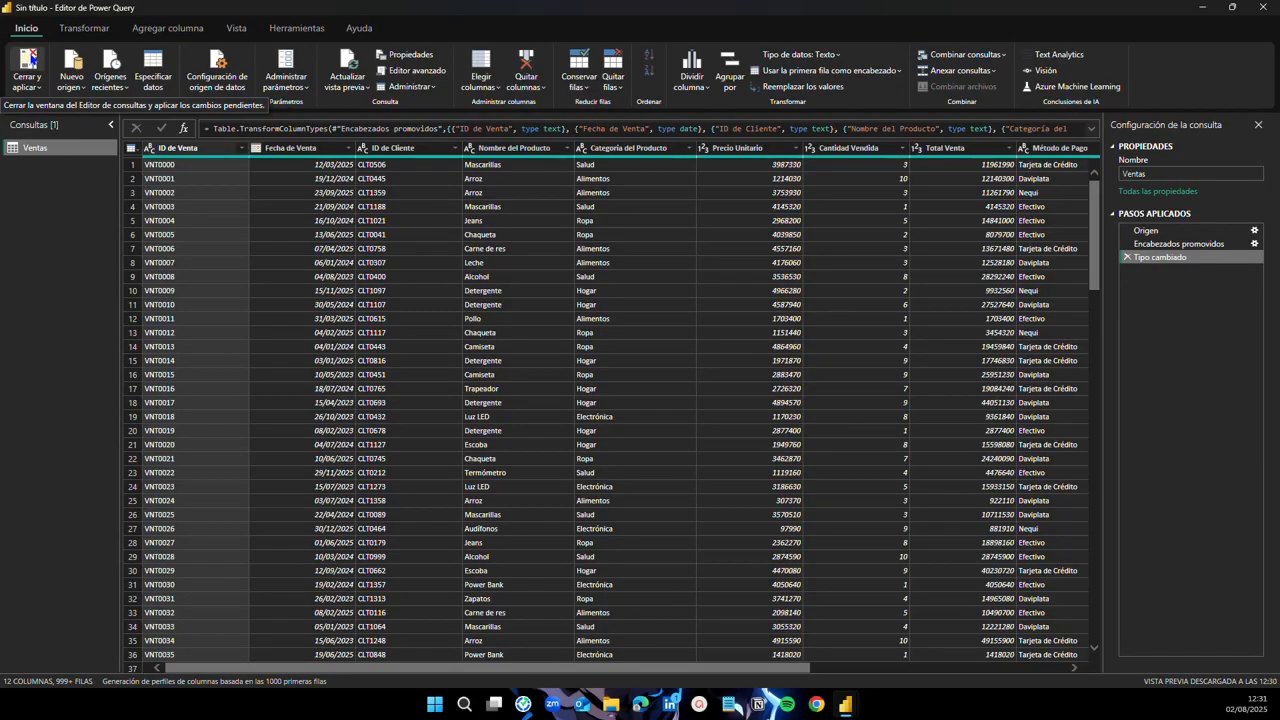
Step: Apply the Ventas query to the report and hide the Compilar and Formato panes
left_click(30, 62)
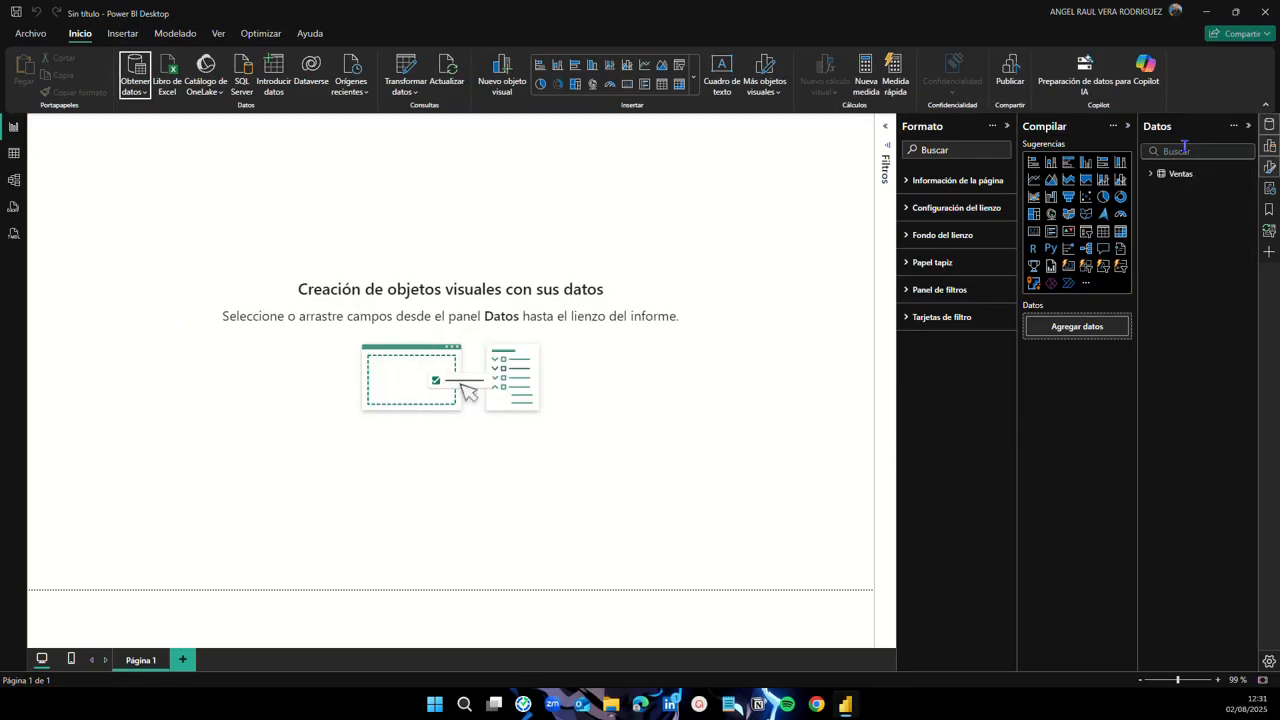
left_click(1266, 147)
left_click(1268, 167)
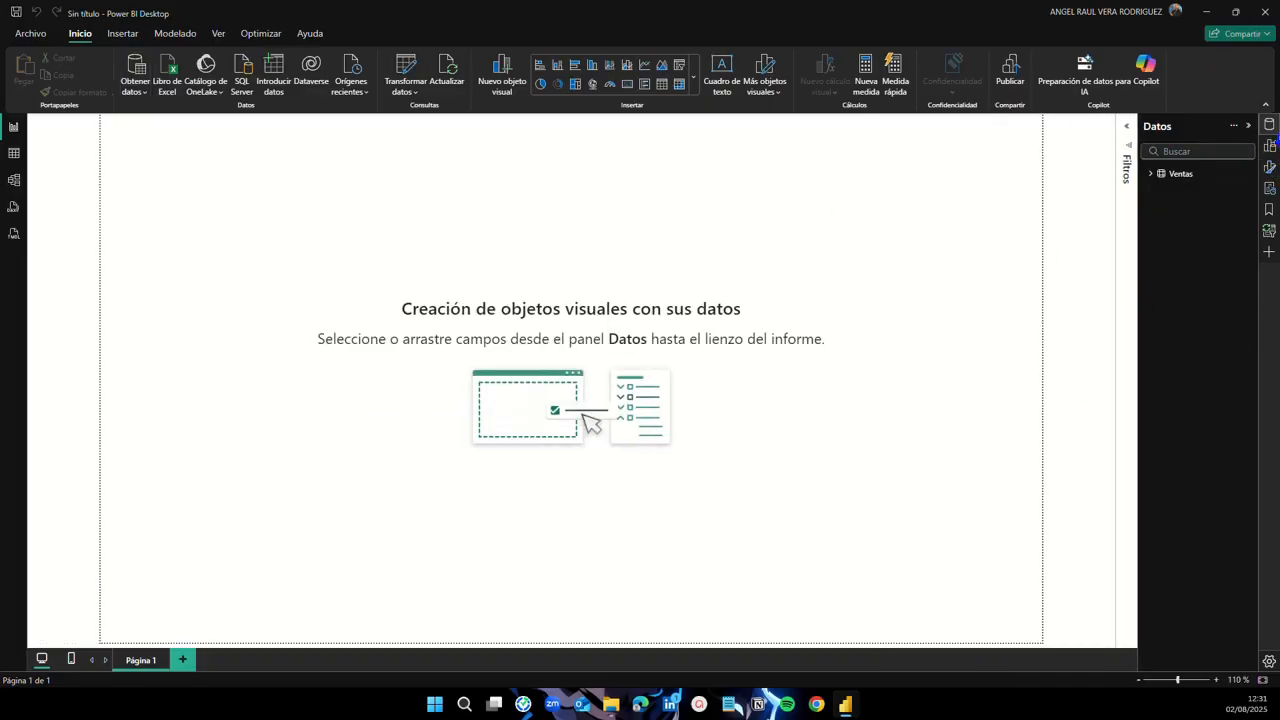
Step: Expand the Ventas table and its Fecha de Venta hierarchy in Datos, then collapse them
left_click(1151, 177)
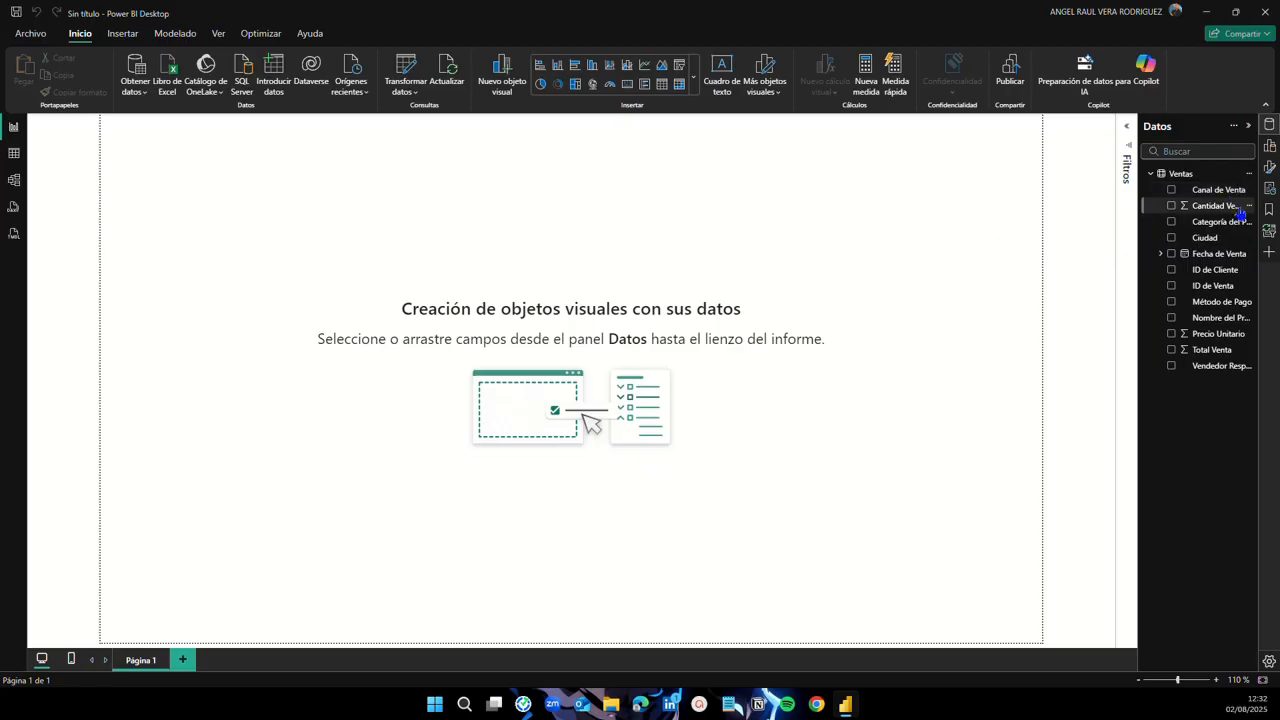
left_click(1161, 256)
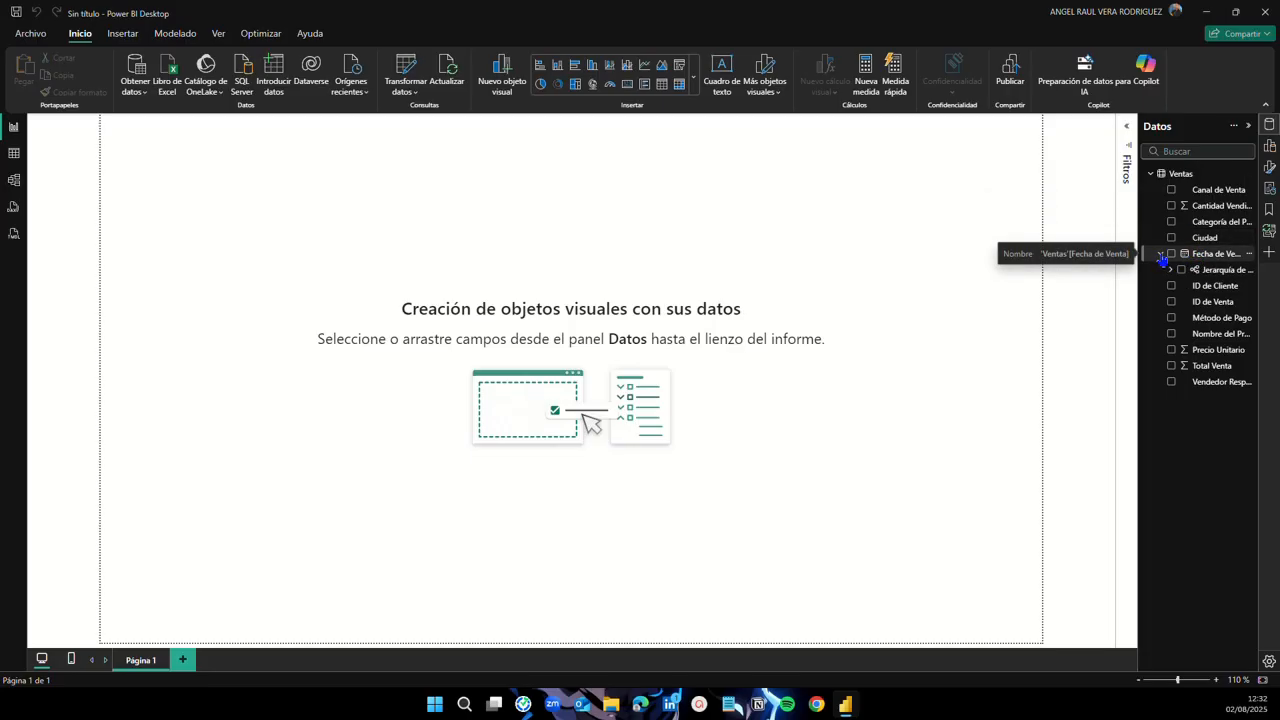
left_click(1161, 256)
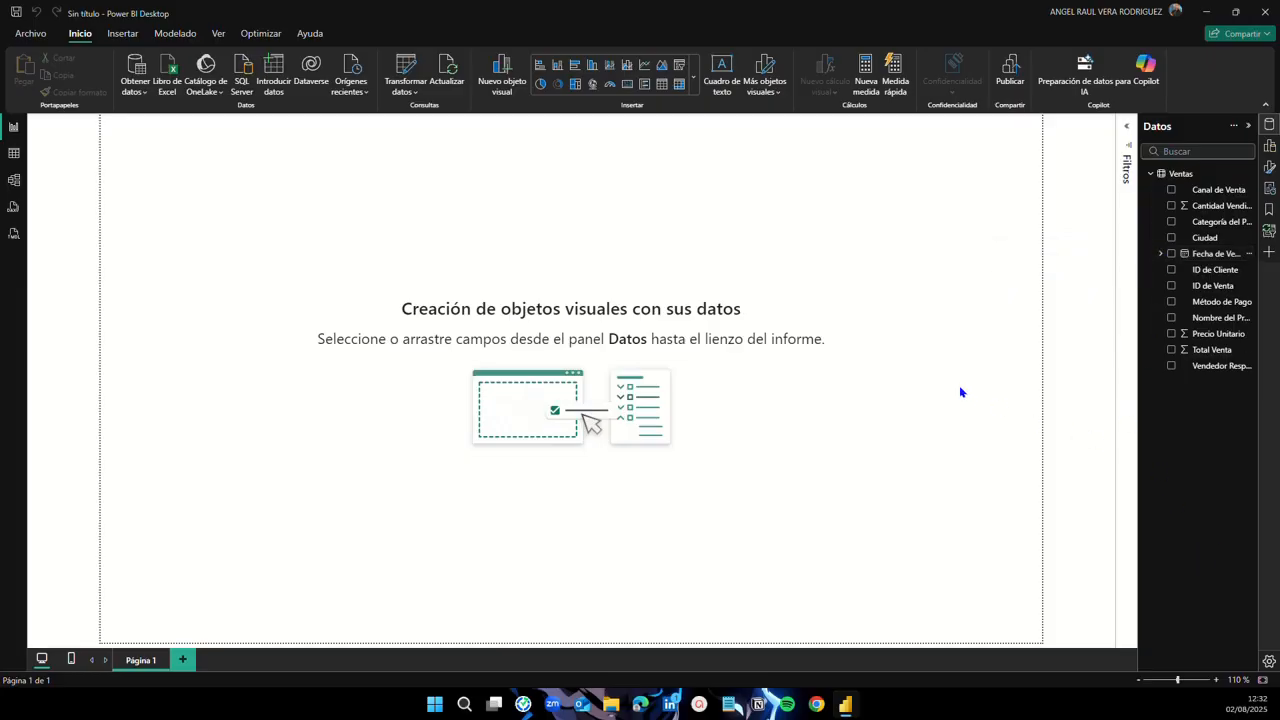
left_click(1150, 173)
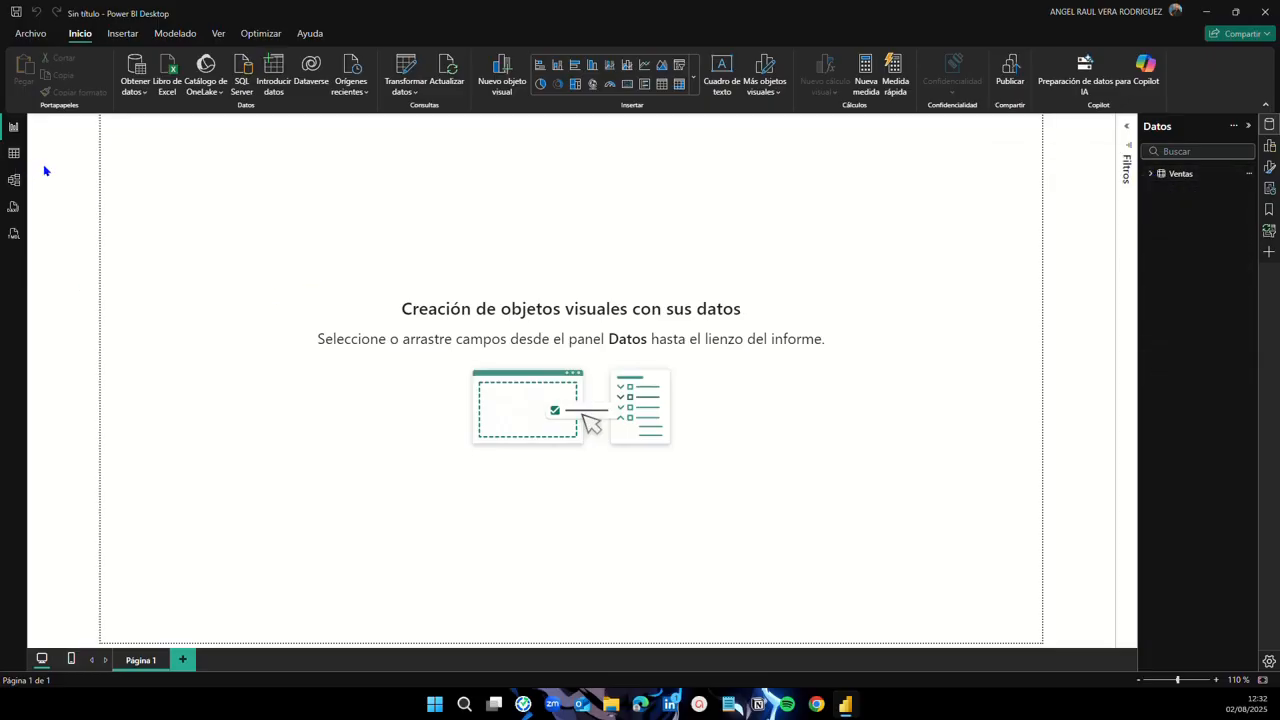
left_click(14, 153)
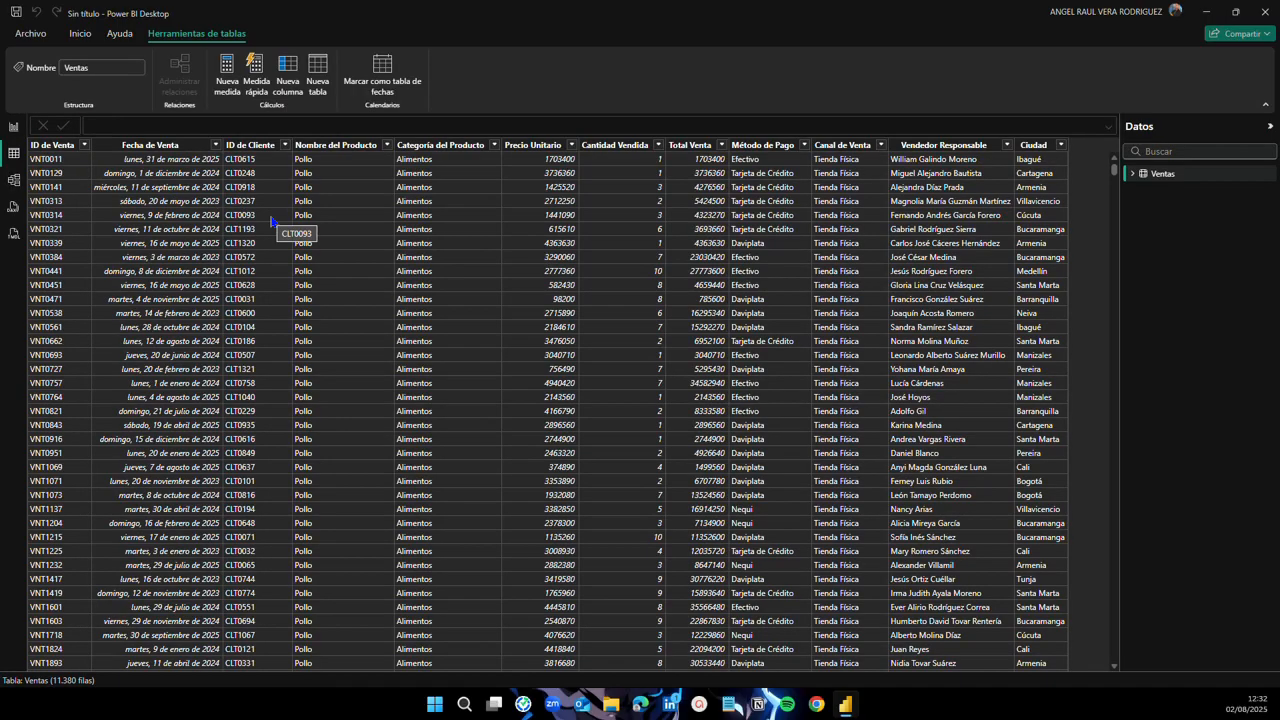
scroll(515, 348, "down", 20)
scroll(511, 355, "up", 16)
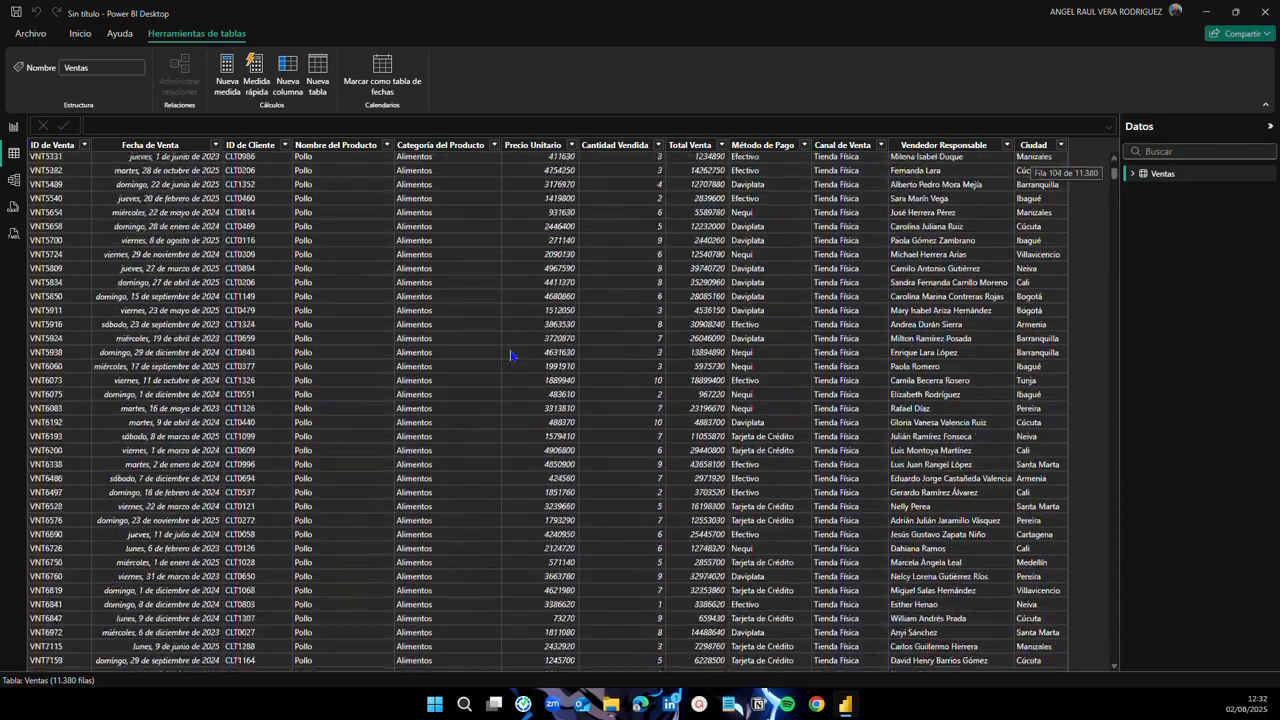
scroll(609, 428, "up", 7)
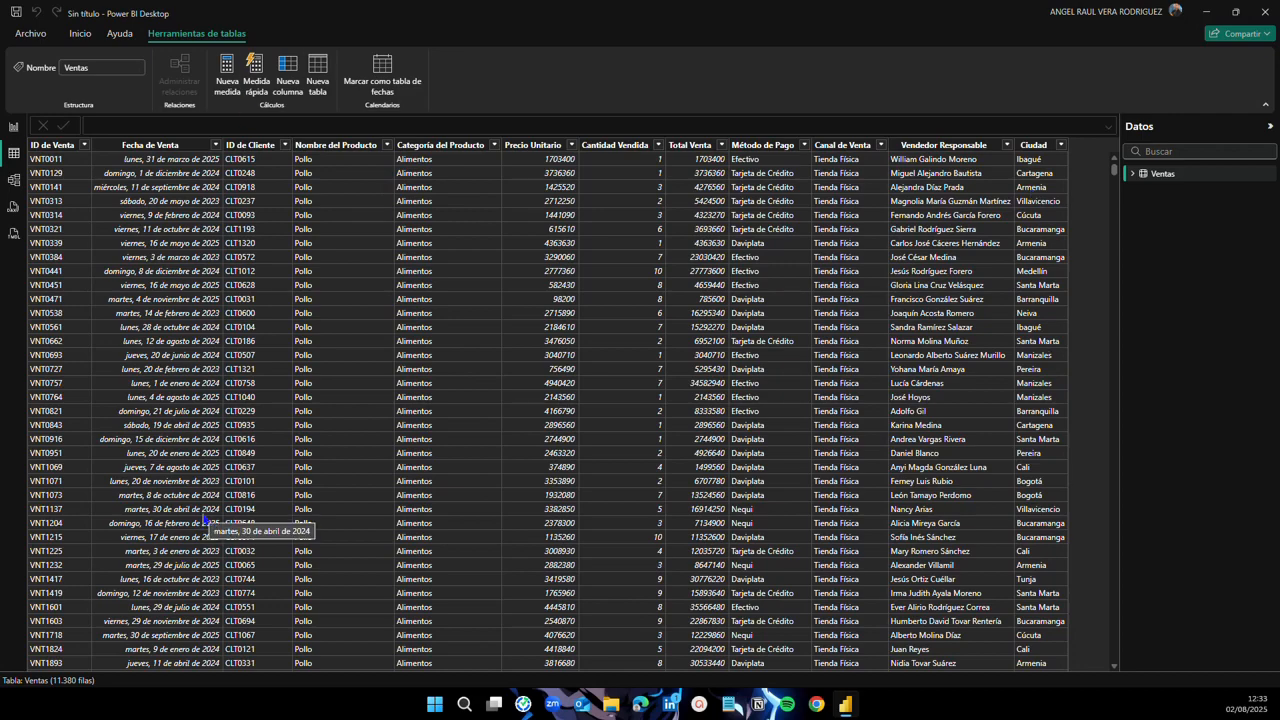
left_click(14, 127)
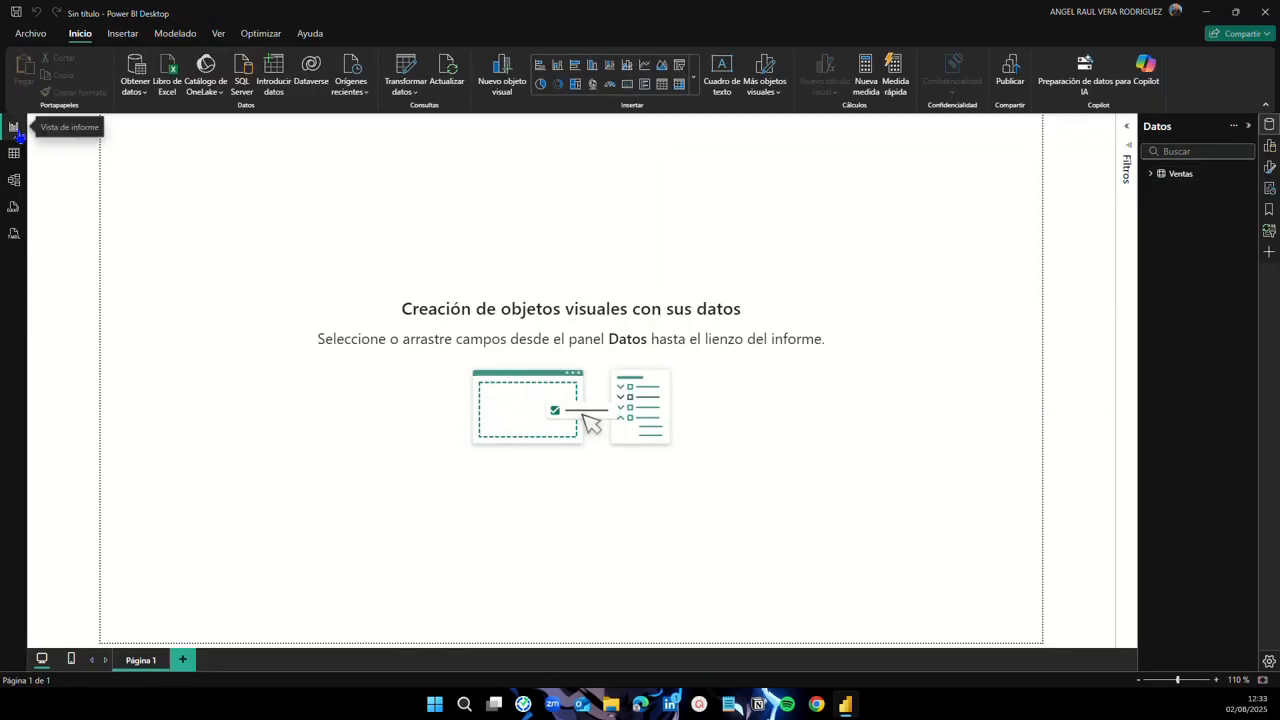
Step: Import Clientes.csv as a Texto o CSV source, loading its 1,380 rows as Clientes
left_click(144, 92)
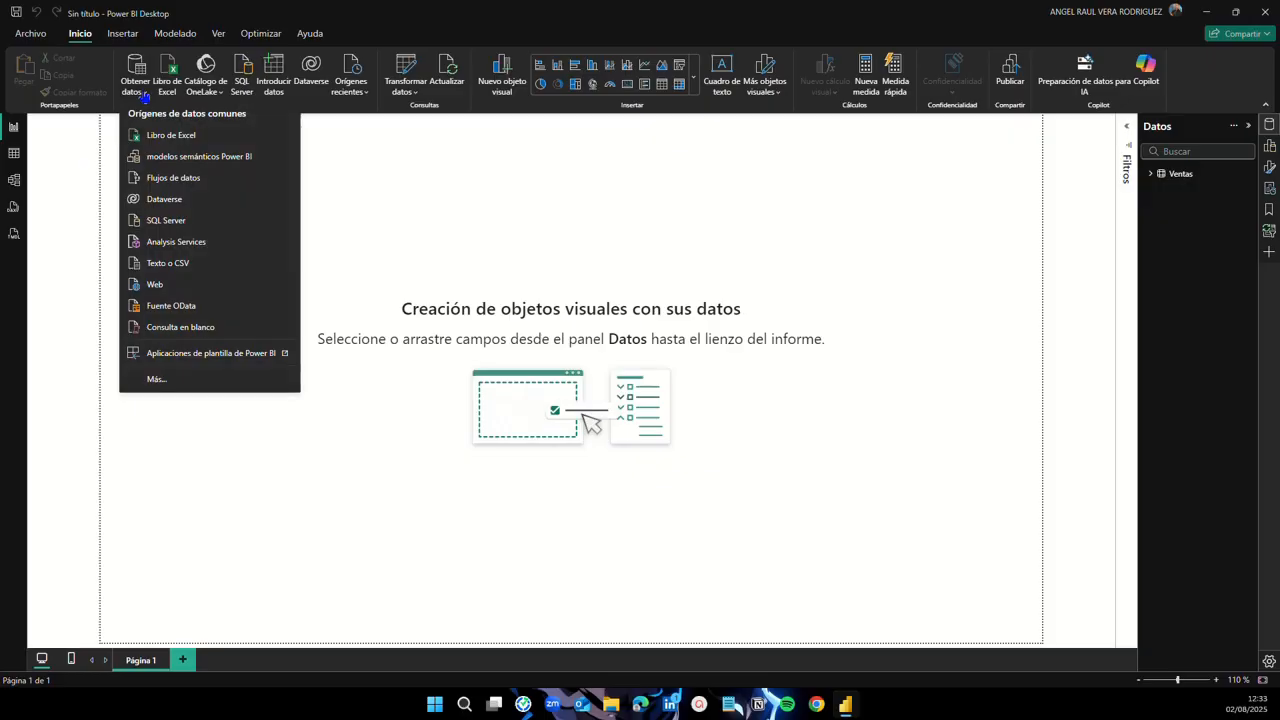
left_click(196, 264)
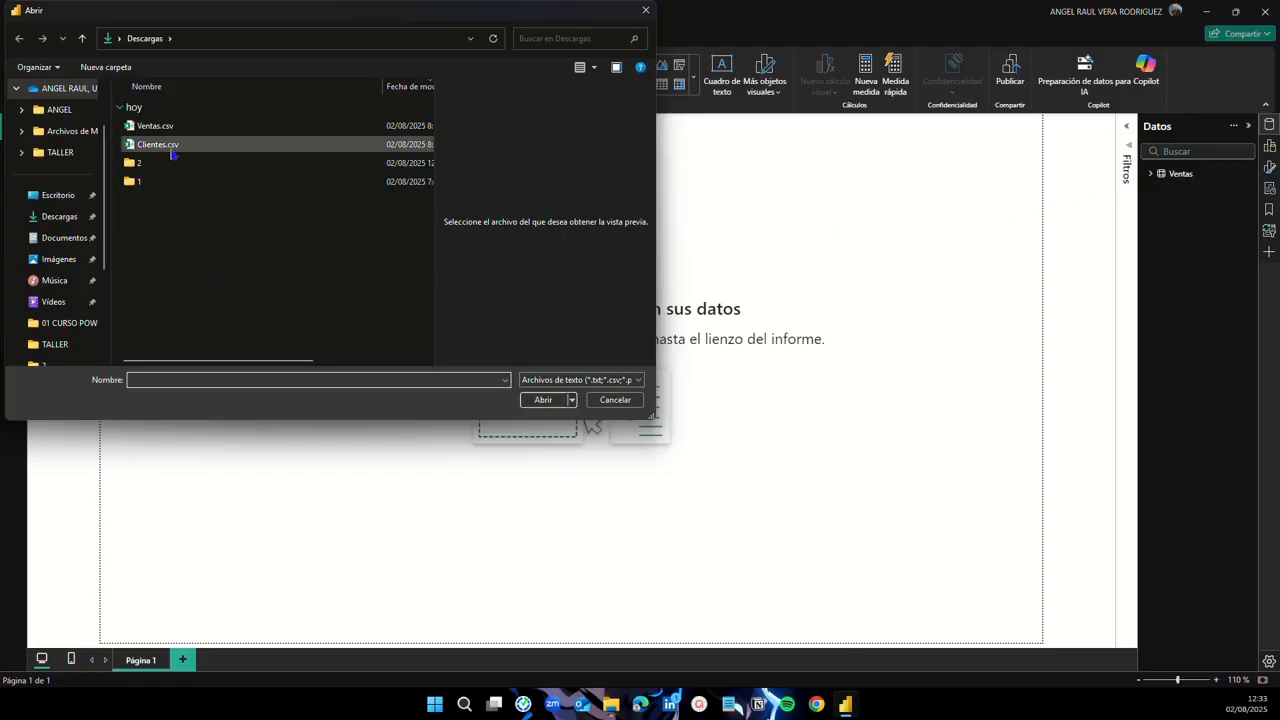
left_click(172, 152)
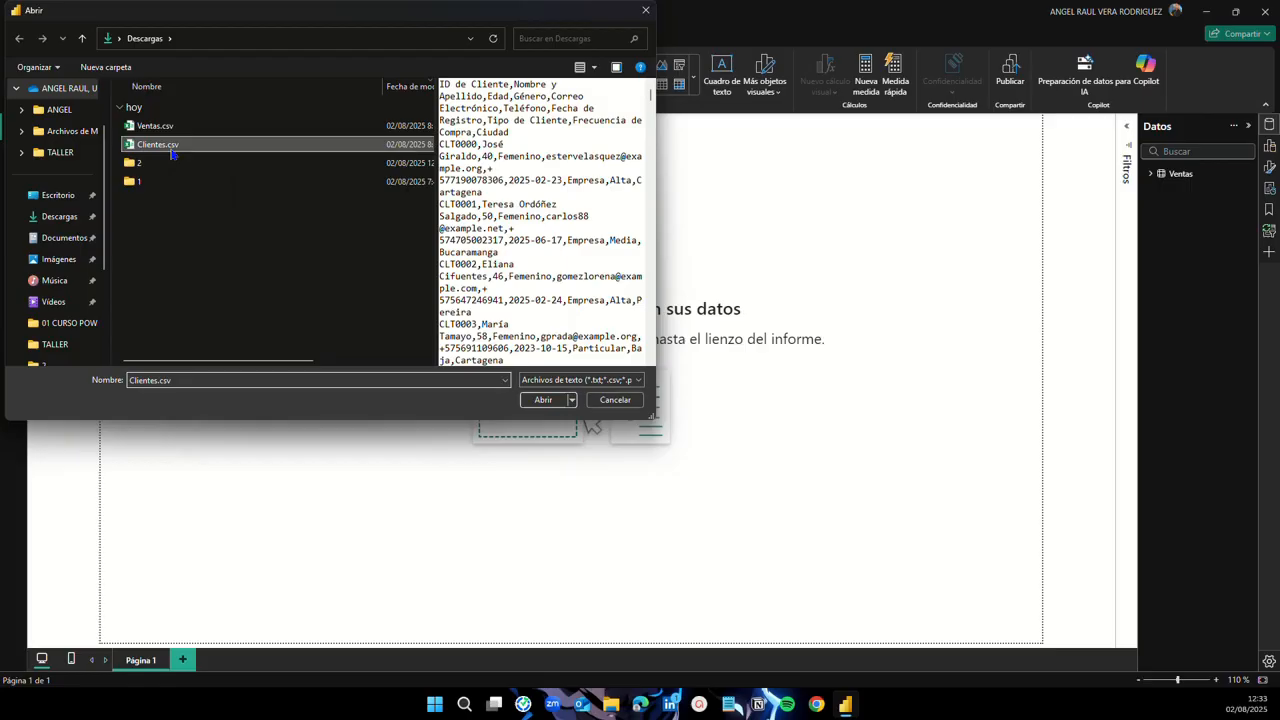
left_click(544, 400)
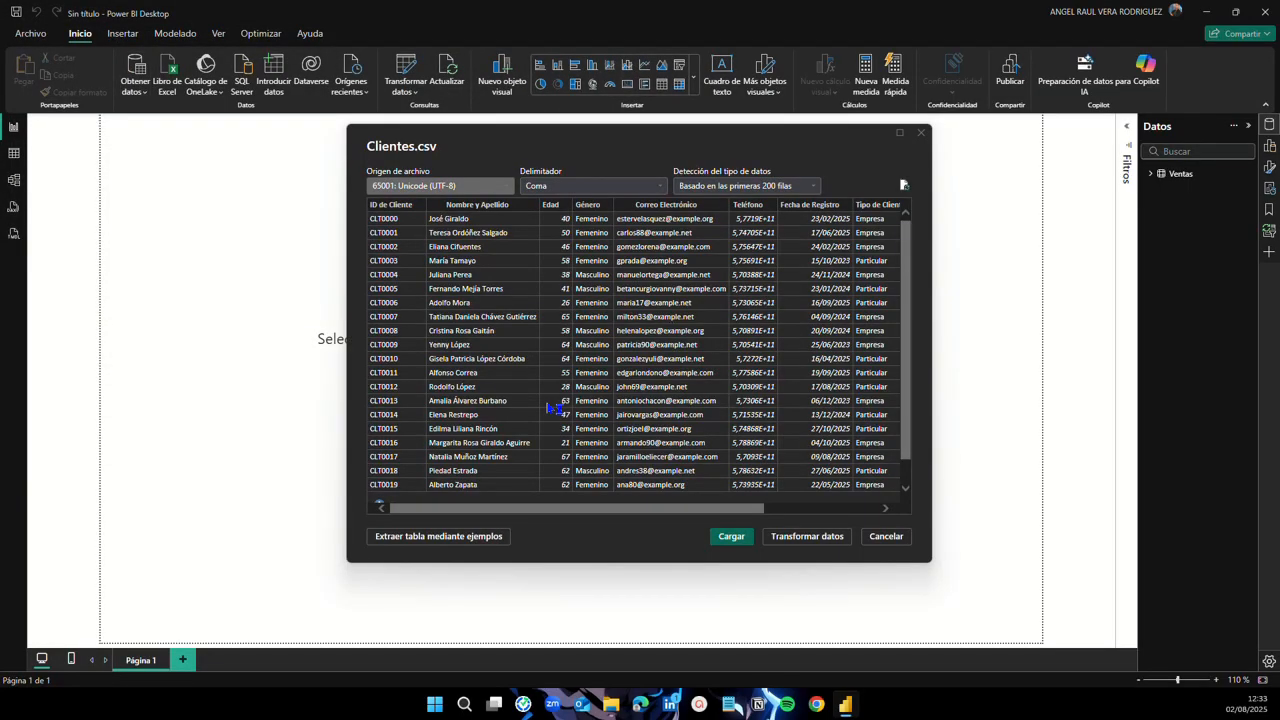
mouse_move(529, 510)
left_mouse_down()
mouse_move(648, 512)
mouse_move(506, 503)
left_mouse_up()
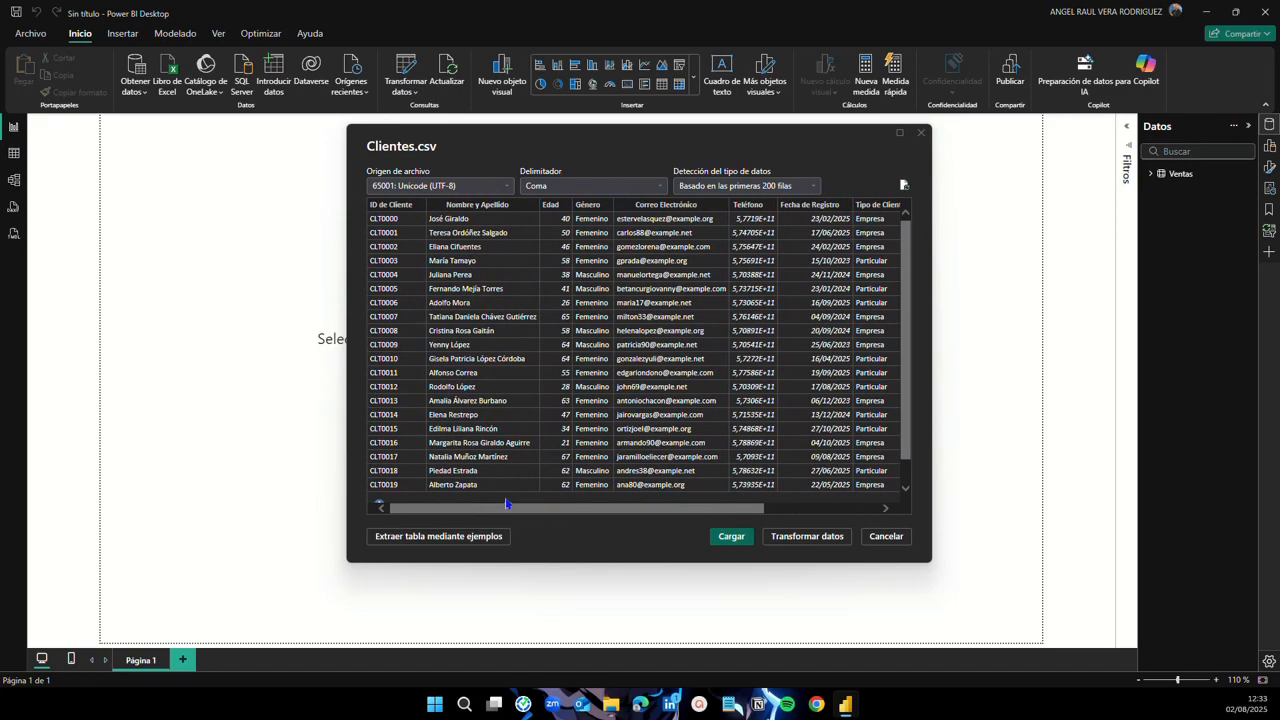
left_click(731, 538)
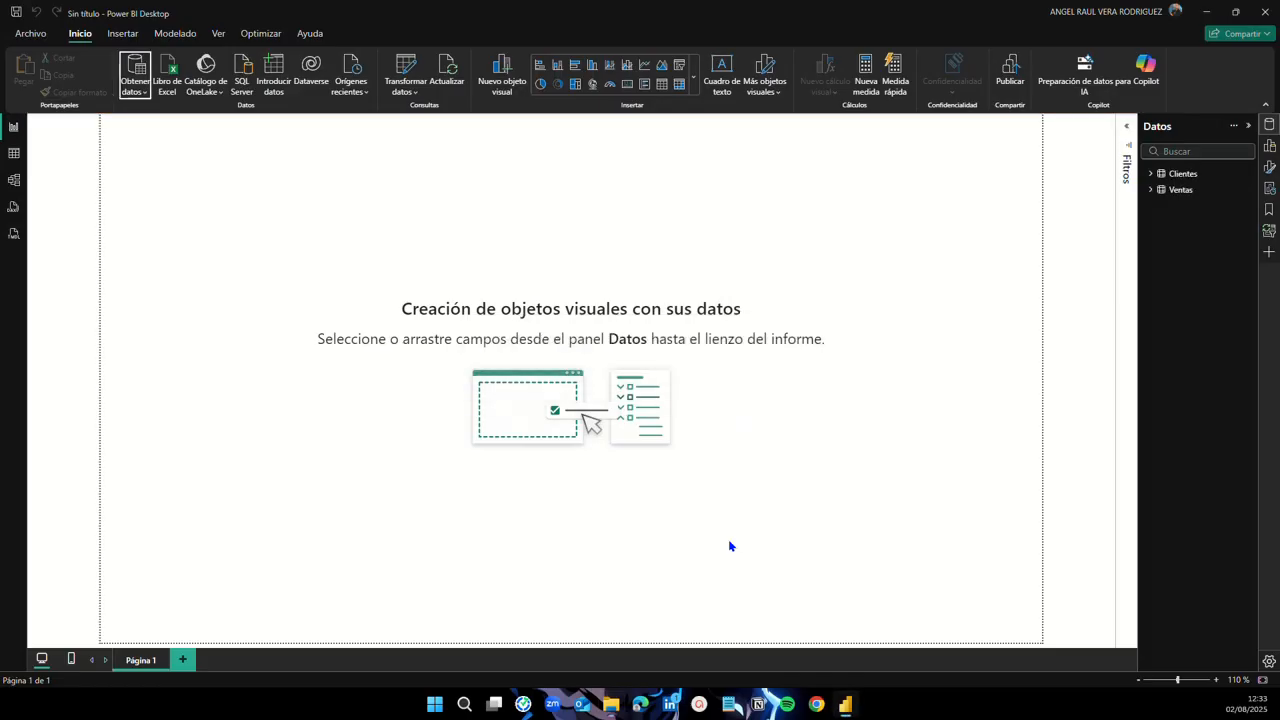
left_click(1151, 191)
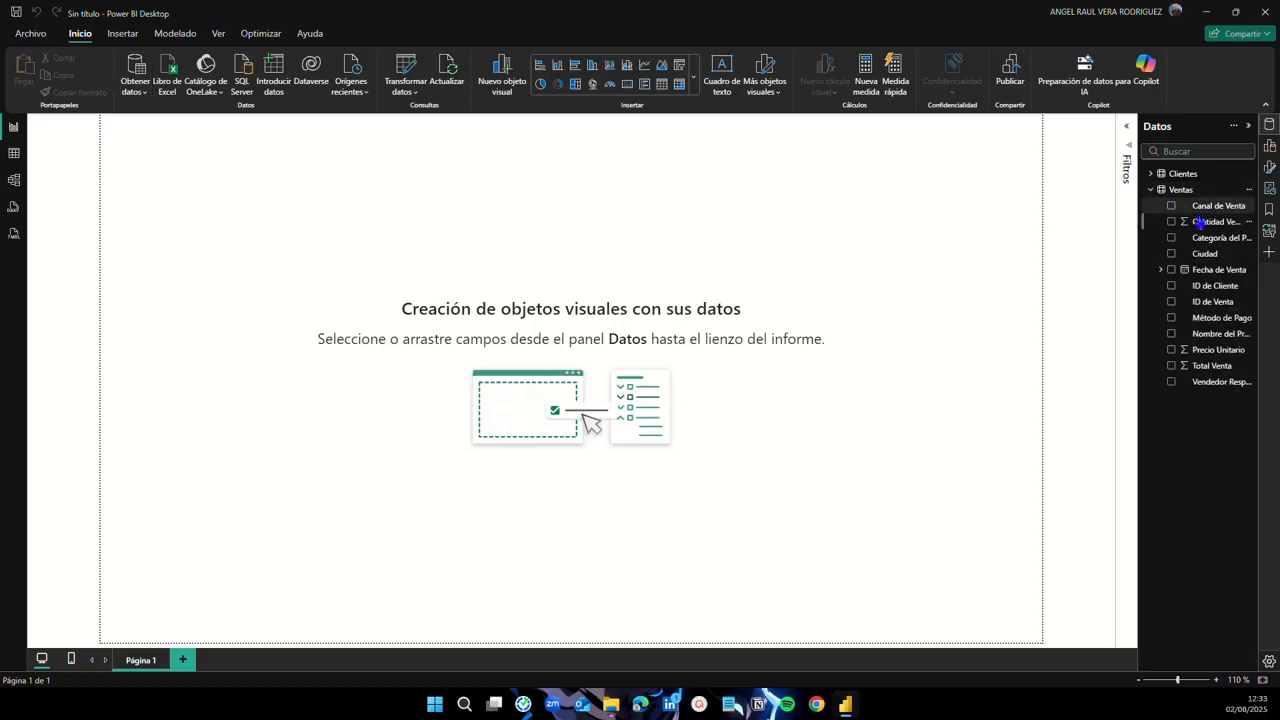
left_click(1150, 190)
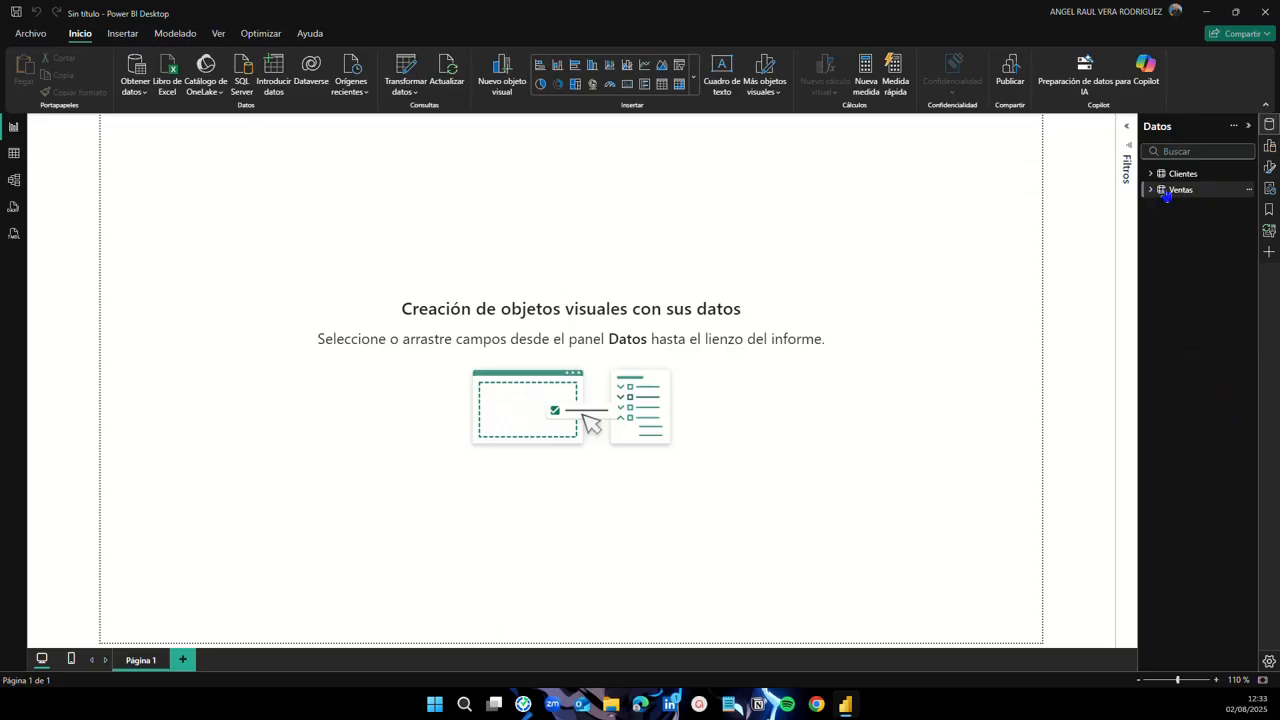
left_click(14, 155)
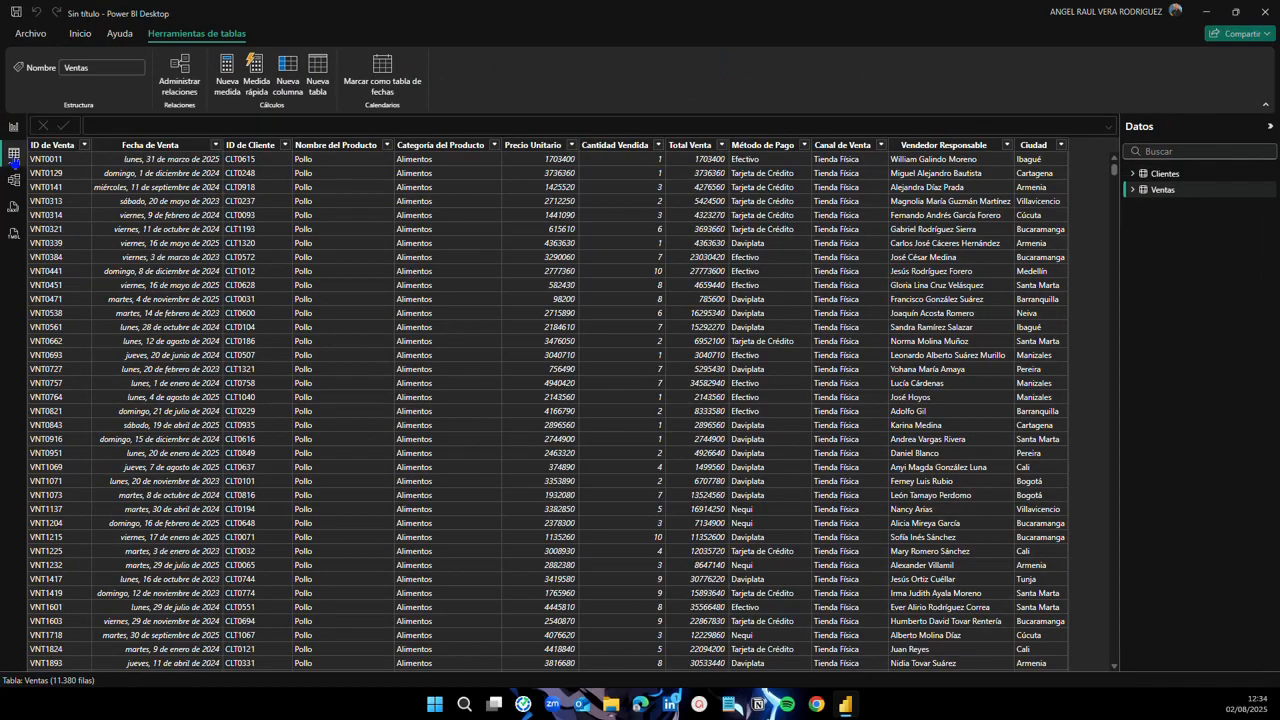
left_click(1170, 174)
left_click(1165, 190)
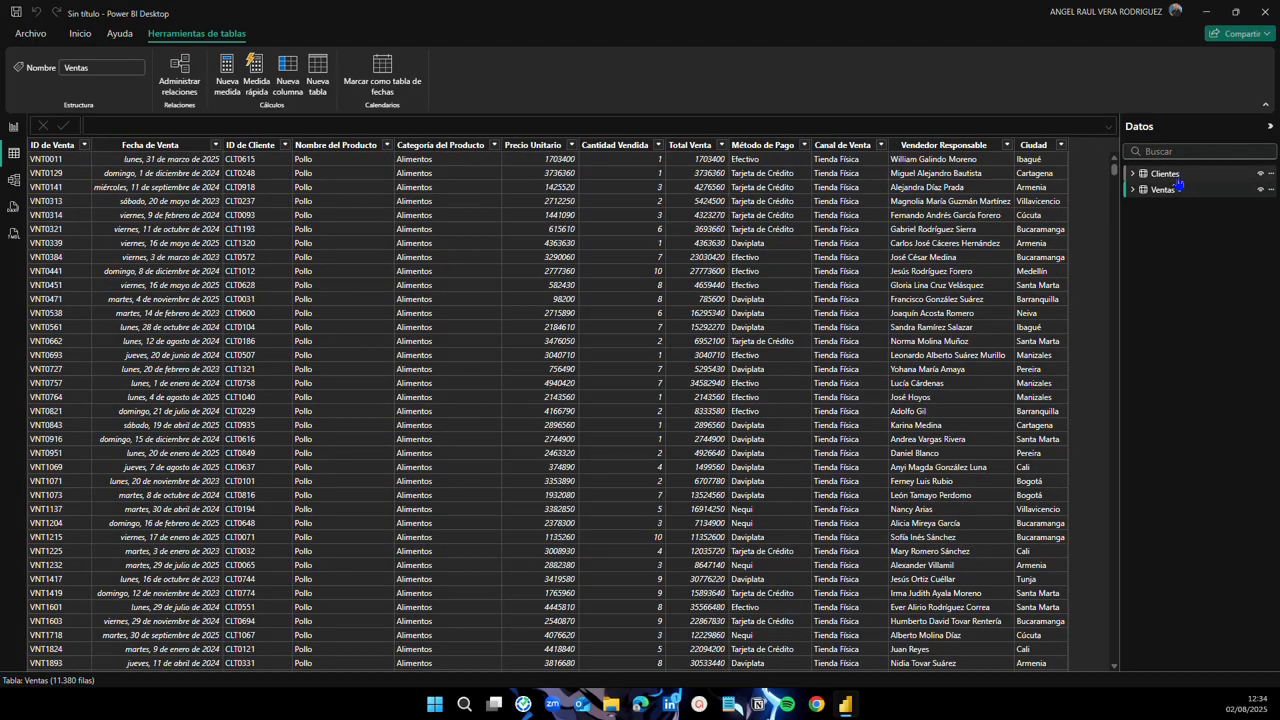
left_click(13, 127)
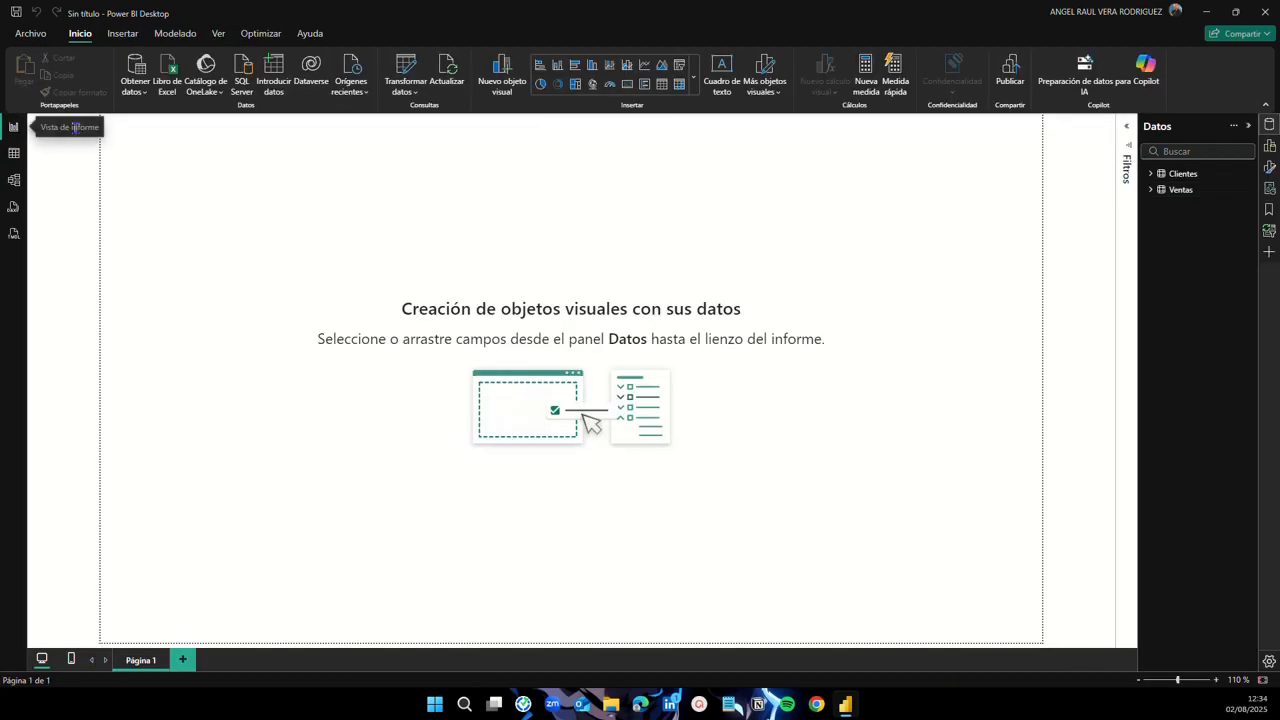
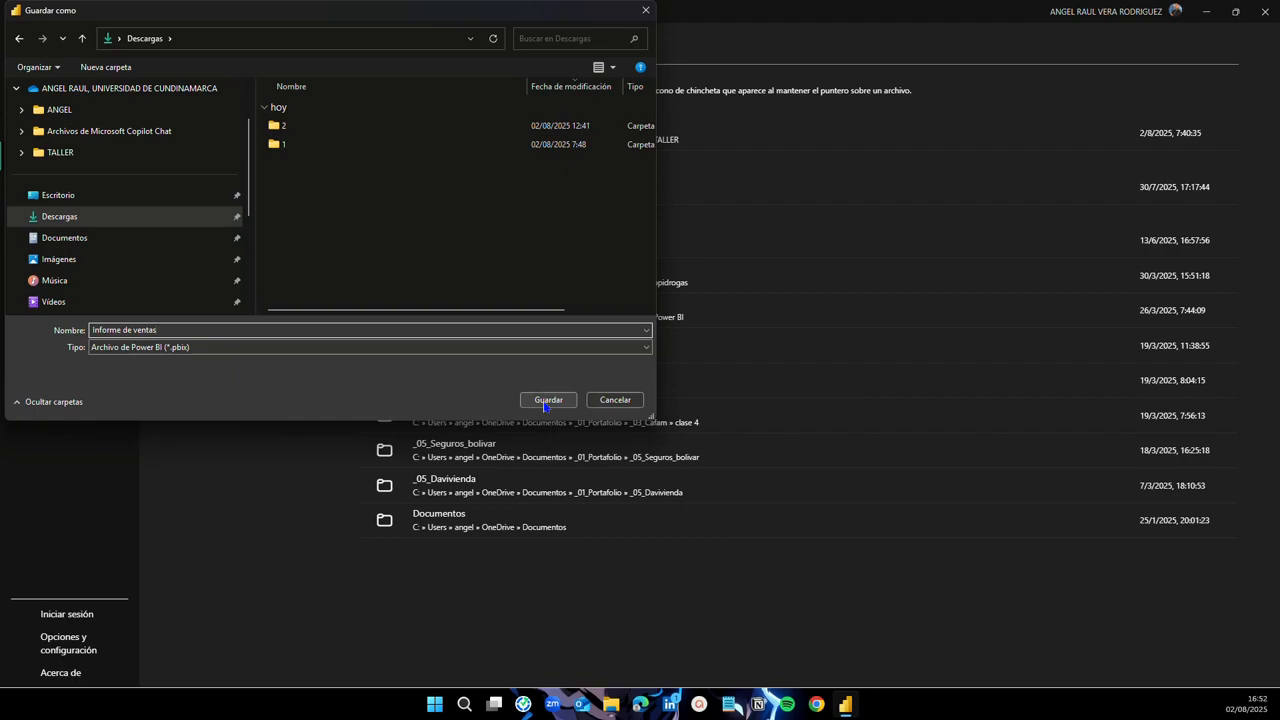
Step: Save the report as 'Informe de ventas' (.pbix) in the Descargas folder
left_click(545, 402)
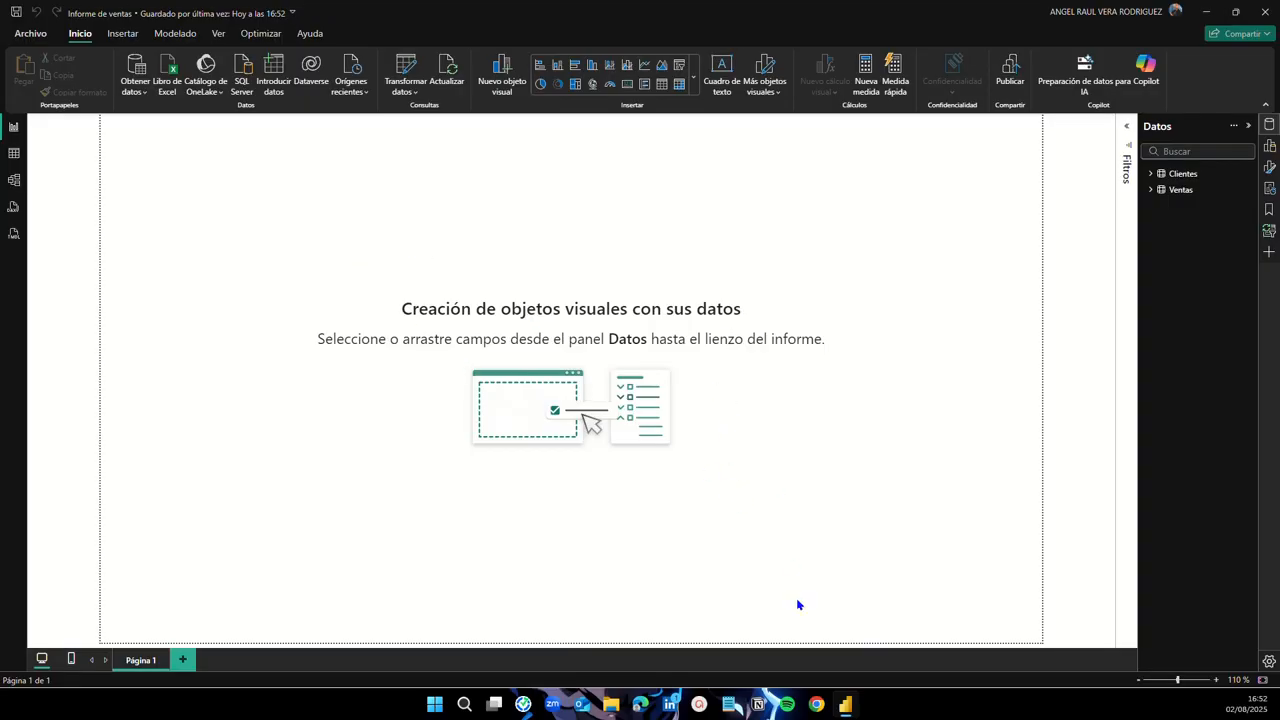
Step: Open ChatGPT in Chrome and hide the chat list
left_click(817, 705)
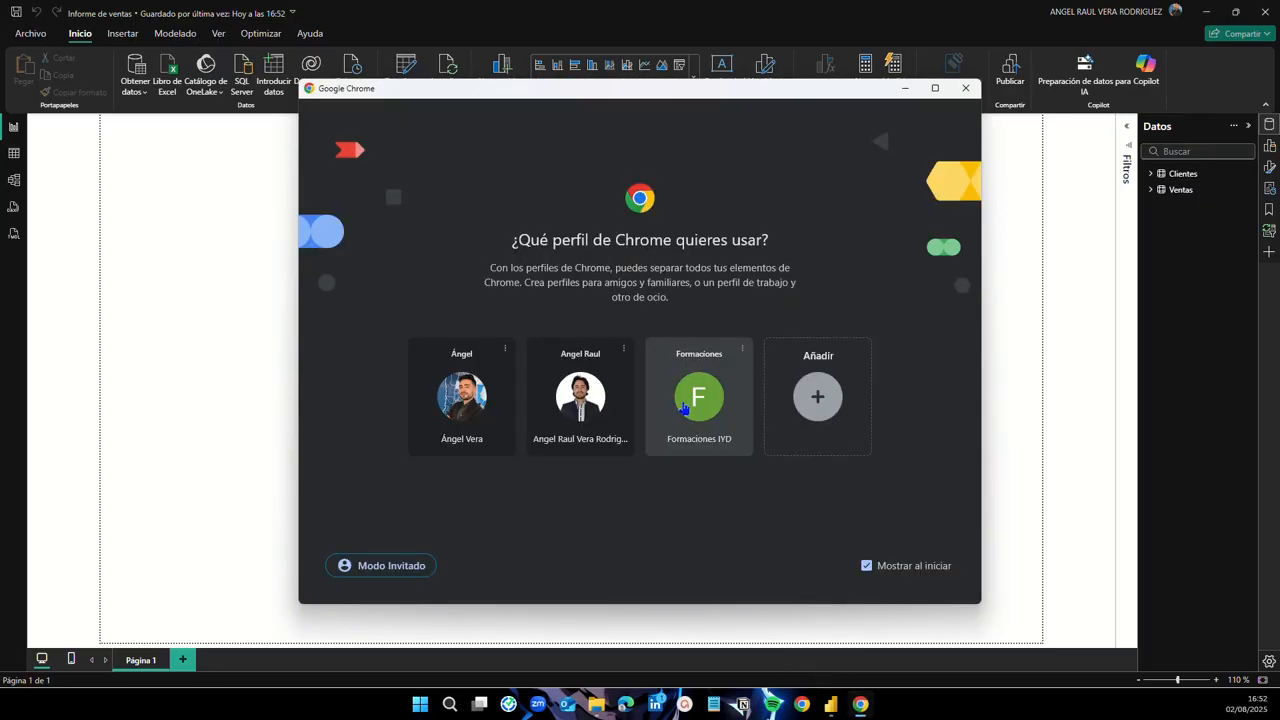
left_click(440, 389)
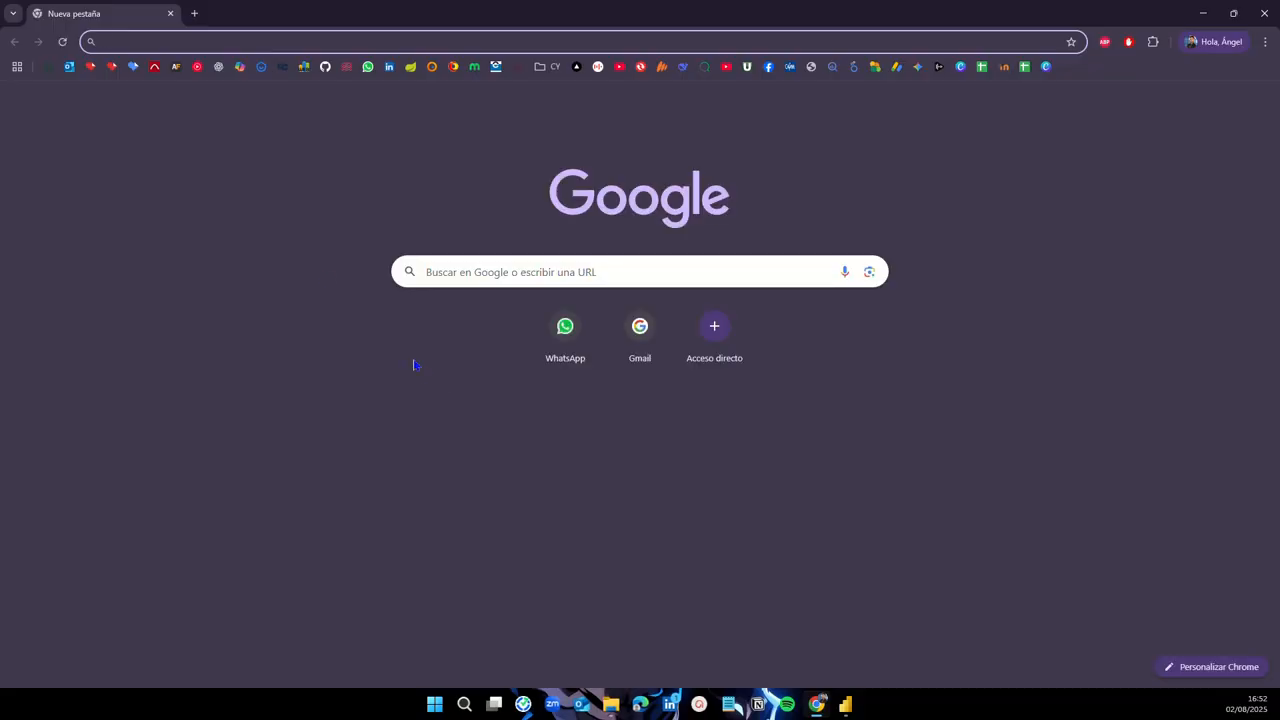
left_click(219, 72)
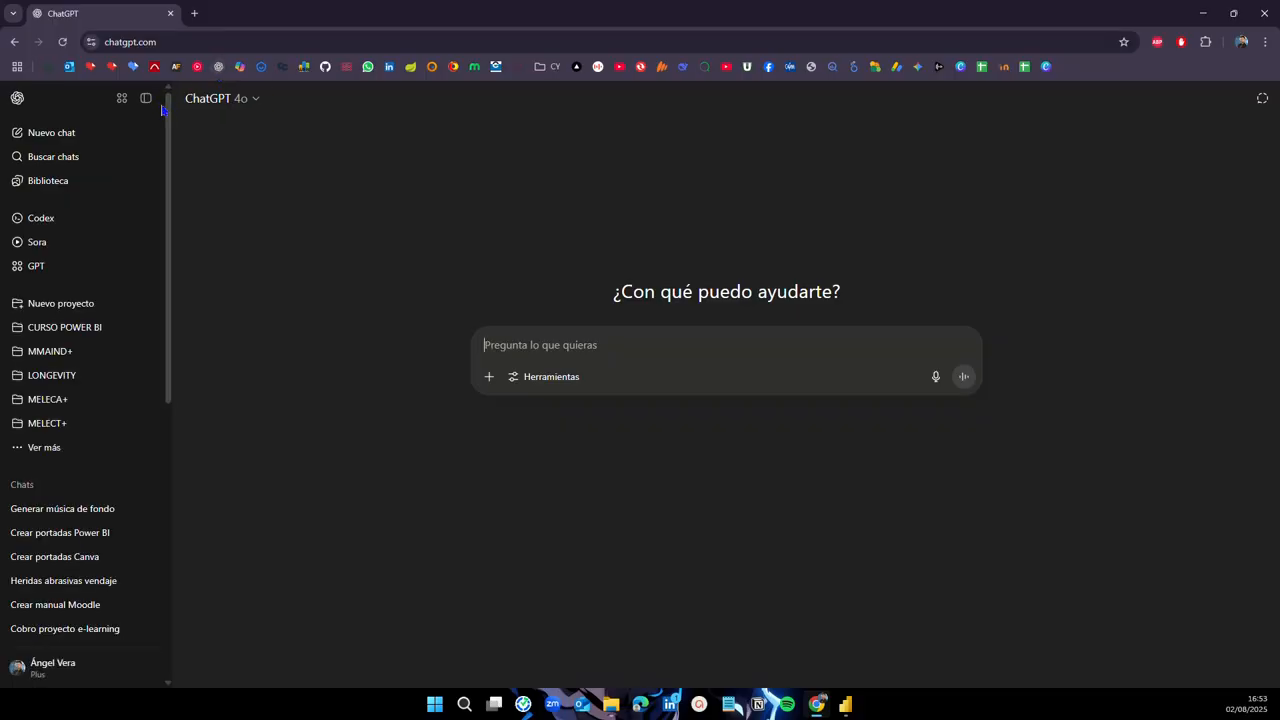
left_click(155, 97)
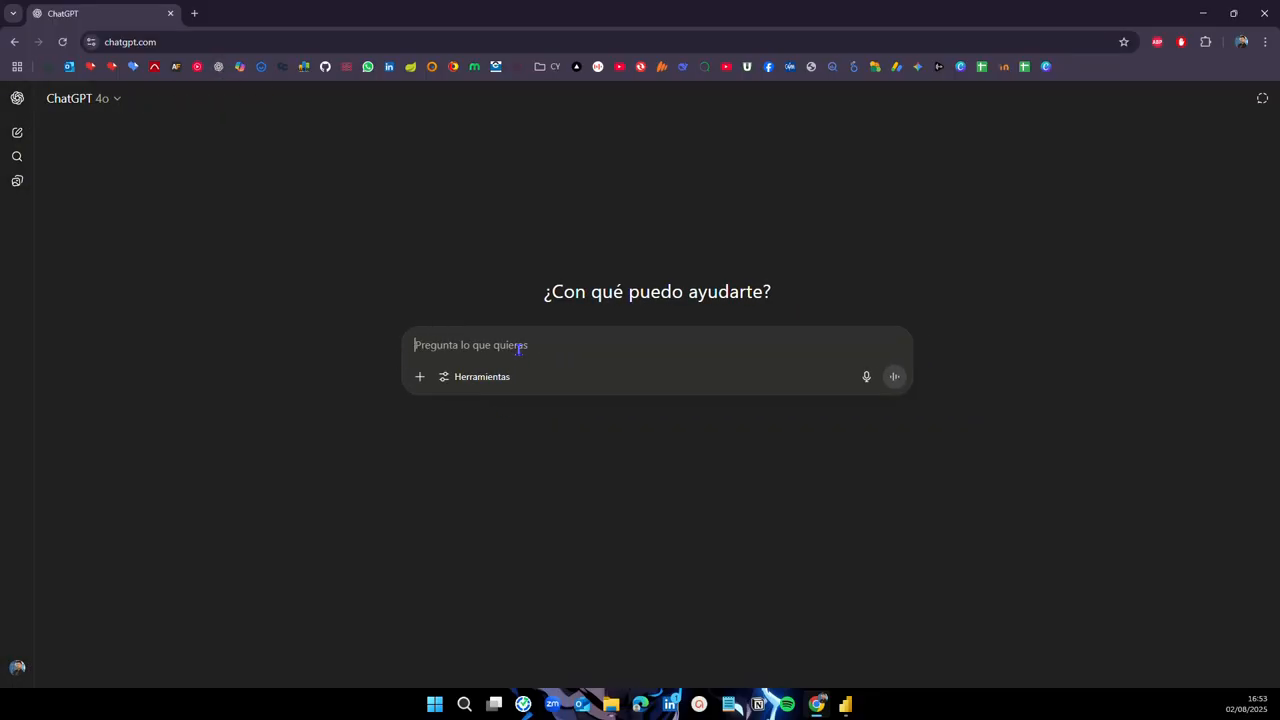
Step: Ask ChatGPT for DAX code that creates a Calendario table, then copy the generated code
type("Gener")
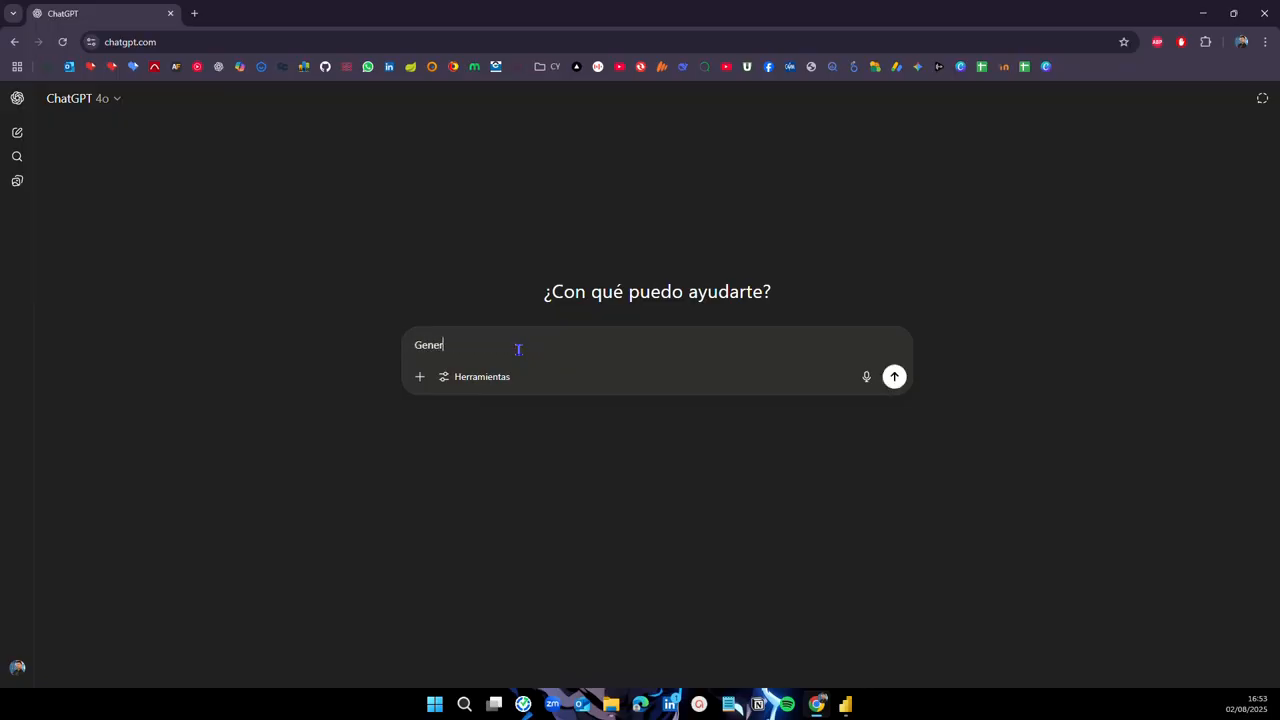
type("a el código DAX")
type("para crear una tabla ()")
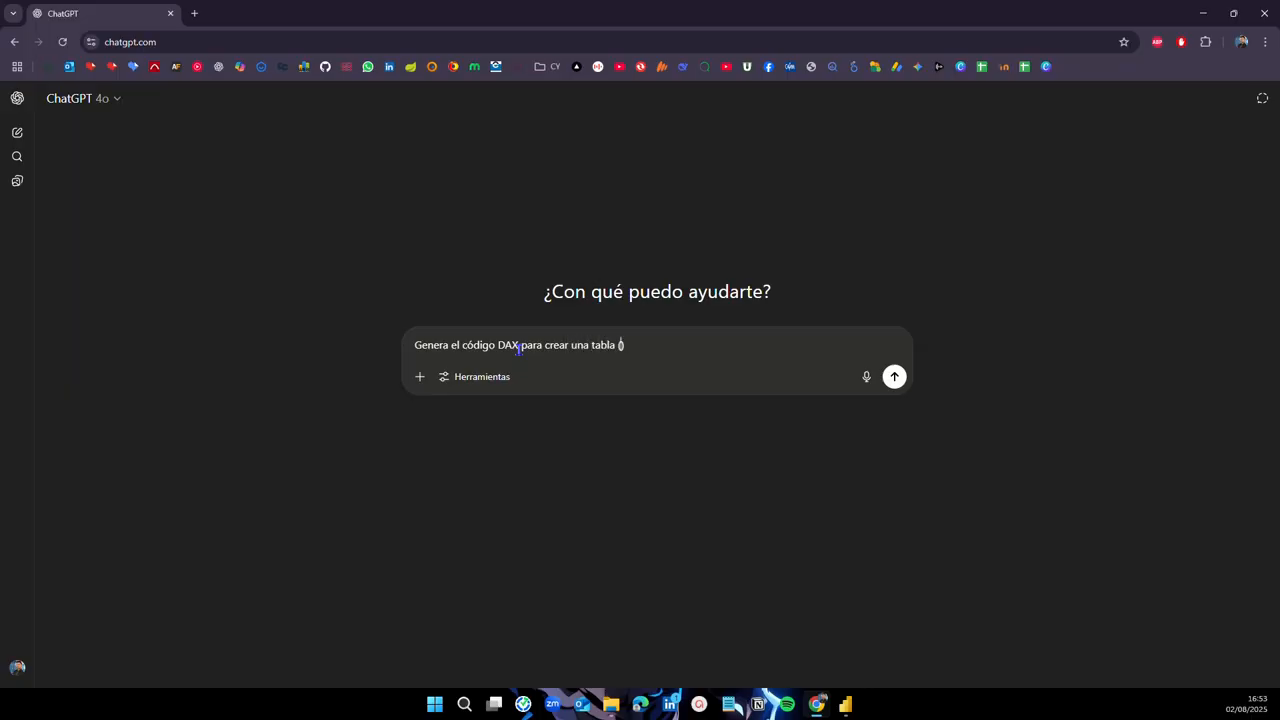
type("Calendario")
key("Return")
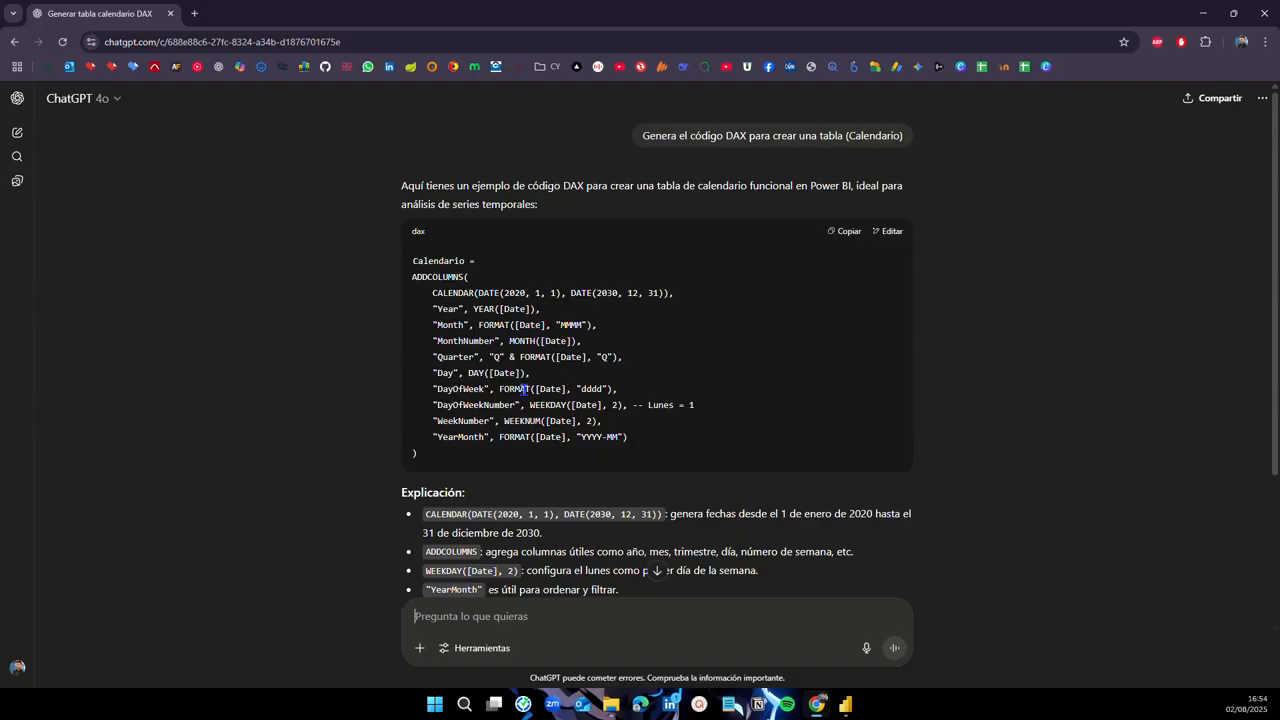
left_click(836, 236)
left_click(1203, 14)
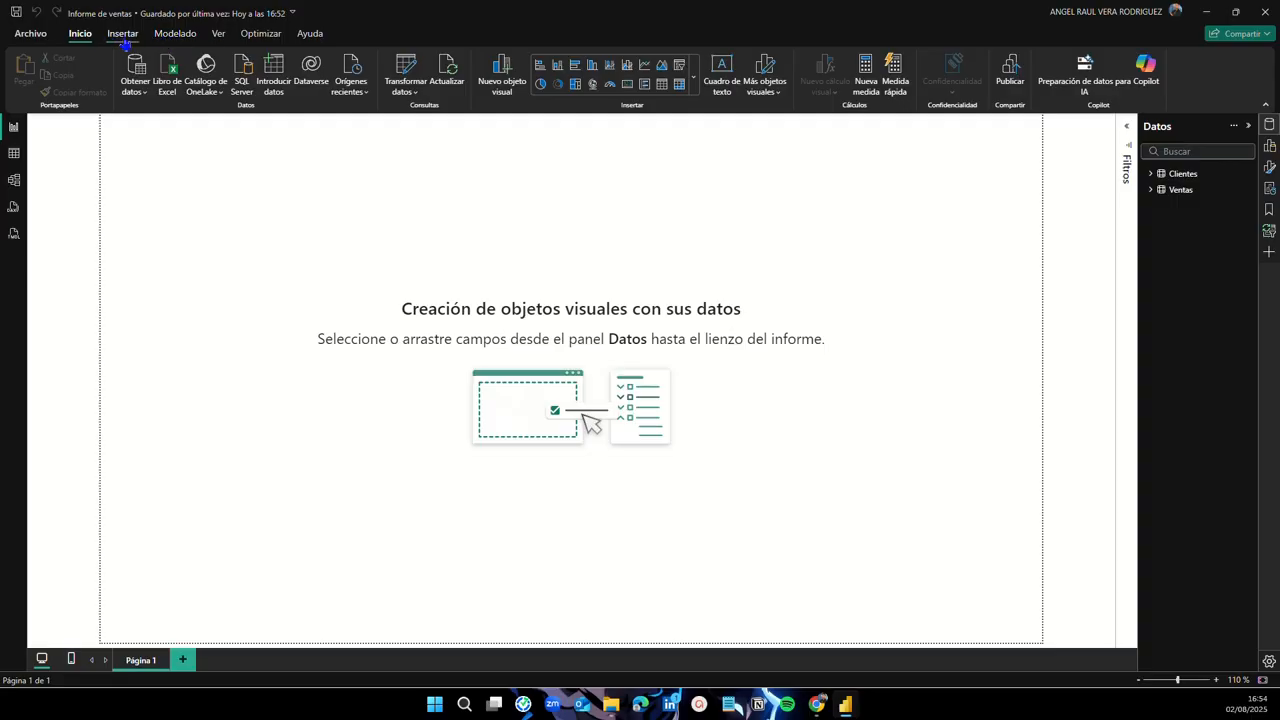
Step: Start a new calculated table and paste the Calendario DAX into the expanded formula bar
left_click(174, 38)
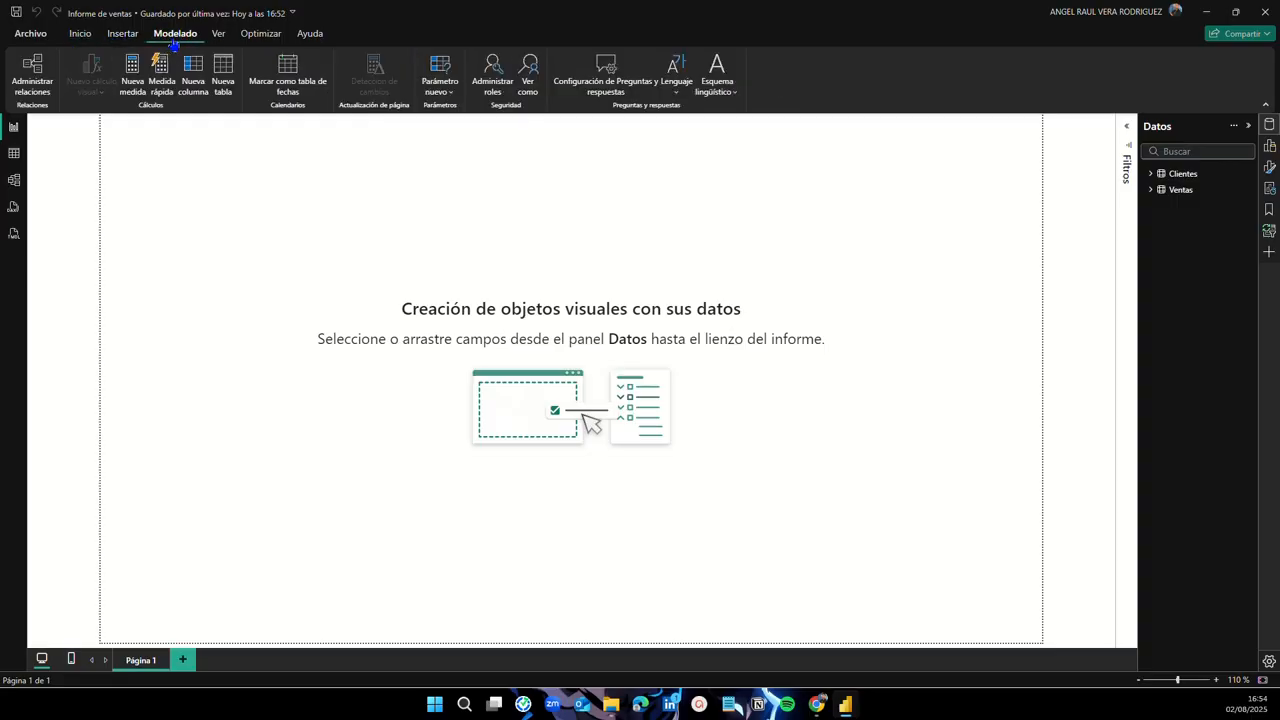
left_click(224, 86)
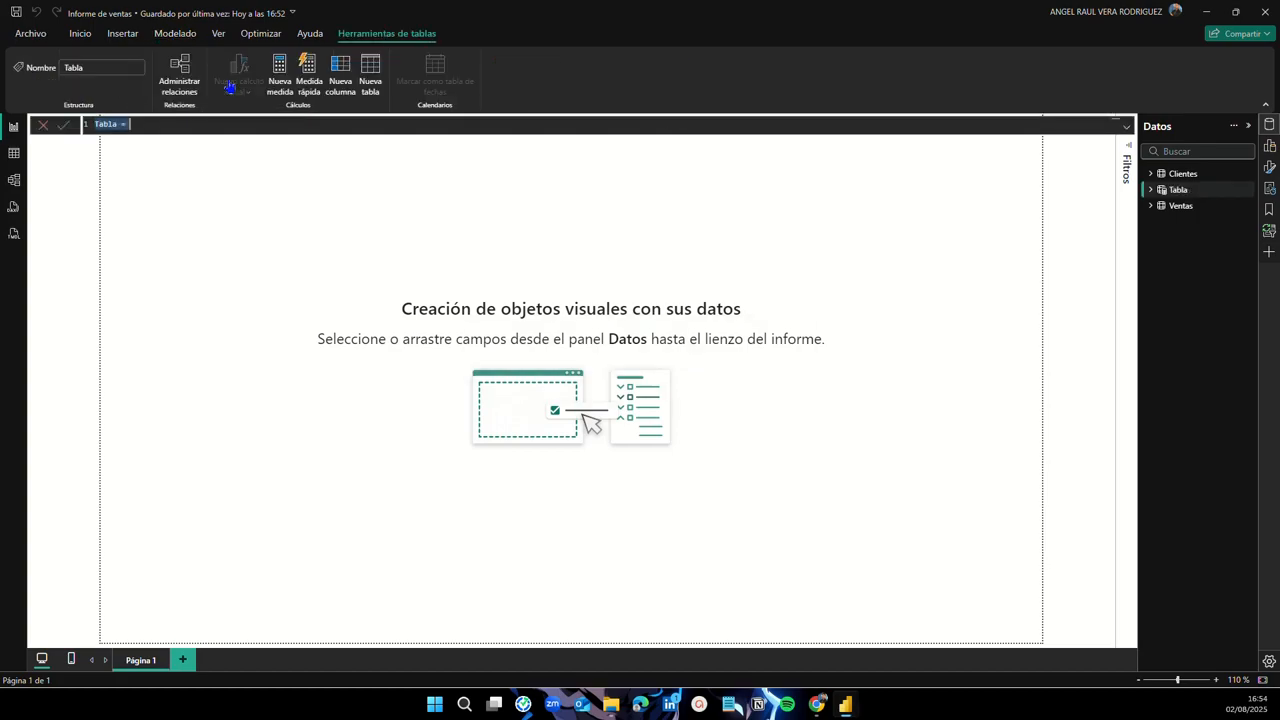
key("BackSpace")
left_click(1126, 130)
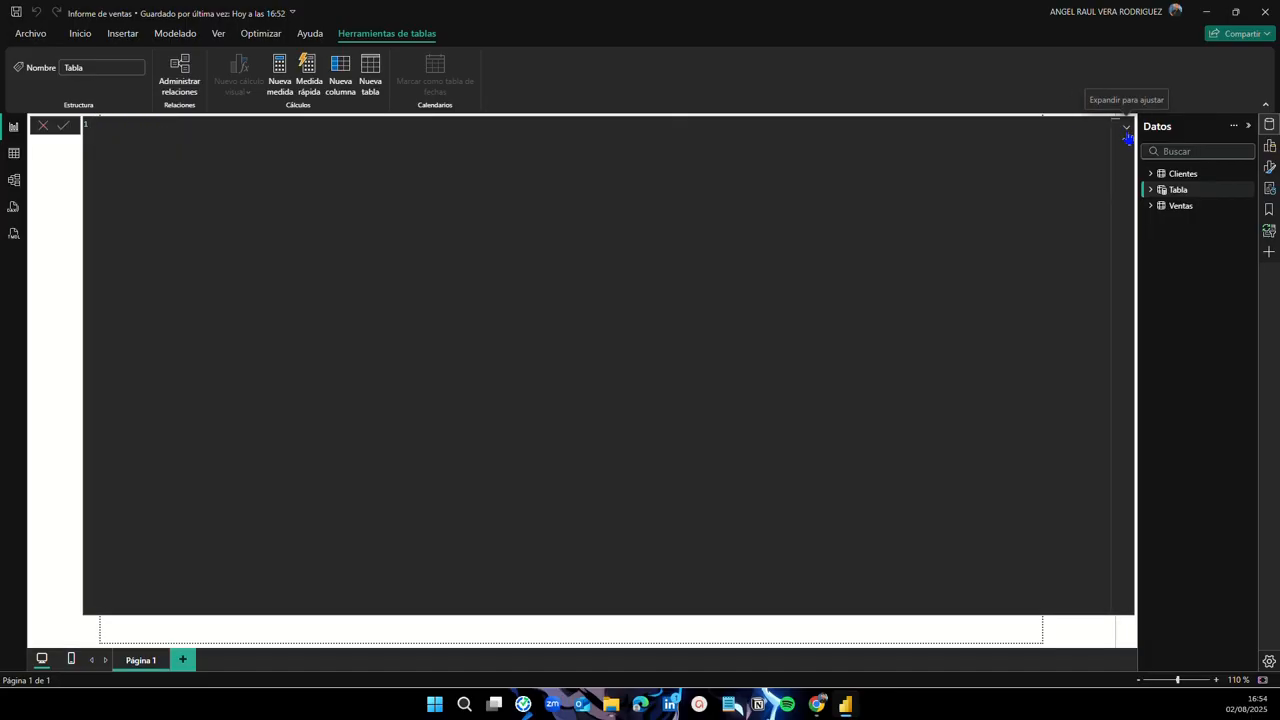
left_click(1127, 131)
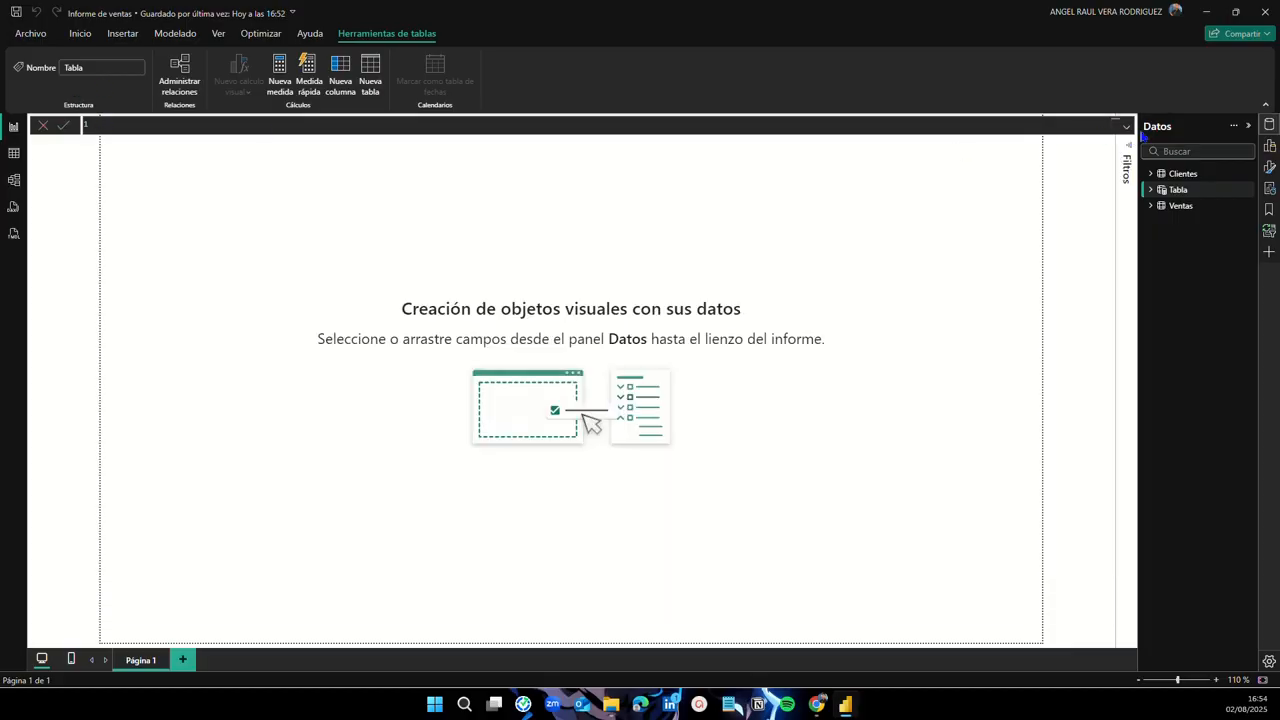
left_click(1128, 131)
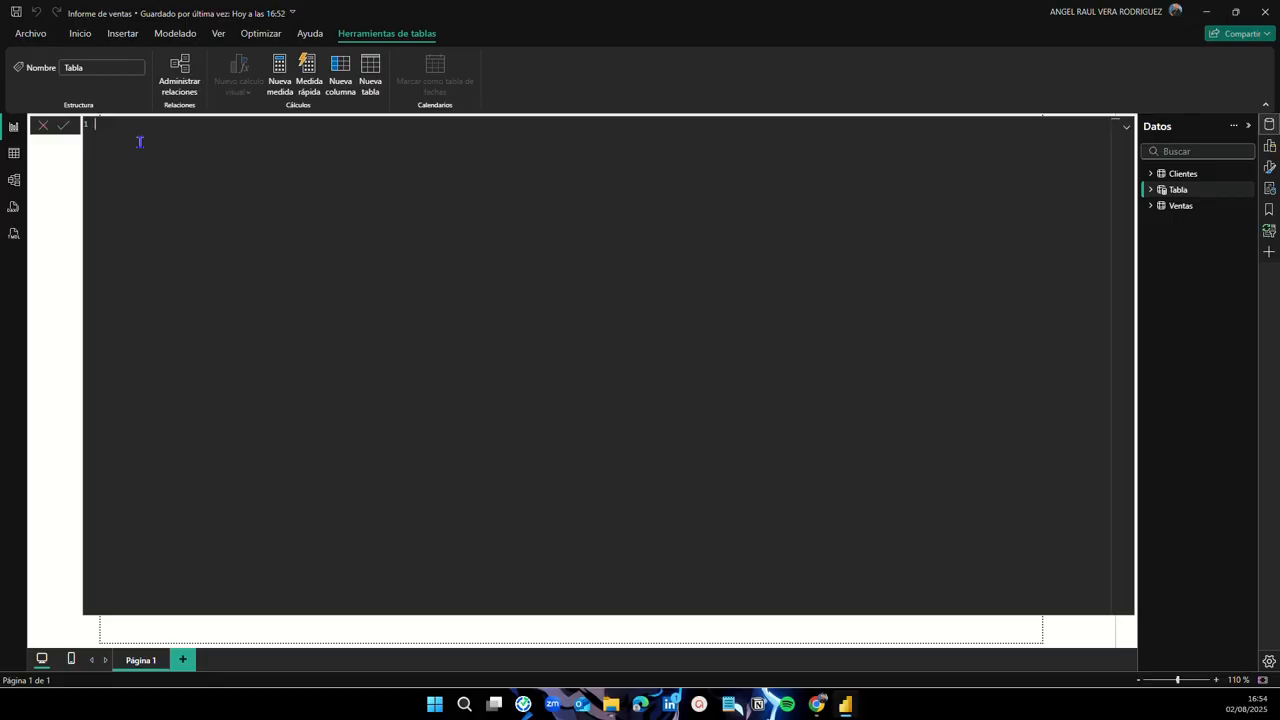
type("Calendario = ADDCOLUMNS(     CALENDAR(DATE(2020, 1, 1), DATE(2030, 12, 31)),     \"Year\", YEAR([Date]),     \"Month\", FORMAT([Date], \"MMMM\"),     \"MonthNumber\", MONTH([Date]),     \"Quarter\", \"Q\" & FORMAT([Date], \"Q\"),     \"Day\", DAY([Date]),     \"DayOfWeek\", FORMAT([Date], \"dddd\"),     \"DayOfWeekNumber\", WEEKDAY([Date], 2), -- Lunes = 1     \"WeekNumber\", WEEKNUM([Date], 2),     \"YearMonth\", FORMAT([Date], \"YYYY-MM\") )")
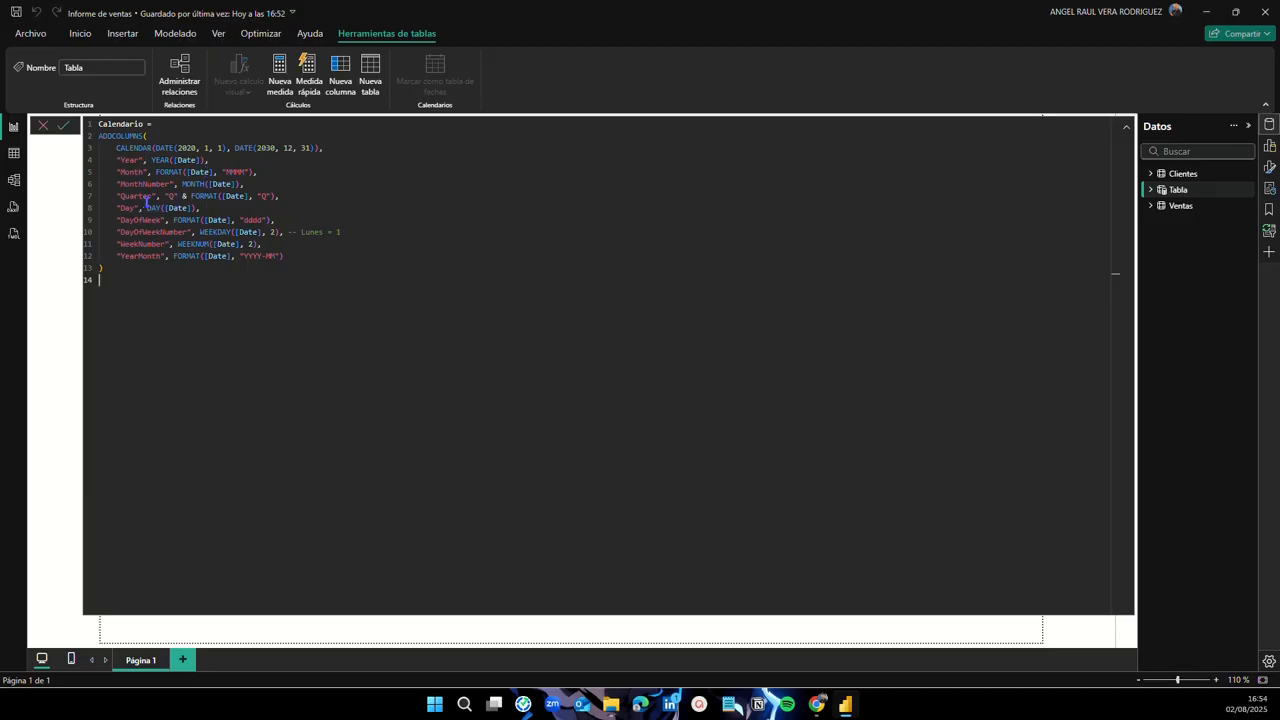
Step: Commit the Calendario formula to create the 2020–2030 date table
left_click_drag(221, 172, 251, 172)
left_click(282, 220)
left_click(112, 268)
key("Return")
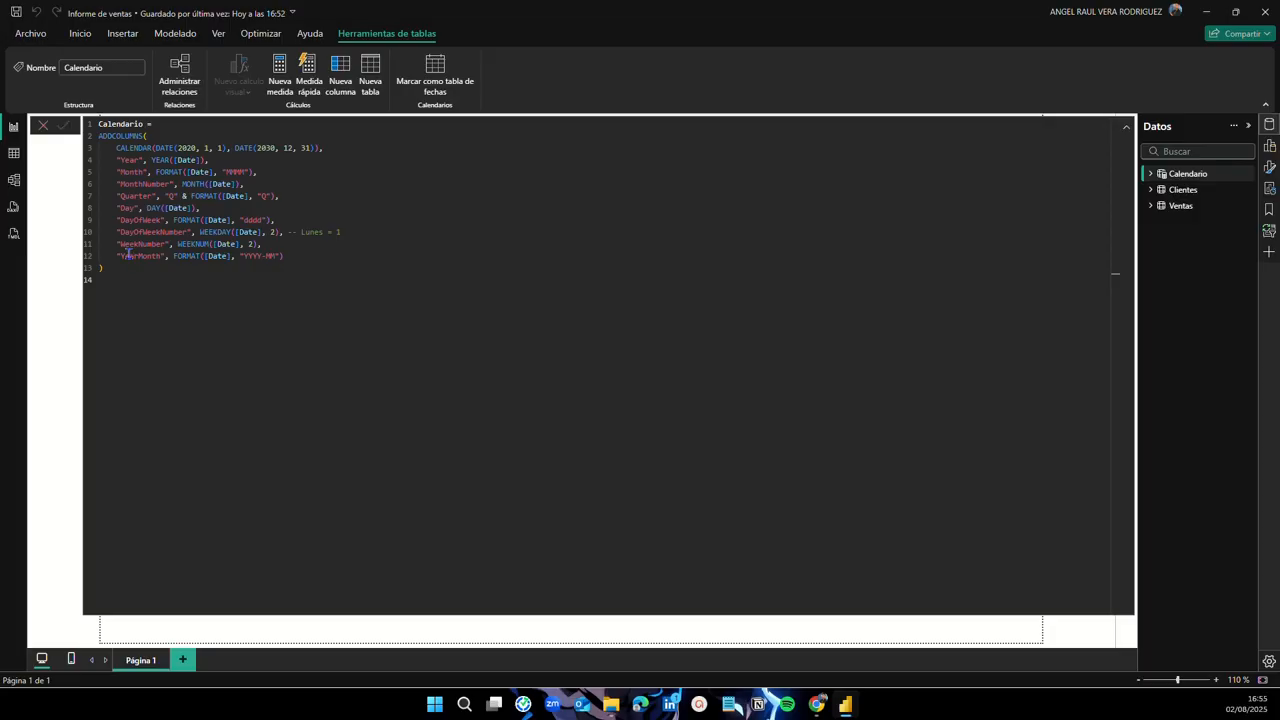
left_click(1124, 129)
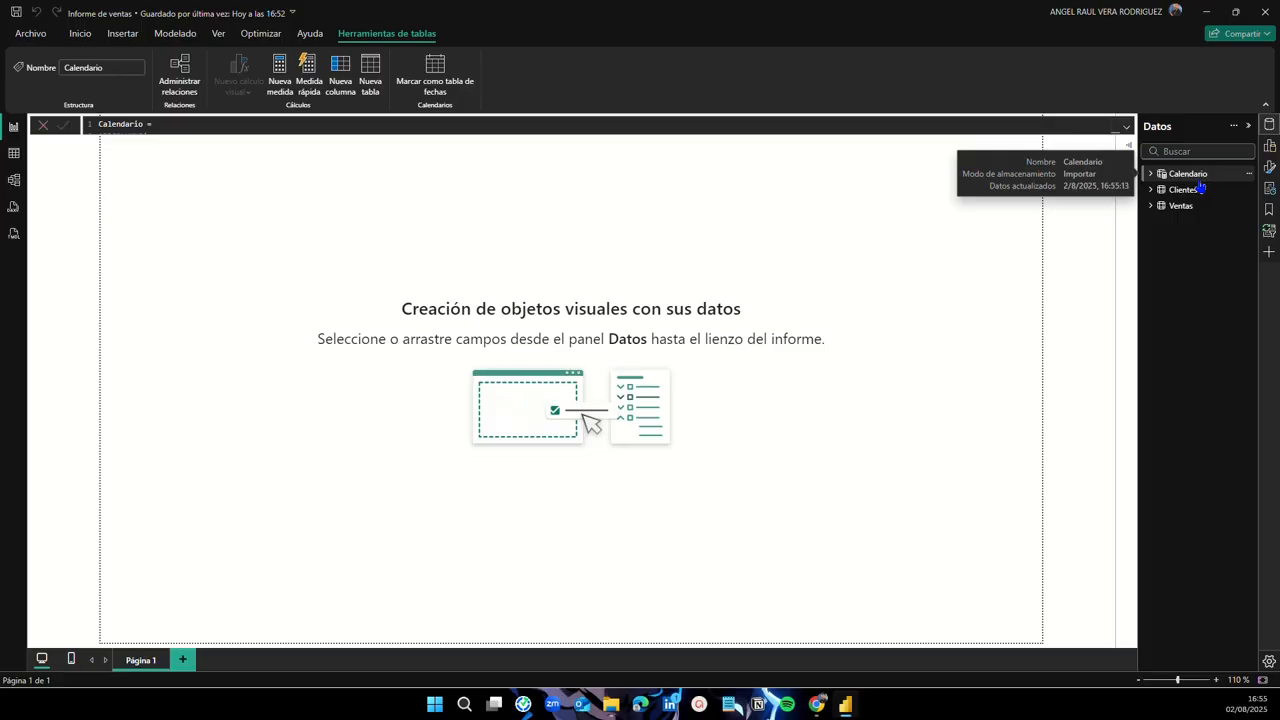
left_click(16, 157)
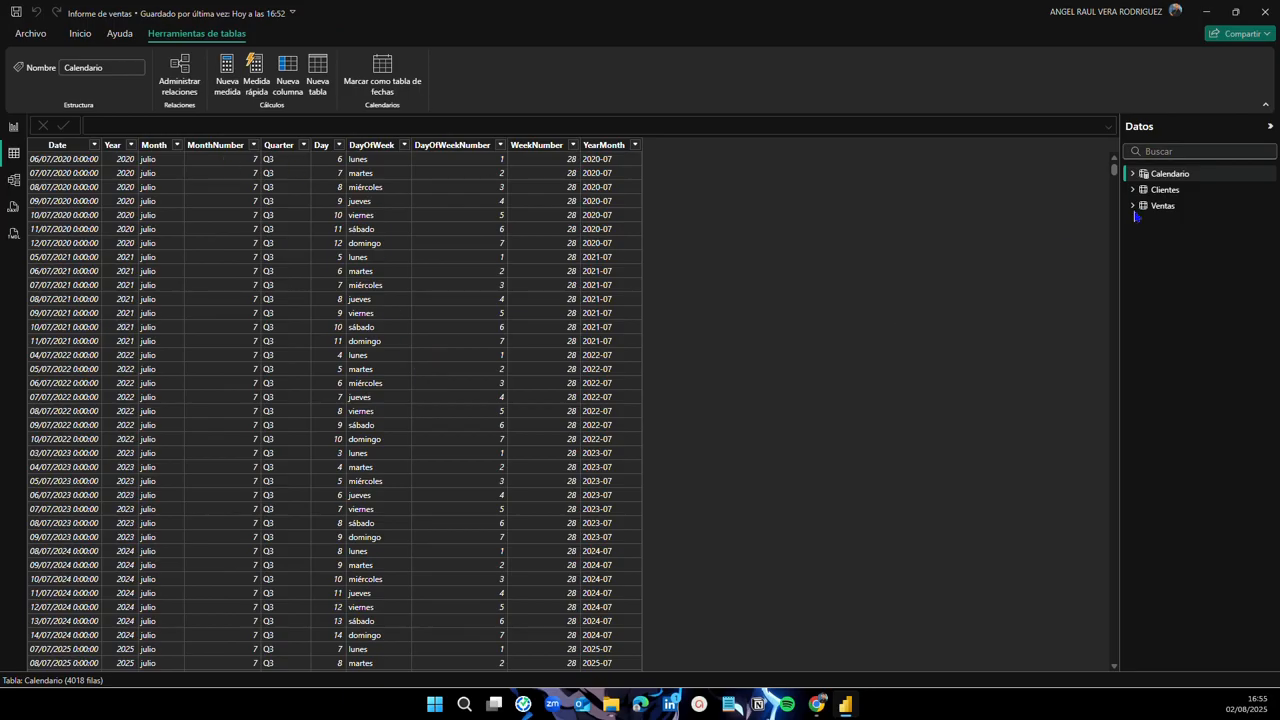
left_click(1168, 205)
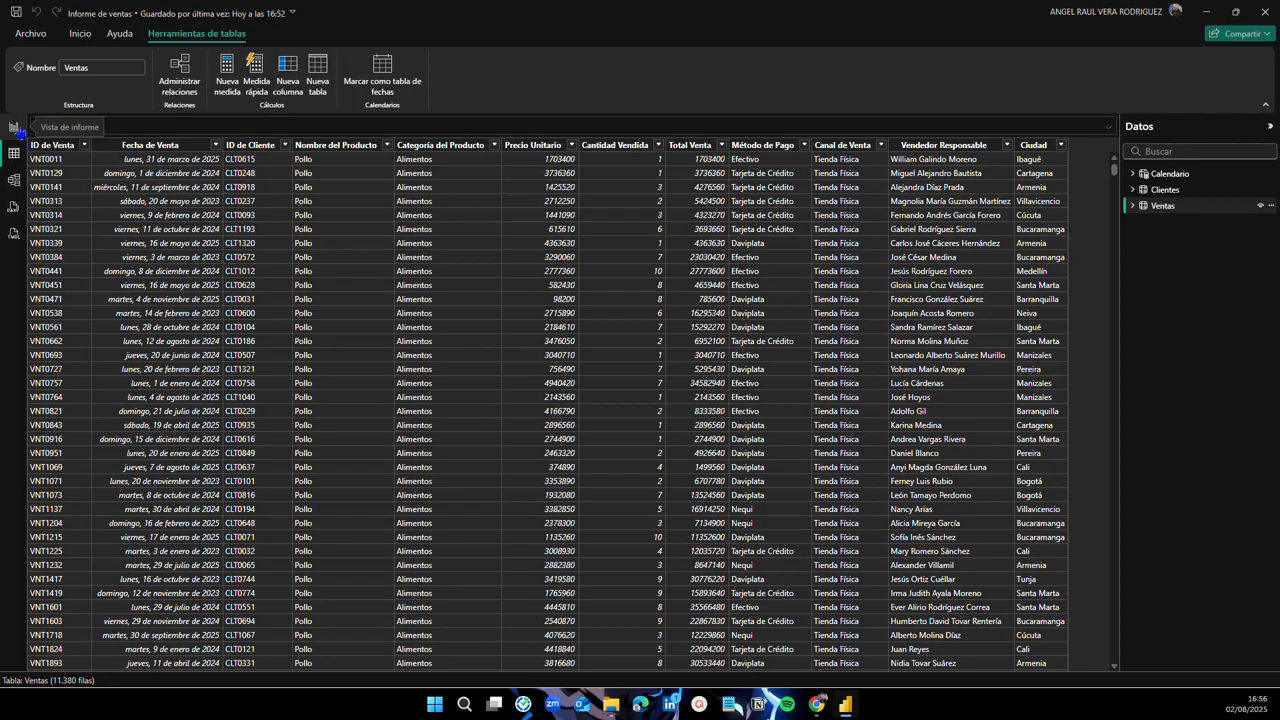
left_click(1168, 174)
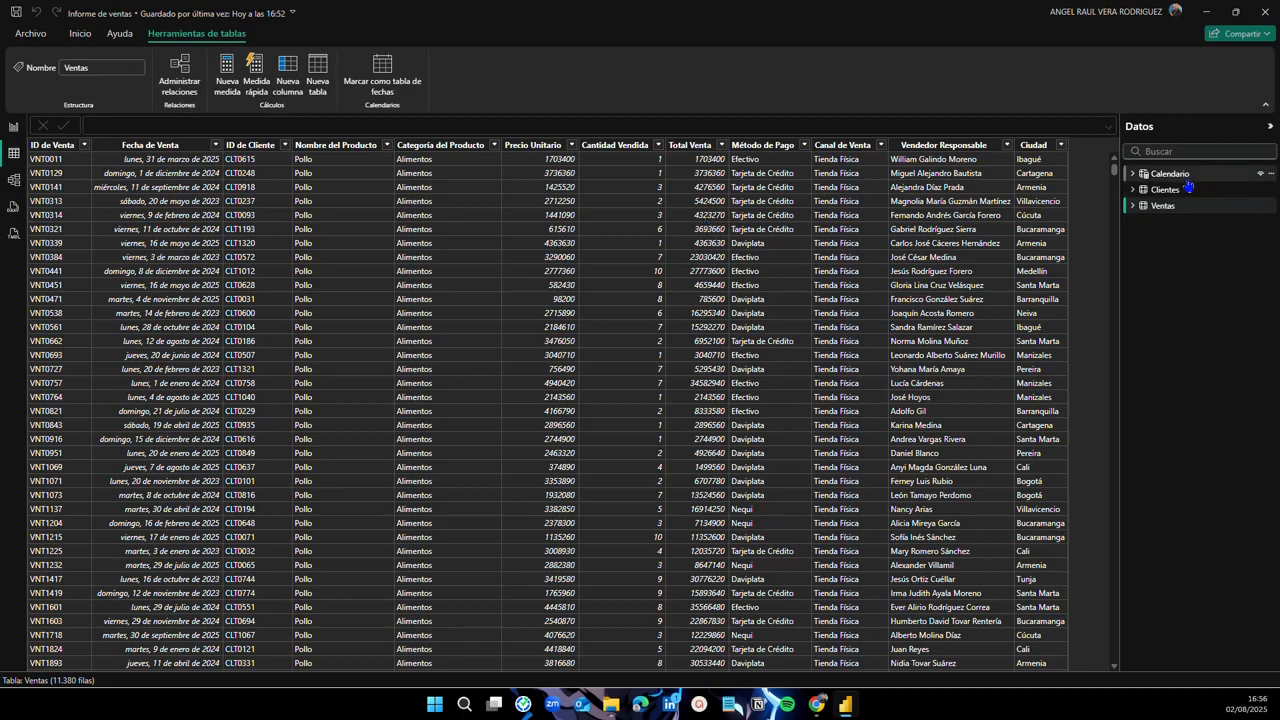
left_click(1110, 132)
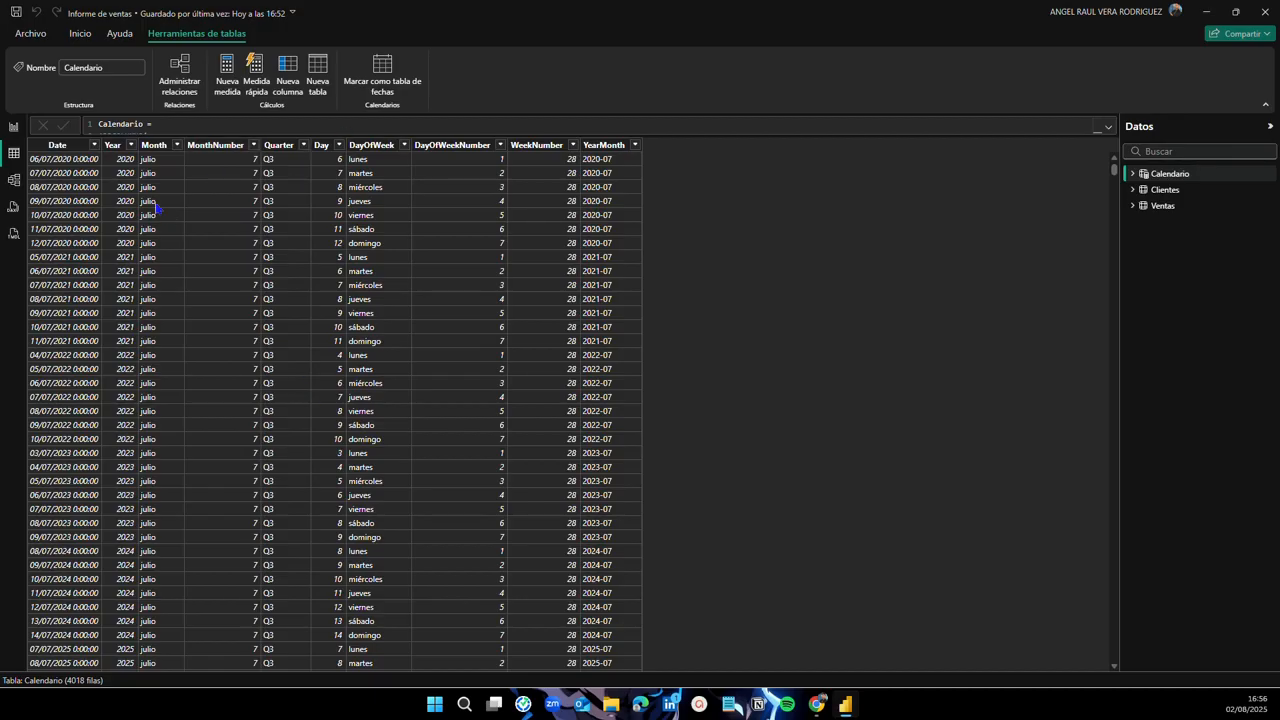
left_click(14, 129)
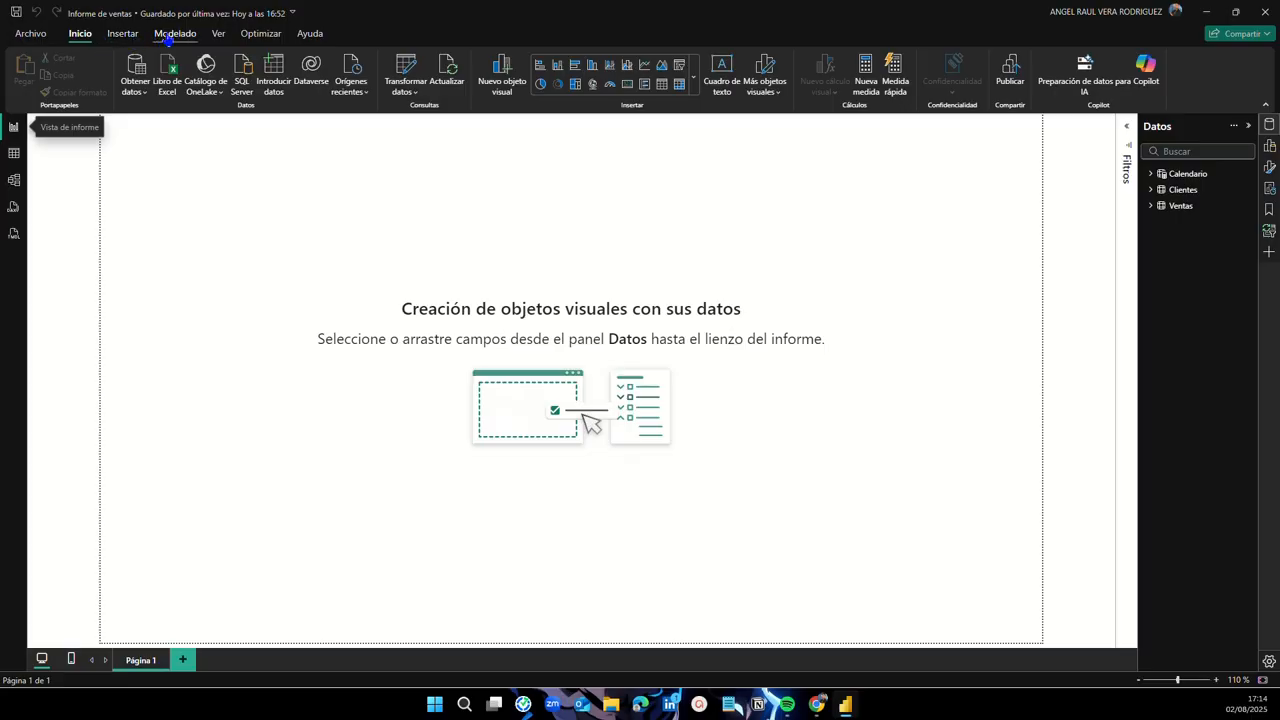
Step: Create an empty calculated table named Medidas
left_click(169, 36)
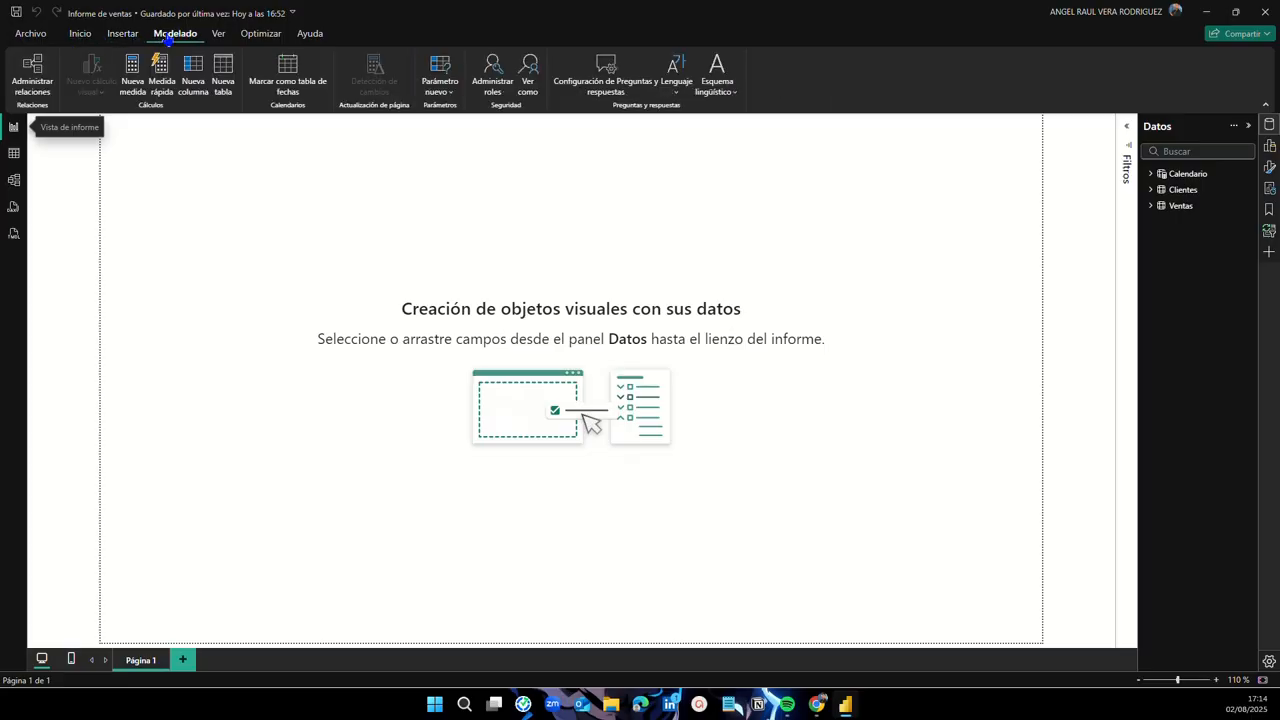
left_click(227, 89)
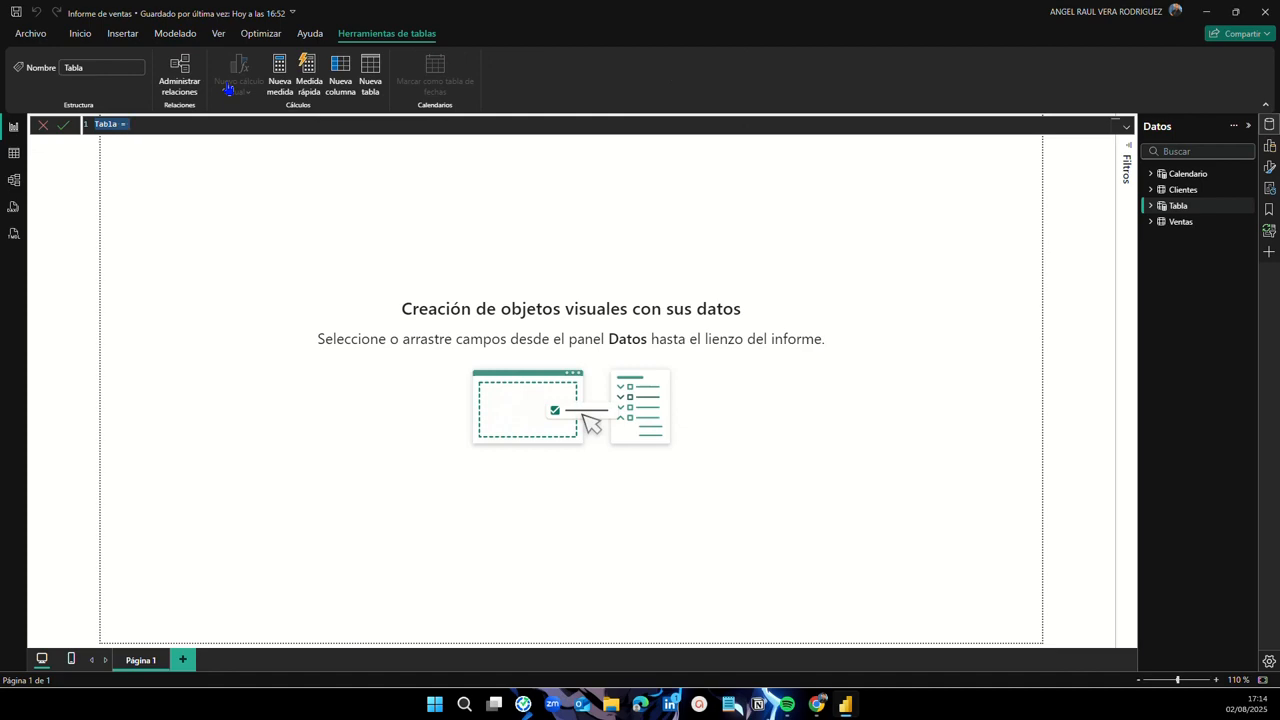
key("BackSpace")
type("Medidas =")
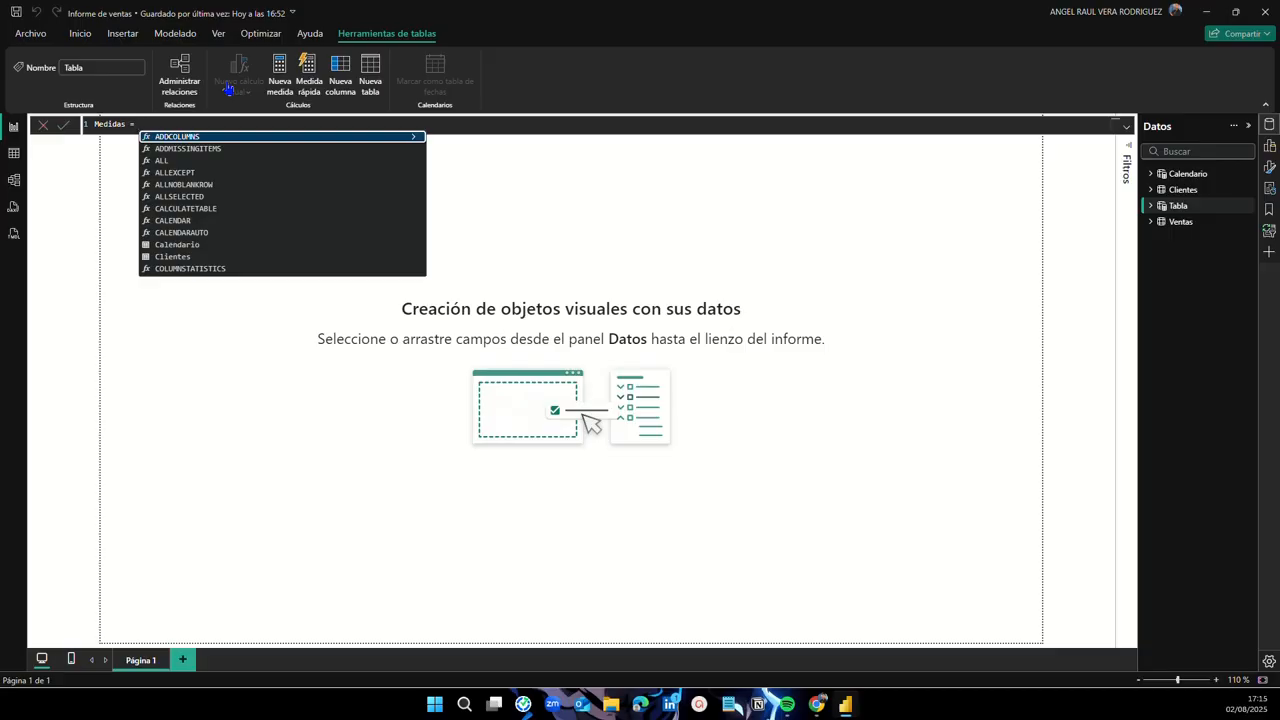
key("BackSpace")
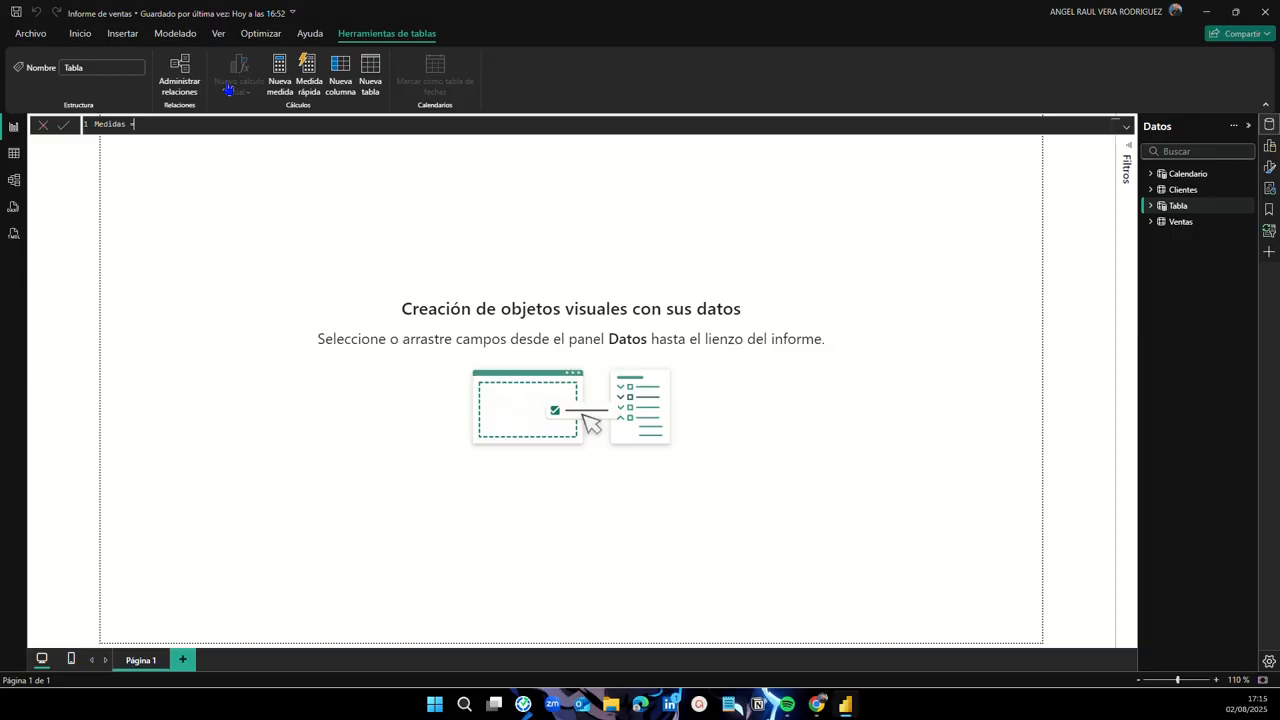
key("Return")
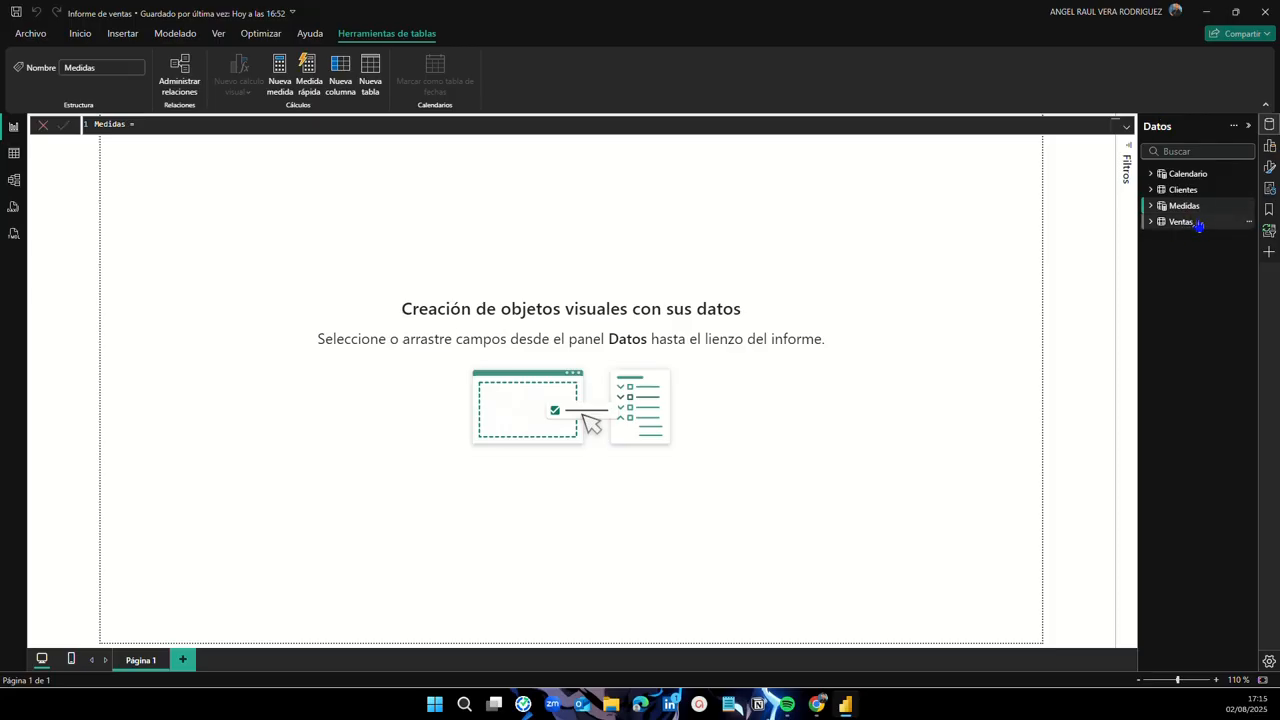
Step: Expand the Medidas table to view its Column field, then collapse it again
mouse_move(1196, 226)
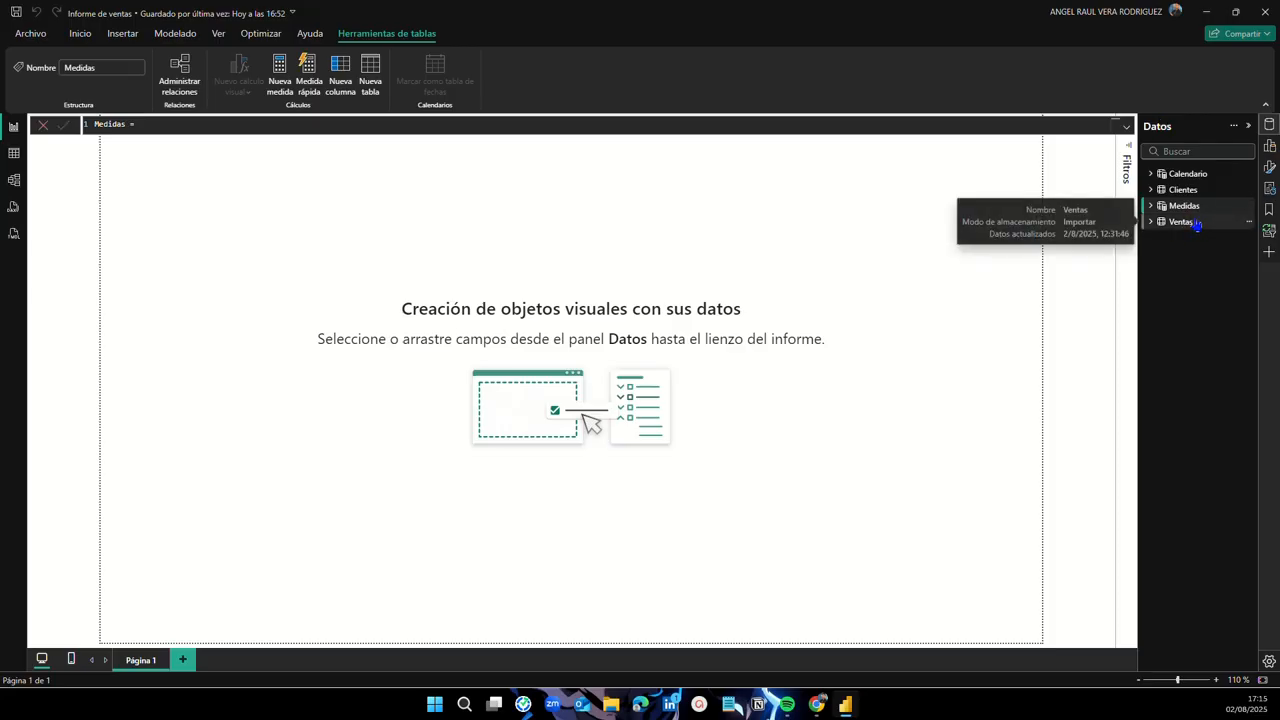
left_click(1151, 206)
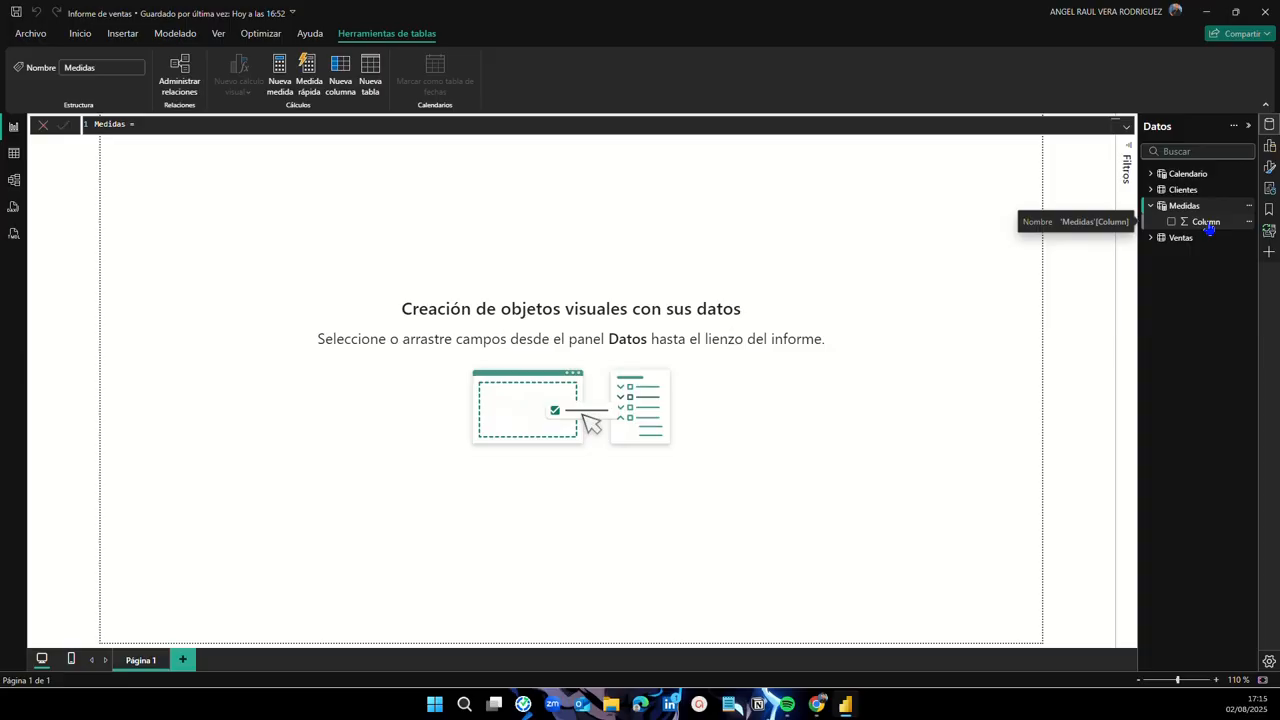
left_click(1150, 206)
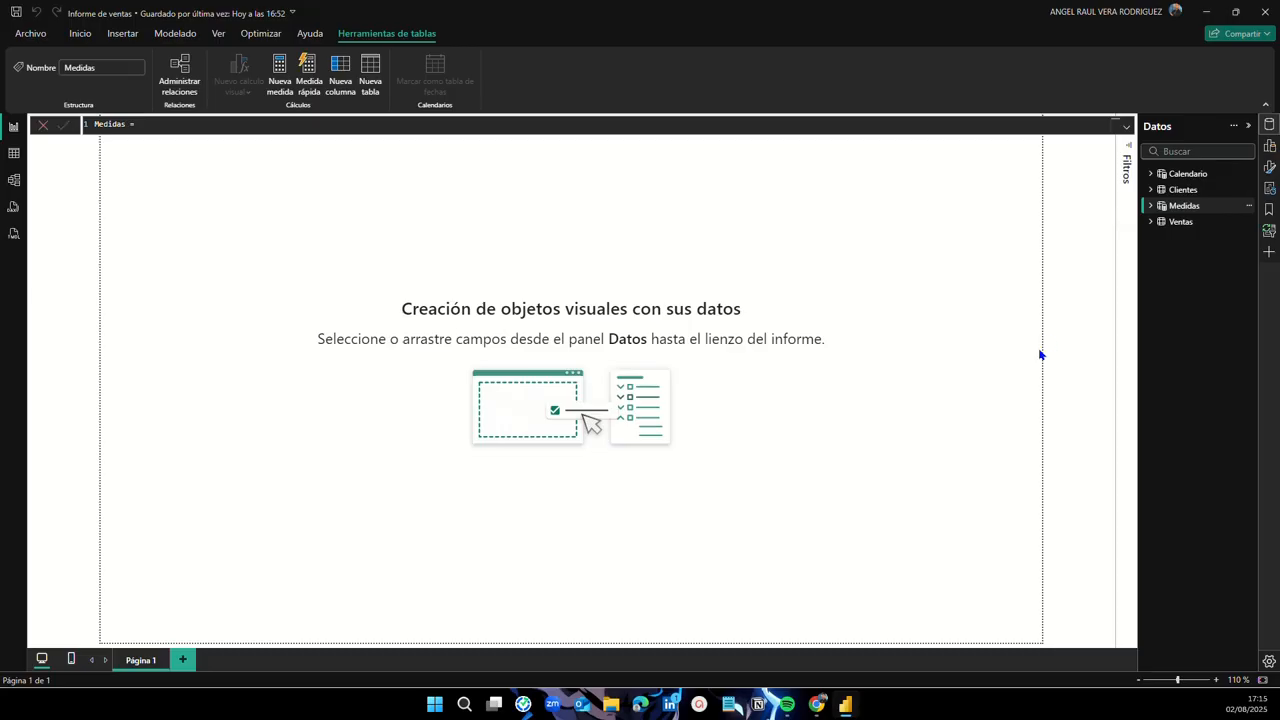
mouse_move(817, 704)
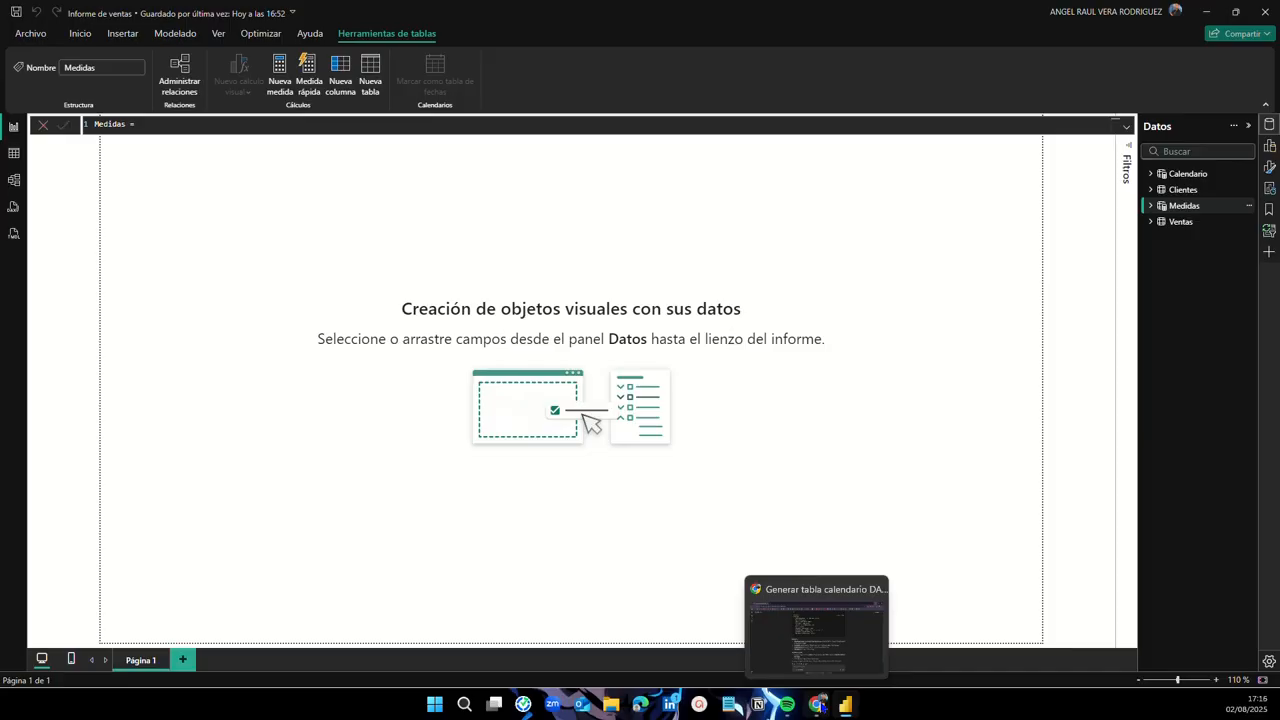
left_click(817, 704)
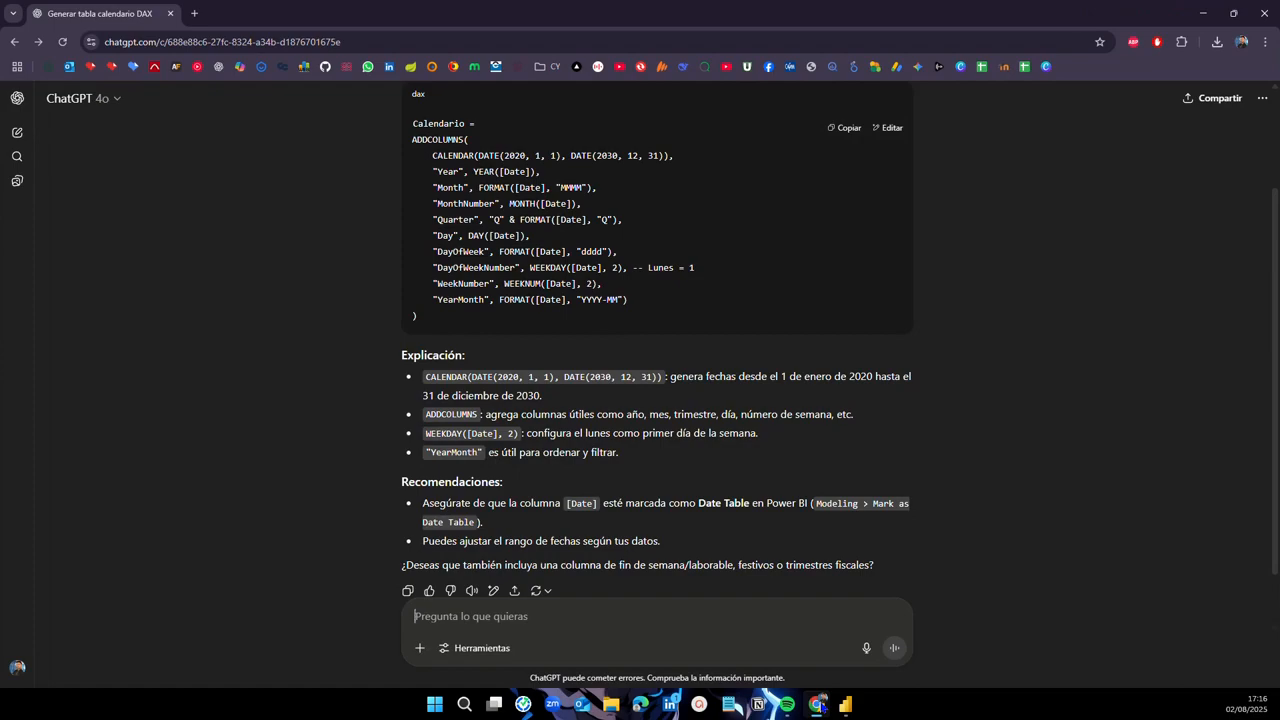
scroll(493, 251, "down", 2)
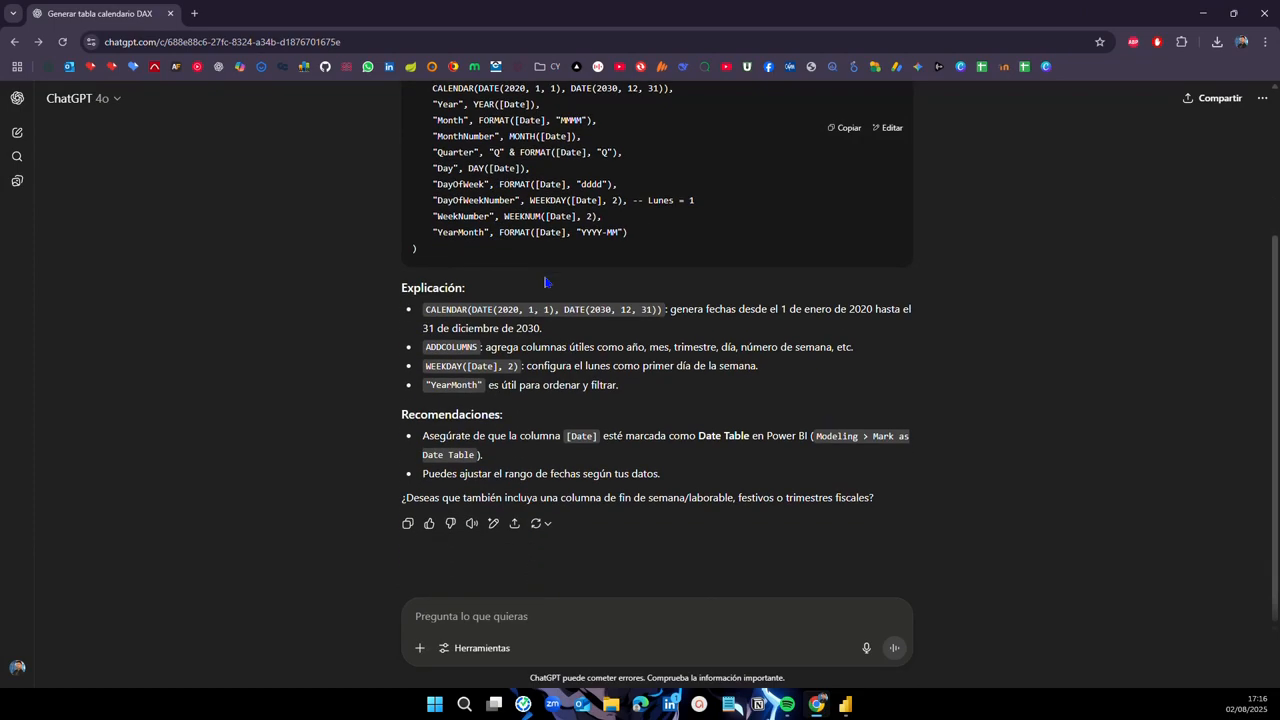
left_click(464, 611)
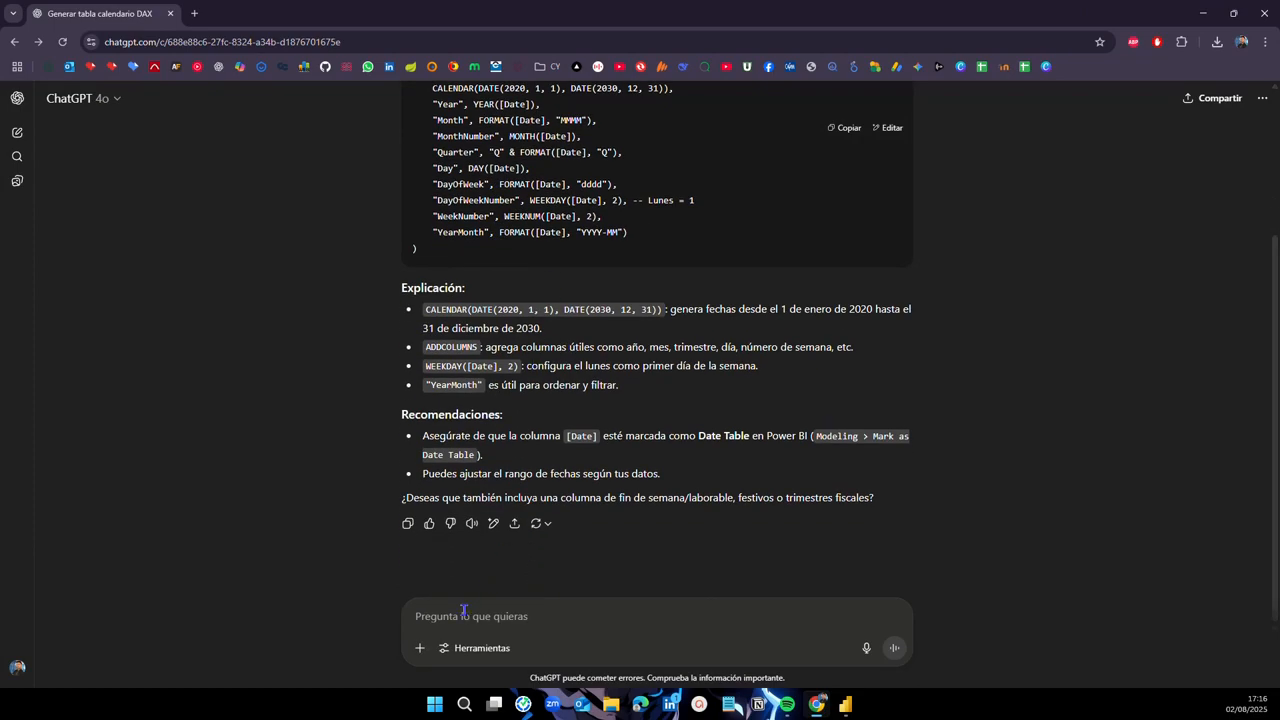
scroll(470, 527, "up", 1)
scroll(470, 525, "down", 1)
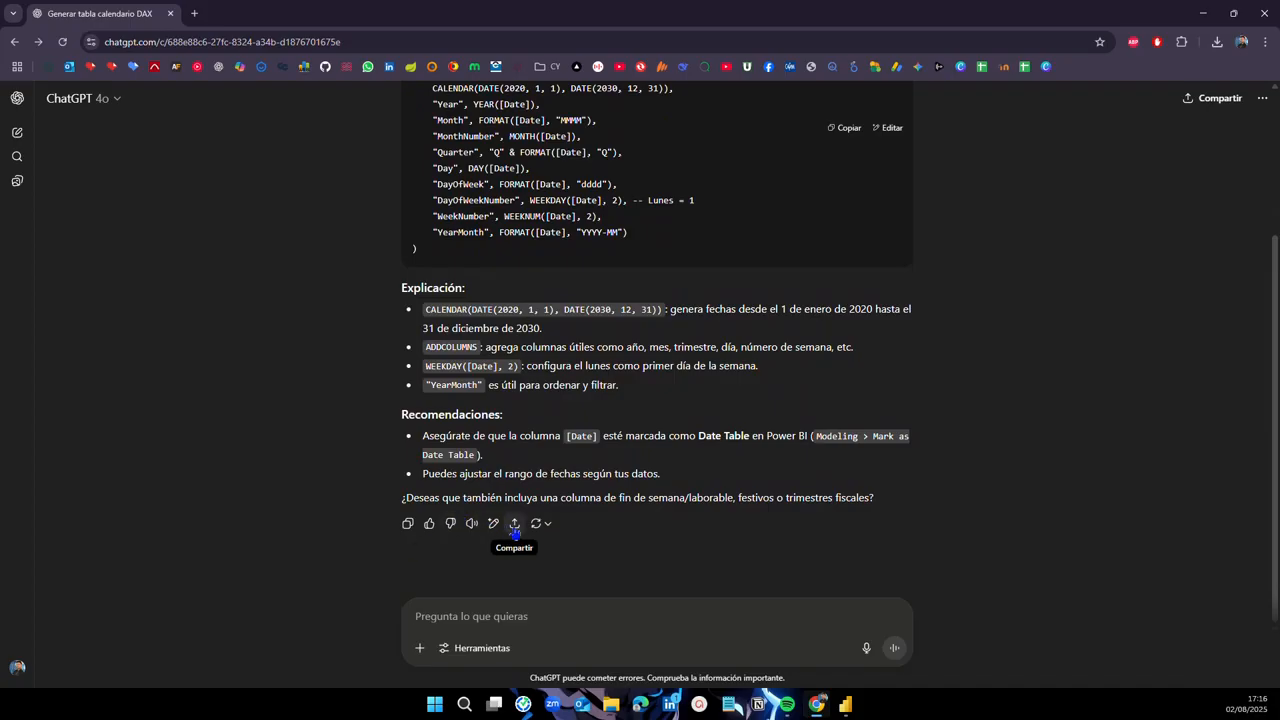
Step: Show the Ventas table's data in Table view
left_click(845, 704)
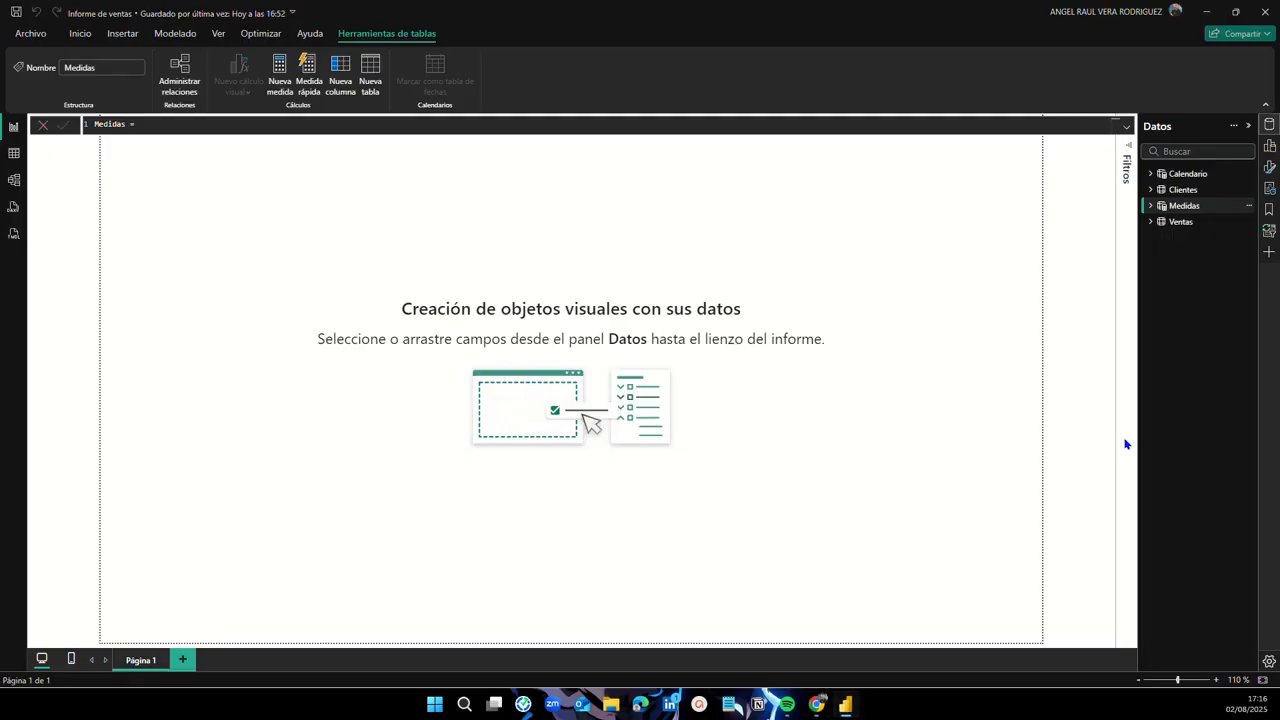
left_click(1126, 127)
left_click(1126, 127)
left_click(14, 158)
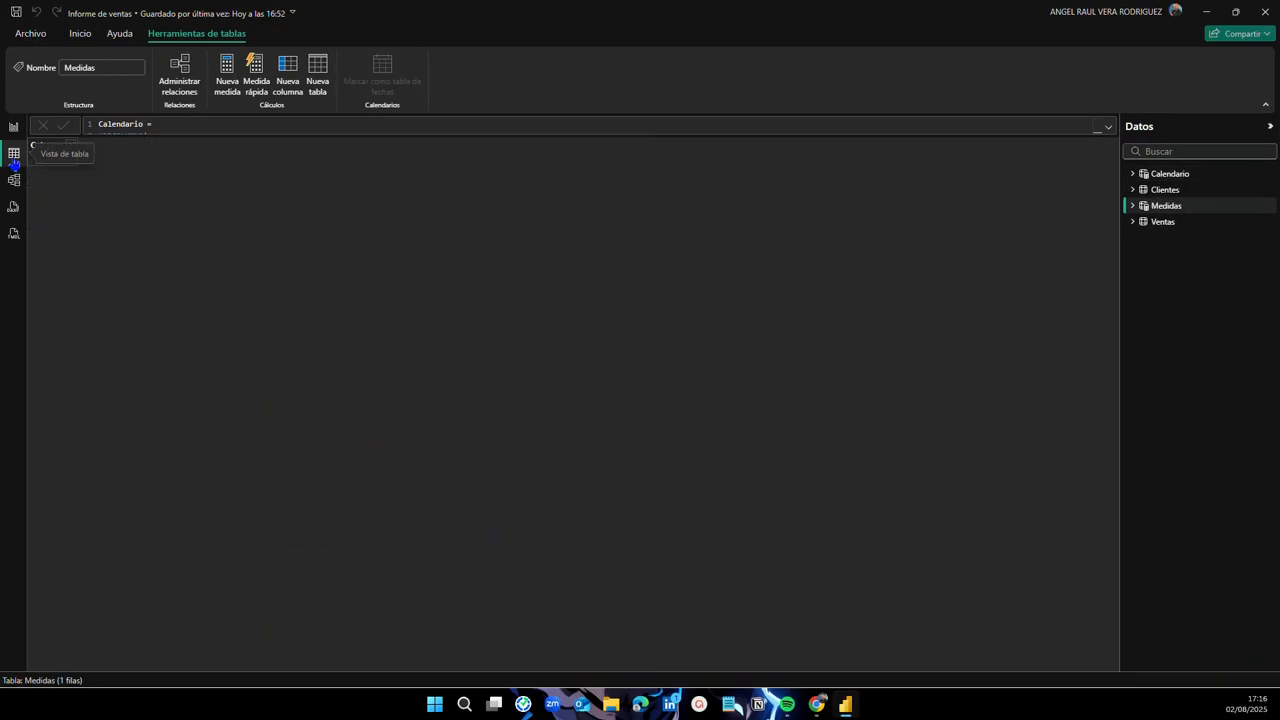
left_click(1176, 224)
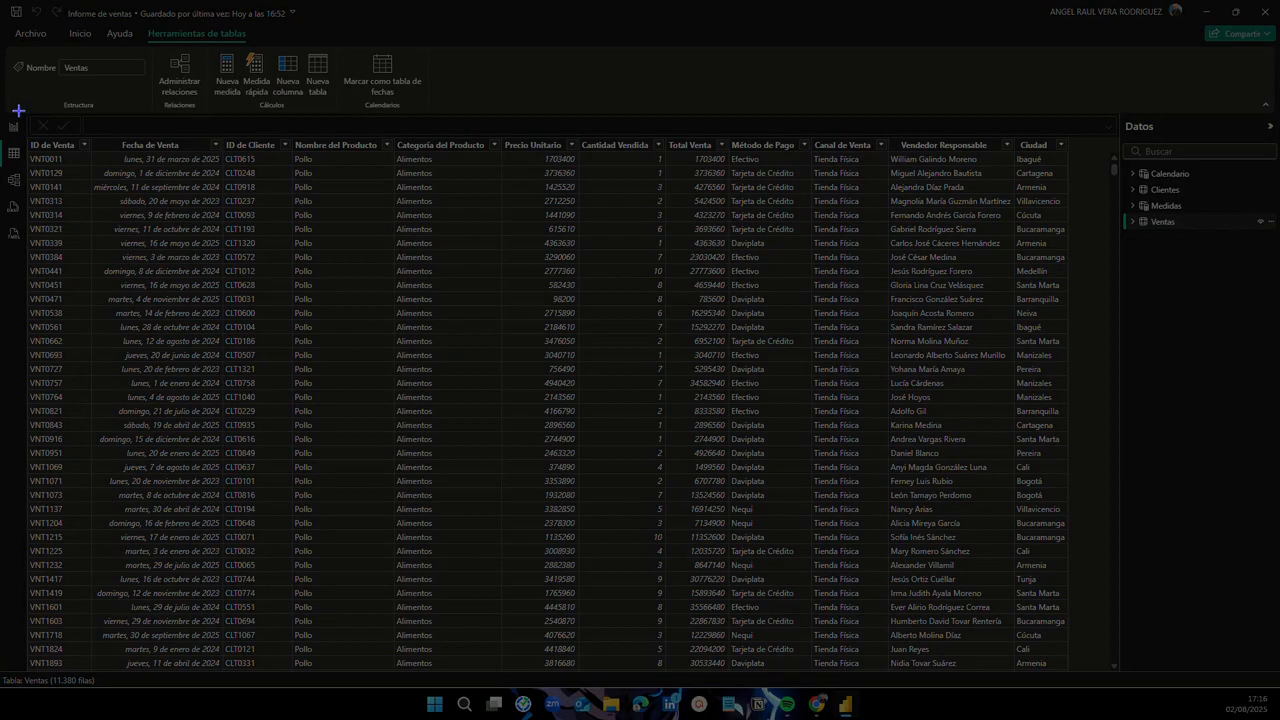
Step: Snip a screenshot of the Ventas table's first rows and switch back to ChatGPT
left_click_drag(18, 110, 1115, 305)
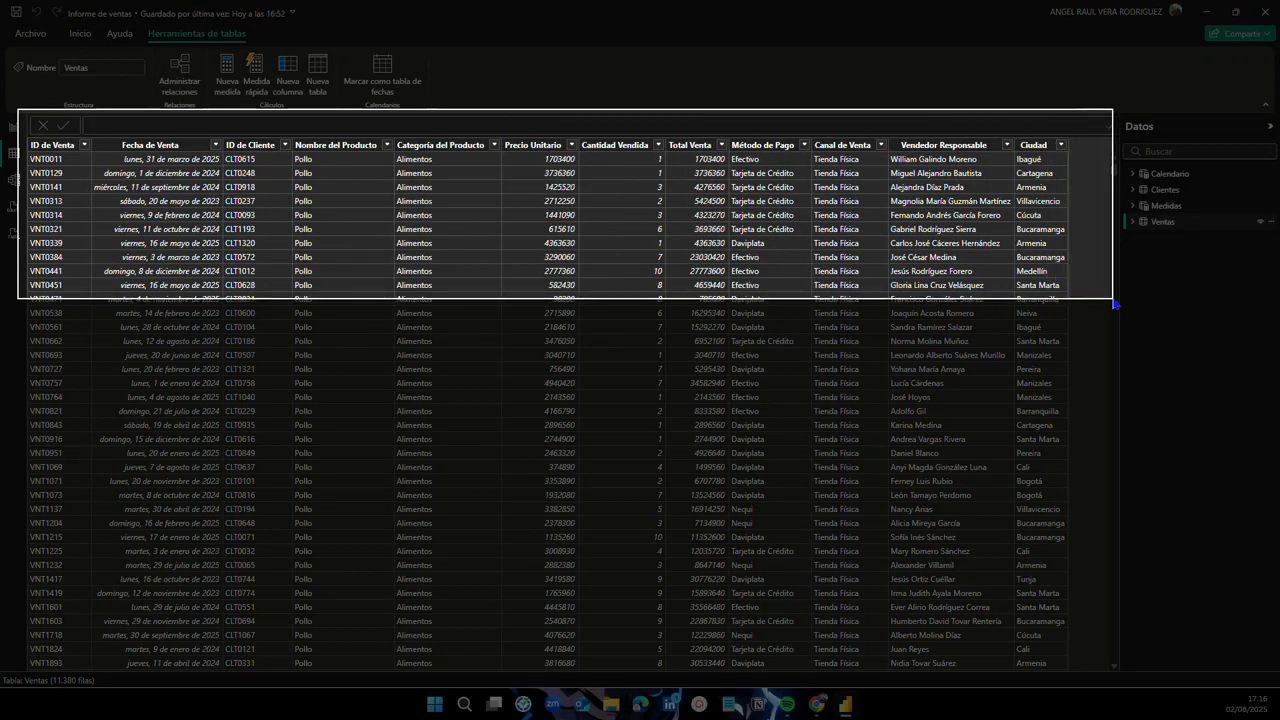
left_click_drag(1115, 304, 1115, 308)
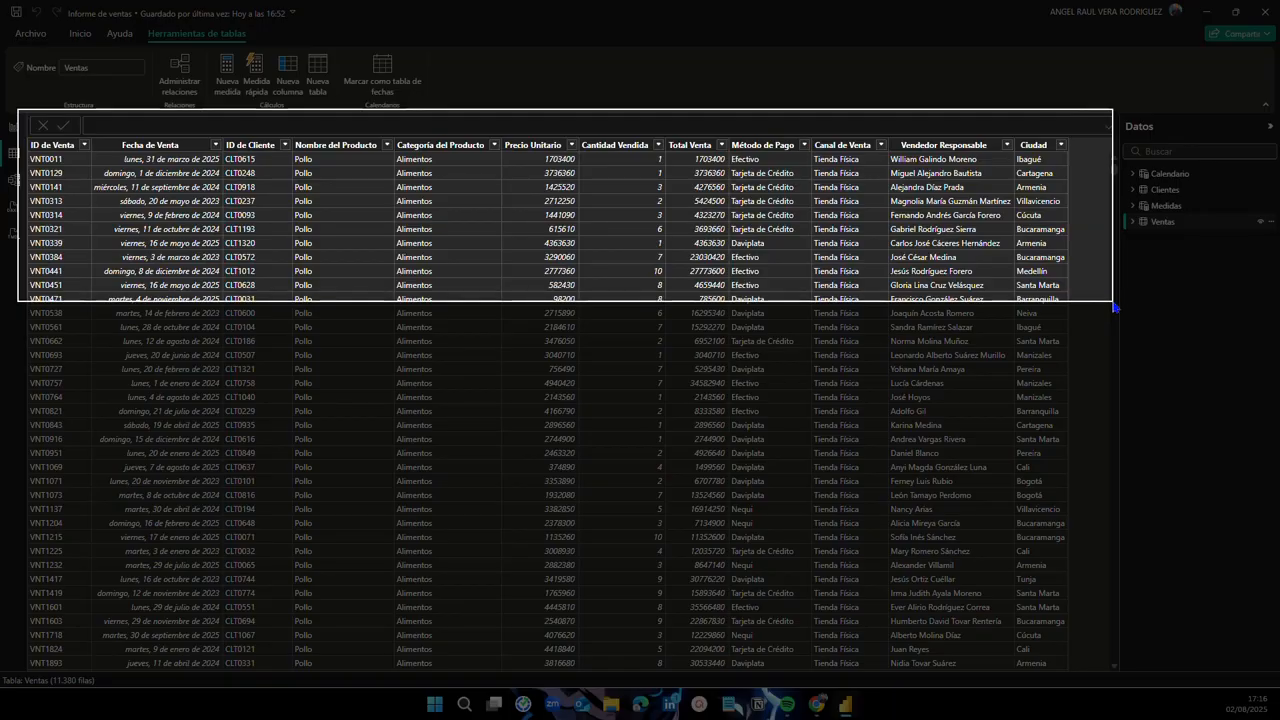
left_click_drag(1115, 308, 1115, 308)
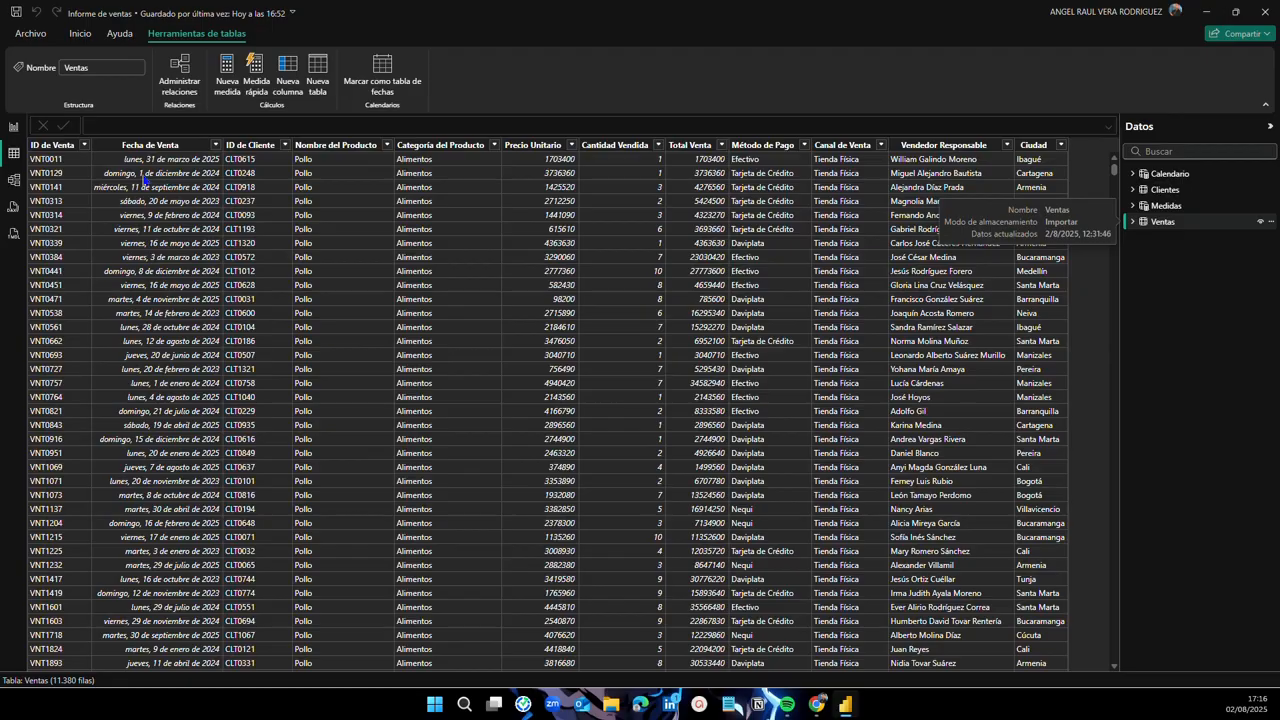
key("alt+Tab")
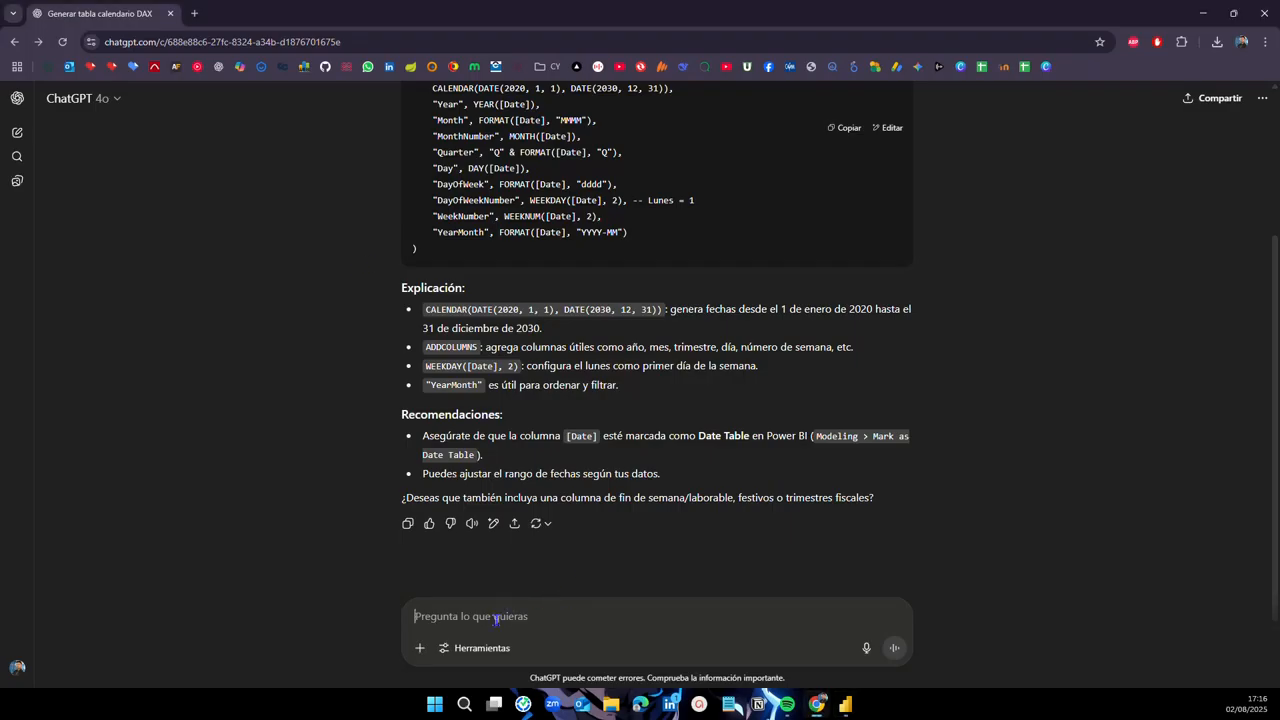
Step: Paste the Ventas screenshot and draft 'Quiero crear 3 medidas DAX:' with '1. Calcular el total de las ventas'
key("ctrl+v")
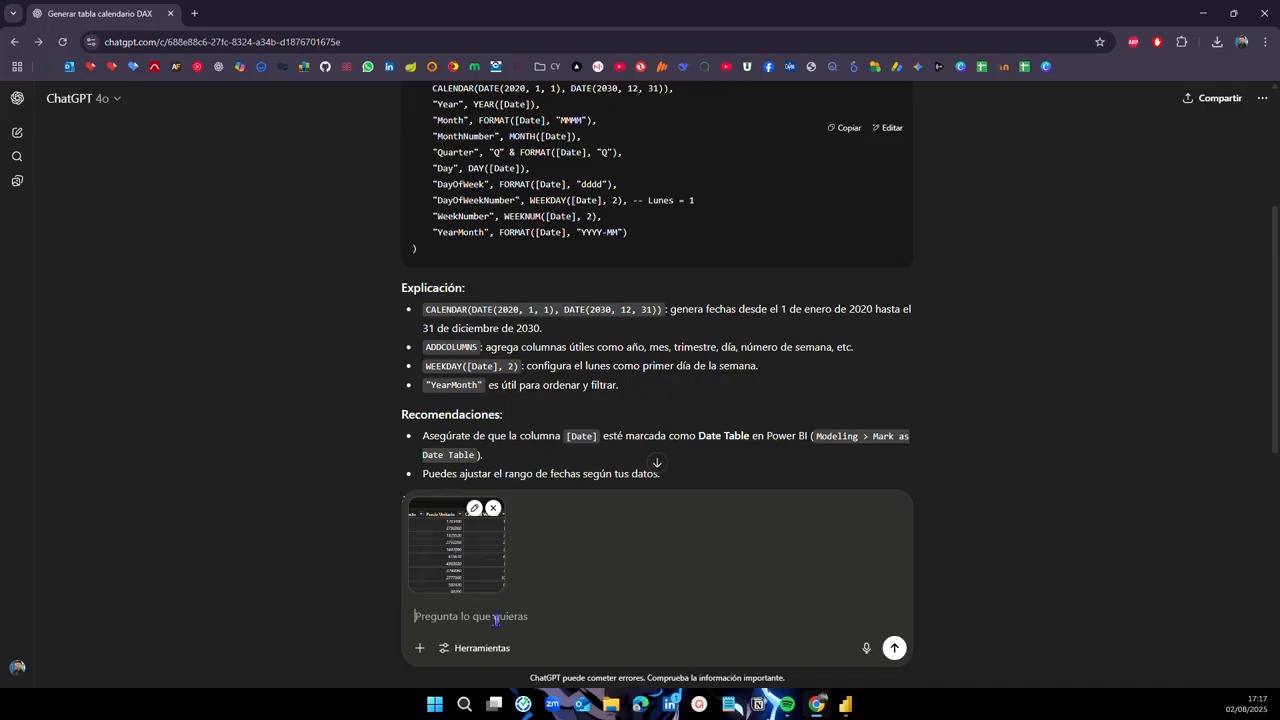
type("Quiero crea")
type("r 4 medidas DAX")
type(",")
key("BackSpace")
key("BackSpace")
key("BackSpace")
key("BackSpace")
key("BackSpace")
key("BackSpace")
key("BackSpace")
key("BackSpace")
key("BackSpace")
key("BackSpace")
key("BackSpace")
key("BackSpace")
key("BackSpace")
key("BackSpace")
type("3 medidas DAX")
key("BackSpace")
type("X:")
key("shift+Return")
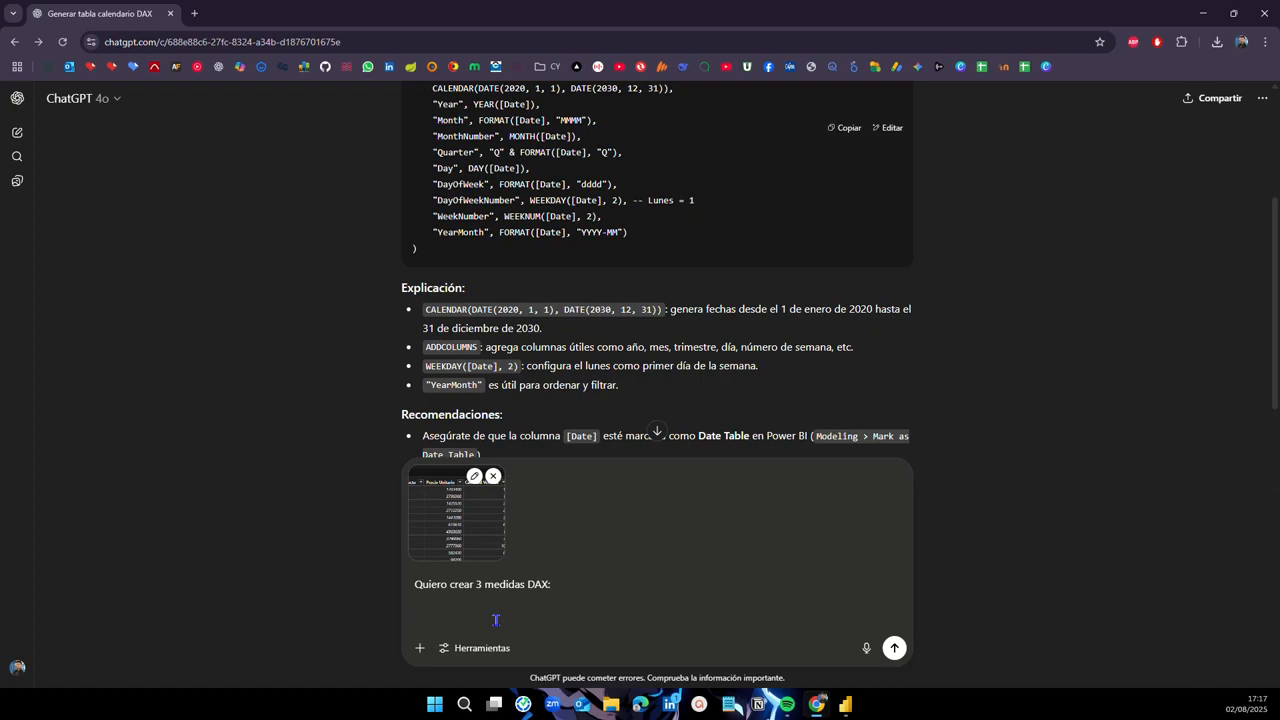
type("1. Calcular el total de las vent")
key("BackSpace")
Step: Add requests 2 and 3: previous-year sales total and growth percentage between measures 1 and 2
type("ntas")
key("shift+Return")
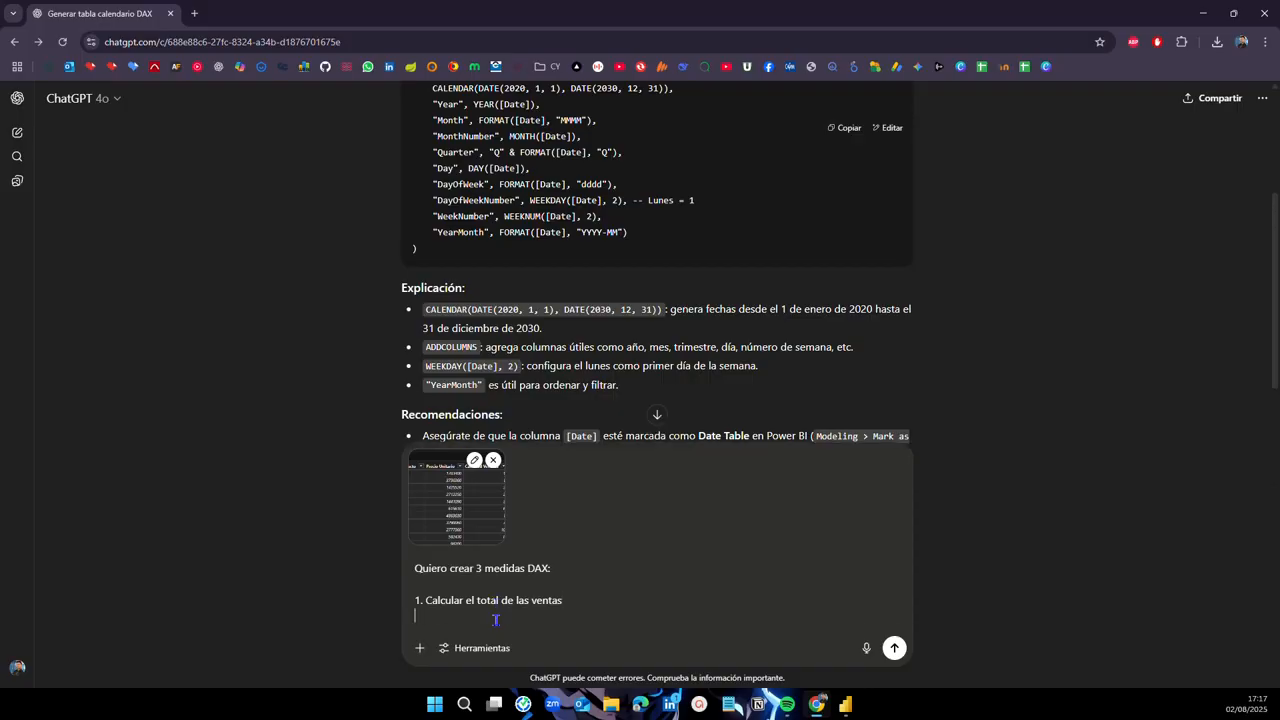
type("2. Calcular el total de las ventas del año anterior")
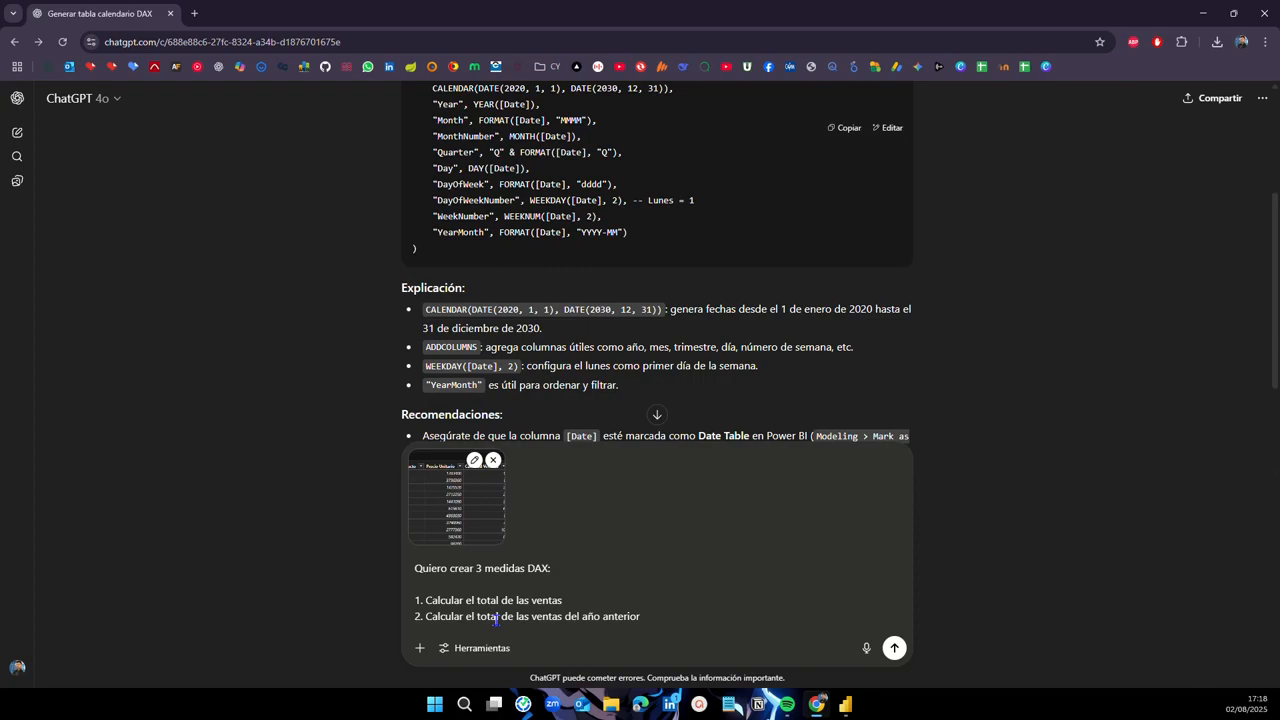
key("shift+Return")
type("3.")
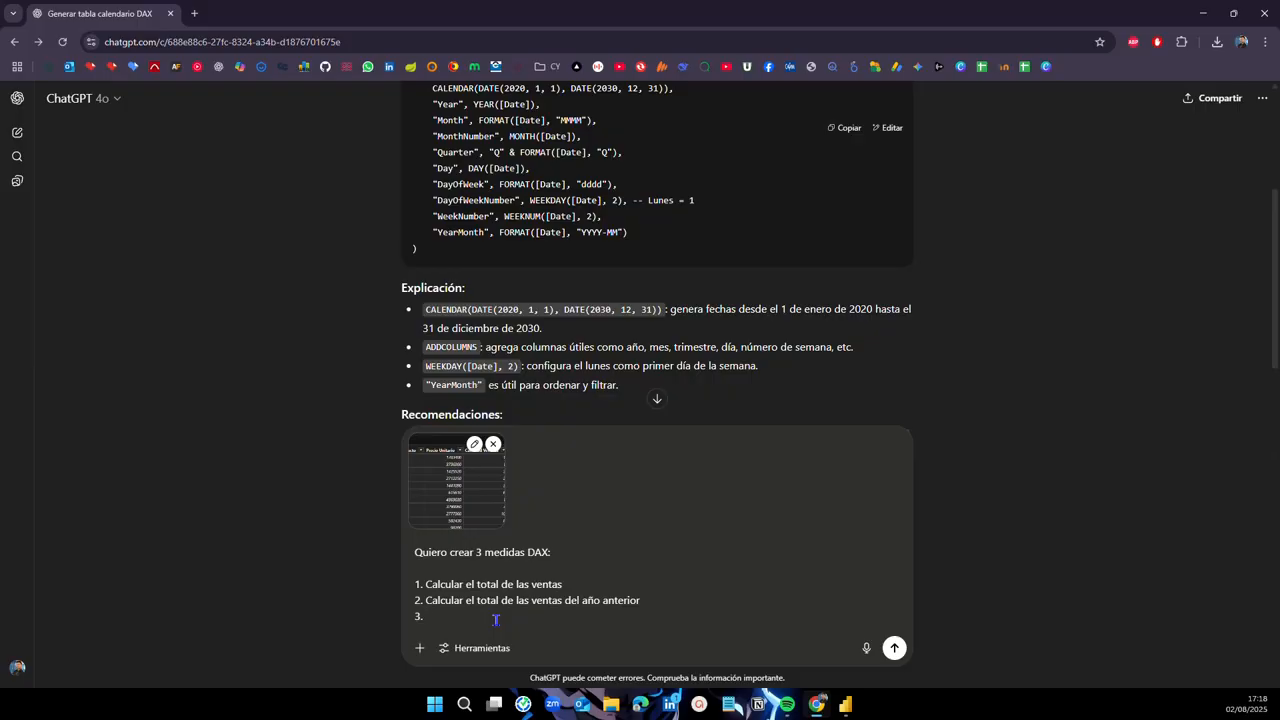
type("Cau")
key("BackSpace")
type("cular el porcentaje de crecimiento entre la medida 1 ")
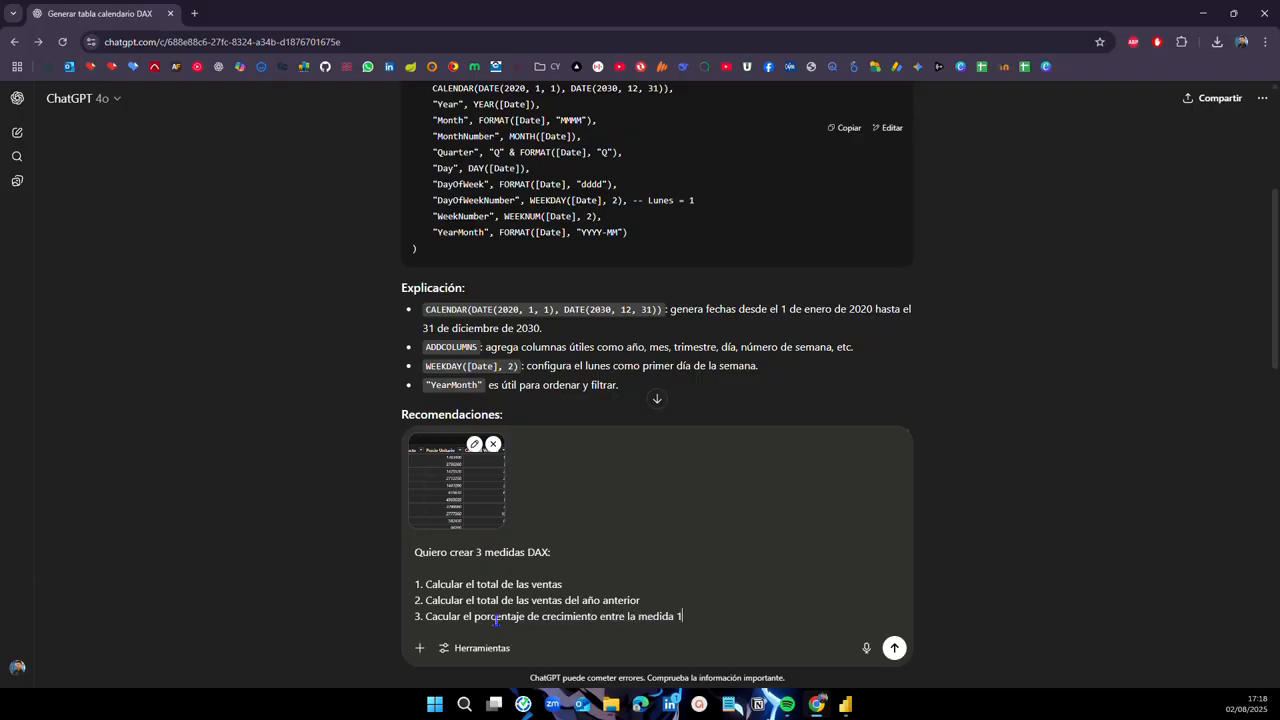
type("y la medida 2")
Step: Add the note 'Revisa la imagen para que tomes las variables correctas.' and send the message
key("shift+Return")
key("shift+Return")
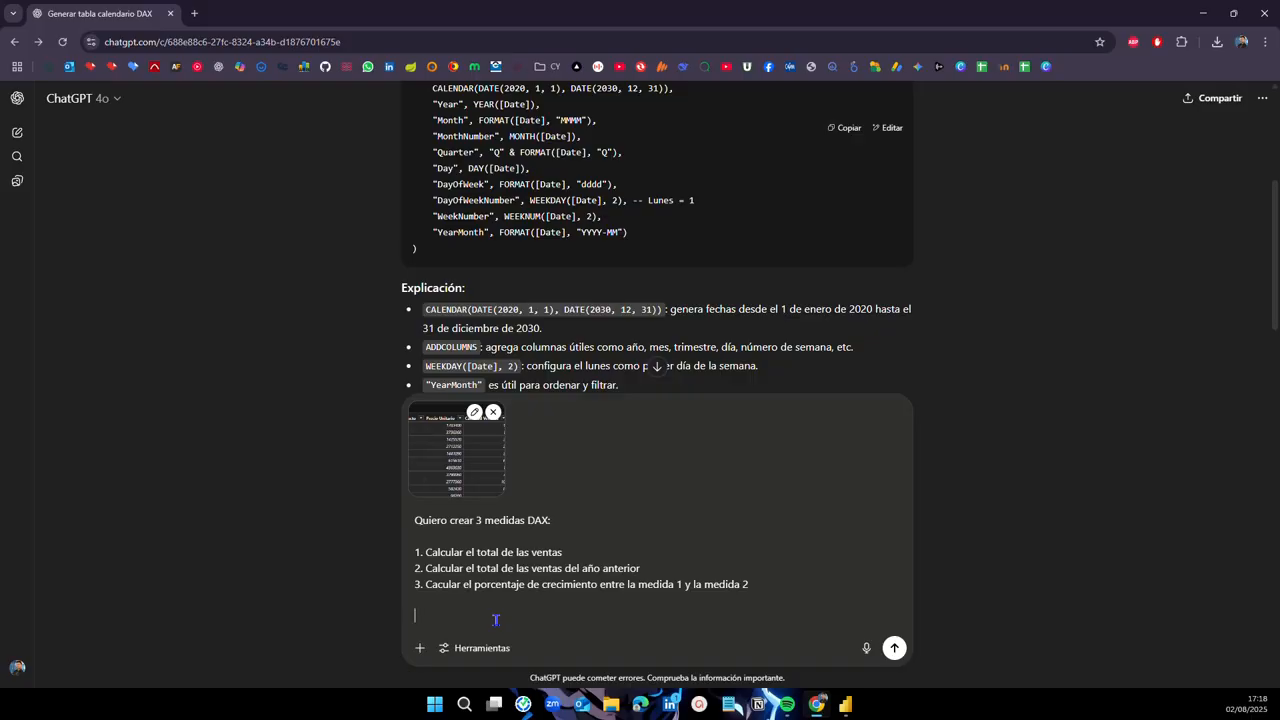
type("Revisa la imagen para que tomes las variables correctas")
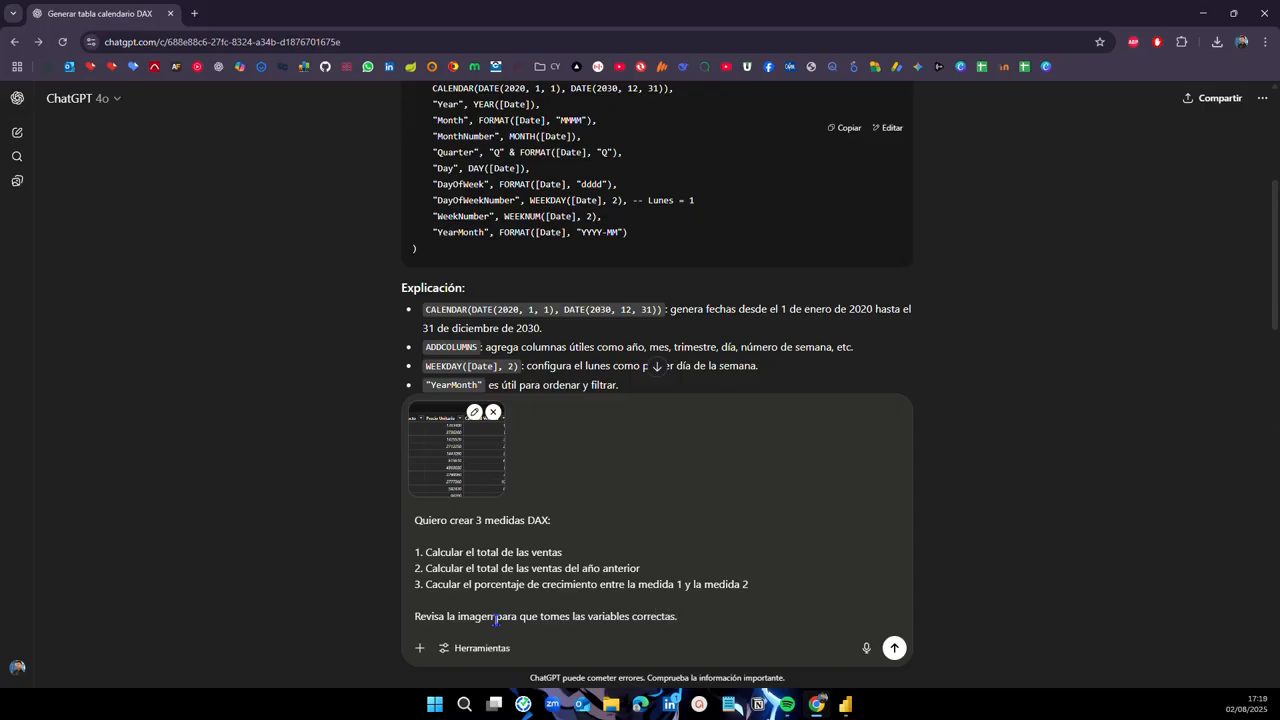
type(".")
key("Return")
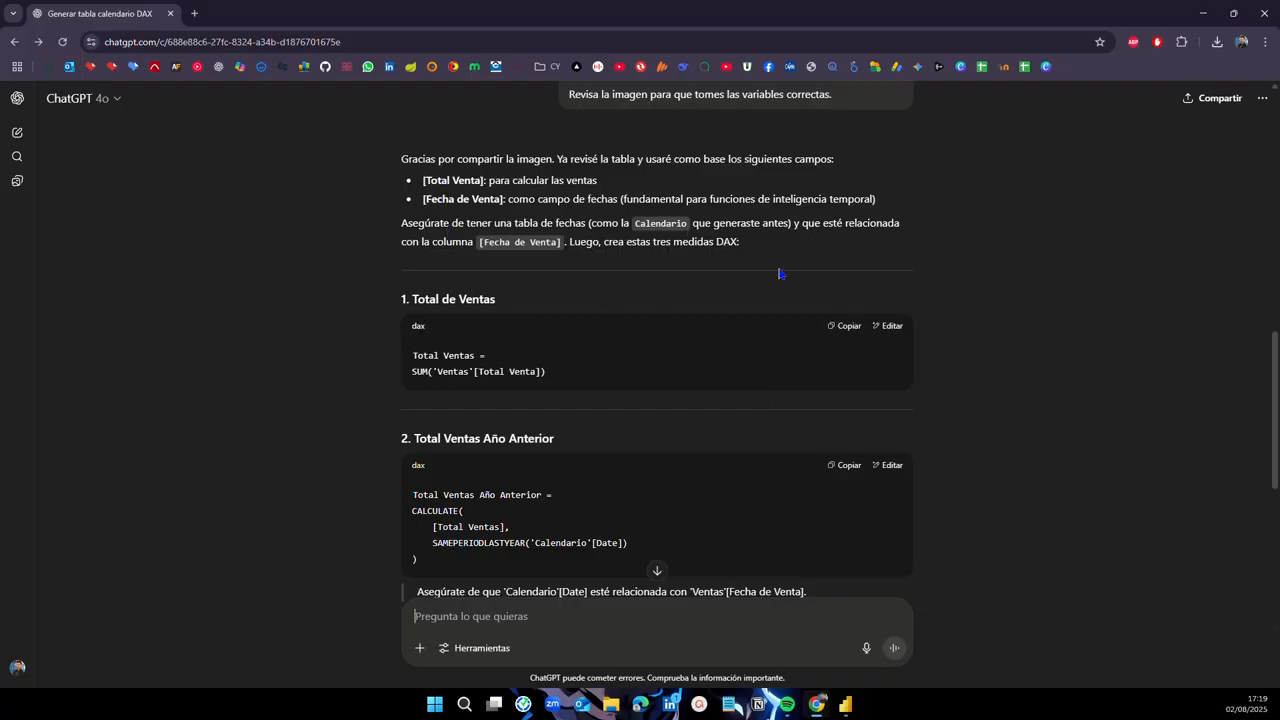
Step: Copy the Total Ventas measure code from ChatGPT's reply and return to Power BI
scroll(359, 311, "down", 3)
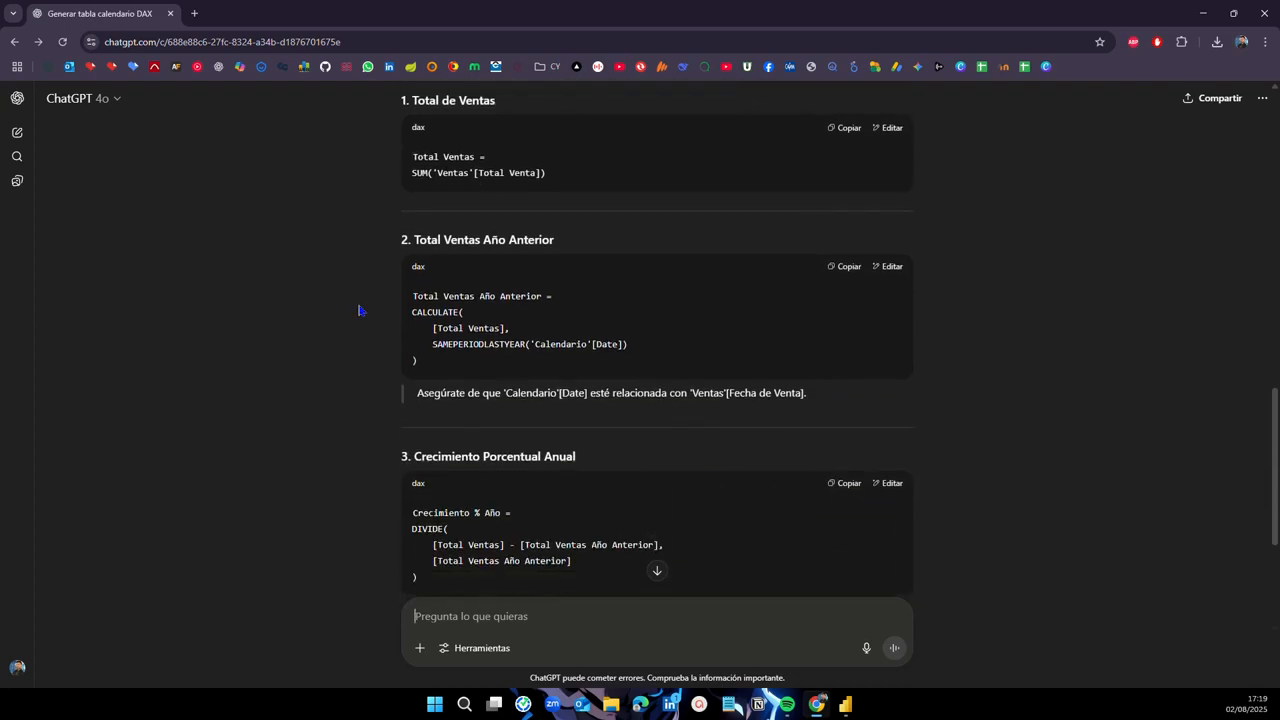
scroll(359, 311, "up", 1)
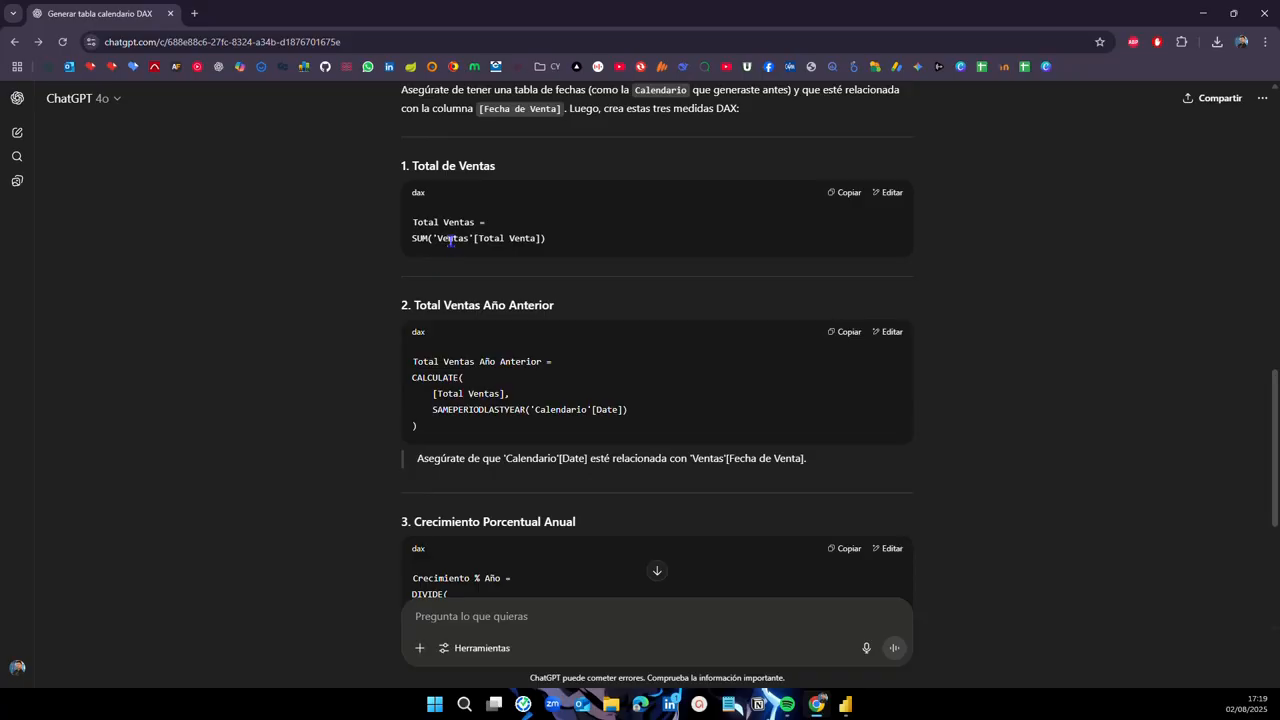
left_click(839, 200)
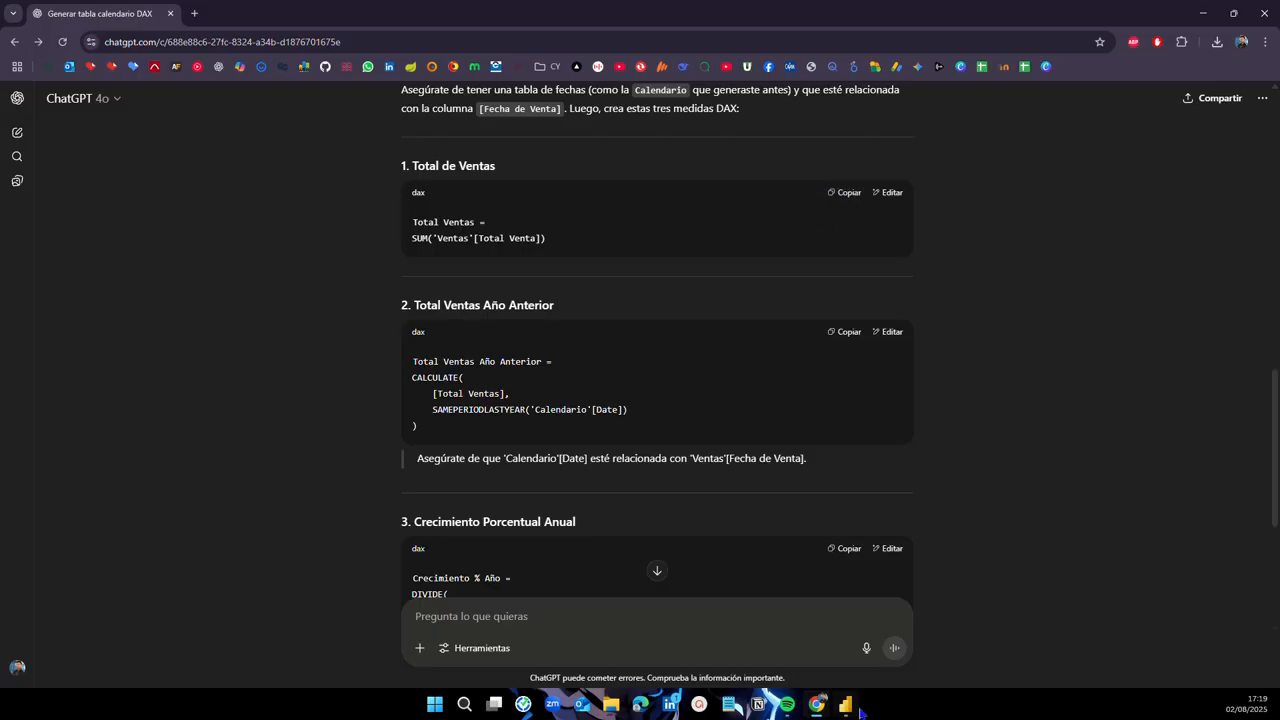
left_click(845, 704)
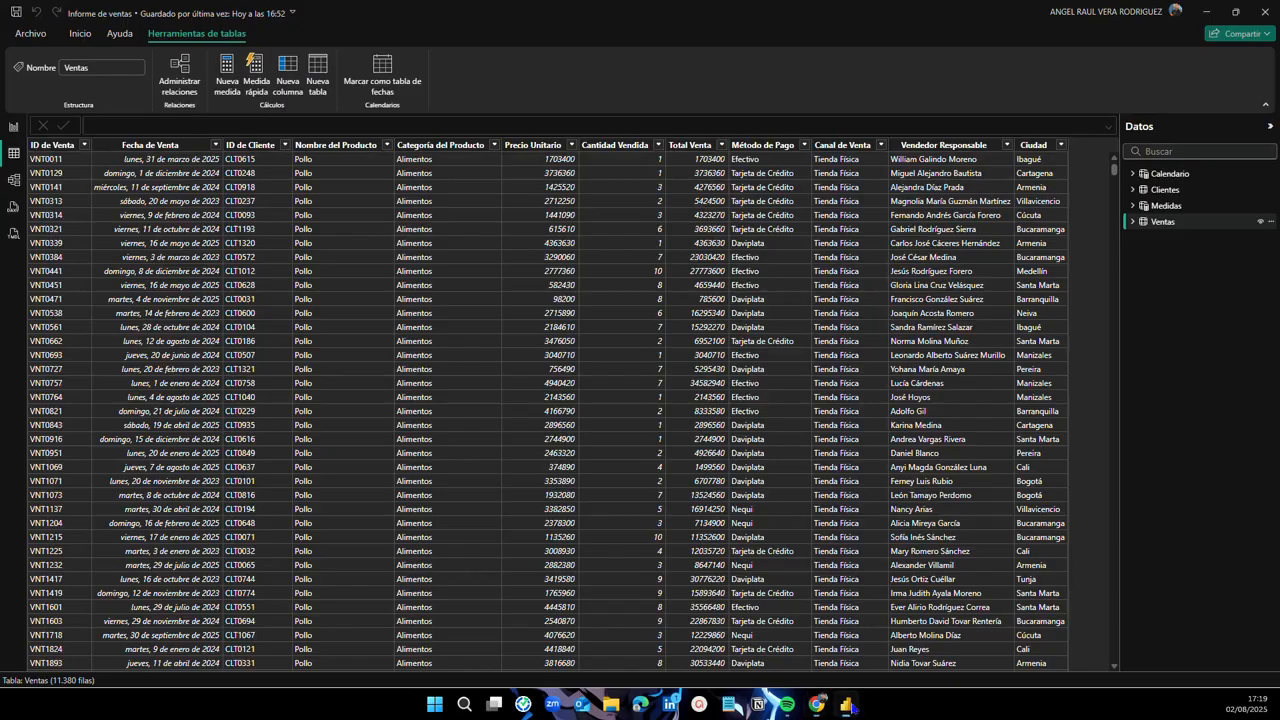
Step: Create a new measure in the Medidas table with the formula bar enlarged
left_click(14, 128)
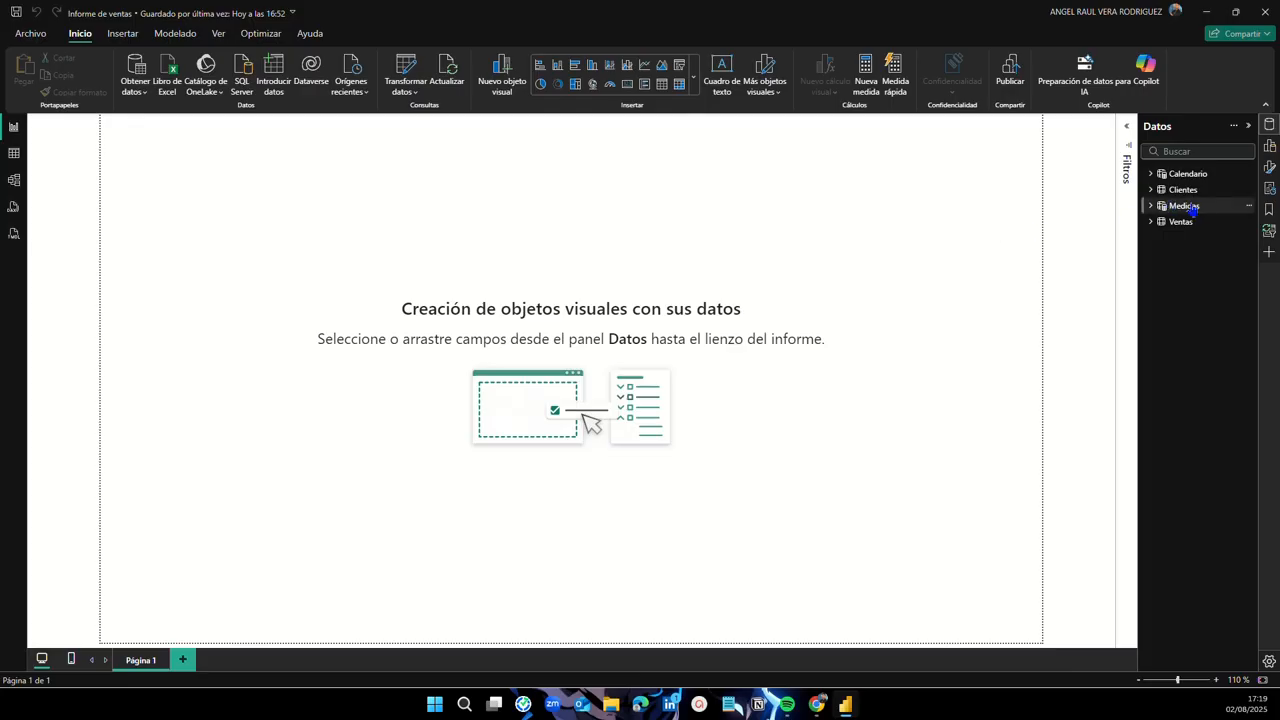
left_click(1250, 208)
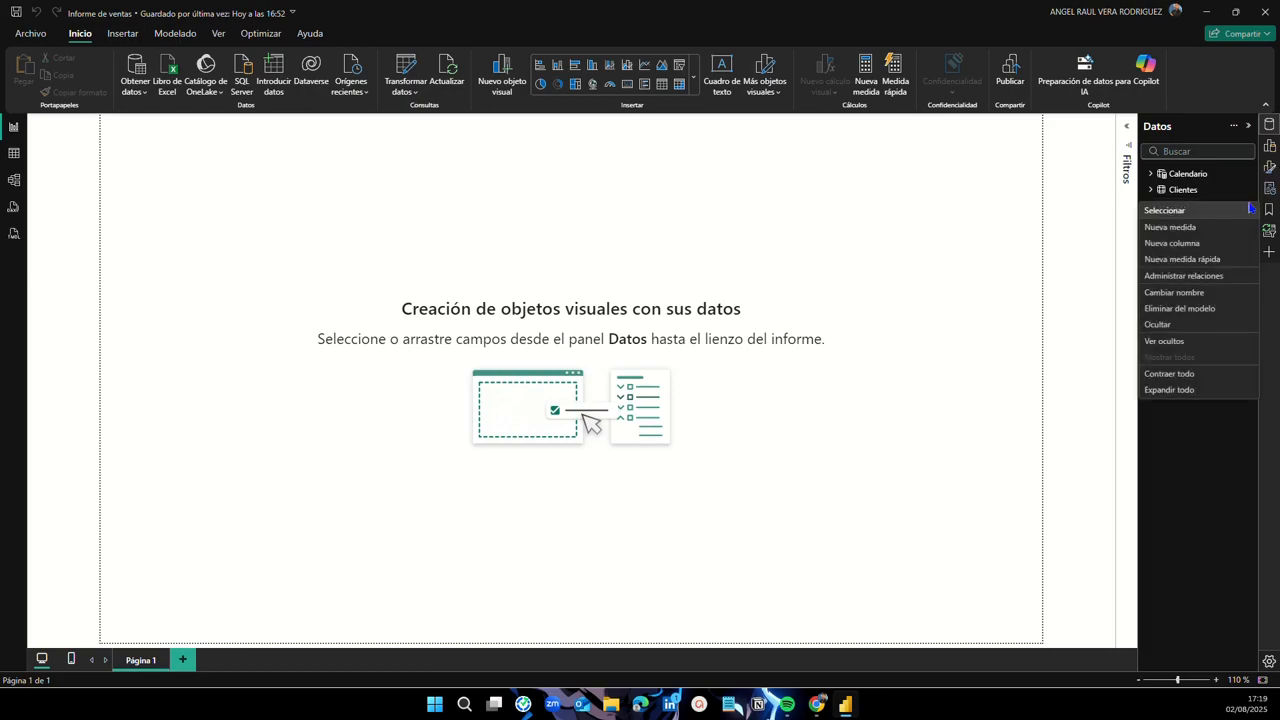
left_click(1206, 232)
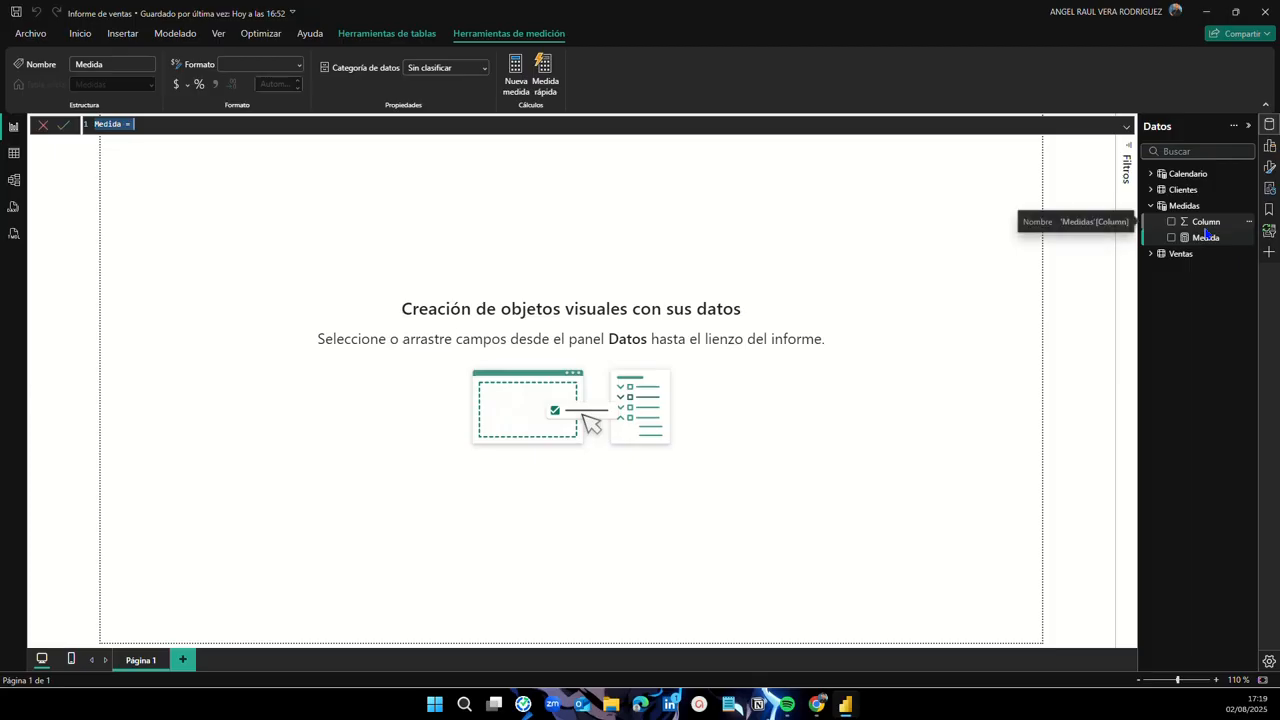
left_click(1127, 130)
Step: Replace the placeholder with the pasted Total Ventas = SUM('Ventas'[Total Venta]) formula and commit it
left_click_drag(161, 130, 88, 126)
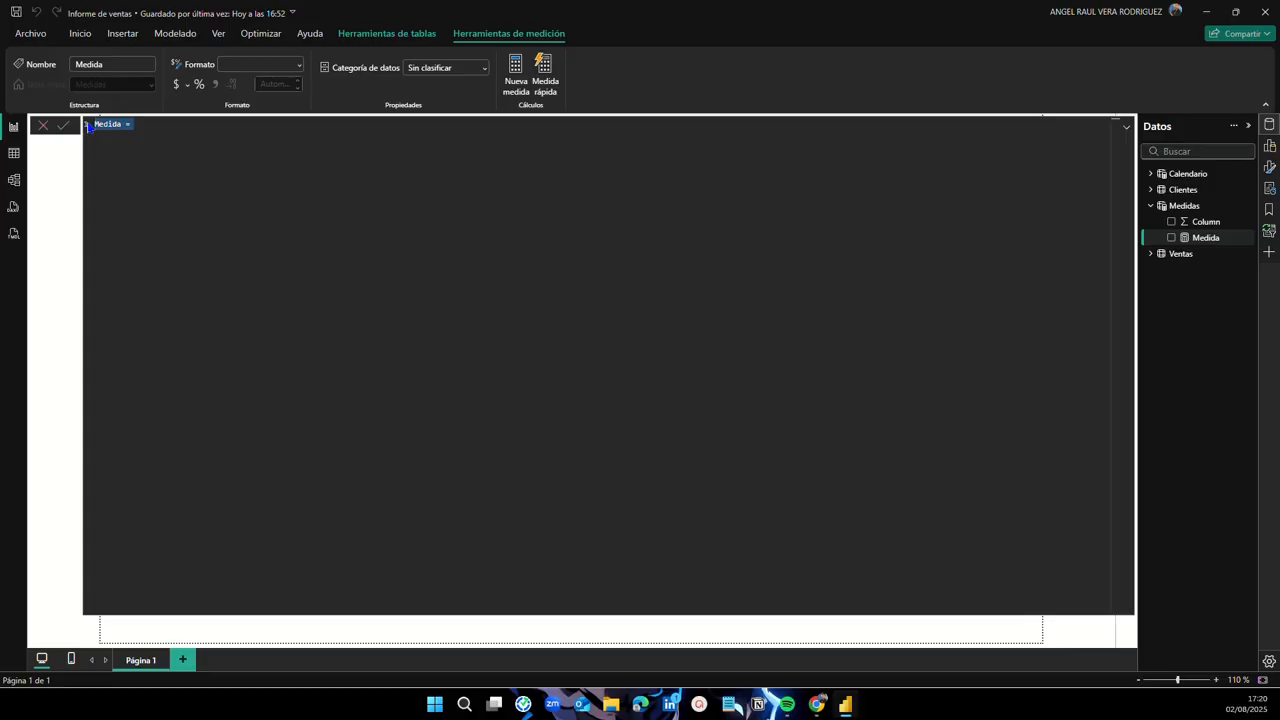
key("BackSpace")
key("ctrl+v")
key("BackSpace")
key("Return")
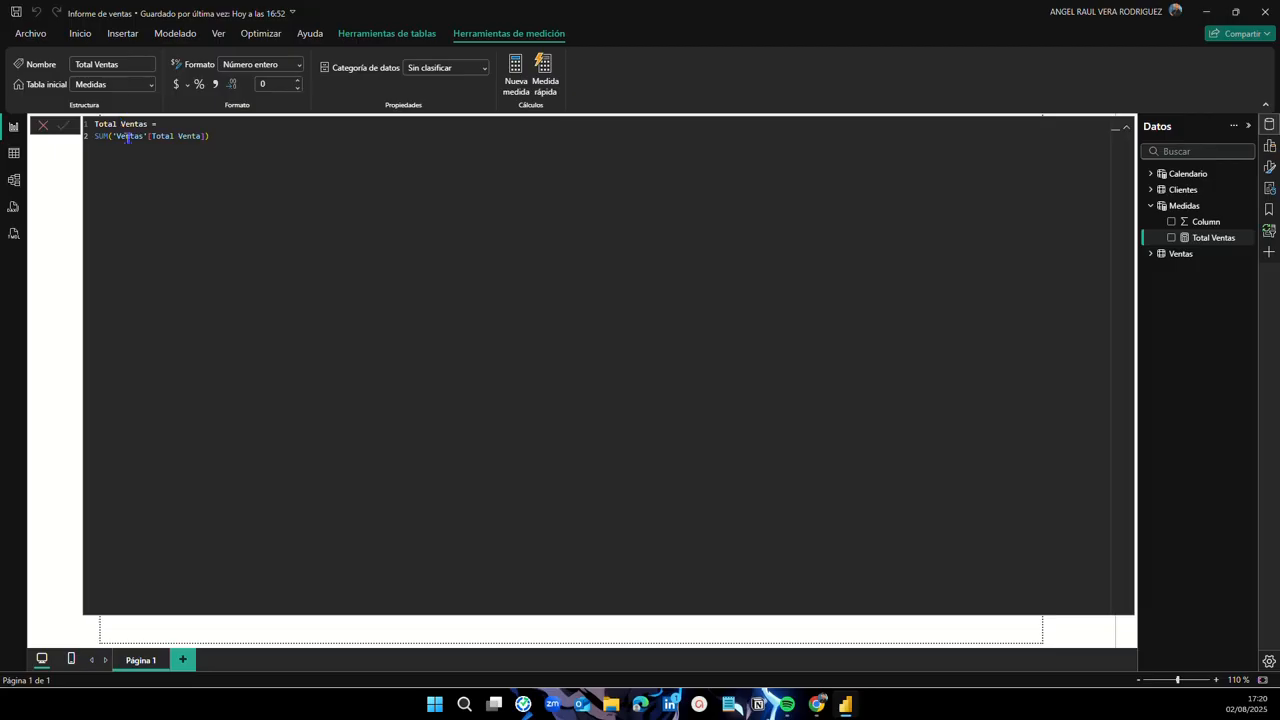
left_click(1126, 127)
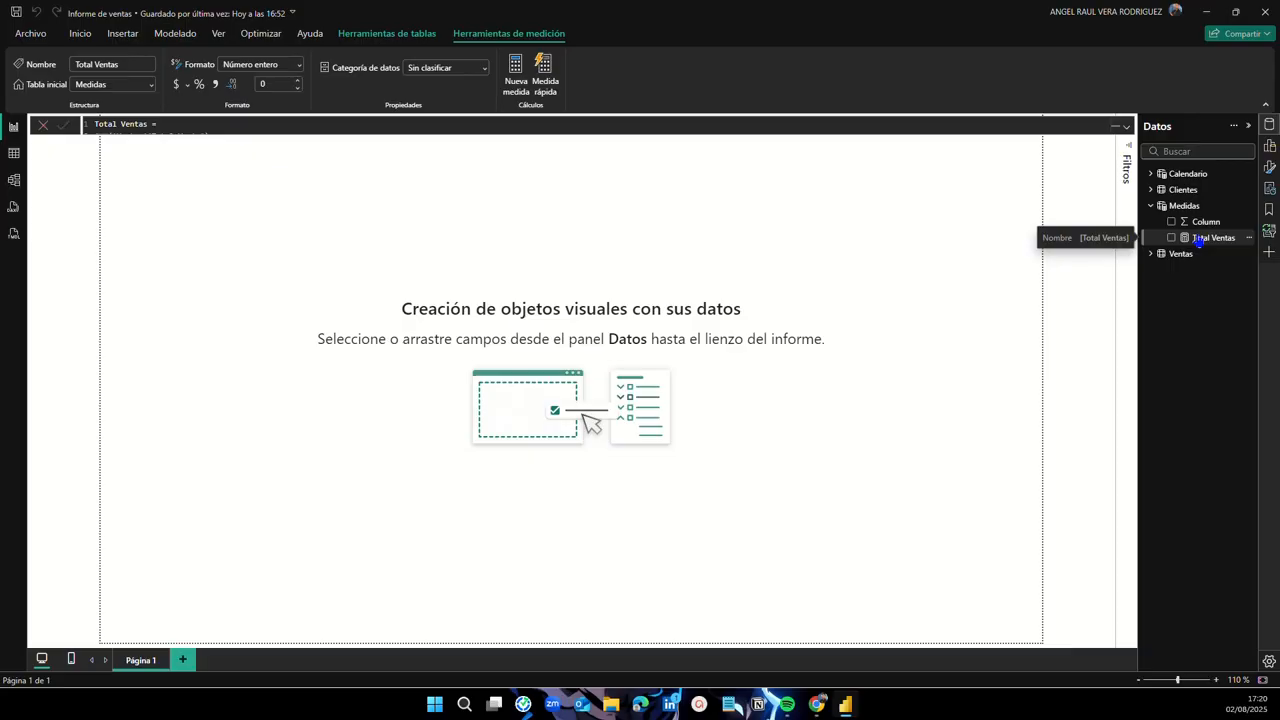
key("alt+Tab")
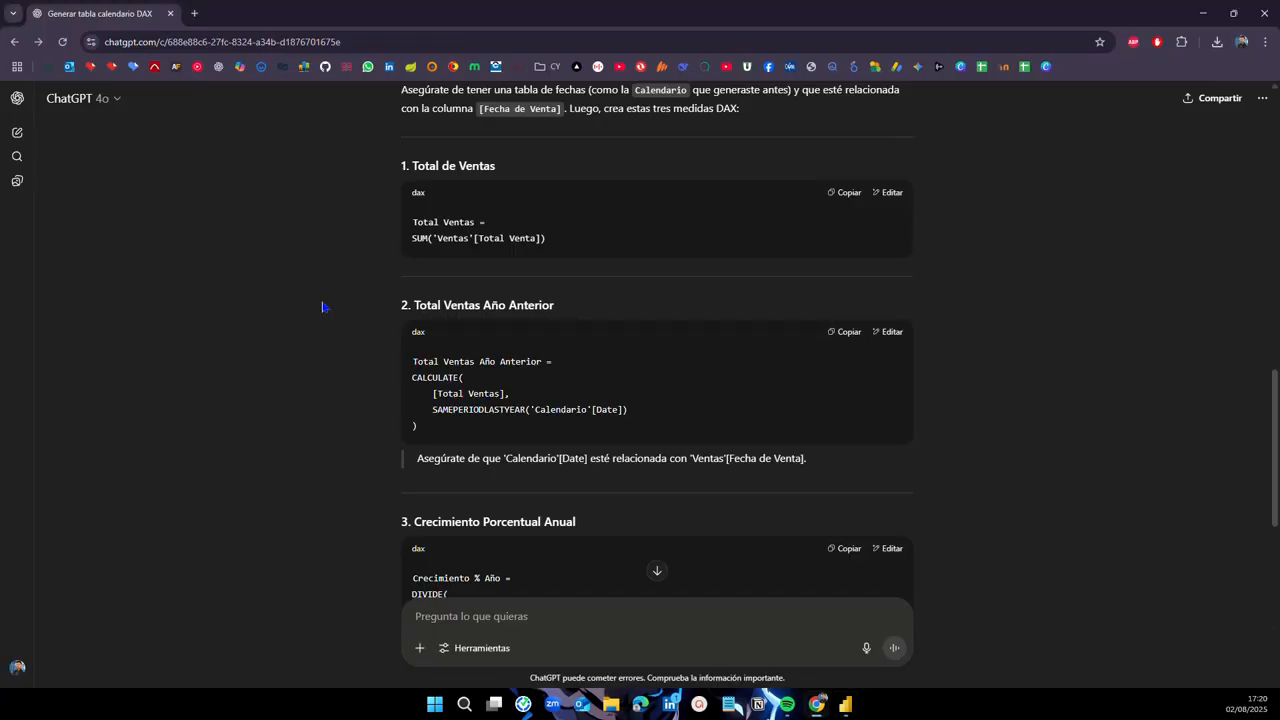
Step: Copy ChatGPT's Total Ventas Año Anterior measure code and switch back to Power BI
scroll(320, 308, "down", 1)
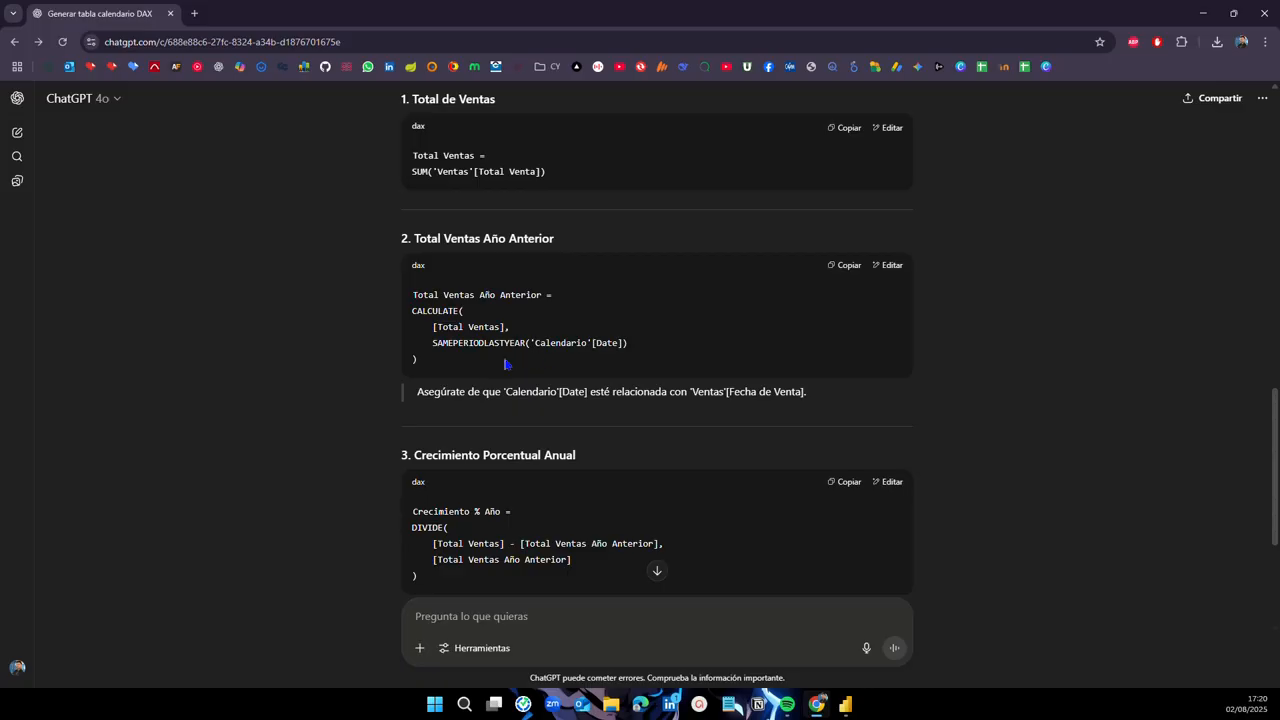
left_click(848, 268)
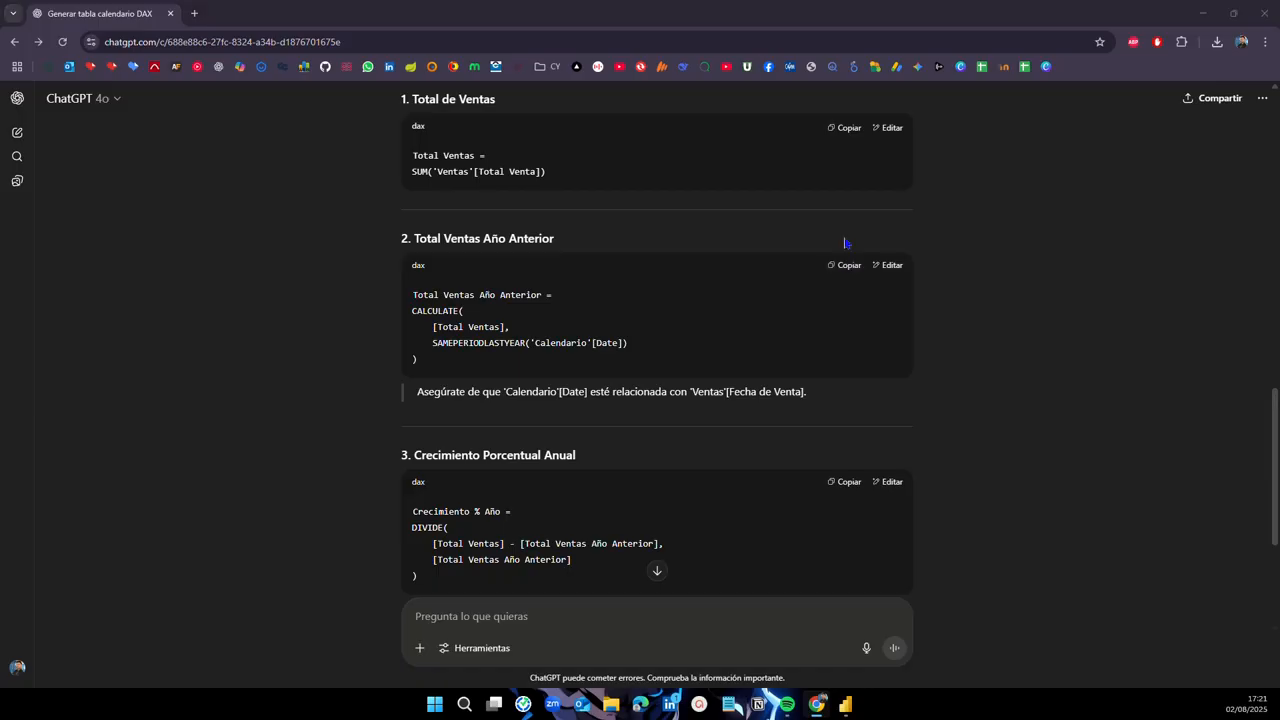
key("alt+Tab")
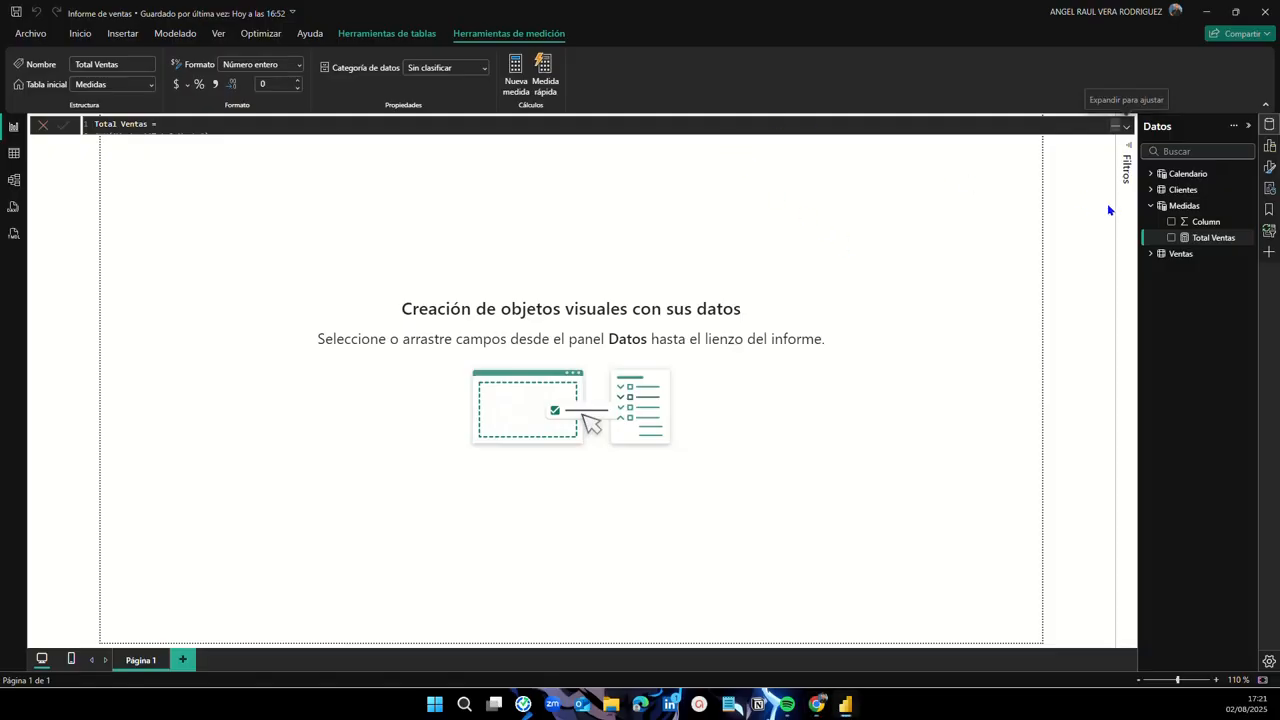
Step: Create the Total Ventas Año Anterior measure in Medidas from the pasted SAMEPERIODLASTYEAR formula, adding the missing comma
left_click(1251, 208)
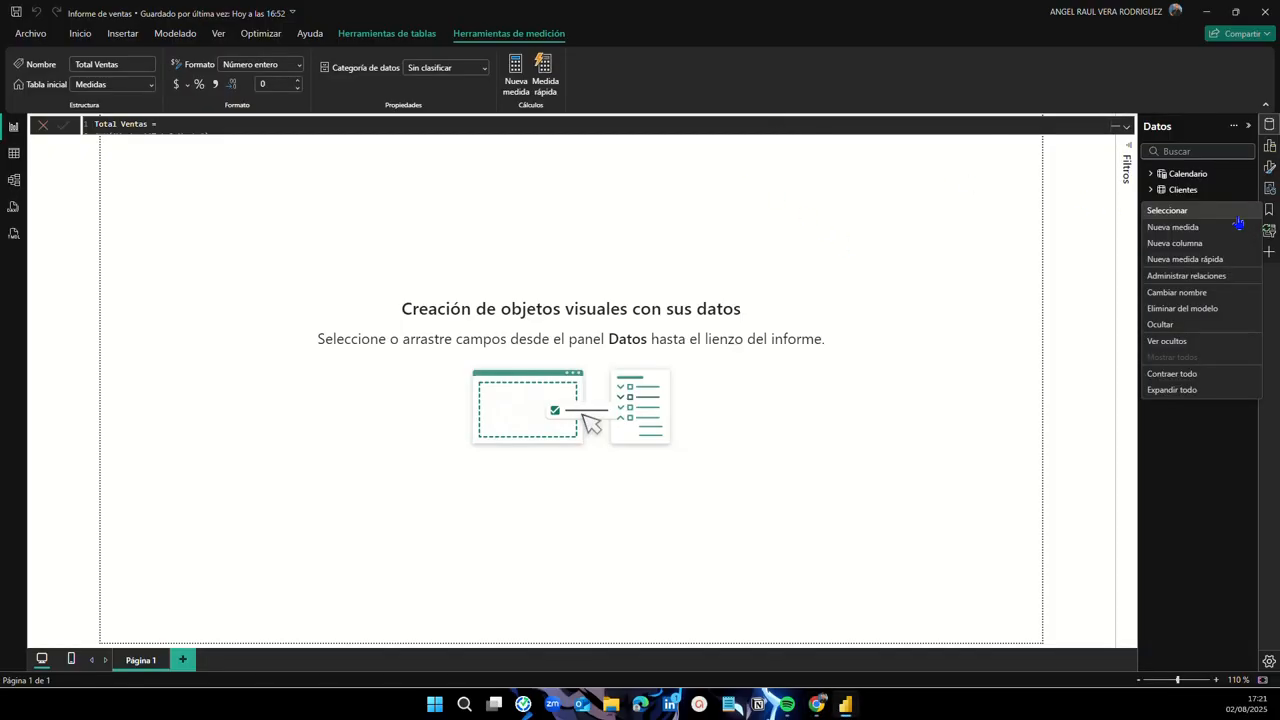
left_click(1228, 237)
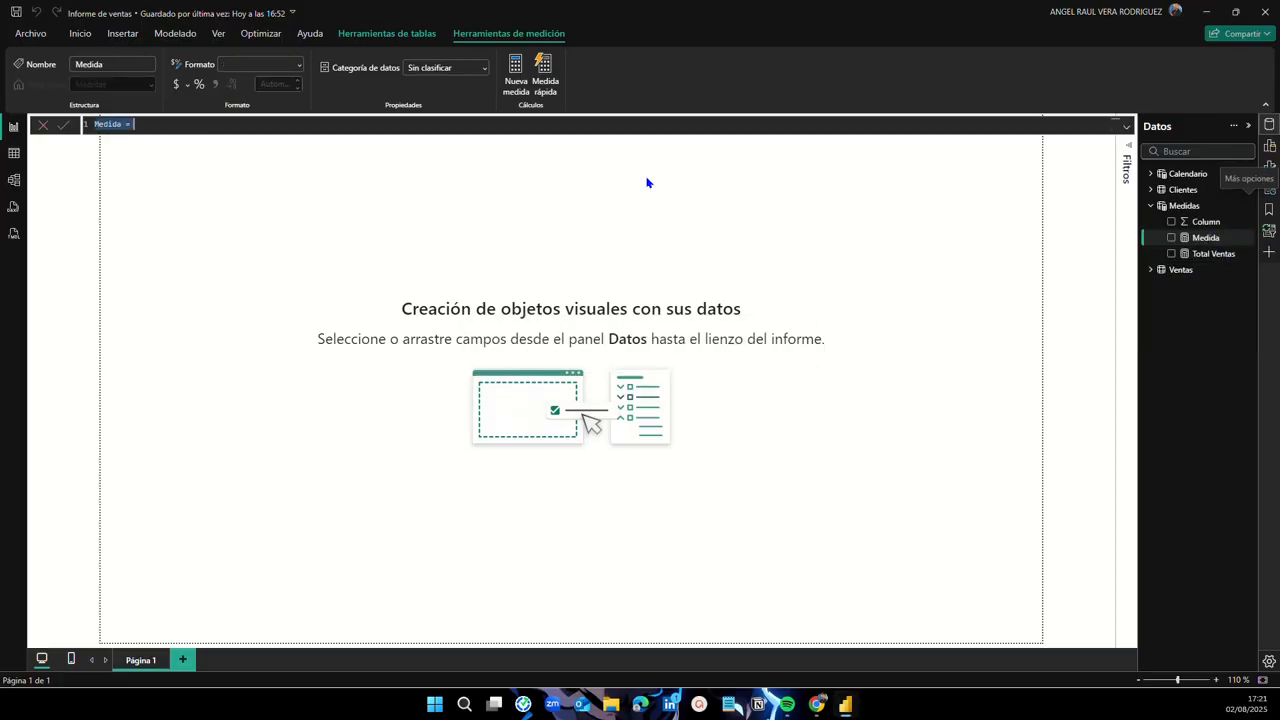
key("BackSpace")
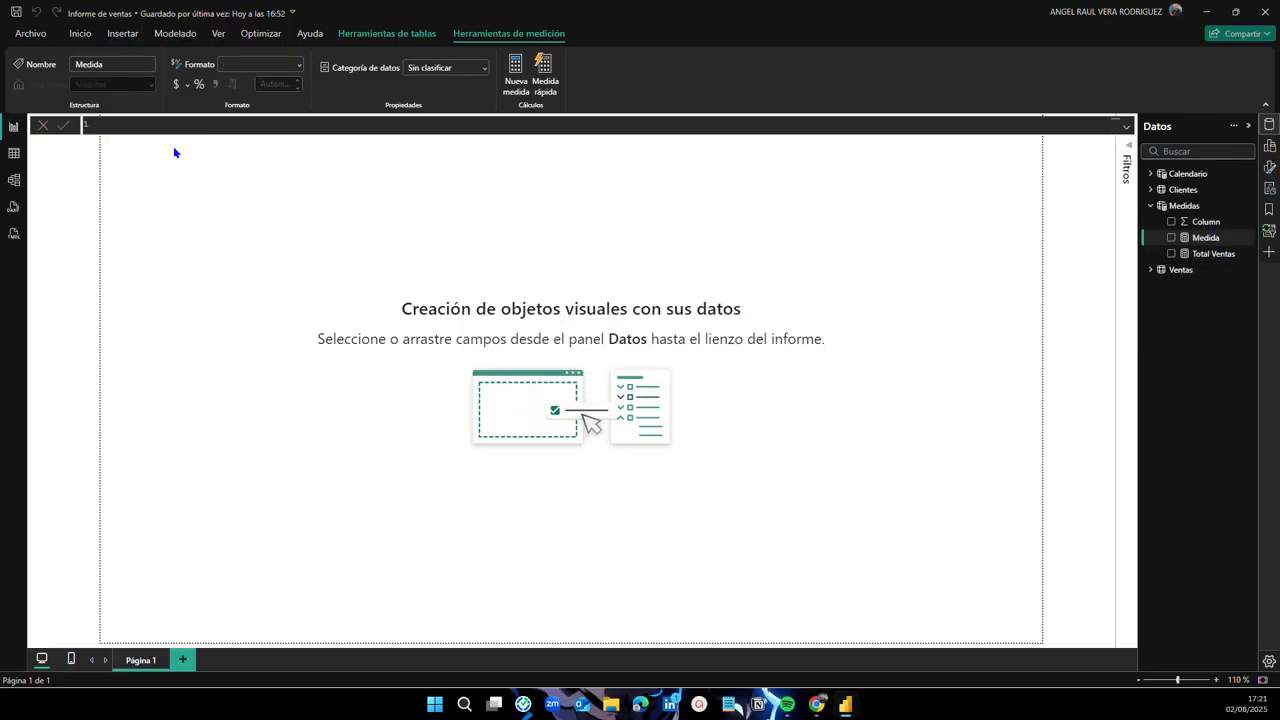
key("ctrl+v")
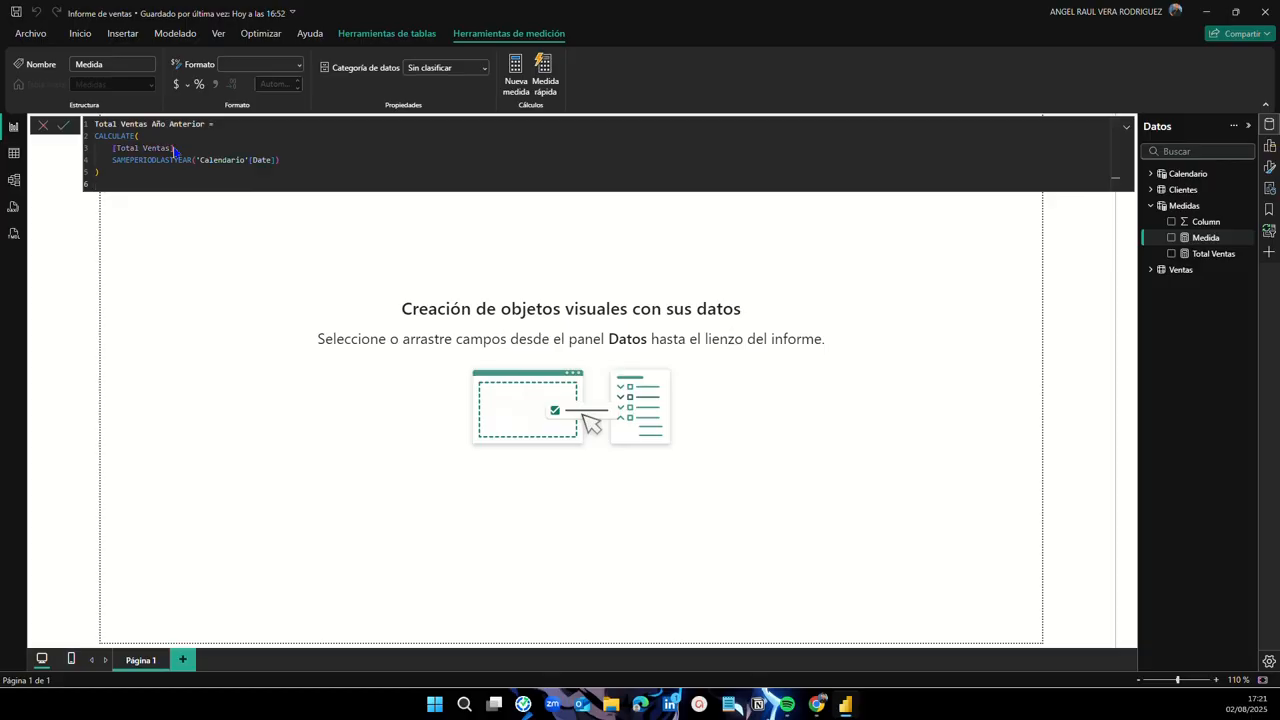
left_click(174, 148)
type(",")
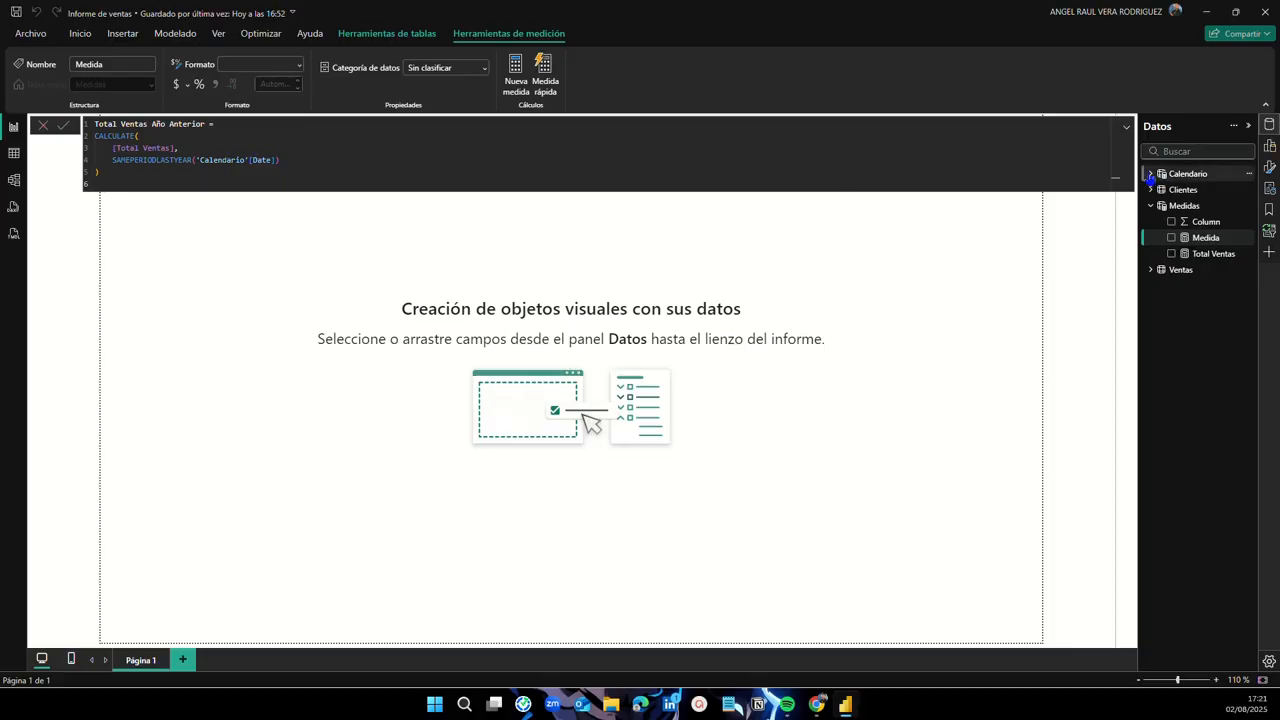
left_click(1153, 177)
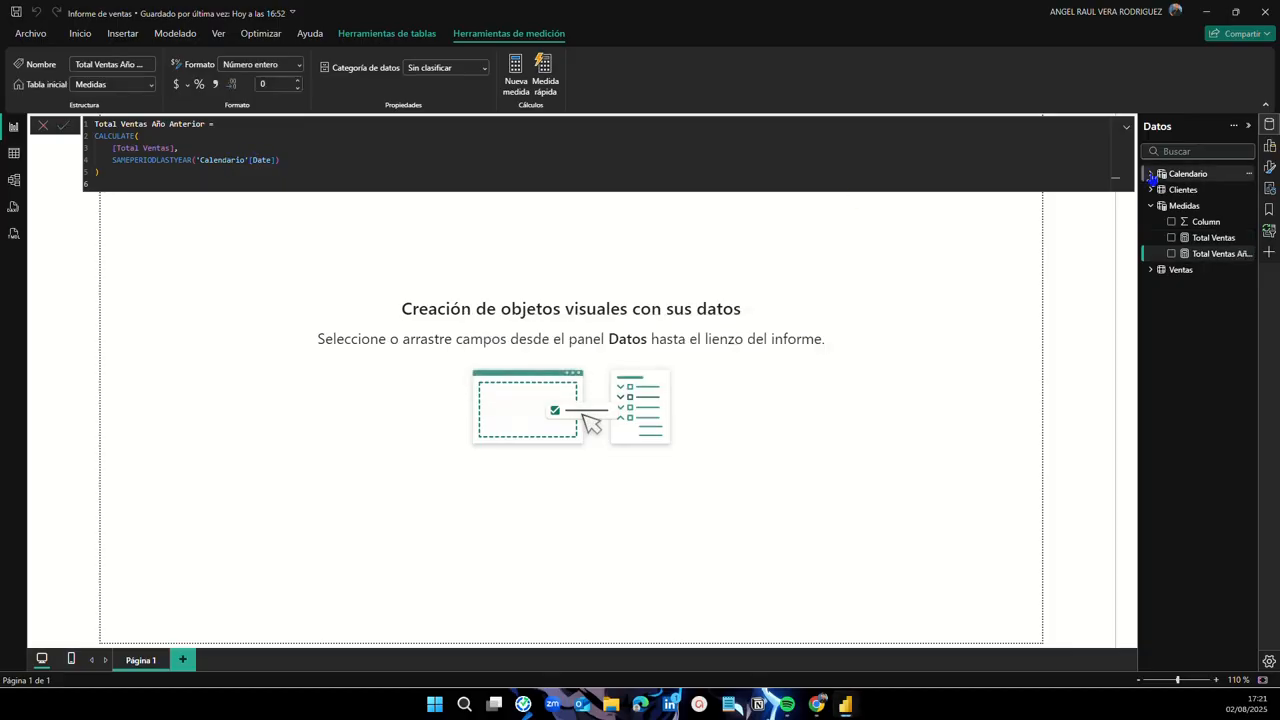
left_click(1152, 177)
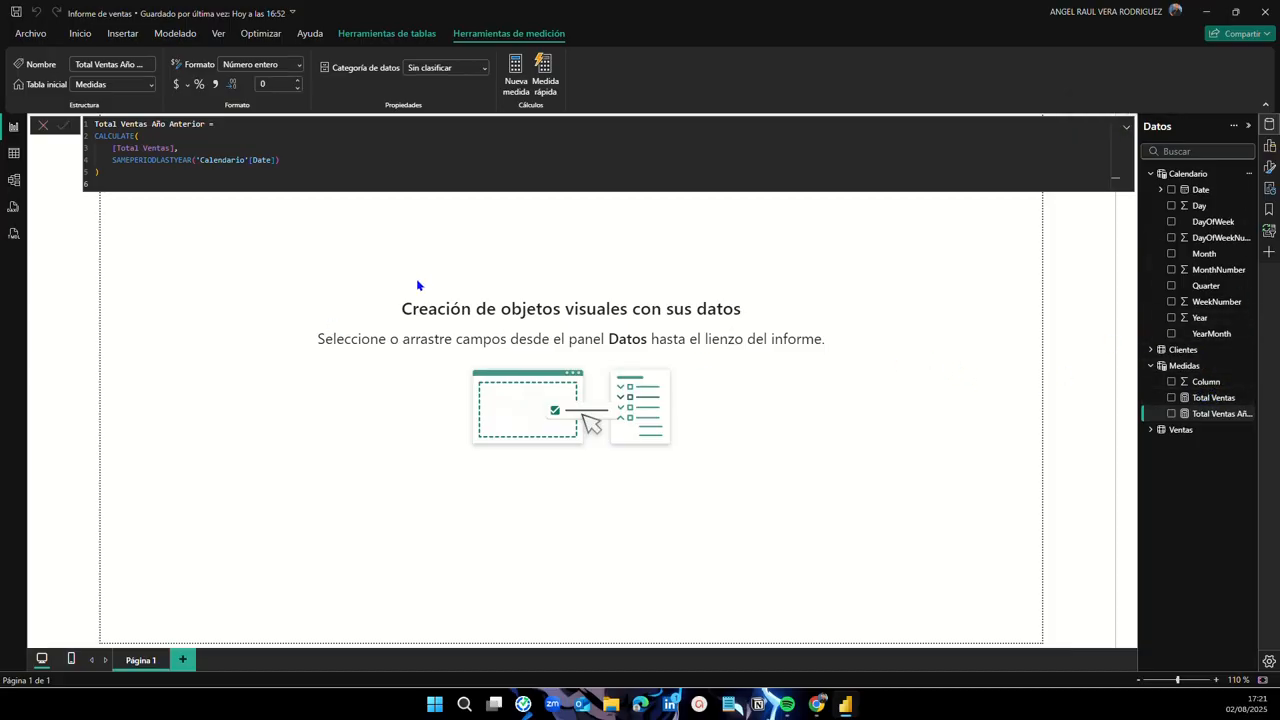
left_click(106, 170)
key("Return")
left_click(1126, 128)
left_click(1126, 128)
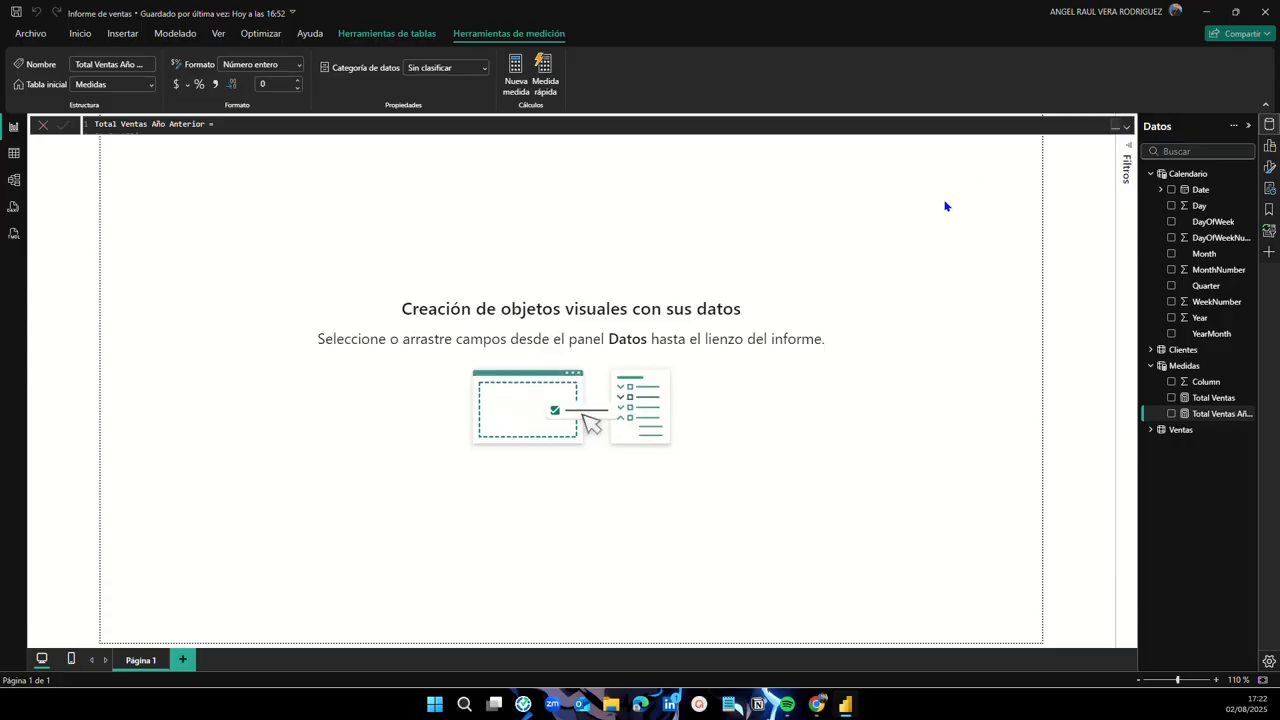
Step: Copy the Crecimiento % Año formula from the ChatGPT conversation
key("alt+Tab")
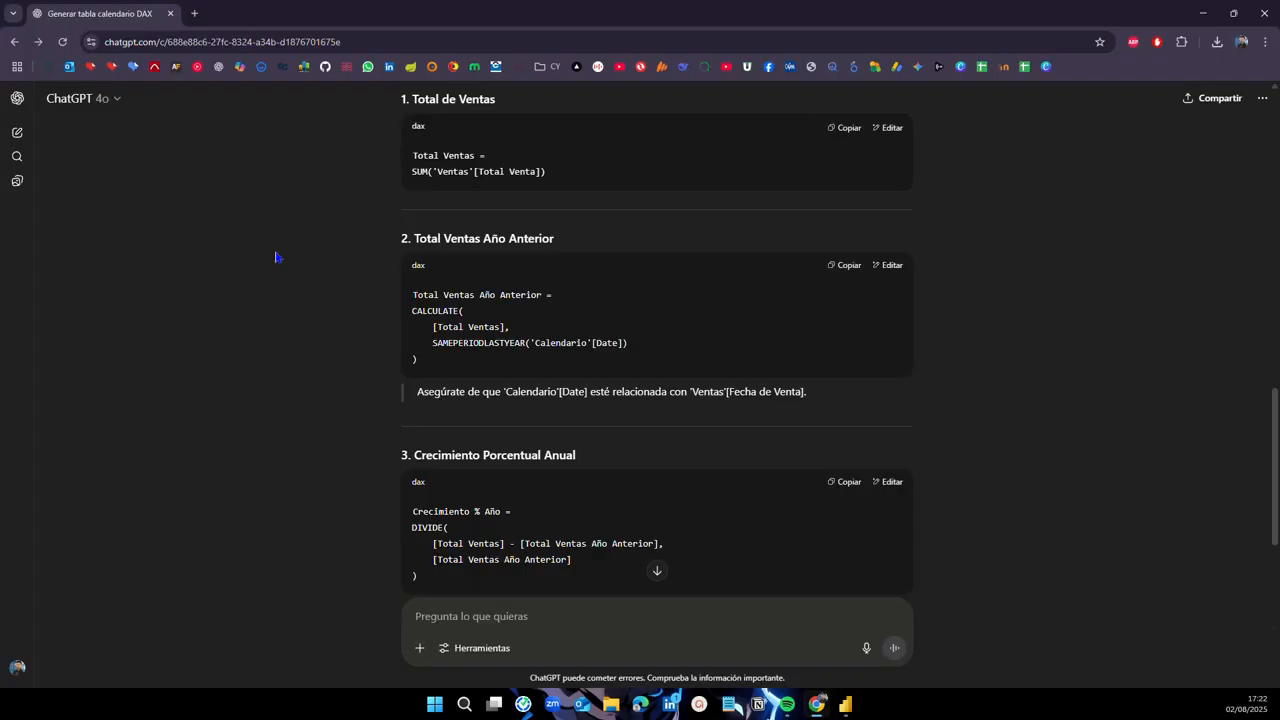
scroll(277, 257, "down", 2)
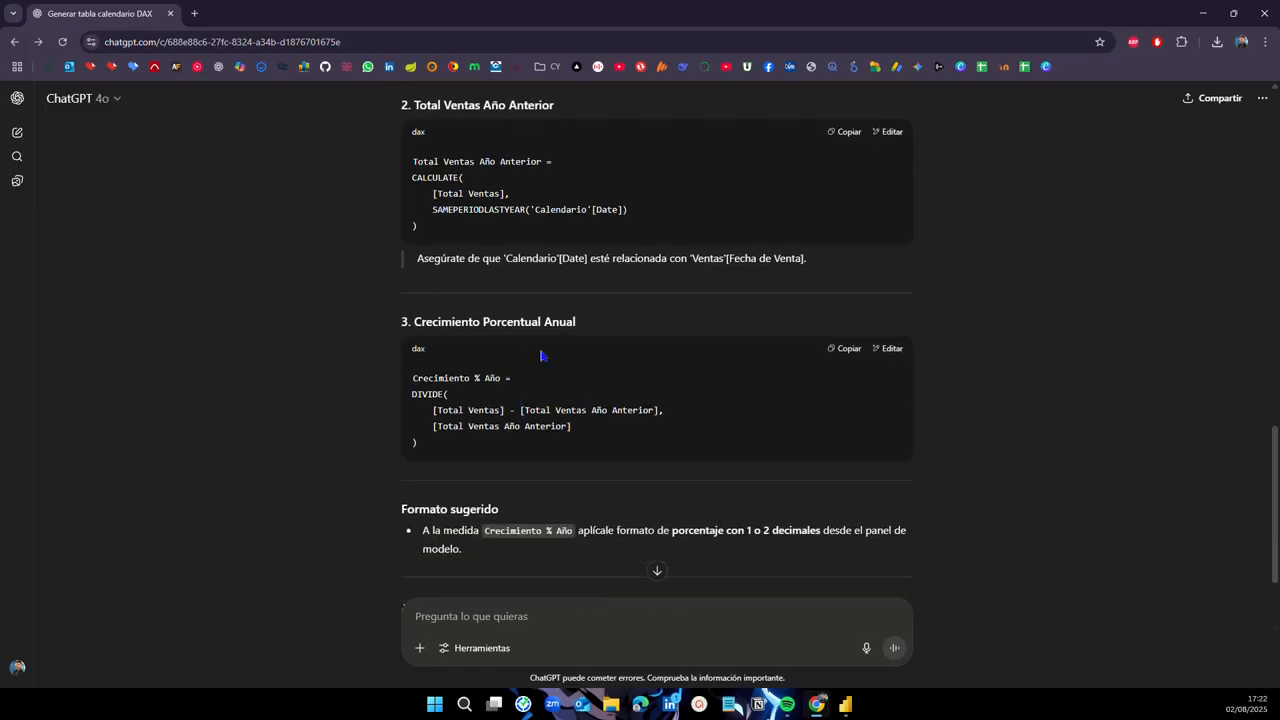
left_click(848, 350)
key("alt+Tab")
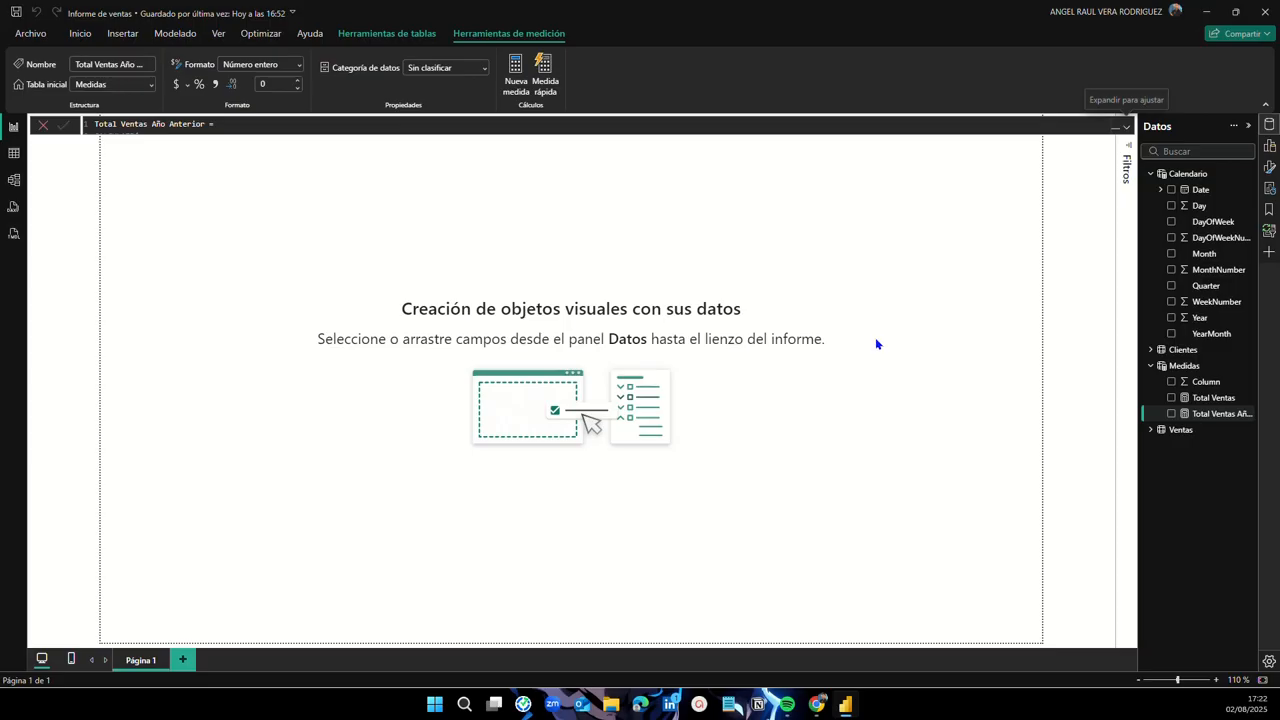
Step: Add a Crecimiento % Año measure to Medidas by pasting the DIVIDE formula over the default text
left_click(1150, 175)
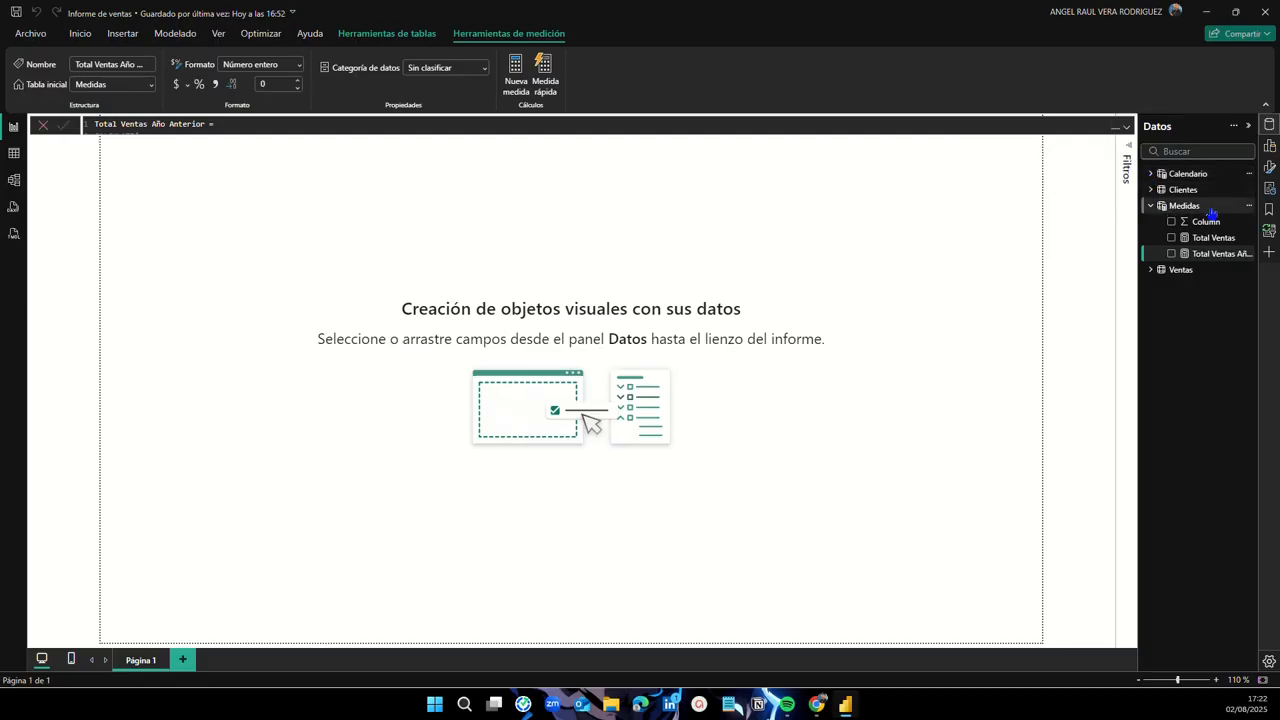
left_click(1249, 206)
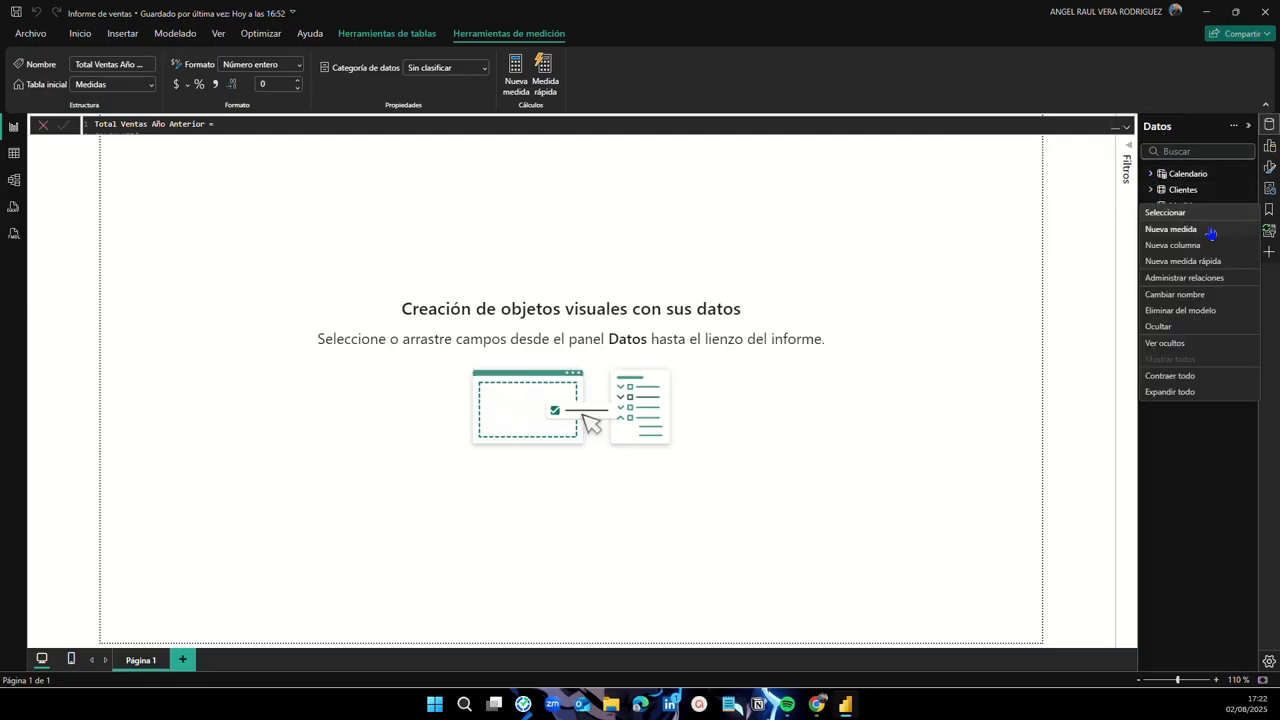
left_click(1211, 235)
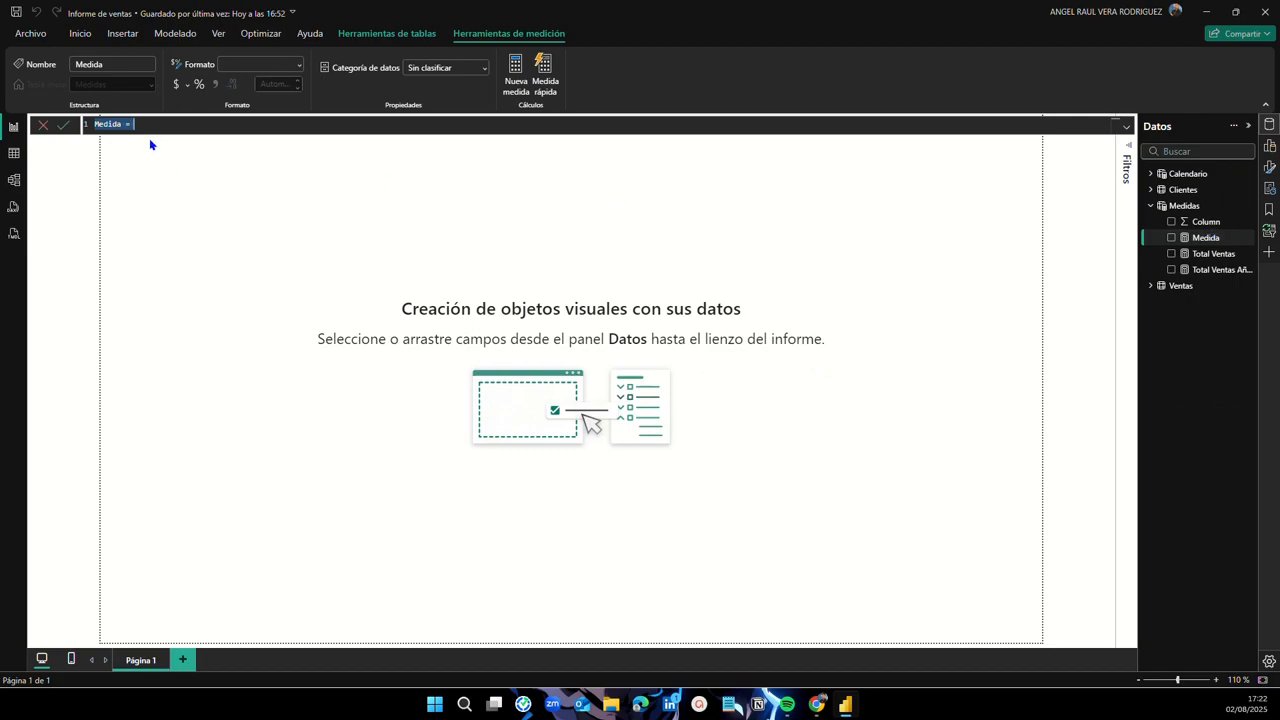
key("BackSpace")
type("Crecimiento % Año = DIVIDE(     [Total Ventas] - [Total Ventas Año Anterior],     [Total Ventas Año Anterior] )")
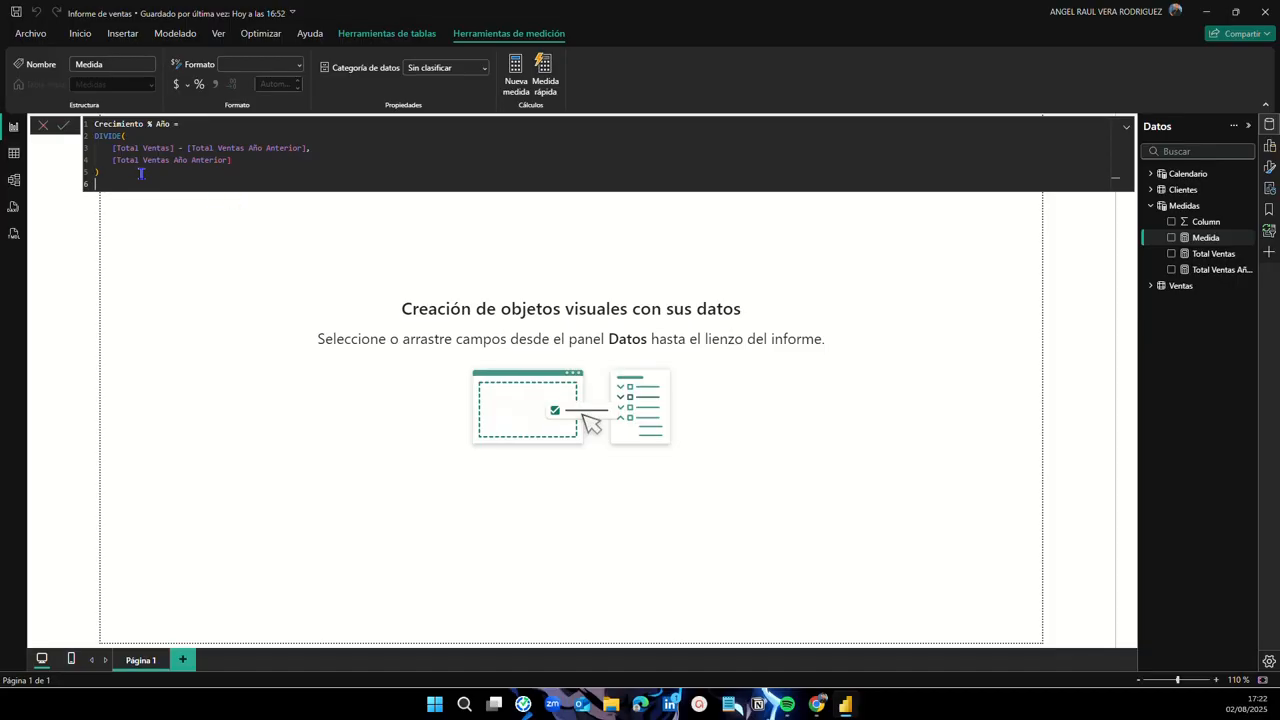
key("Return")
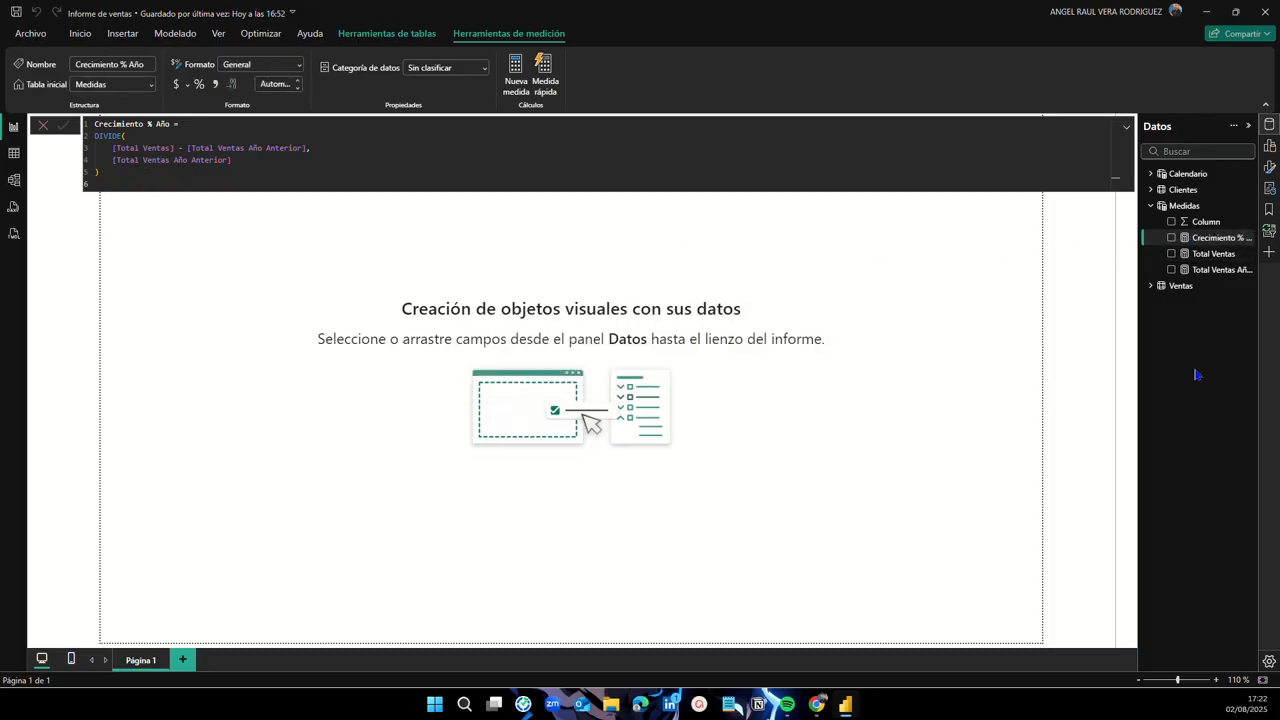
left_click(1127, 128)
left_click(1127, 130)
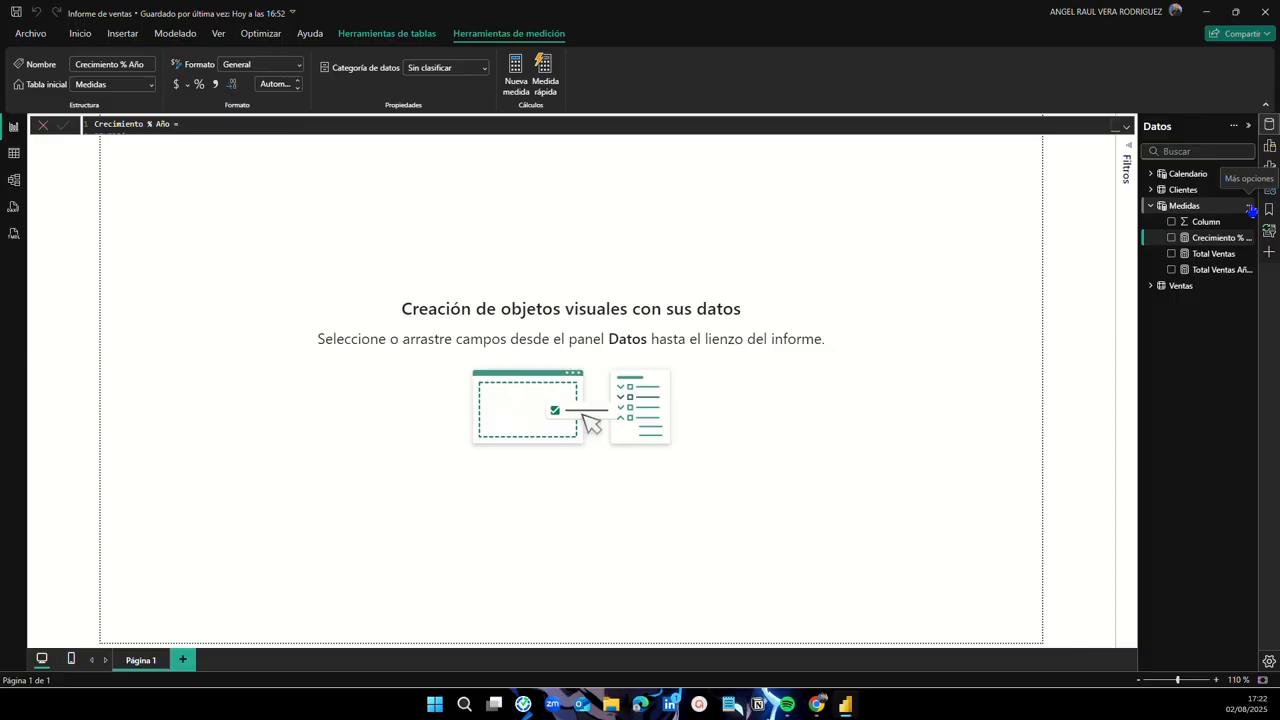
Step: Start a new Medidas measure named 'Clientes únicos' with the accented name
left_click(1250, 208)
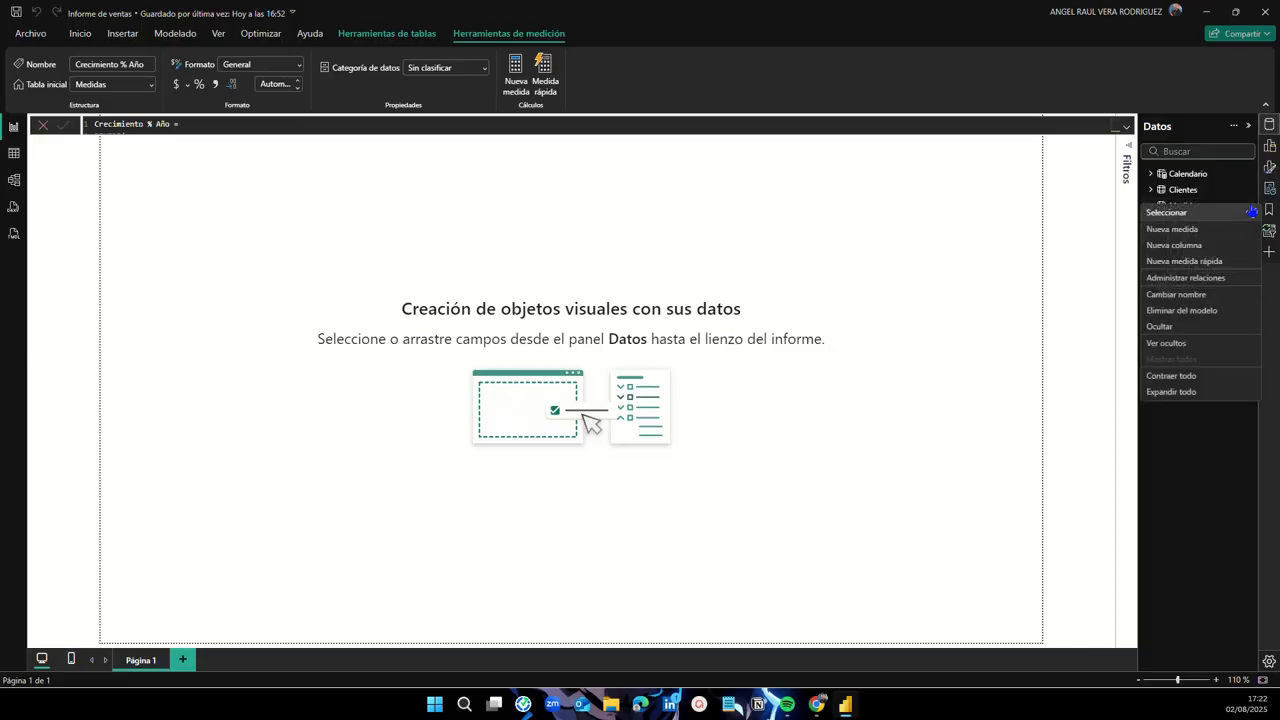
left_click(1204, 231)
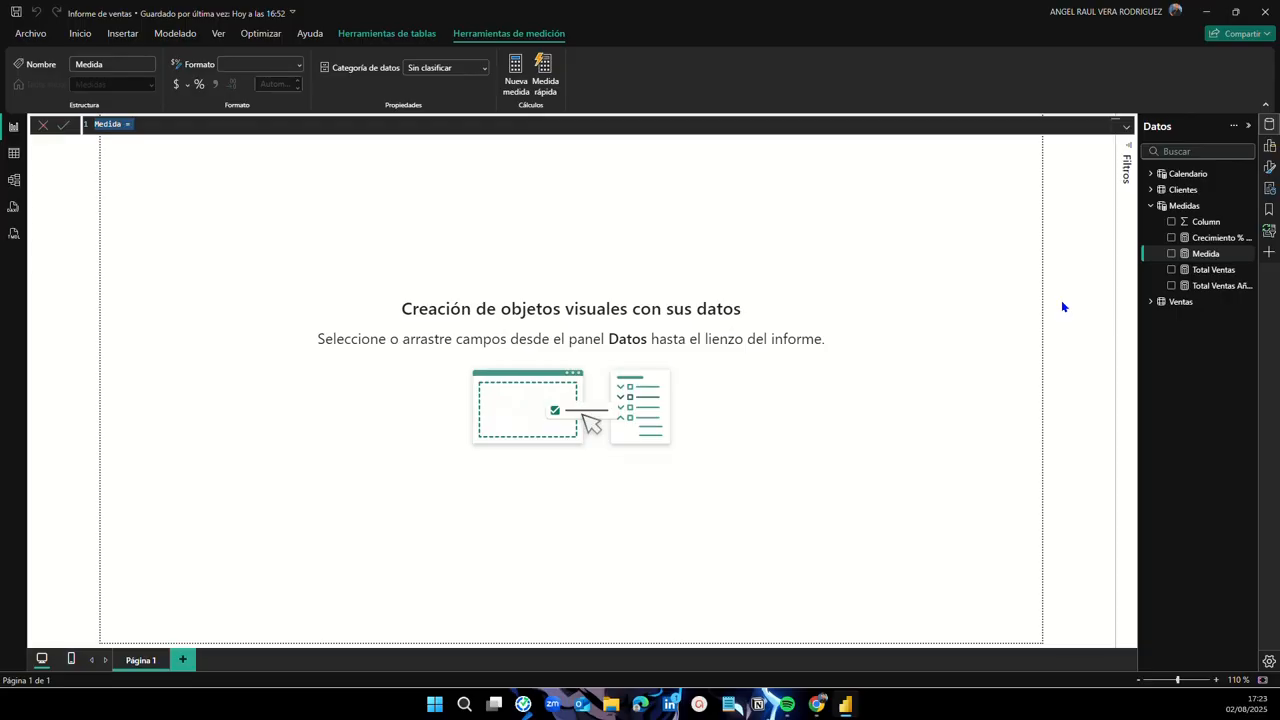
key("BackSpace")
type("Clientes unicos")
key("BackSpace")
key("BackSpace")
key("BackSpace")
key("BackSpace")
key("BackSpace")
key("BackSpace")
type("únicos = distin")
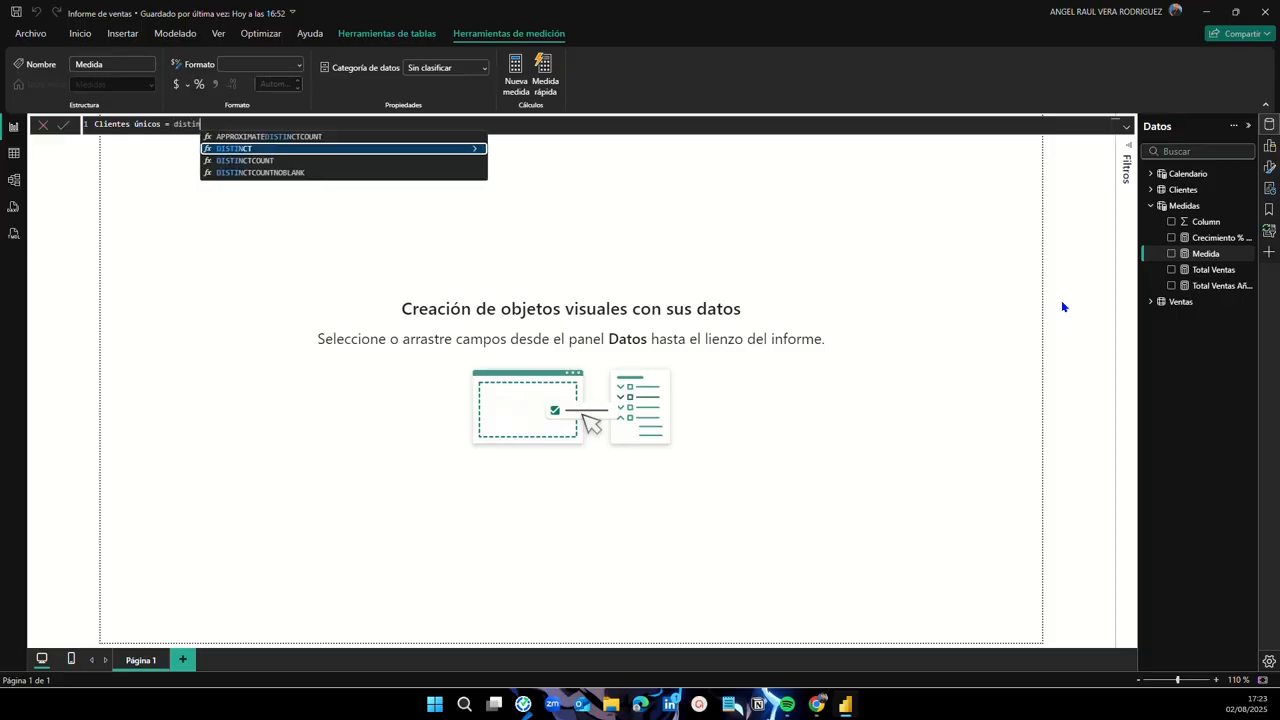
Step: Define it as DISTINCTCOUNT(Ventas[ID de Cliente]), commit it, and collapse Medidas
key("Down")
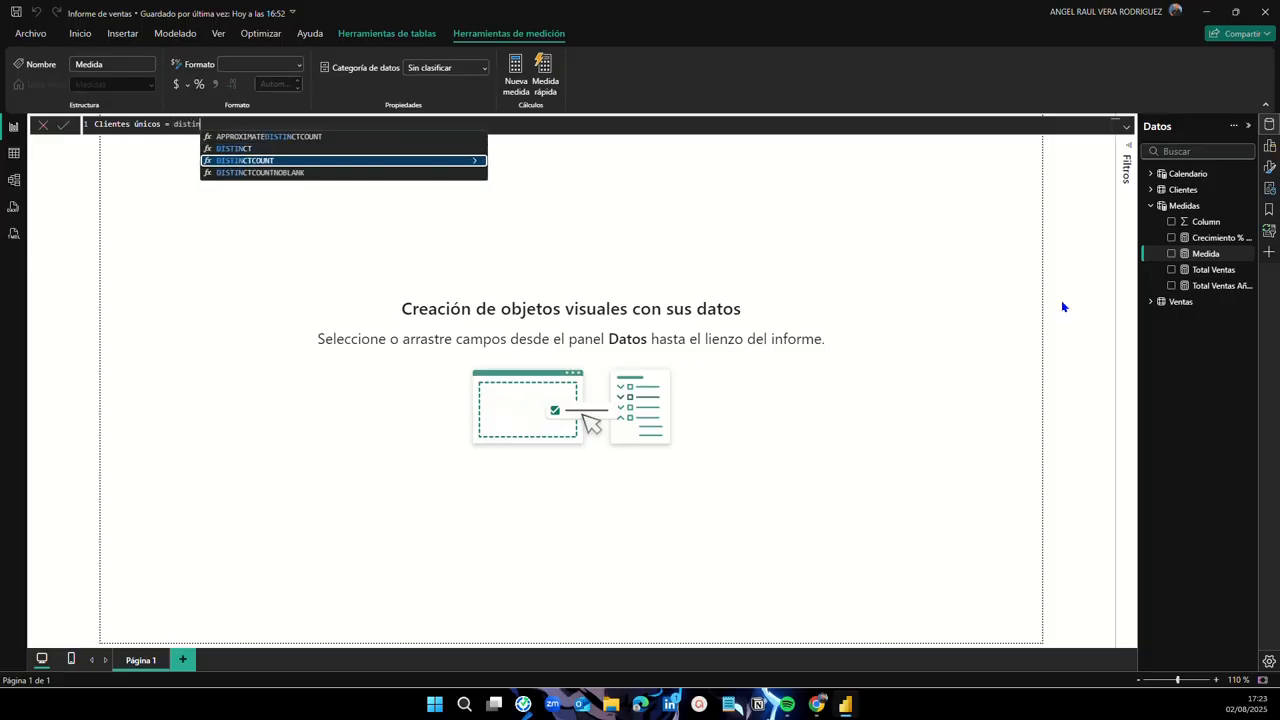
key("Tab")
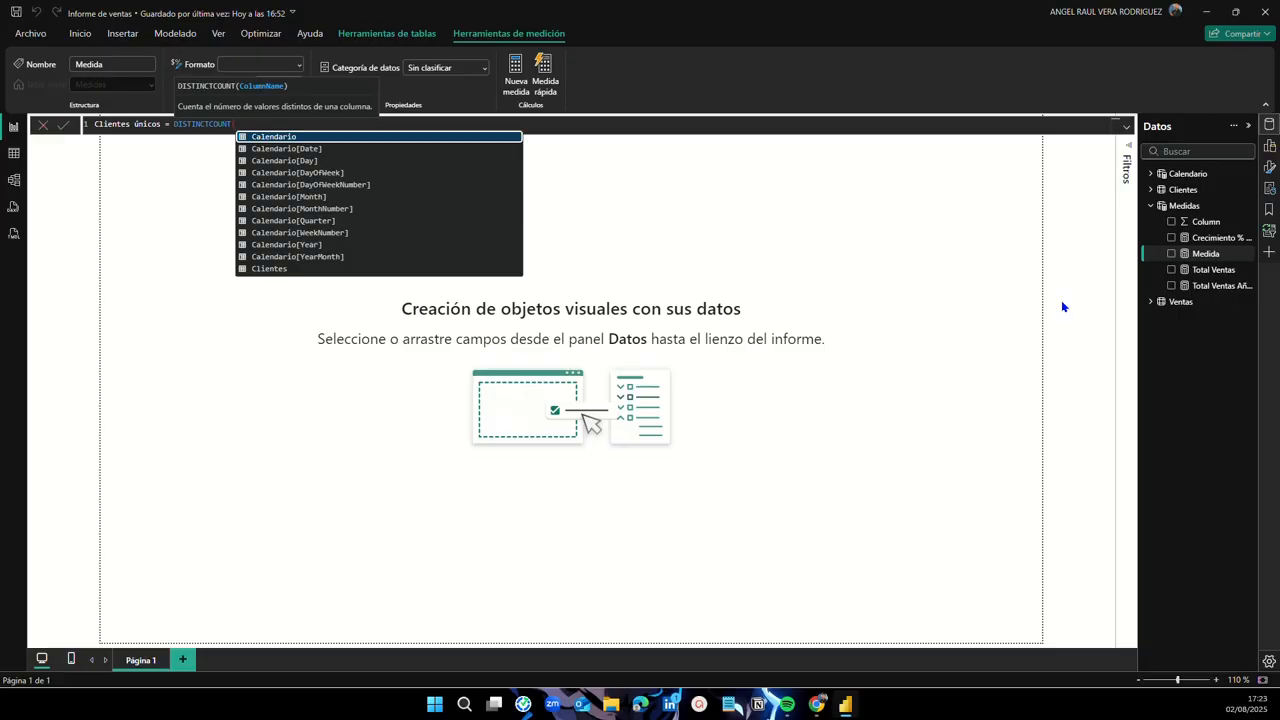
type("ven")
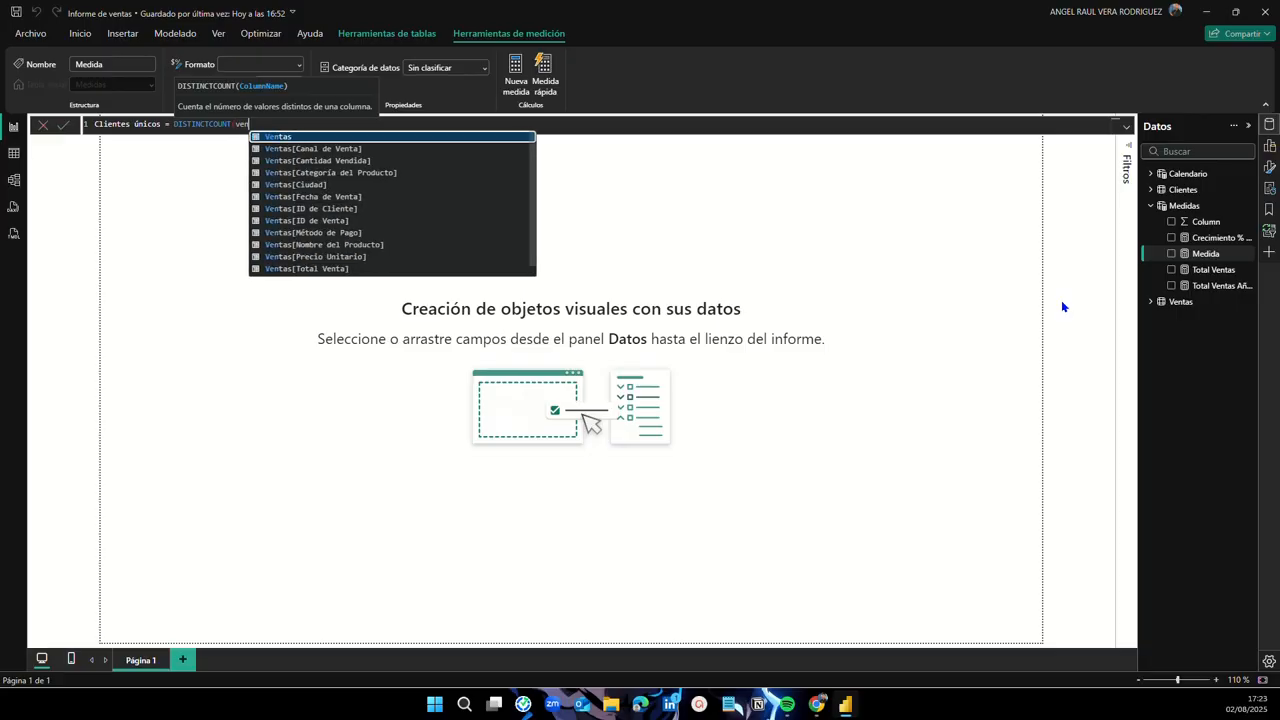
key("Down")
key("Down")
key("Down")
key("Down")
key("Down")
key("Down")
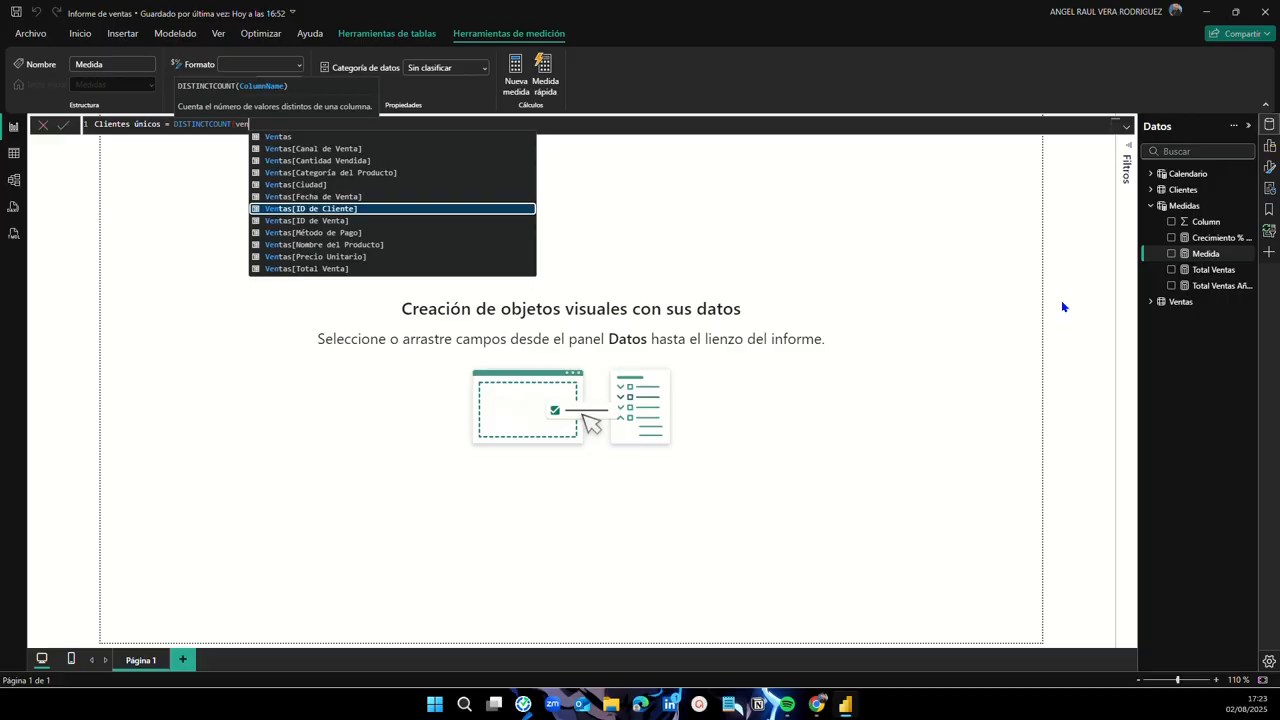
key("Tab")
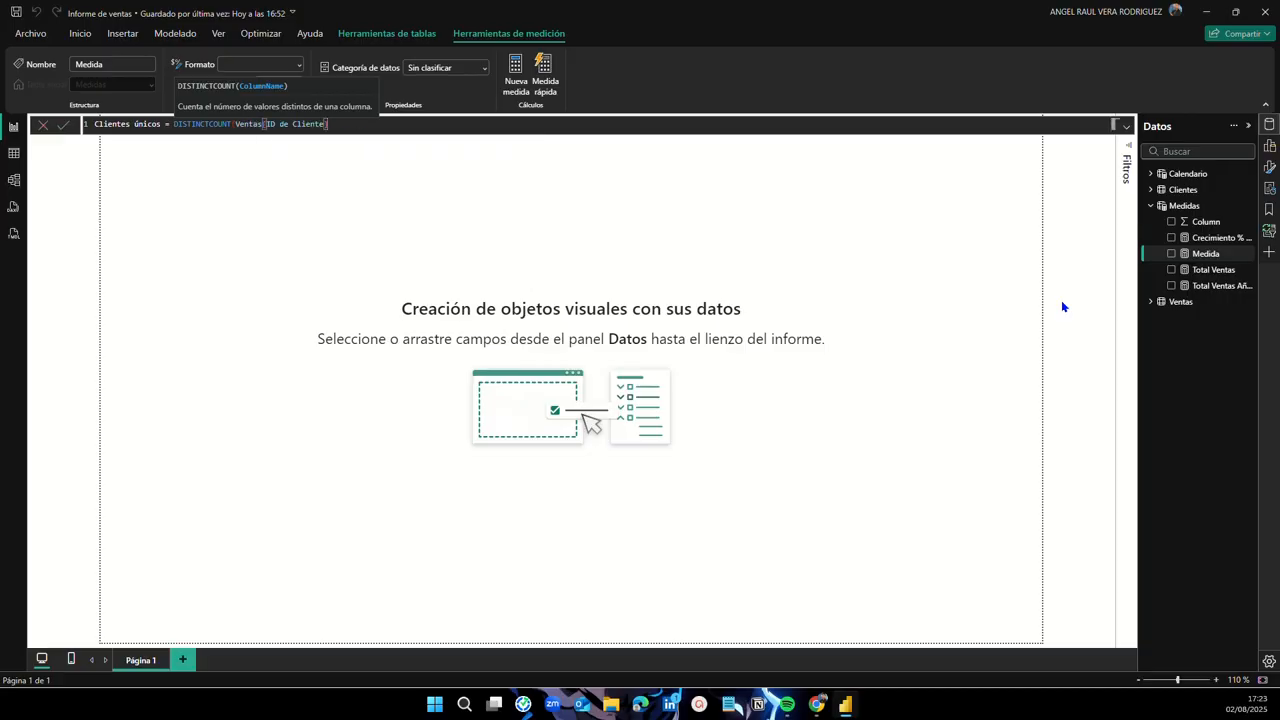
type(")")
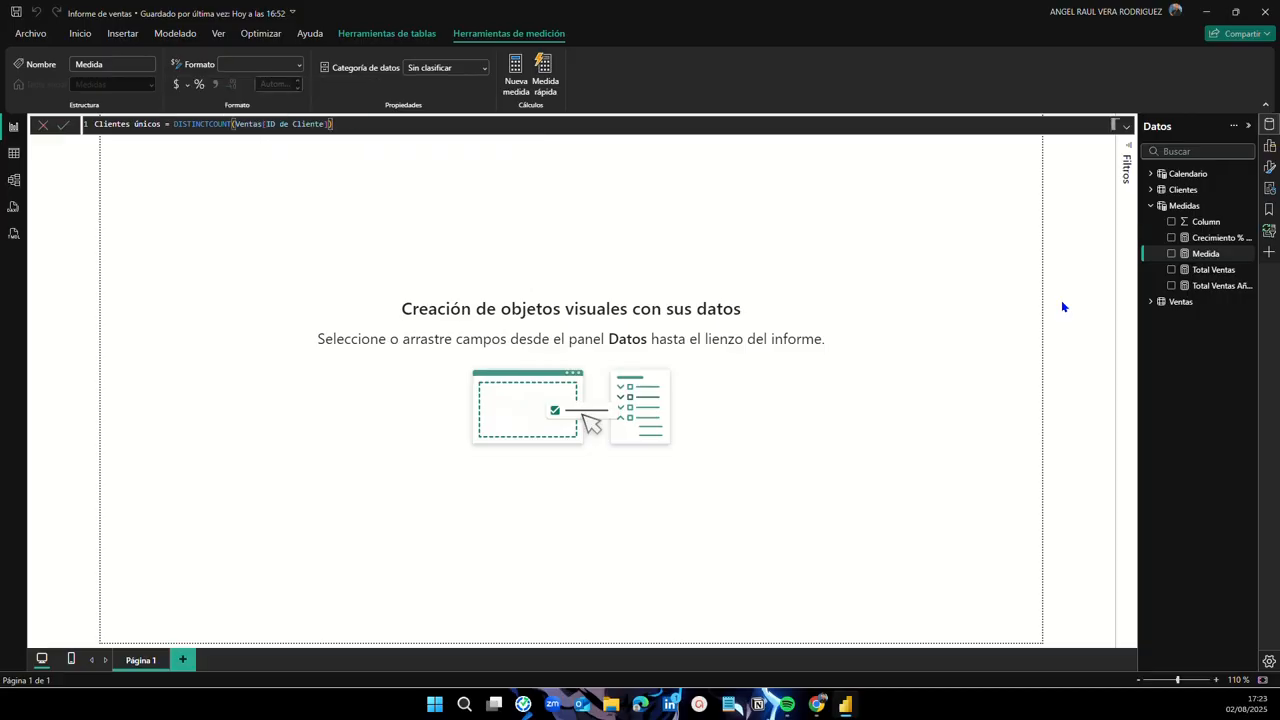
key("Return")
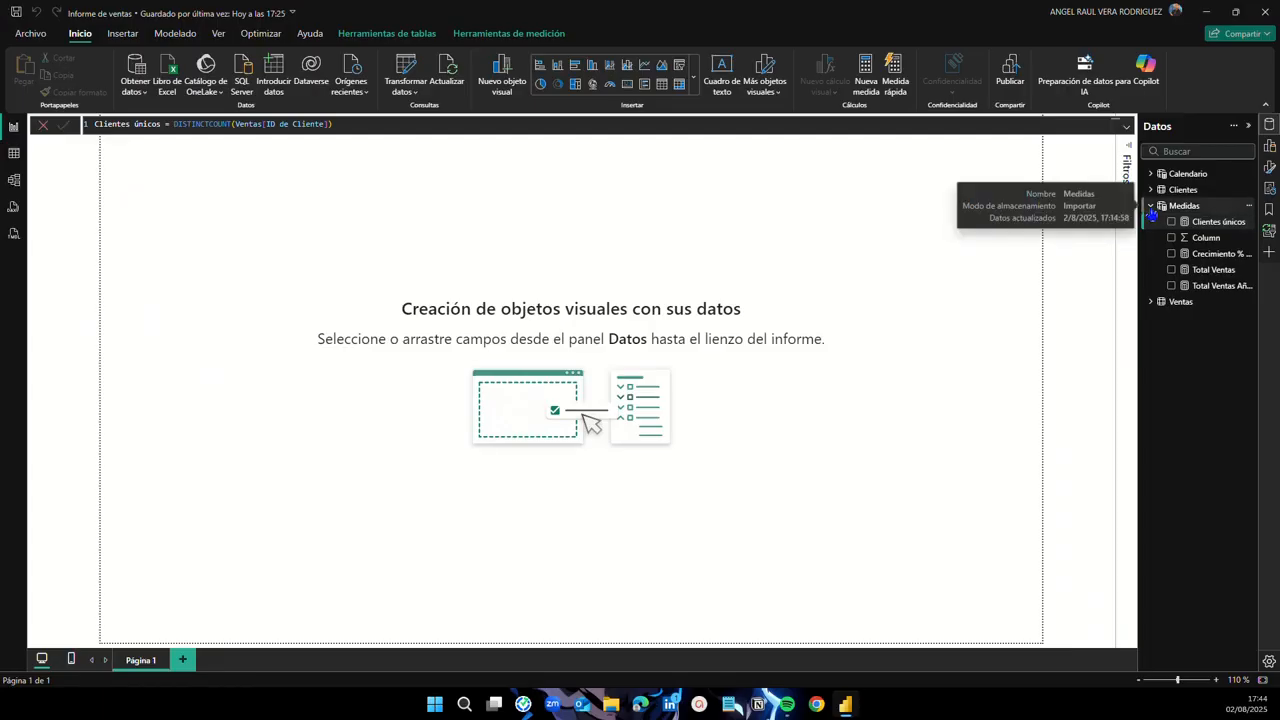
left_click(1151, 207)
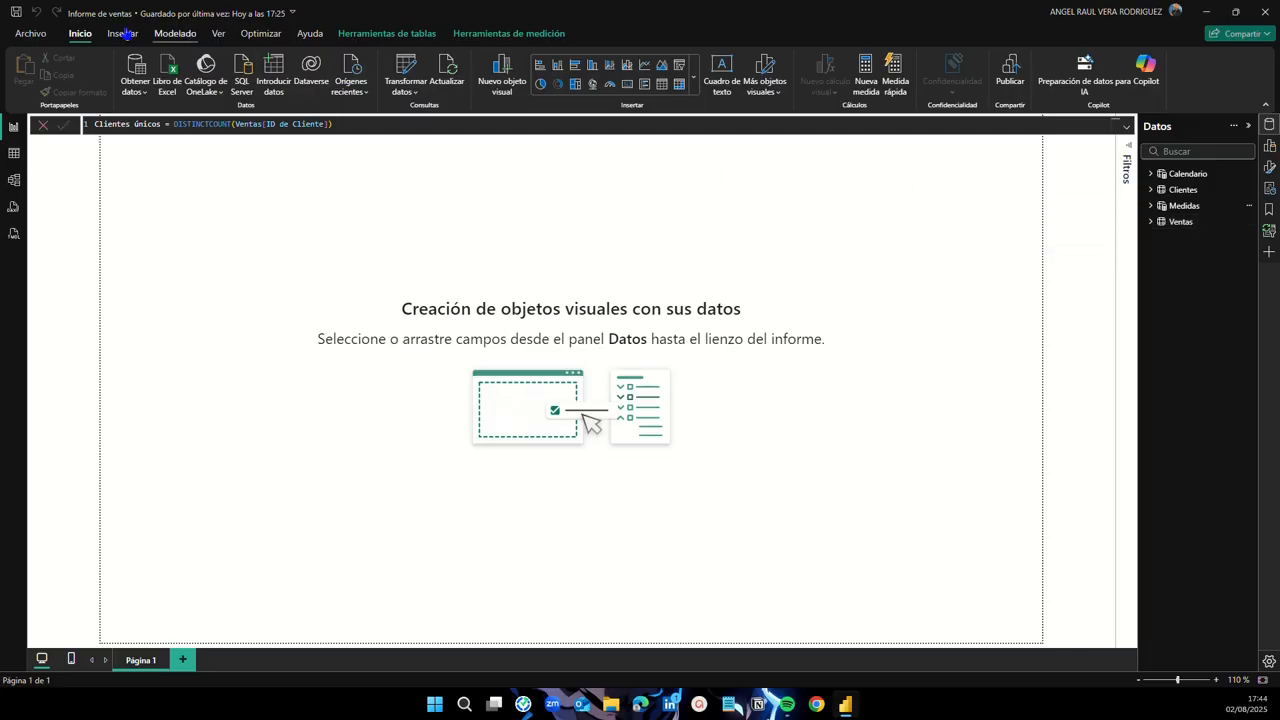
Step: Save the report, then in Model view shift the Medidas, Calendario and Clientes tables rightward
left_click(15, 13)
left_click(14, 181)
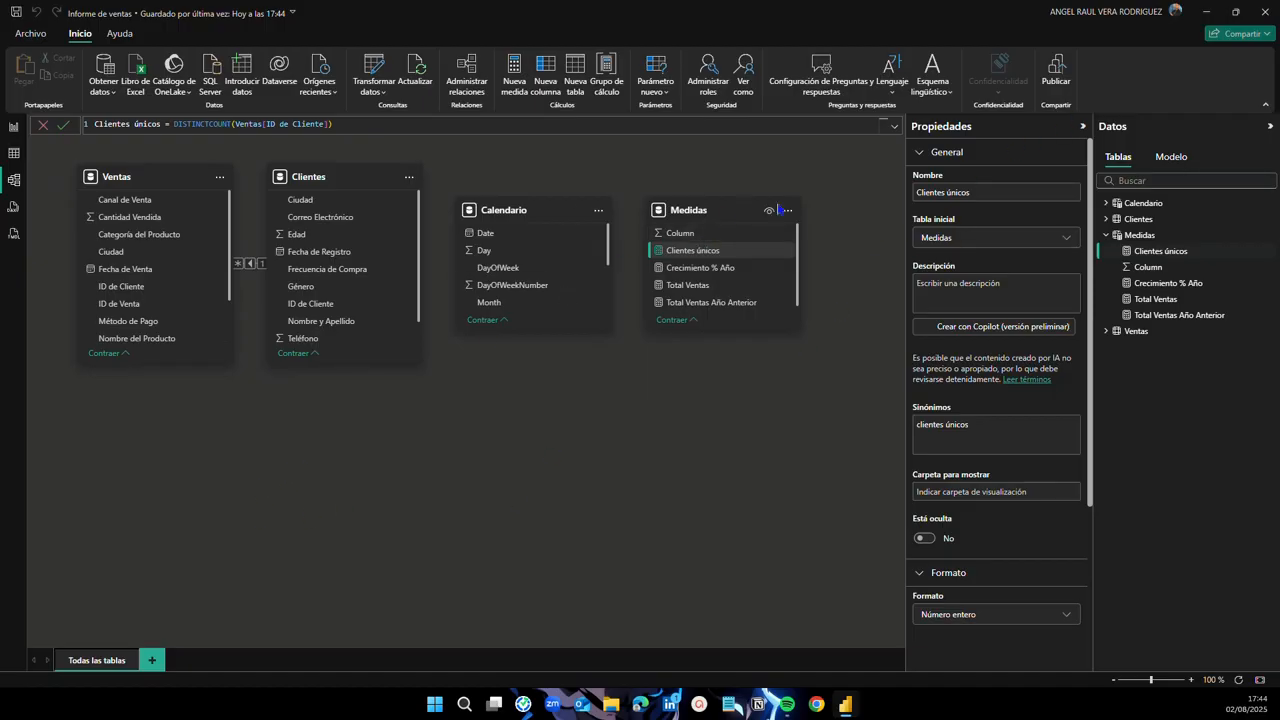
left_click(1082, 126)
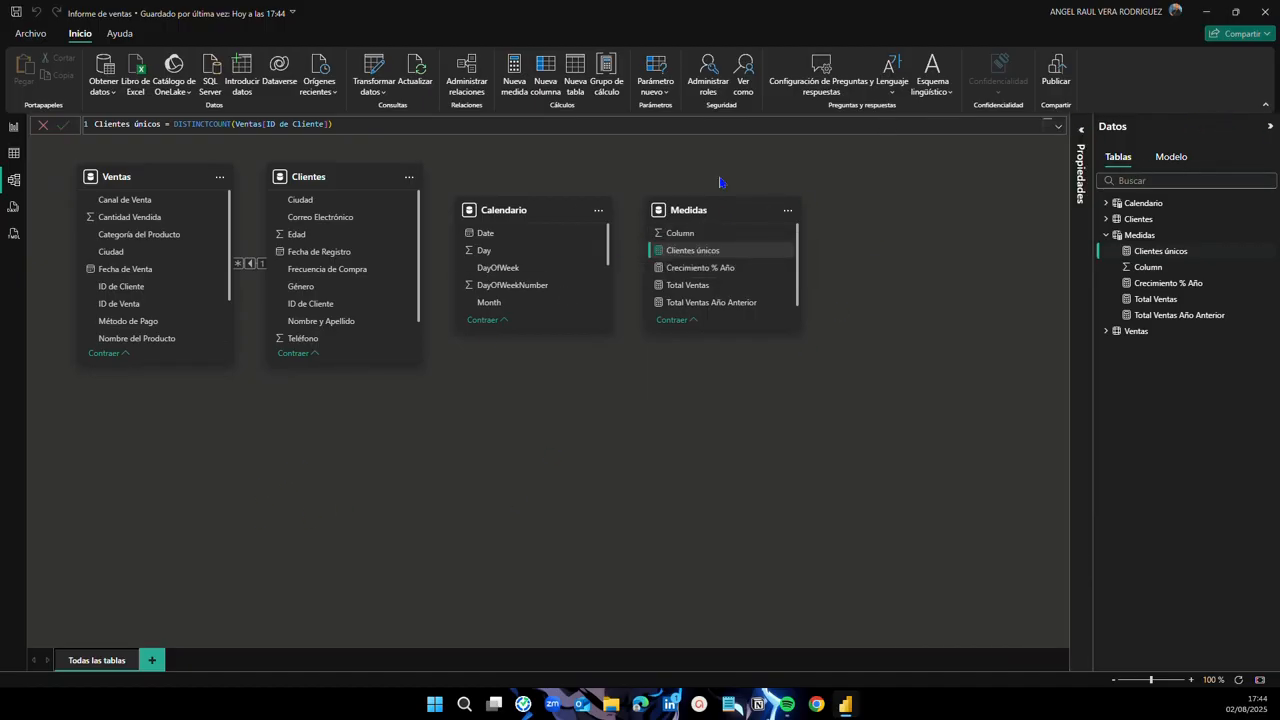
left_click_drag(688, 210, 824, 214)
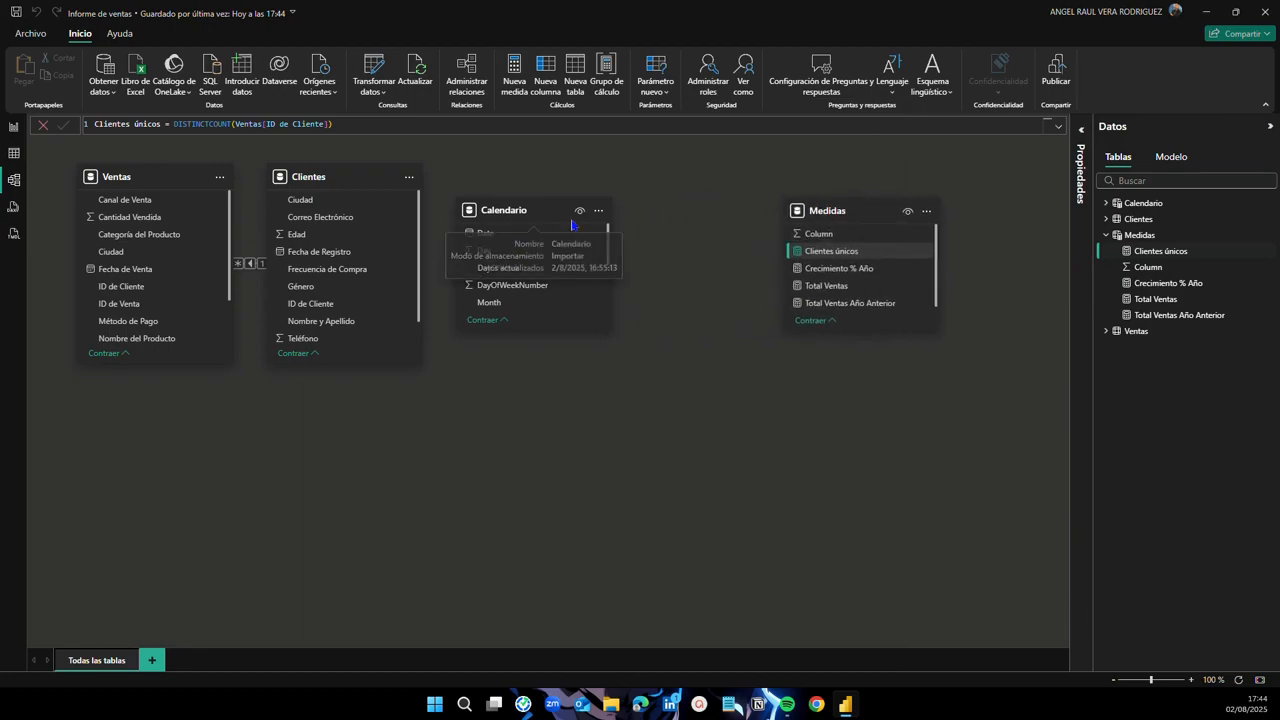
left_click_drag(510, 211, 629, 210)
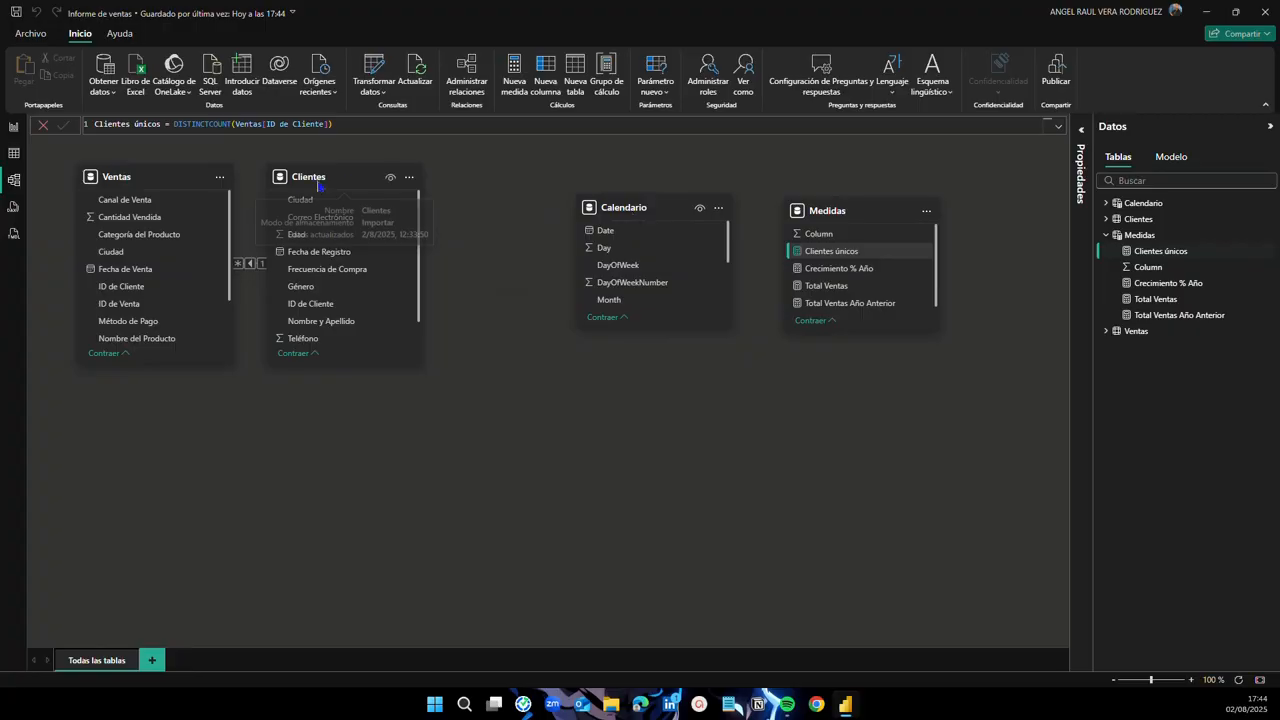
left_click_drag(302, 185, 411, 185)
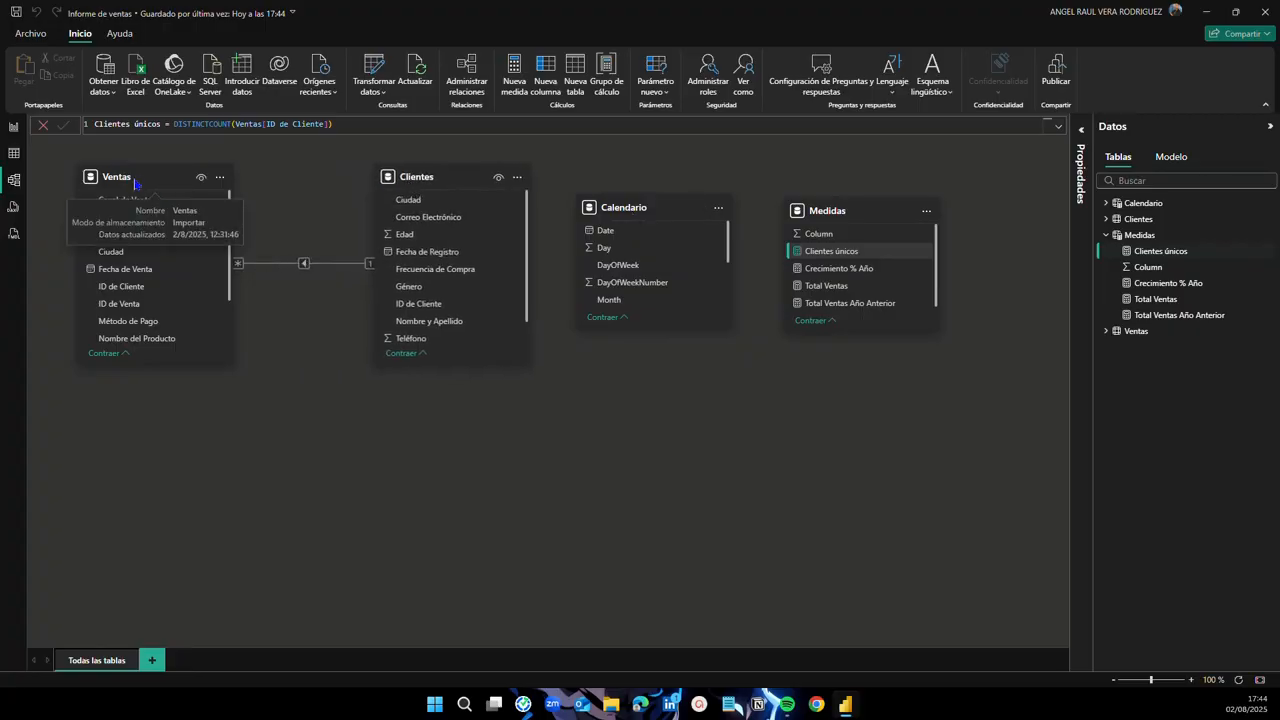
left_click(323, 391)
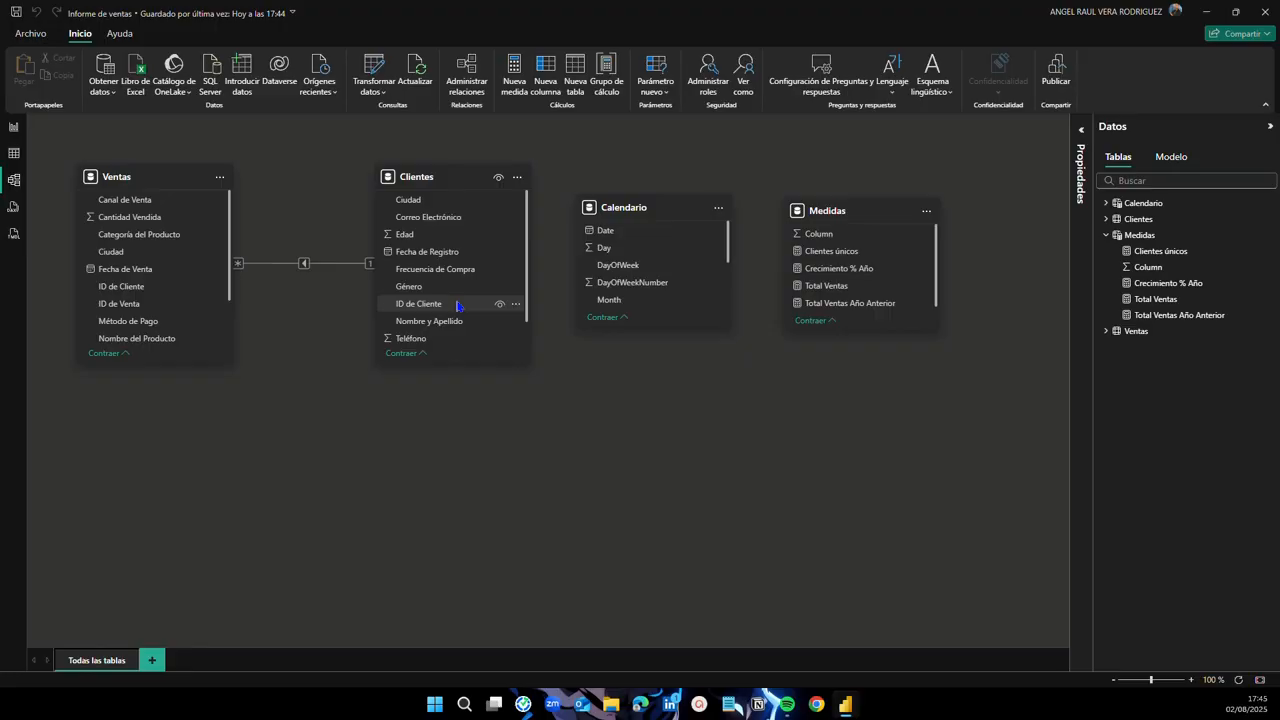
scroll(429, 242, "down", 1)
scroll(443, 317, "up", 1)
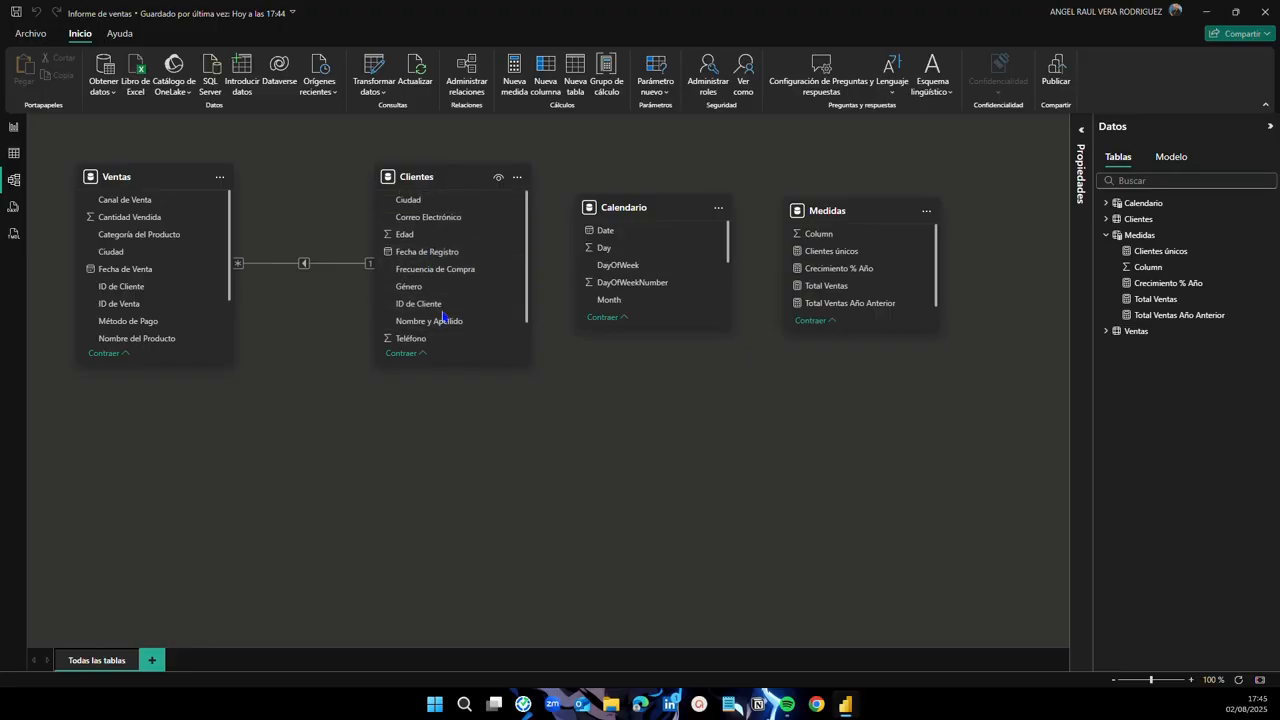
scroll(450, 295, "down", 1)
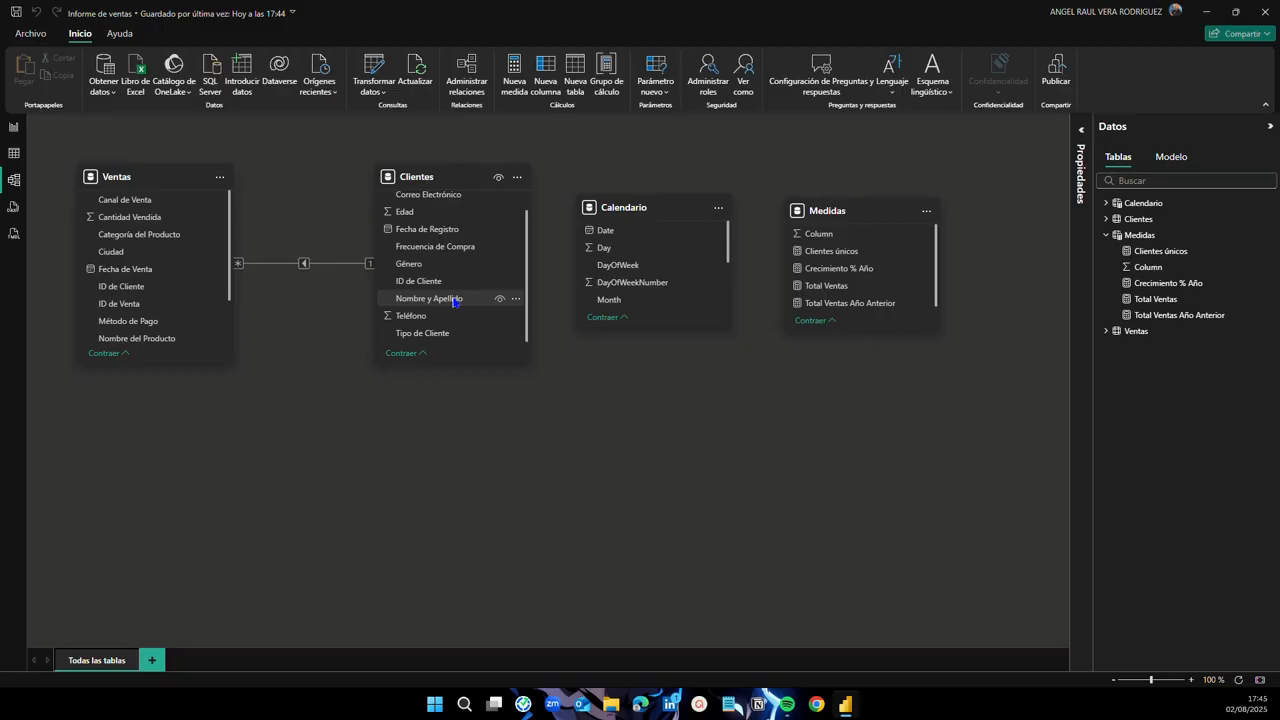
scroll(440, 260, "up", 2)
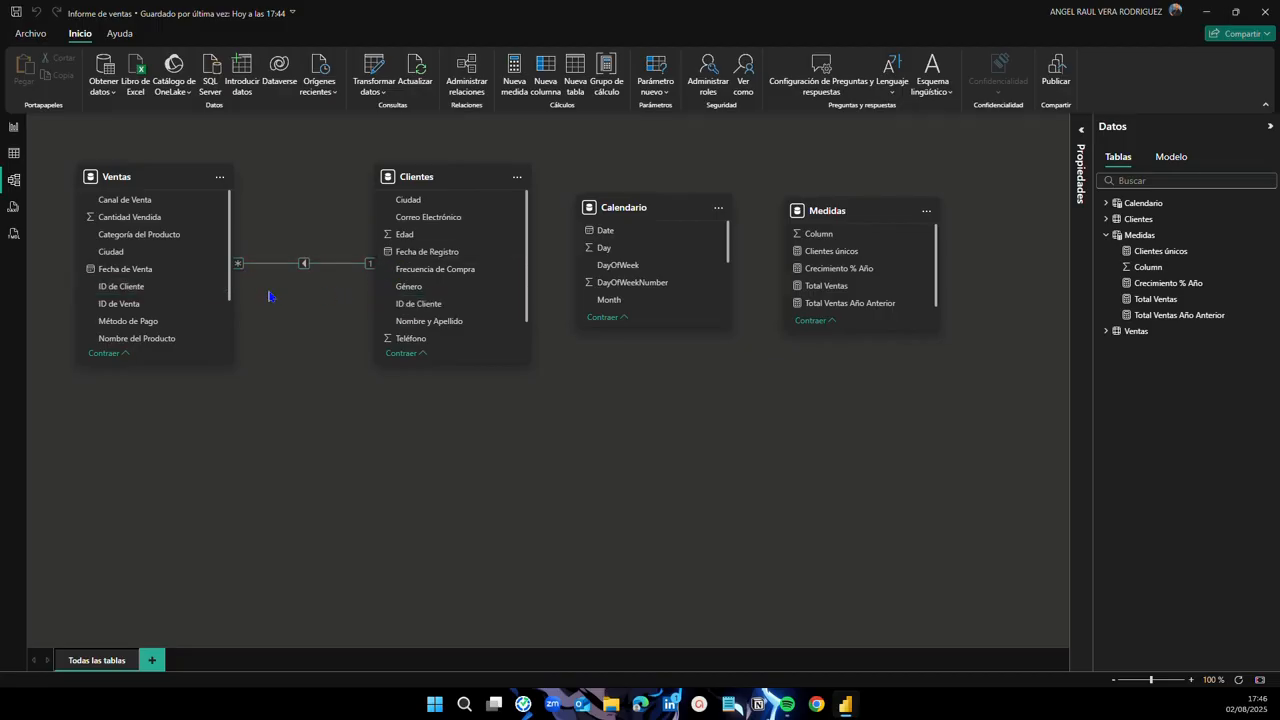
Step: Delete the old Ventas–Clientes relationship and recreate it by linking Ventas[ID de Cliente] to Clientes
left_click(291, 265)
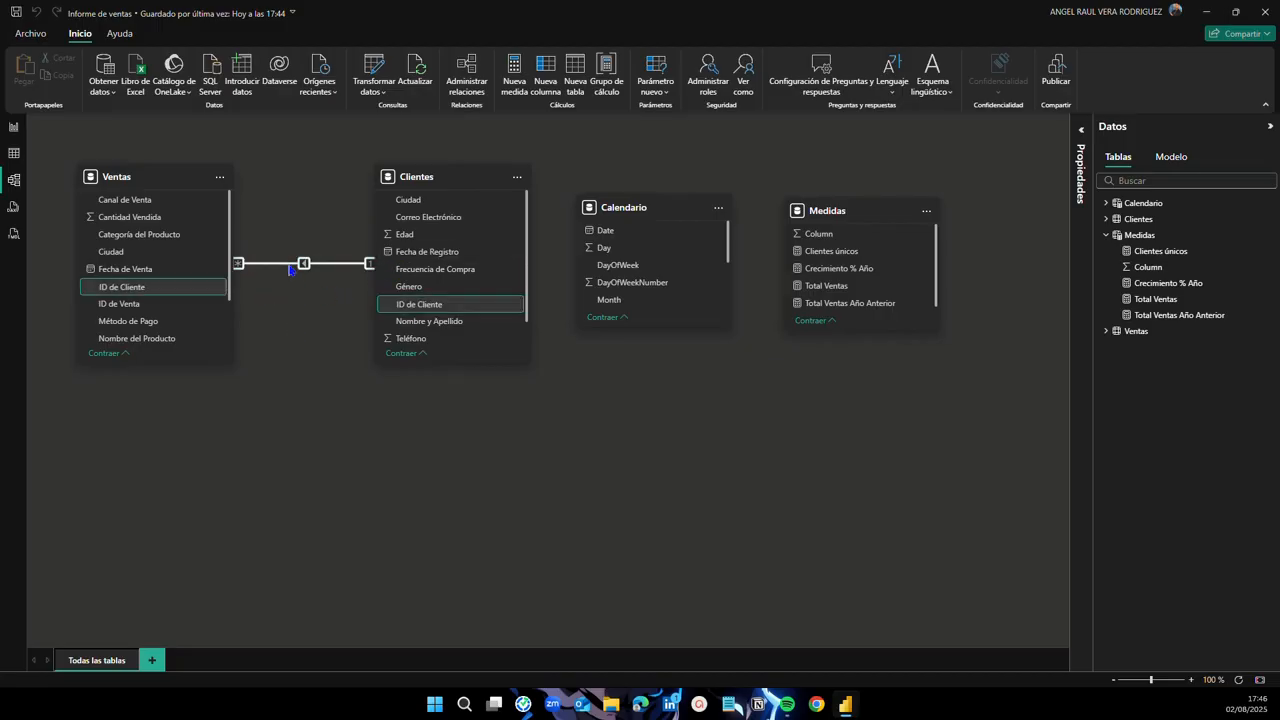
key("Delete")
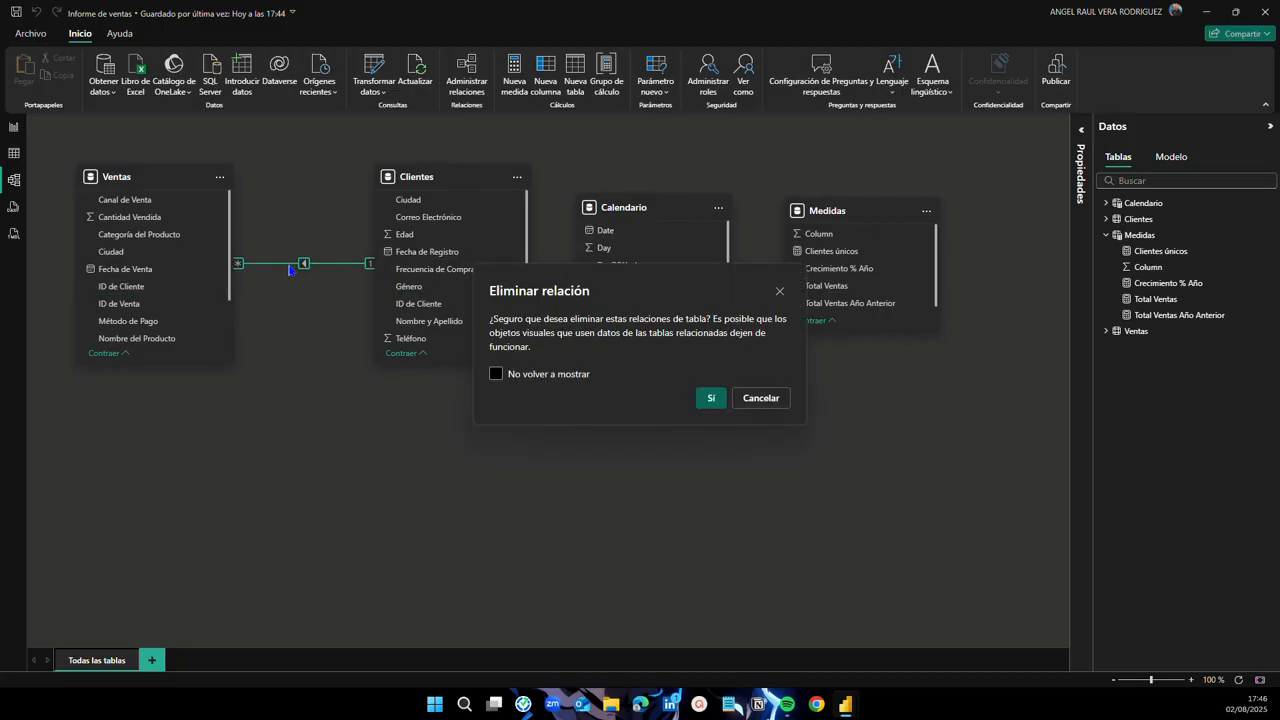
left_click(710, 398)
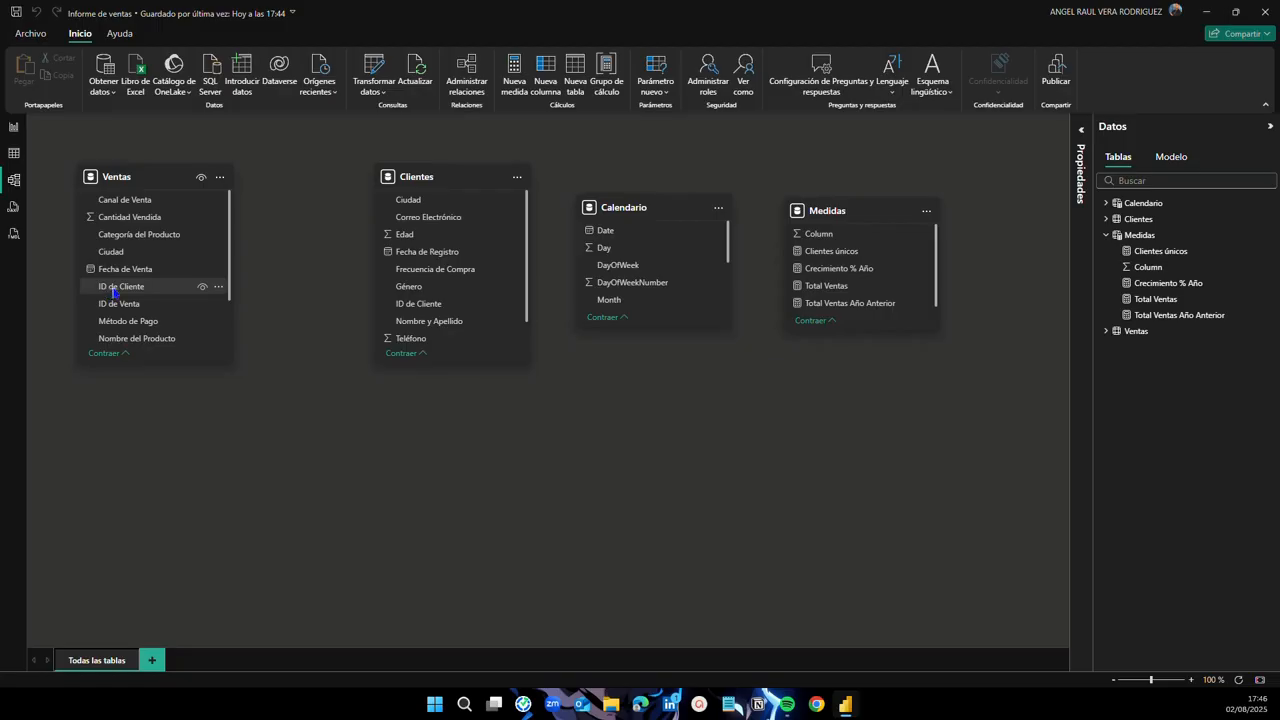
left_click_drag(114, 291, 436, 309)
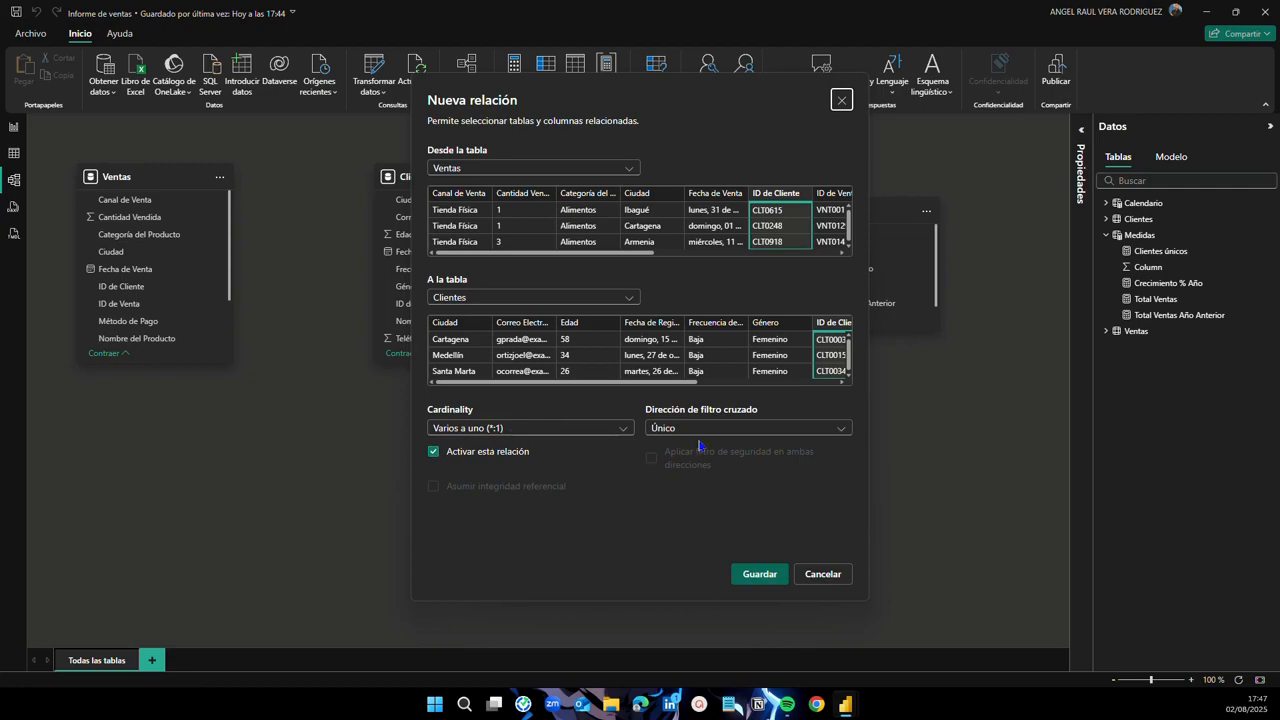
left_click(756, 576)
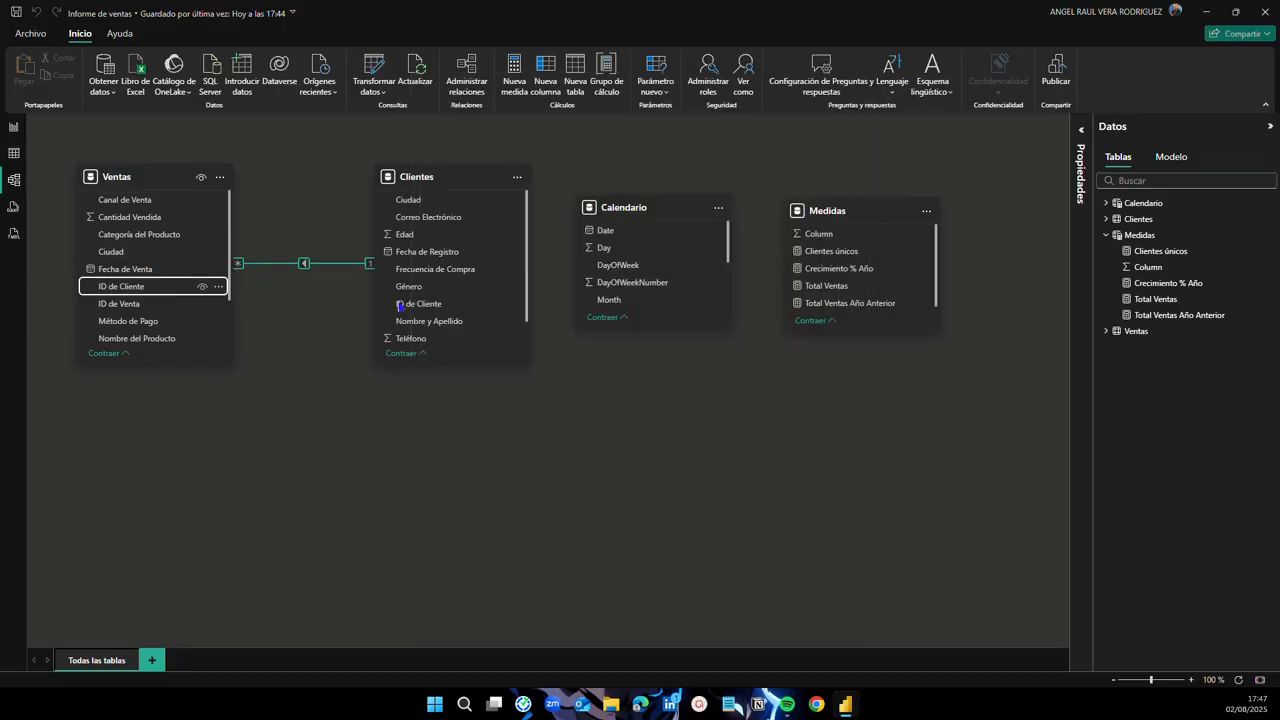
Step: Rearrange the table cards: Medidas at the bottom, Clientes far left, Ventas centre, Calendario right
left_click_drag(830, 210, 430, 495)
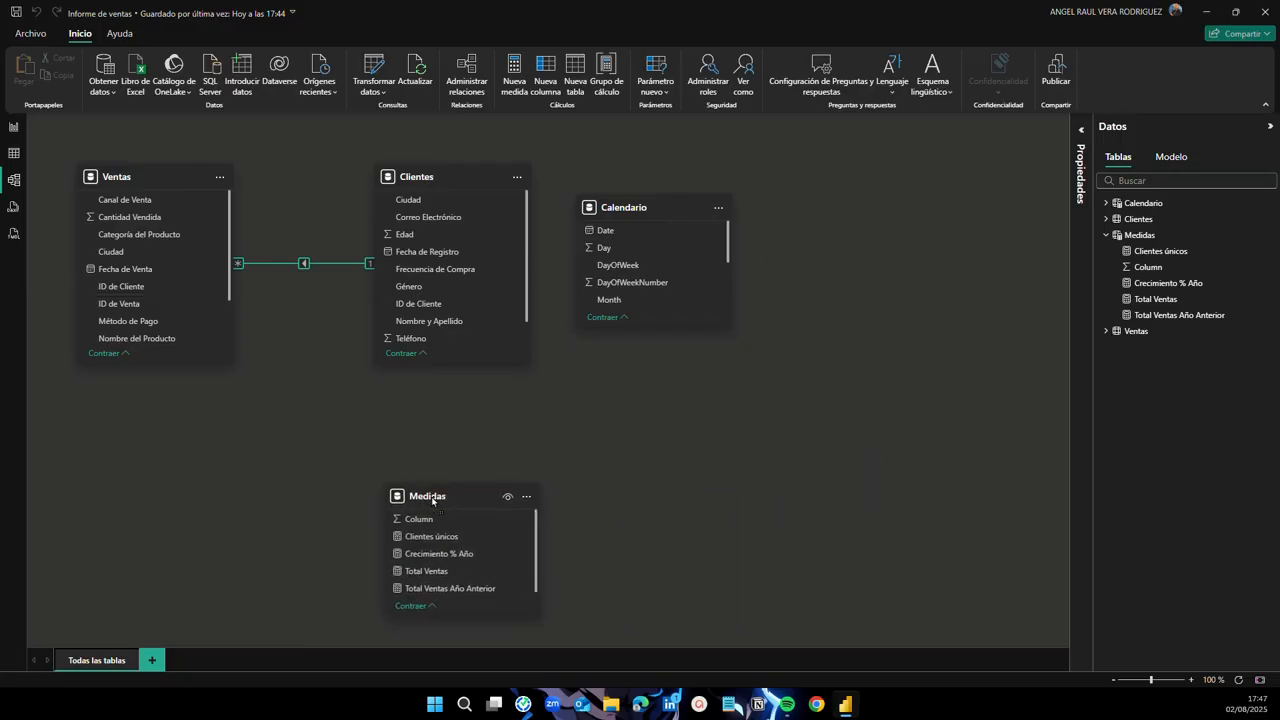
left_click_drag(614, 210, 727, 212)
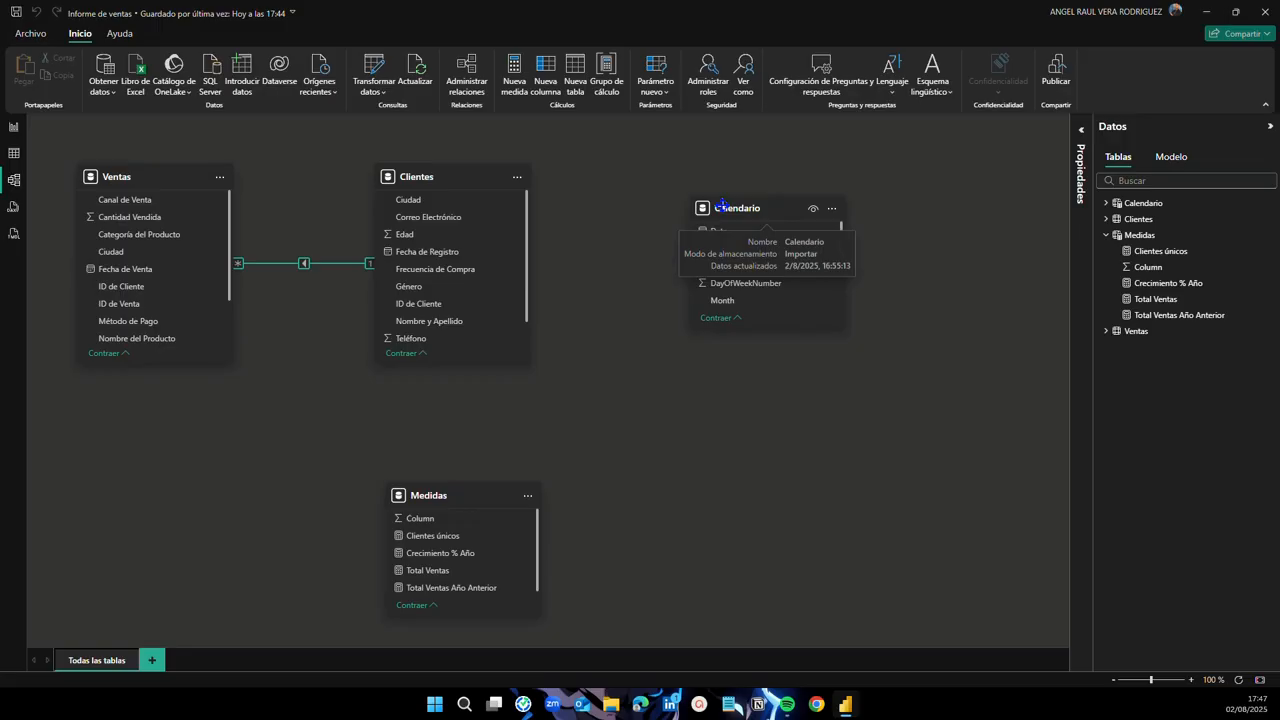
left_click_drag(427, 178, 349, 222)
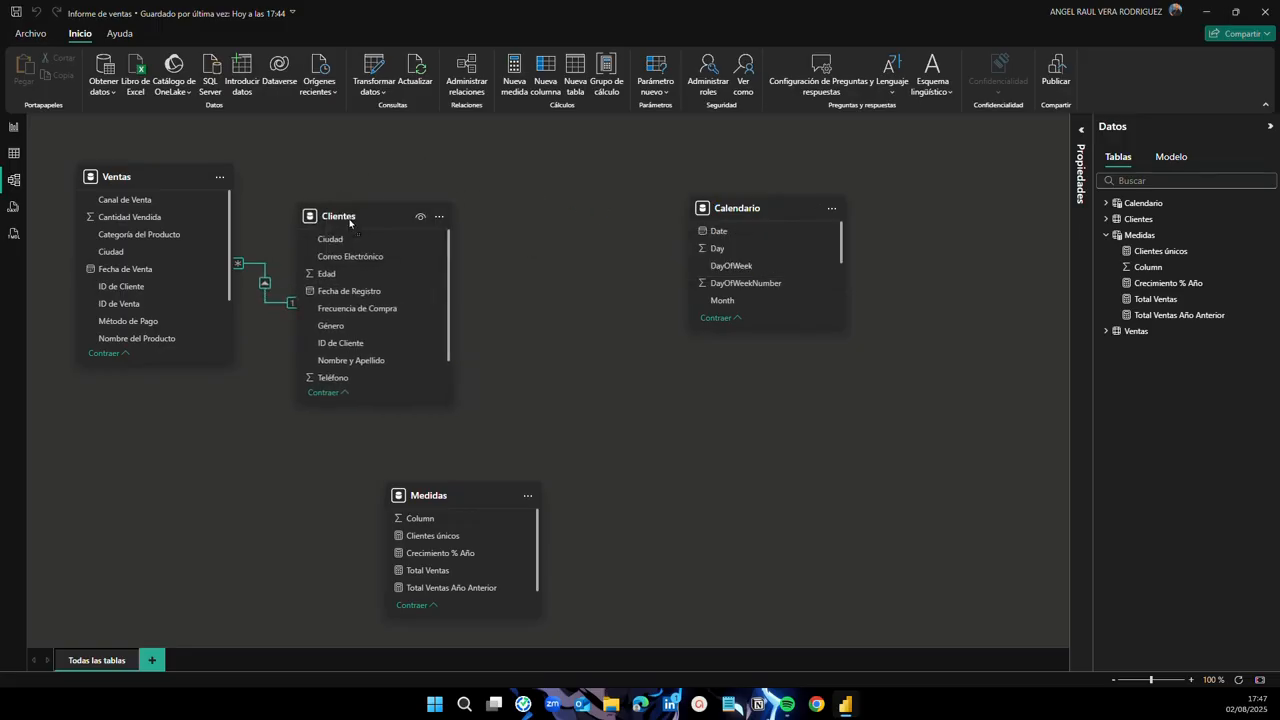
left_click_drag(140, 172, 536, 174)
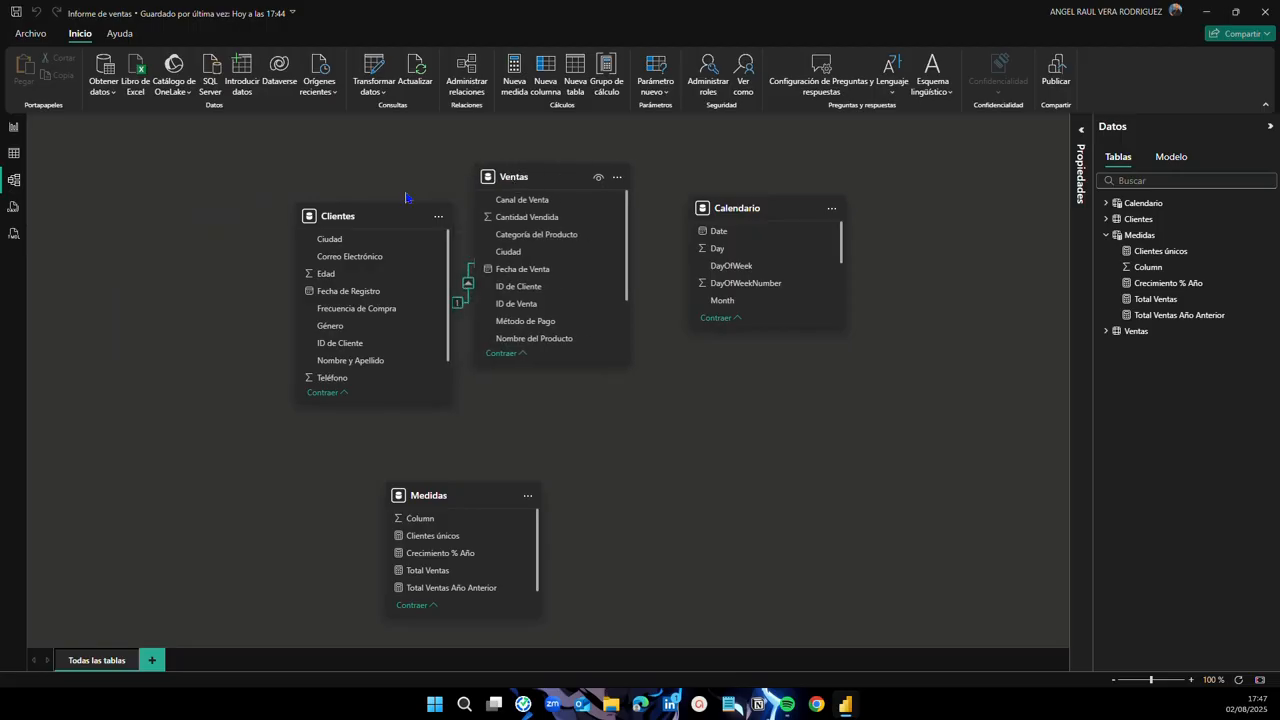
left_click_drag(340, 214, 155, 173)
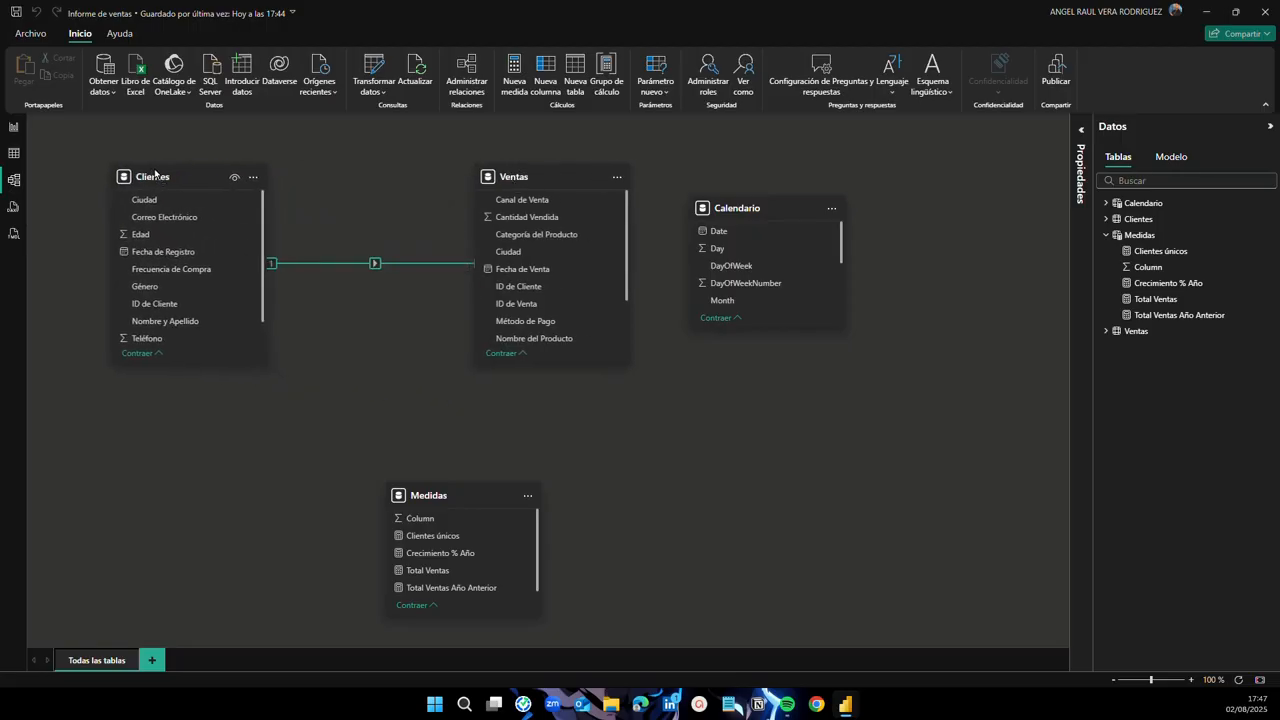
left_click_drag(512, 176, 465, 175)
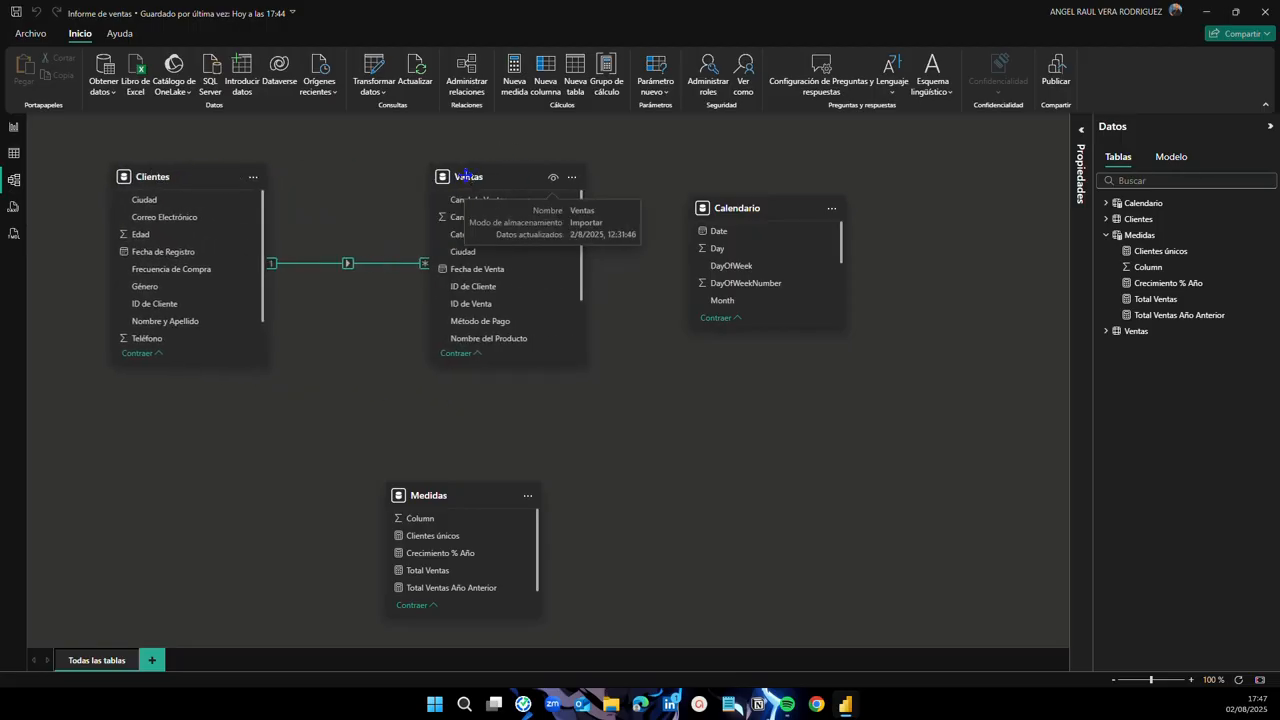
left_click_drag(740, 209, 773, 208)
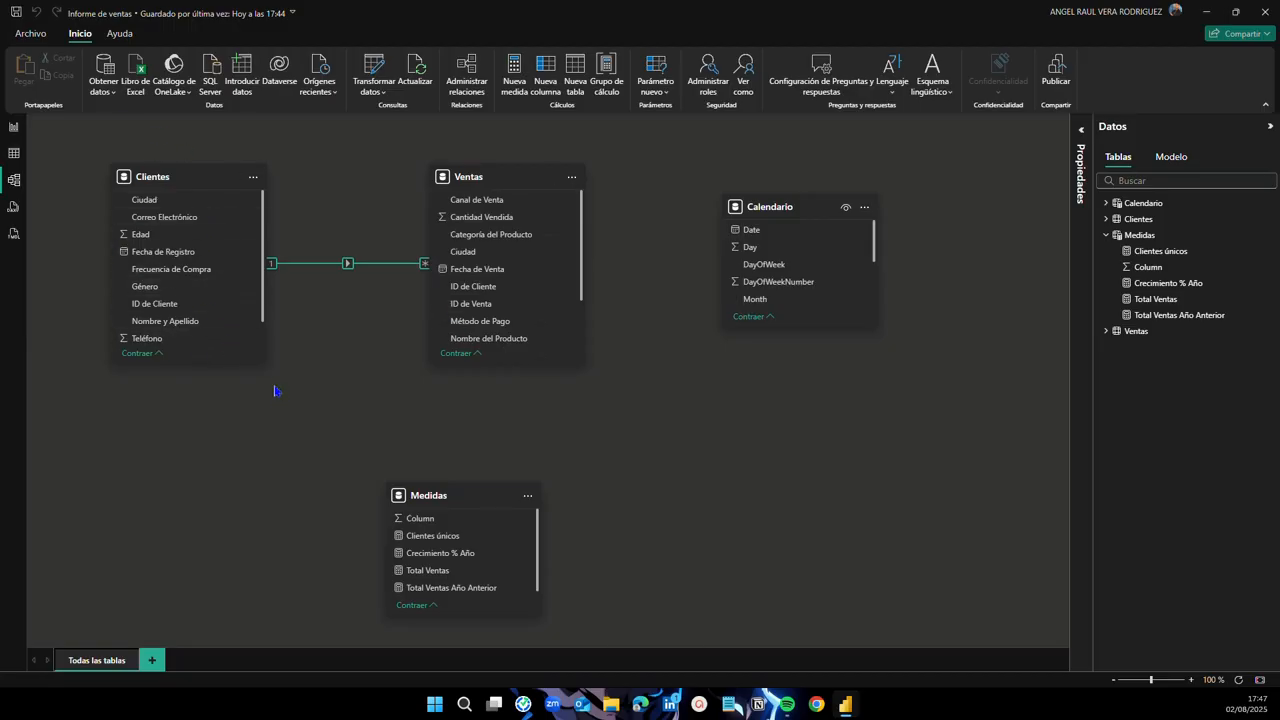
left_click_drag(771, 211, 761, 210)
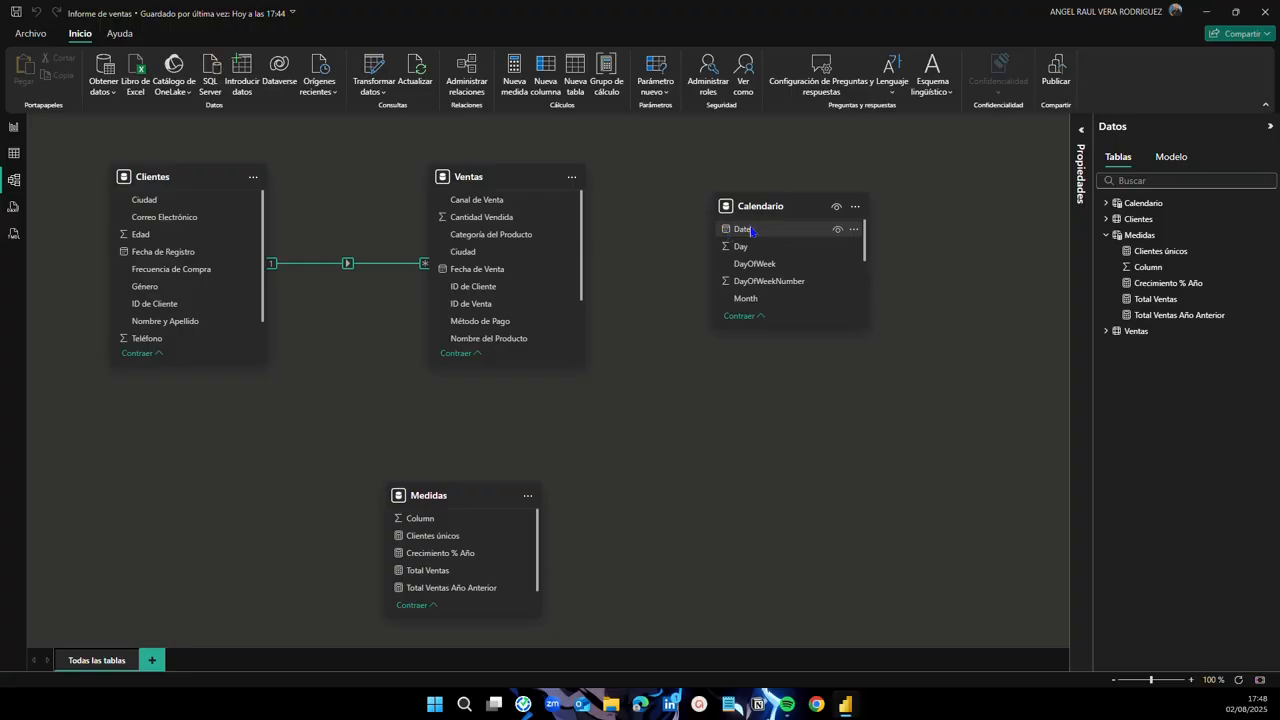
Step: Link Ventas[Fecha de Venta] to Calendario[Date] as a many-to-one (*:1) relationship and save it
left_click_drag(477, 269, 751, 232)
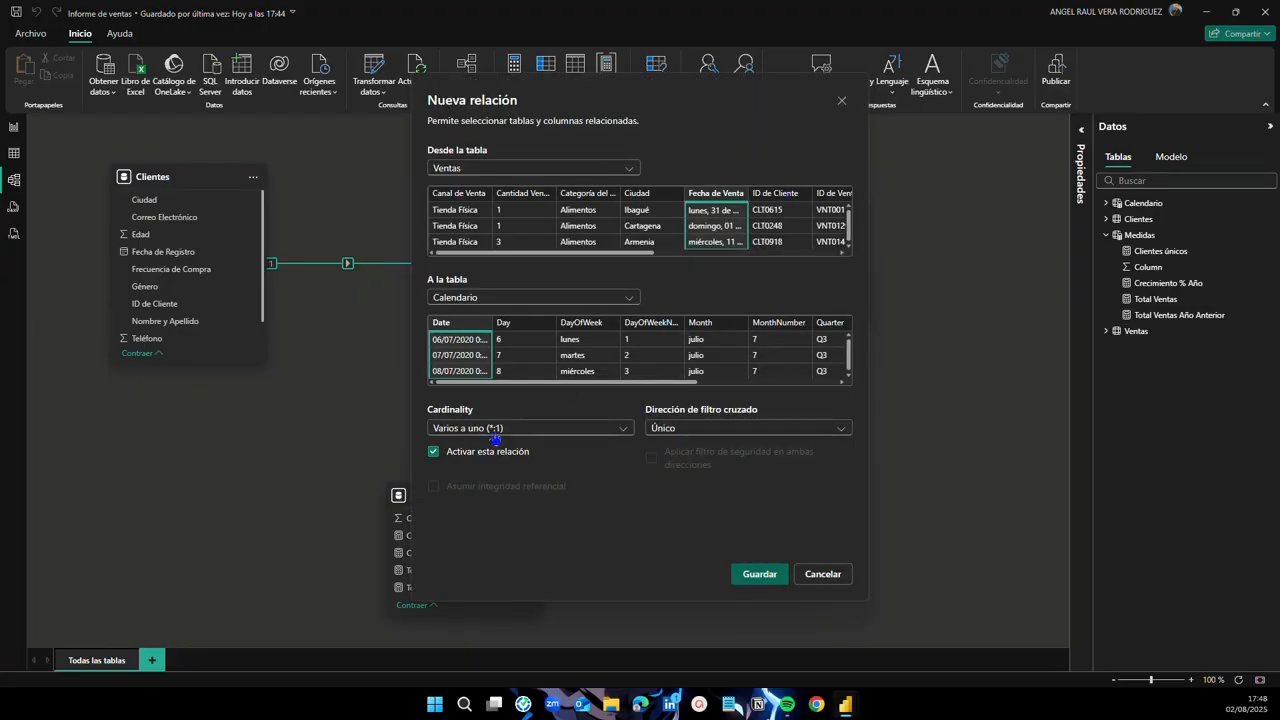
left_click(621, 429)
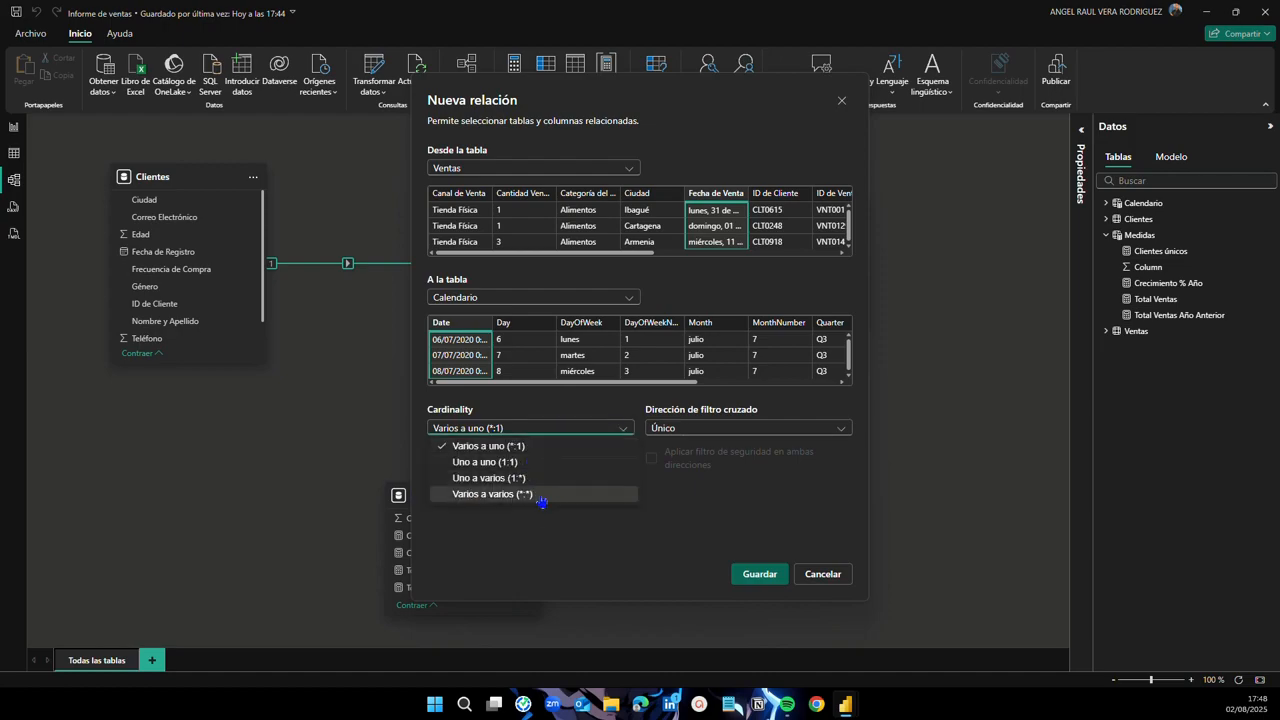
left_click(627, 432)
left_click(754, 575)
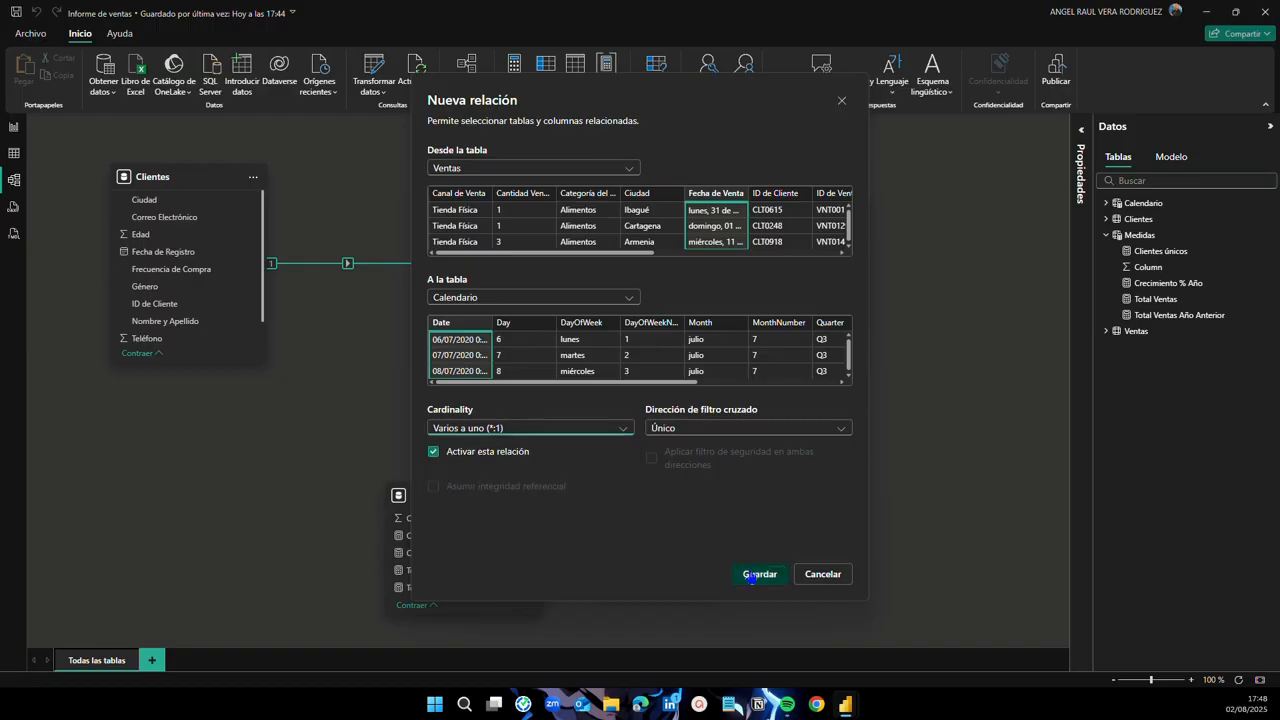
left_click_drag(764, 207, 802, 212)
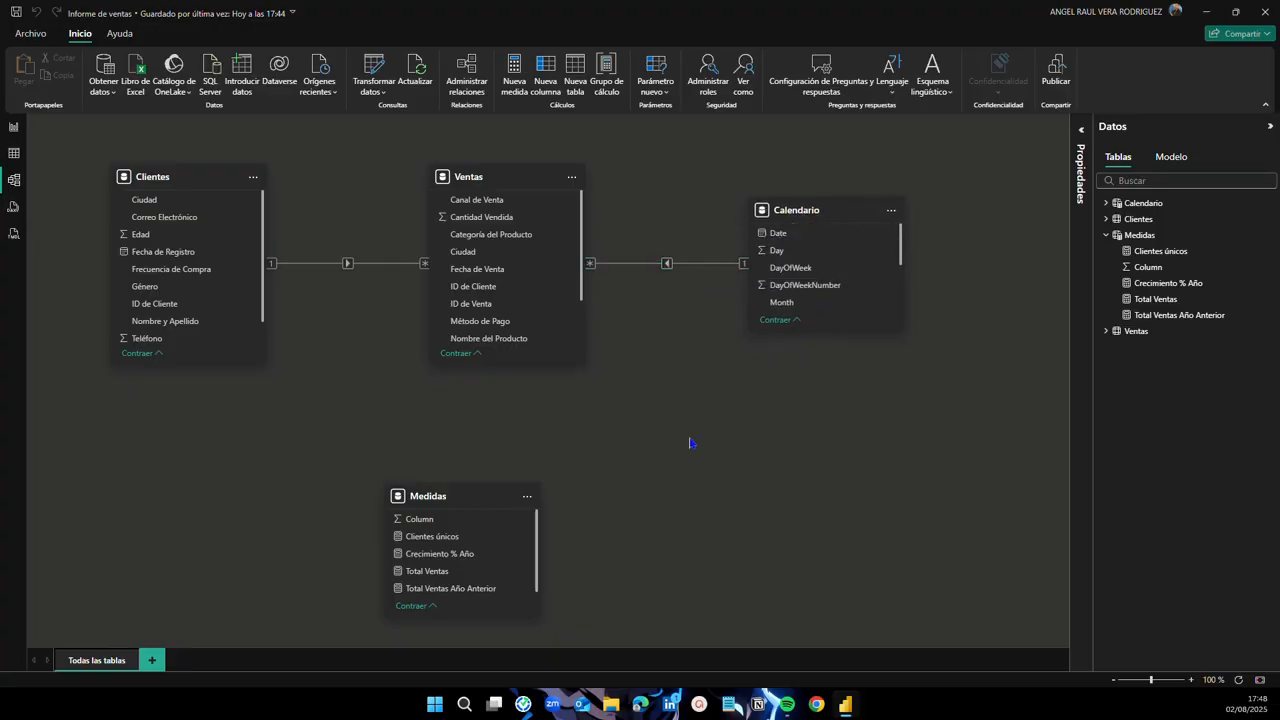
Step: Drag the Medidas table card slightly up and to the right, beneath Ventas
left_click_drag(420, 496, 467, 473)
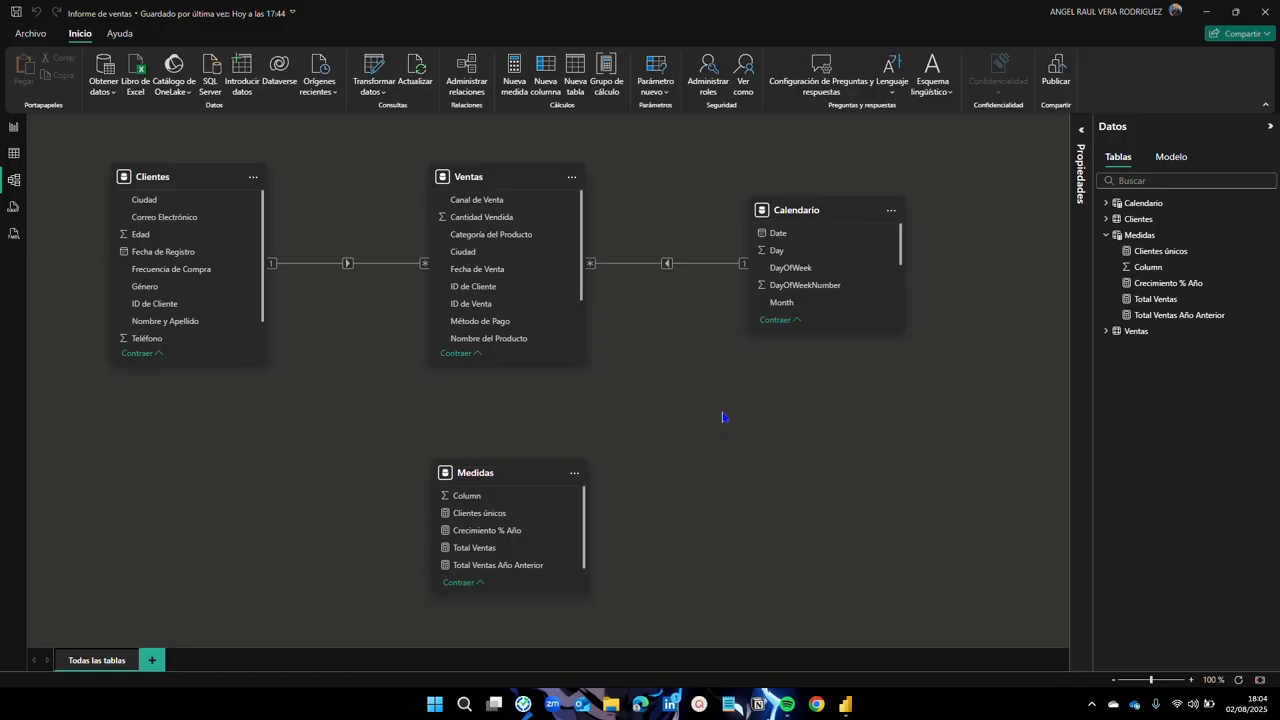
Step: Return to the report view and collapse Medidas in the Datos pane
left_click(13, 130)
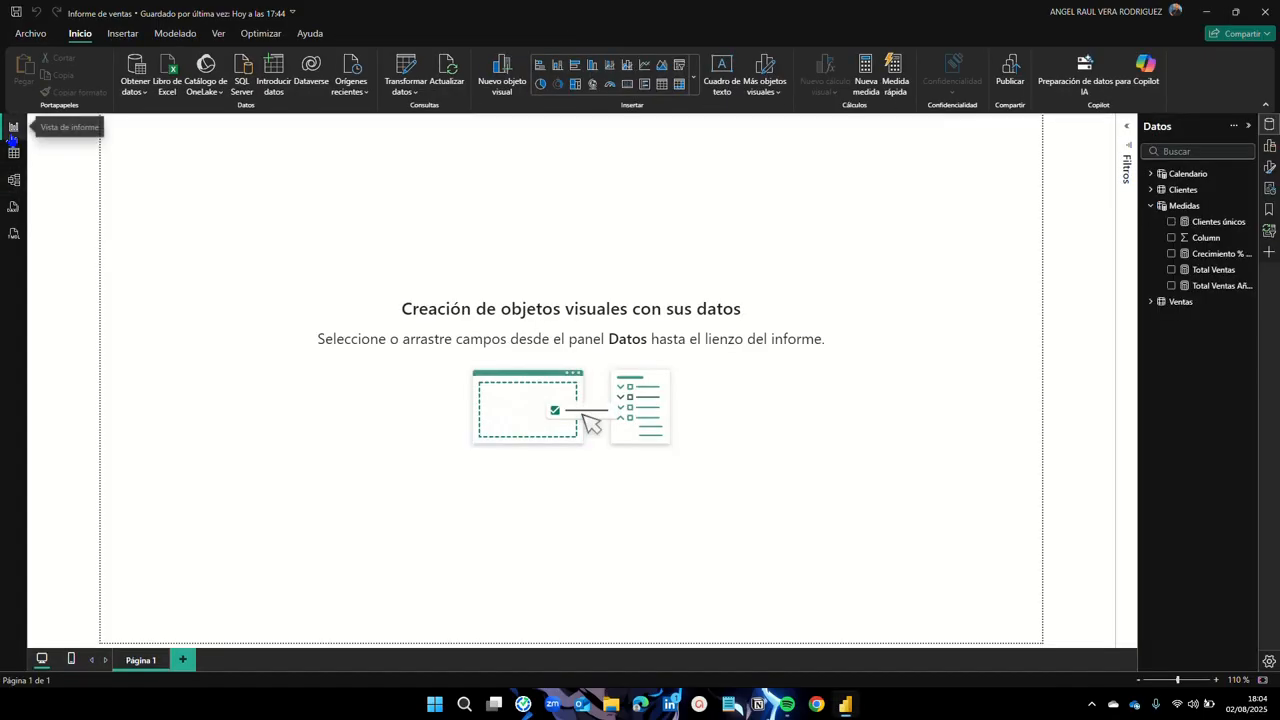
left_click(1152, 207)
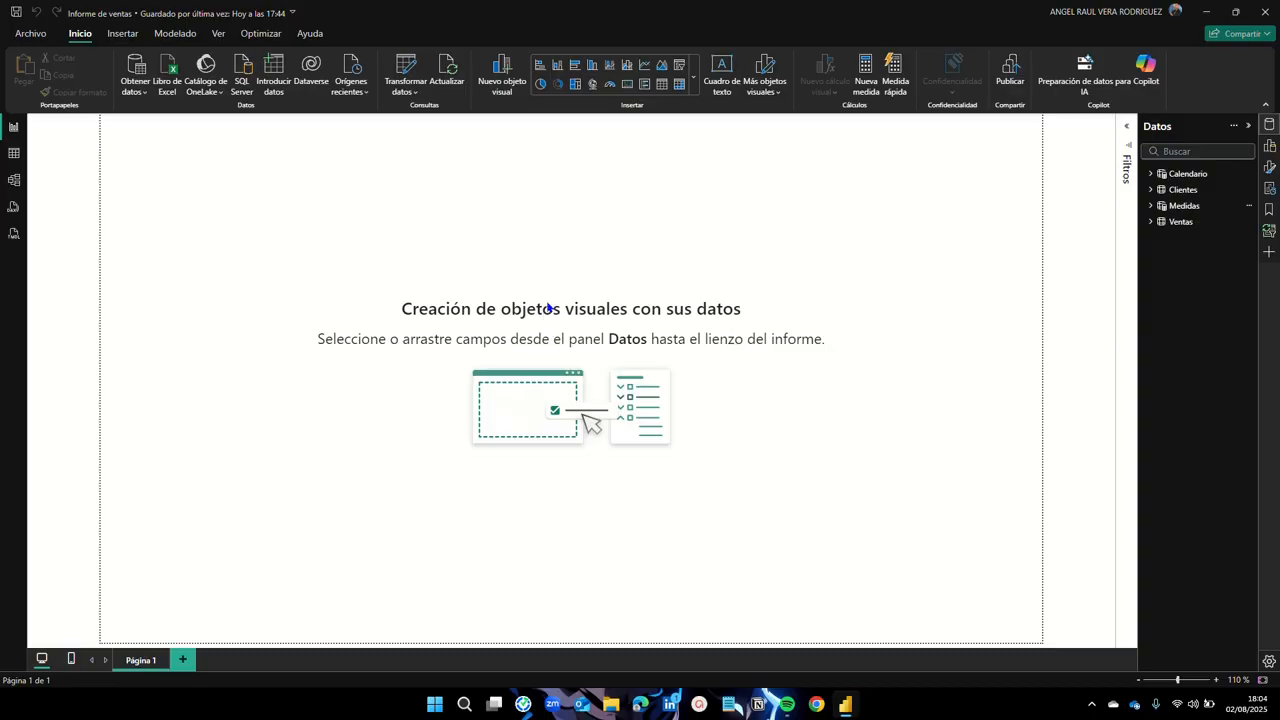
Step: Add an 'Informe de ventas' text box and stretch it across the top of the report page
left_click(725, 89)
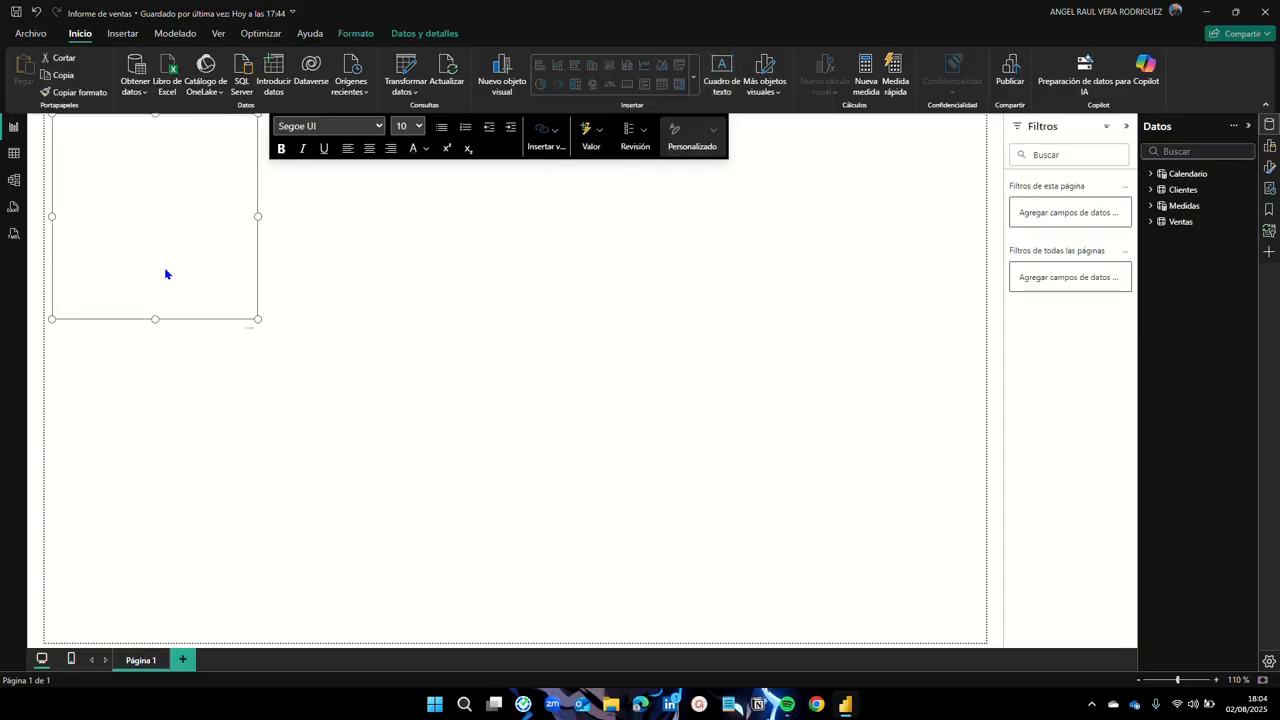
left_click(140, 149)
type("Informe de ventas")
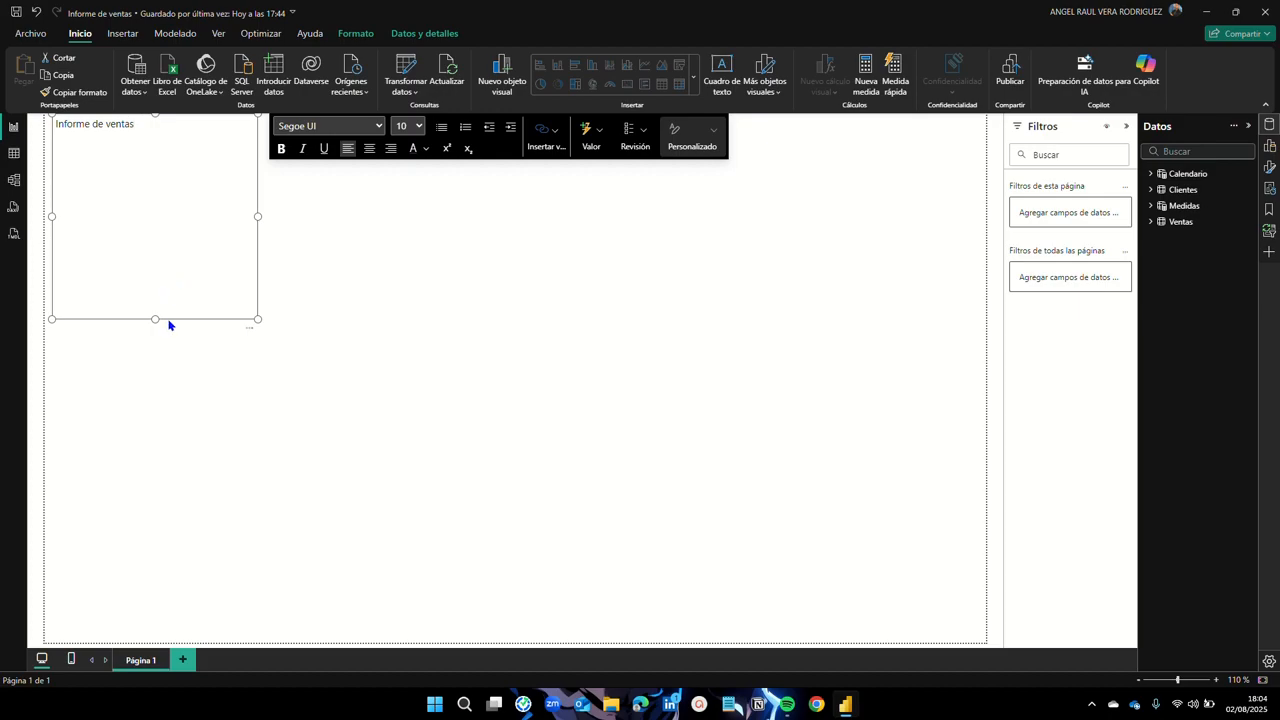
left_click_drag(152, 317, 157, 149)
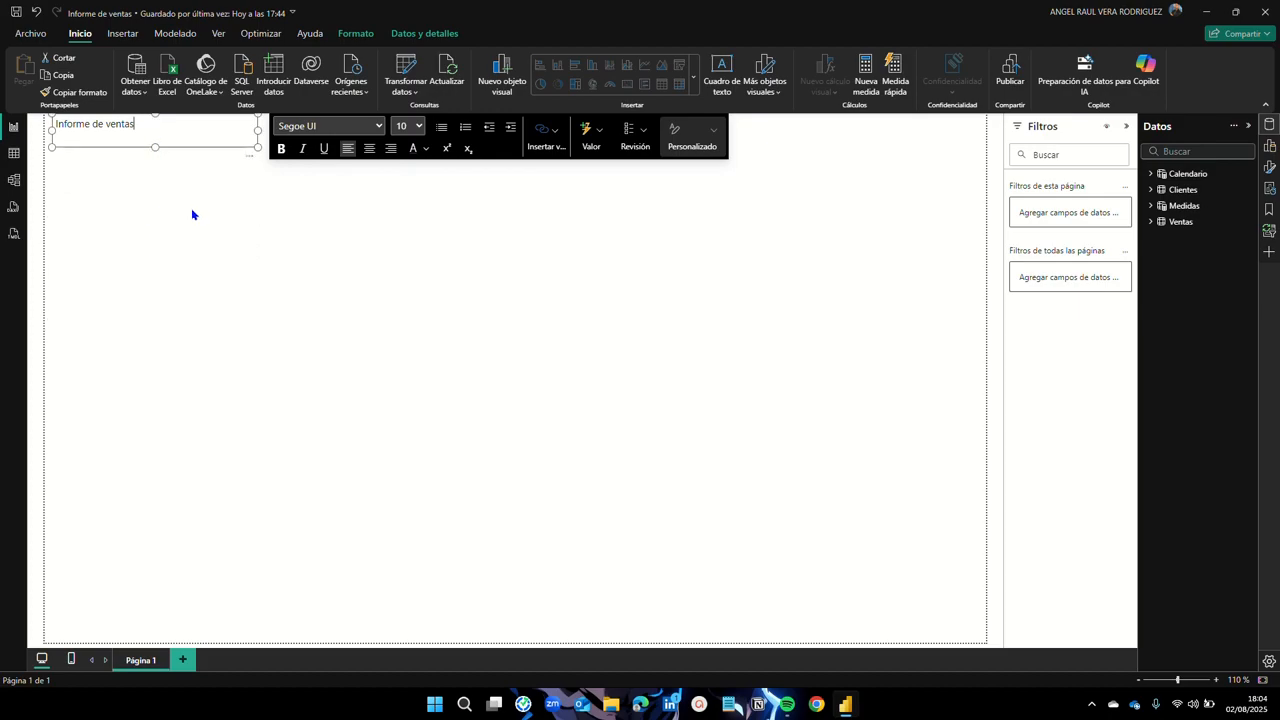
left_click_drag(257, 130, 993, 131)
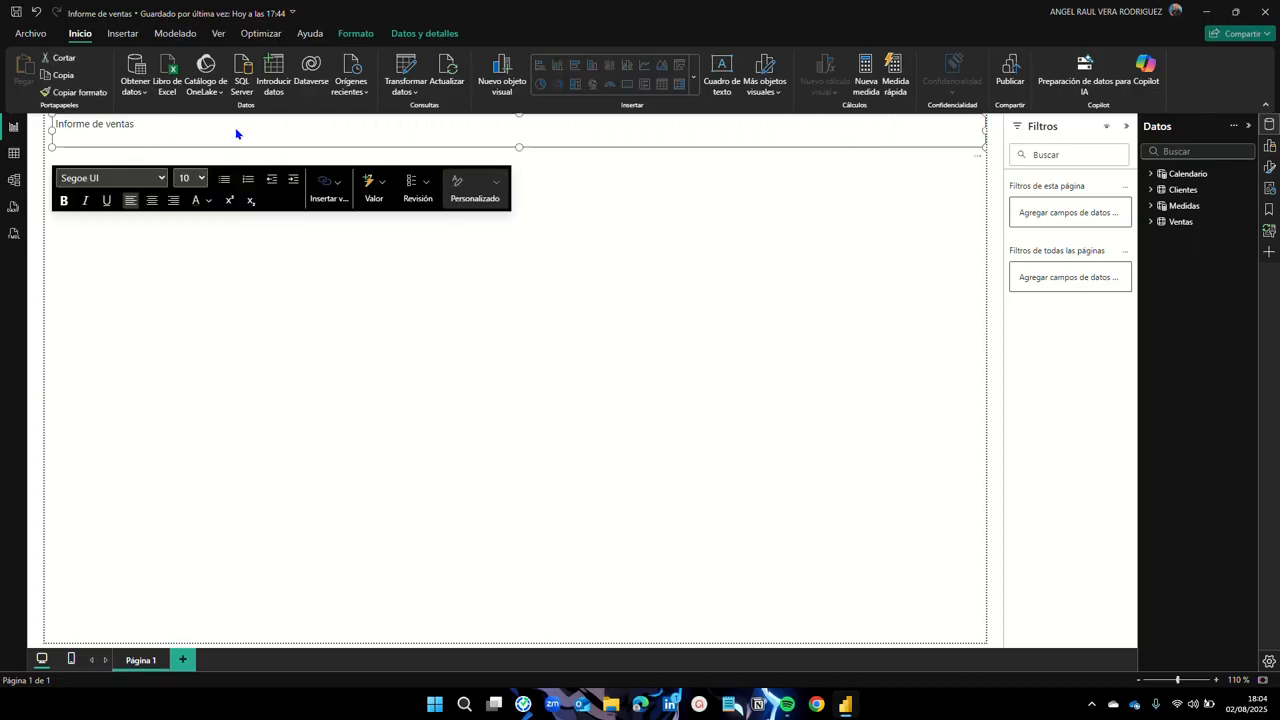
left_click_drag(51, 131, 44, 131)
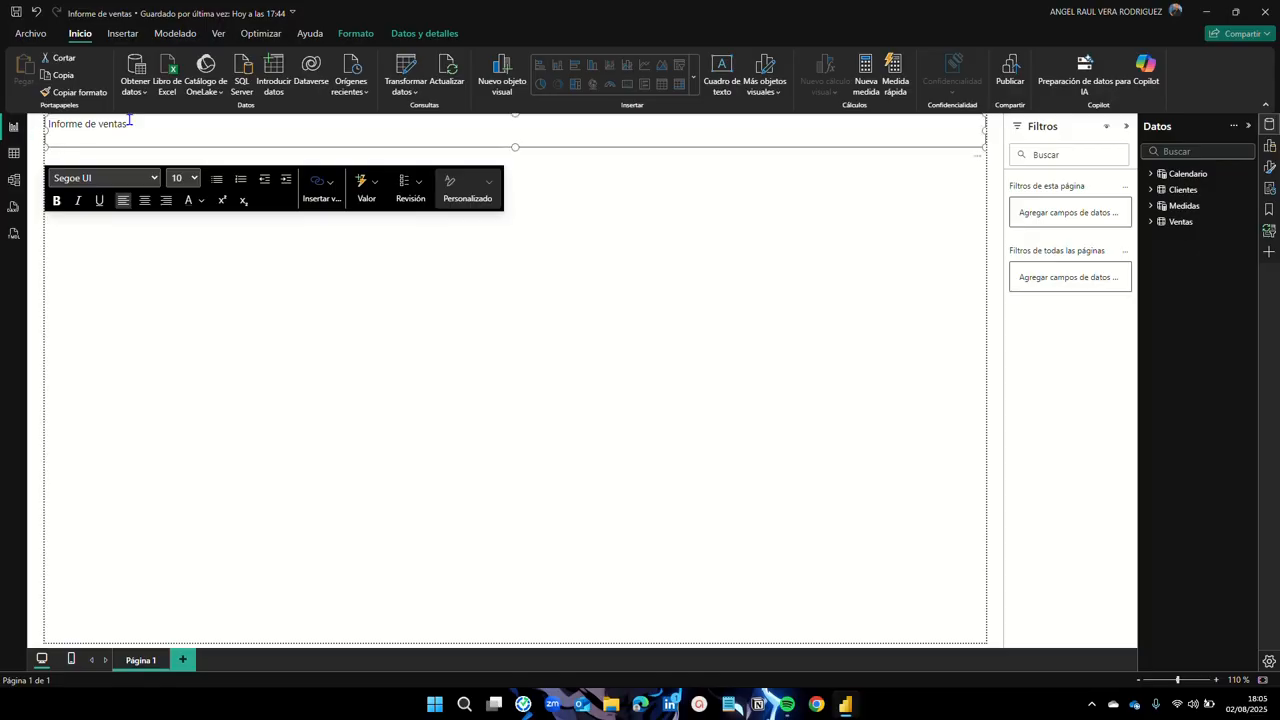
Step: Make the 'Informe de ventas' title text bold at 12 pt
left_click_drag(129, 122, 46, 123)
left_click(57, 204)
left_click(196, 179)
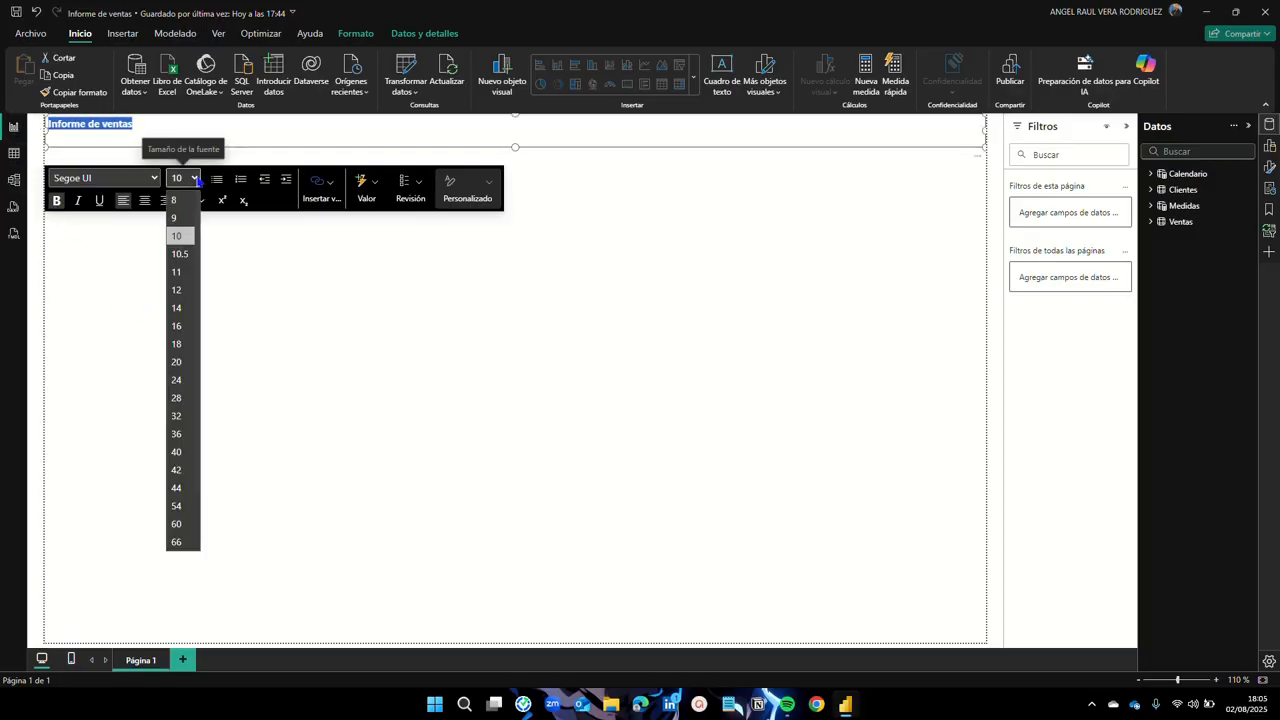
left_click(181, 307)
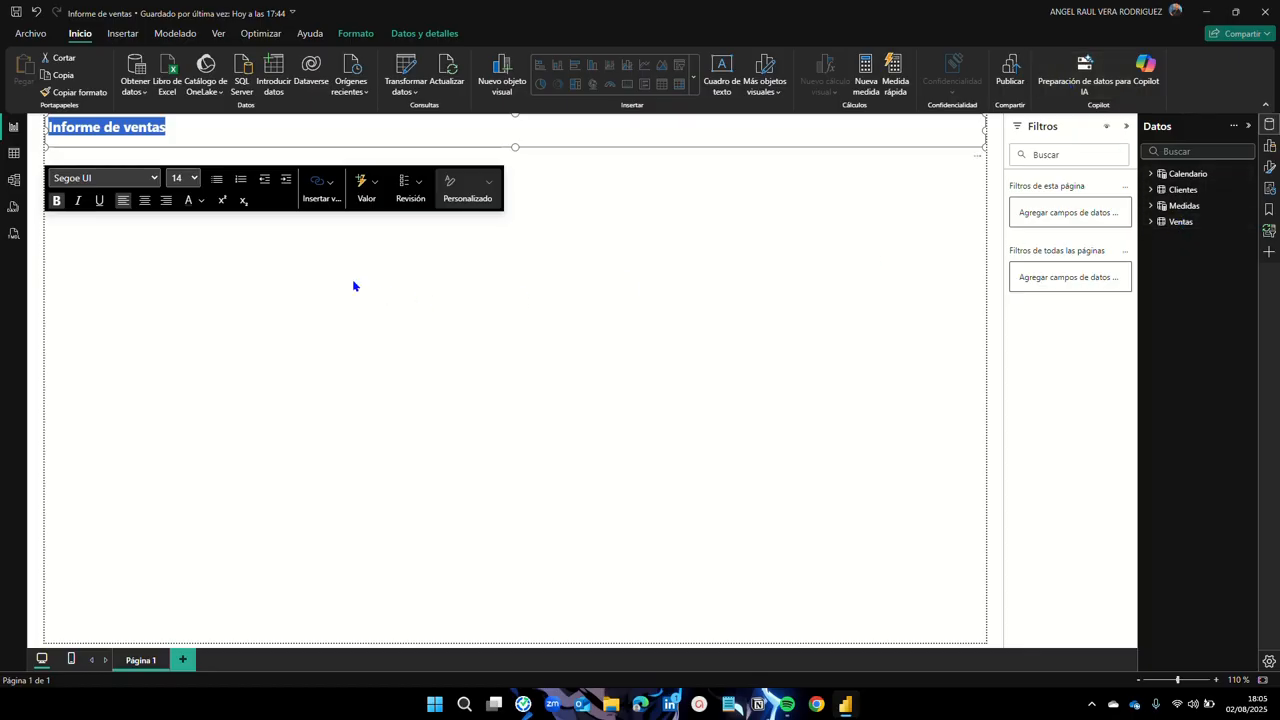
left_click(183, 178)
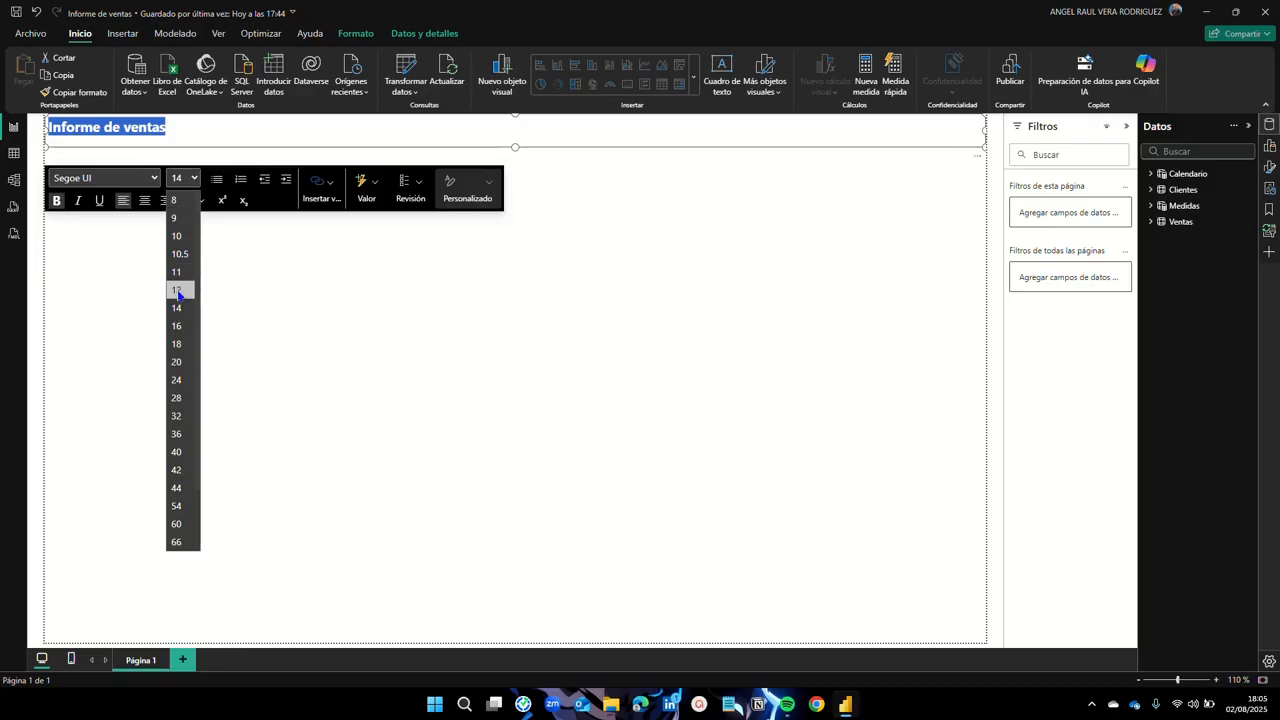
left_click(183, 289)
Step: Centre the title, shorten its box slightly and colour the text white
left_click(146, 201)
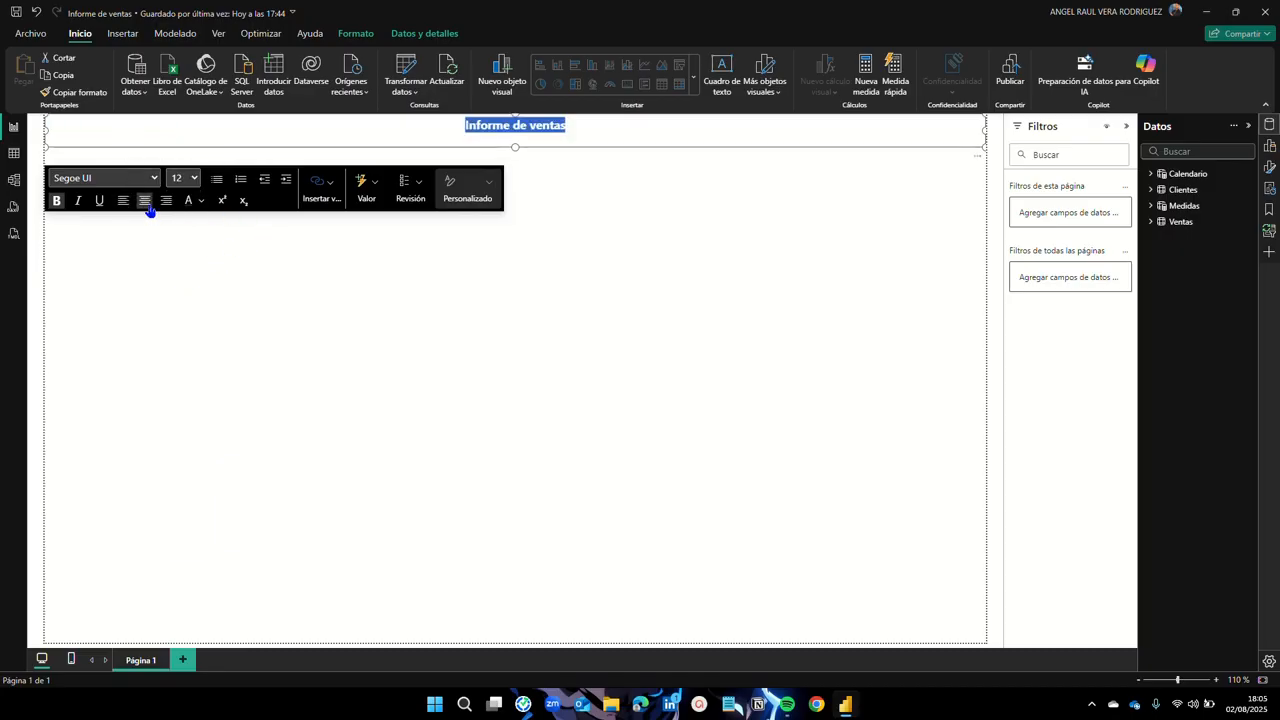
left_click_drag(515, 147, 515, 140)
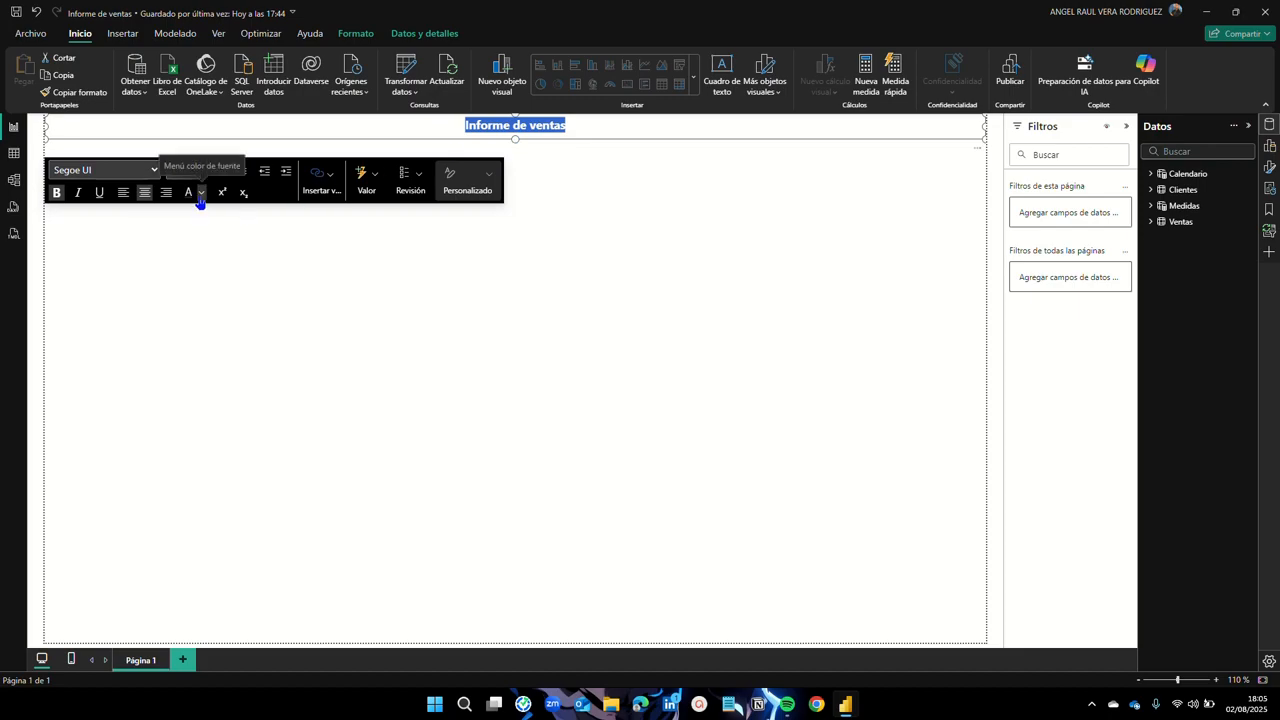
left_click(202, 194)
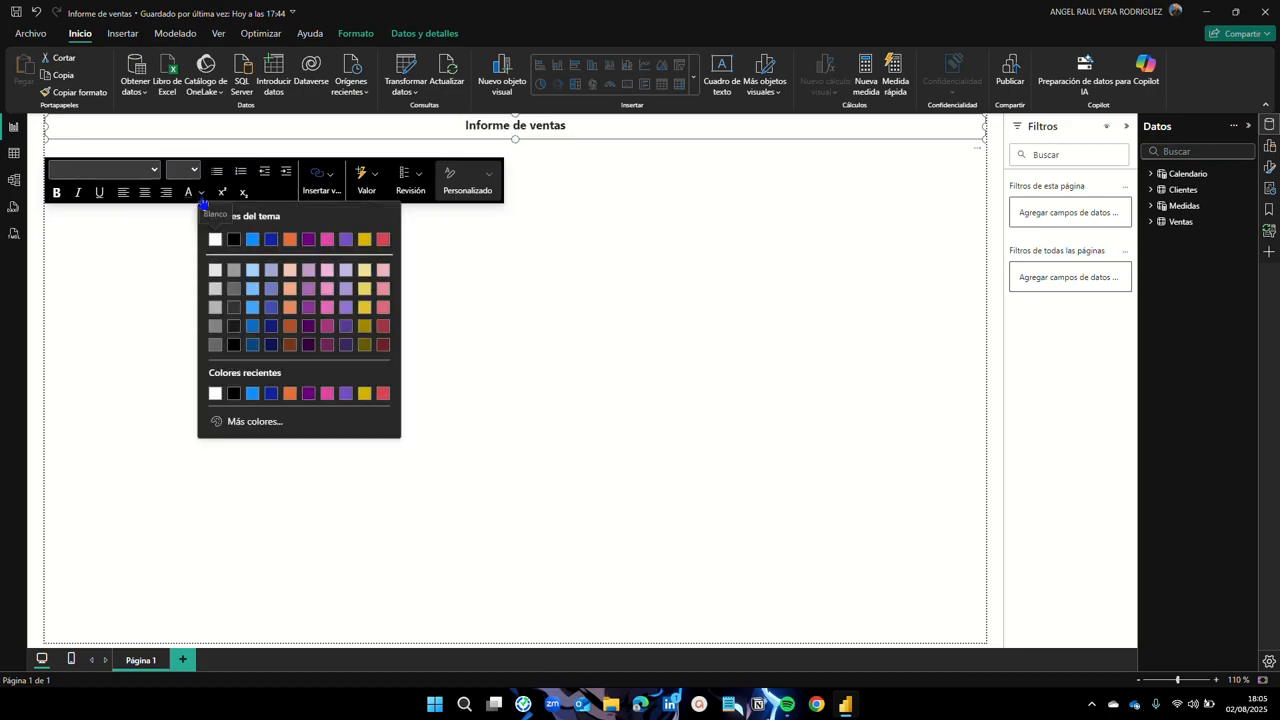
left_click(216, 239)
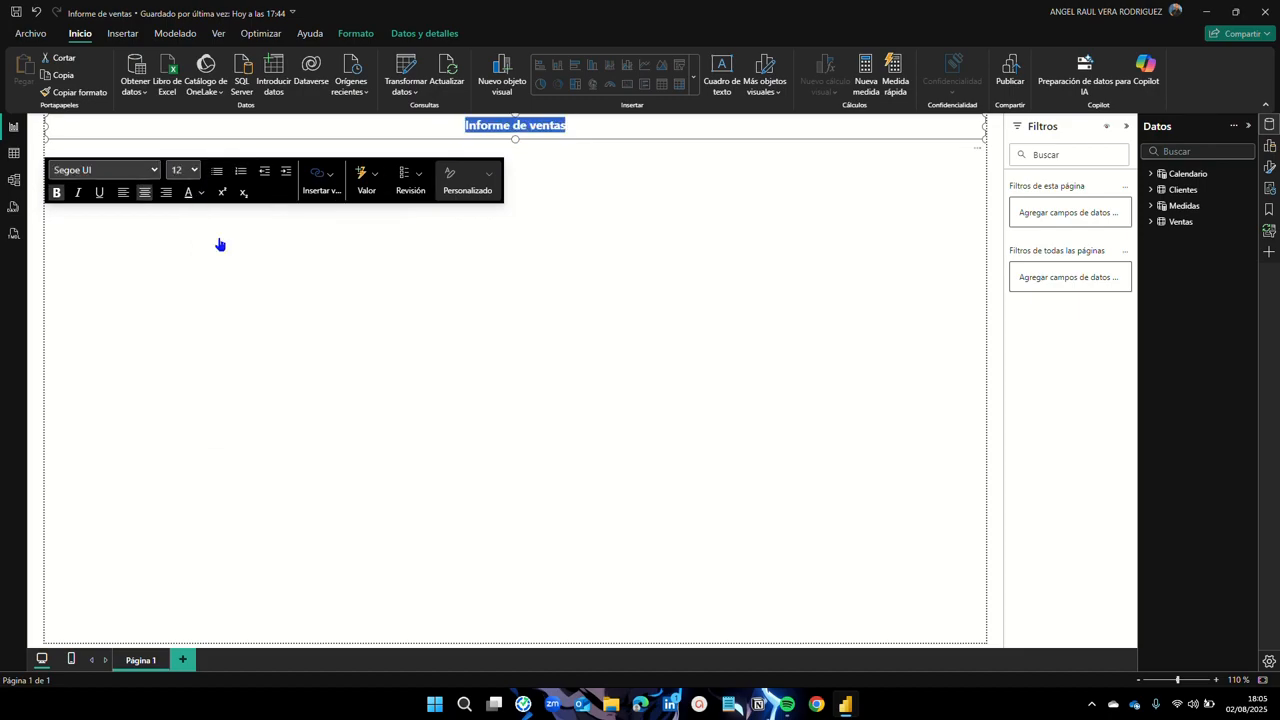
left_click(416, 312)
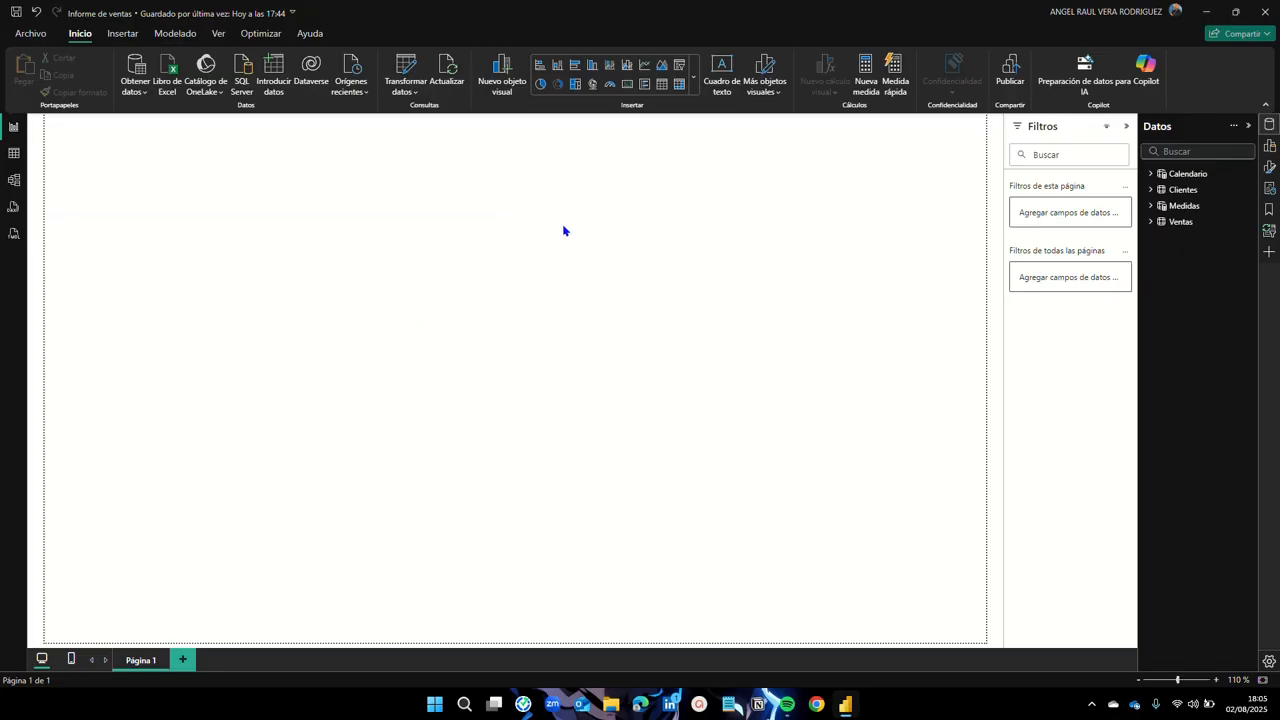
Step: Set the title text box's Fondo colour to dark navy blue under Tamaño y estilo
left_click(593, 125)
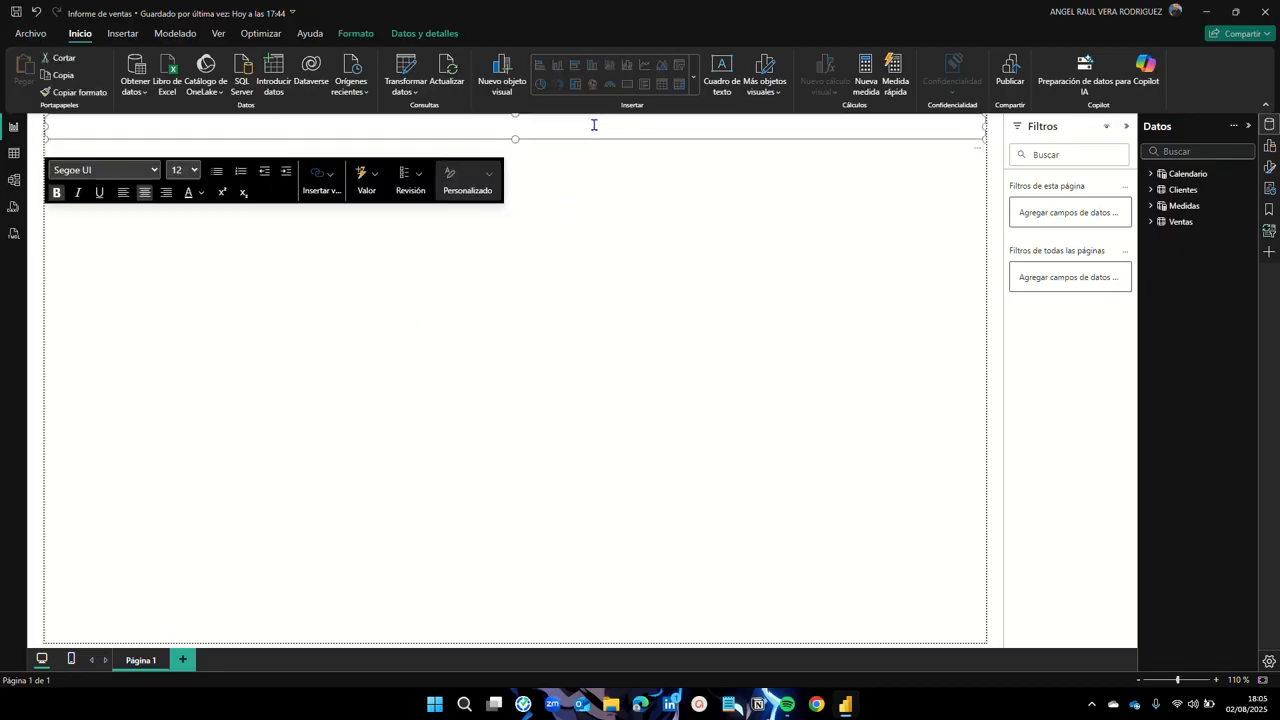
left_click(1268, 172)
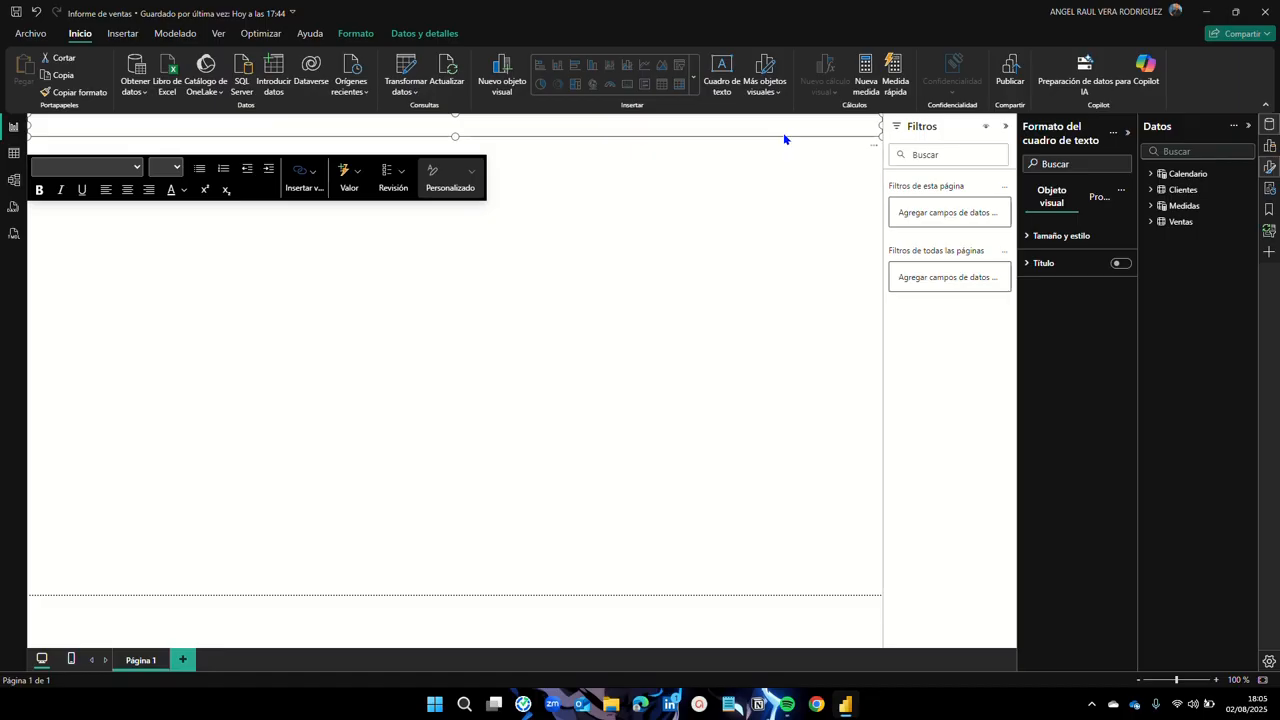
left_click(1030, 245)
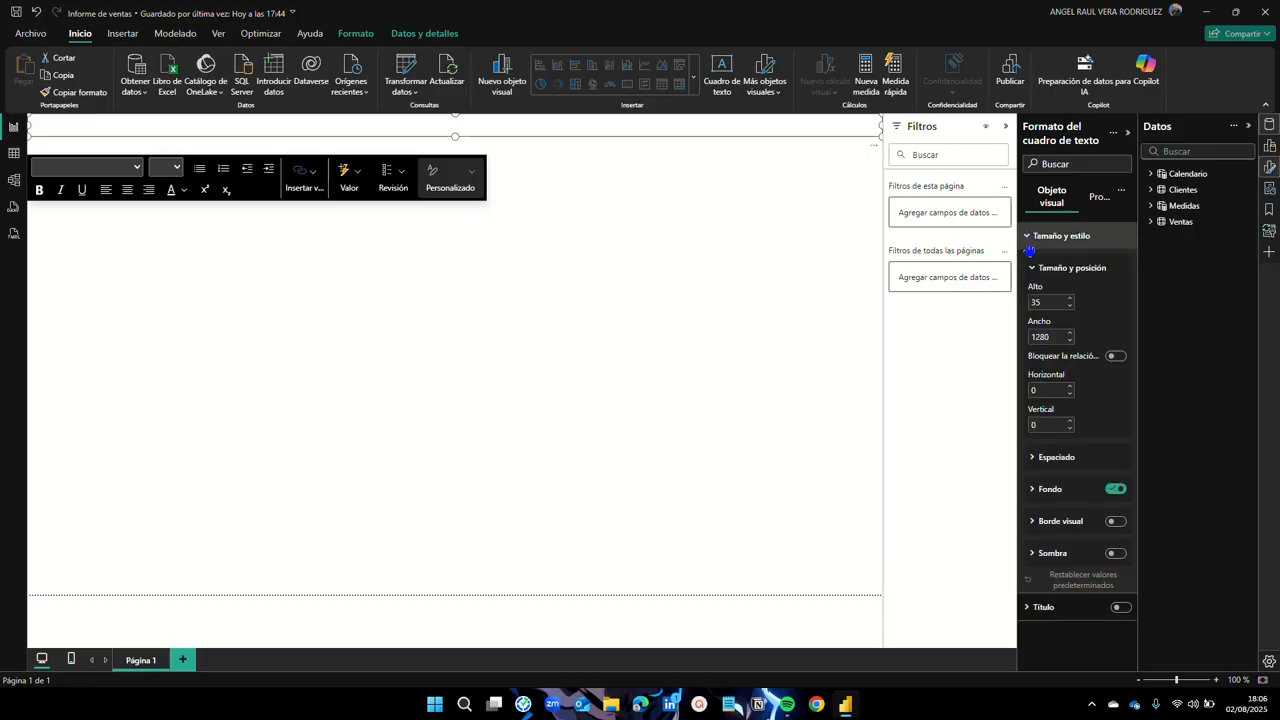
left_click(1033, 492)
left_click(1056, 527)
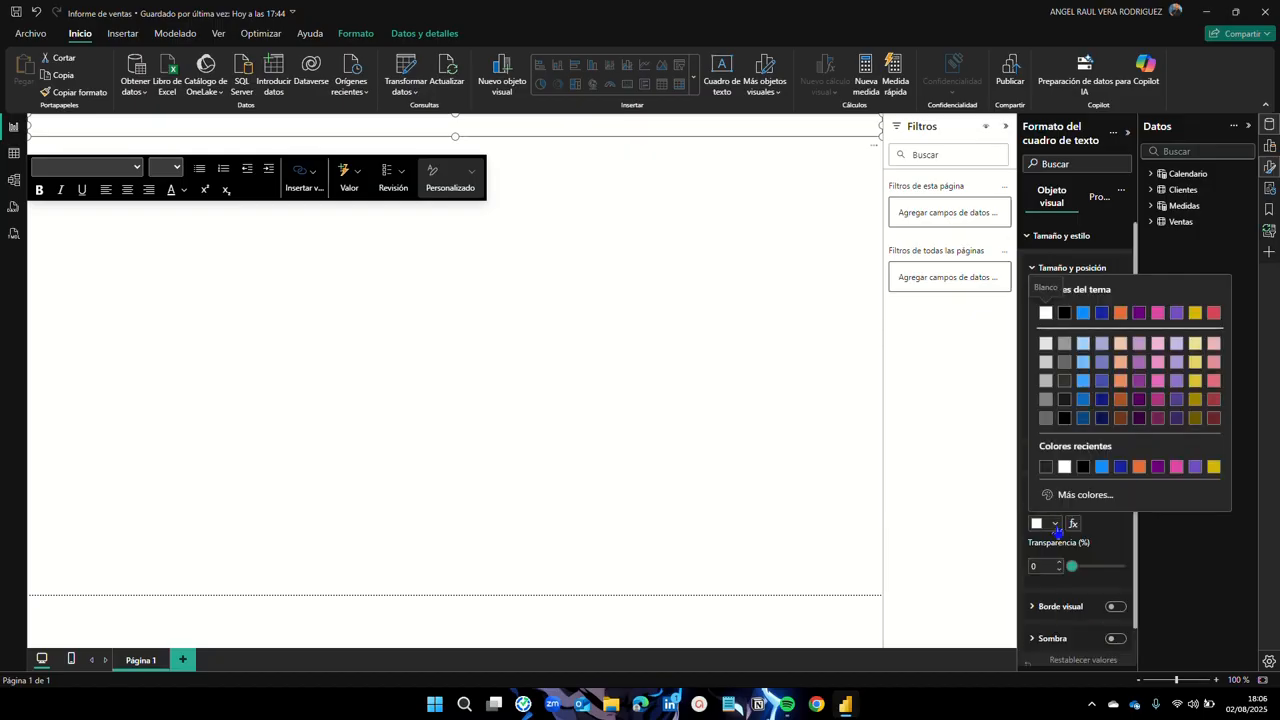
left_click(1121, 468)
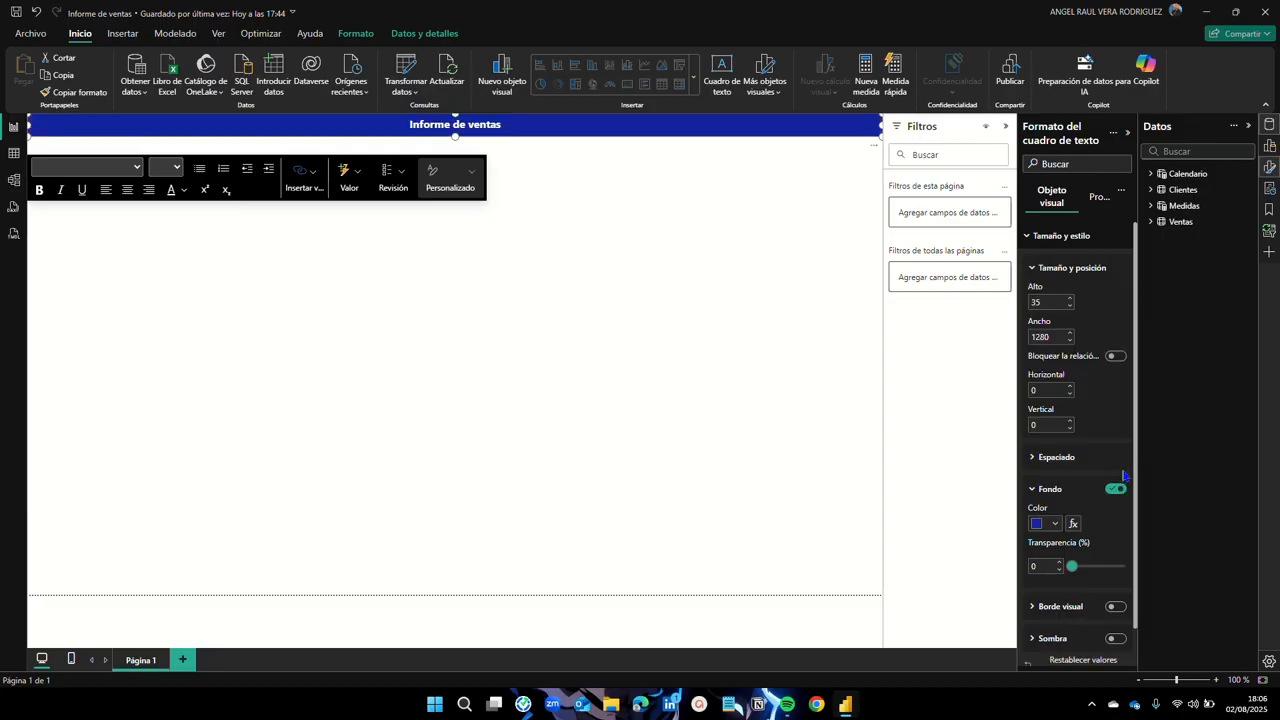
left_click(1055, 524)
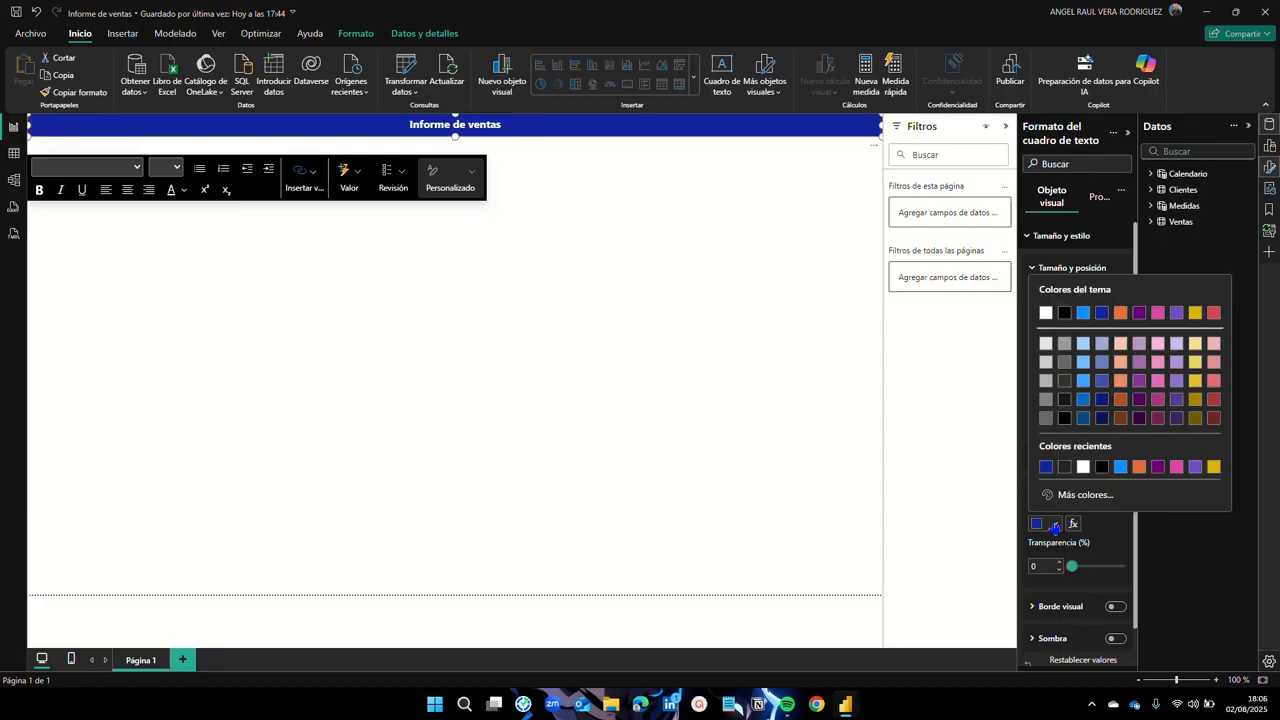
left_click(1102, 424)
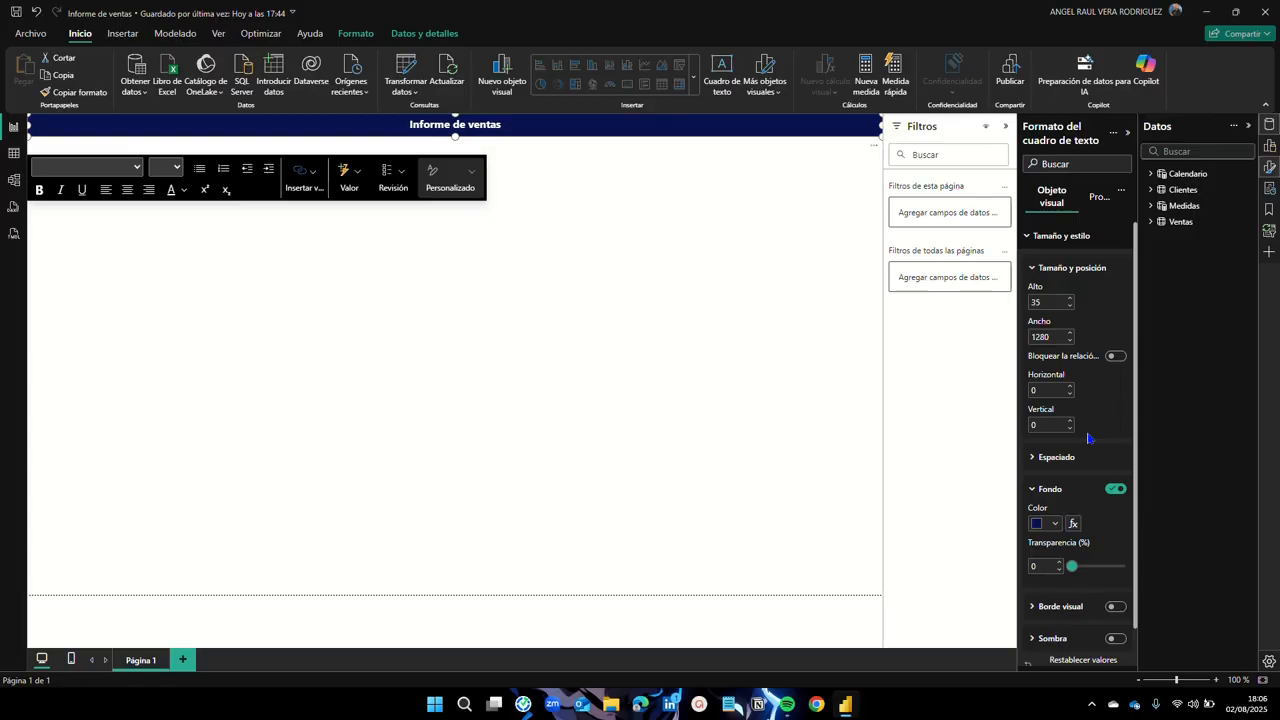
left_click(597, 252)
left_click(543, 127)
left_click(500, 368)
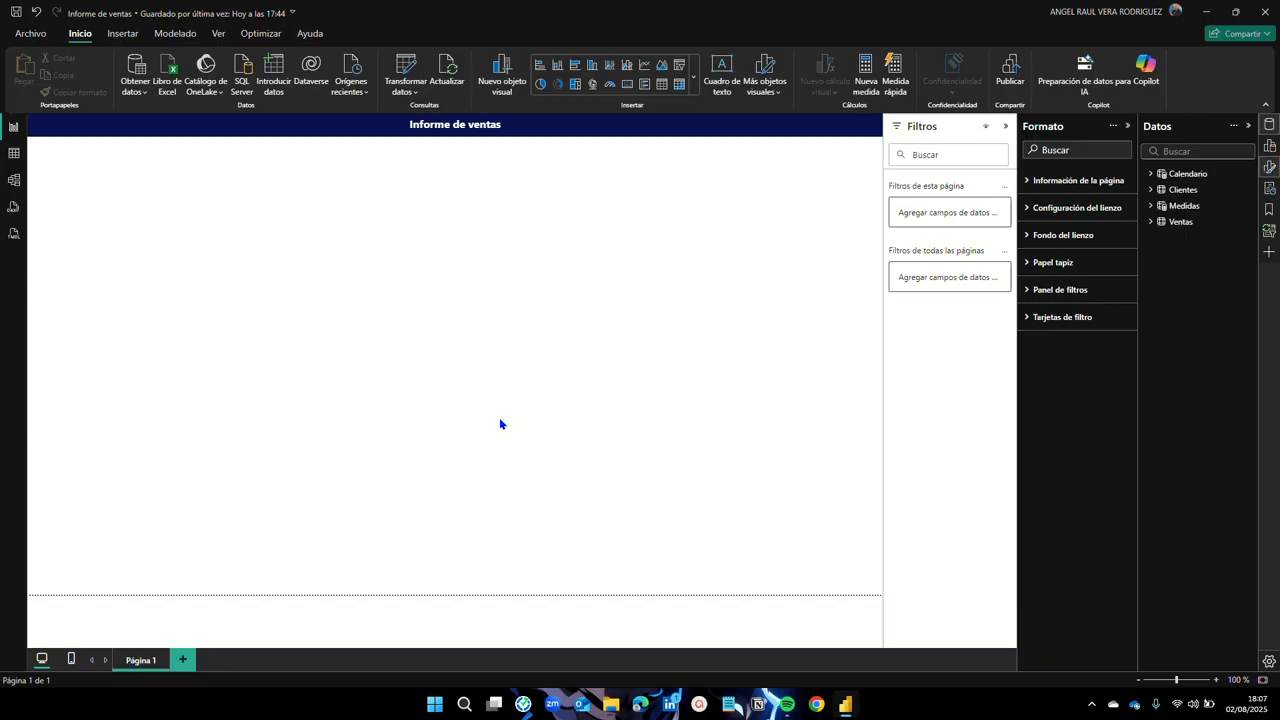
Step: Hide Filtros and set the canvas to Personalizado, height 1080 and width 1920
left_click(1006, 127)
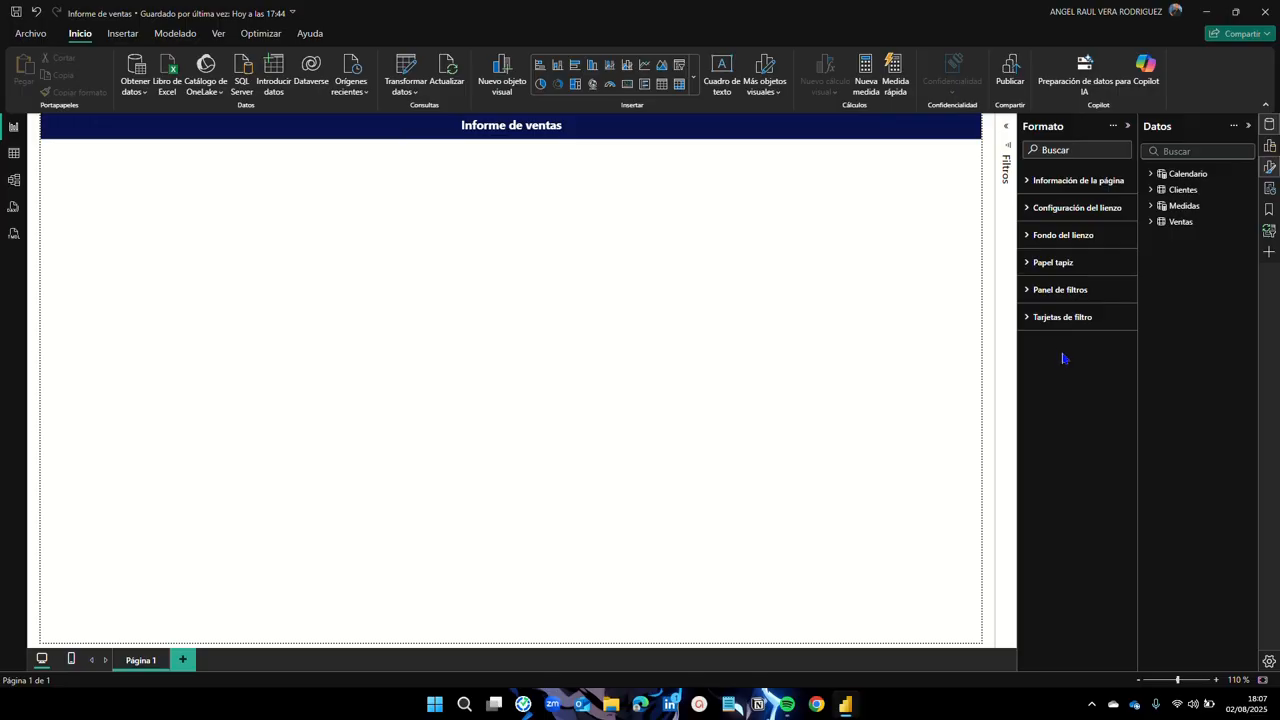
left_click(1030, 216)
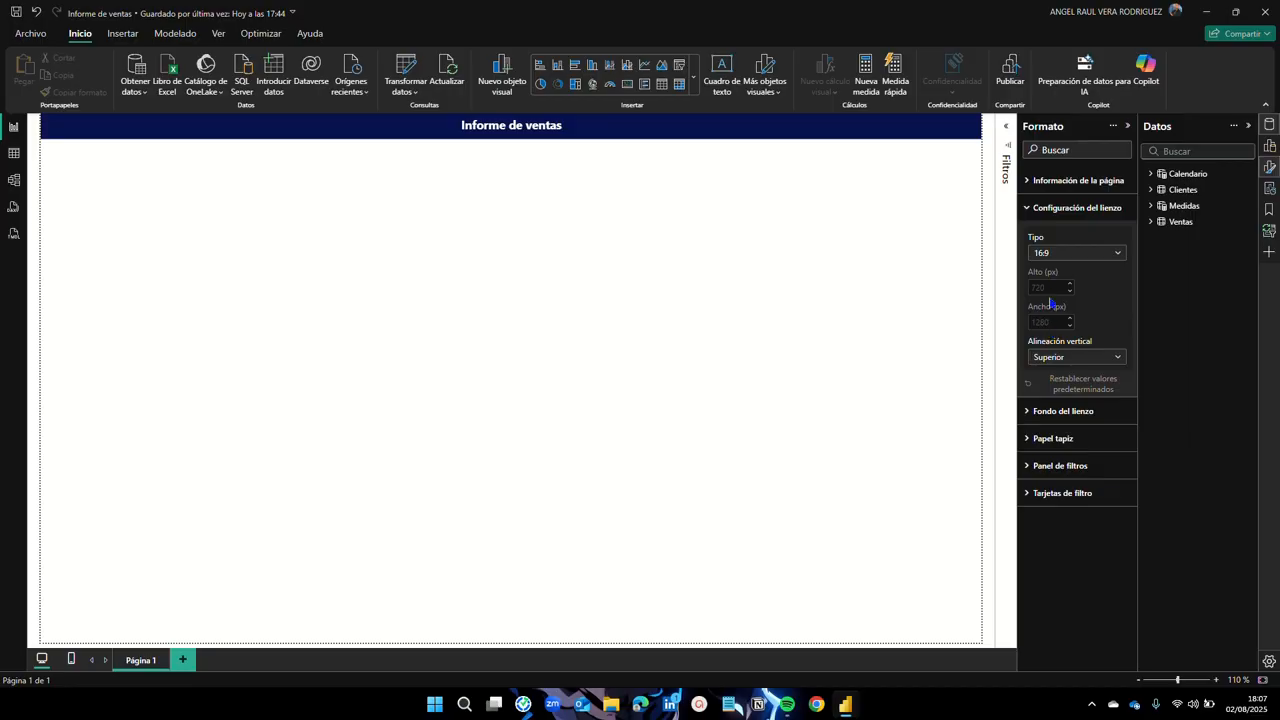
left_click(1116, 255)
left_click(1080, 335)
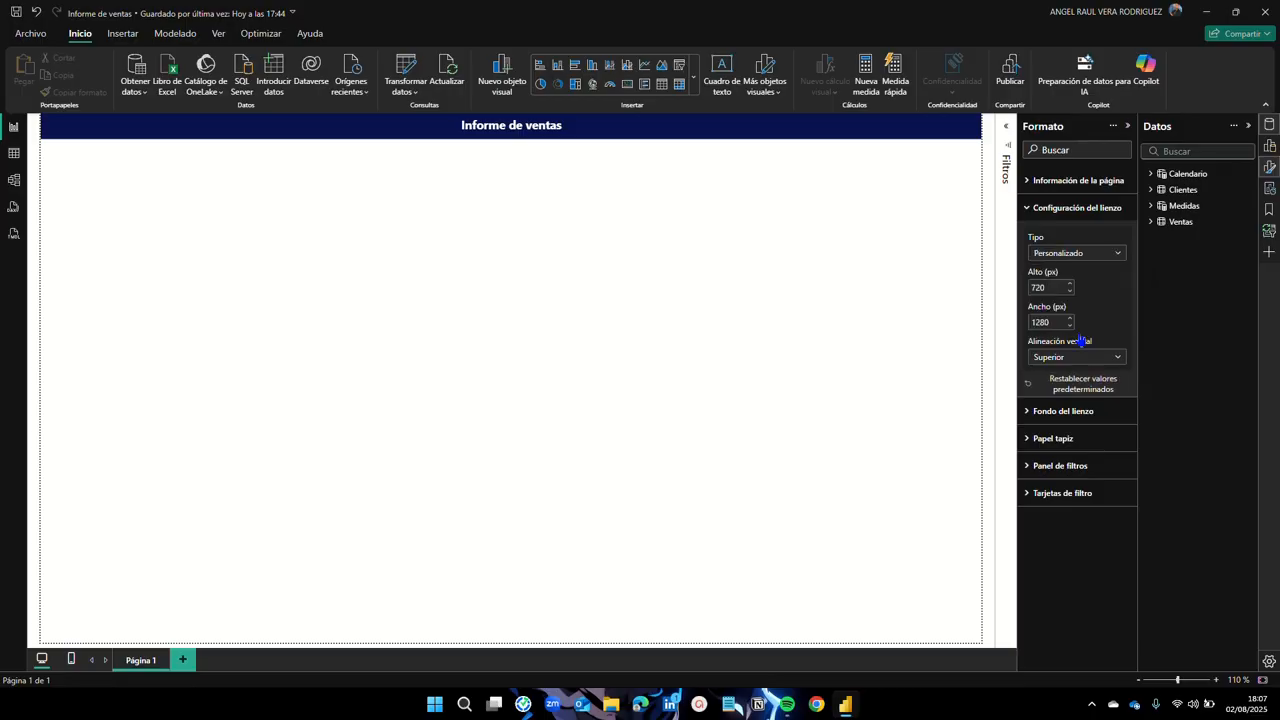
left_click_drag(1051, 289, 1031, 291)
type("1080")
key("Return")
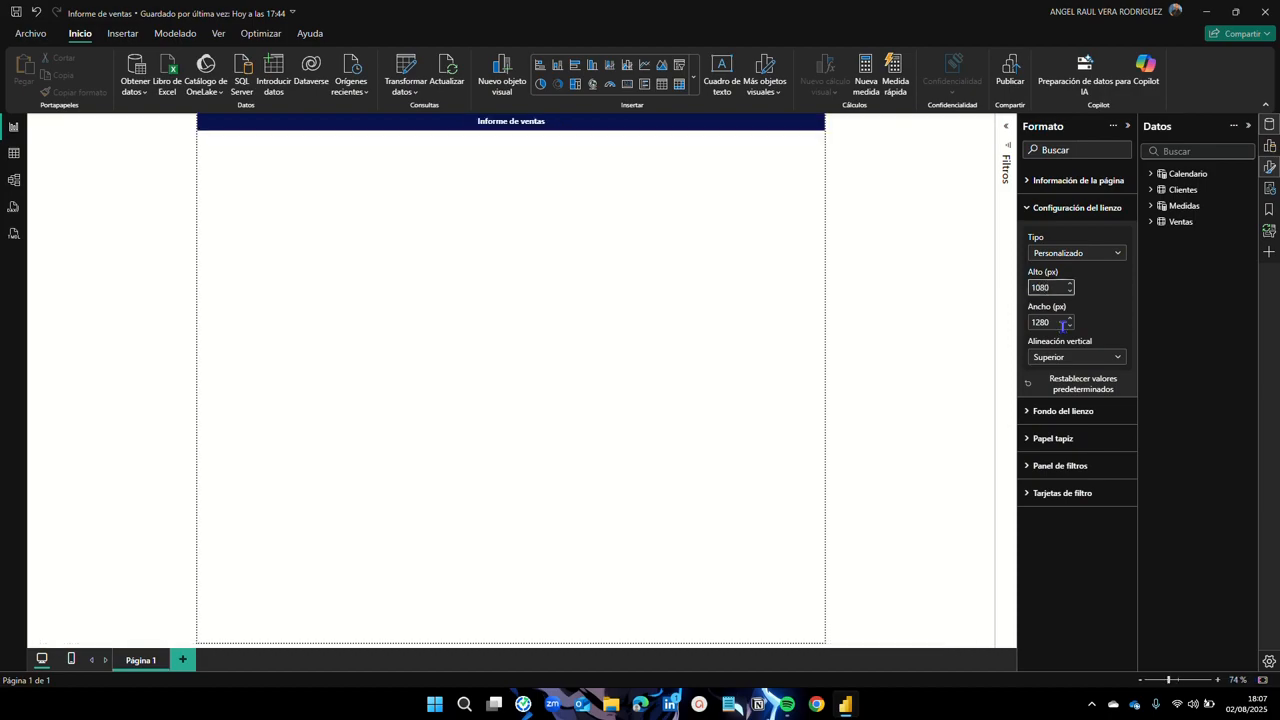
left_click_drag(1055, 322, 1021, 324)
type("1920")
key("Return")
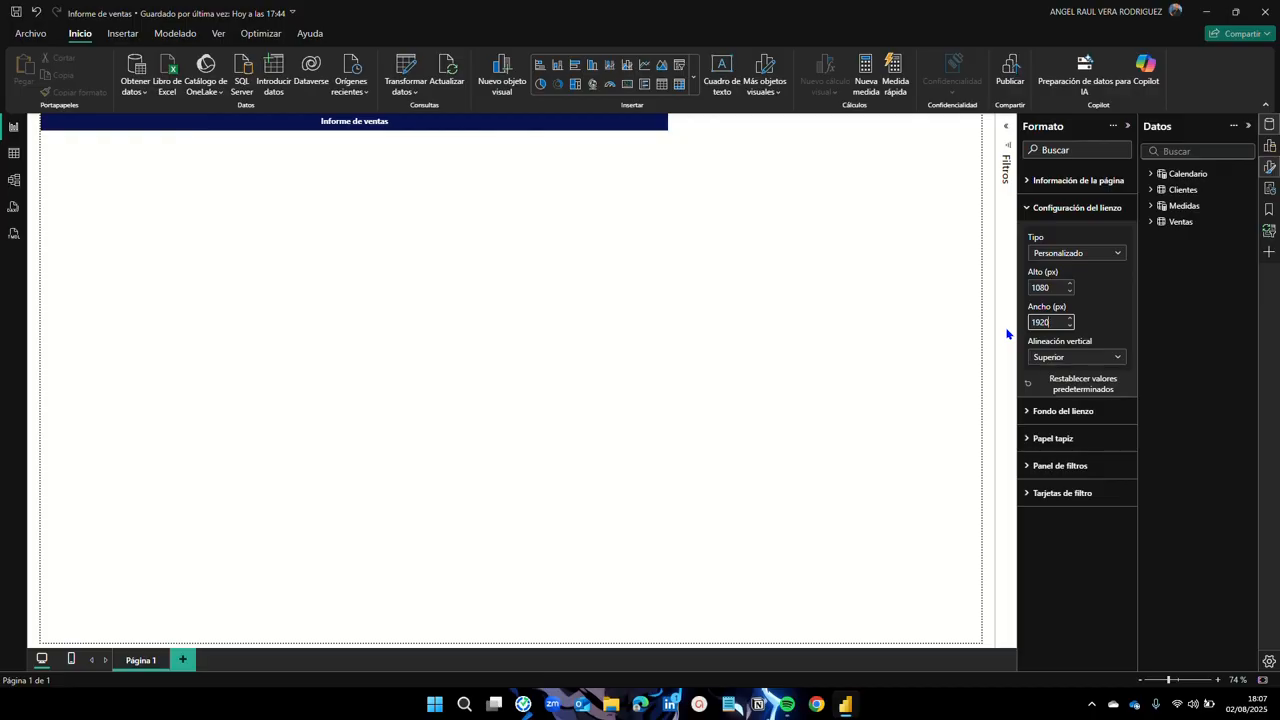
left_click(1031, 212)
Step: Stretch the navy title bar across the full 1920-wide page
left_click_drag(667, 121, 978, 643)
left_click_drag(44, 468, 979, 647)
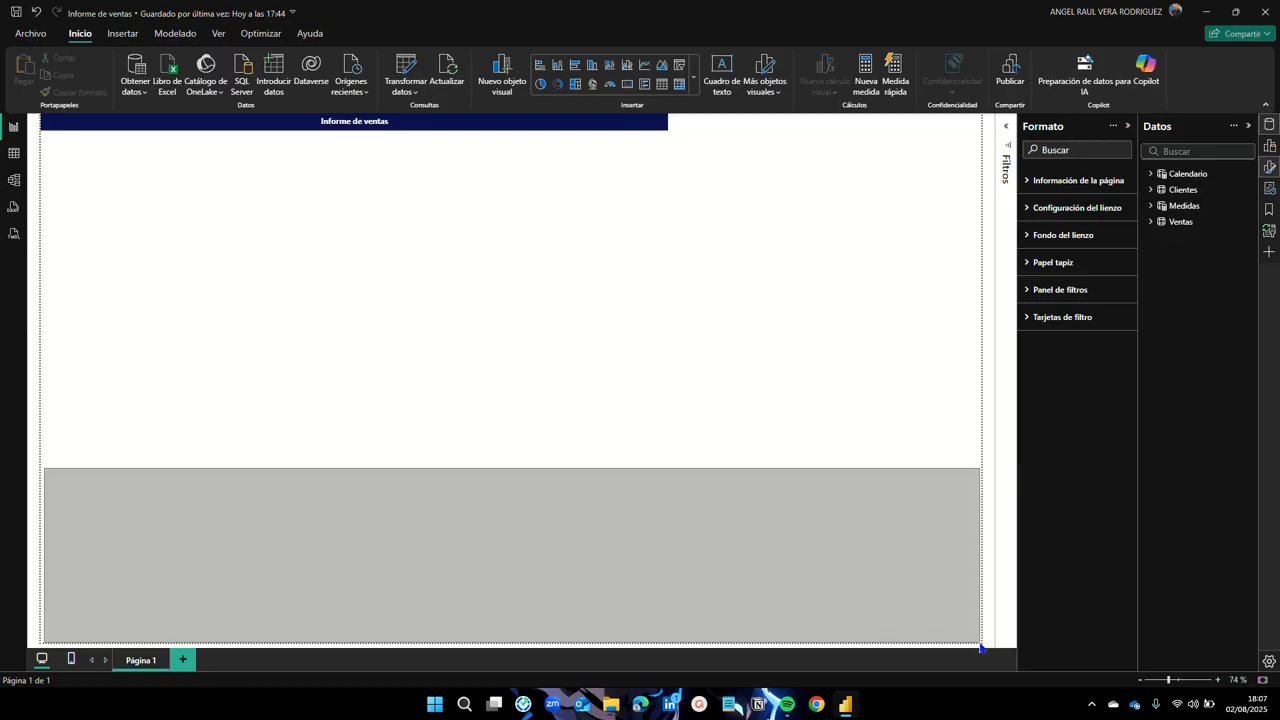
left_click_drag(980, 648, 975, 646)
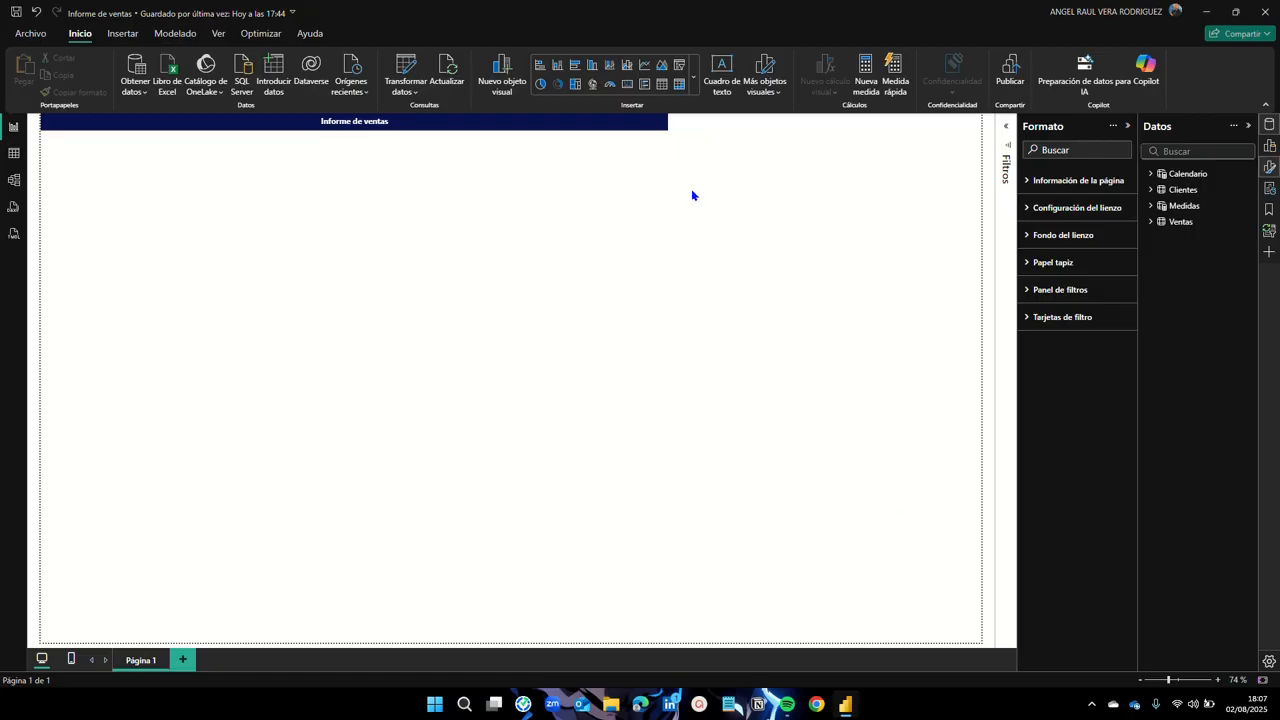
left_click(630, 124)
left_click_drag(667, 128, 984, 131)
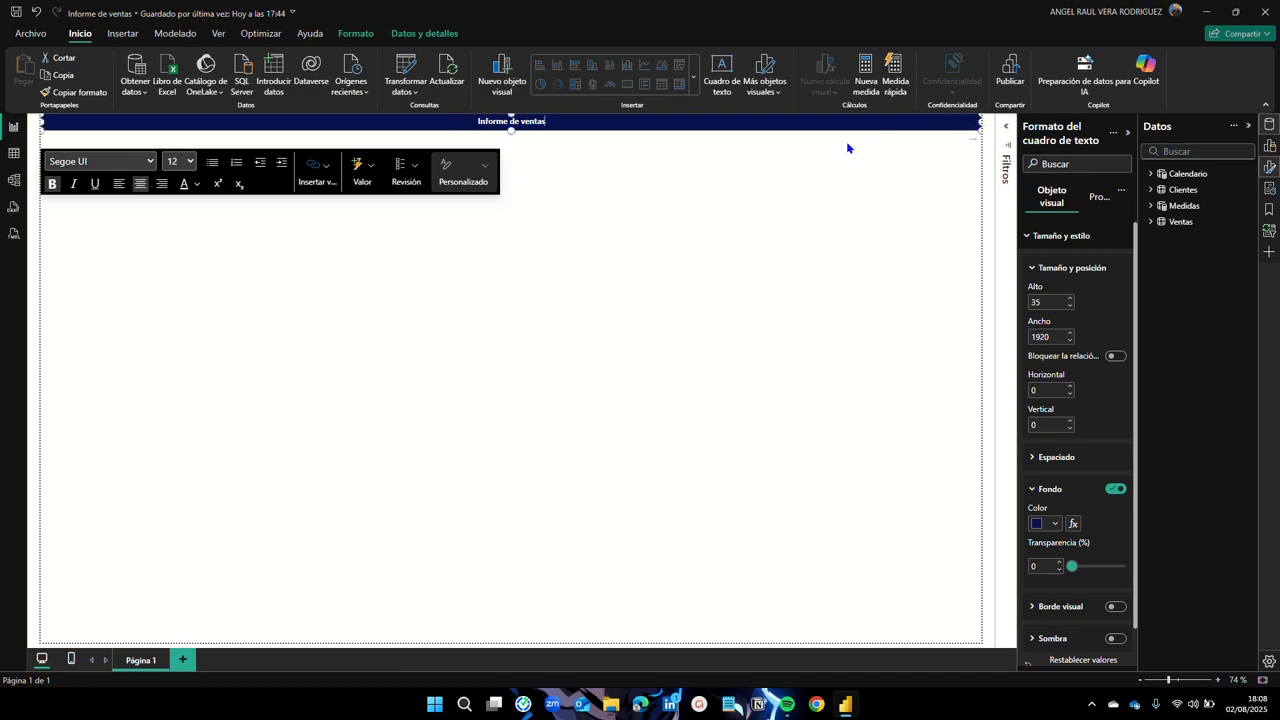
Step: Confirm the title bar spans the page width and show the gallery of visual types
left_click(679, 174)
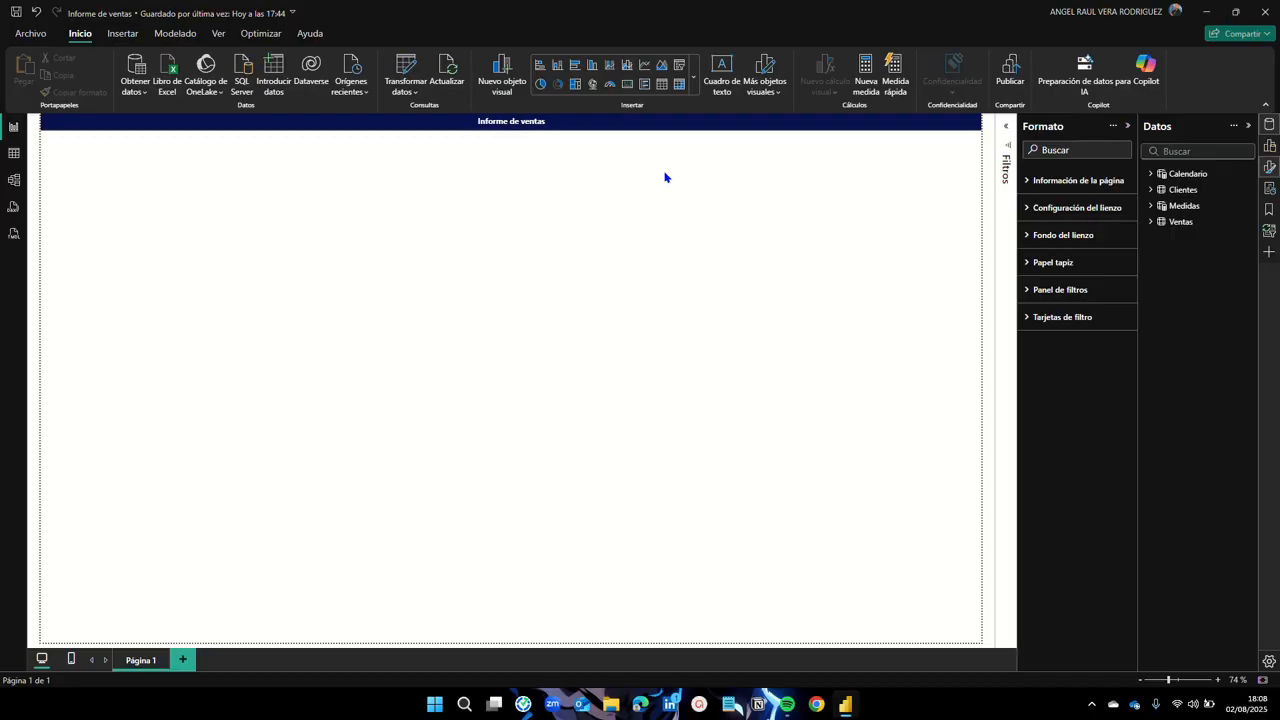
left_click(636, 122)
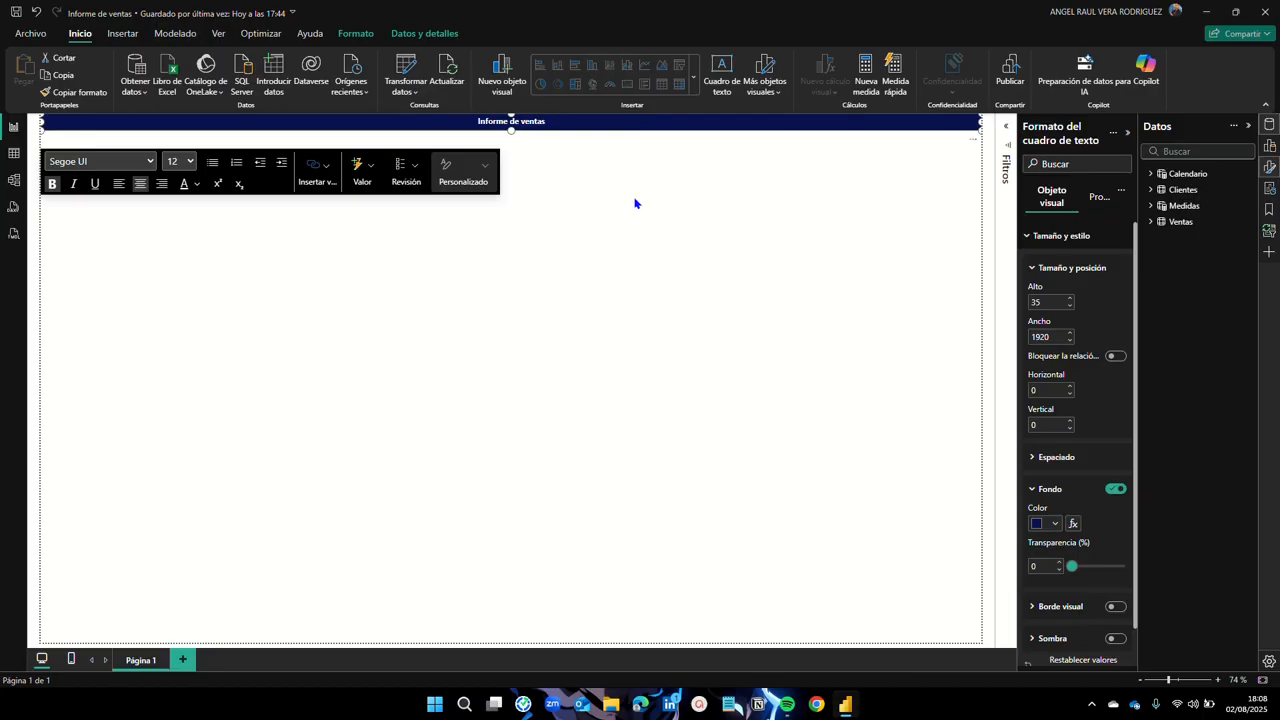
left_click(633, 204)
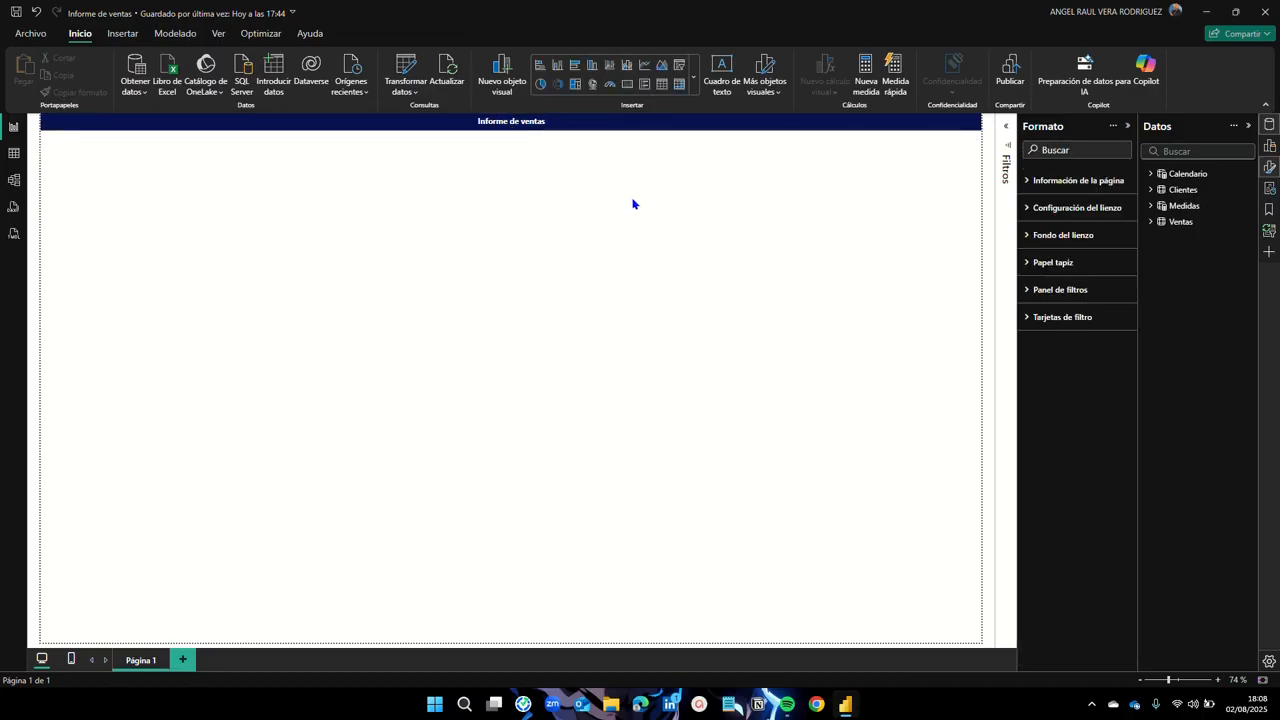
left_click(1270, 147)
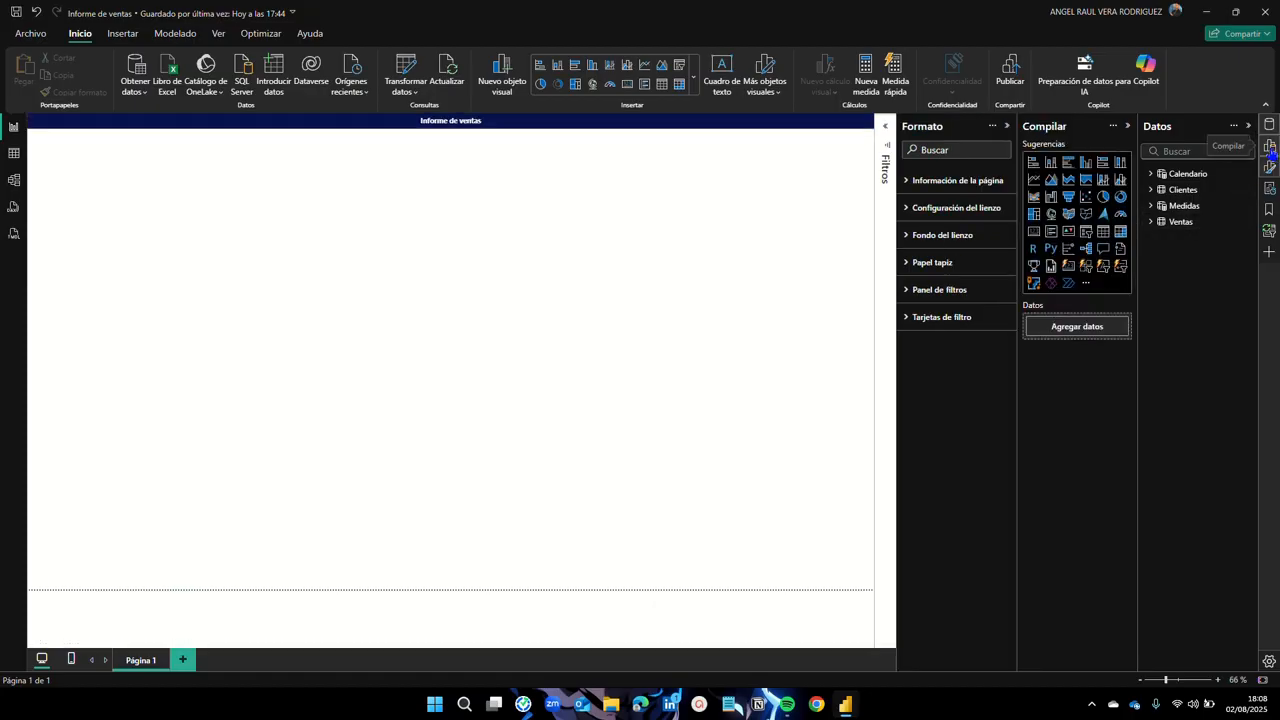
Step: Add a card showing Total Ventas from the Medidas table, then reselect it
left_click(1034, 236)
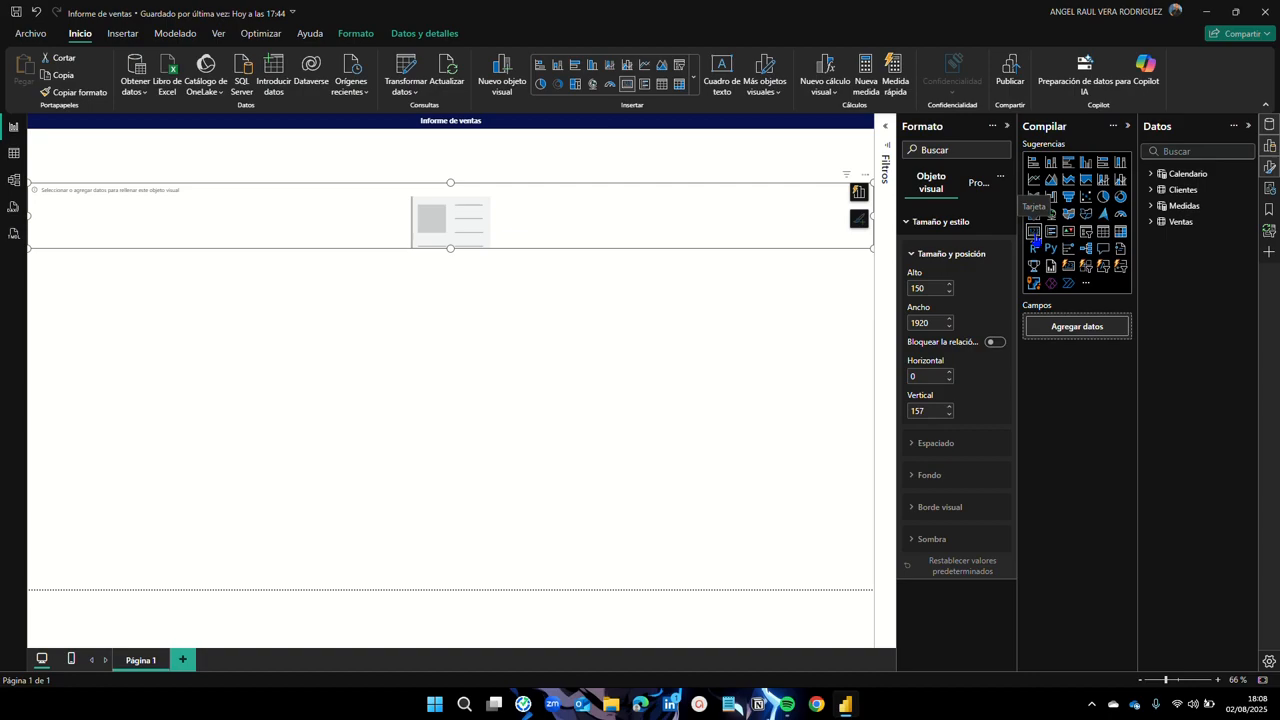
left_click(1152, 206)
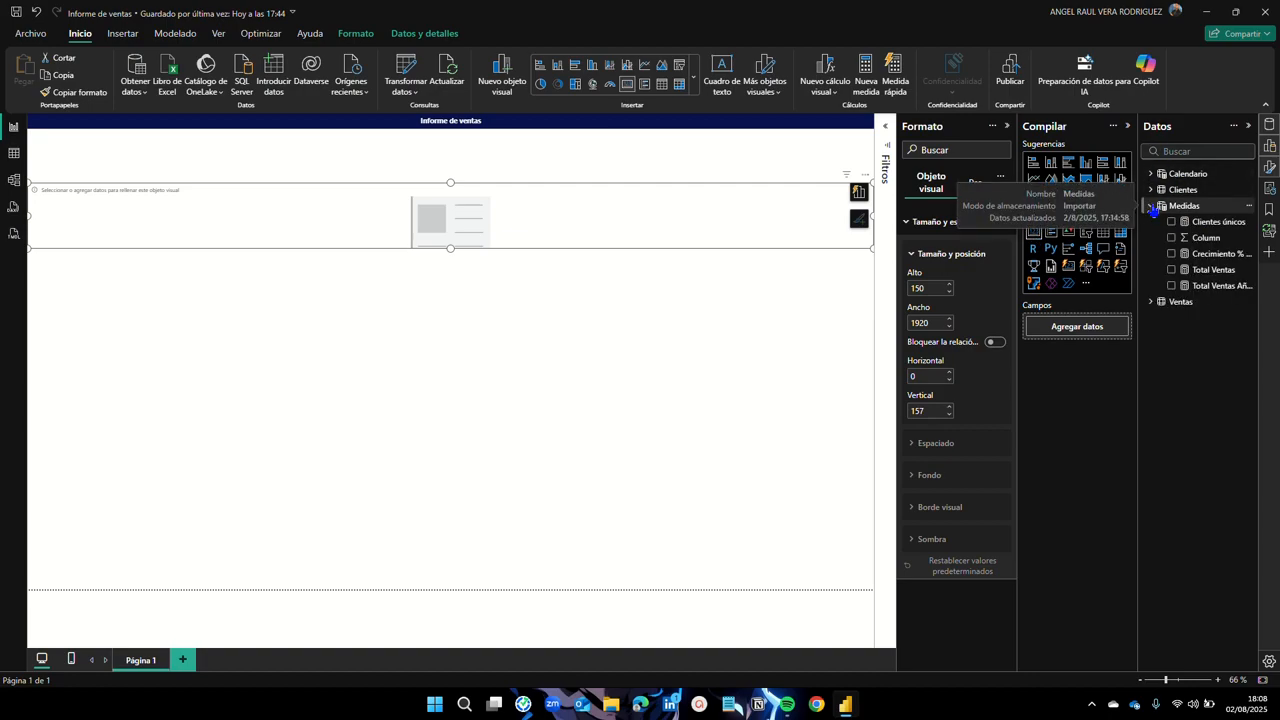
left_click(1172, 270)
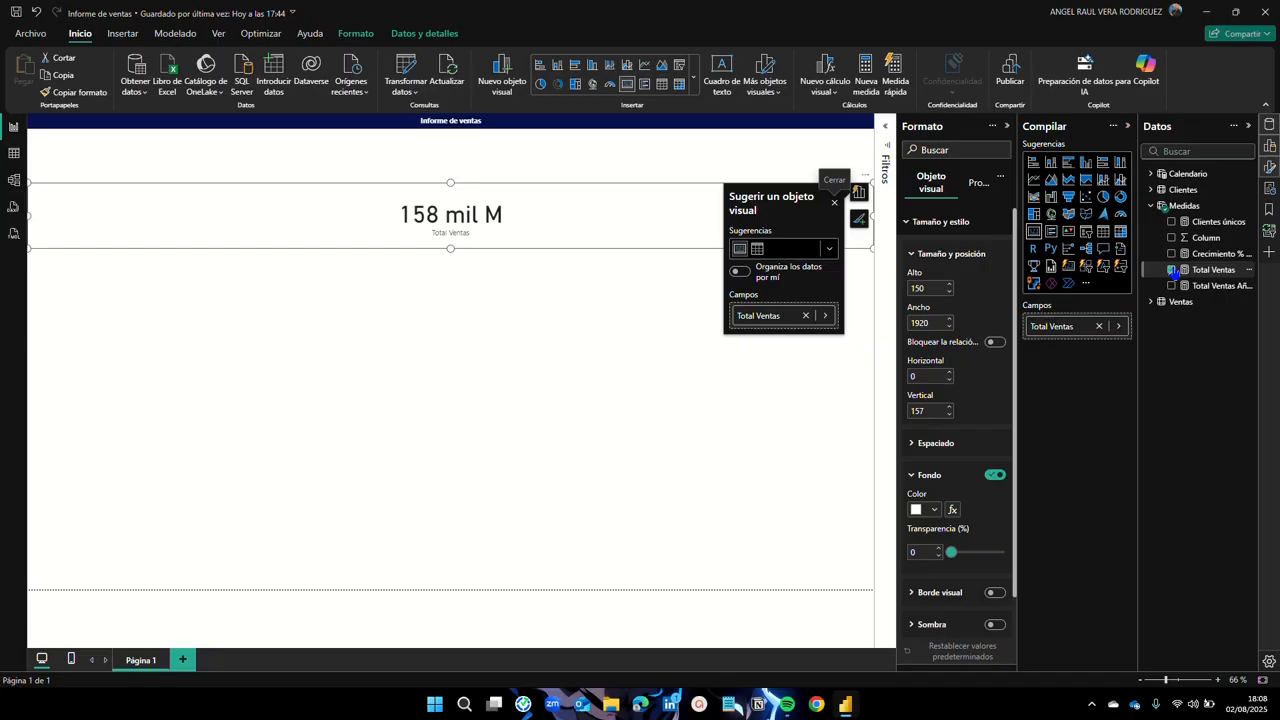
left_click(911, 227)
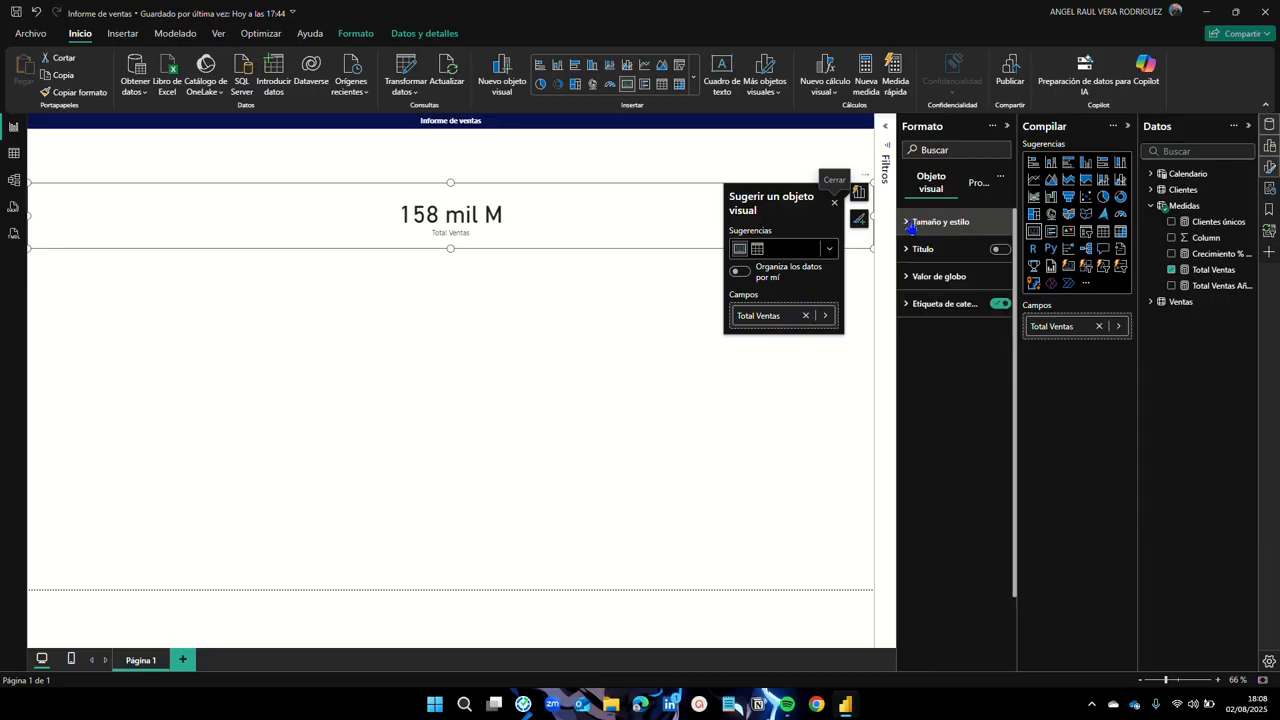
left_click(818, 372)
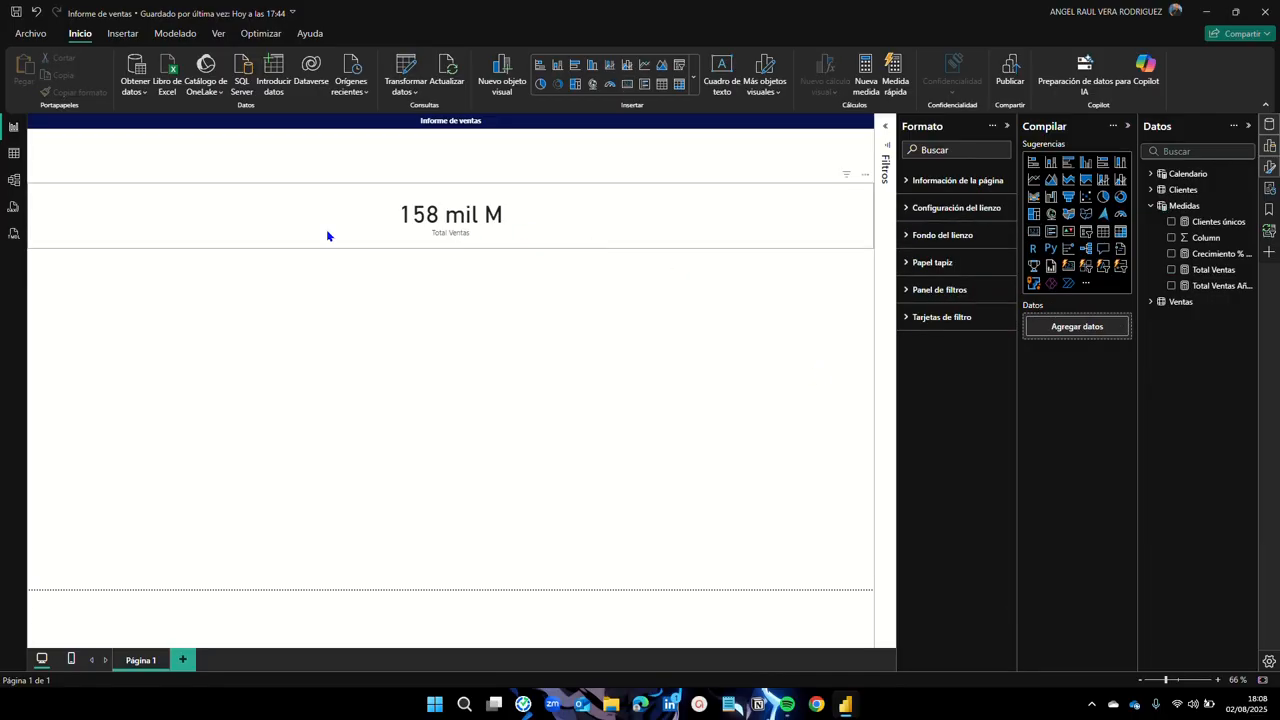
left_click(298, 224)
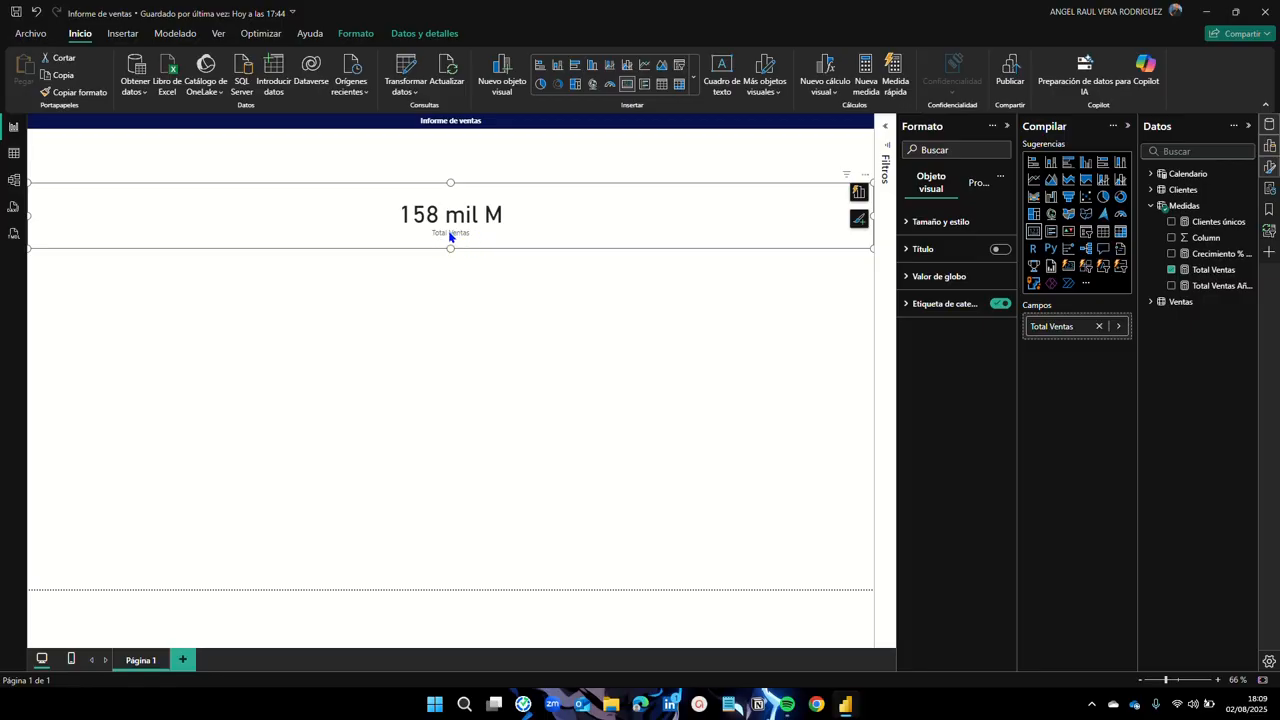
Step: Replace the card's category label with a title reading 'Total Ventas'
left_click(1002, 305)
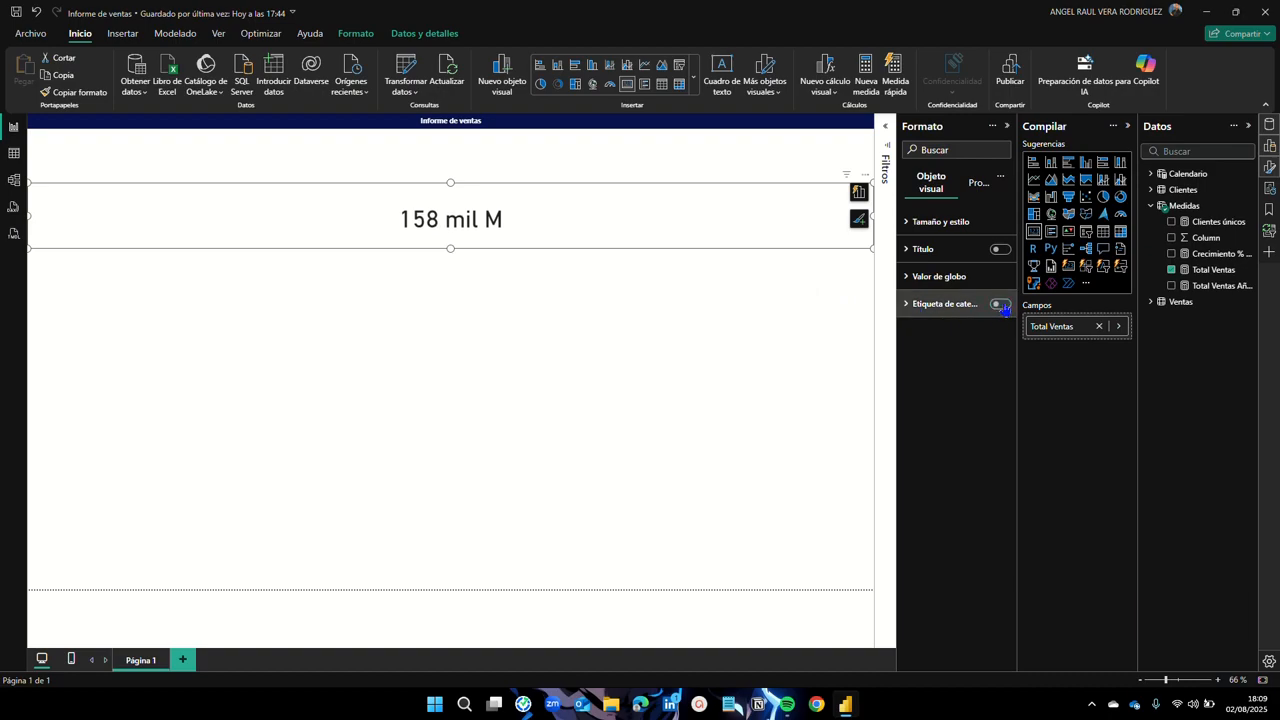
left_click(1002, 250)
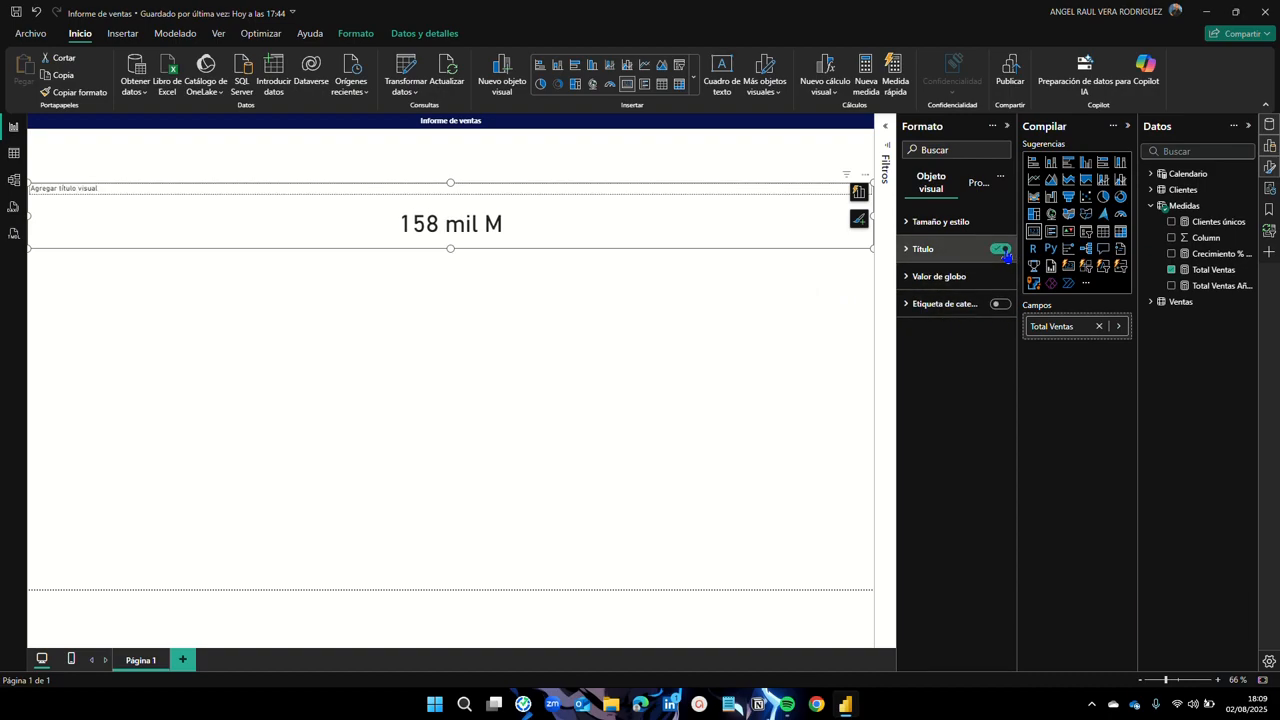
left_click(911, 250)
left_click(927, 314)
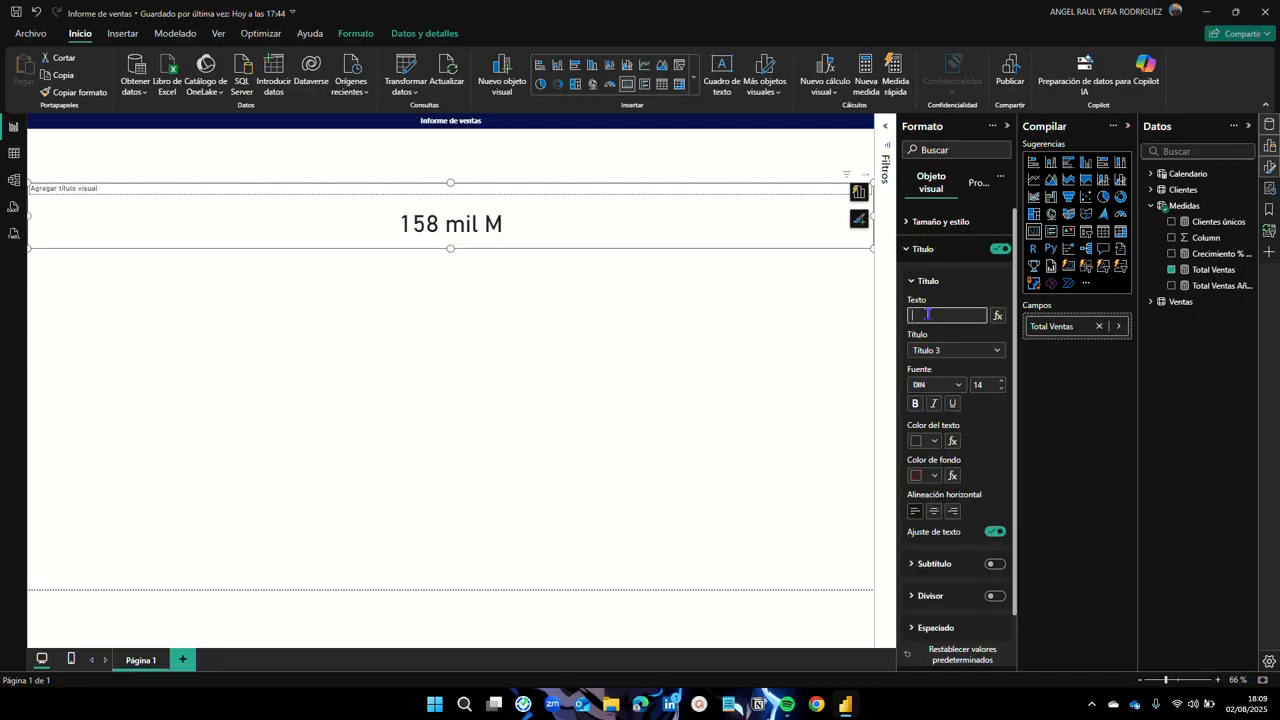
type("Total")
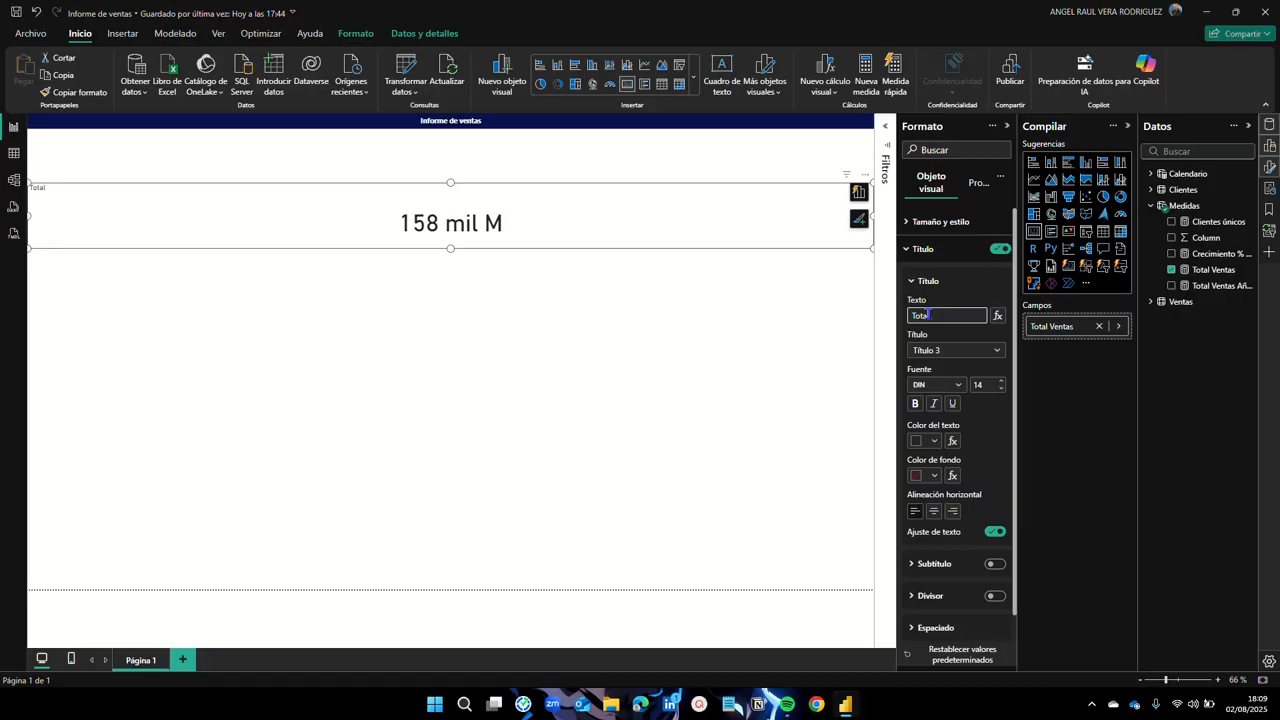
type(" Ventas")
Step: Make the card title bold, white on a navy background and centred, then narrow the card
left_click(916, 404)
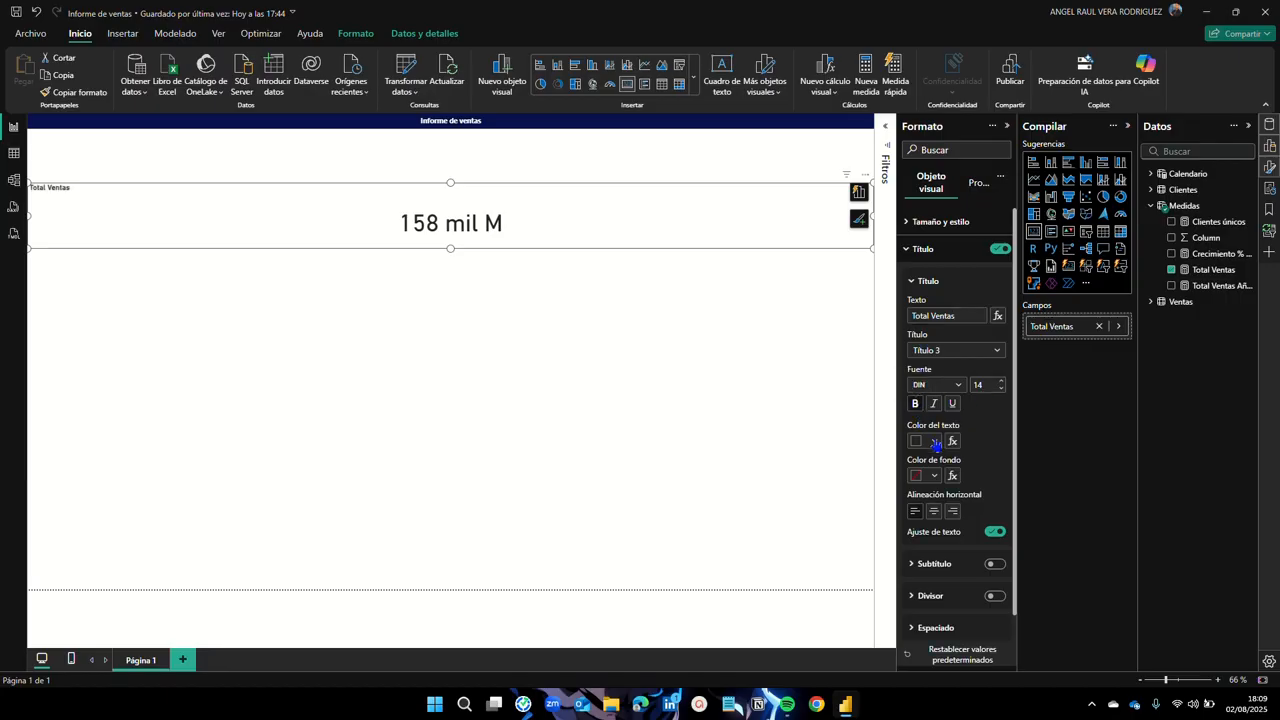
left_click(934, 441)
left_click(981, 384)
left_click(935, 476)
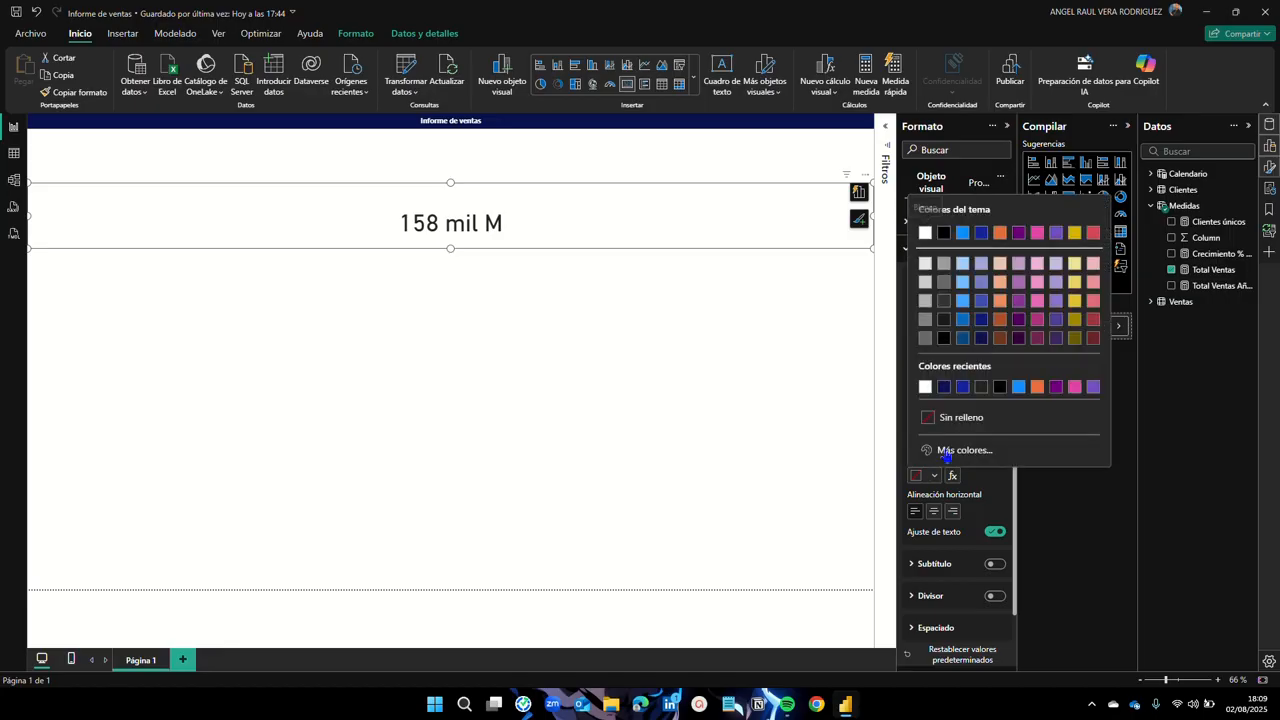
left_click(944, 387)
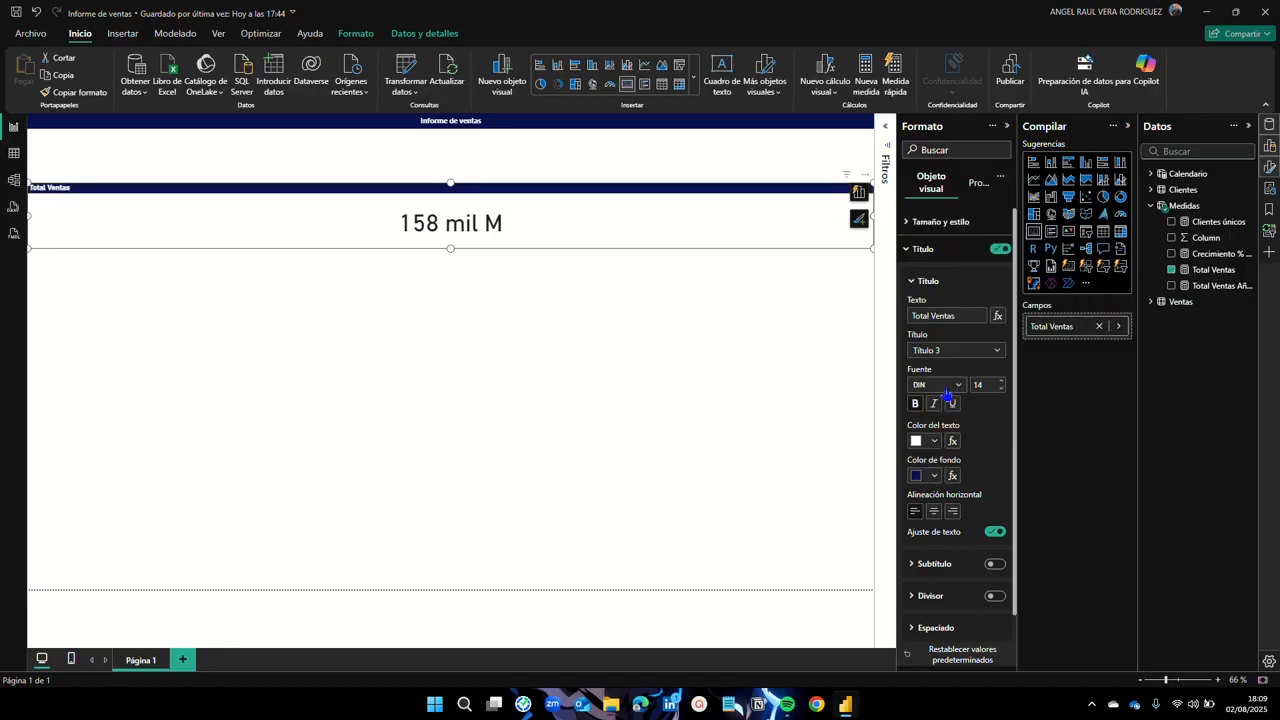
left_click(936, 511)
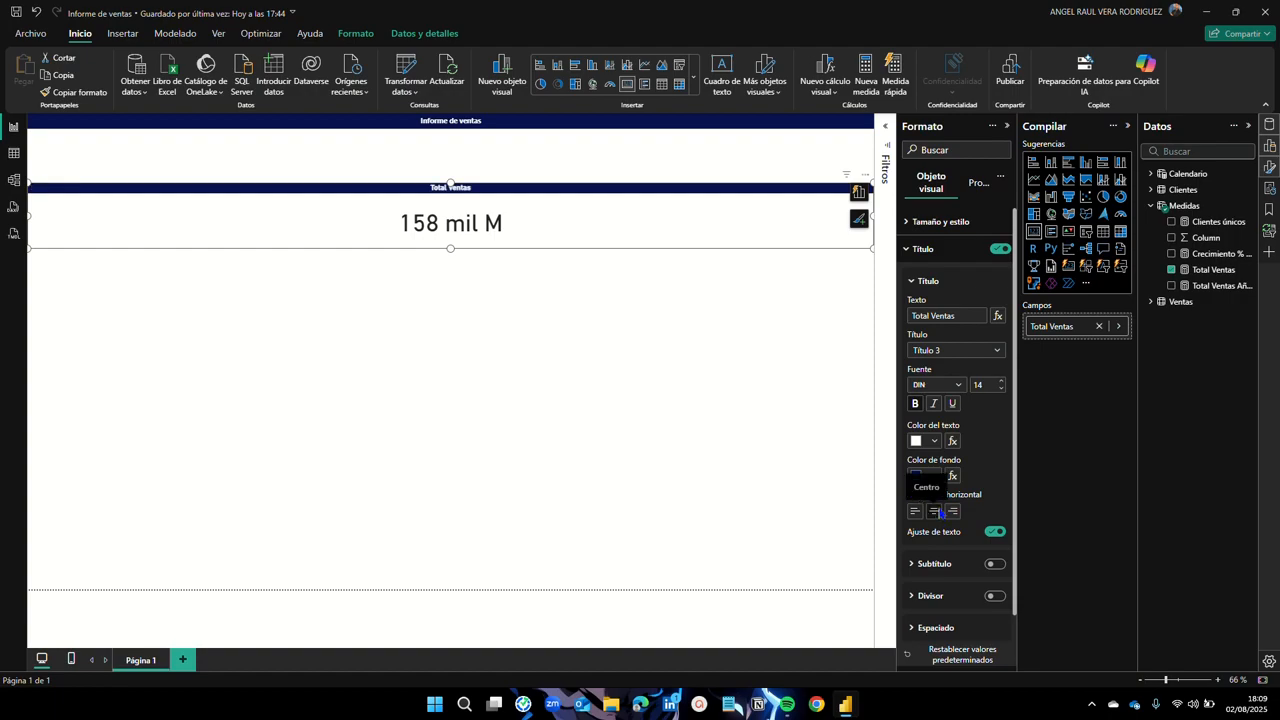
left_click_drag(872, 215, 598, 232)
left_click(509, 343)
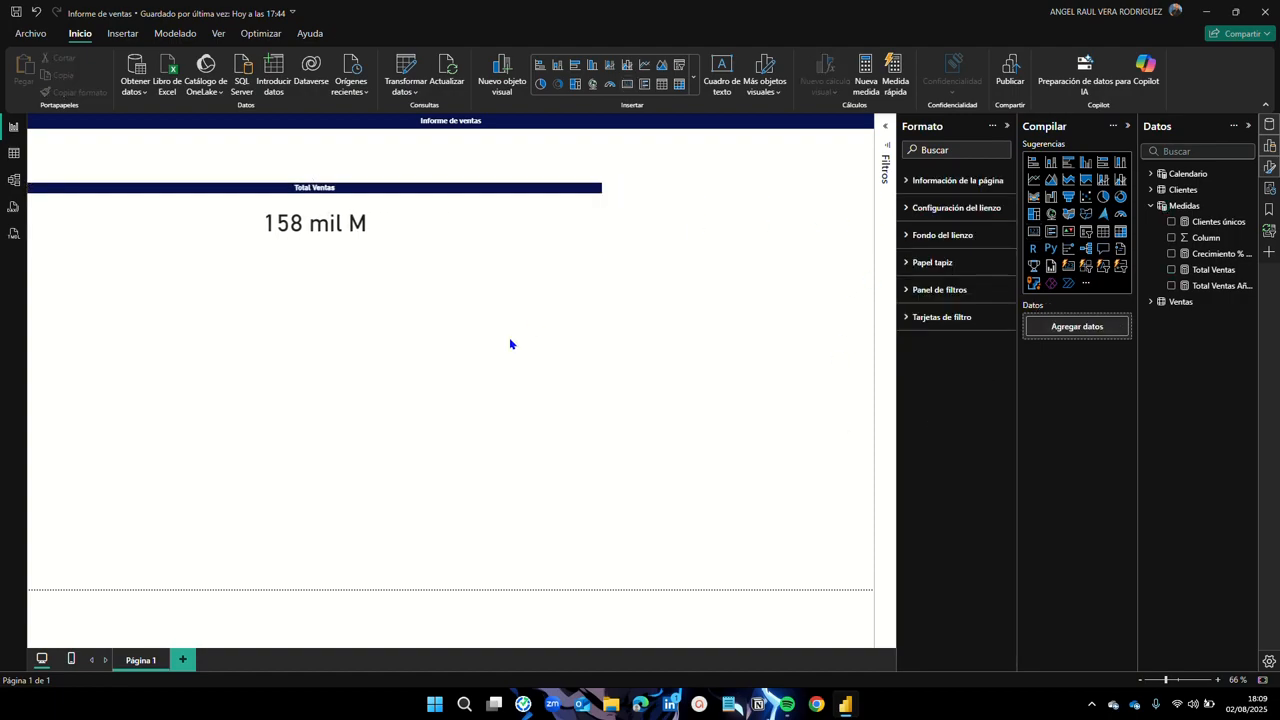
Step: Reselect the Total Ventas card and expand Tamaño y estilo, collapsing Título and Fondo
left_click(457, 220)
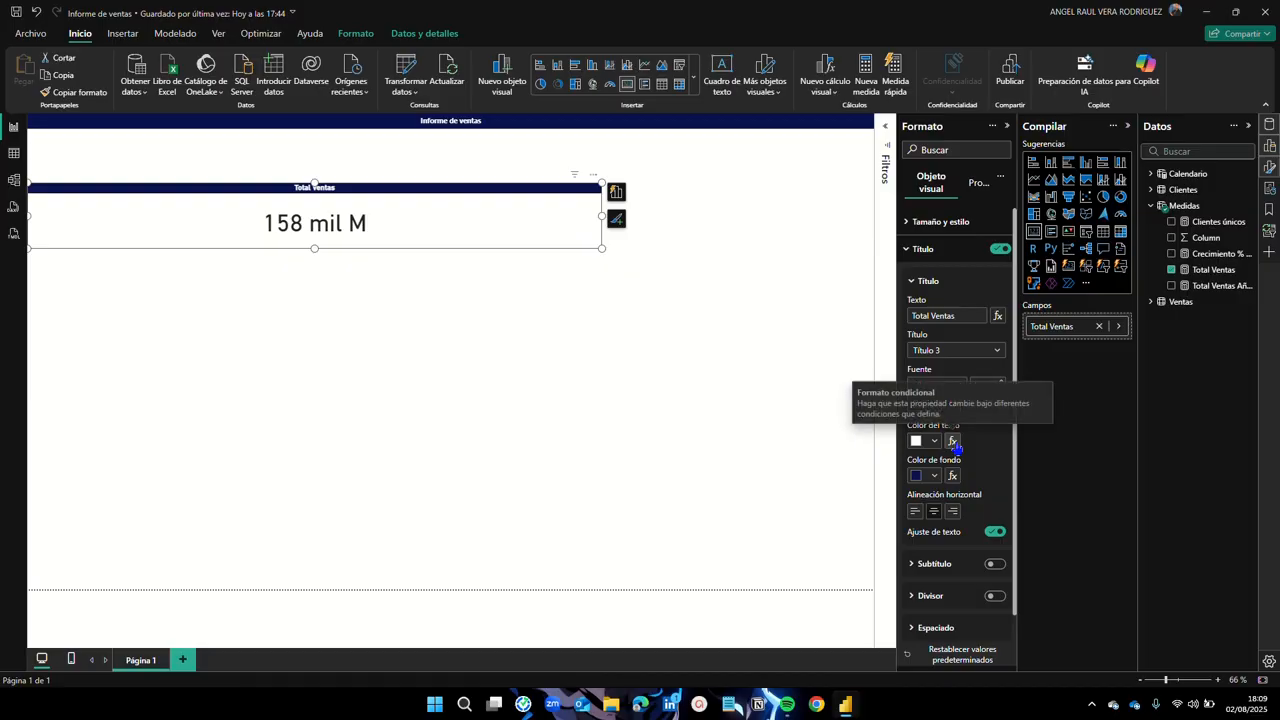
scroll(957, 451, "down", 1)
scroll(957, 451, "up", 1)
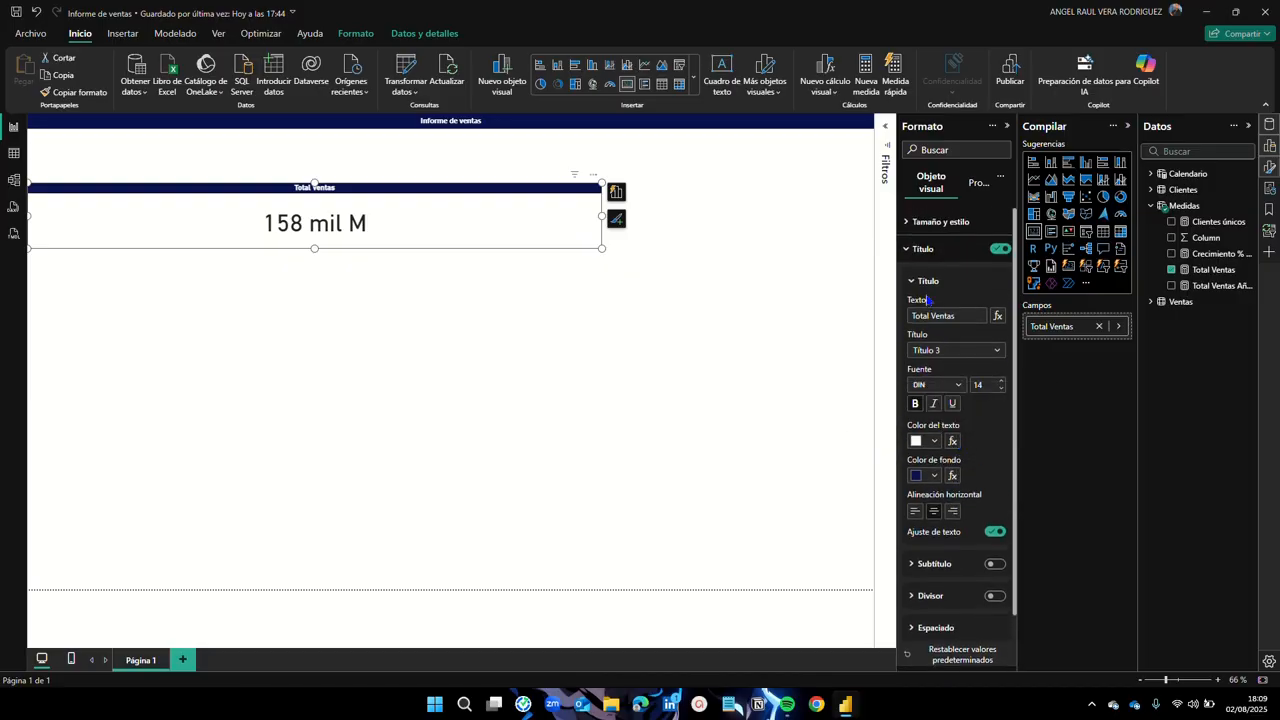
left_click(914, 248)
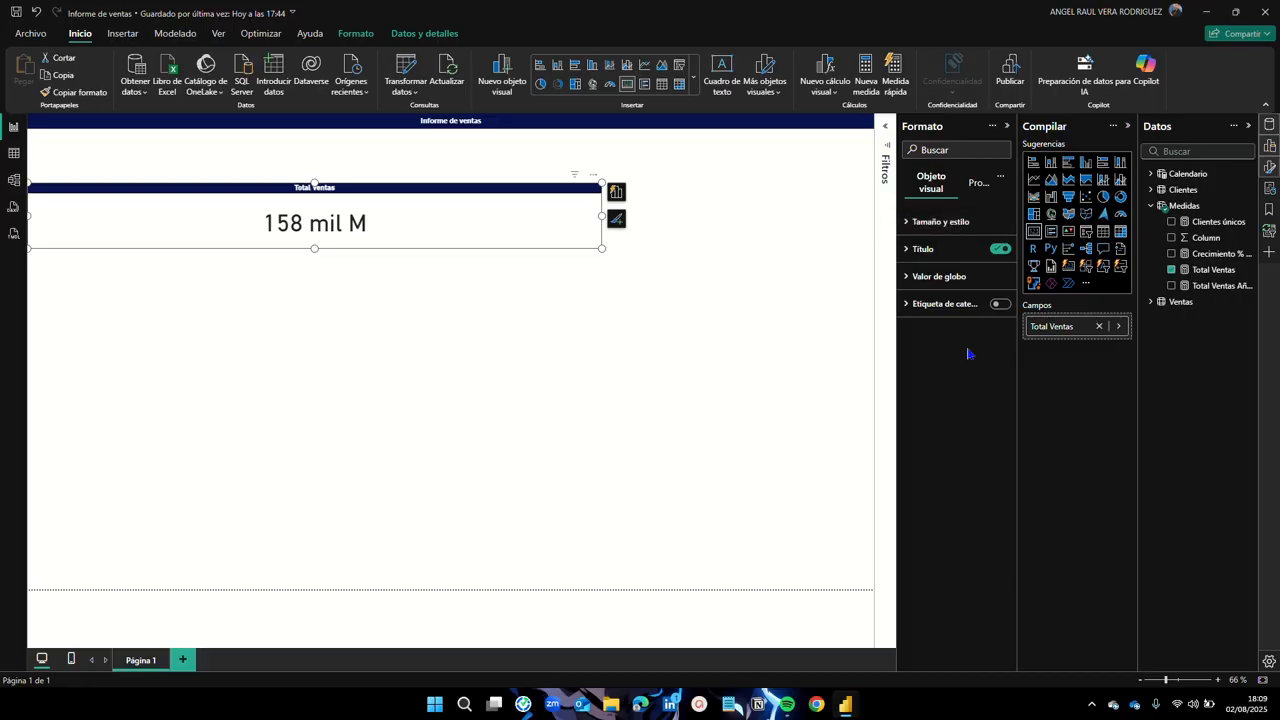
left_click(915, 222)
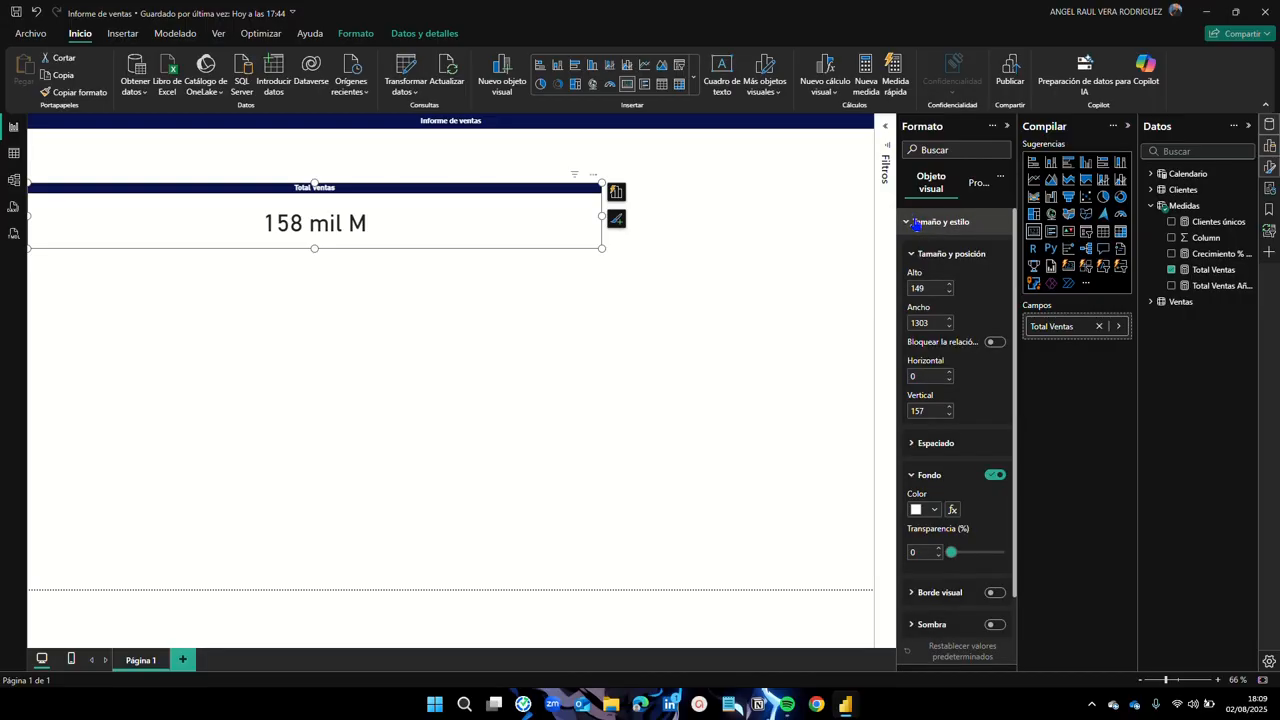
scroll(960, 380, "down", 2)
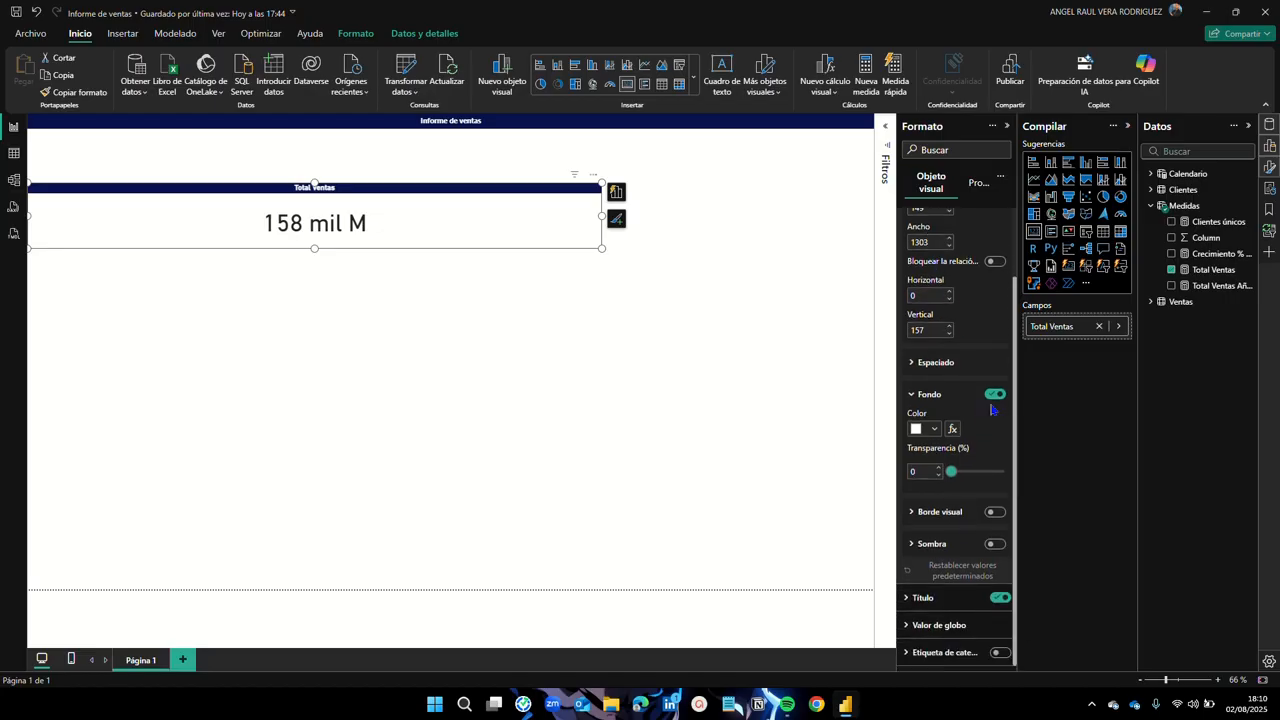
left_click(910, 398)
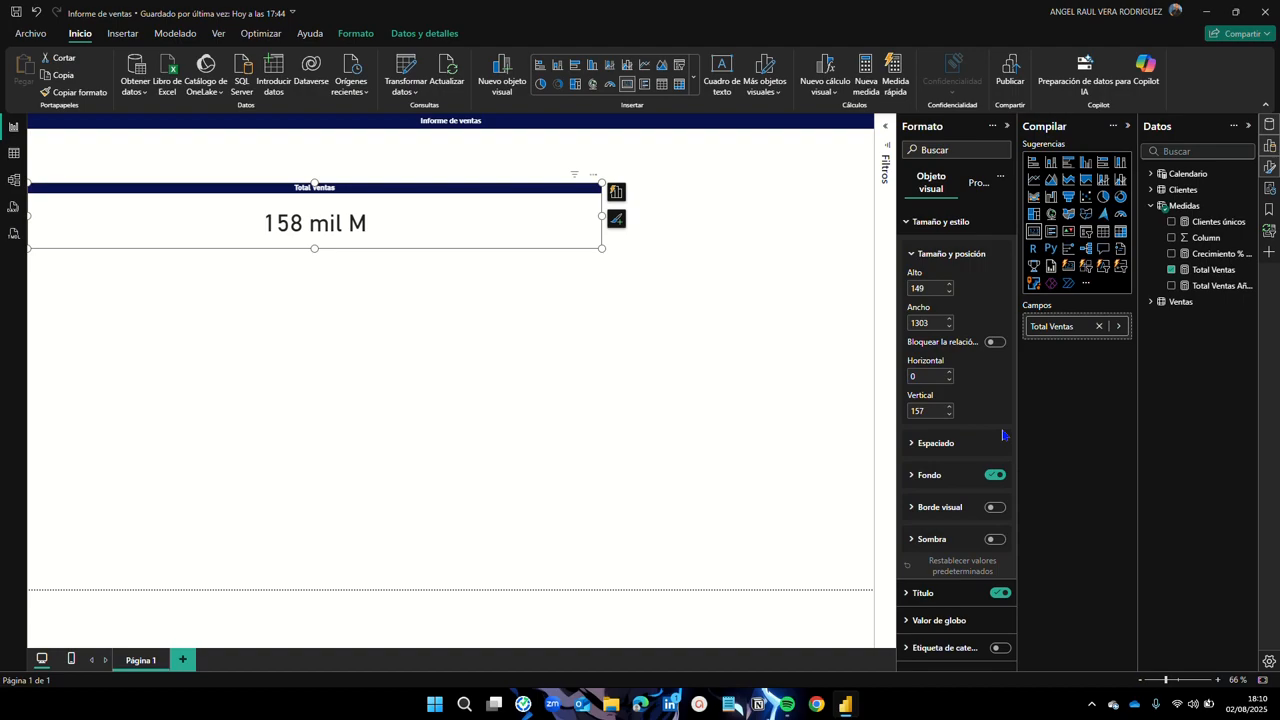
Step: Add a 4 px navy visual border with 10 px rounded corners to the card
left_click(996, 508)
left_click(913, 507)
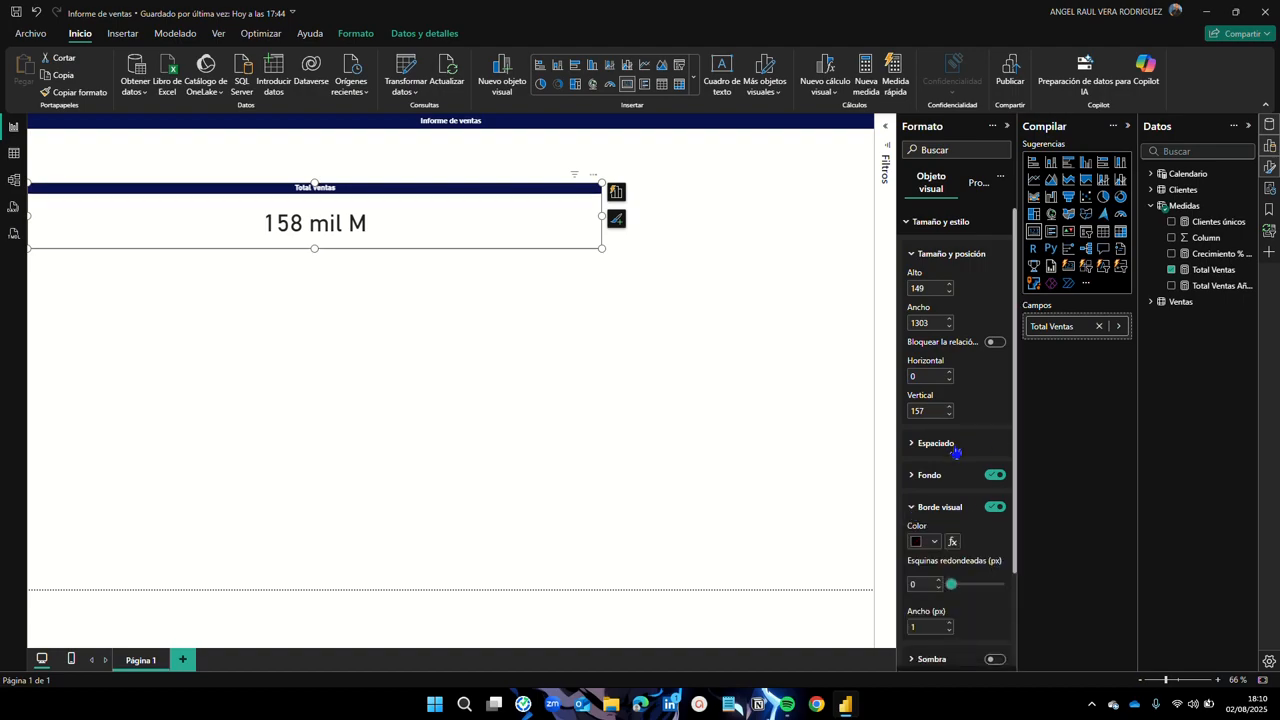
scroll(955, 452, "down", 2)
left_click(932, 428)
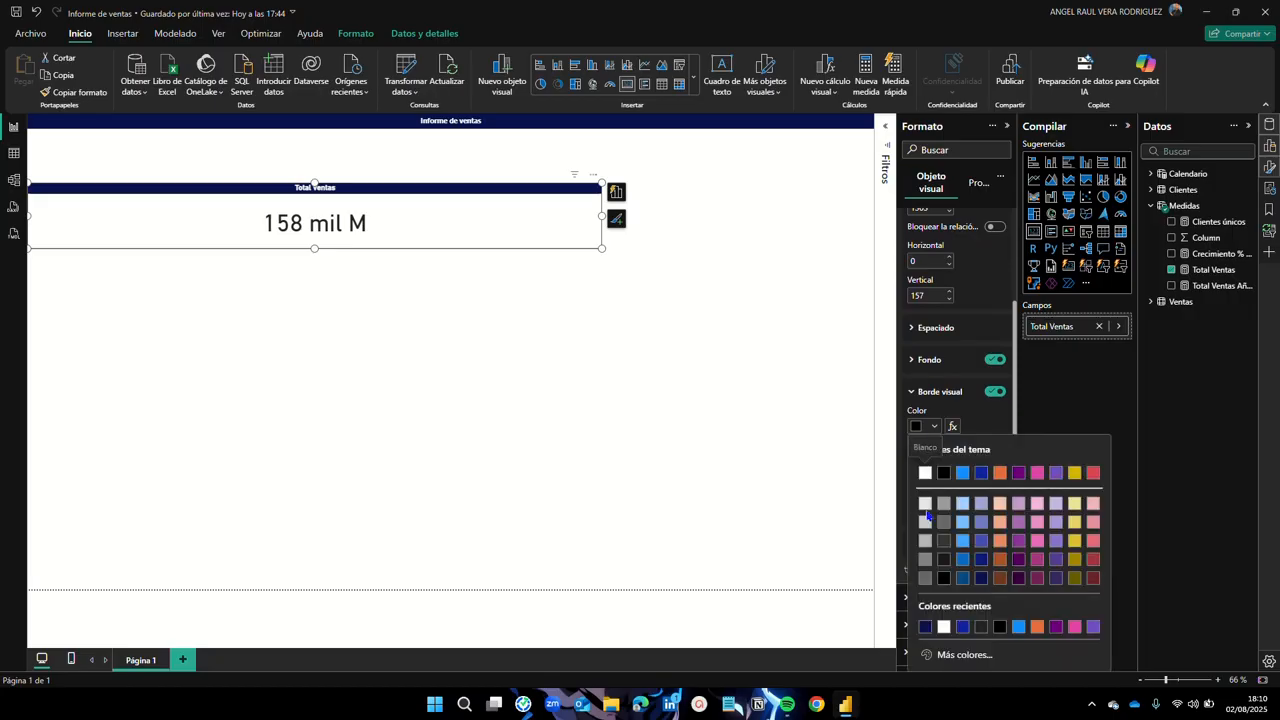
left_click(925, 627)
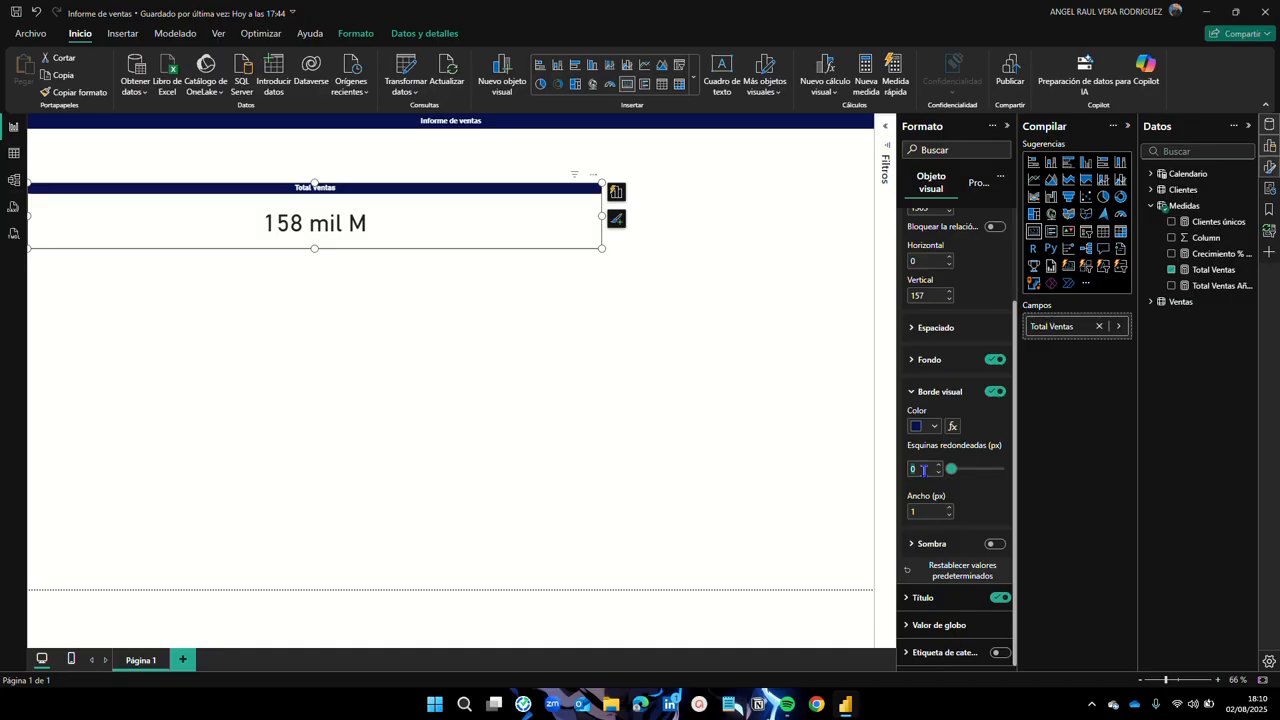
type("10")
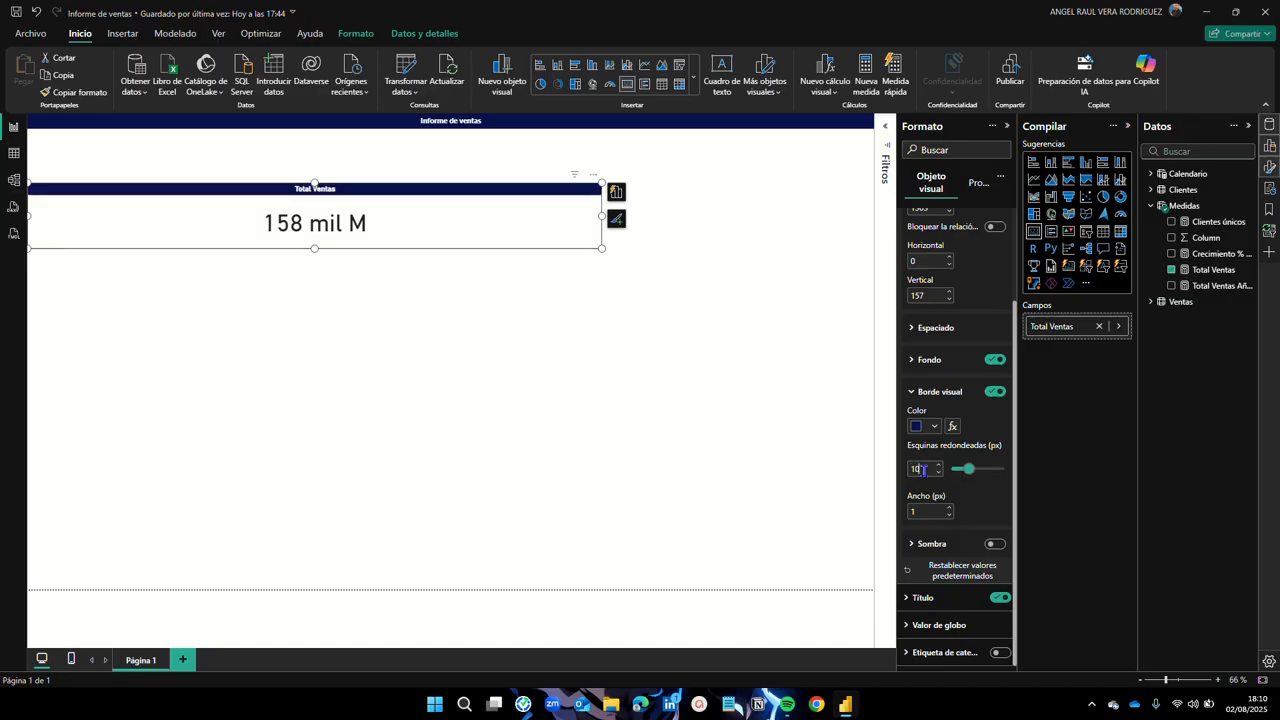
left_click(922, 511)
key("BackSpace")
type("4")
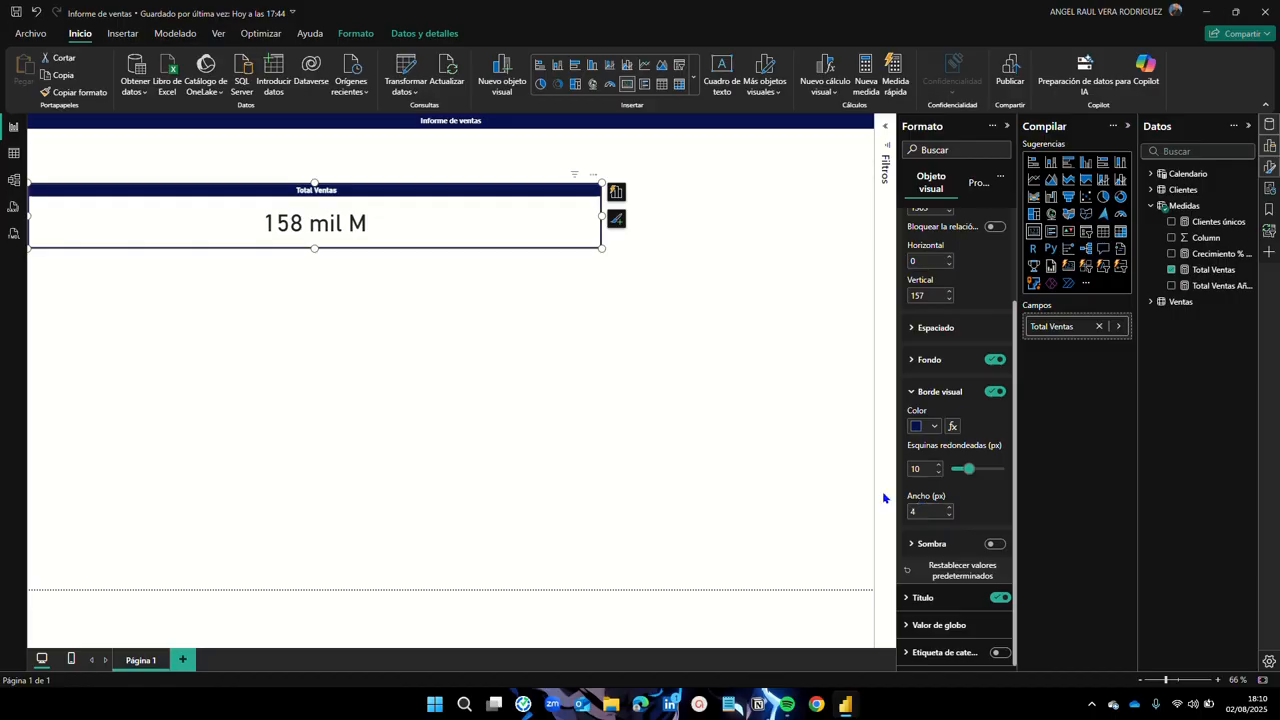
left_click(697, 406)
Step: Narrow the card to 517 wide at the page's left edge
left_click(459, 244)
left_click_drag(600, 220, 238, 223)
mouse_move(175, 194)
left_mouse_down()
mouse_move(347, 193)
mouse_move(182, 195)
left_mouse_up()
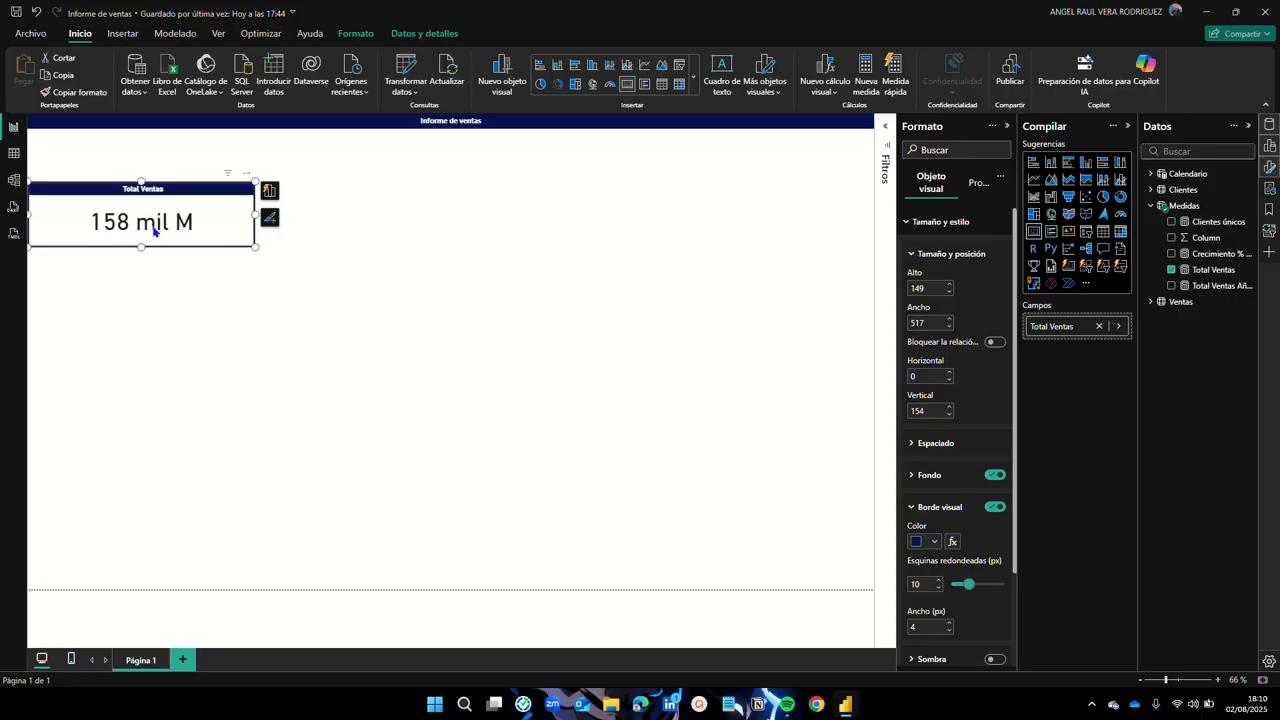
left_click(904, 226)
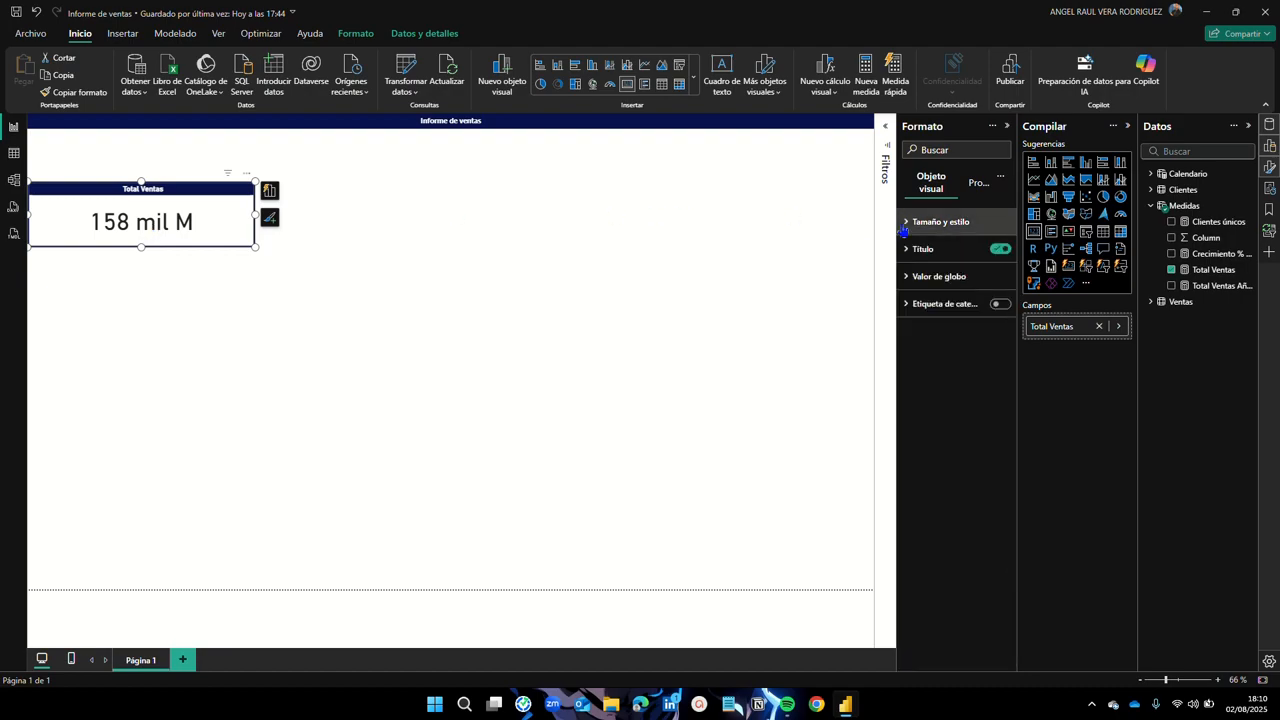
left_click(907, 279)
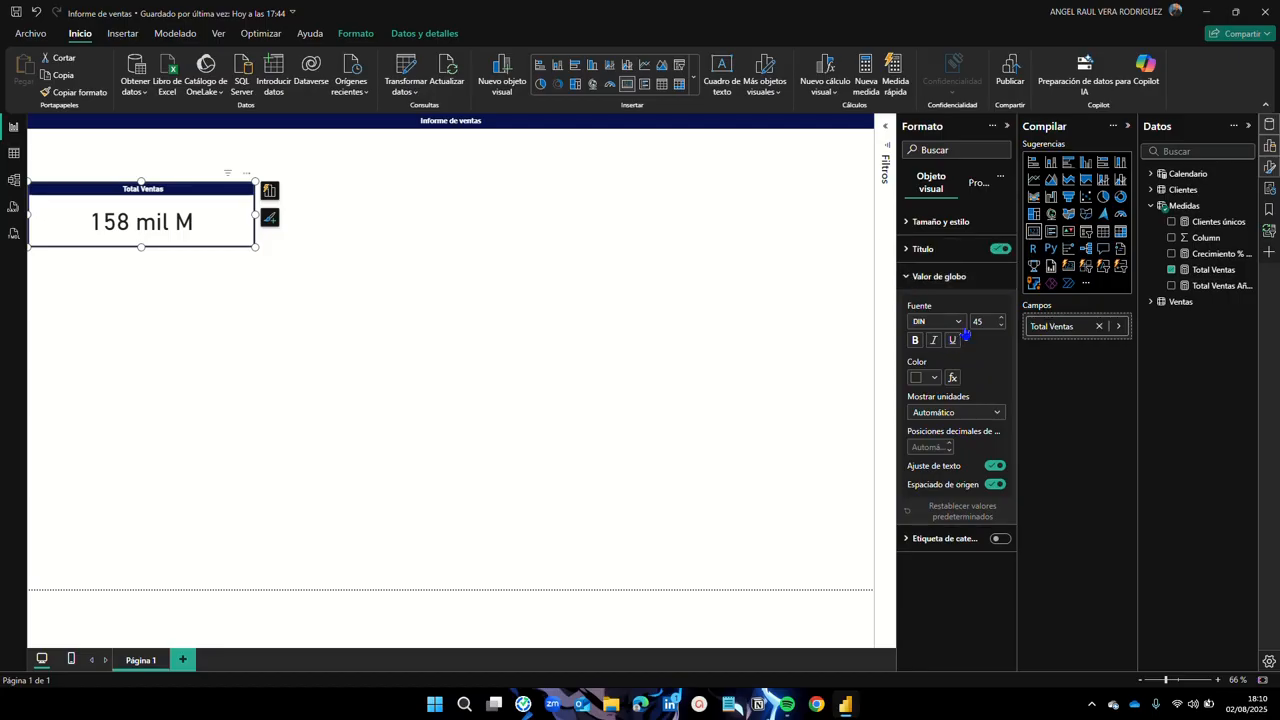
left_click(933, 378)
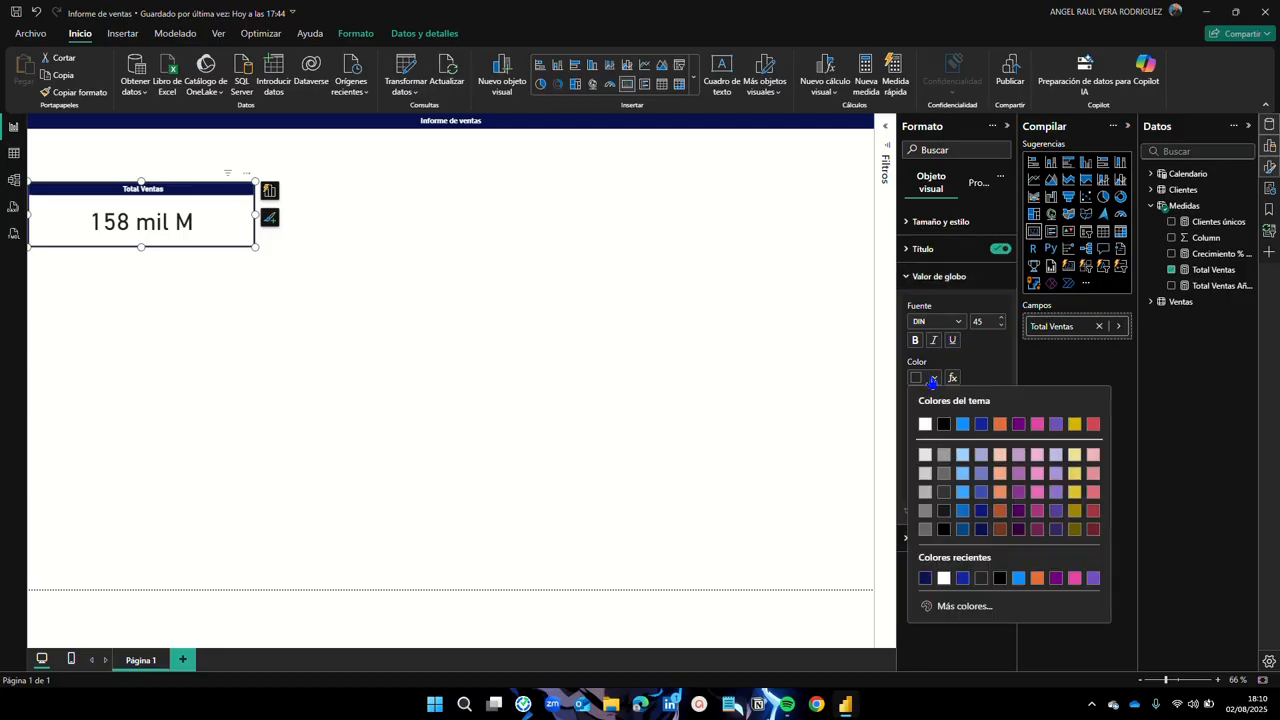
left_click(926, 578)
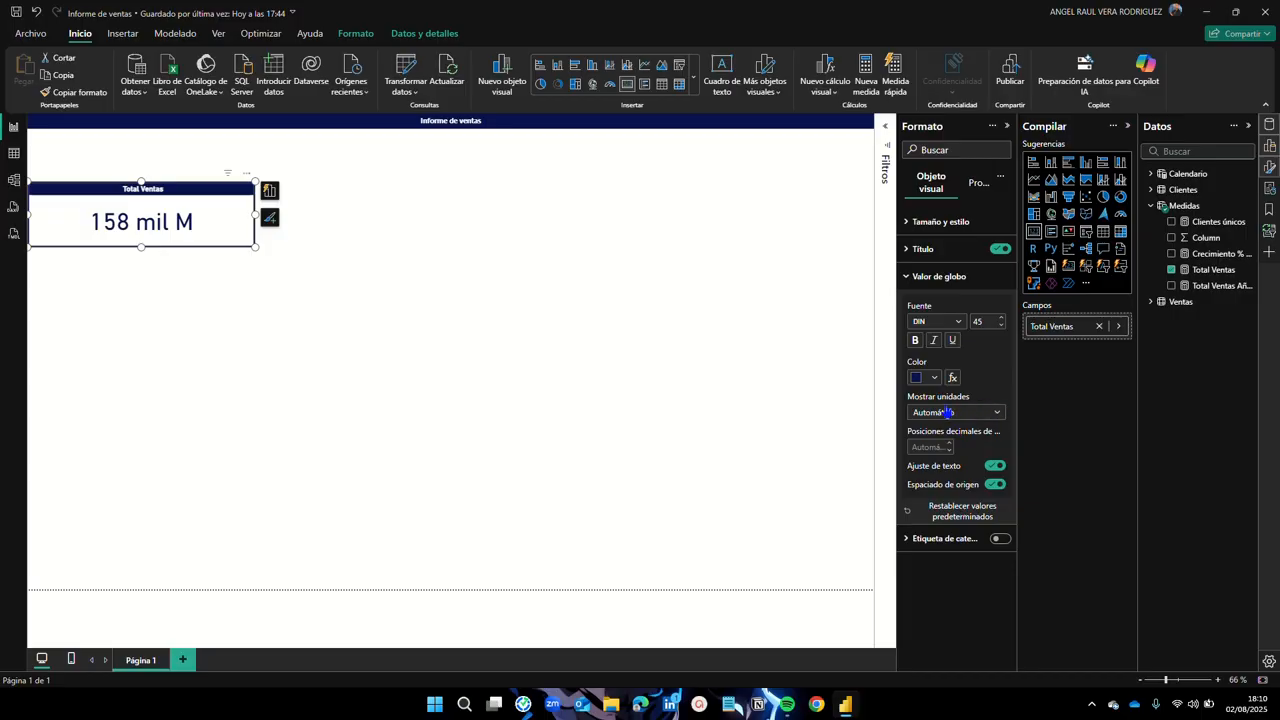
left_click(998, 419)
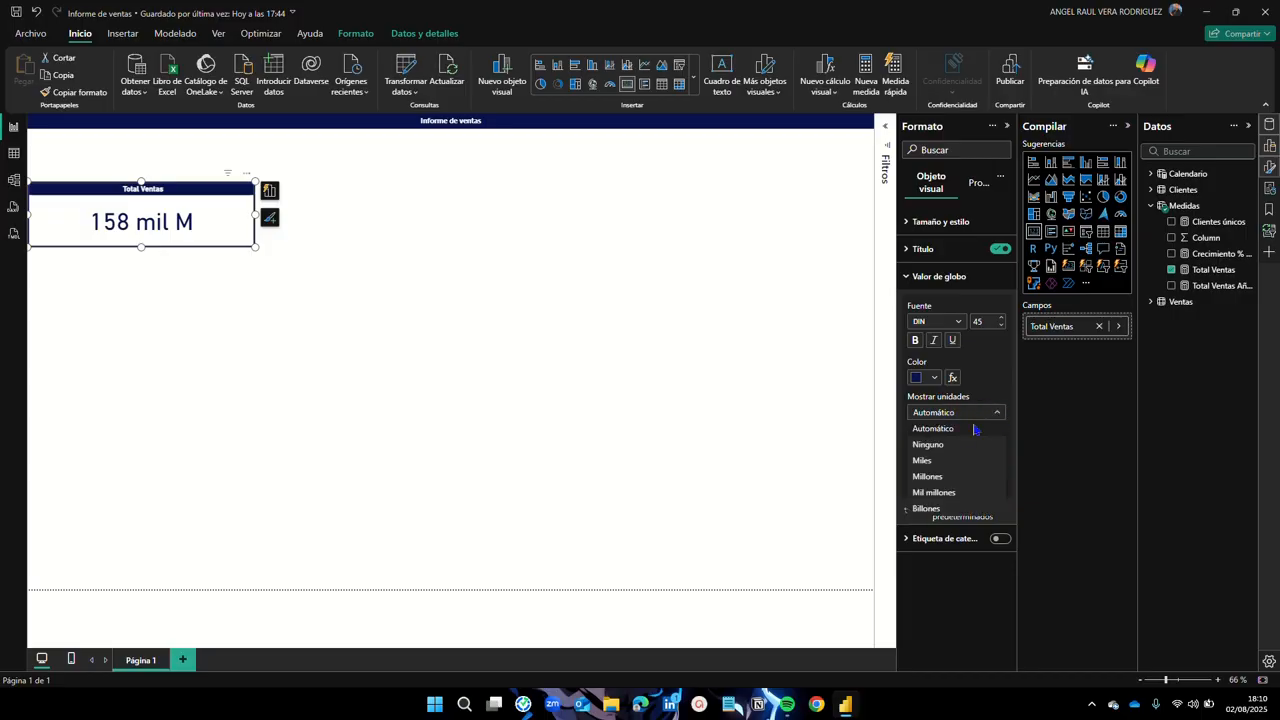
left_click(933, 445)
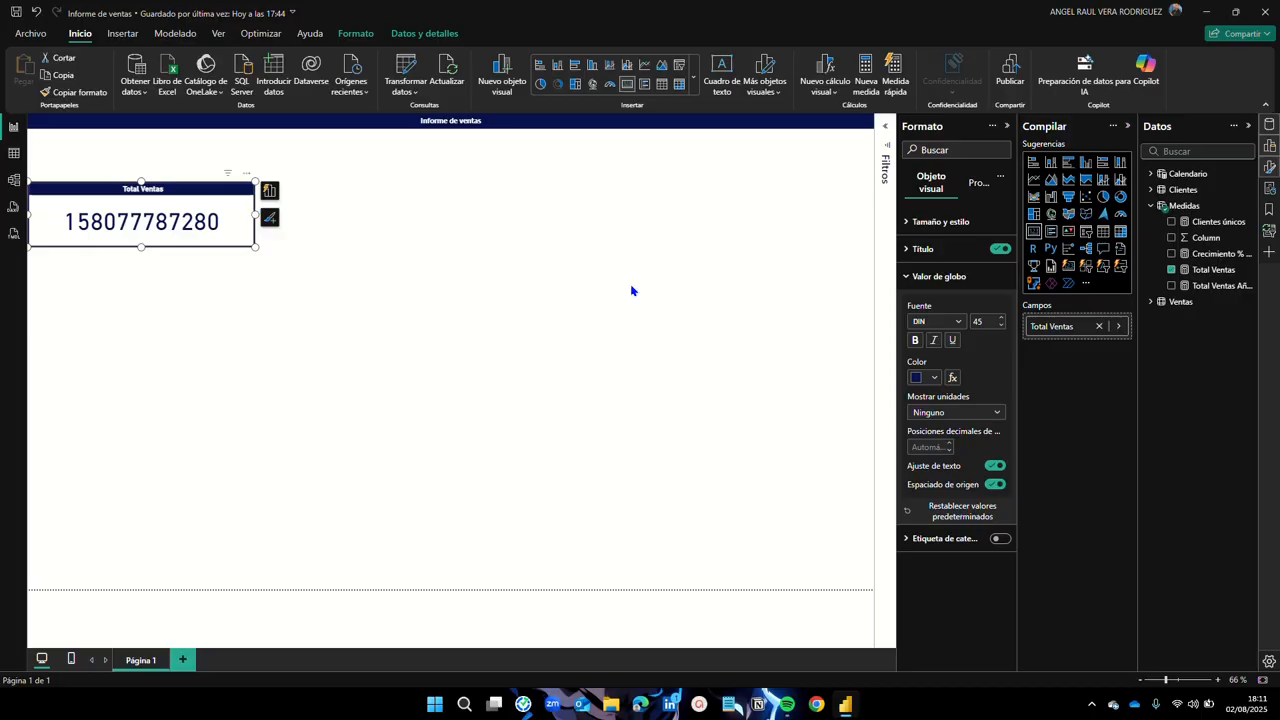
Step: Change the Total Ventas card's value font size from 45 to 30
double_click(992, 318)
type("30")
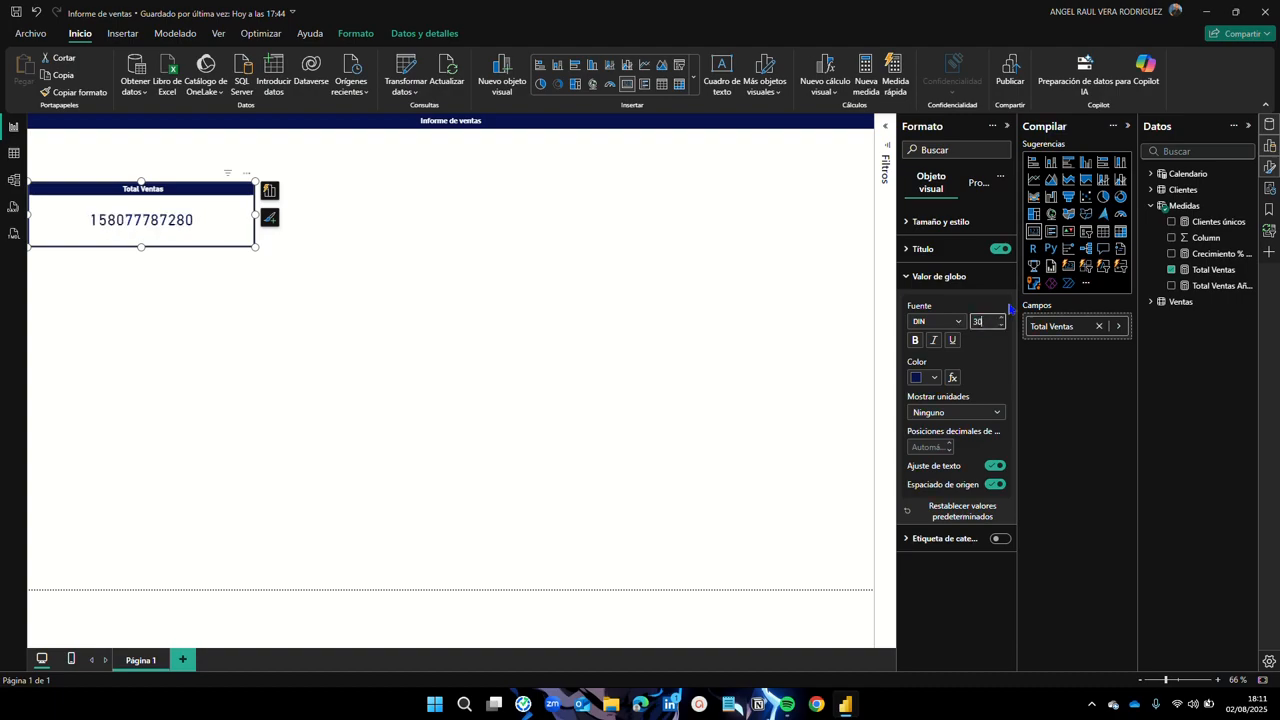
left_click(614, 337)
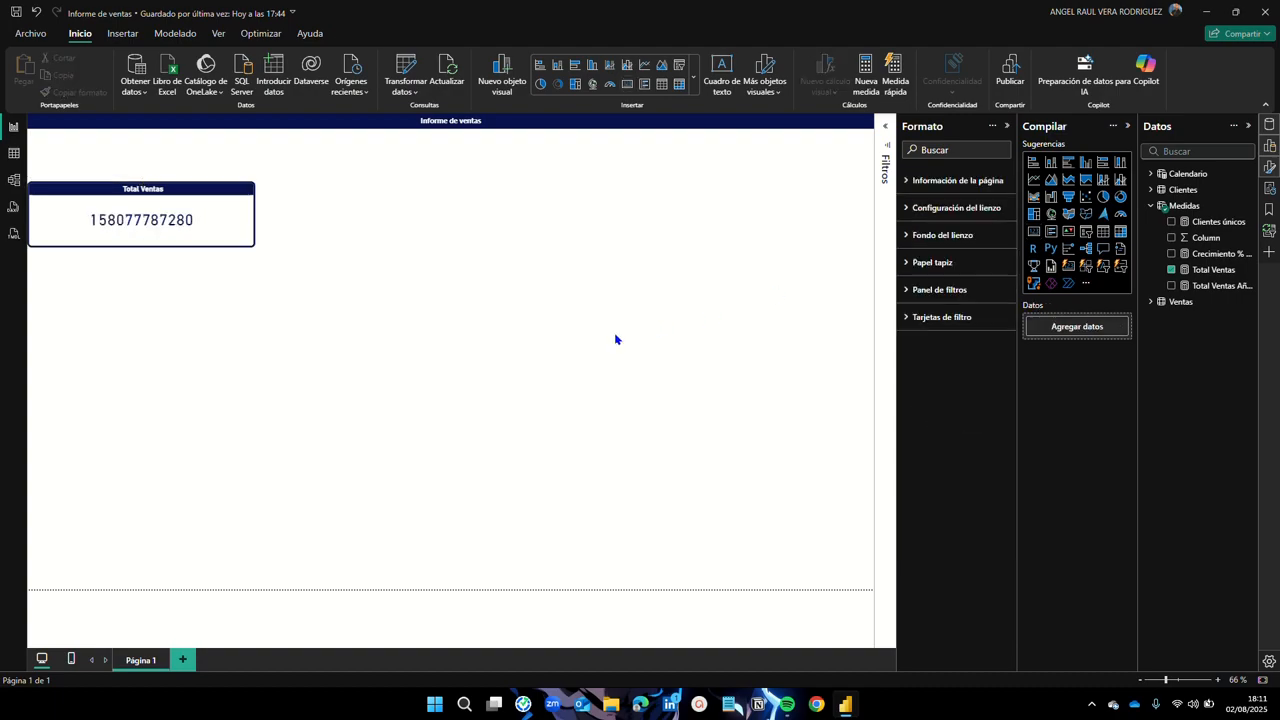
left_click(213, 219)
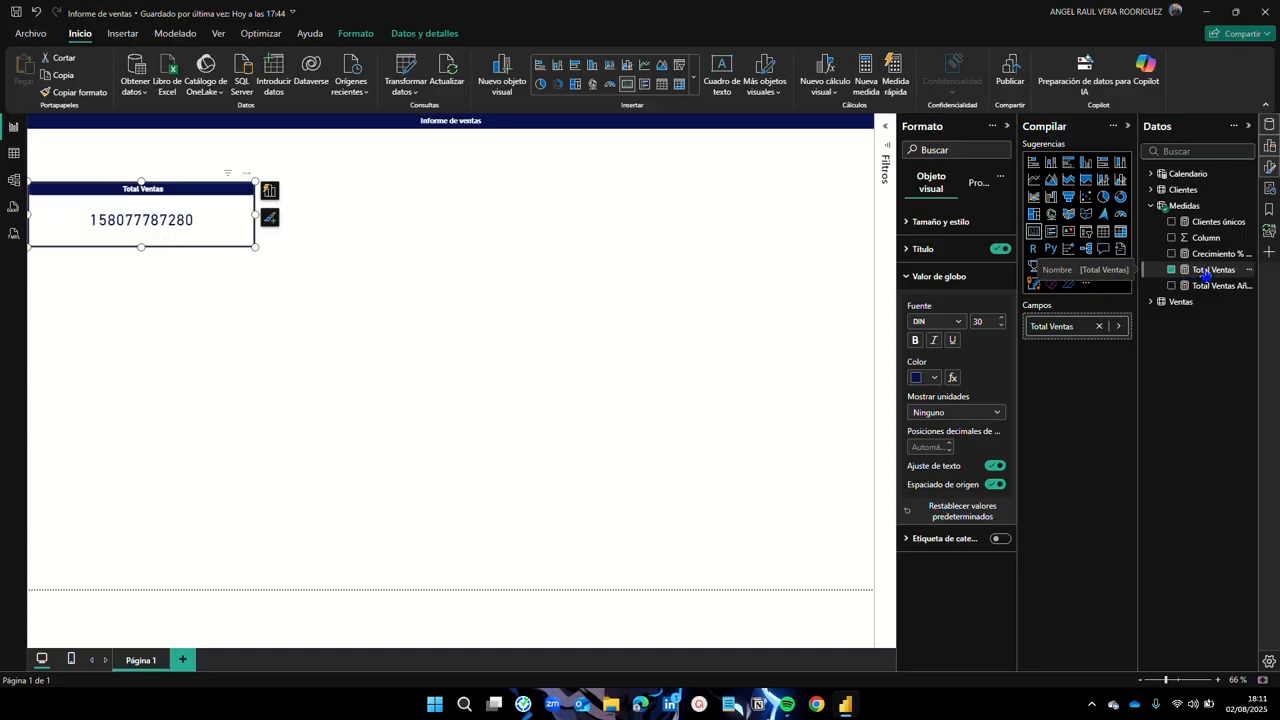
Step: Set the Total Ventas measure's format to Moneda, keeping the default currency symbol
left_click(1206, 275)
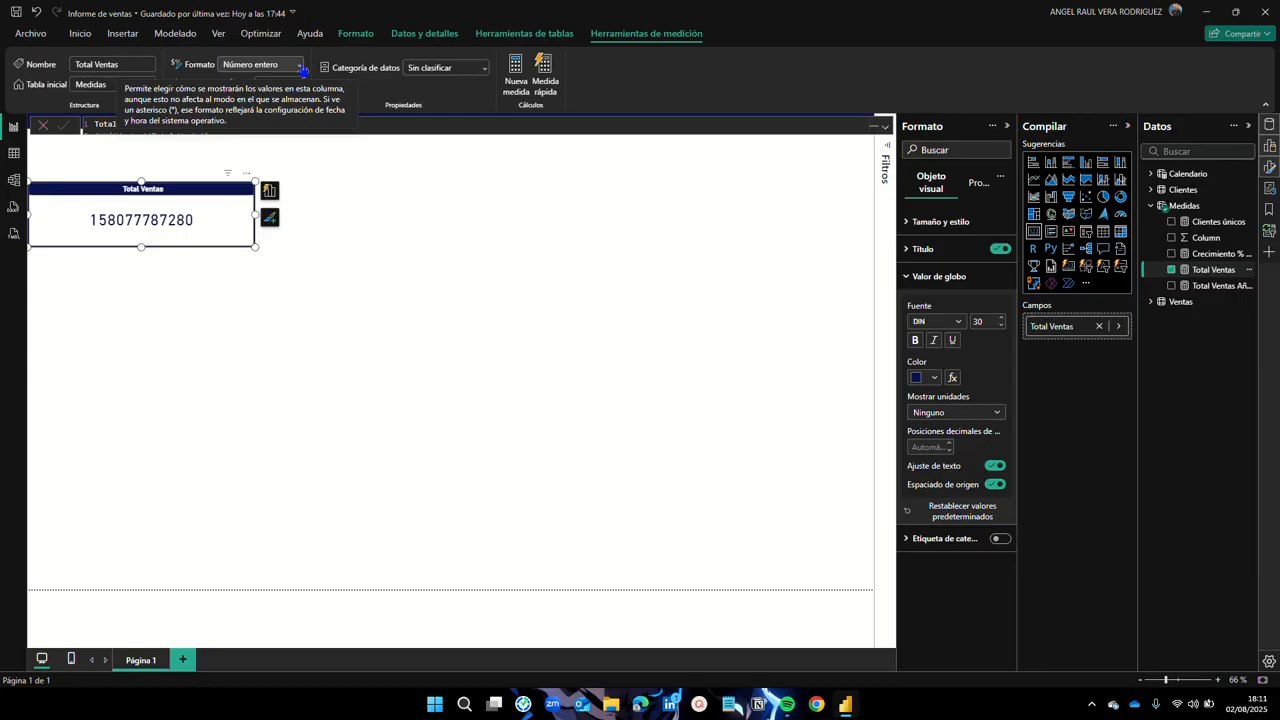
left_click(299, 66)
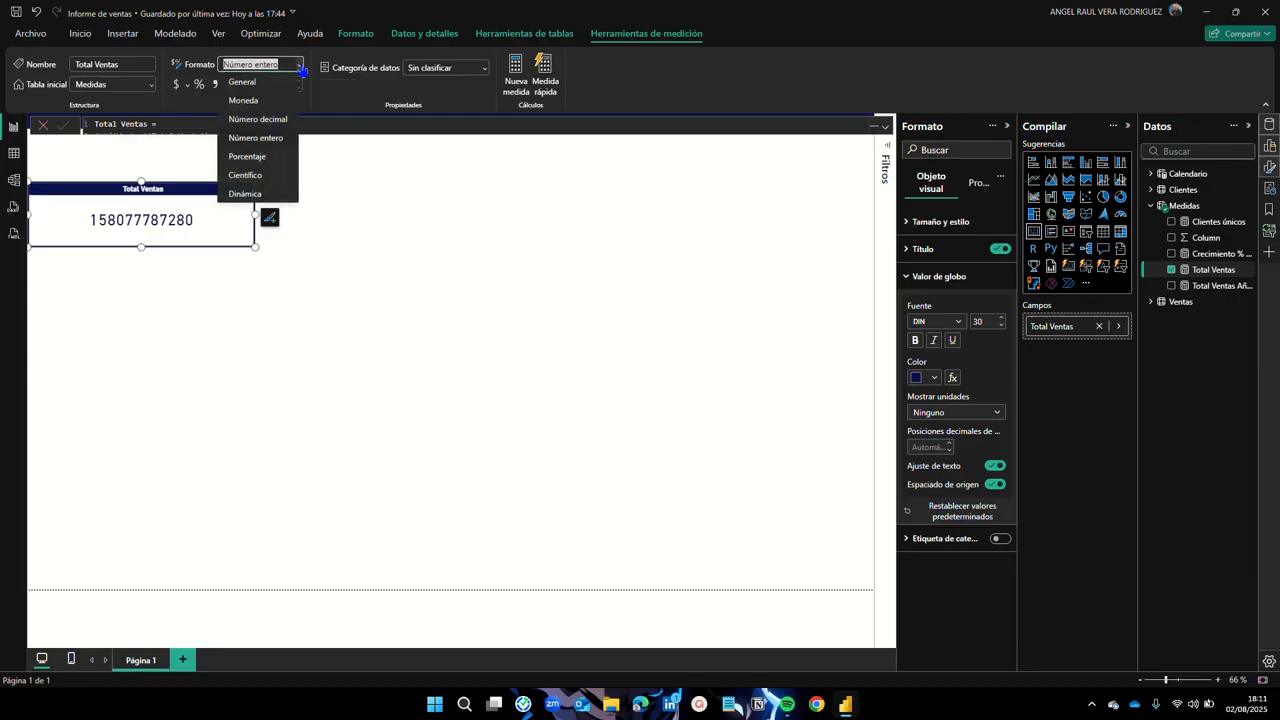
left_click(255, 102)
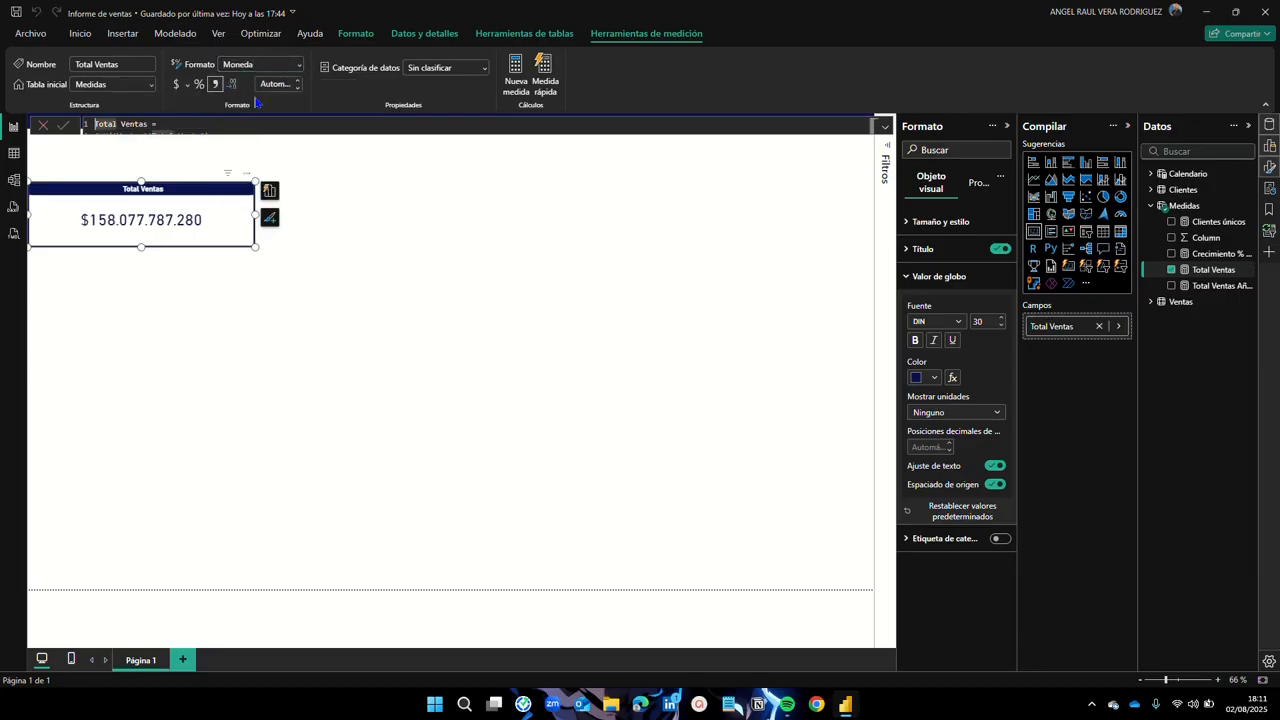
left_click(187, 86)
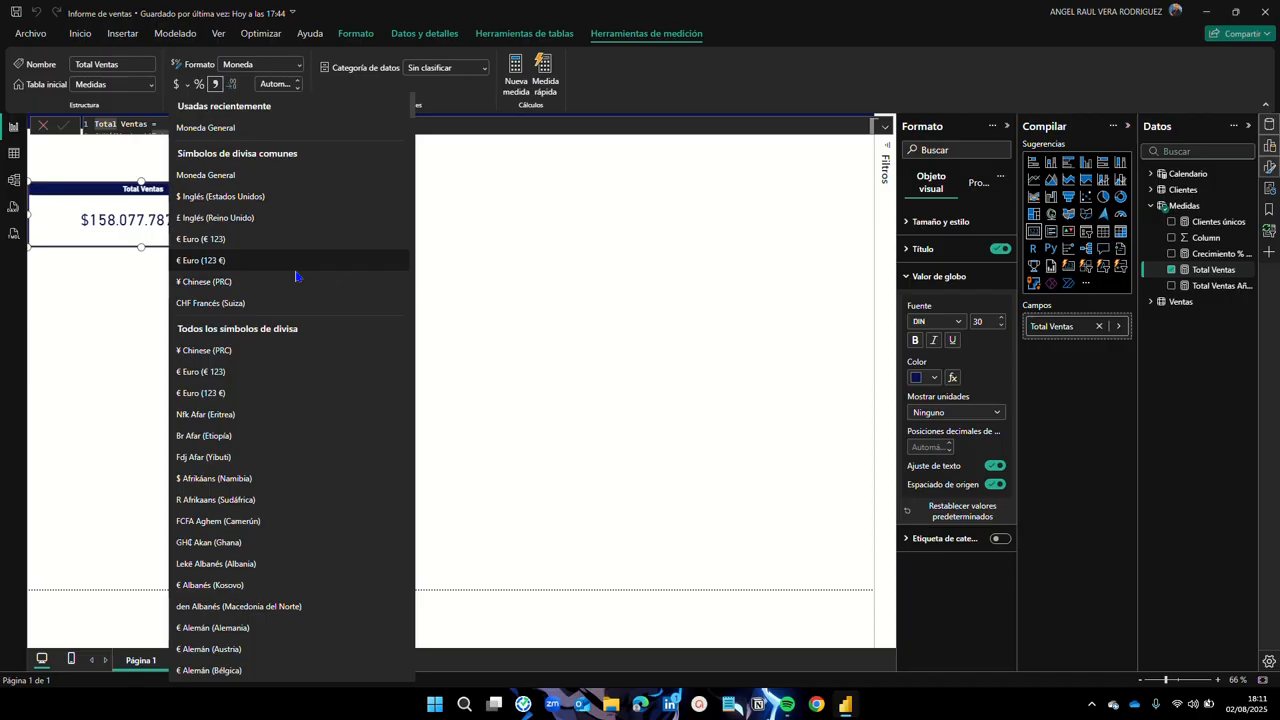
left_click(500, 266)
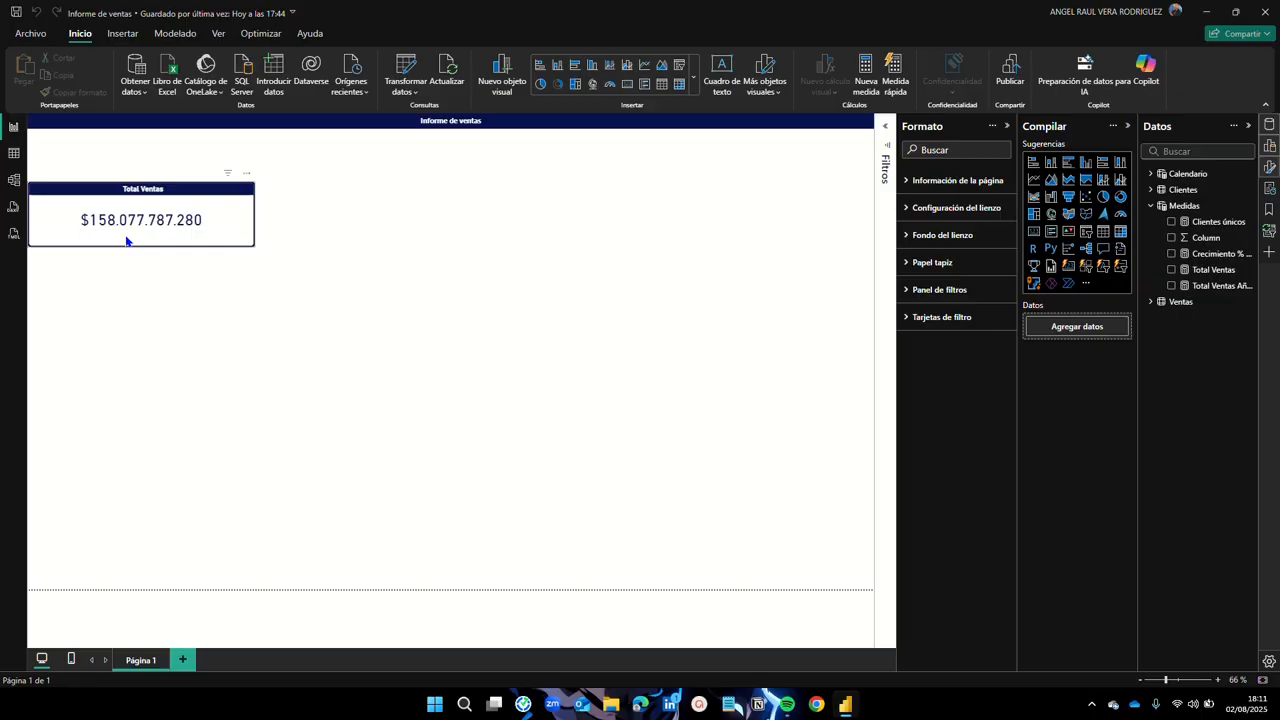
left_click(225, 203)
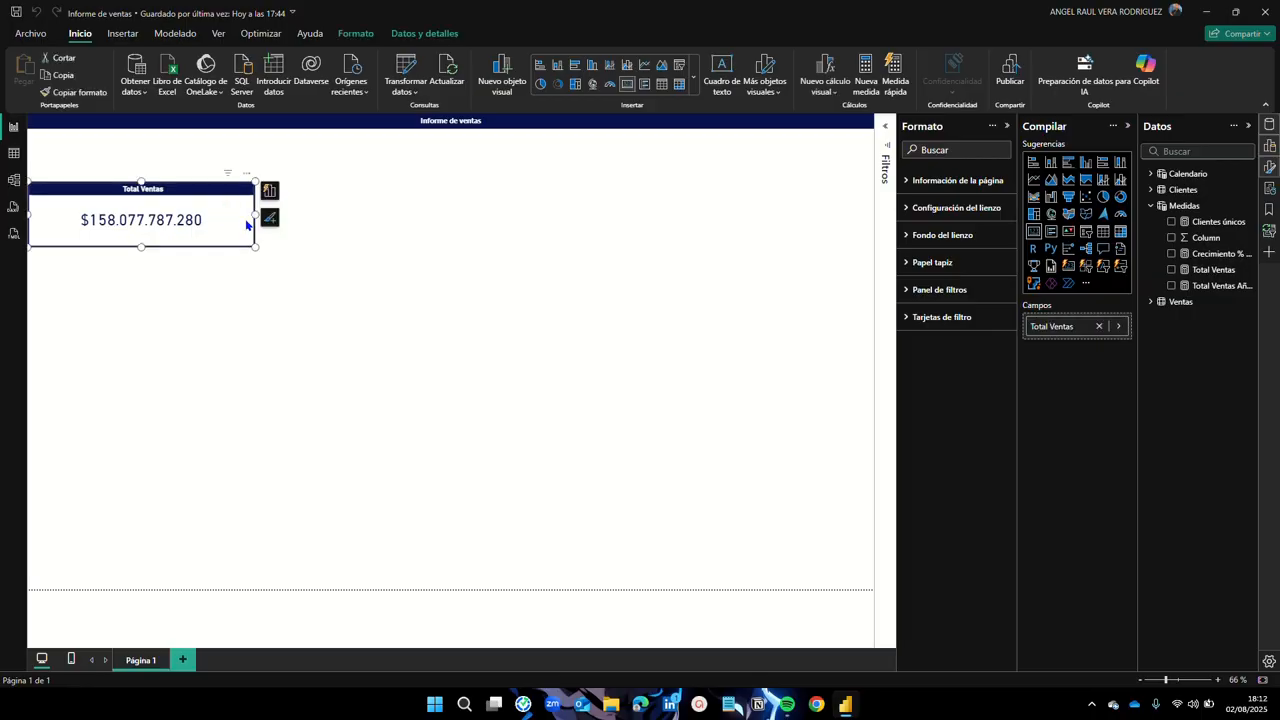
Step: Drag the Total Ventas card's right edge inward and bottom edge up to shrink it
left_click_drag(254, 218, 182, 225)
left_click_drag(106, 243, 122, 191)
left_click(149, 283)
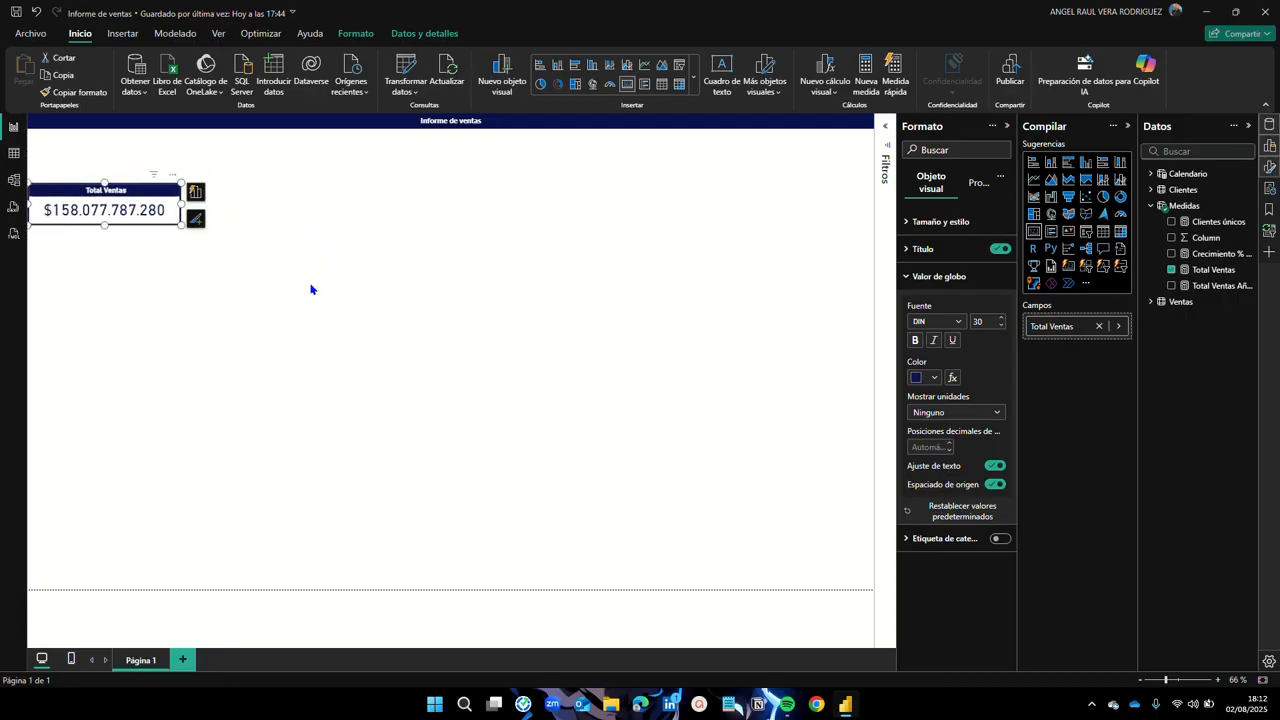
left_click(309, 291)
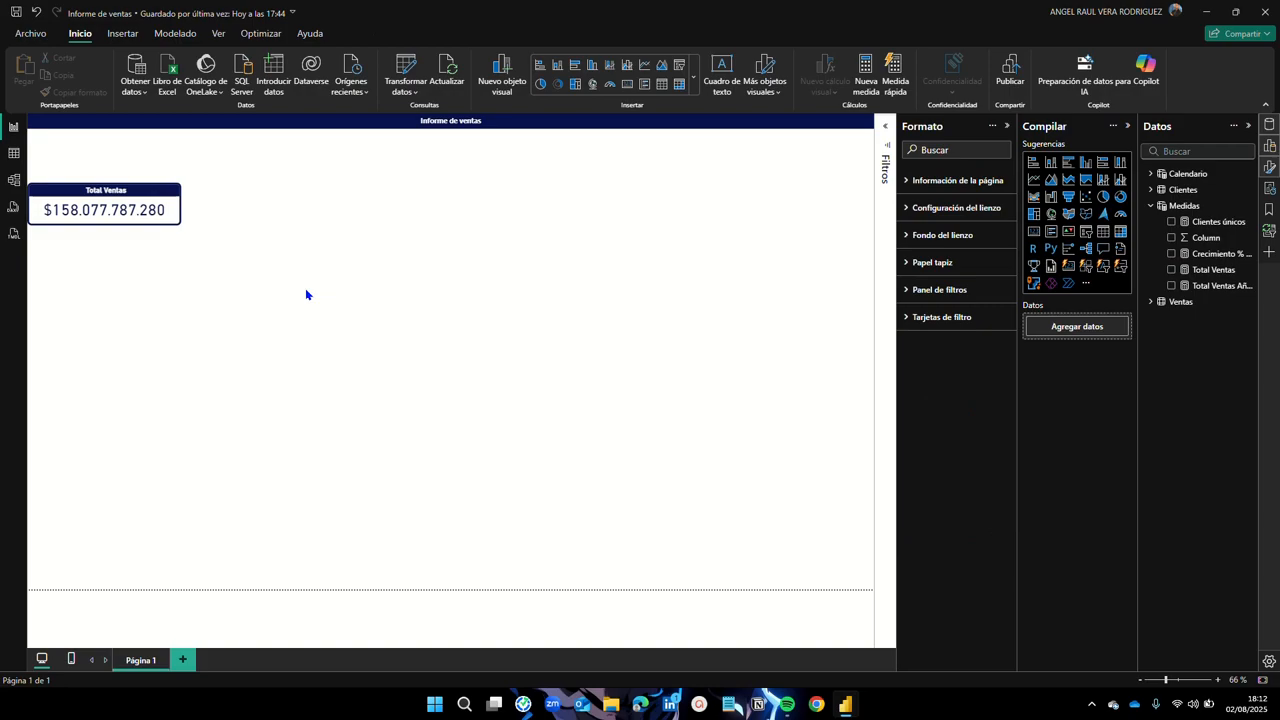
left_click(111, 195)
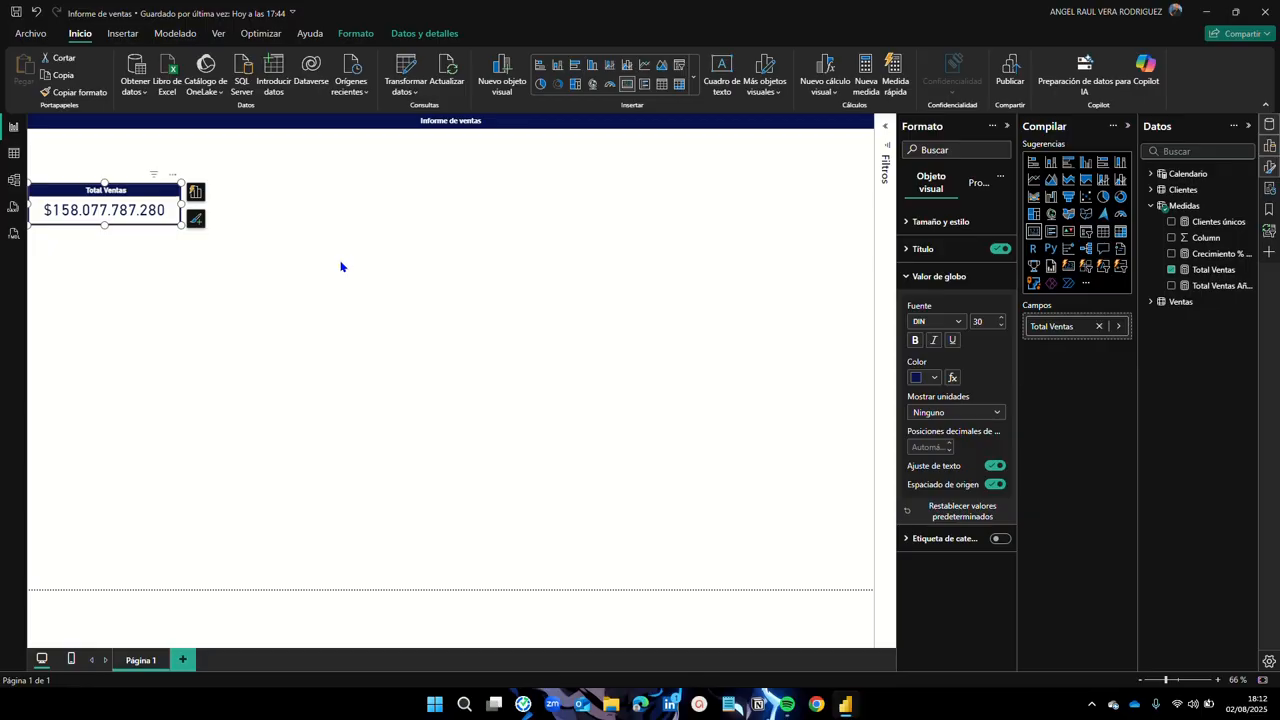
Step: Copy and paste the Total Ventas card, lining up copies in a row of four across the top
left_click(282, 258)
left_click(128, 200)
key("ctrl+c")
key("ctrl+v")
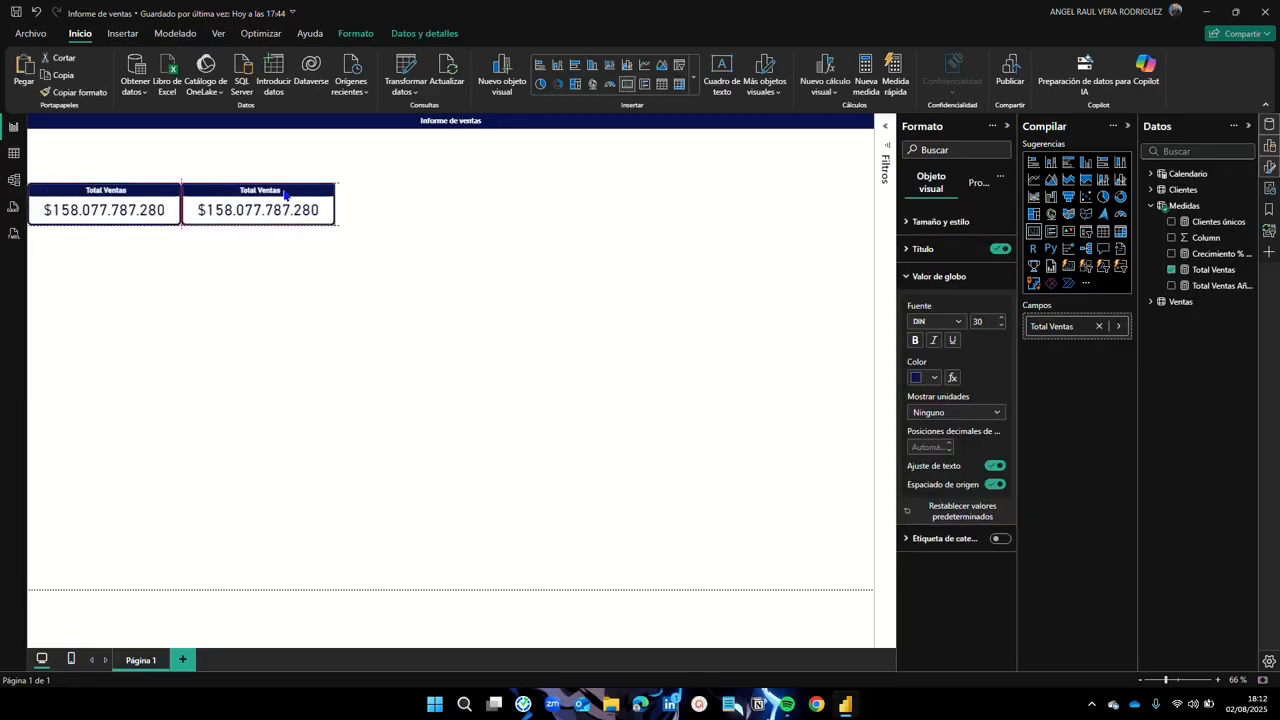
left_click(301, 193)
left_click_drag(301, 193, 462, 191)
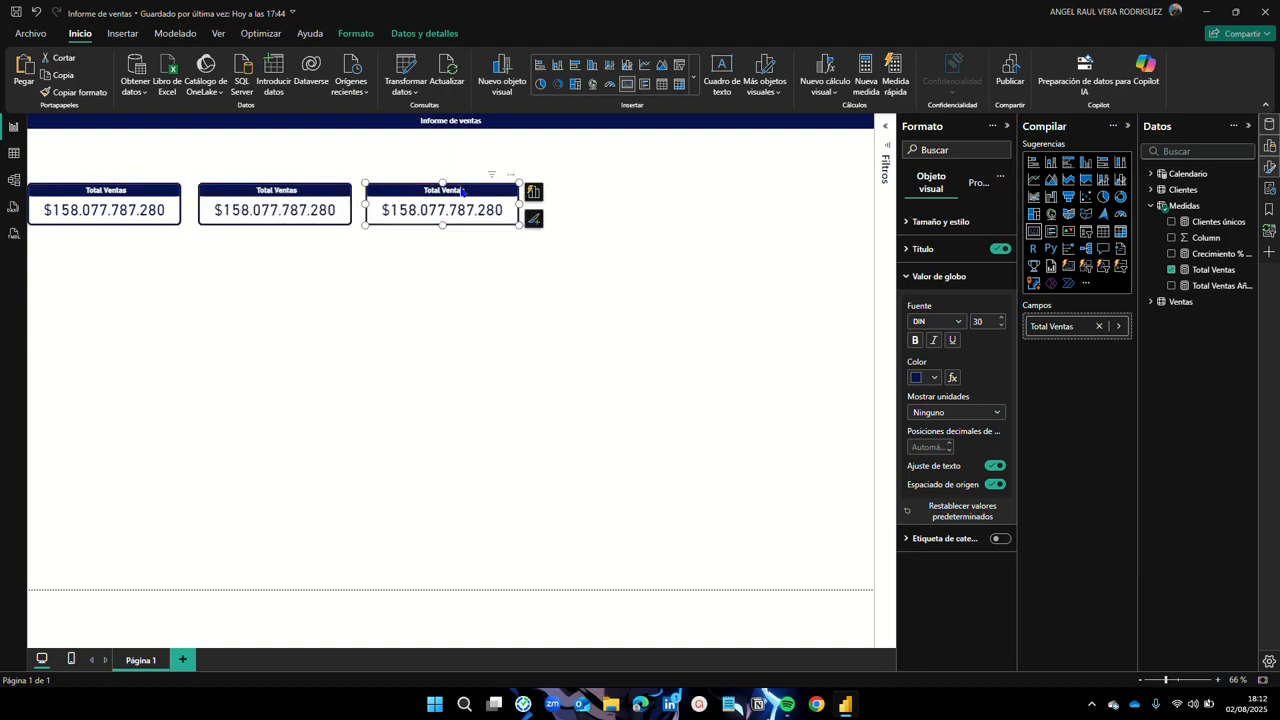
left_click_drag(462, 191, 626, 197)
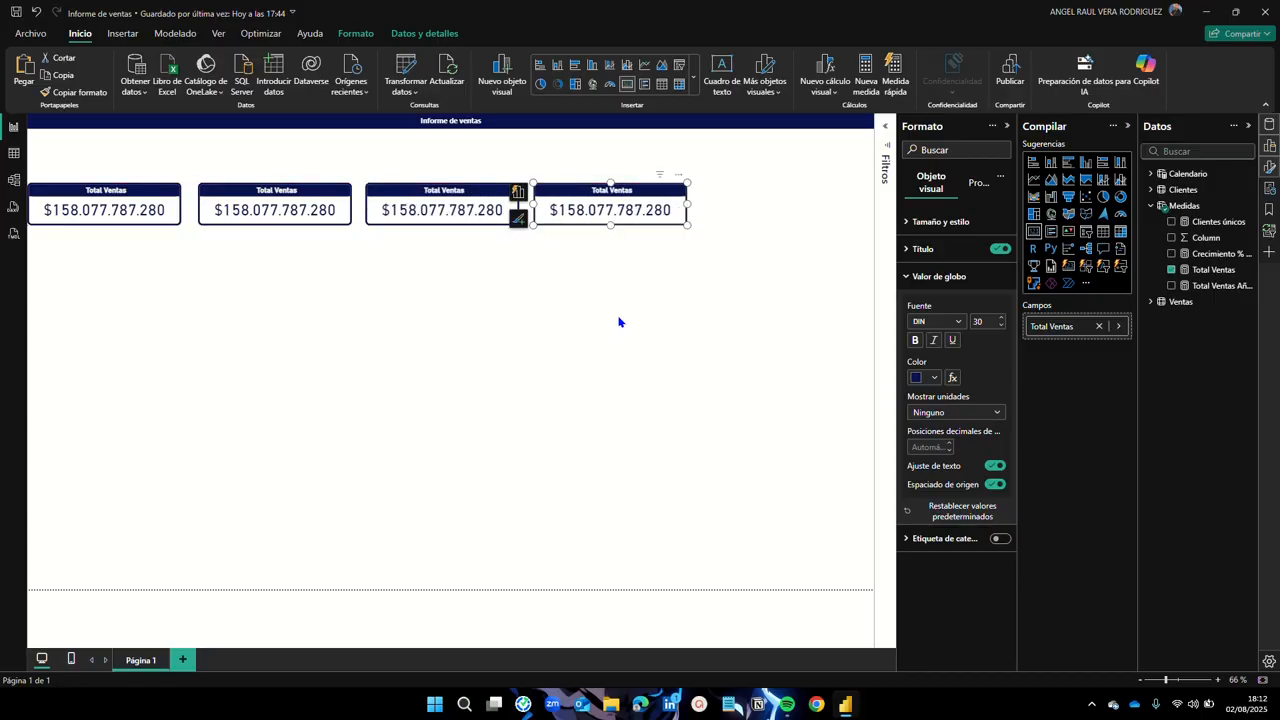
left_click(619, 393)
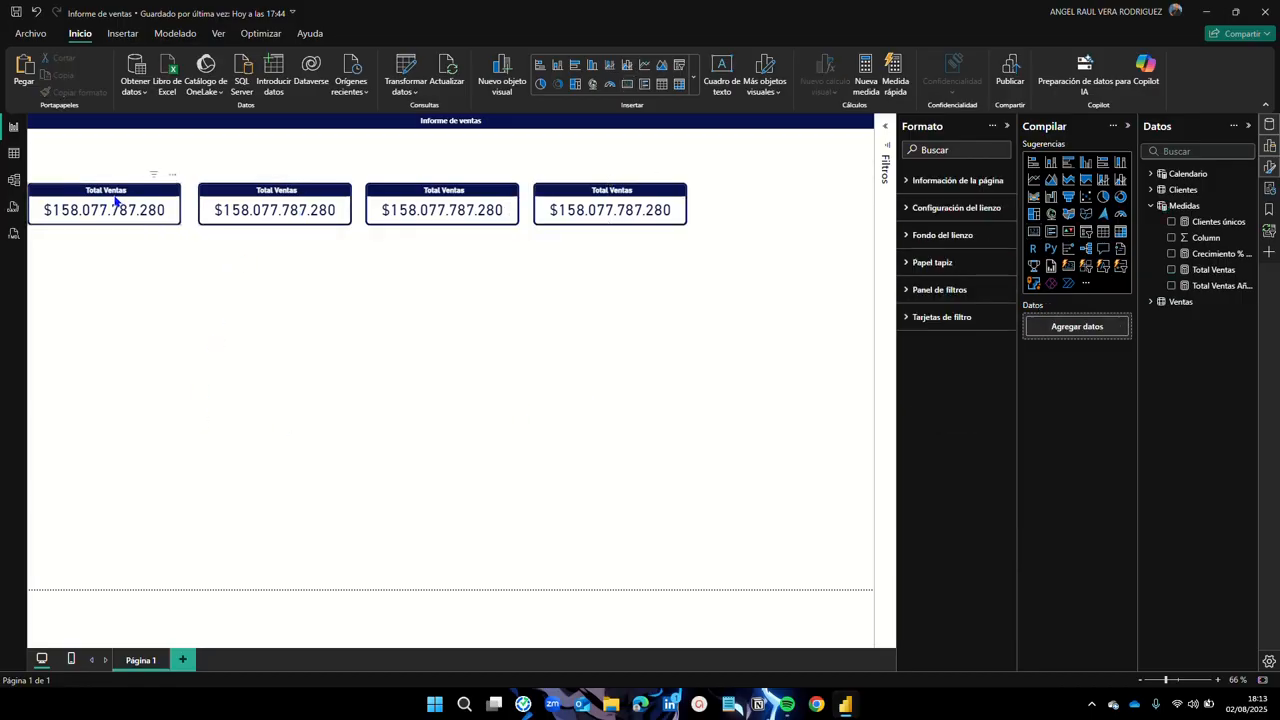
Step: Swap the second card's field to Total Ventas Año Anterior and format it as Moneda
left_click(300, 192)
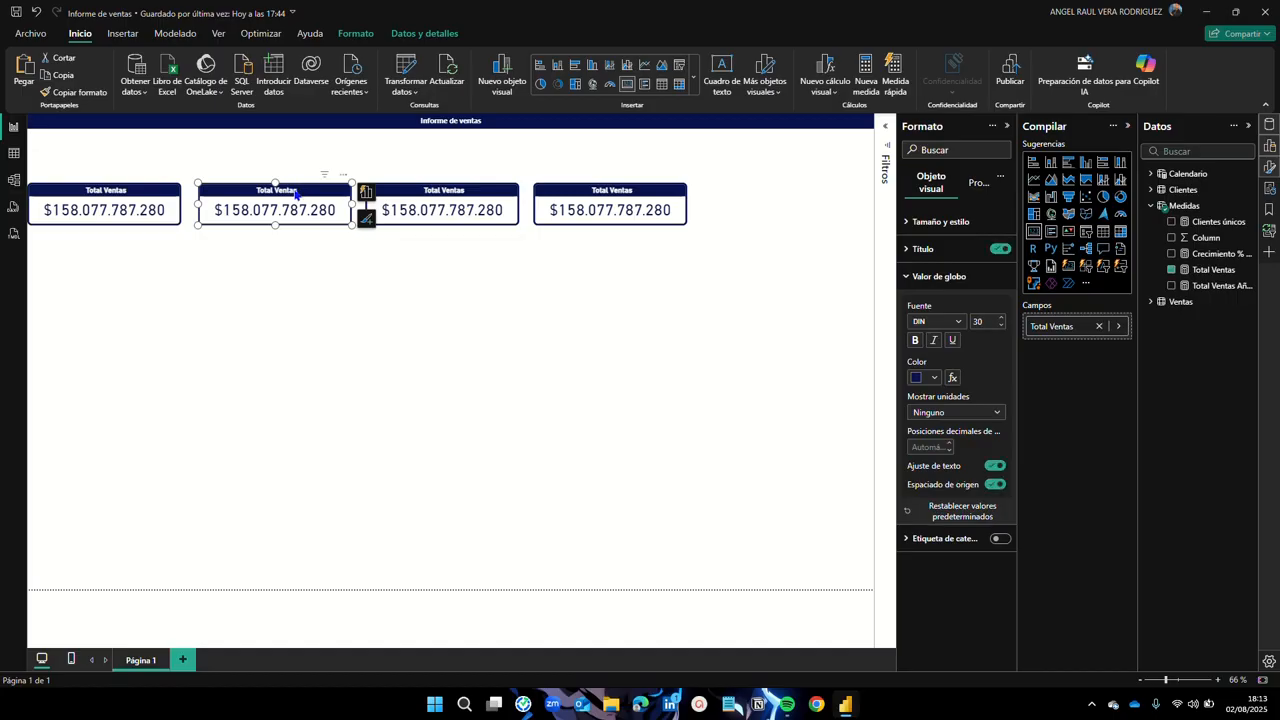
left_click(1172, 270)
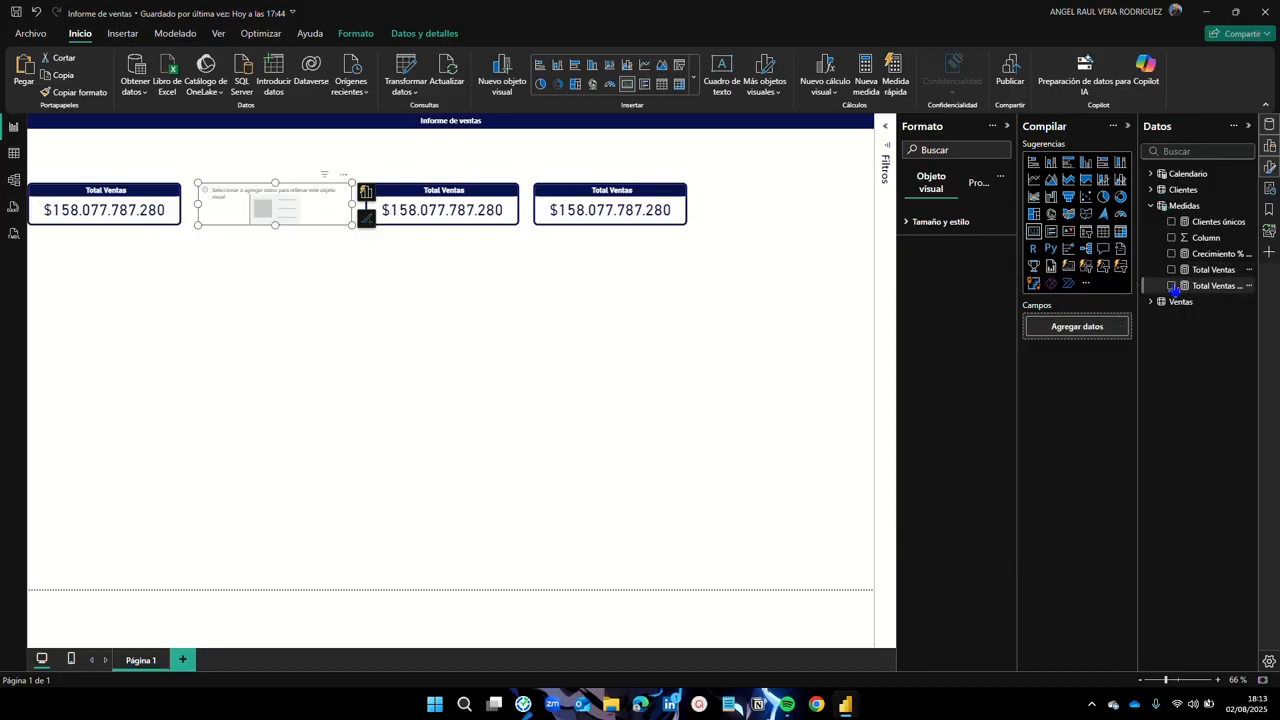
left_click(1173, 286)
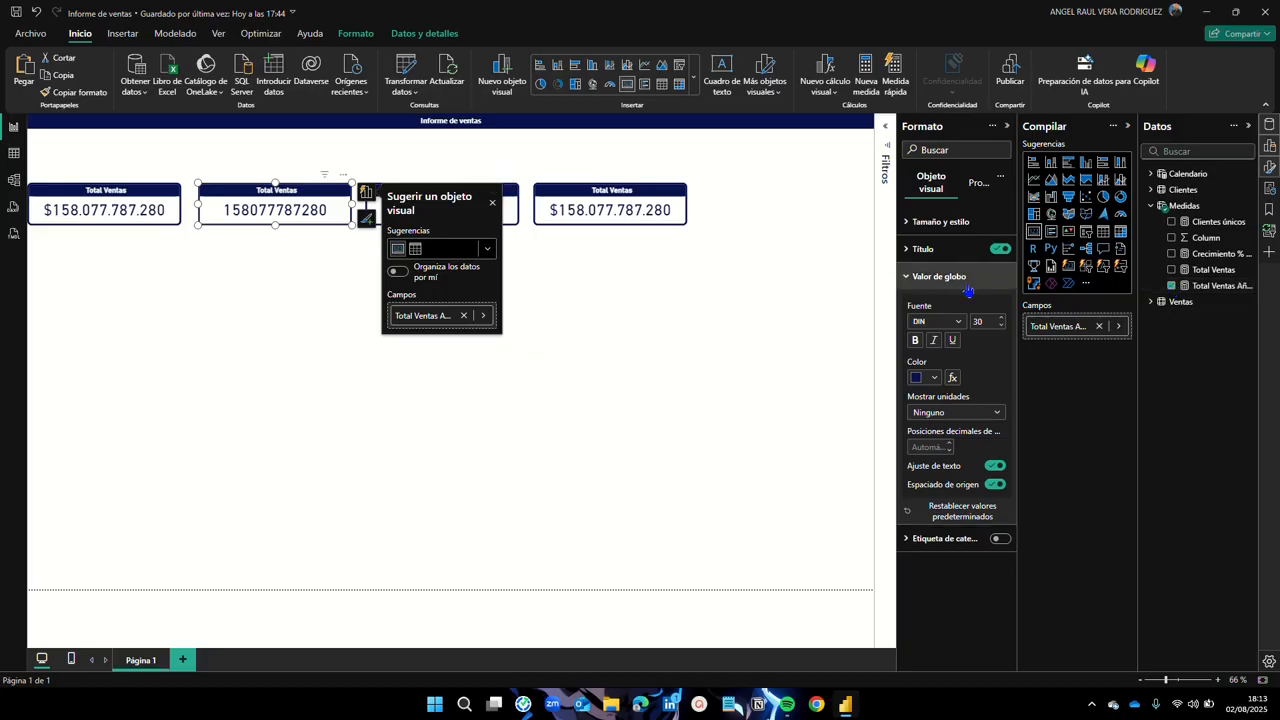
left_click(989, 413)
left_click(989, 416)
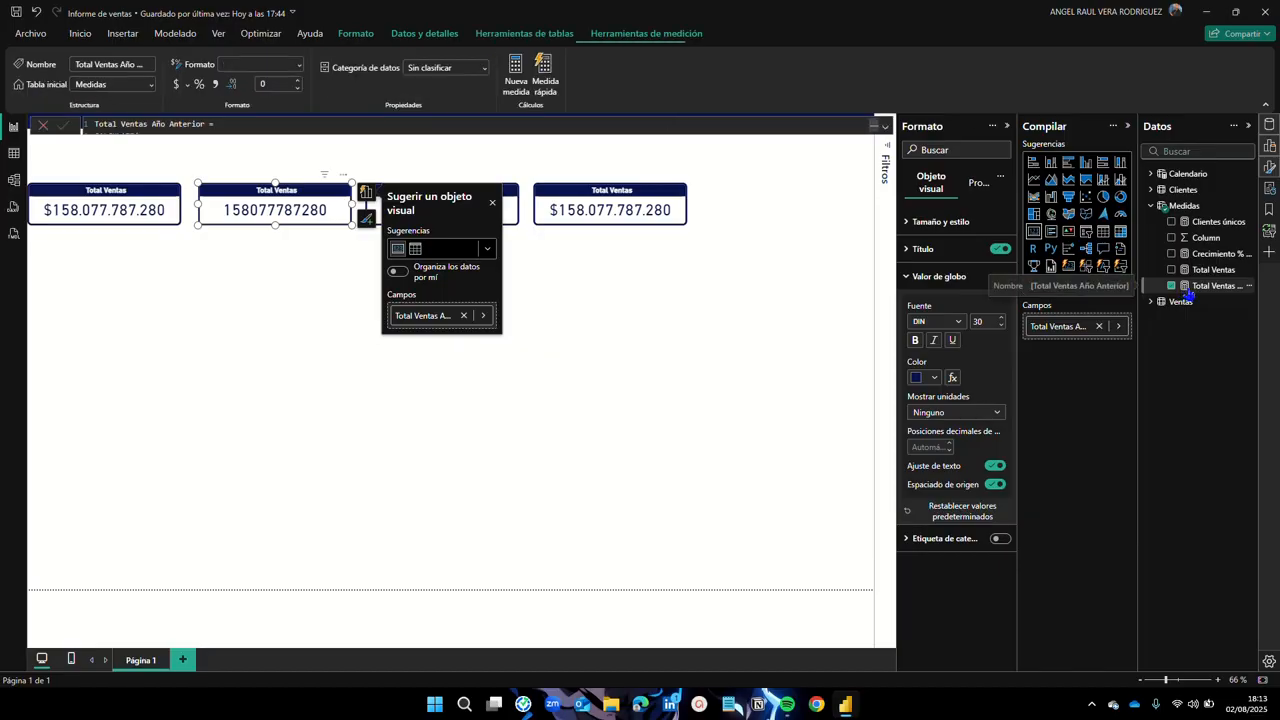
left_click(298, 68)
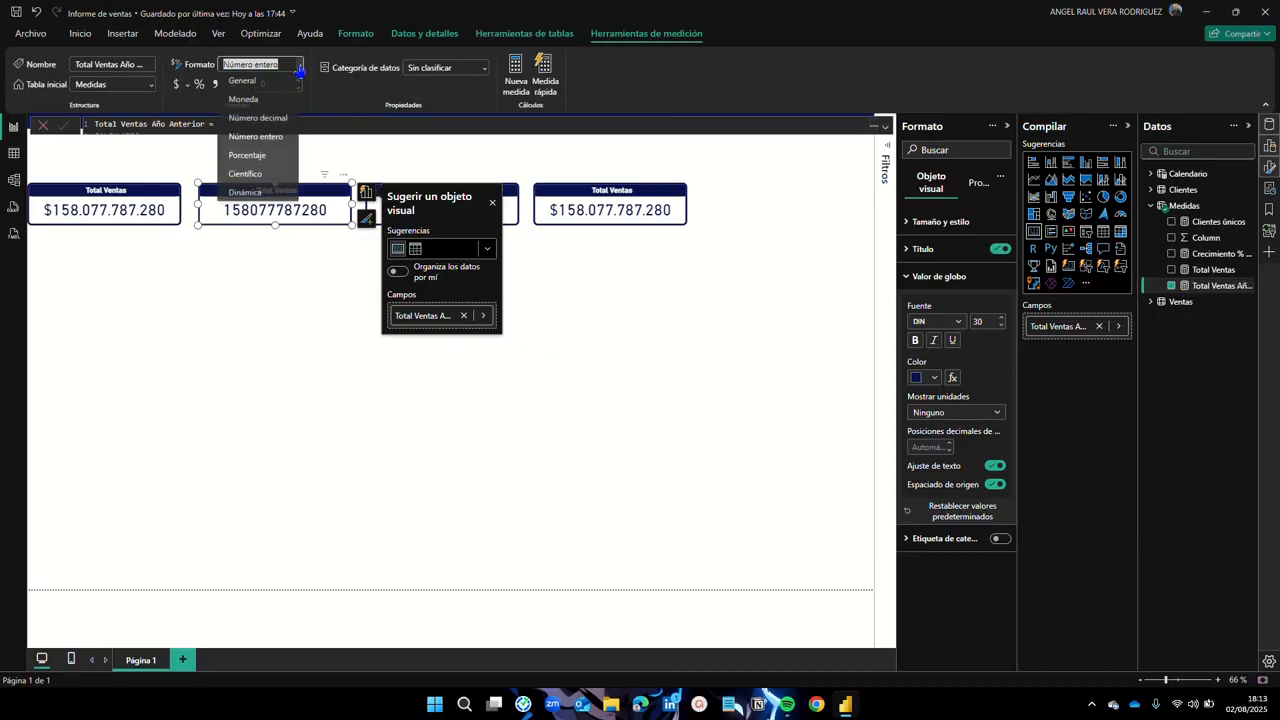
left_click(252, 100)
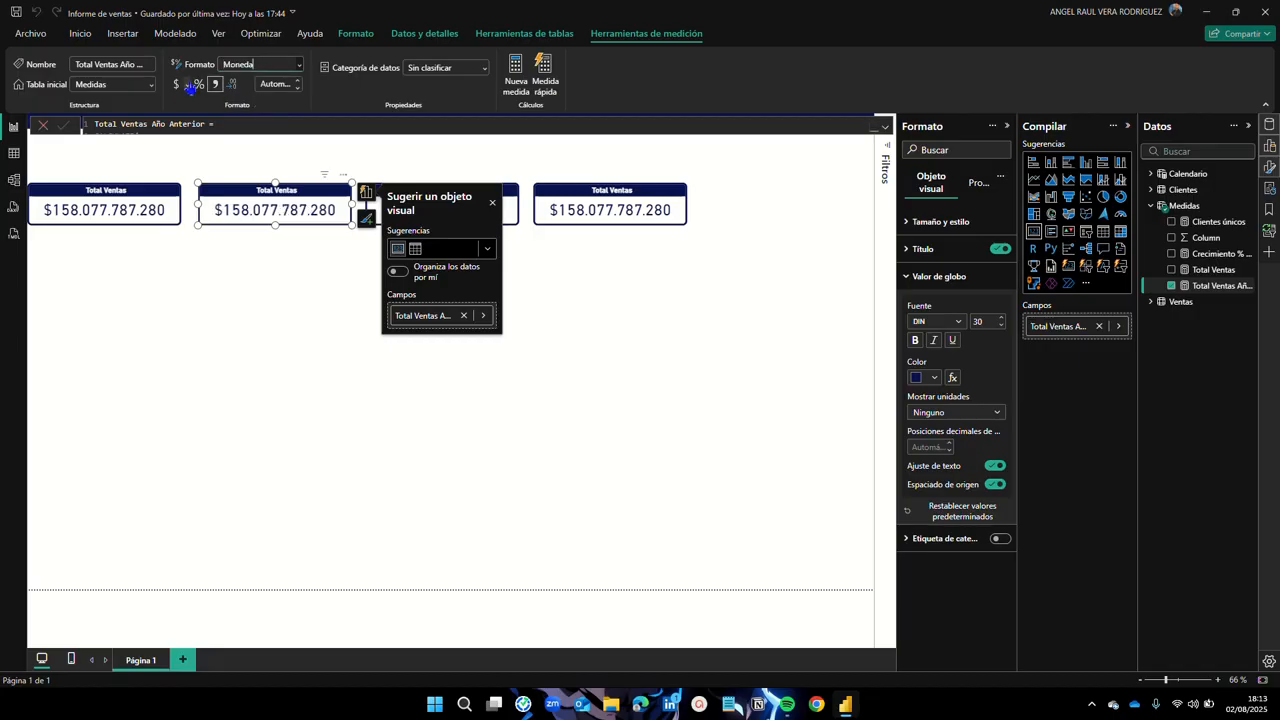
left_click(291, 287)
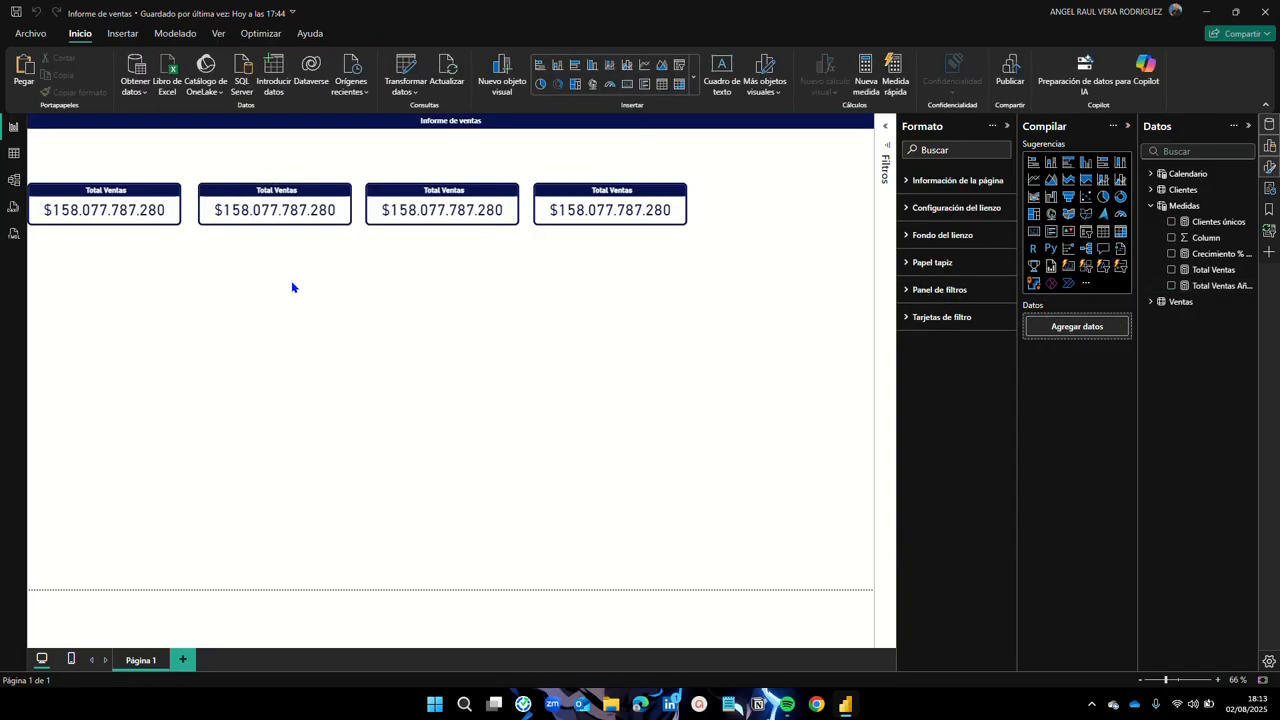
Step: Replace the second card's title text with 'Ventas Periodo Anterior'
left_click(307, 202)
left_click(924, 249)
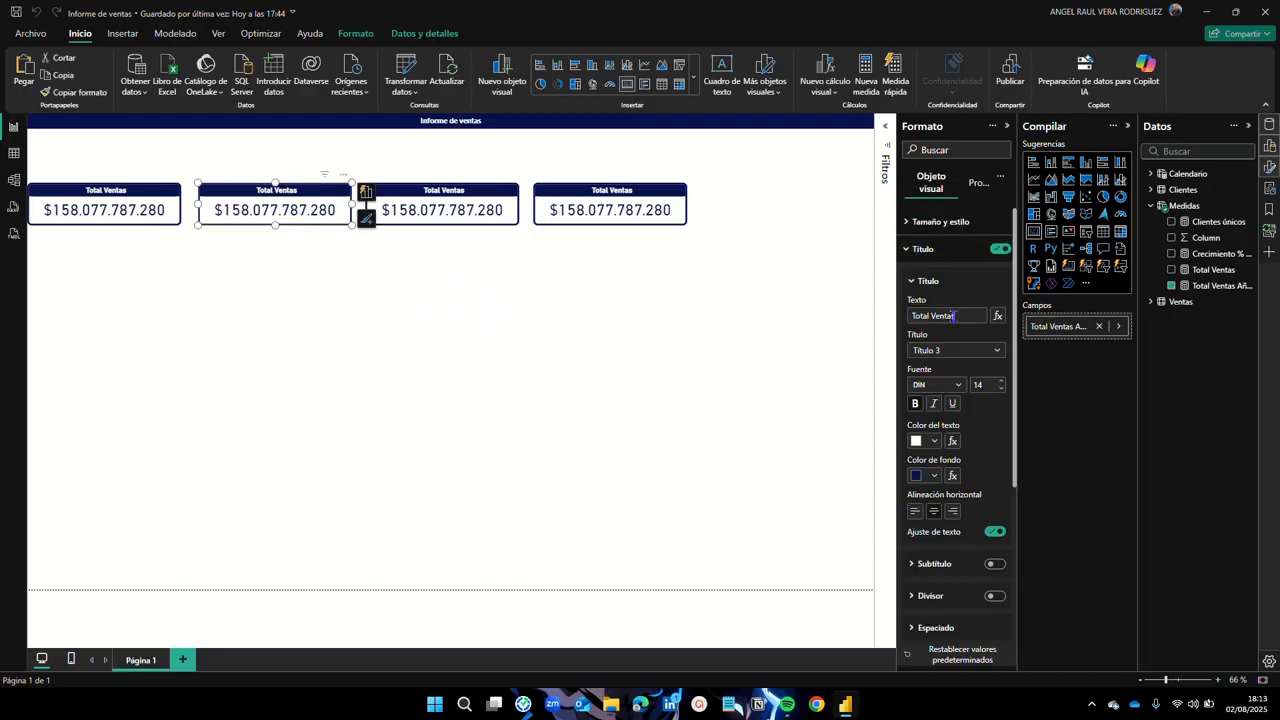
left_click_drag(972, 318, 890, 320)
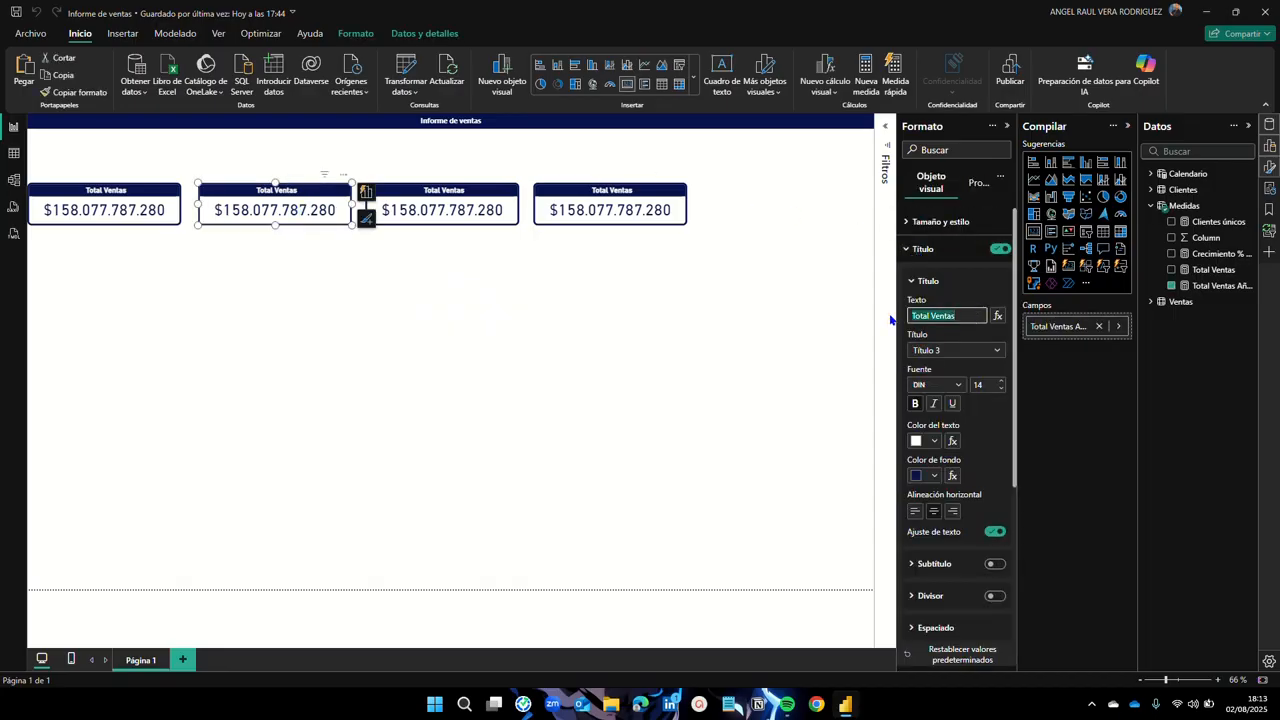
type("Ventas Anterior")
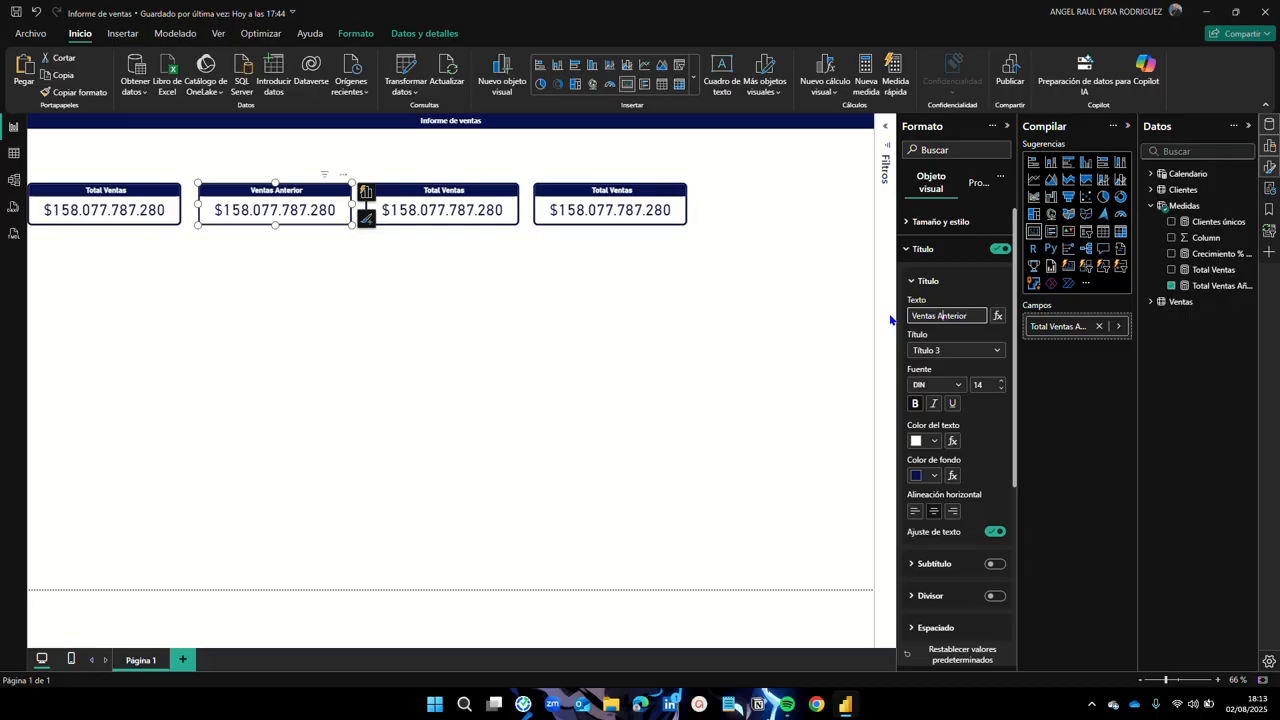
type("Periodo")
left_click(451, 316)
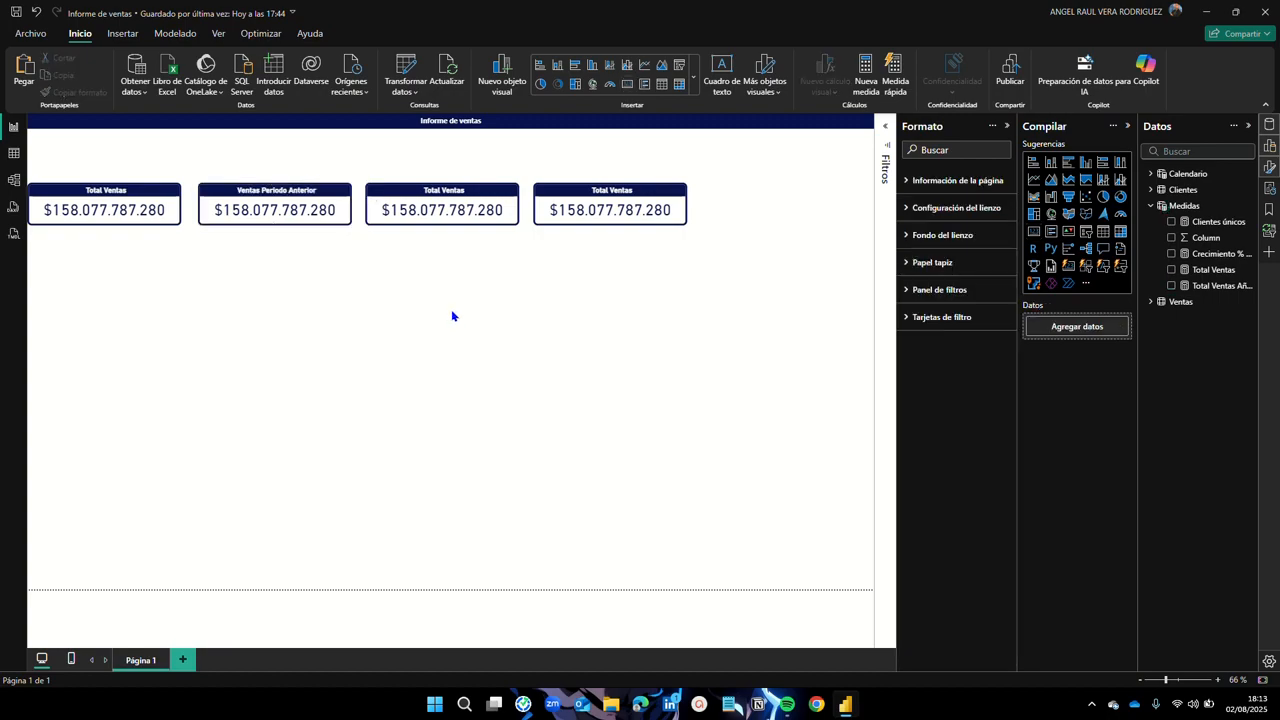
Step: Switch the third card to Crecimiento % Año and format that measure as Porcentaje
left_click(404, 201)
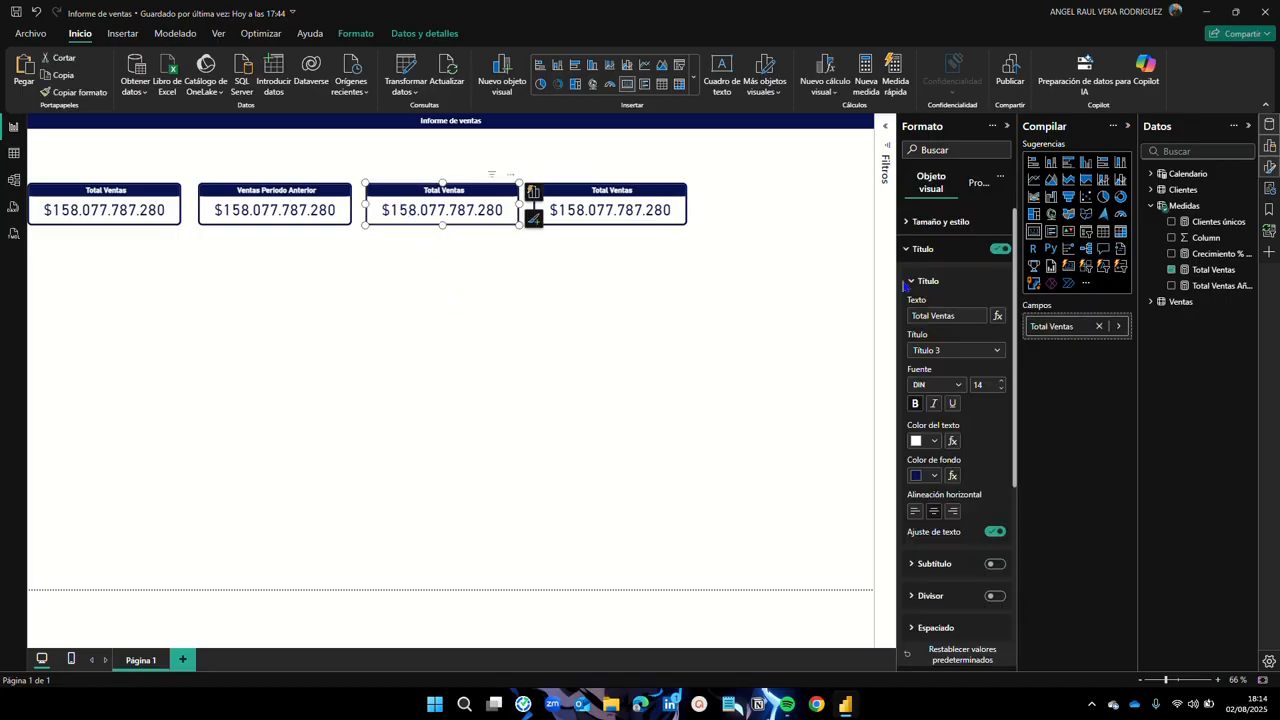
left_click(1172, 270)
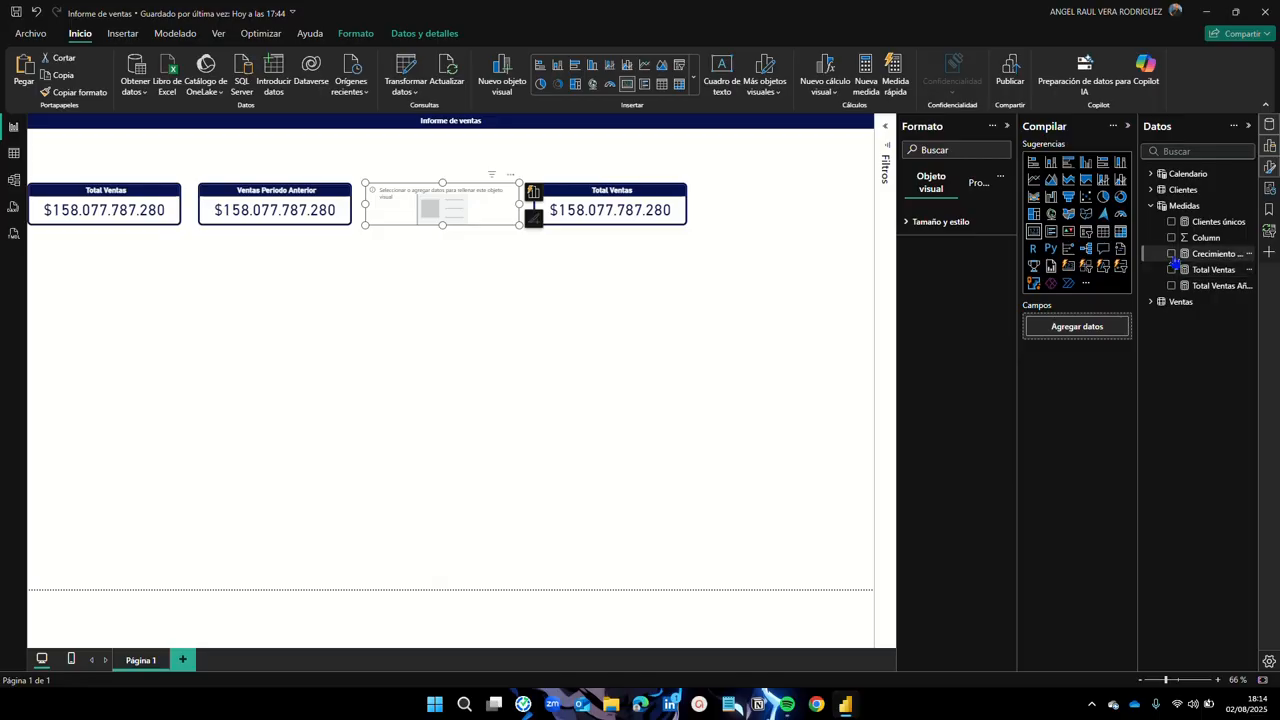
left_click(1172, 255)
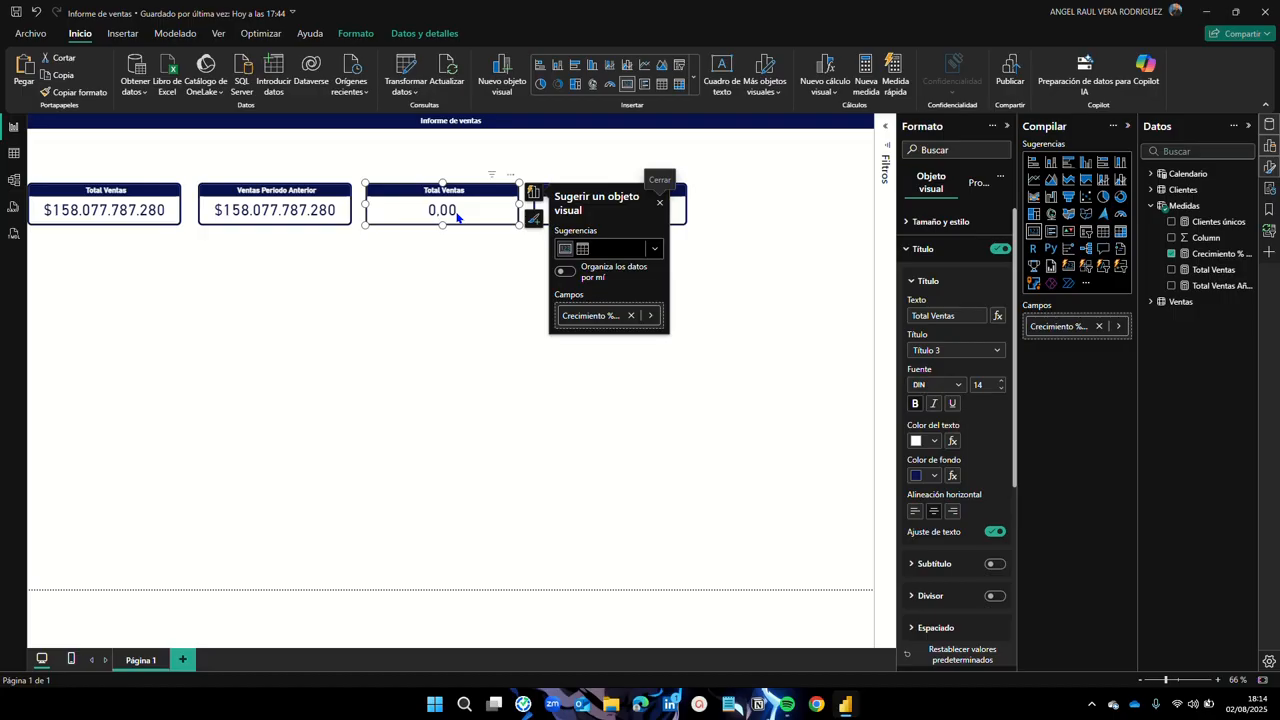
left_click(1212, 255)
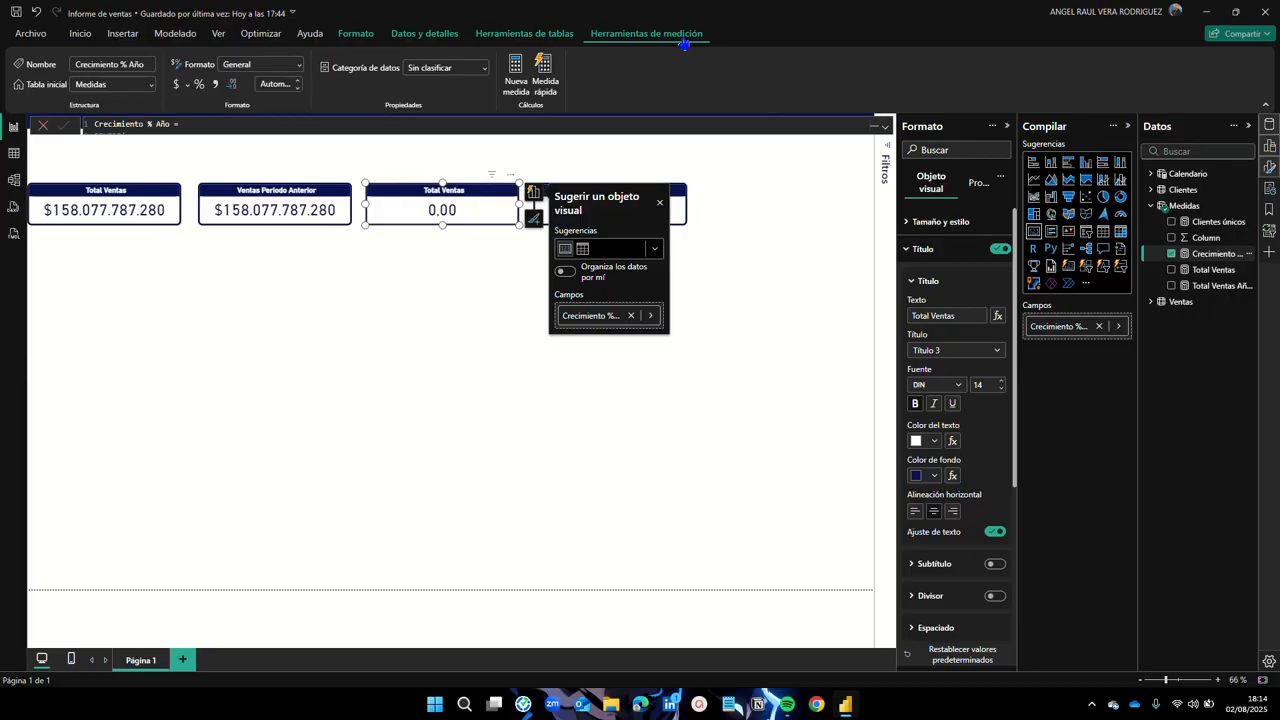
left_click(298, 65)
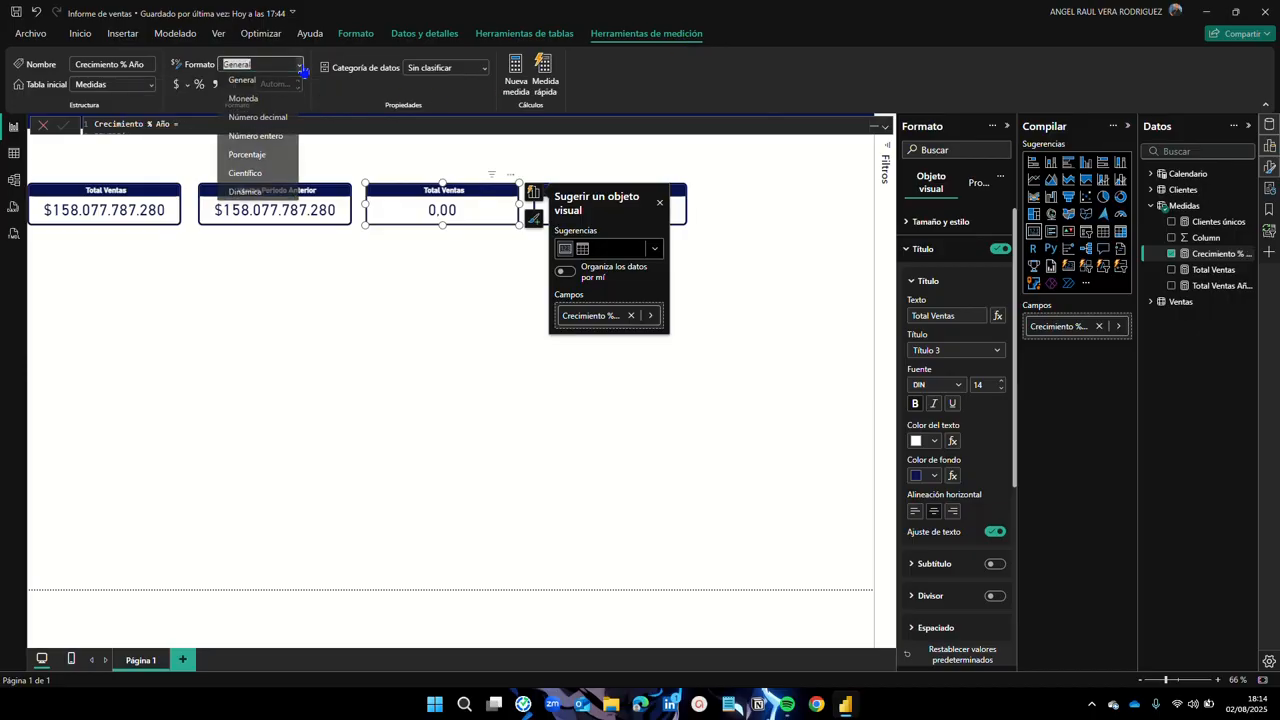
left_click(252, 158)
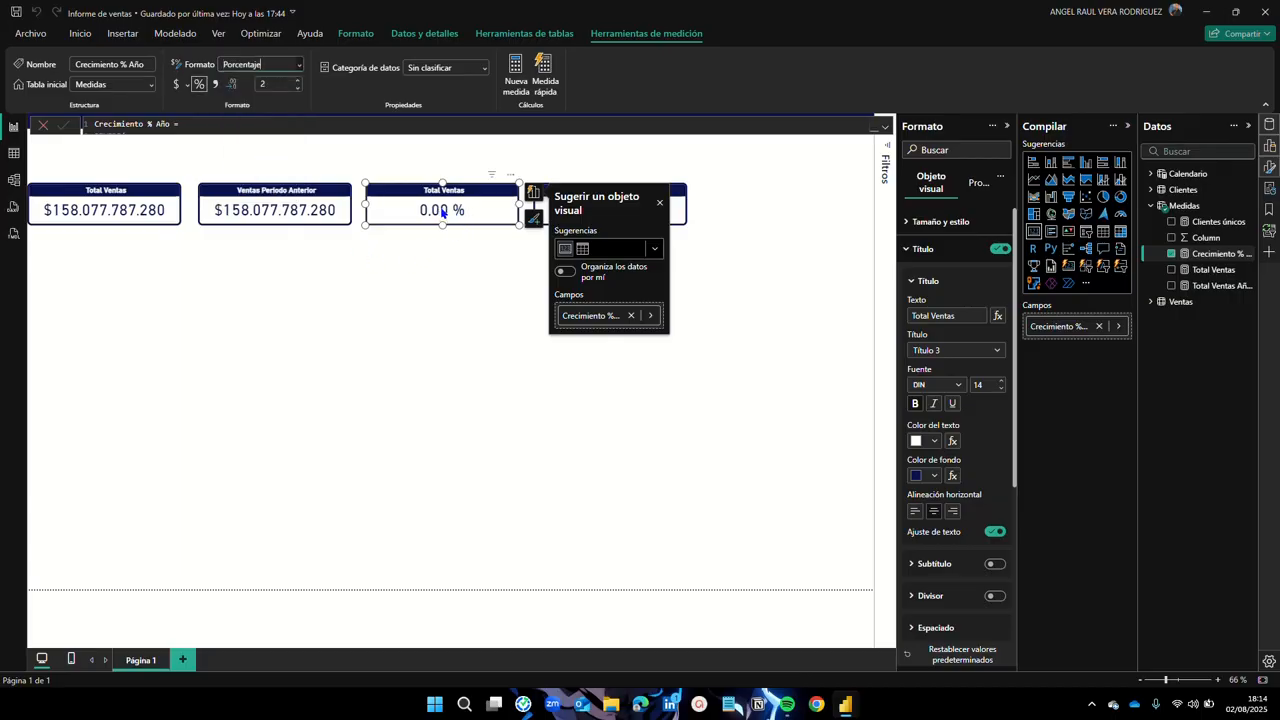
left_click(457, 289)
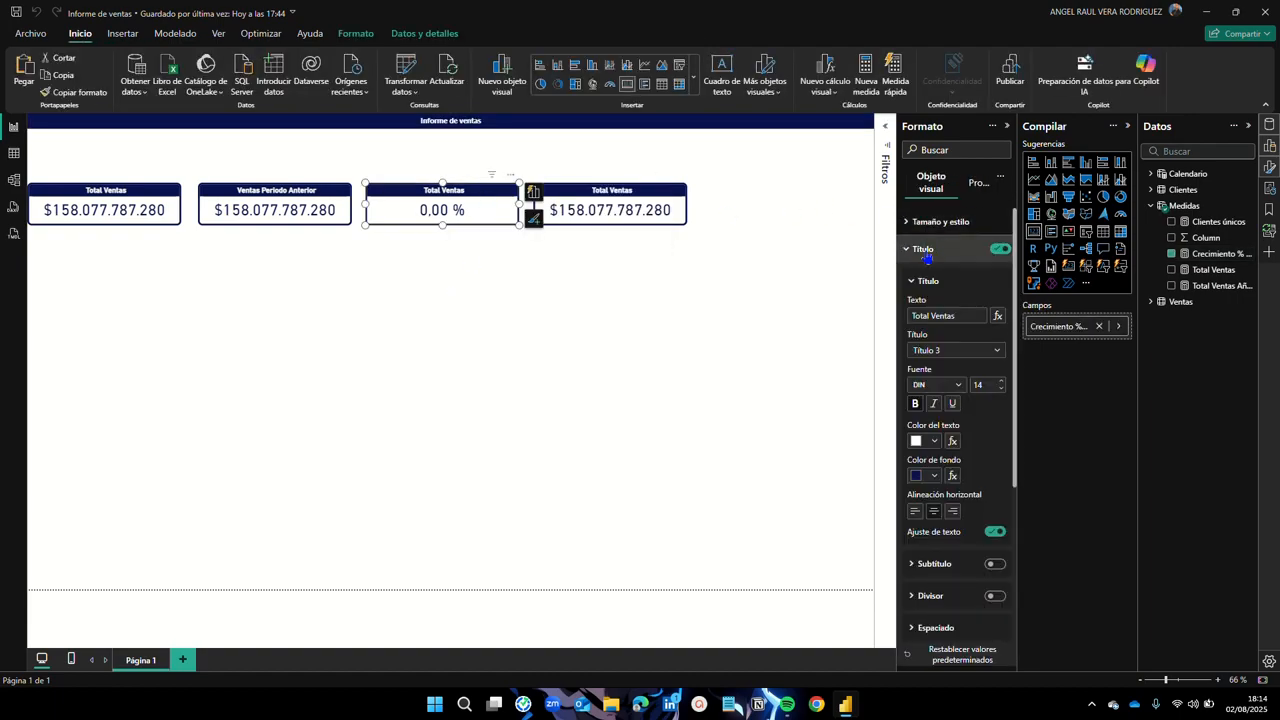
Step: Change the third card's title text to 'Crecimiento'
left_click(961, 316)
left_click_drag(961, 316, 904, 319)
type("Crecimiento")
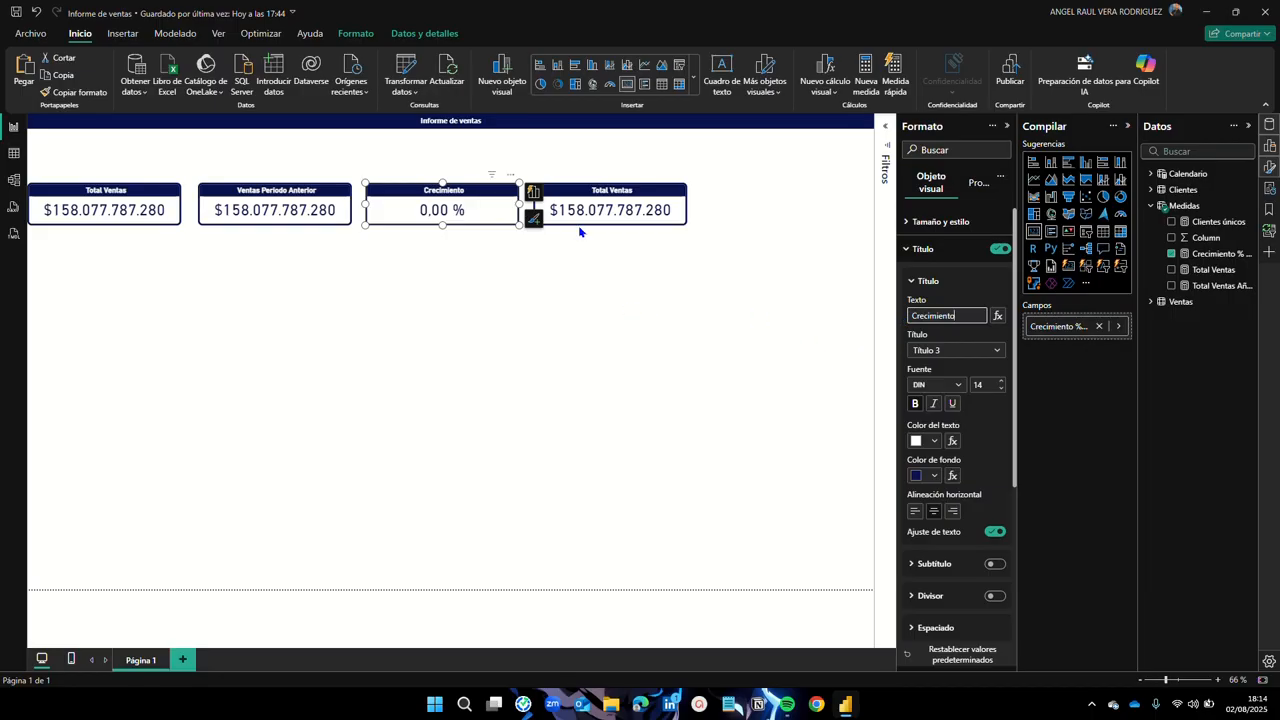
left_click(605, 210)
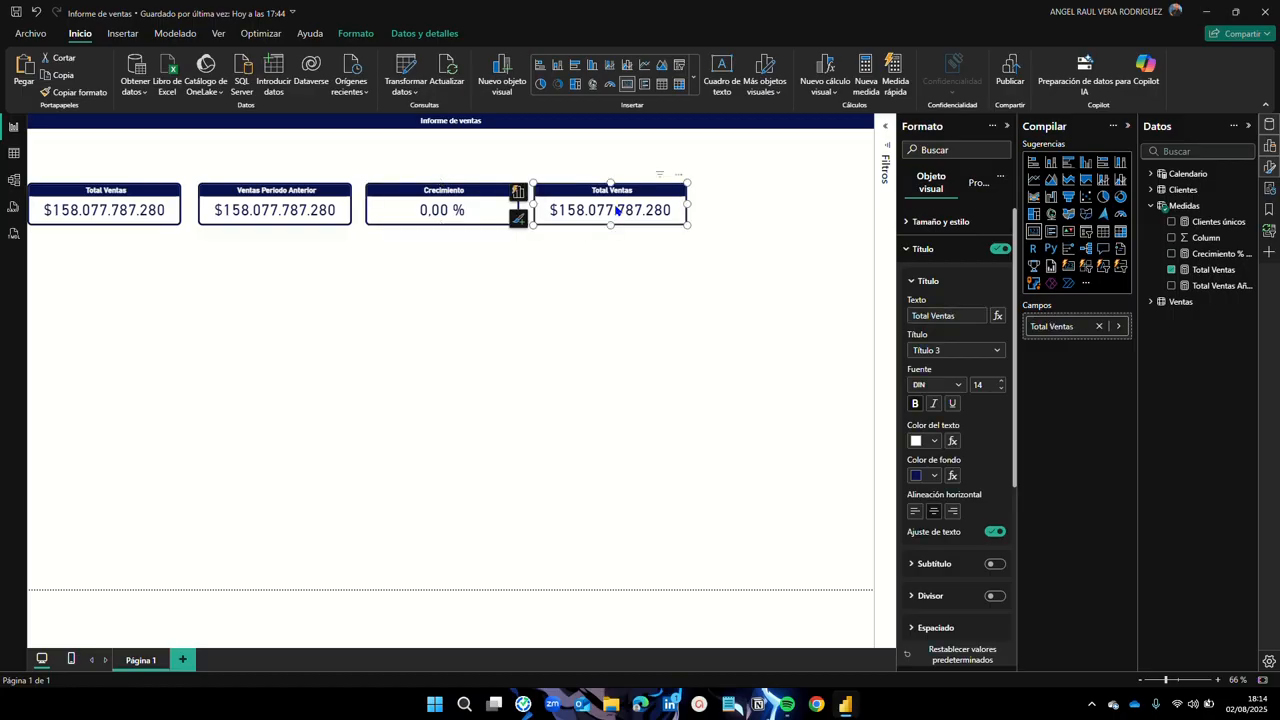
Step: Show Clientes únicos (1380) on the fourth card and set its title to 'Clientes'
left_click(1172, 270)
left_click(1171, 222)
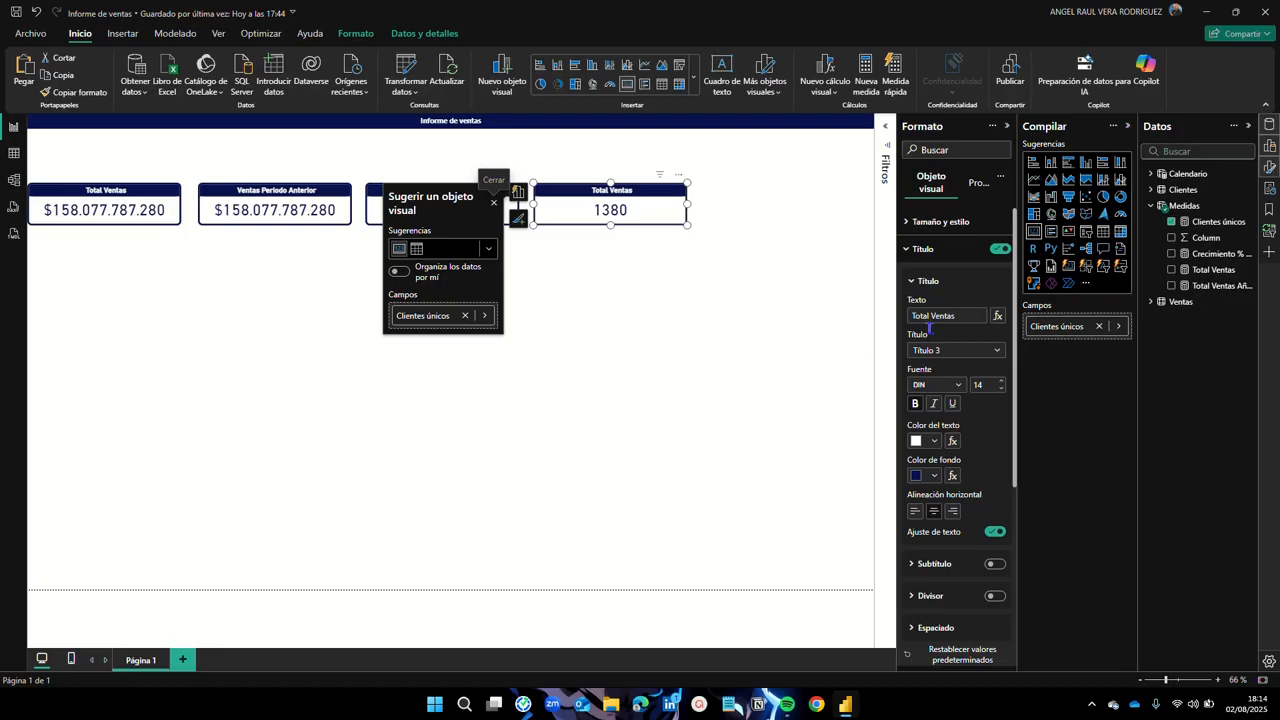
left_click_drag(966, 315, 908, 315)
type("Cleintes")
key("BackSpace")
key("BackSpace")
key("BackSpace")
key("BackSpace")
key("BackSpace")
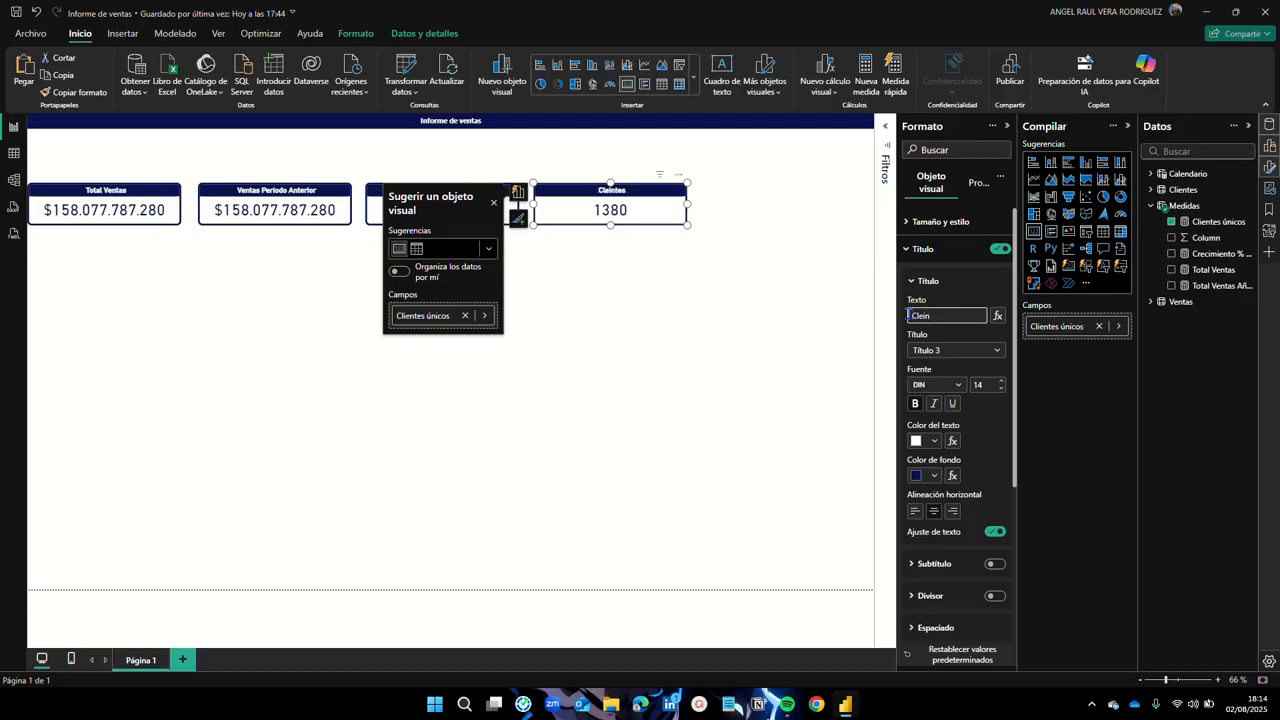
type("ine")
key("BackSpace")
type("entes")
left_click(615, 400)
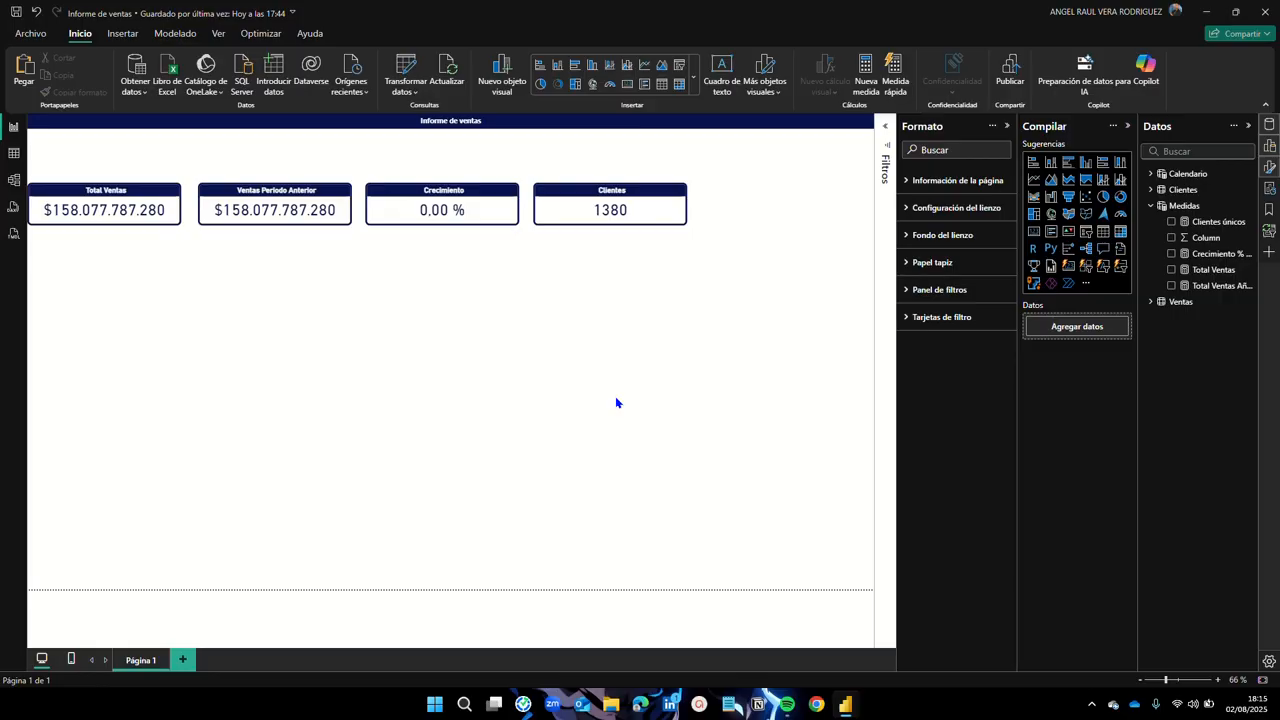
Step: Select all four KPI cards and align them along their top edges
left_click_drag(272, 210, 265, 251)
left_click_drag(441, 212, 449, 190)
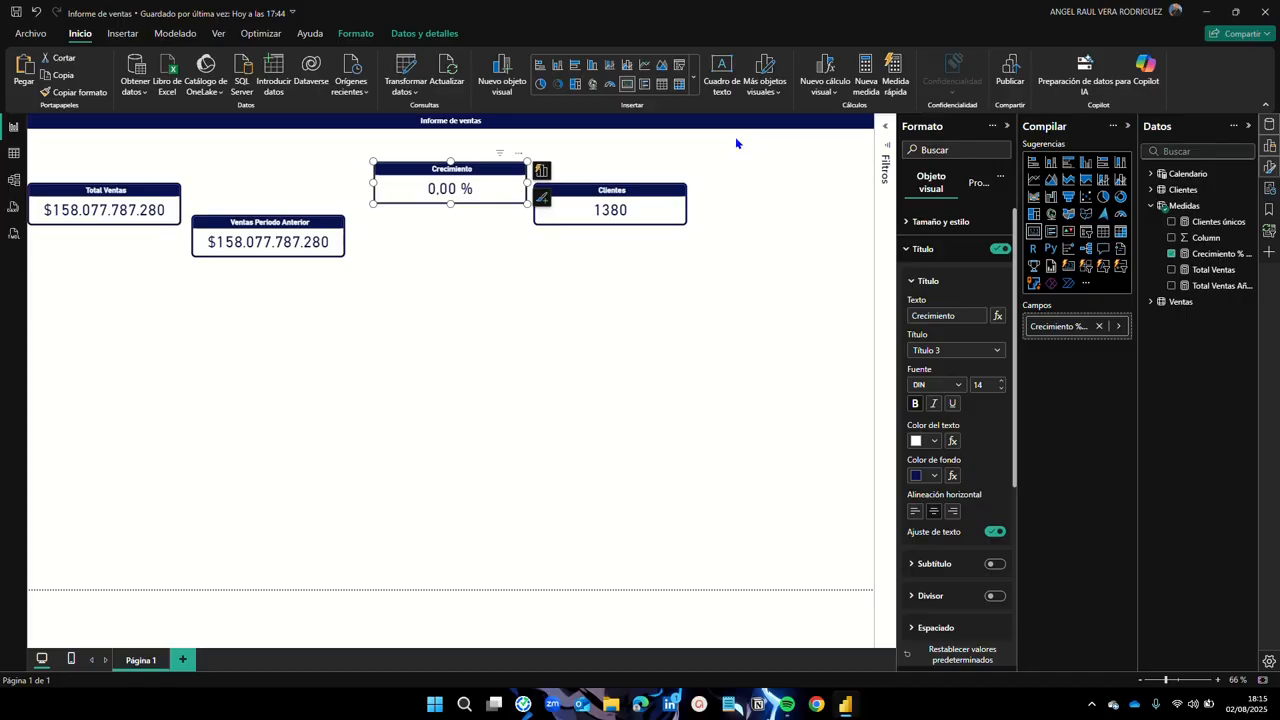
left_click_drag(736, 137, 12, 375)
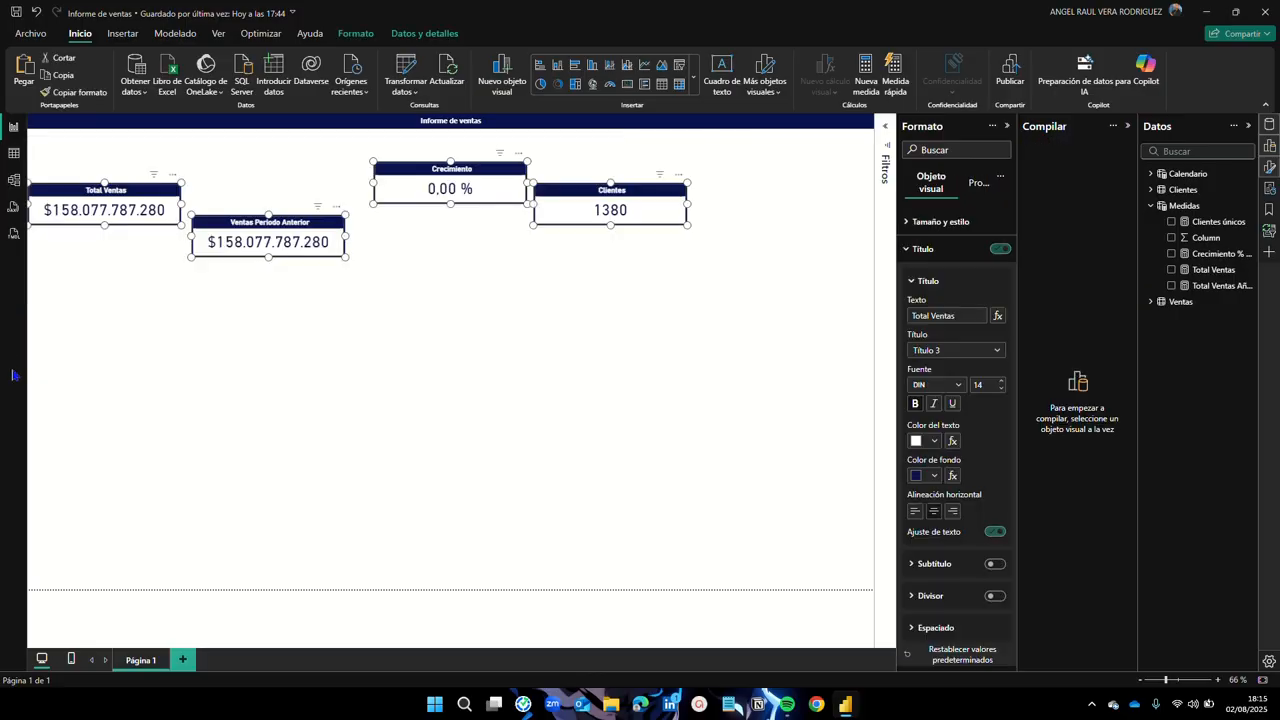
left_click(354, 36)
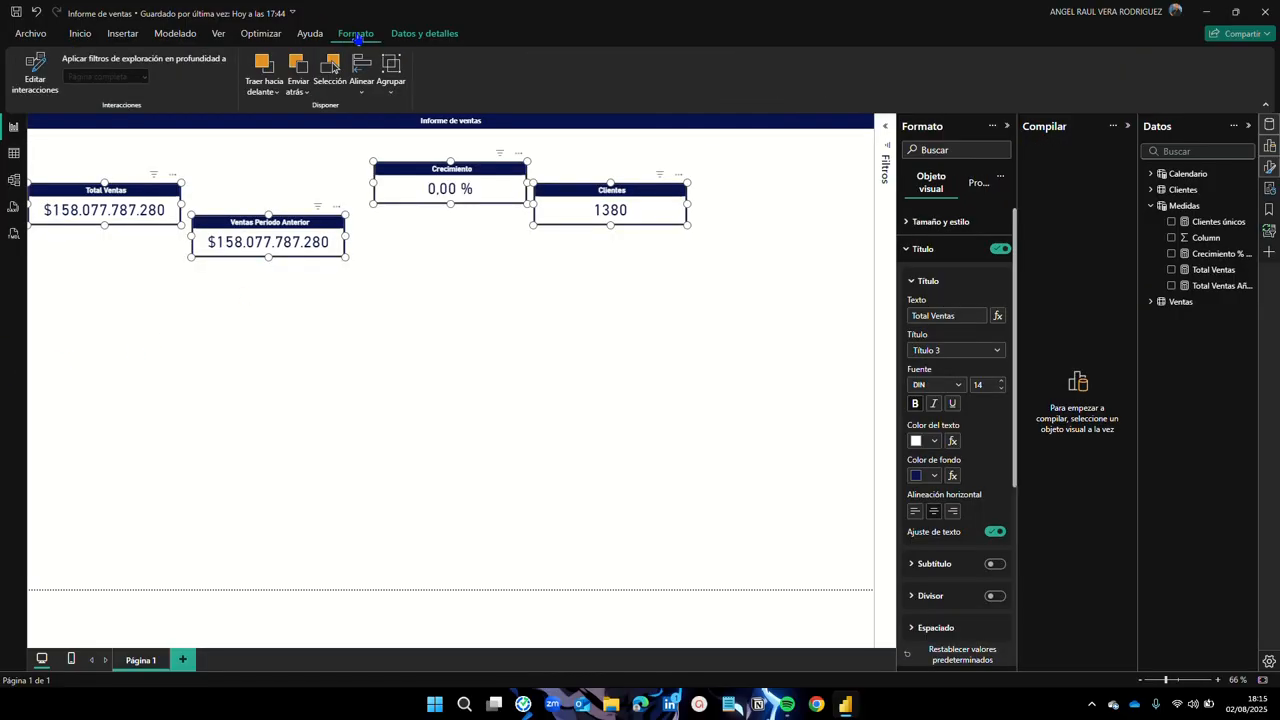
left_click(364, 100)
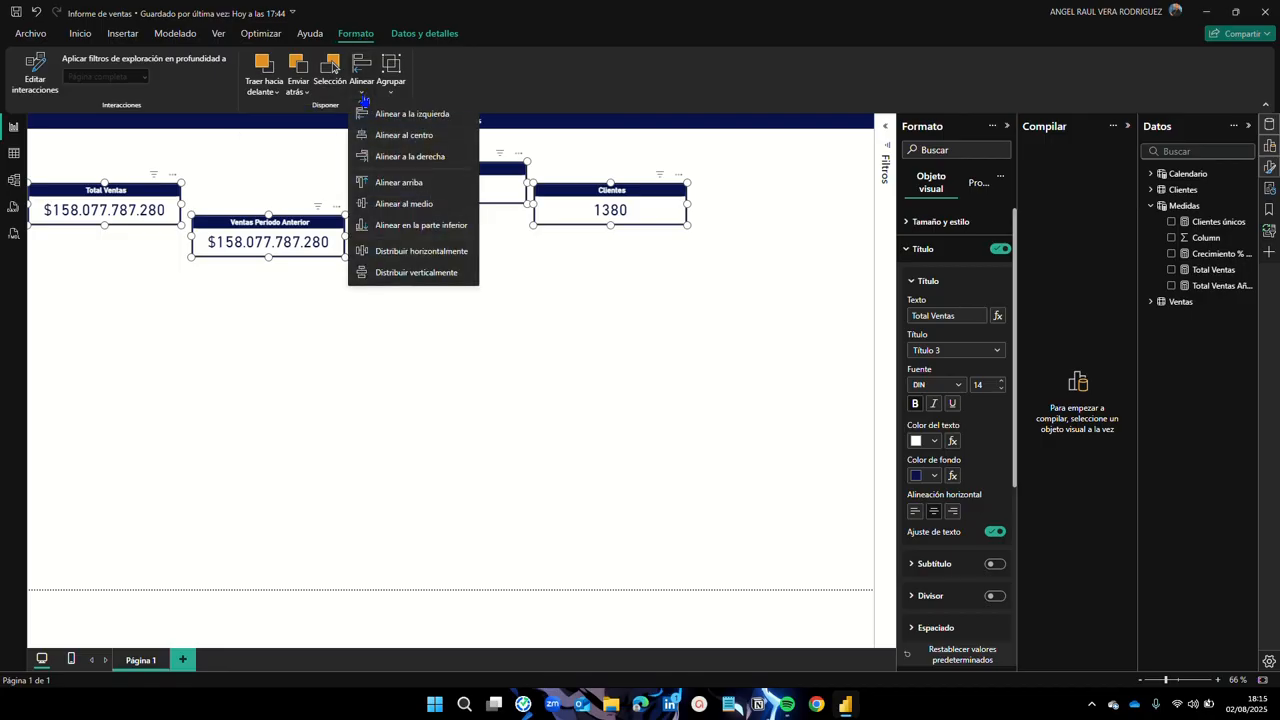
left_click(398, 182)
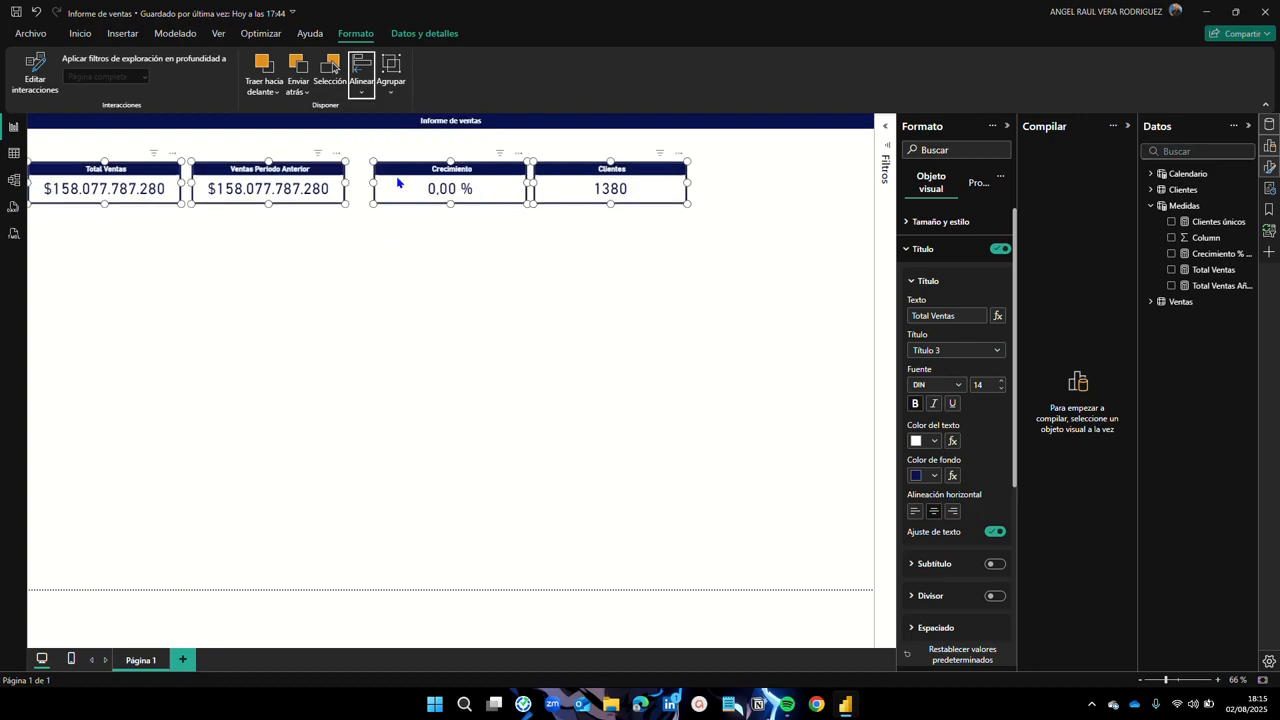
Step: Distribute the four cards horizontally and move them down together
left_click(364, 100)
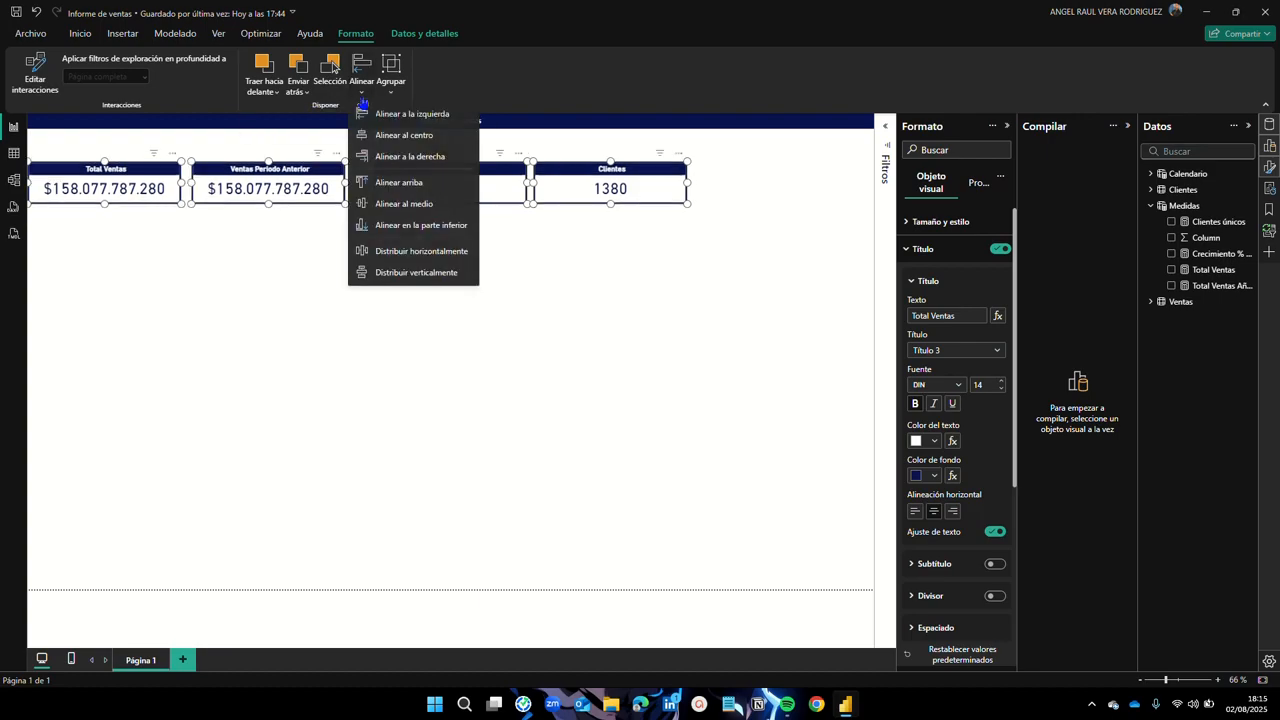
left_click(420, 253)
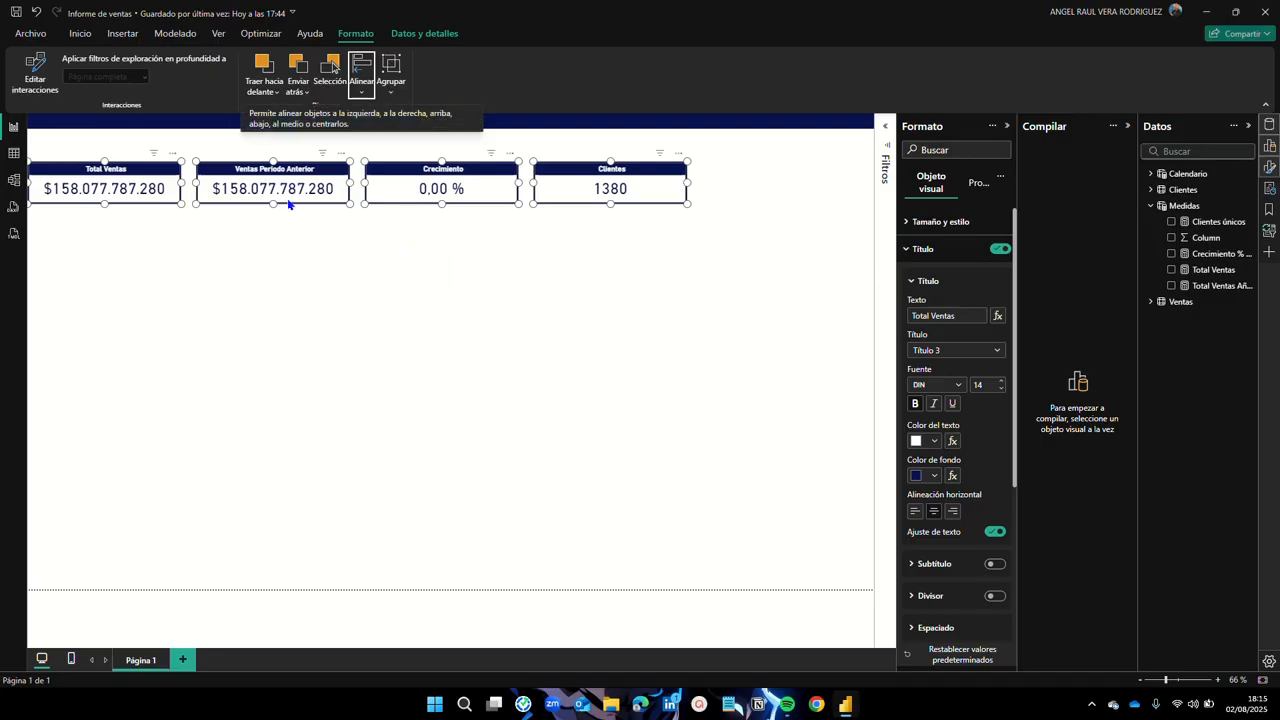
left_click_drag(285, 187, 282, 214)
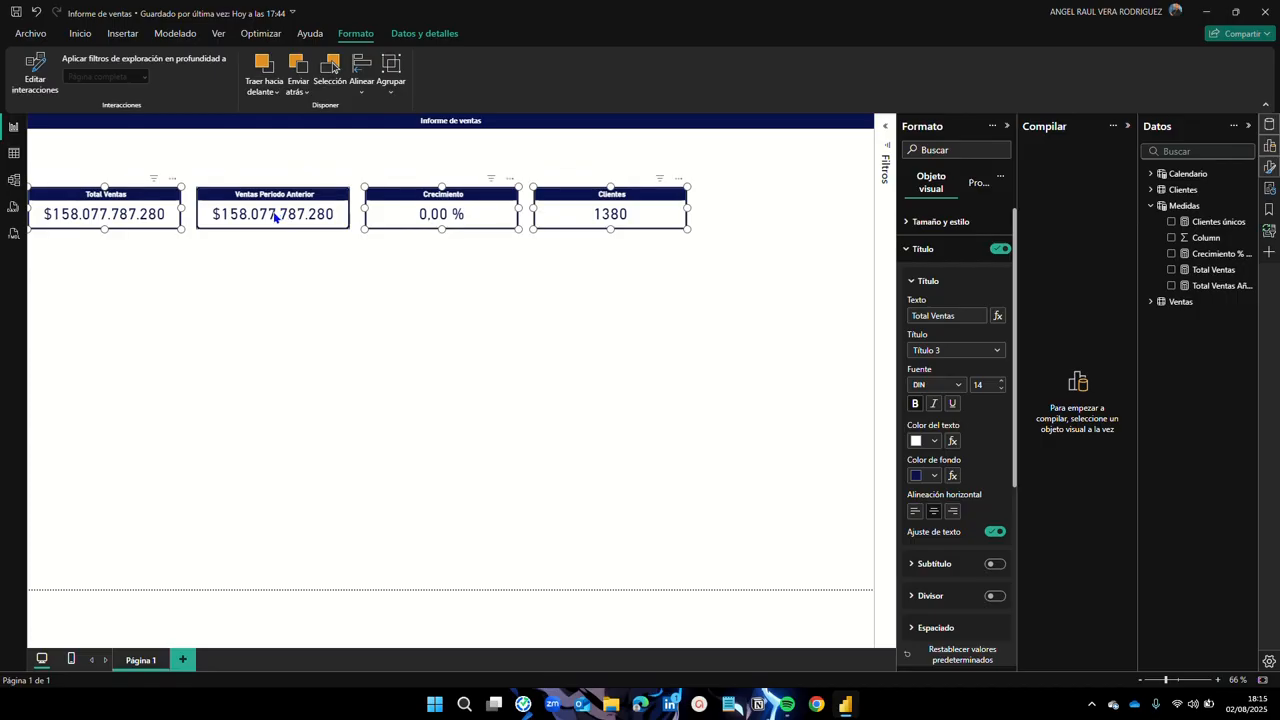
left_click(276, 214)
left_click(363, 292)
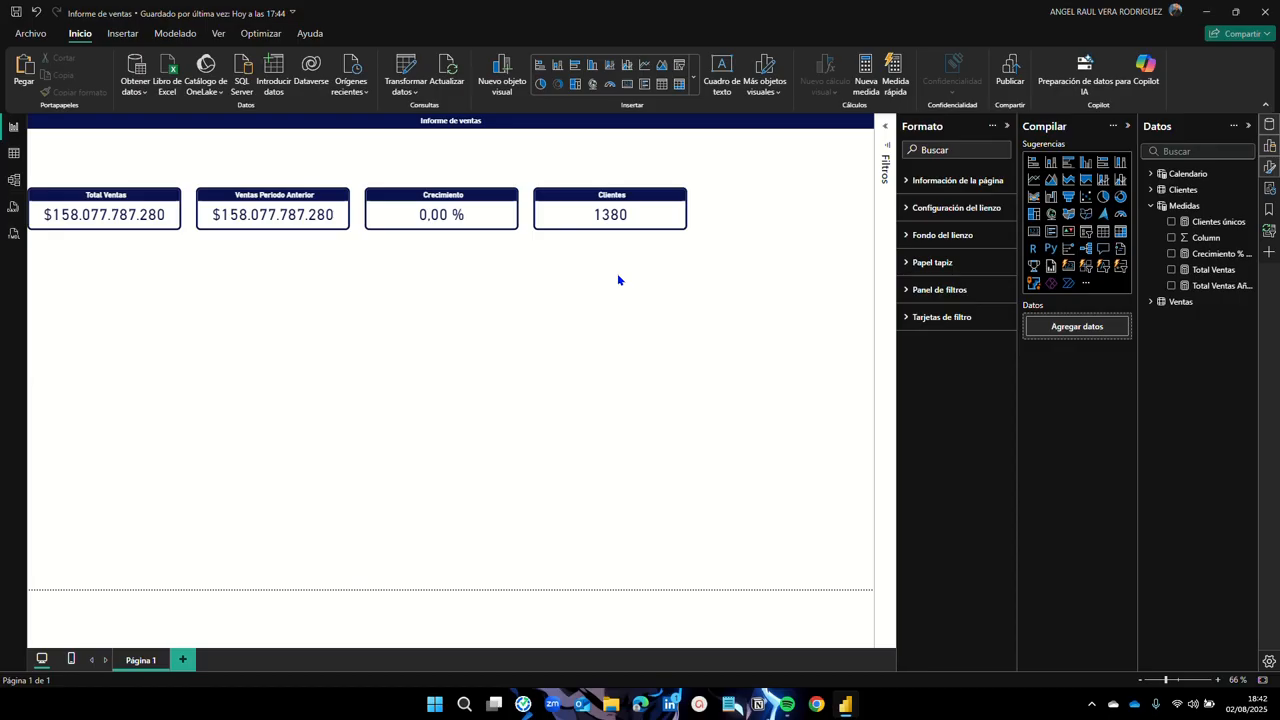
Step: Insert a stacked column chart and resize it to span beneath the four KPI cards
left_click(1050, 163)
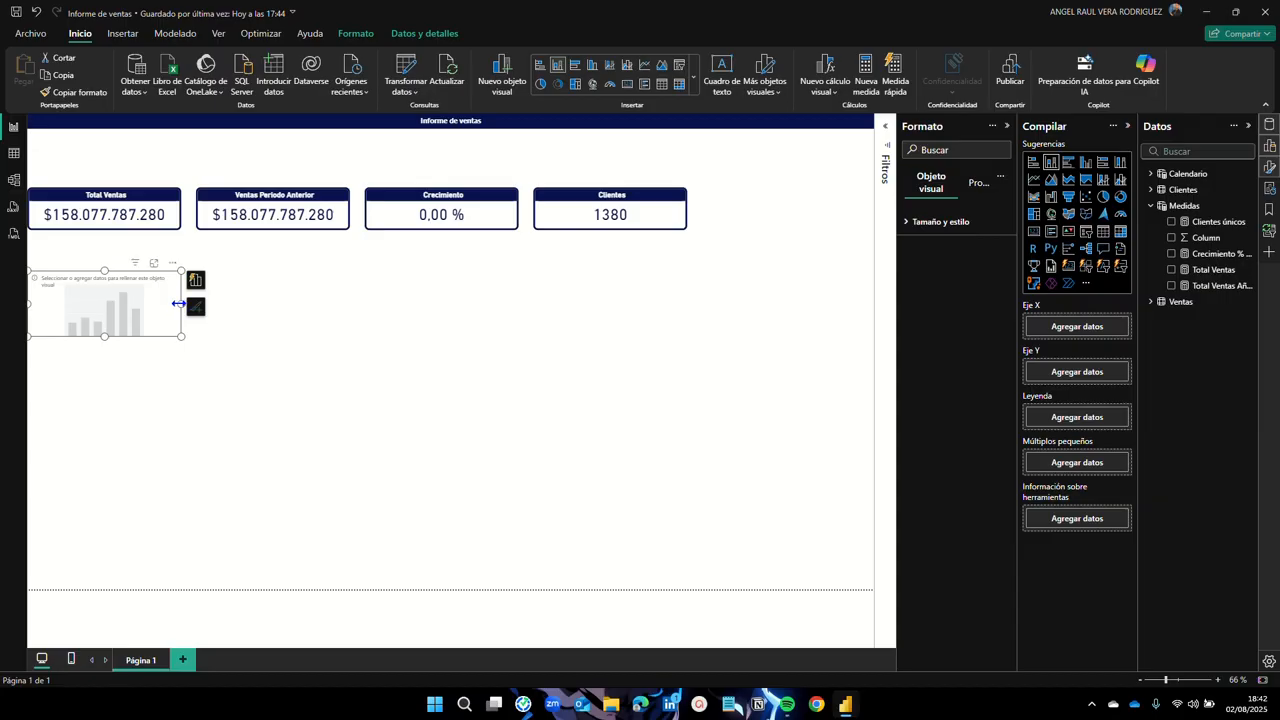
left_click_drag(179, 303, 687, 310)
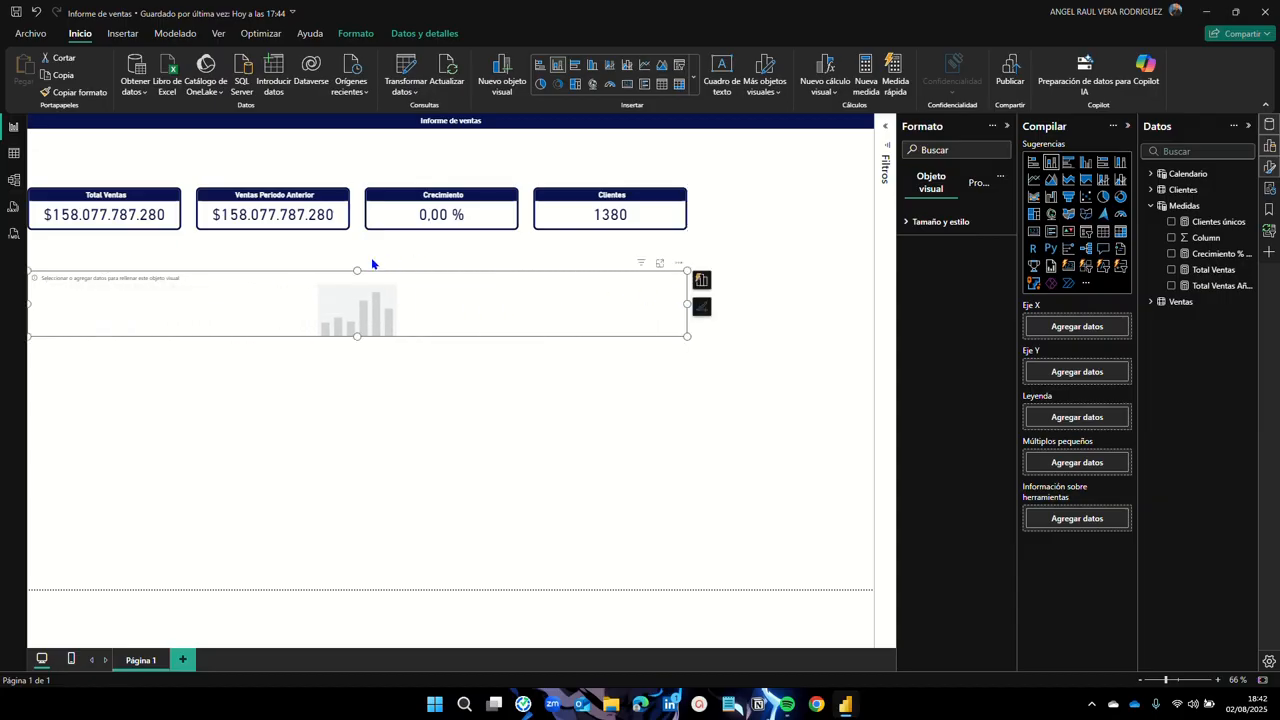
left_click_drag(357, 271, 358, 251)
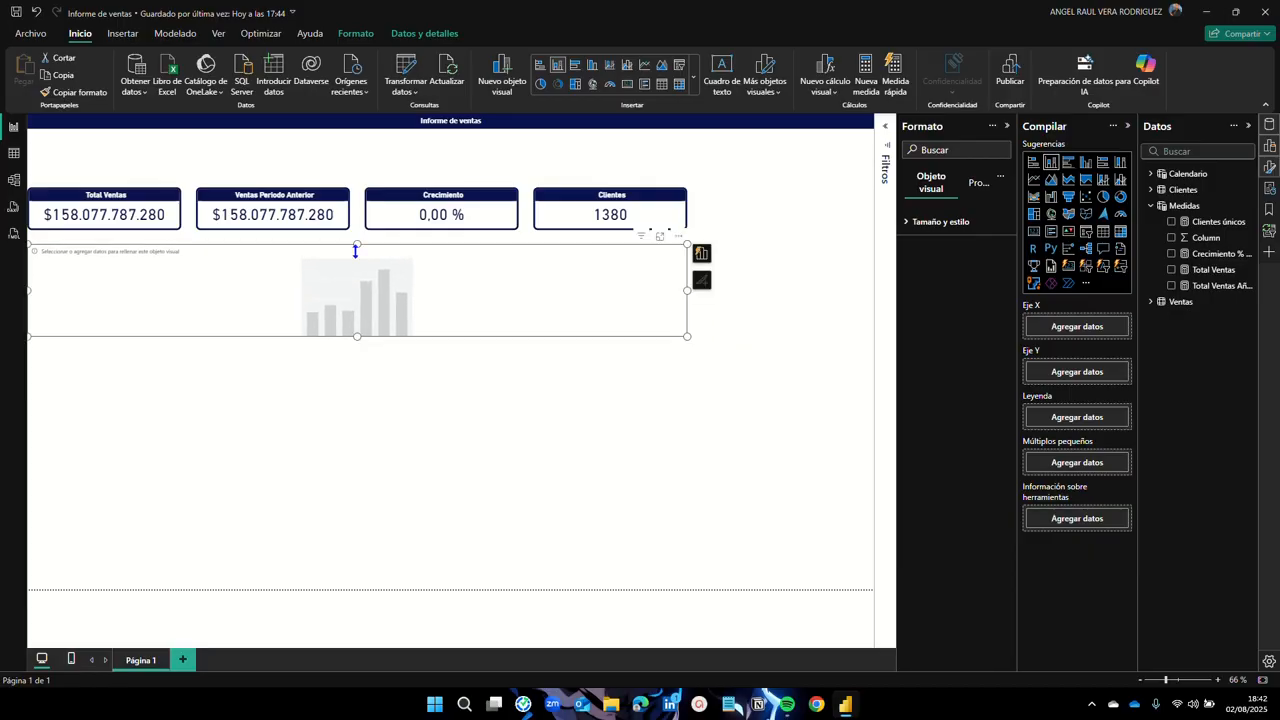
left_click_drag(357, 337, 362, 385)
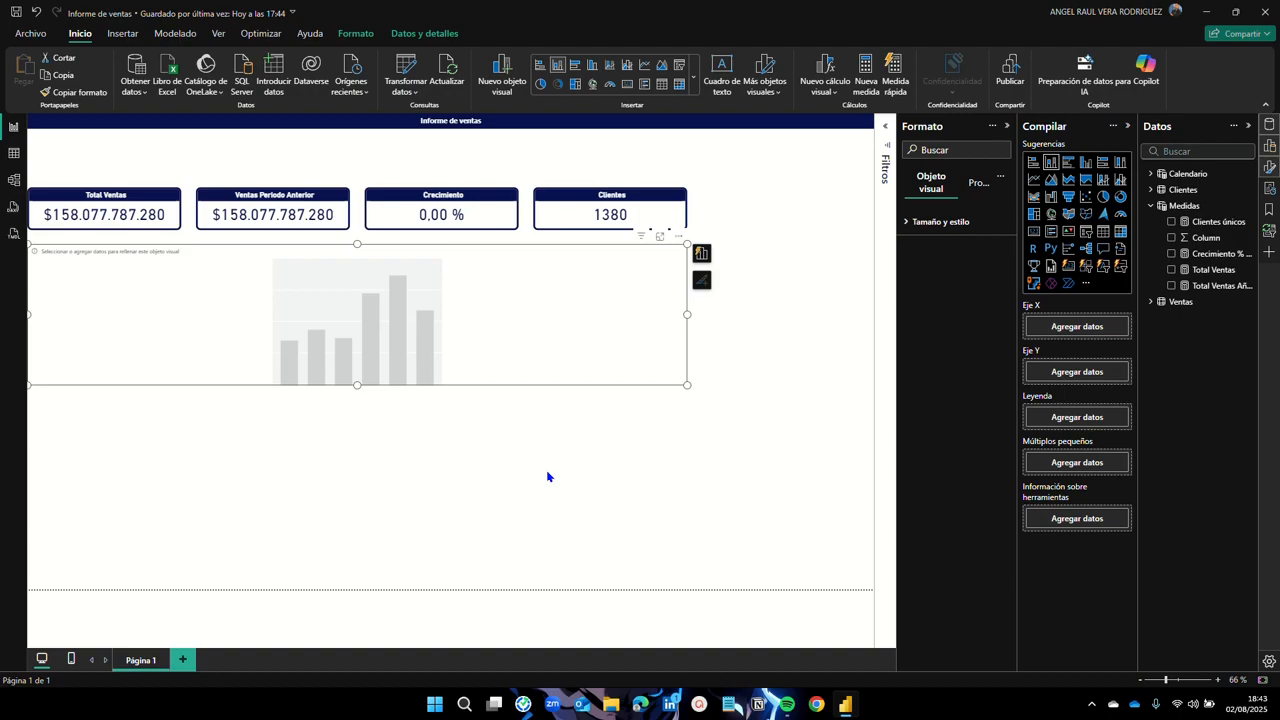
Step: Add Total Ventas from Medidas and Month from Calendario to the column chart, dismissing the suggestions popup
left_click(1151, 210)
left_click(1151, 224)
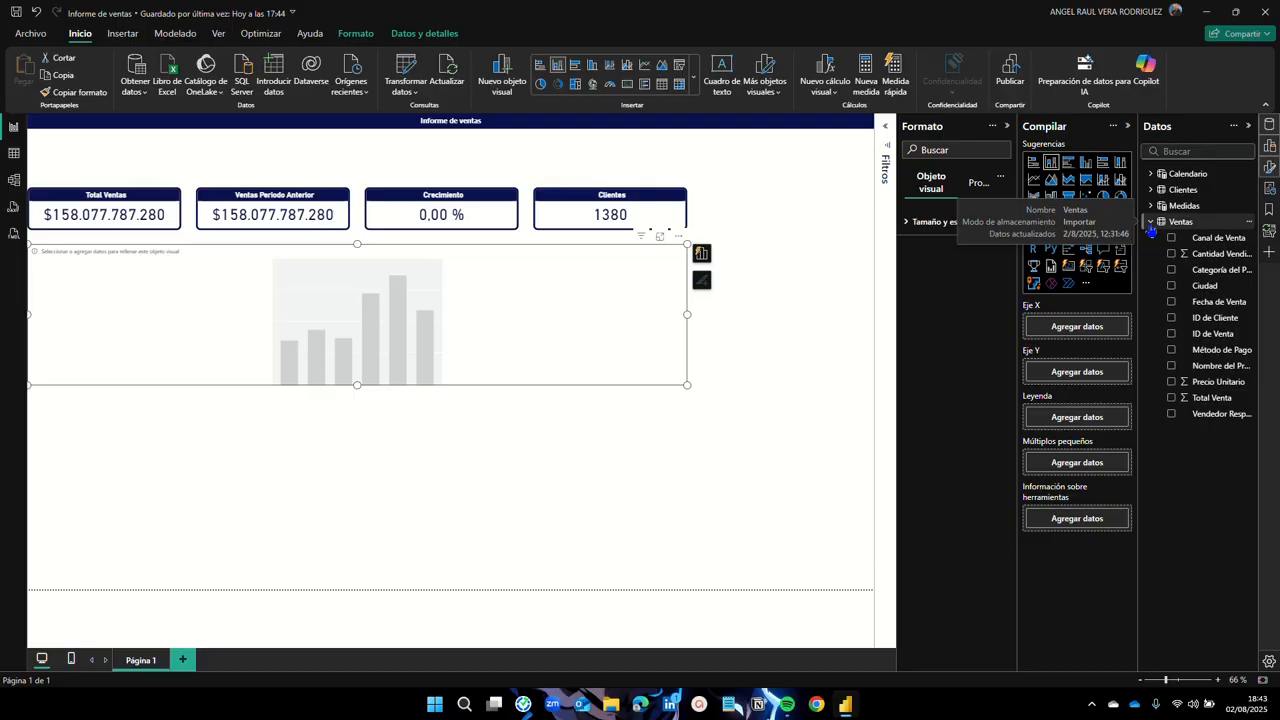
left_click(1151, 222)
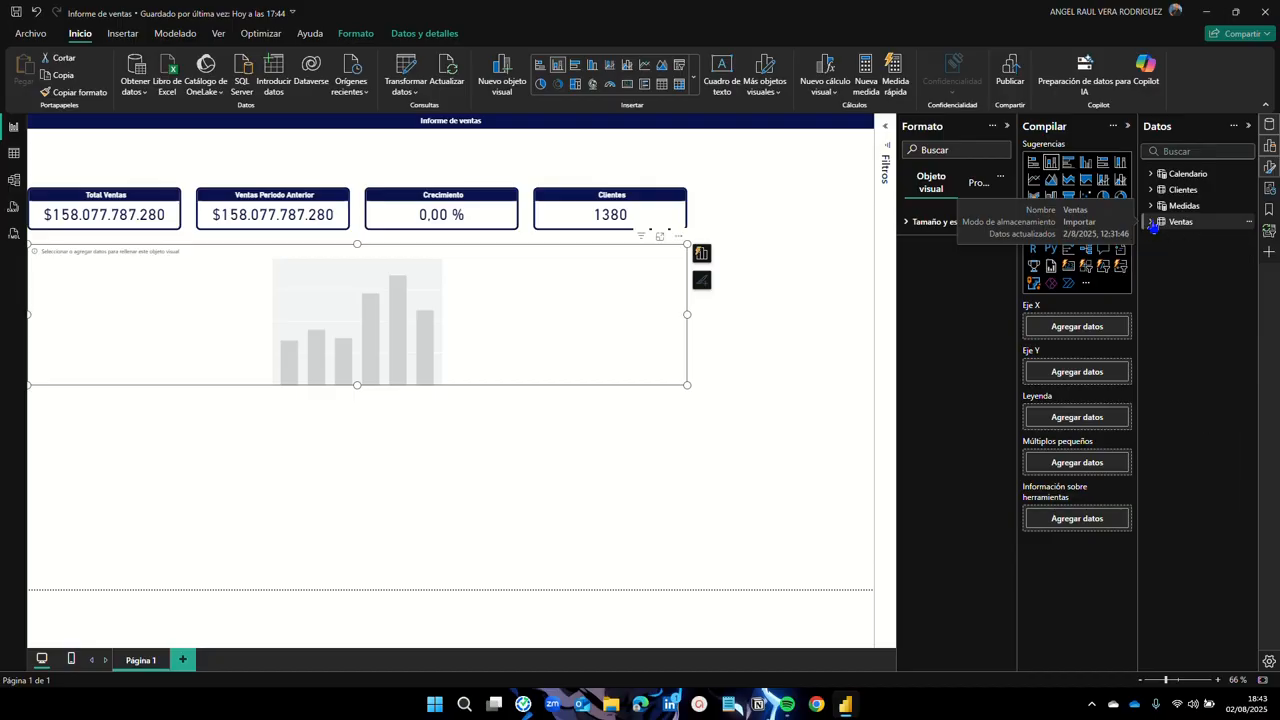
left_click(1152, 206)
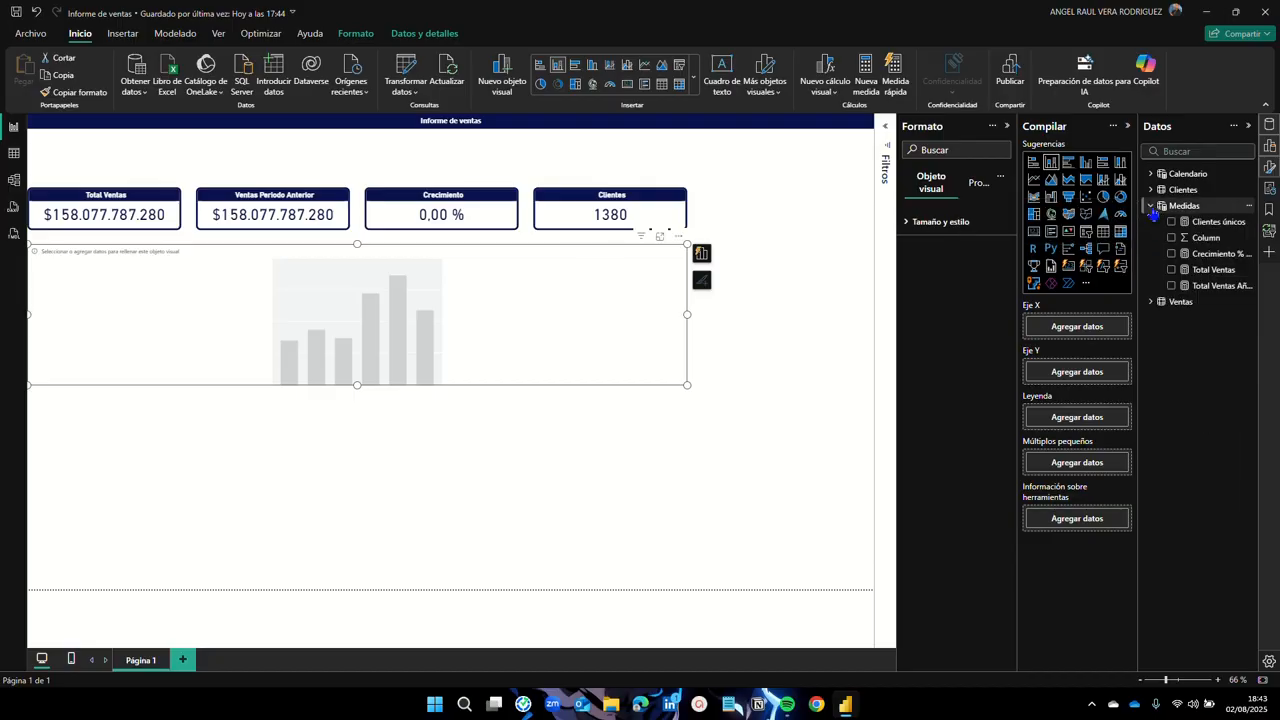
left_click(1172, 270)
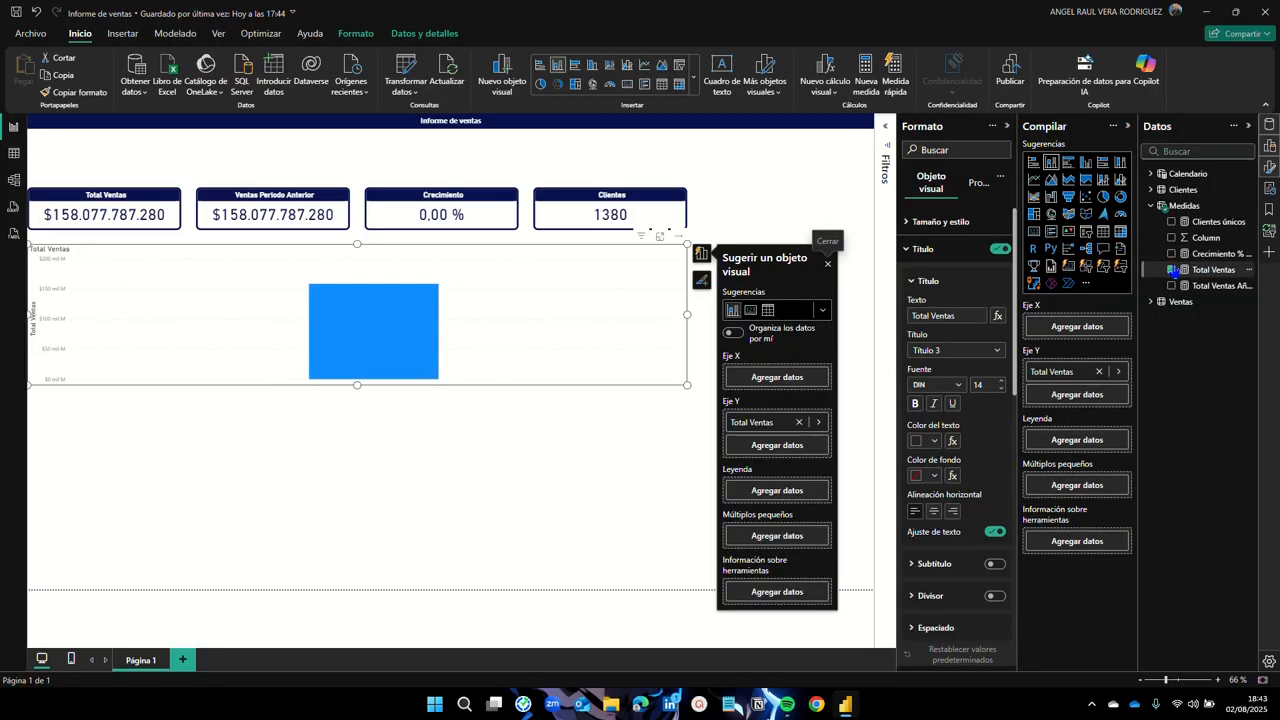
left_click(1150, 206)
left_click(1151, 174)
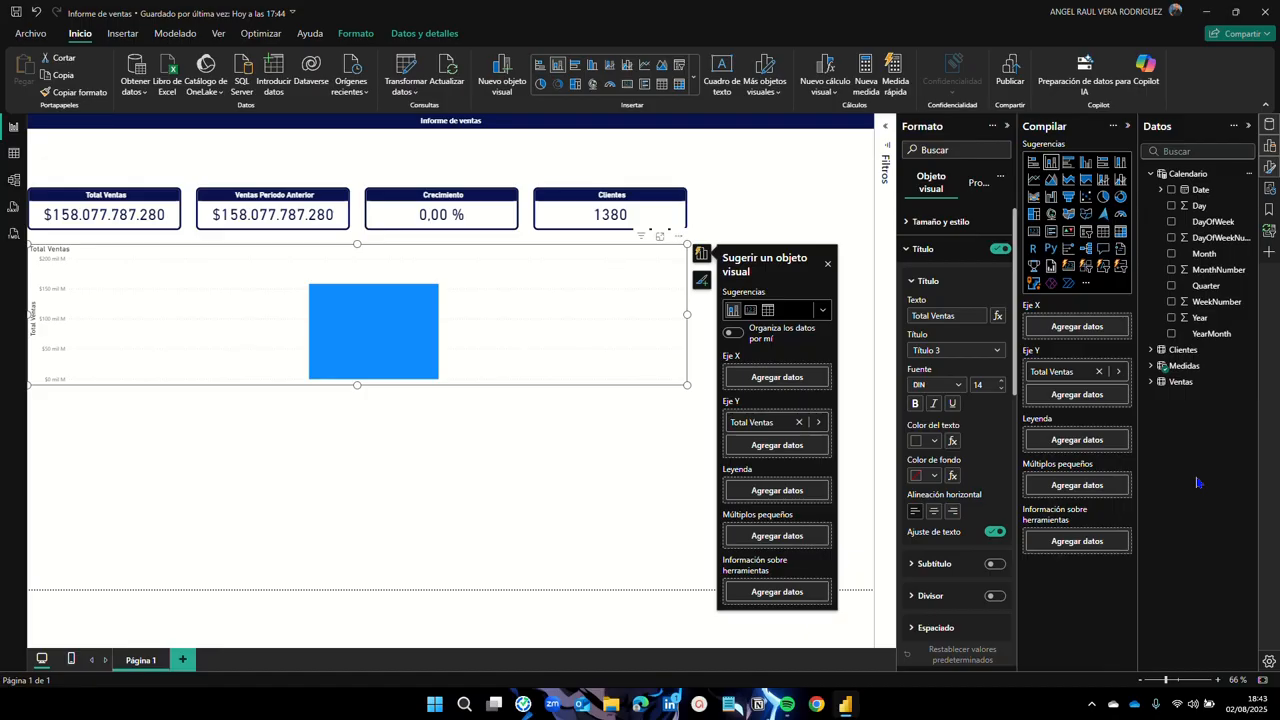
left_click(1173, 256)
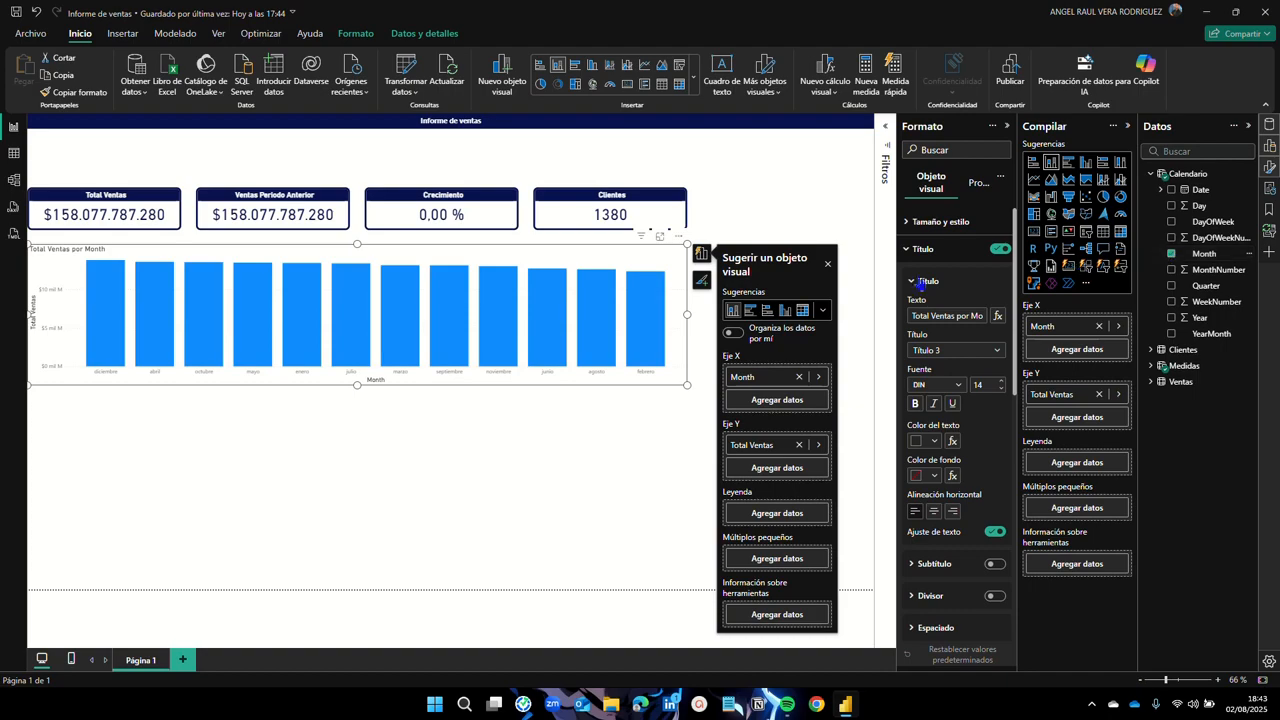
left_click(827, 266)
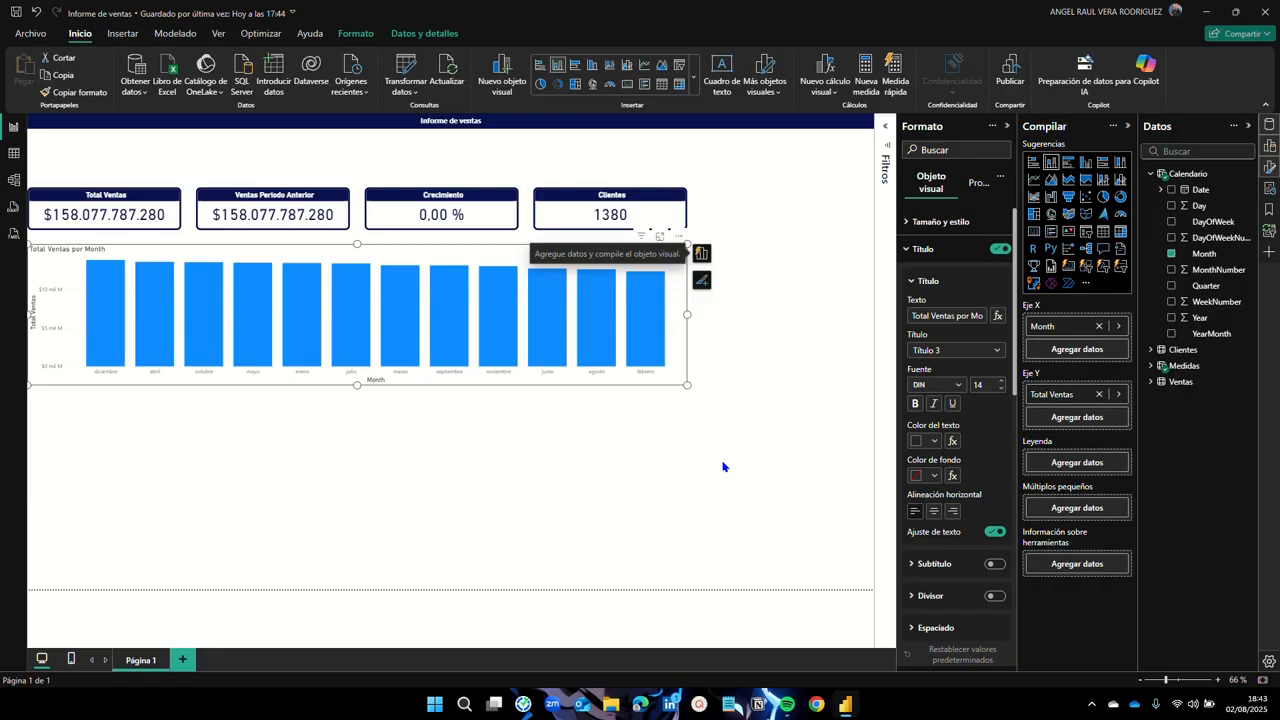
left_click(132, 216)
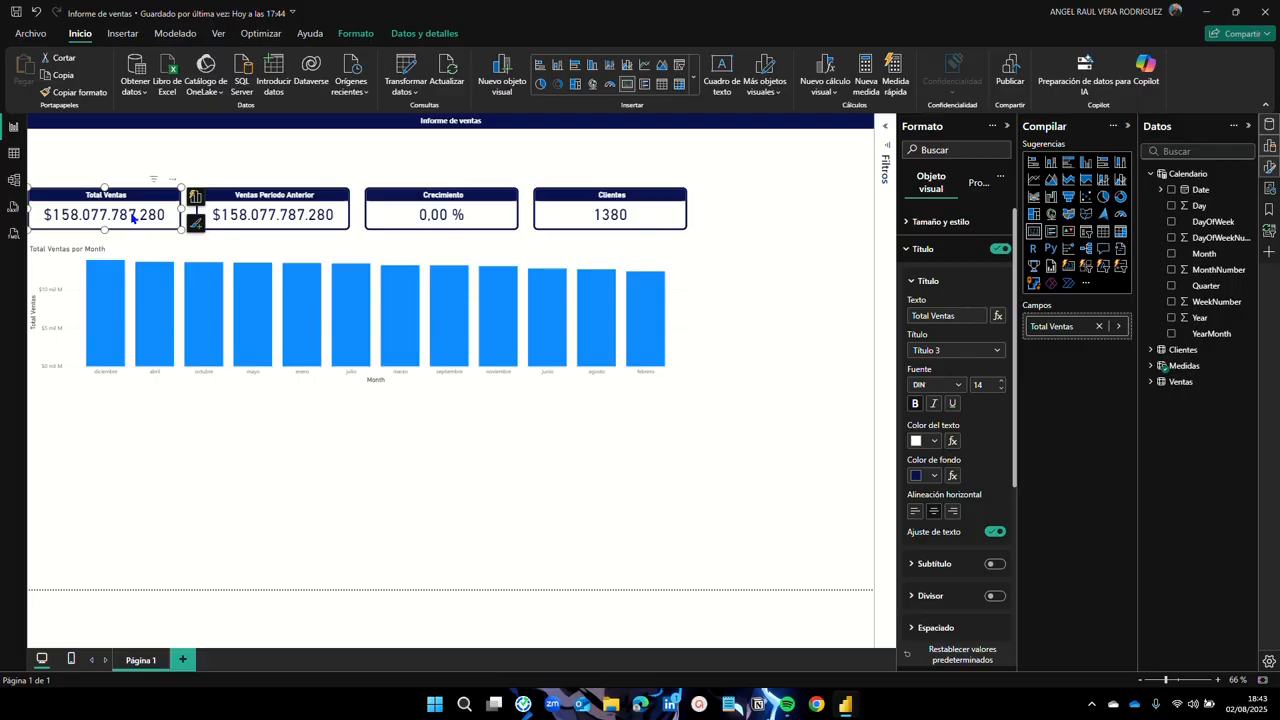
Step: Paint the Total Ventas card's title bar and border formatting onto the column chart with Copiar formato
left_click(71, 94)
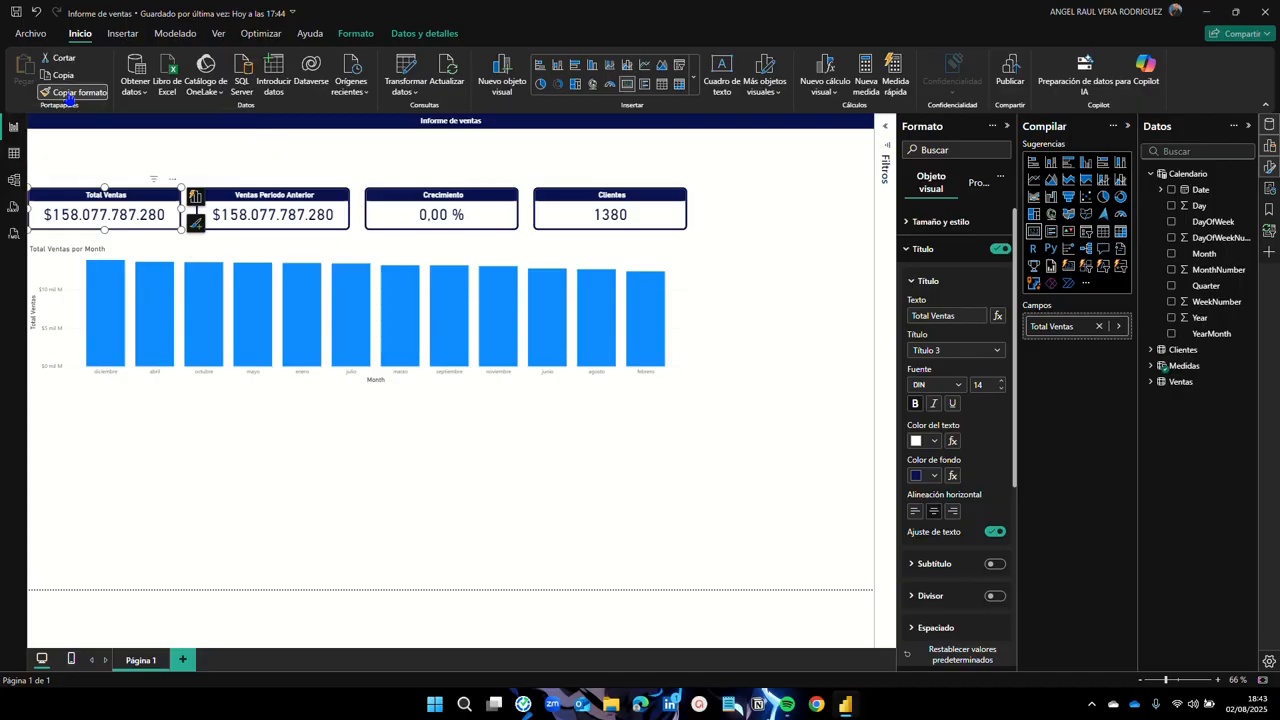
left_click(224, 253)
left_click(502, 526)
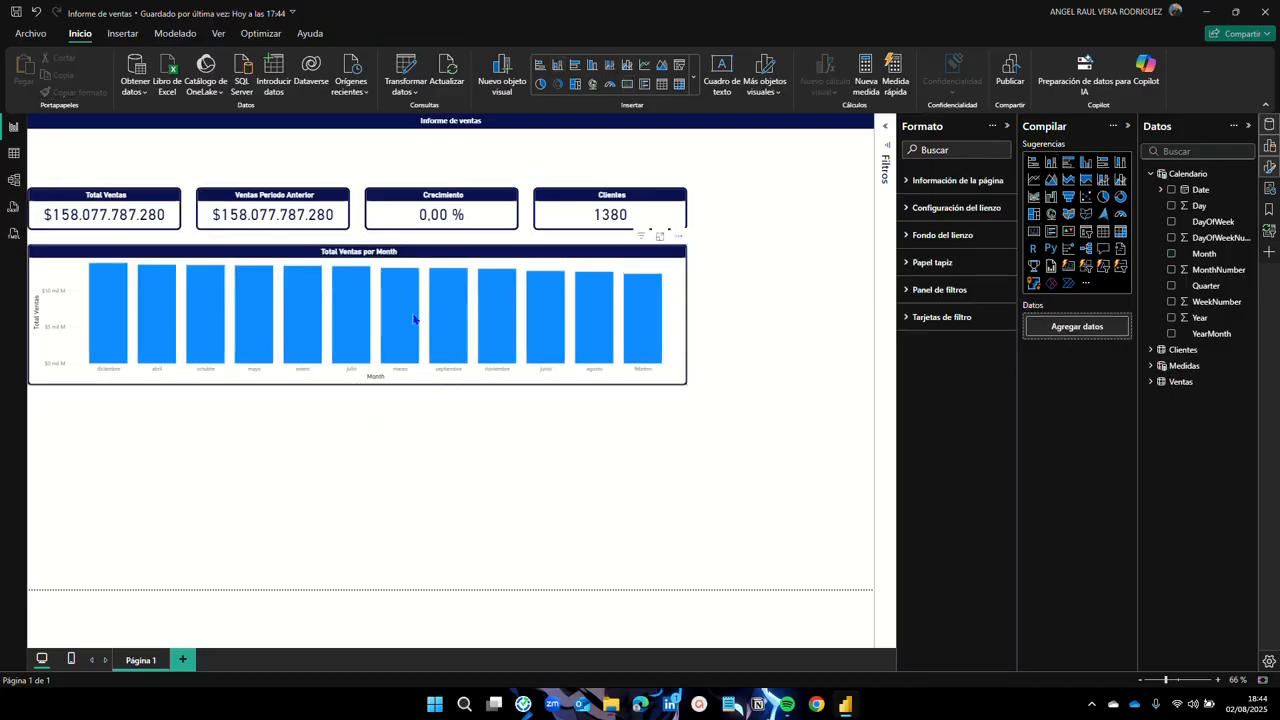
Step: Change the chart title from 'Total Ventas por Month' to 'Total Ventas por Mes'
left_click(396, 254)
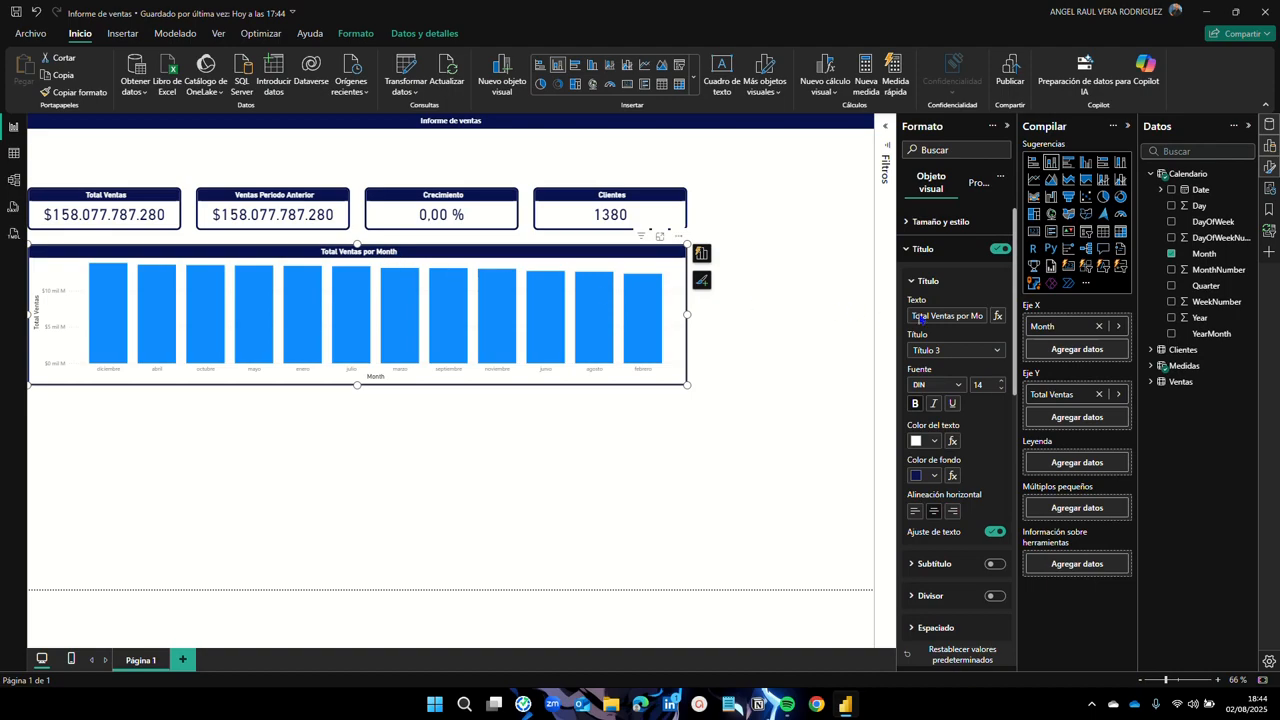
left_click(971, 317)
key("End")
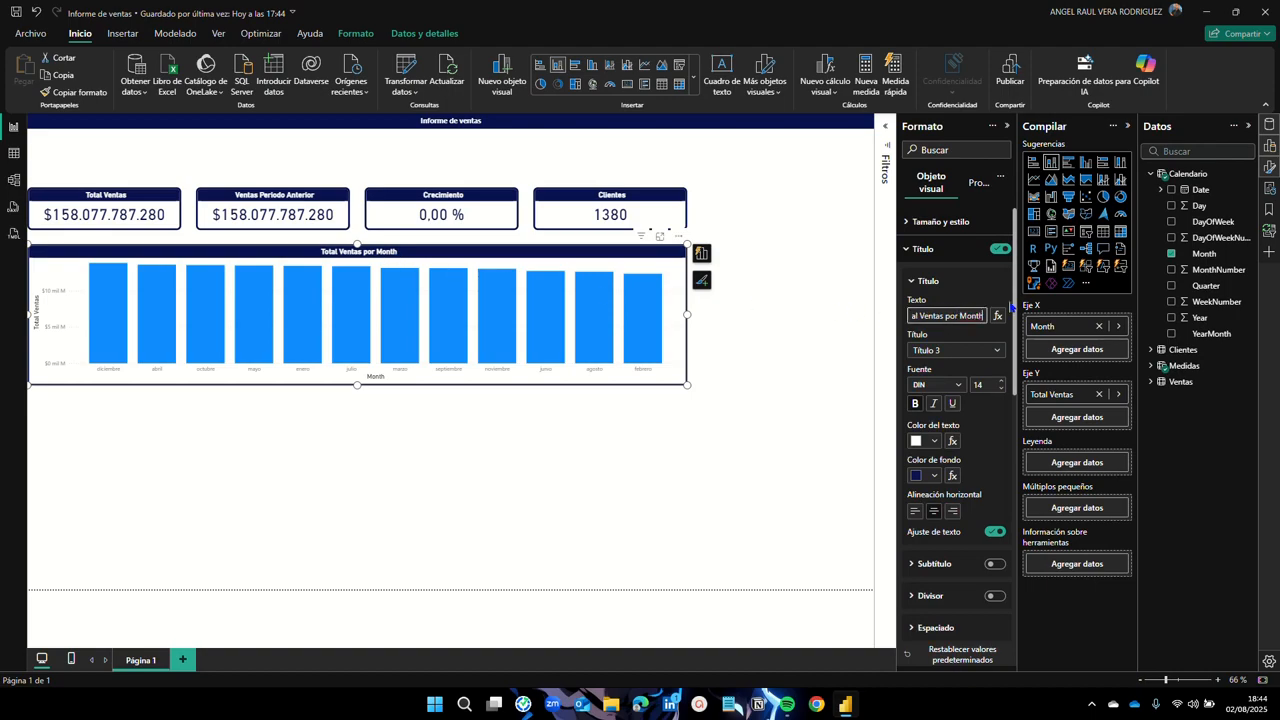
key("Home")
key("End")
key("BackSpace")
key("BackSpace")
key("BackSpace")
key("BackSpace")
key("BackSpace")
type("Mes")
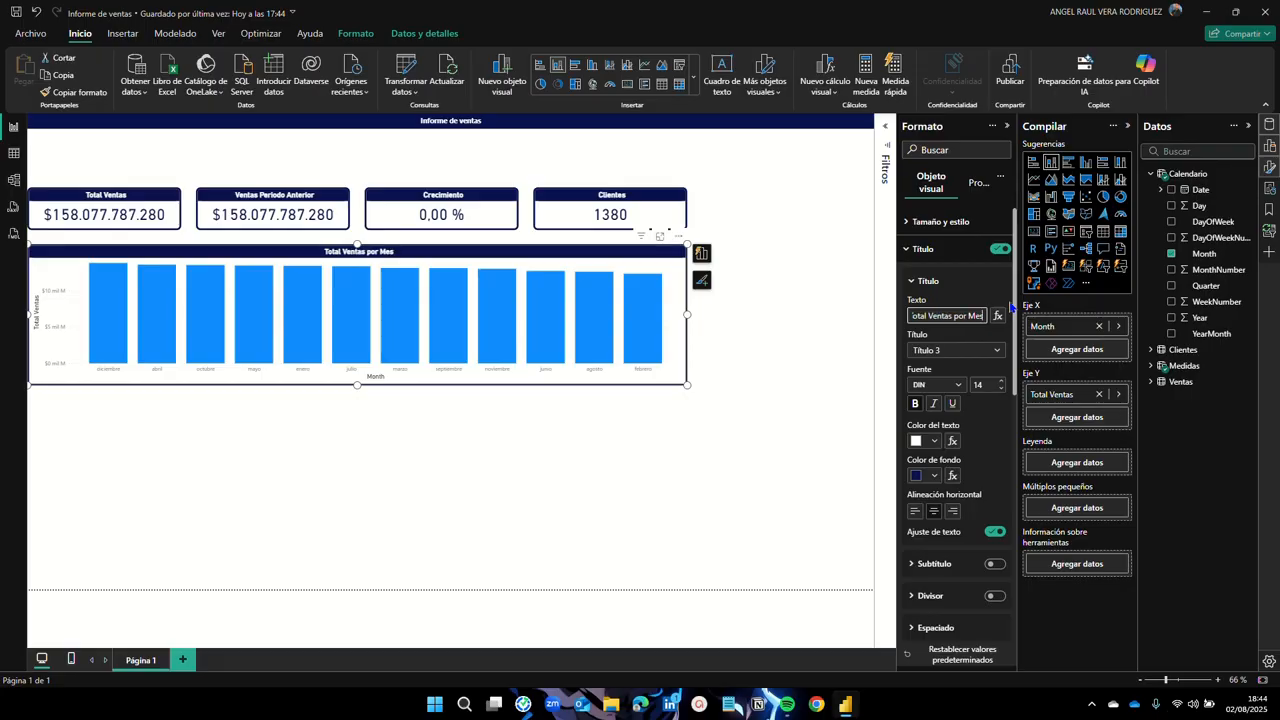
left_click(719, 372)
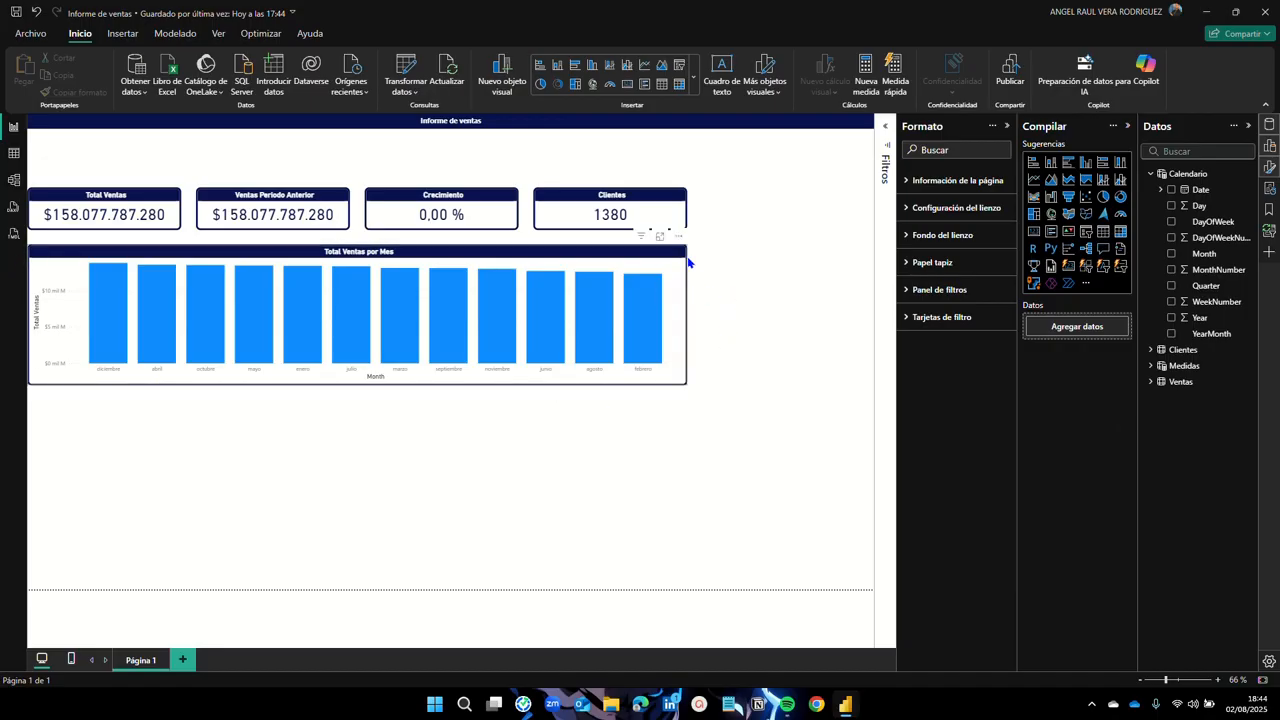
Step: Colour the monthly chart's columns dark navy in the Columnas settings
left_click(634, 256)
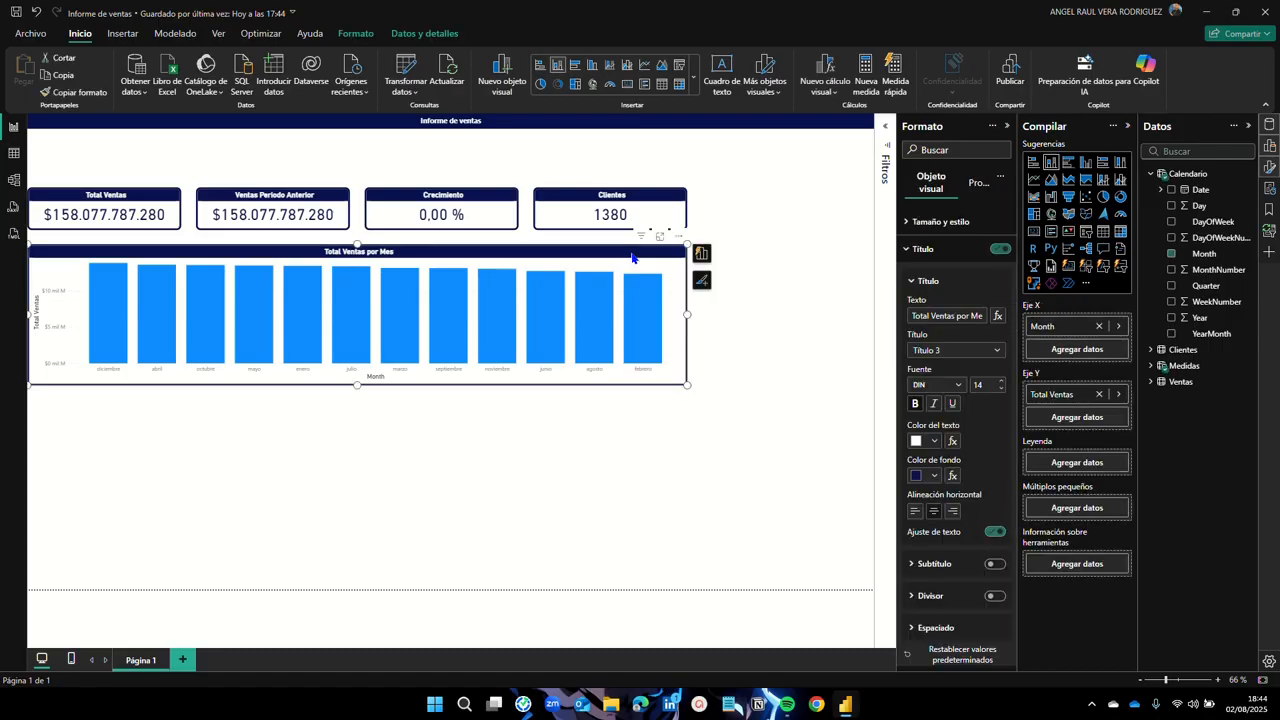
left_click(910, 256)
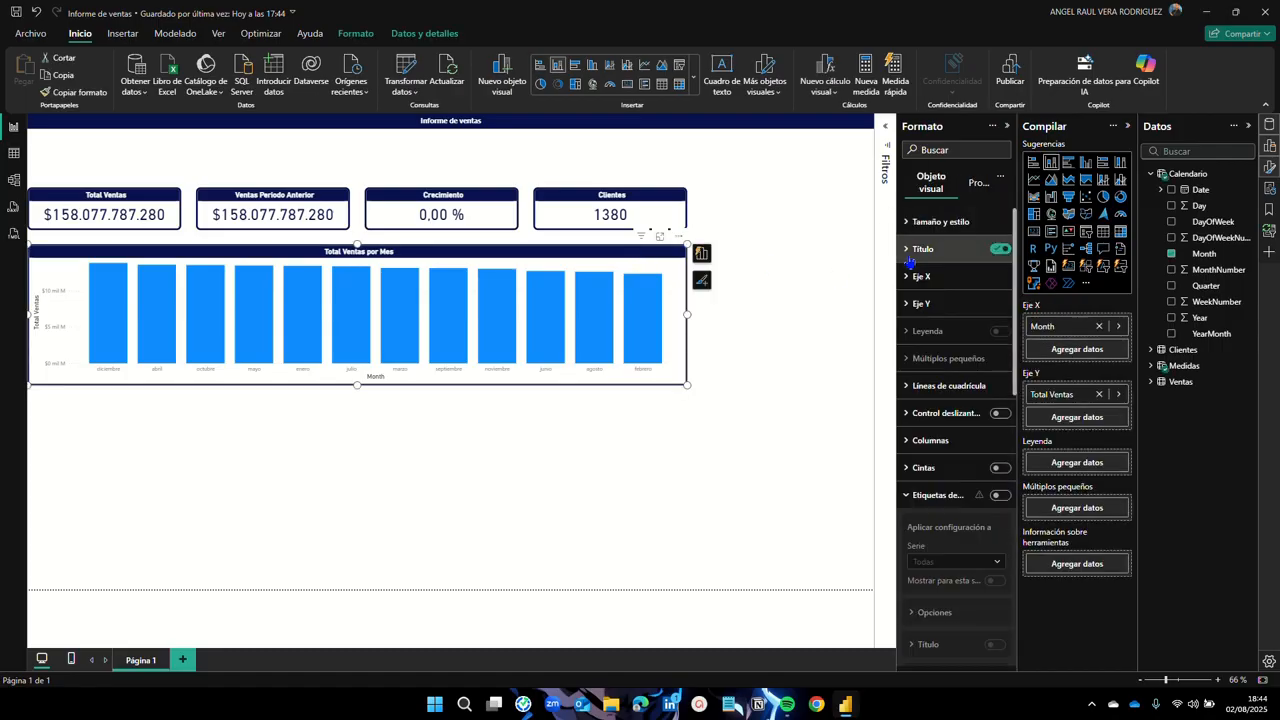
left_click(907, 498)
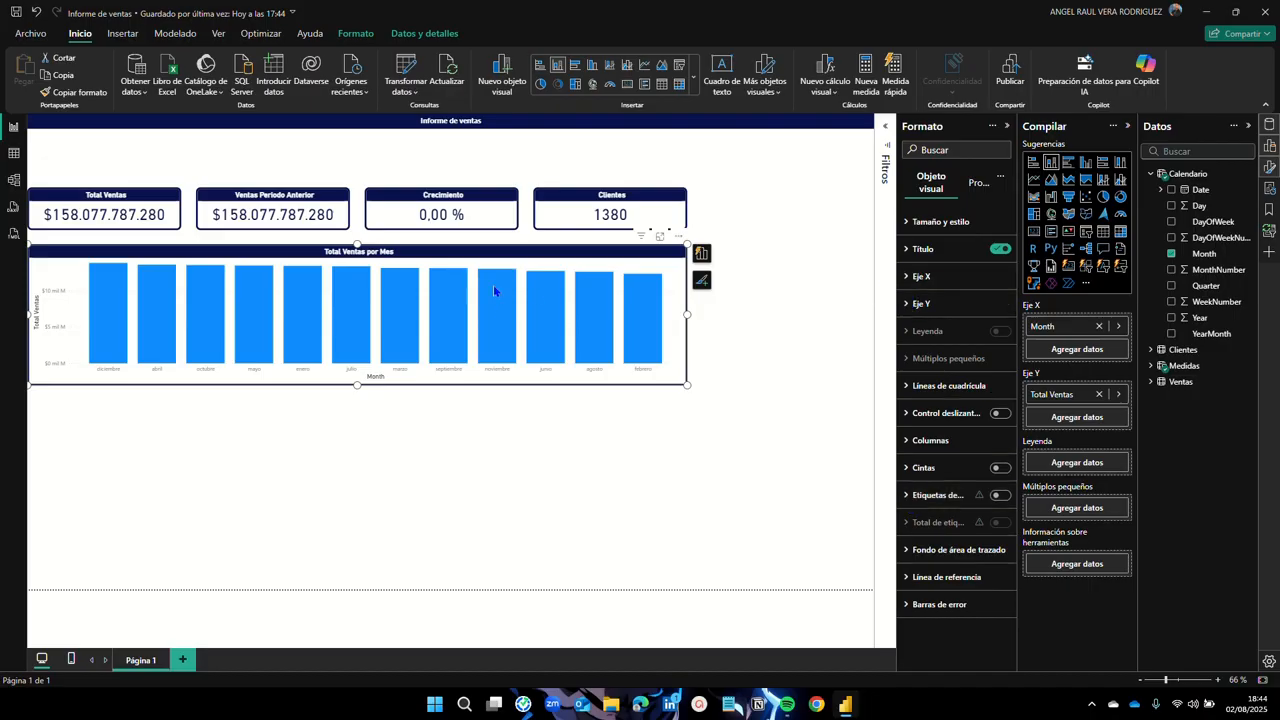
left_click(913, 443)
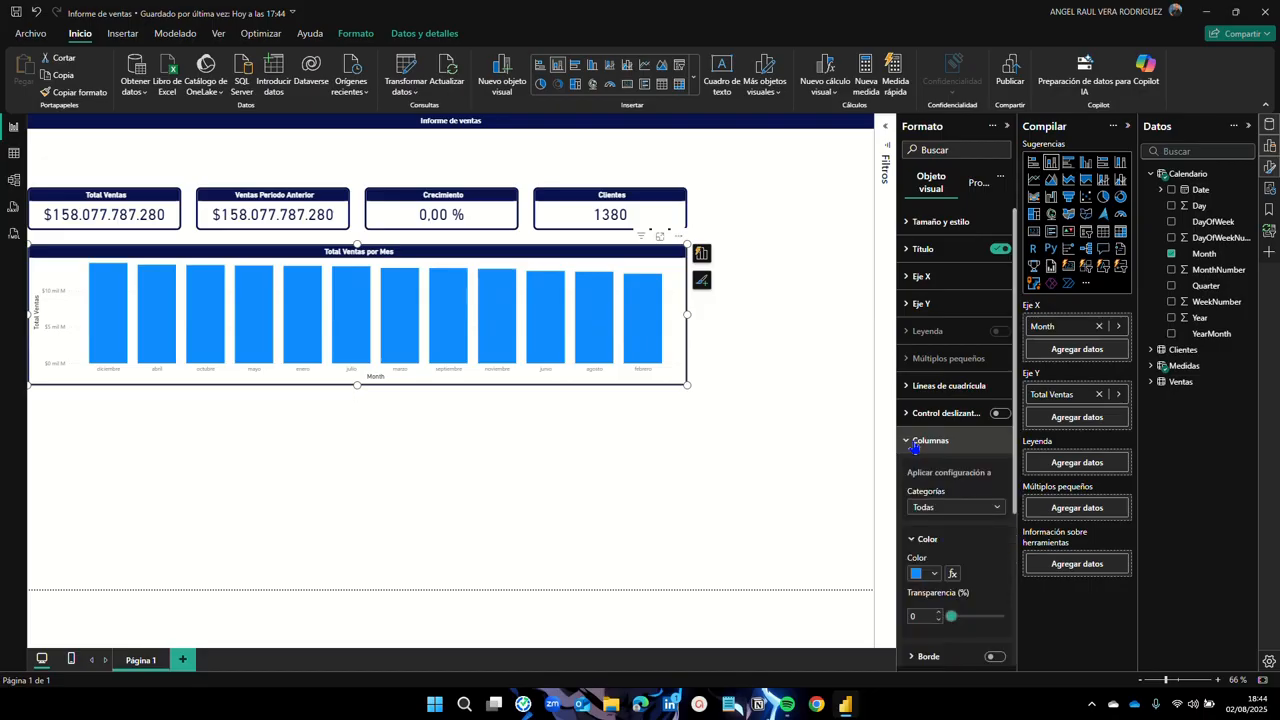
left_click(934, 575)
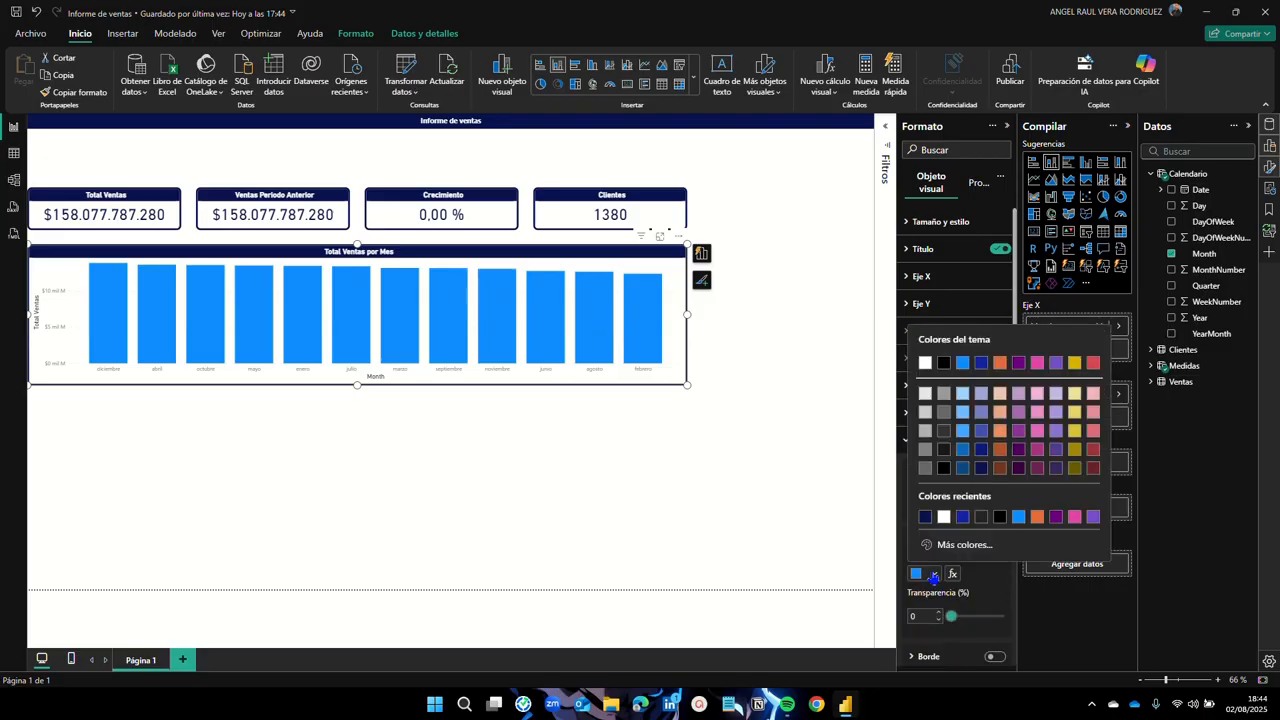
left_click(926, 517)
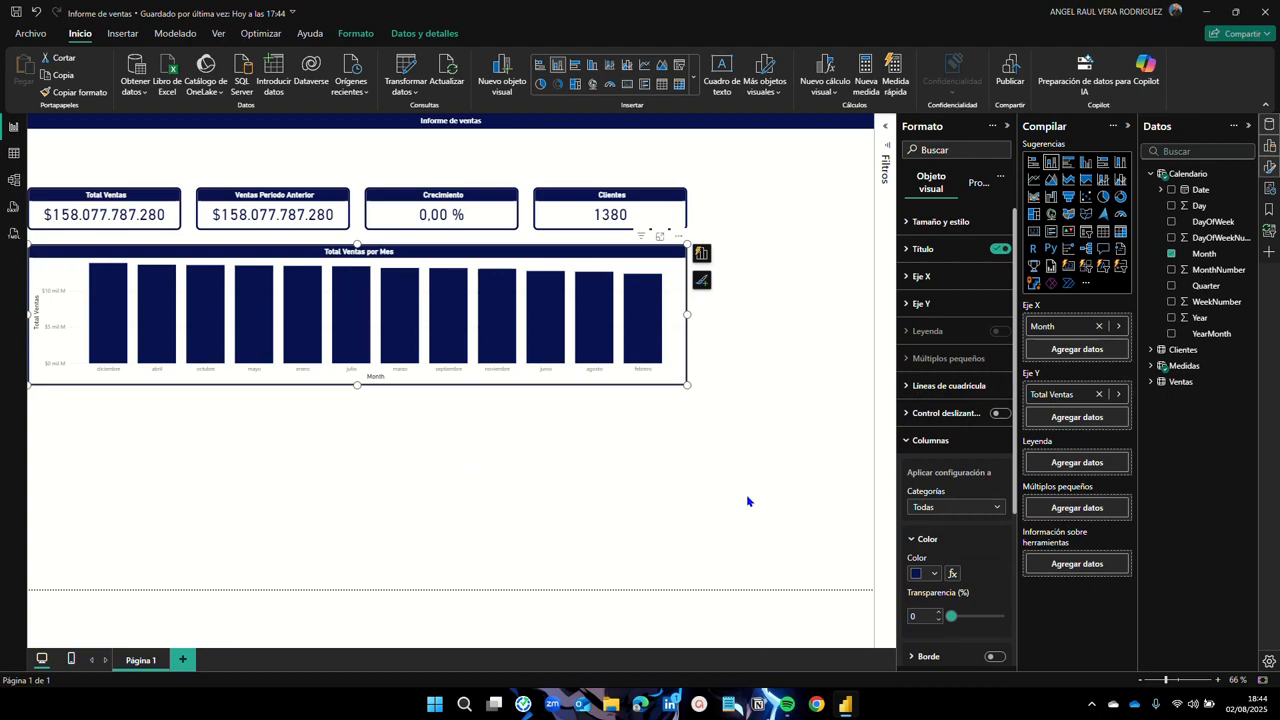
left_click(912, 441)
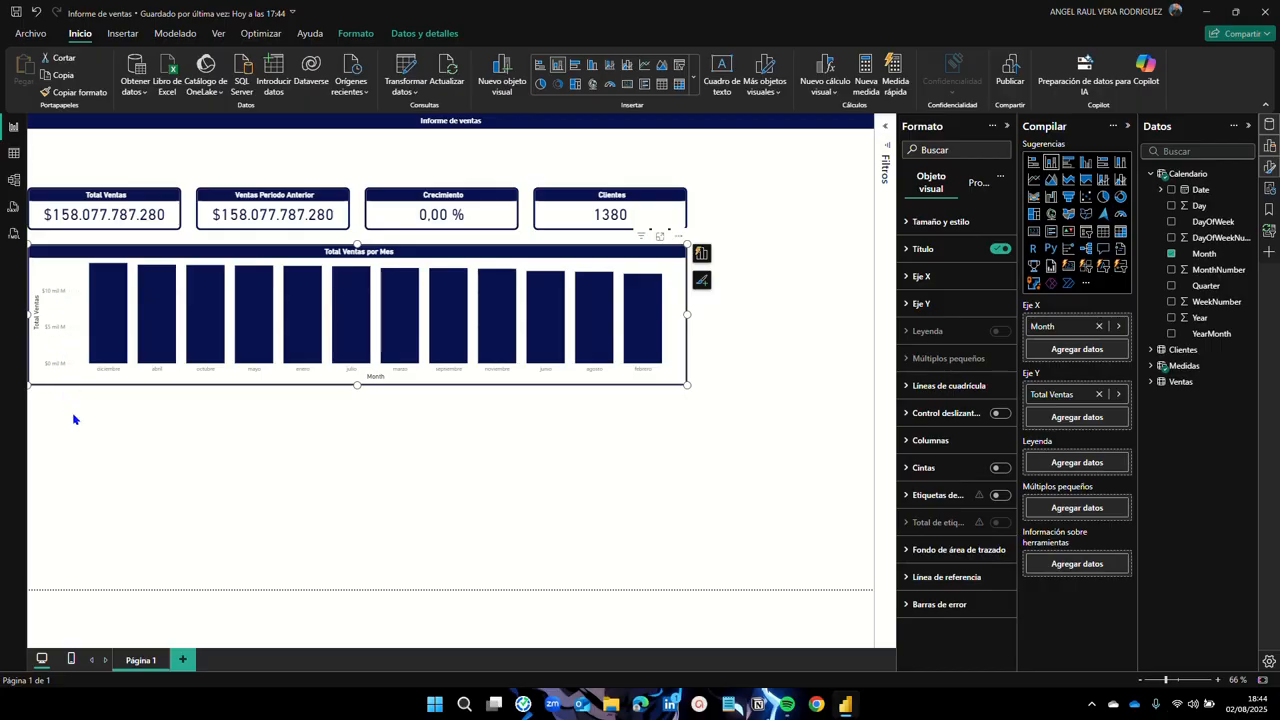
Step: Switch off the Y-axis values and the Y-axis title
left_click(909, 305)
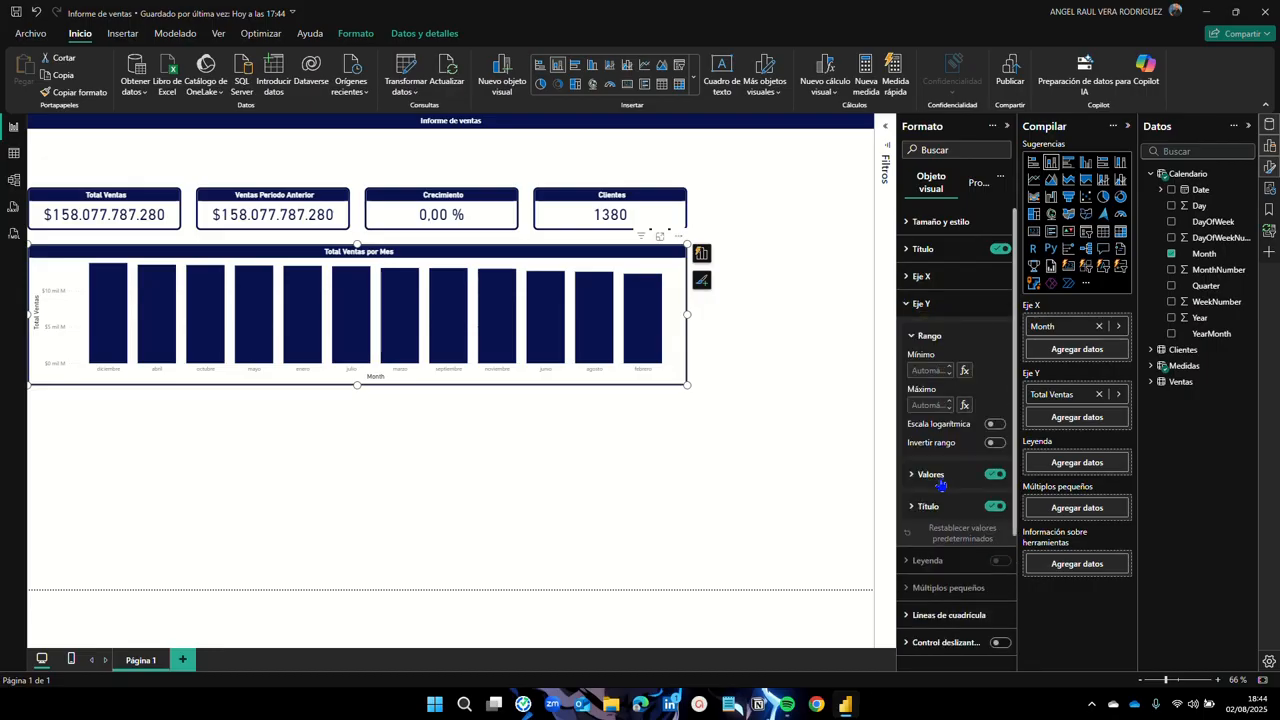
left_click(996, 477)
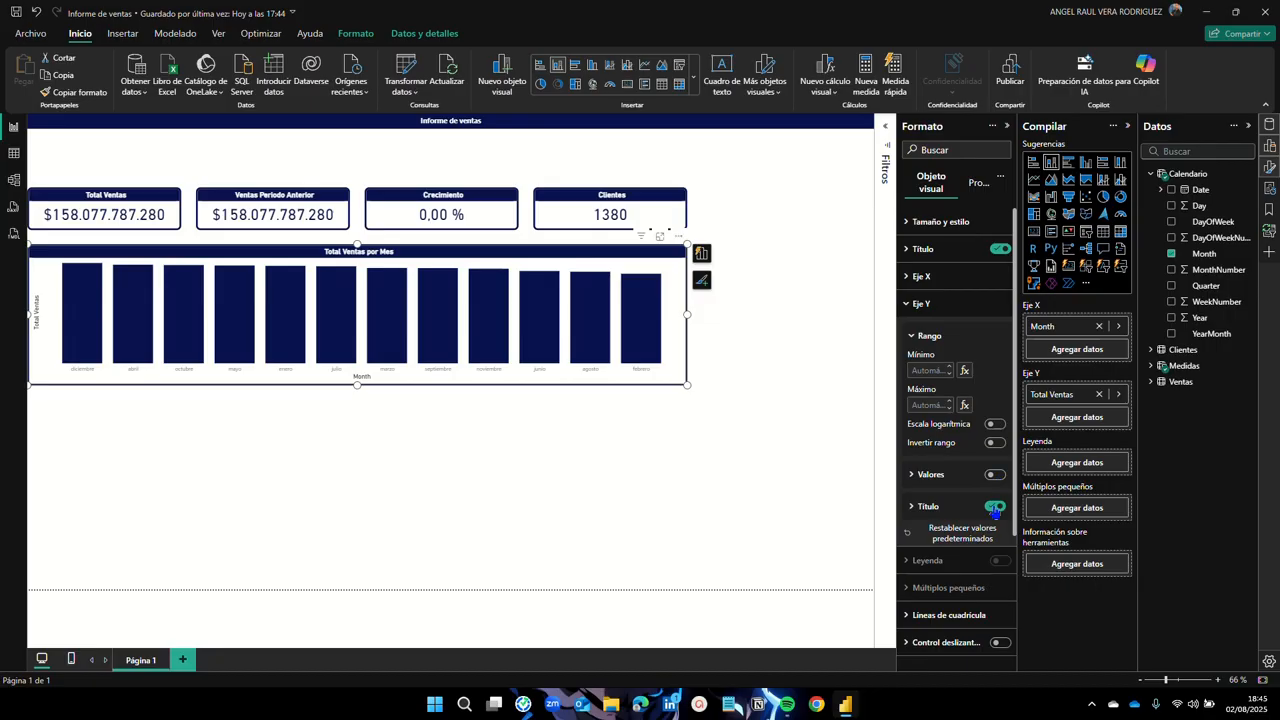
left_click(995, 508)
mouse_move(83, 303)
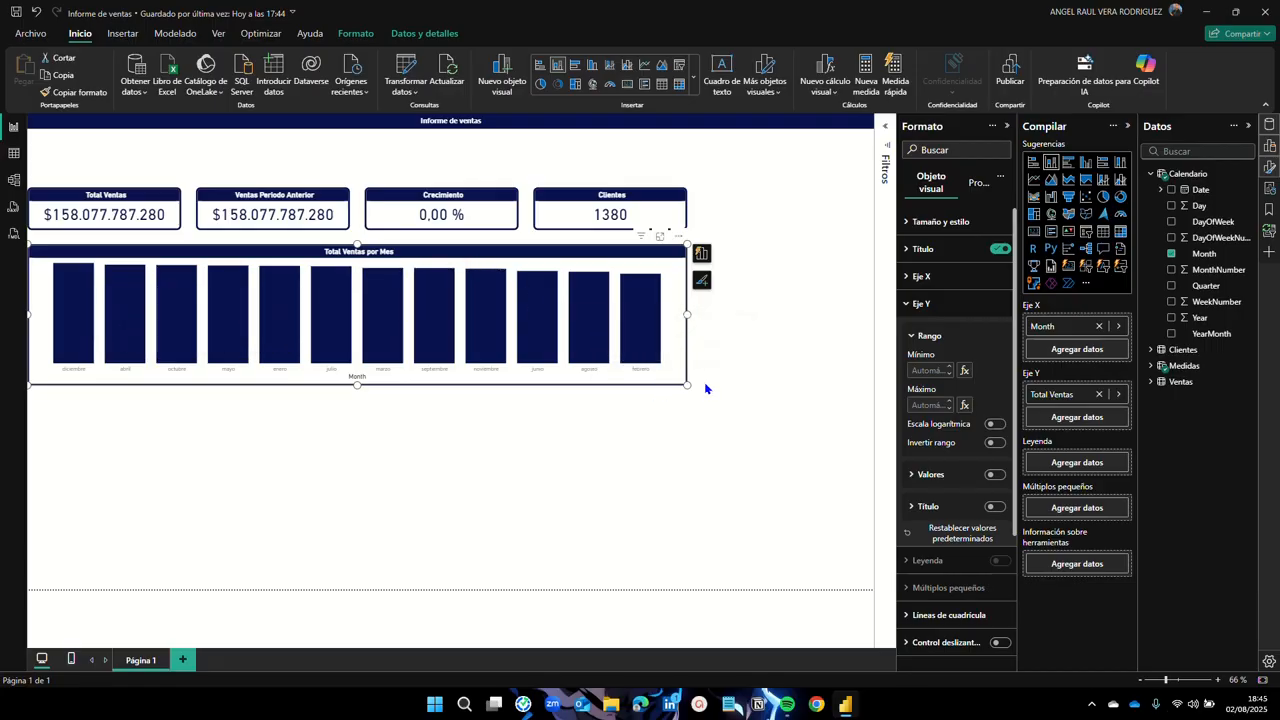
left_click(907, 304)
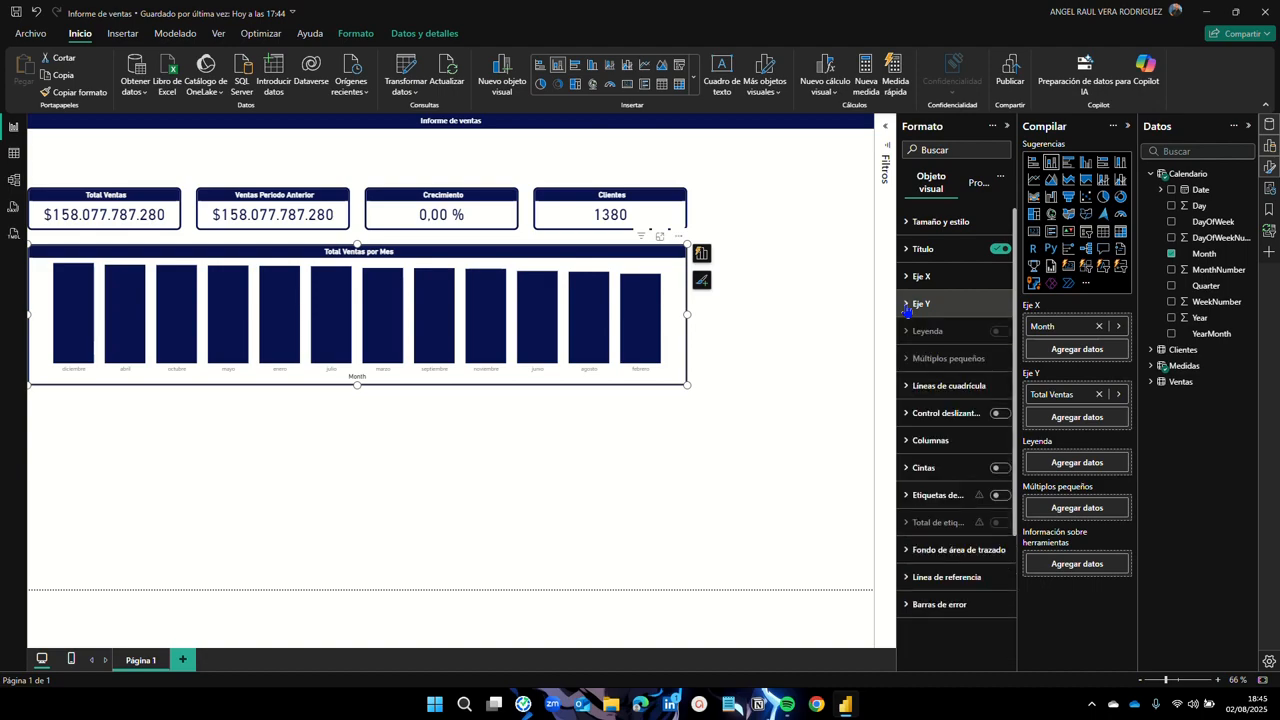
Step: Hide the X-axis Month title and make the month labels size 12, bold and dark navy
left_click(917, 276)
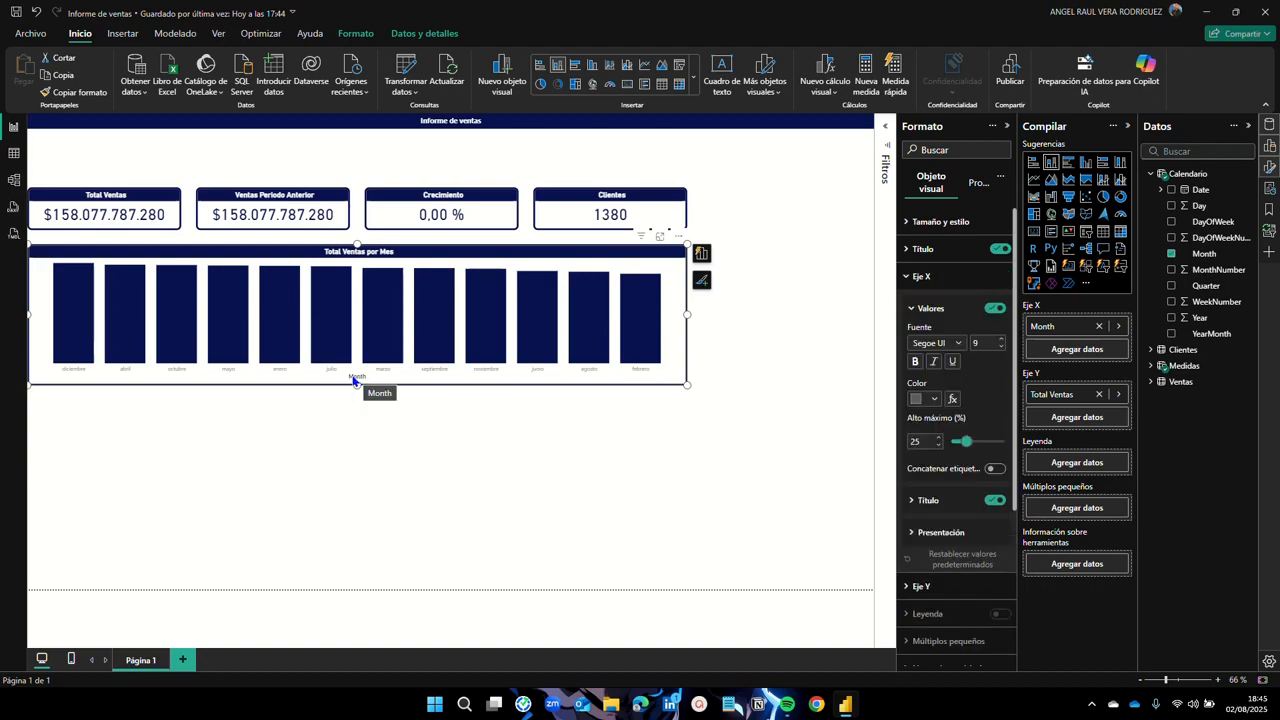
left_click(995, 501)
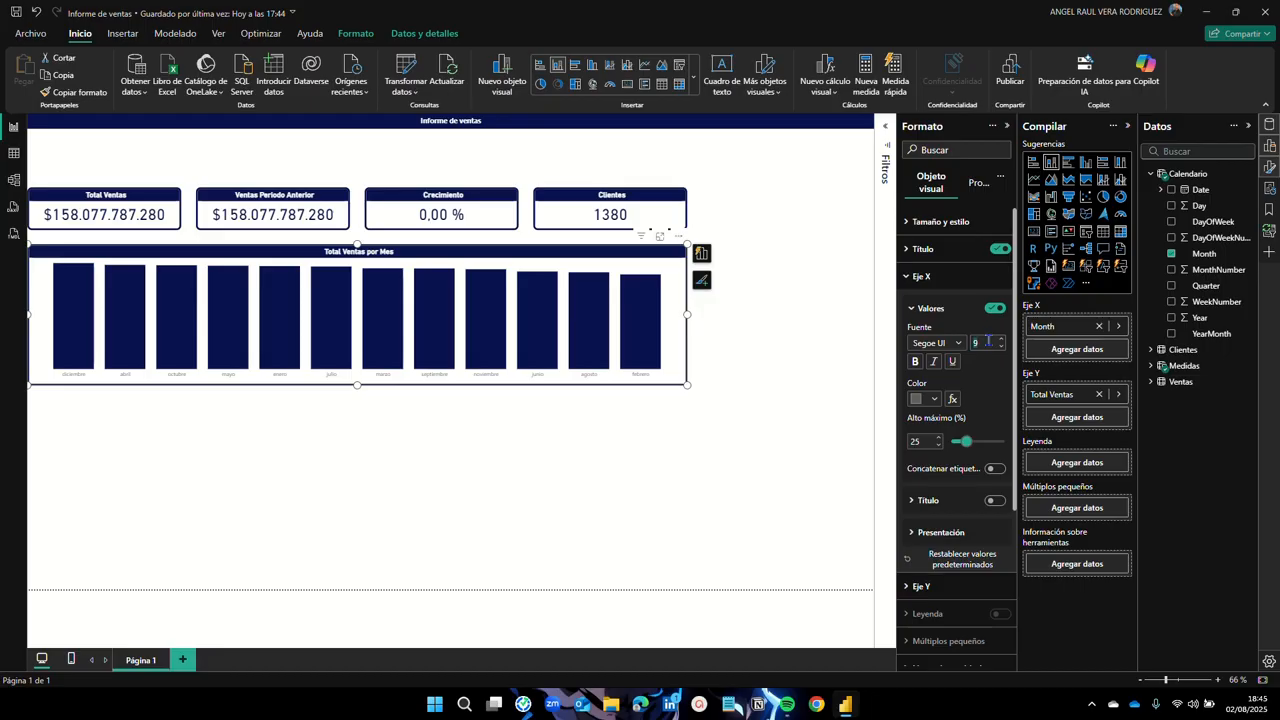
type("12")
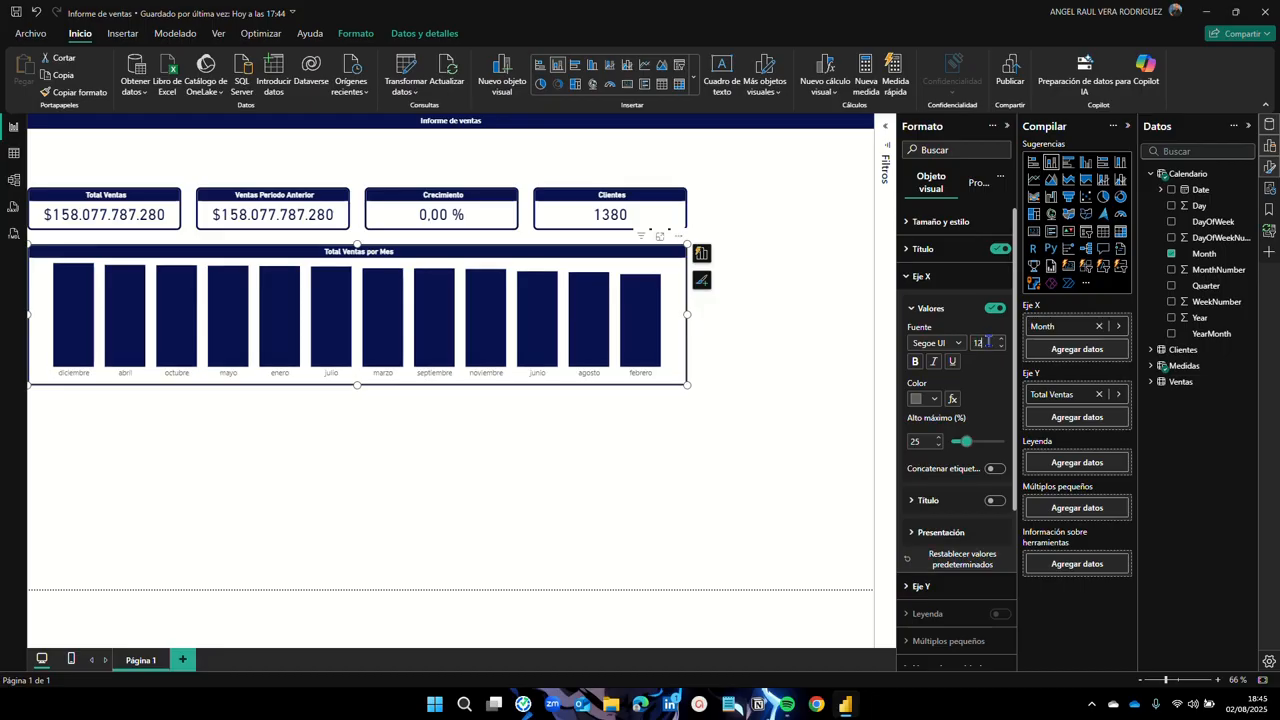
left_click(918, 364)
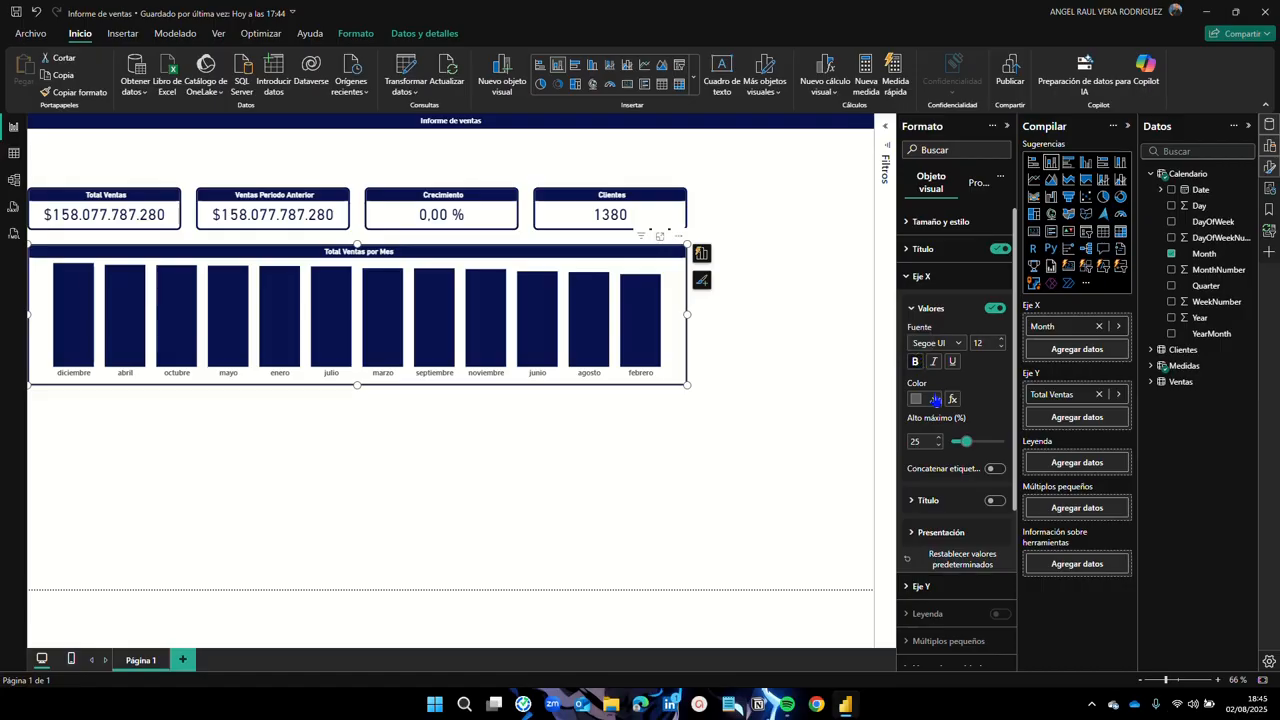
left_click(935, 399)
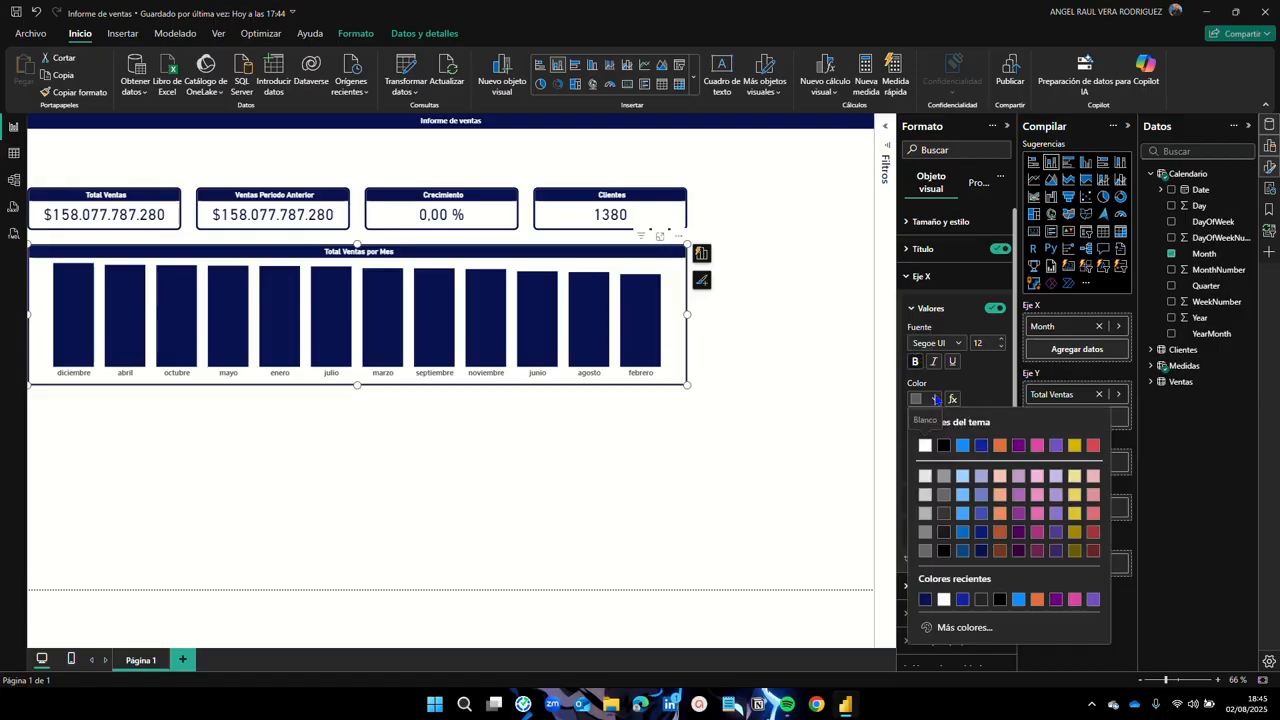
left_click(928, 604)
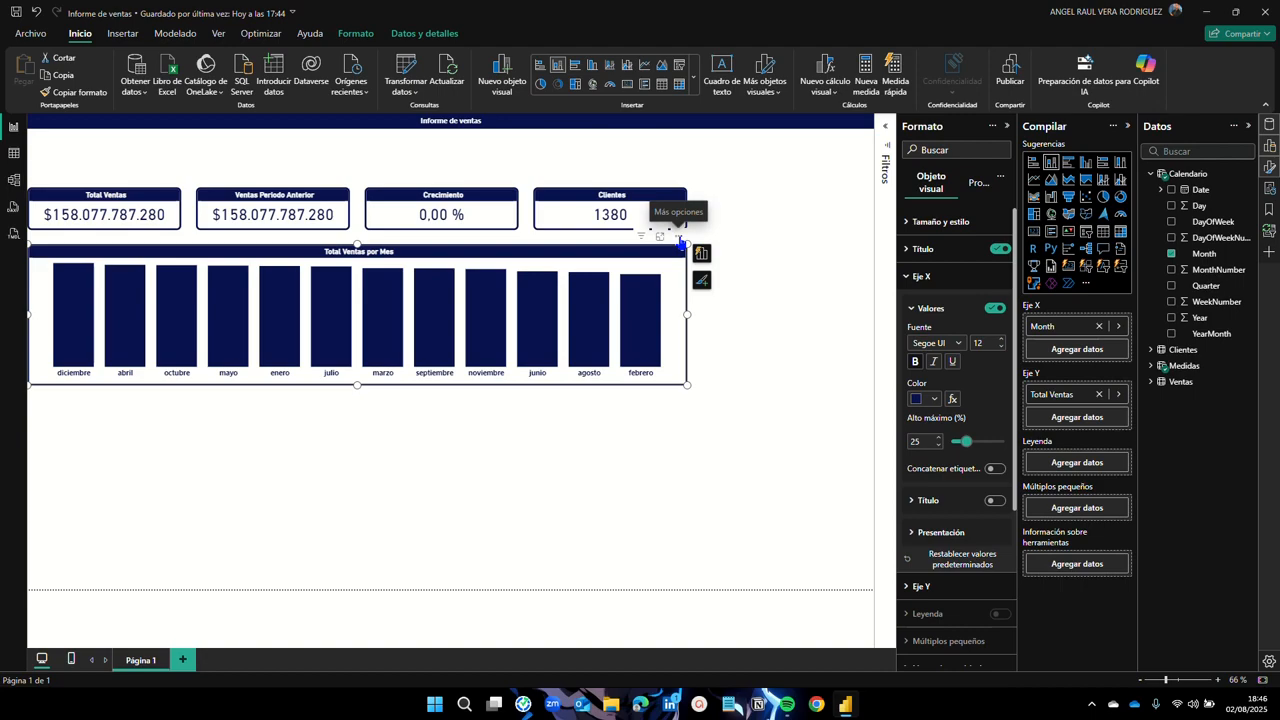
Step: Sort the chart's axis by Month, then switch the sort to ascending order
left_click(680, 240)
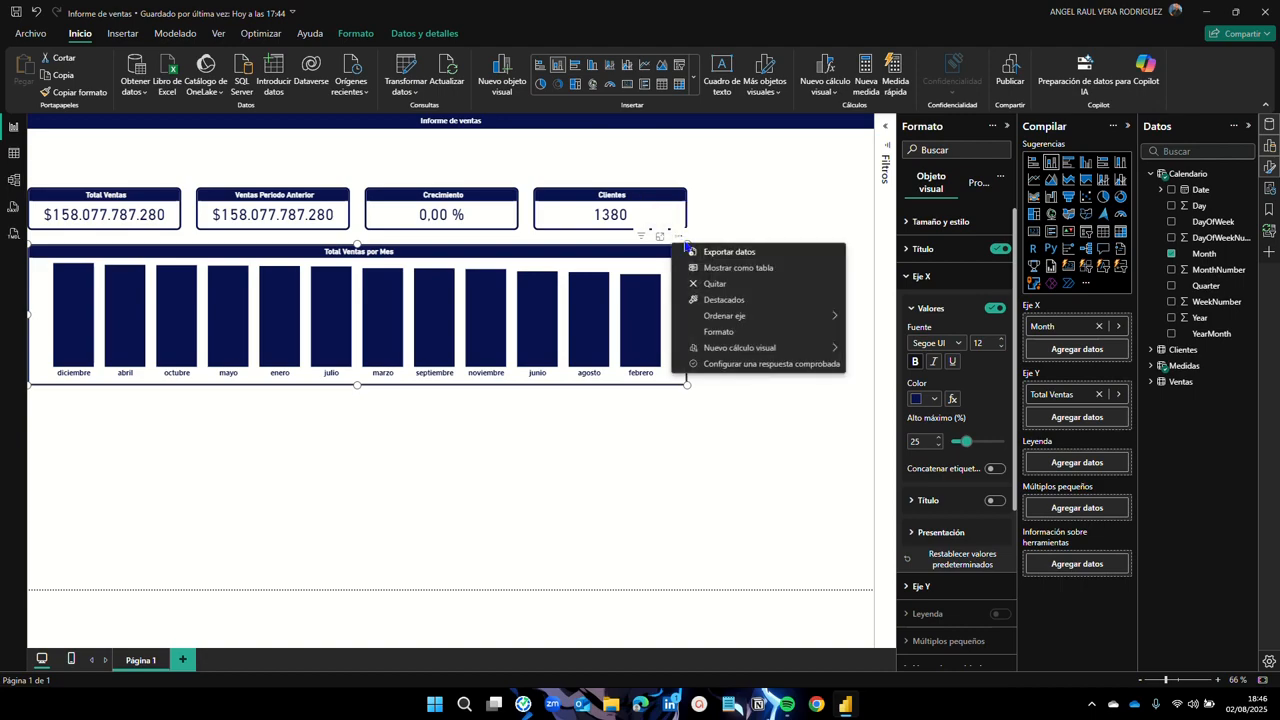
mouse_move(779, 321)
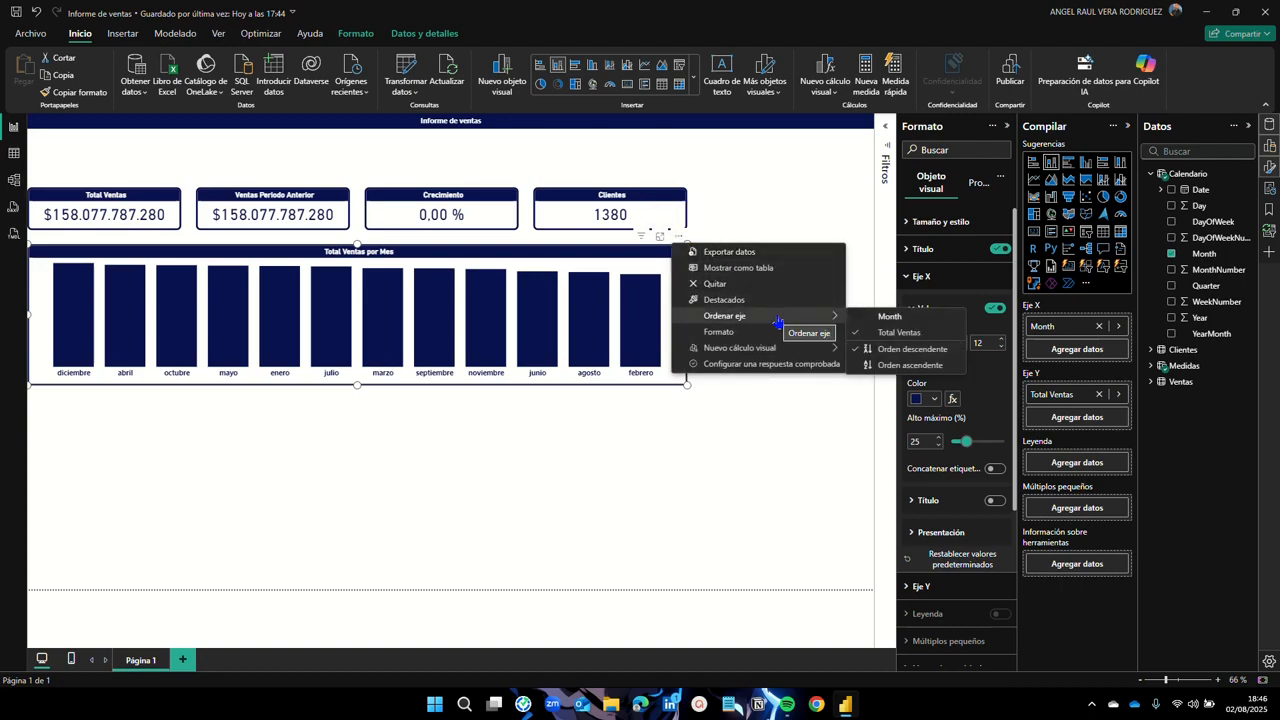
left_click(892, 318)
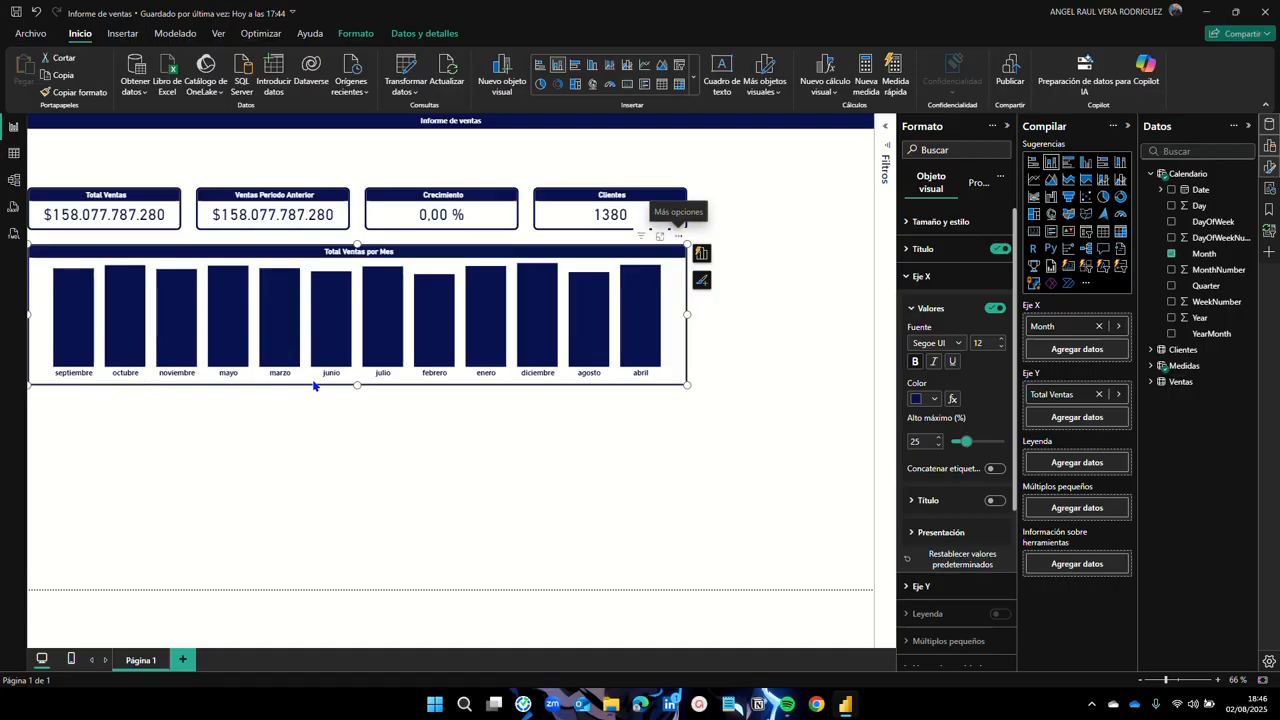
left_click(680, 238)
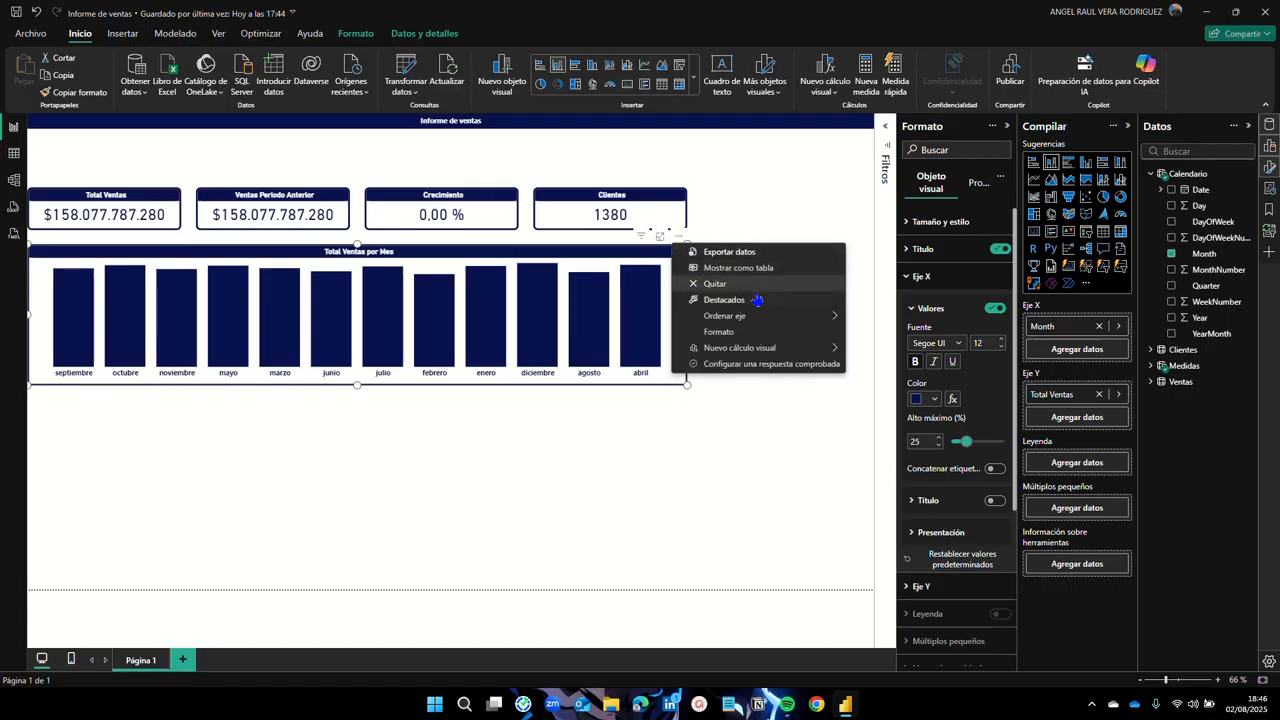
mouse_move(784, 318)
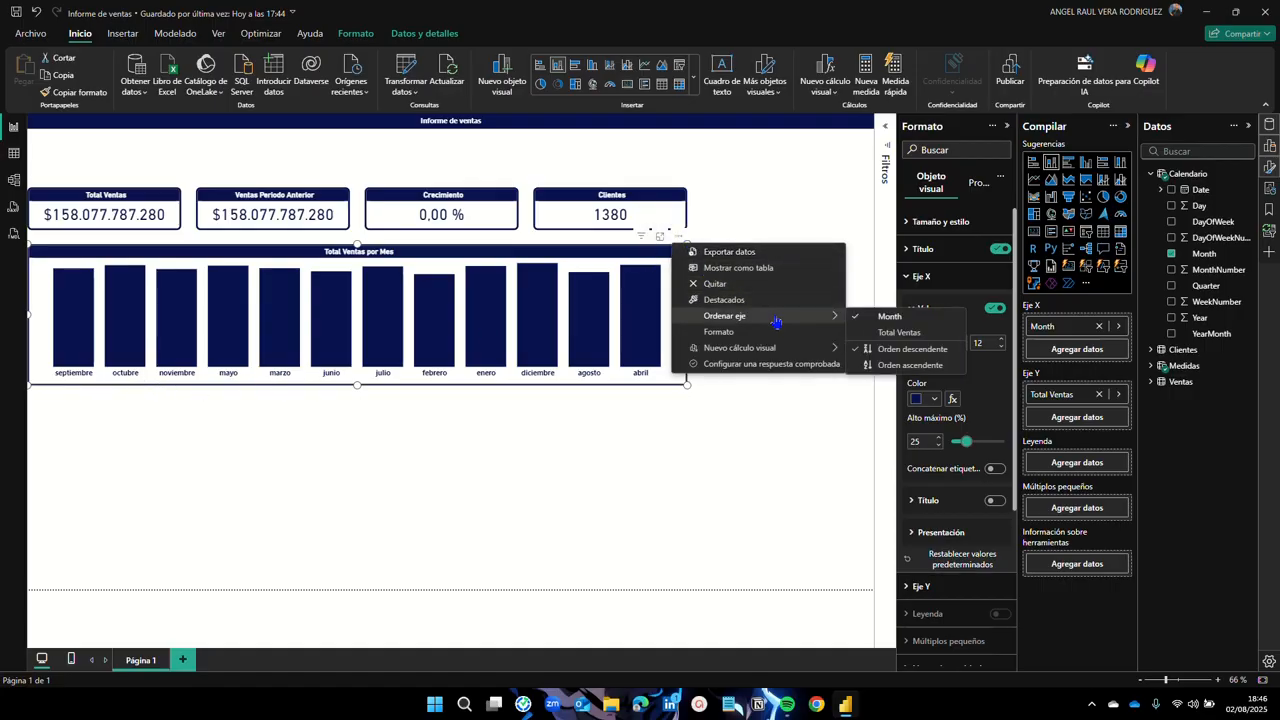
left_click(898, 366)
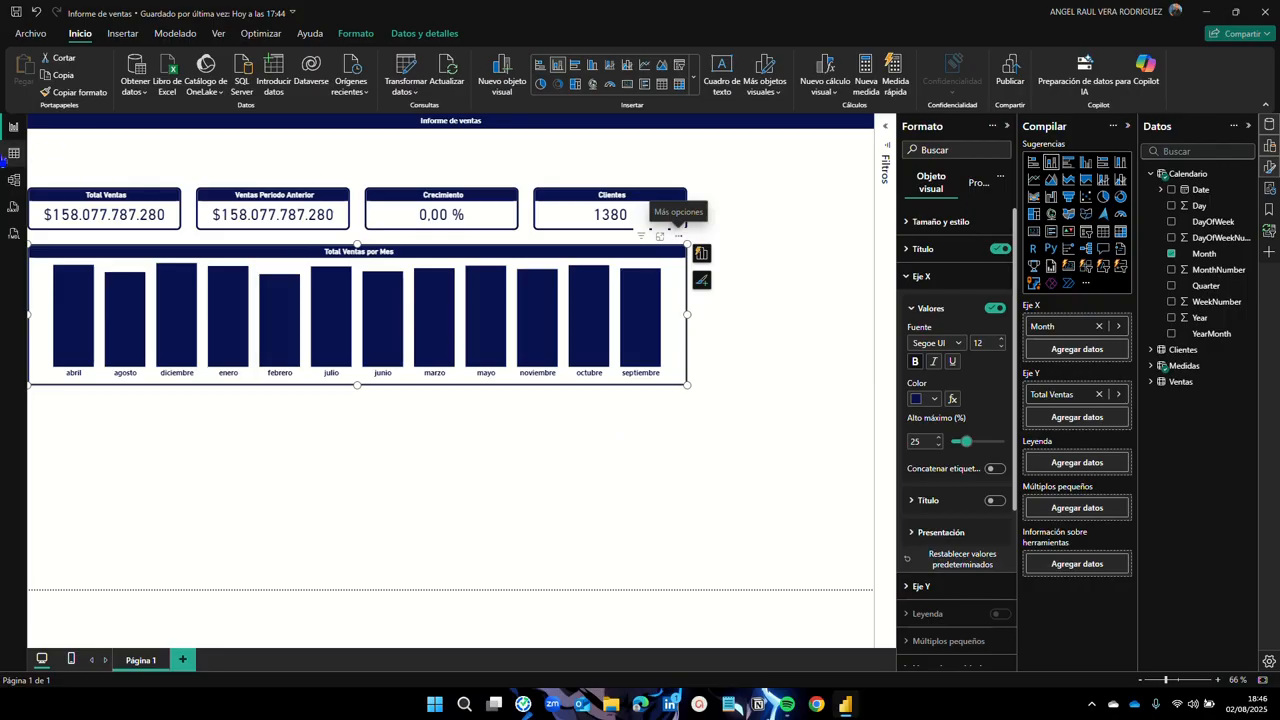
Step: In Data view, open the Calendario table and set Month to sort by MonthNumber
left_click(13, 153)
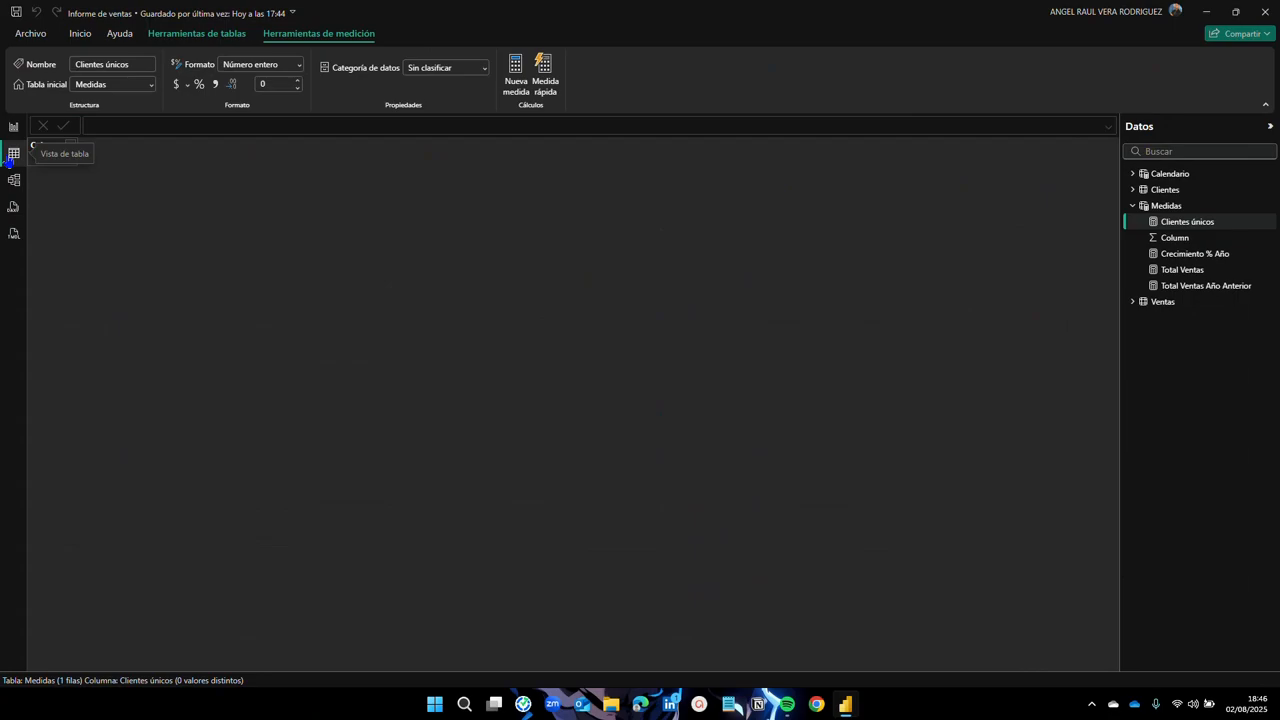
left_click(1182, 179)
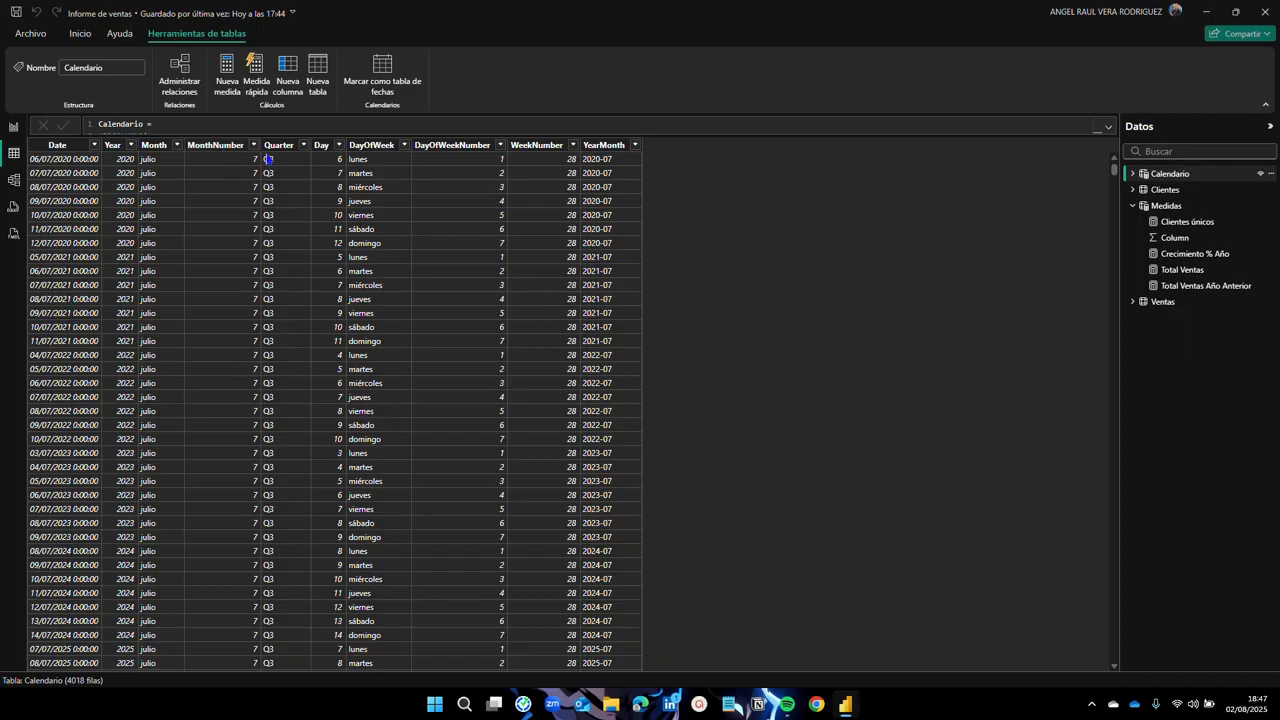
left_click(254, 146)
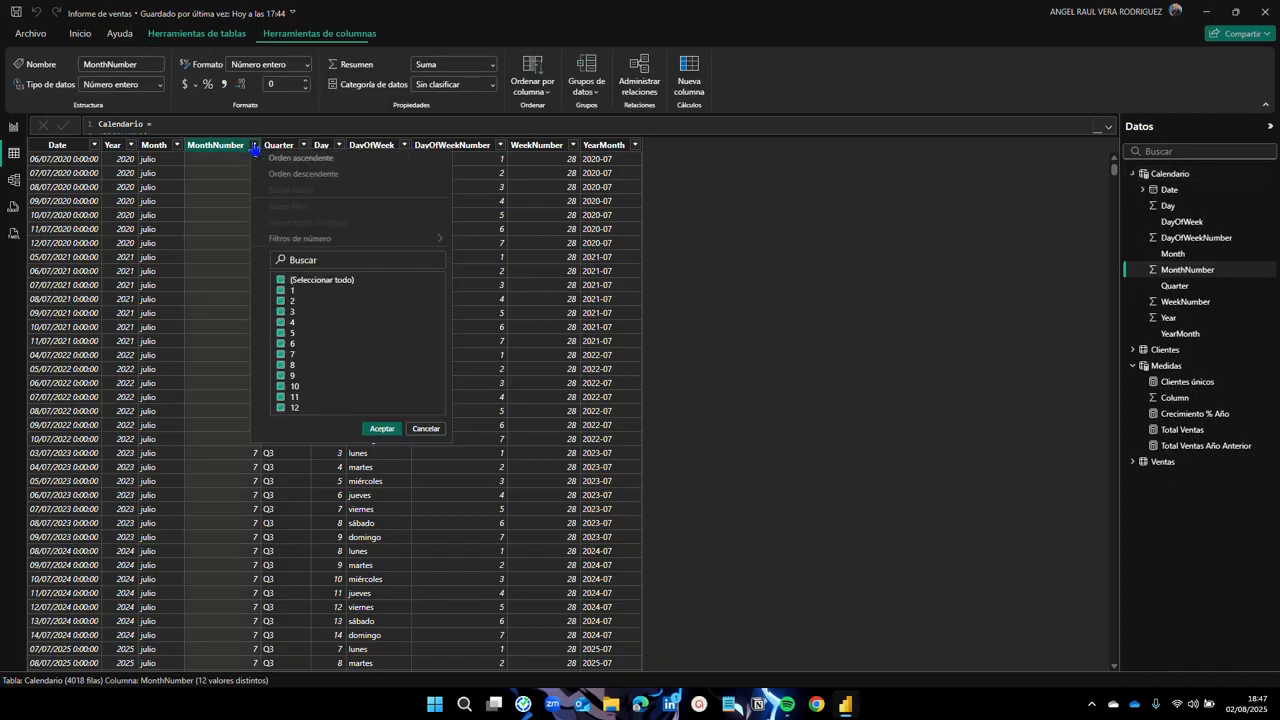
left_click(302, 158)
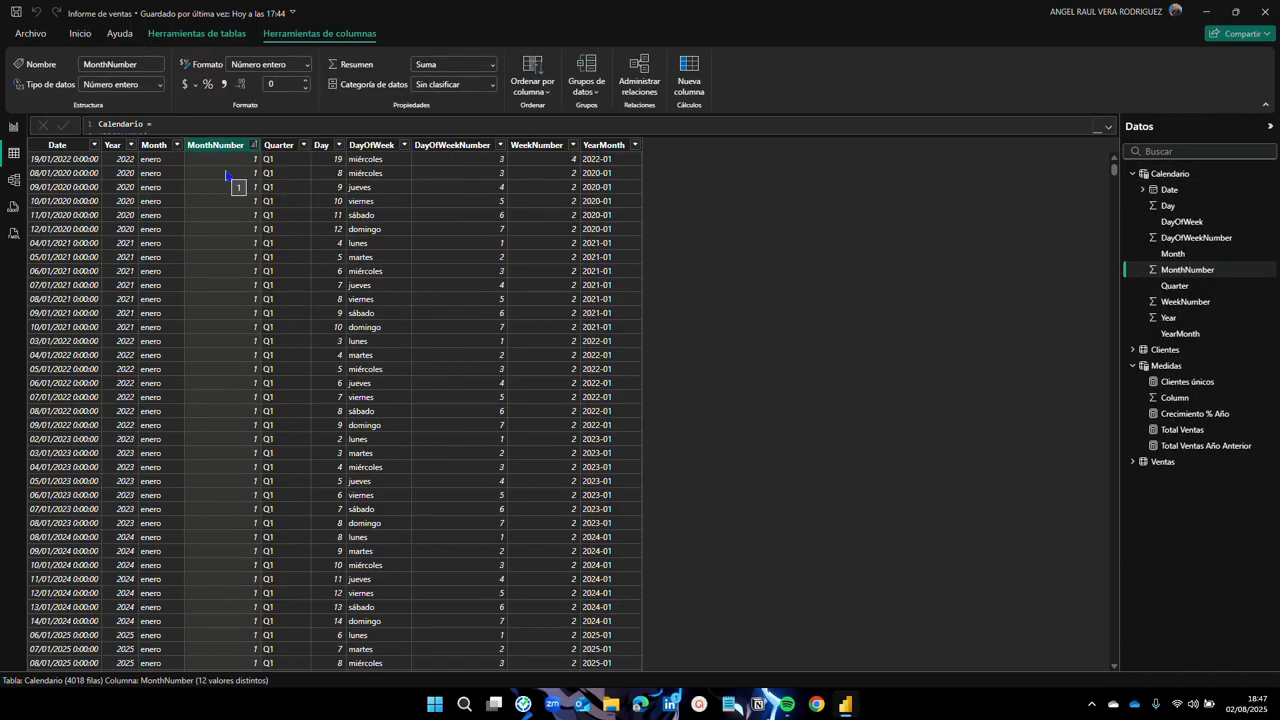
left_click(155, 145)
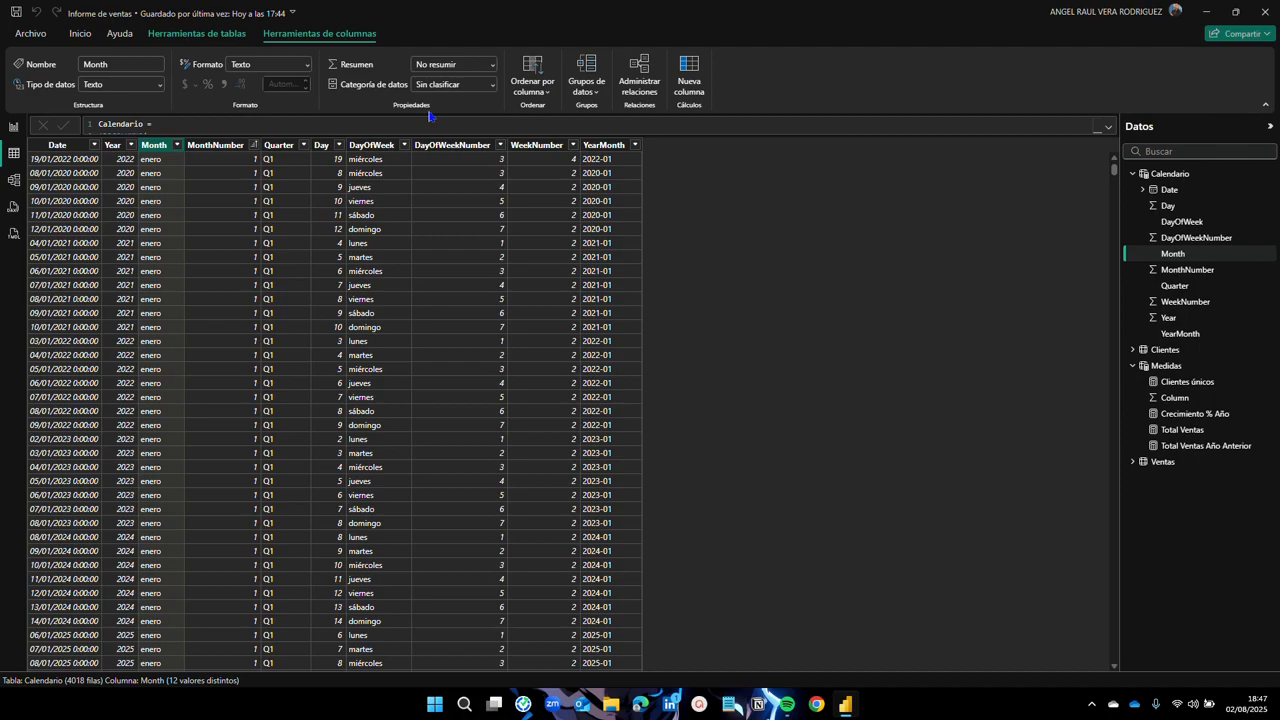
left_click(543, 92)
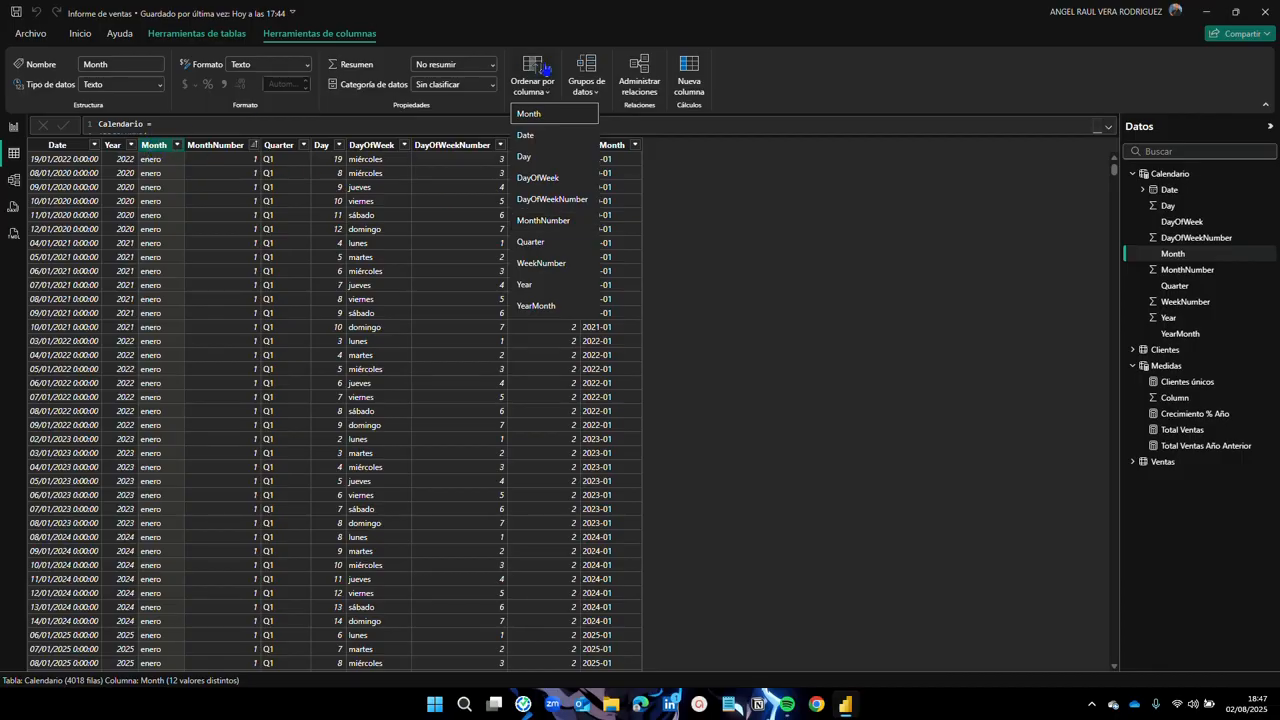
left_click(552, 224)
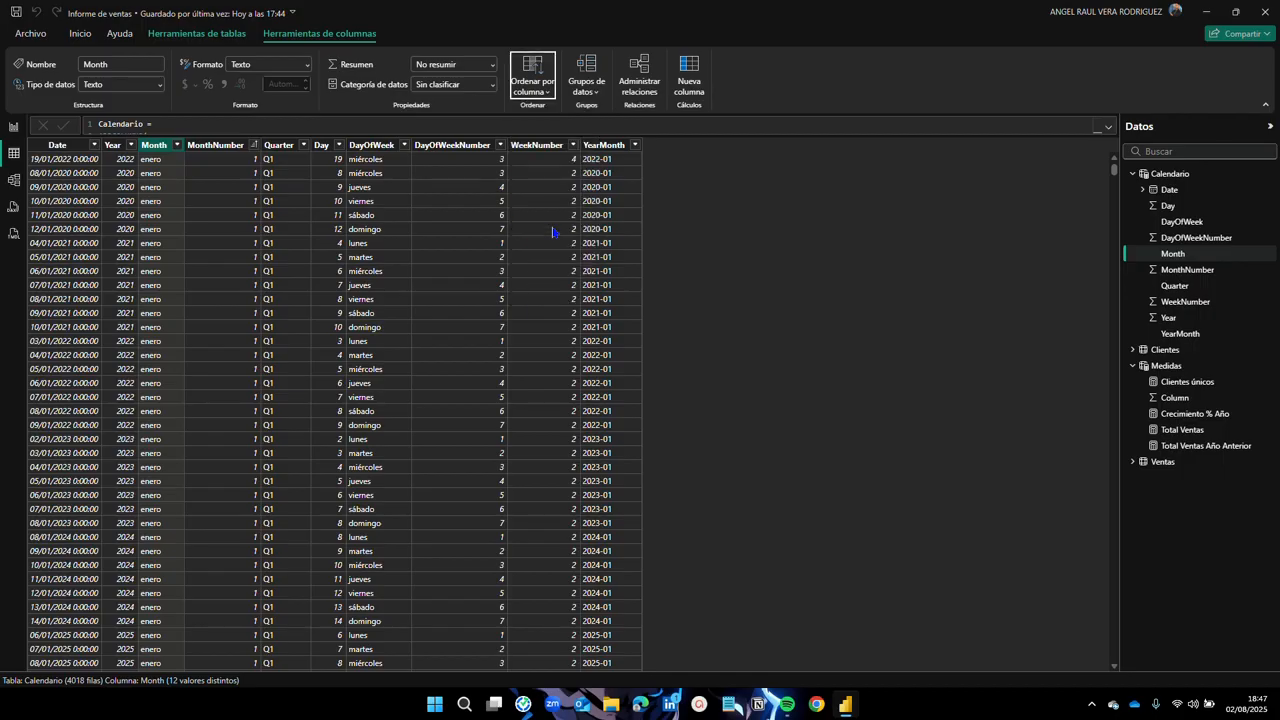
Step: Back on the report page, turn on data labels for the monthly chart, keeping automatic position
left_click(14, 126)
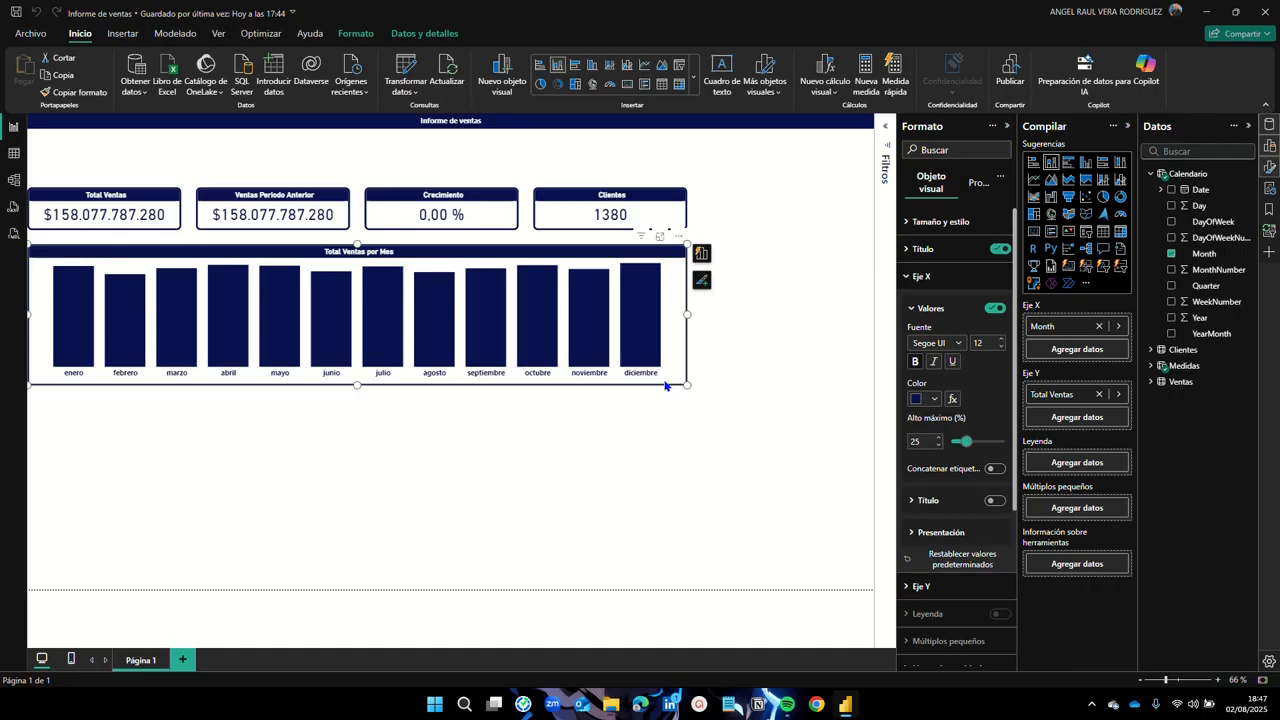
left_click(918, 276)
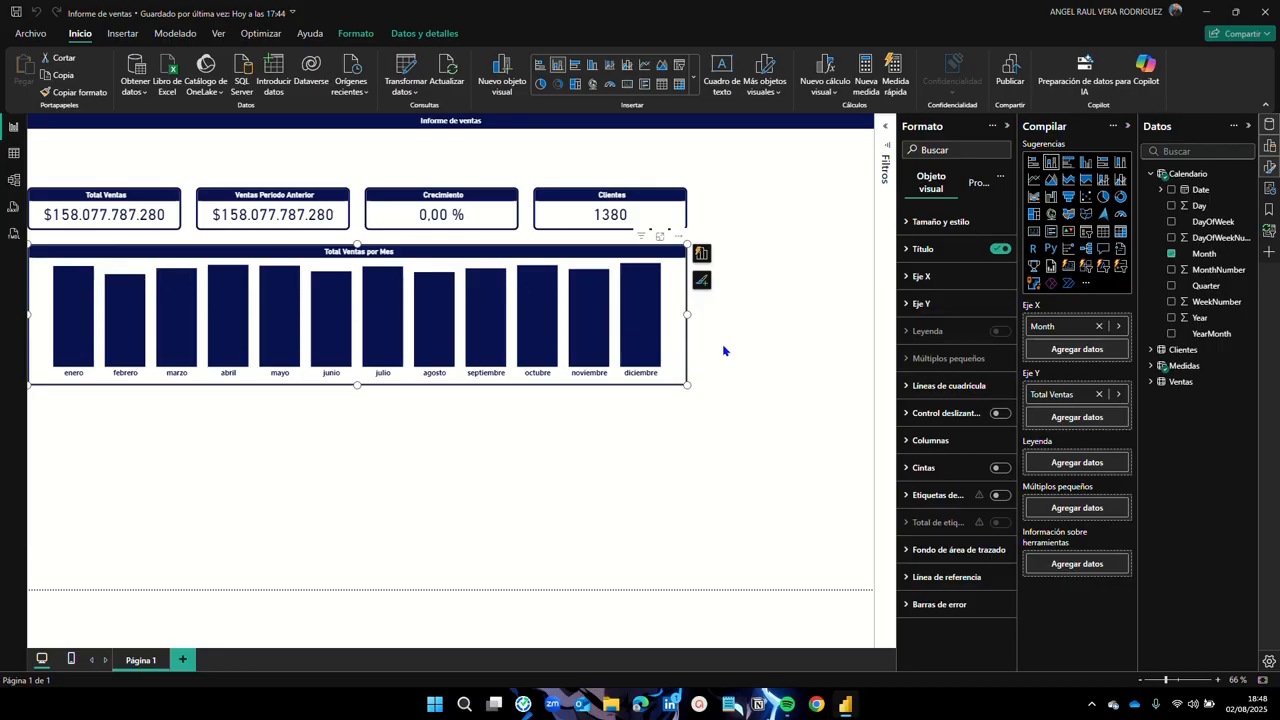
left_click(1000, 495)
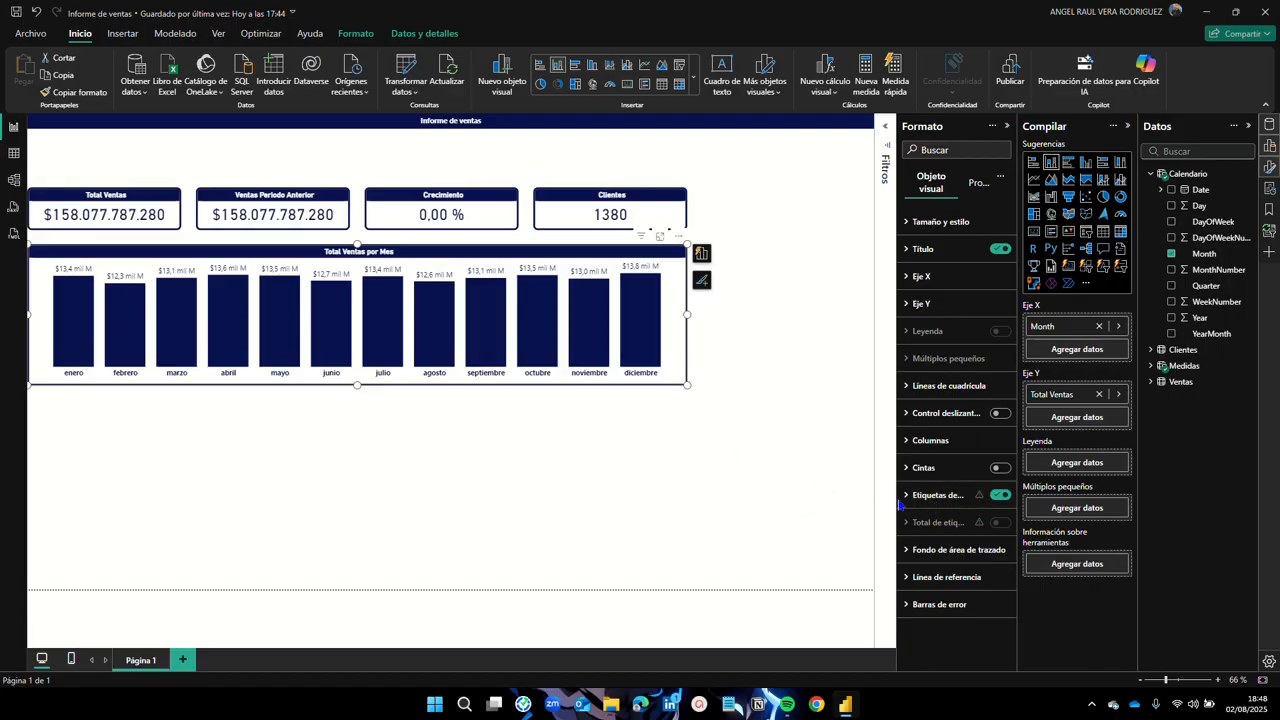
left_click(910, 500)
scroll(914, 507, "down", 4)
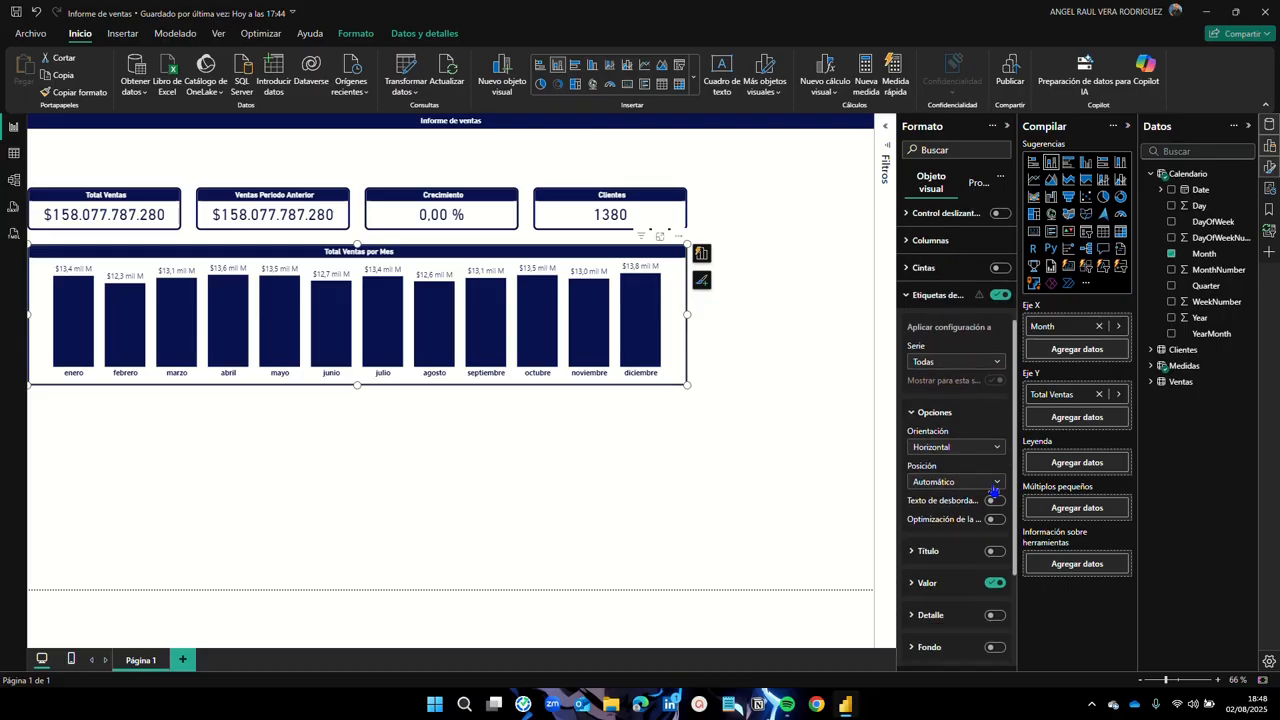
left_click(992, 484)
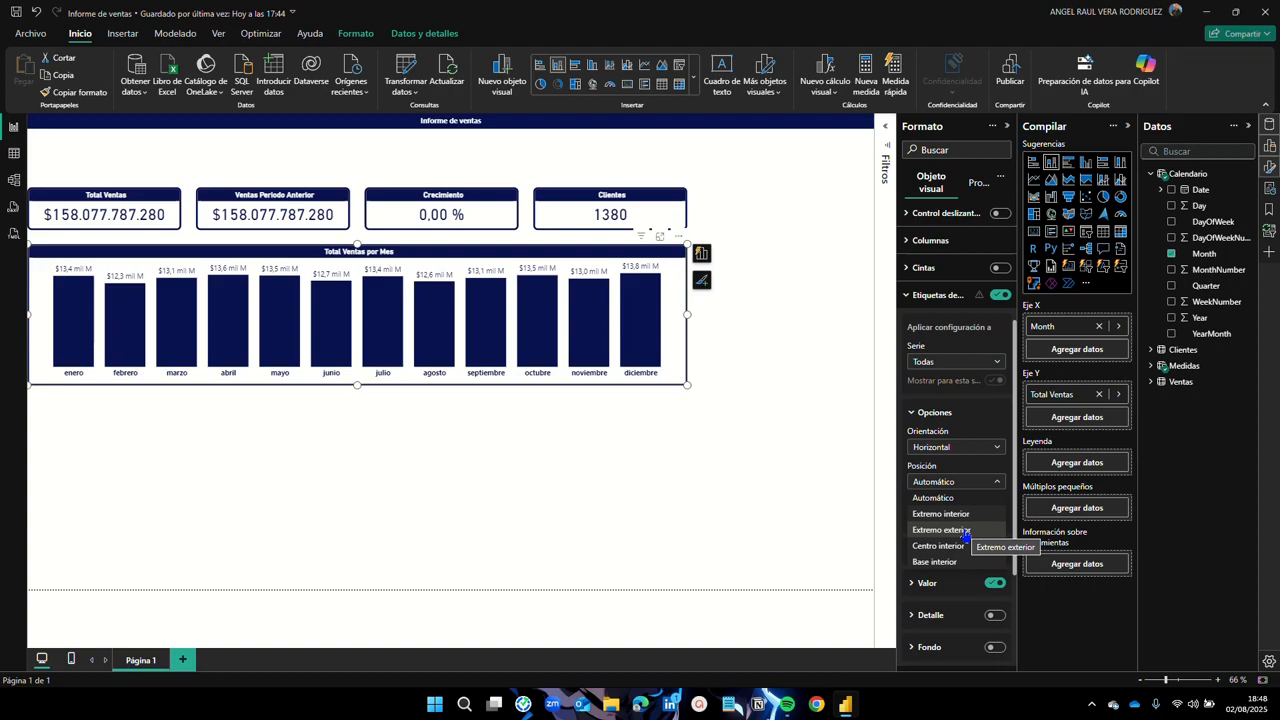
left_click(994, 483)
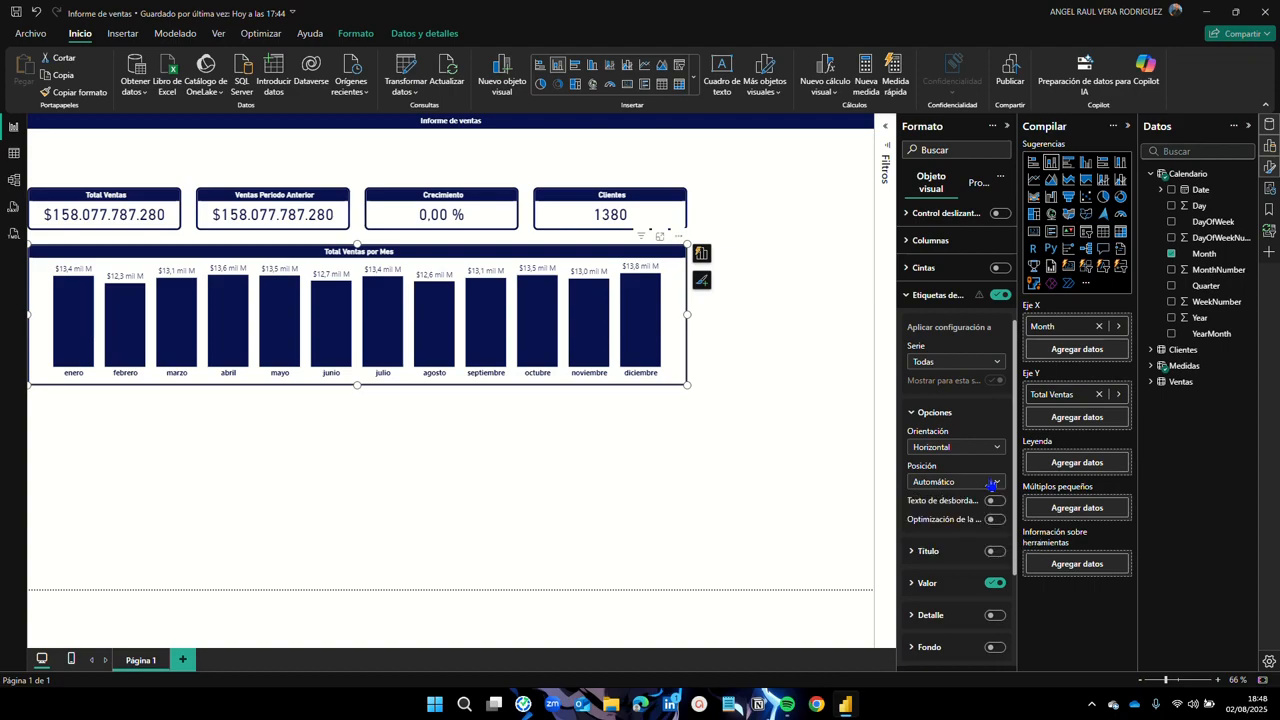
left_click(928, 414)
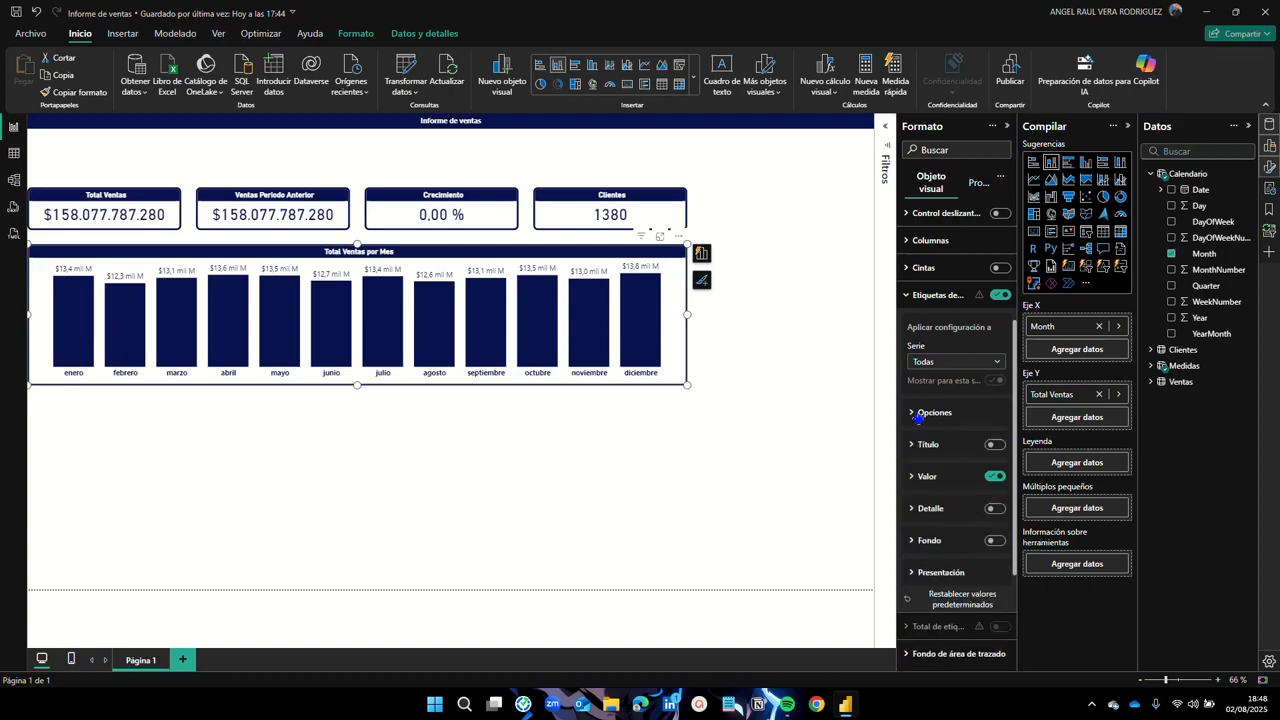
Step: Set the data labels' display units to Ninguno so full sales values show
left_click(914, 480)
scroll(939, 496, "down", 1)
scroll(939, 496, "down", 2)
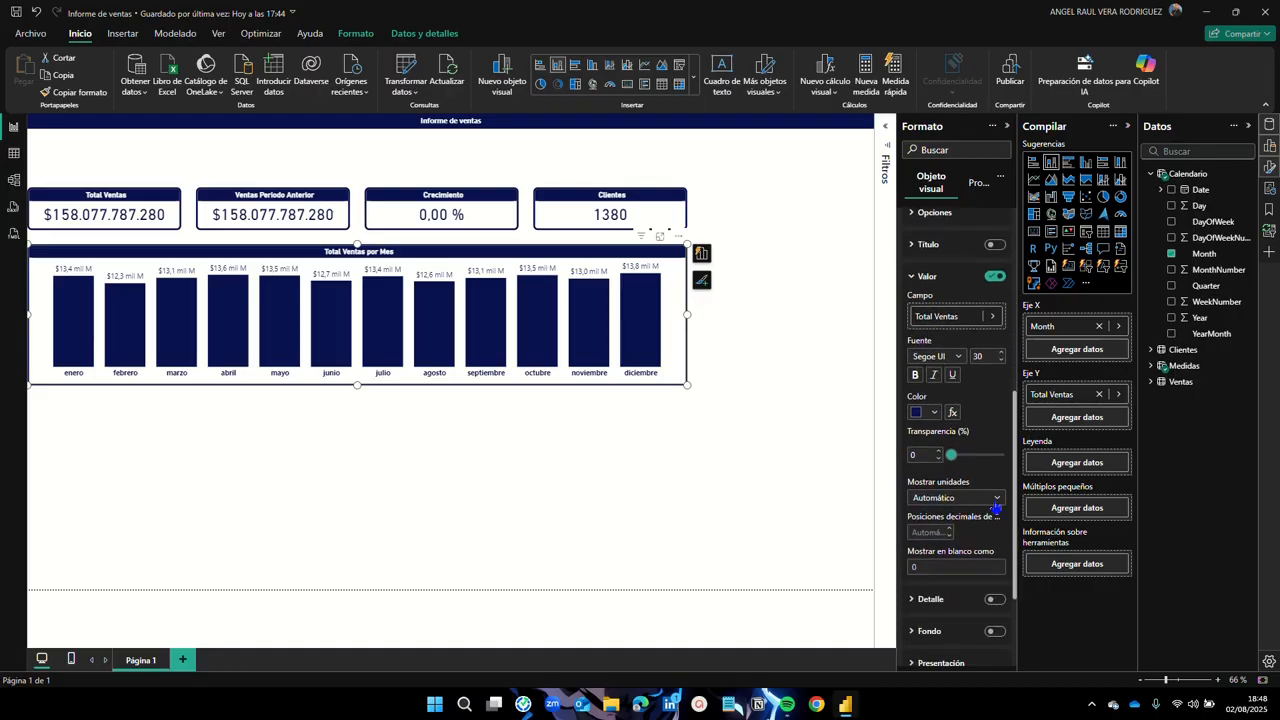
left_click(996, 505)
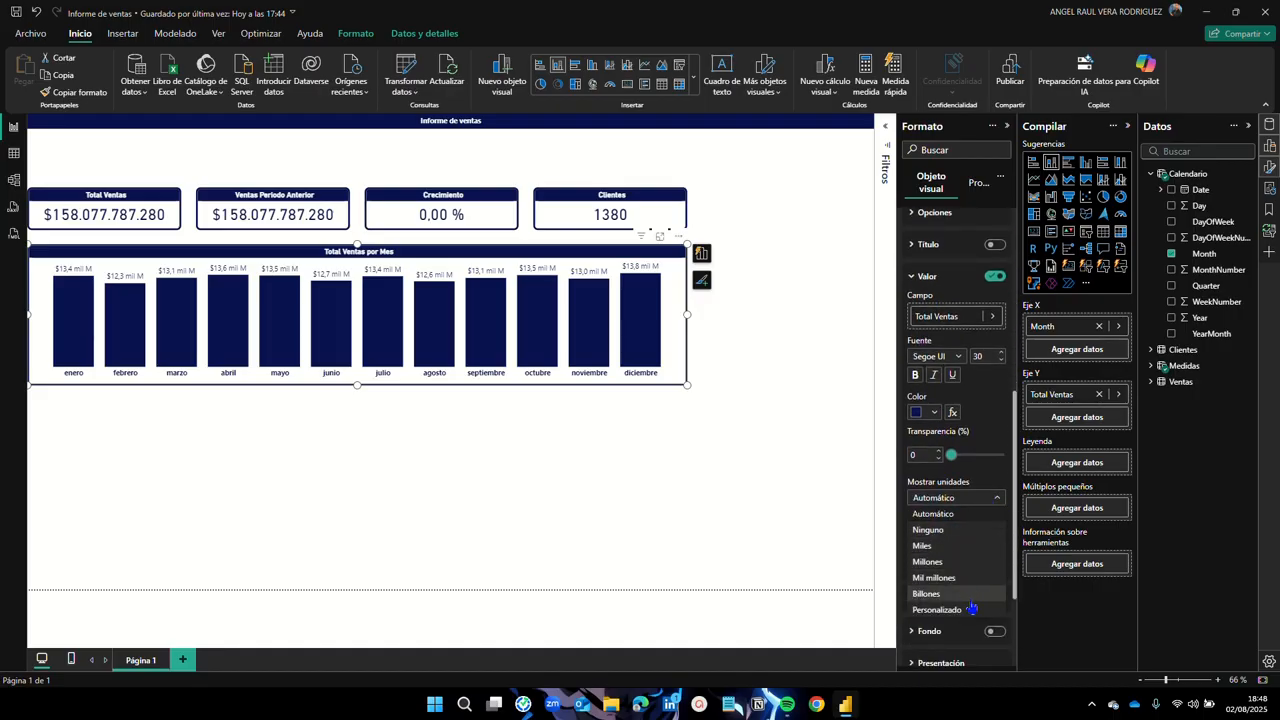
left_click(928, 529)
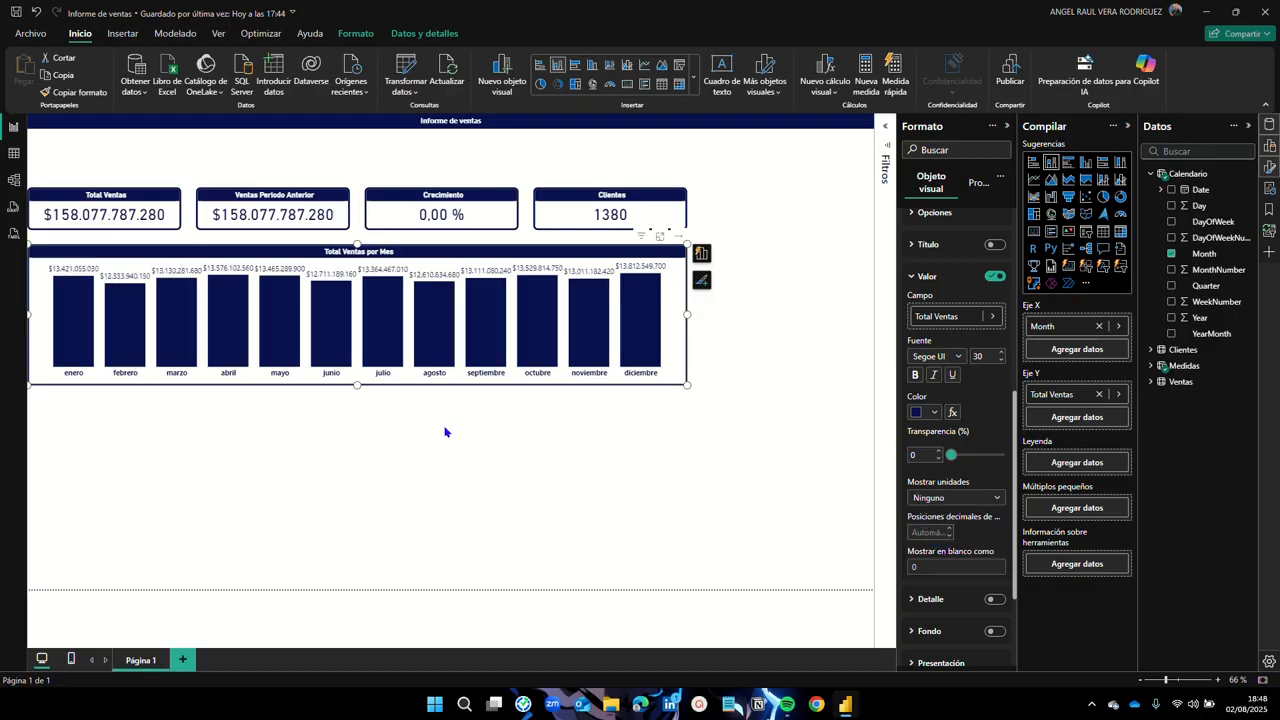
mouse_move(373, 352)
Step: Make the bar value labels bold and deselect the chart
left_click(916, 377)
left_click(774, 349)
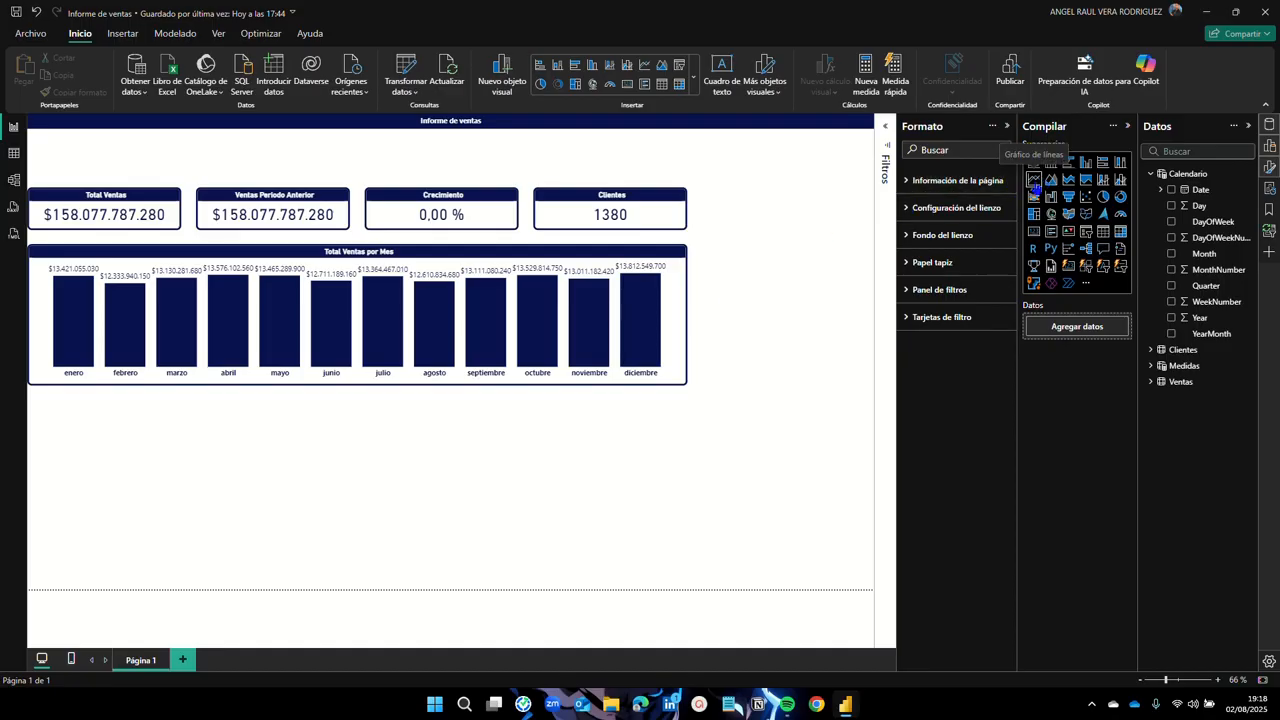
Step: Insert a line chart plotting Total Ventas from Medidas over the Calendario Date hierarchy
left_click(1034, 180)
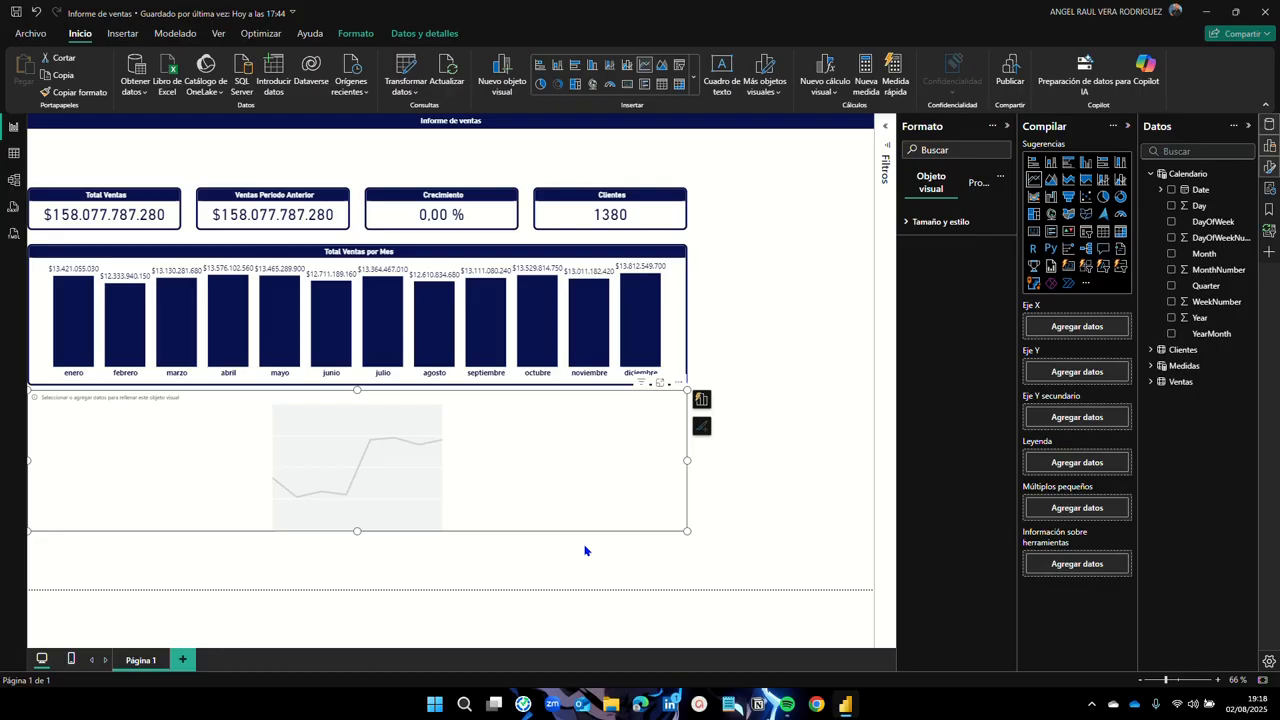
left_click(1151, 175)
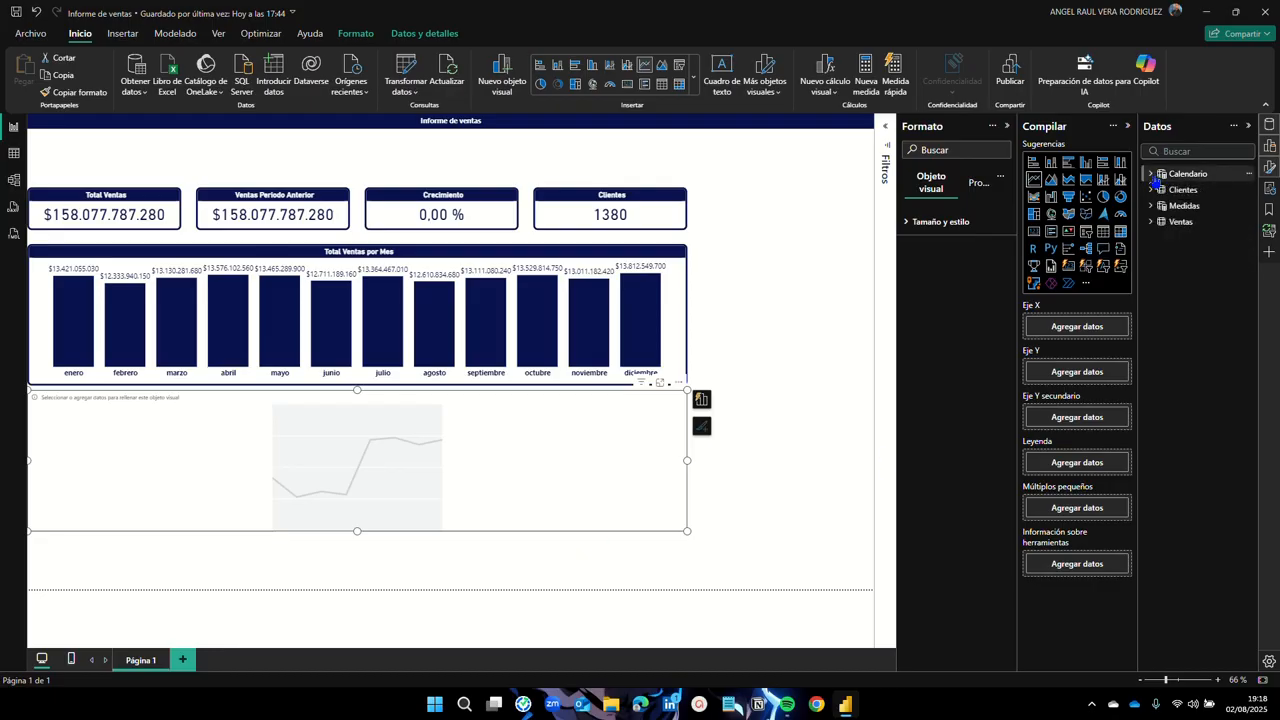
left_click(1151, 206)
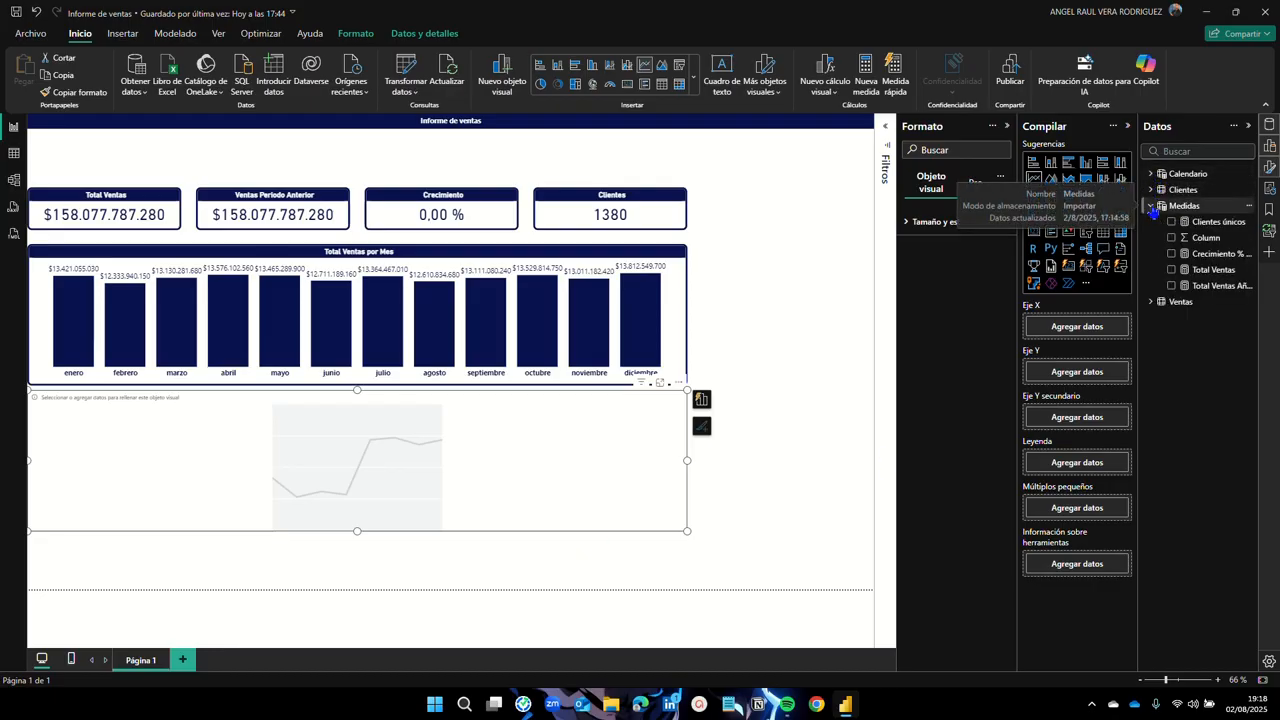
left_click(1171, 269)
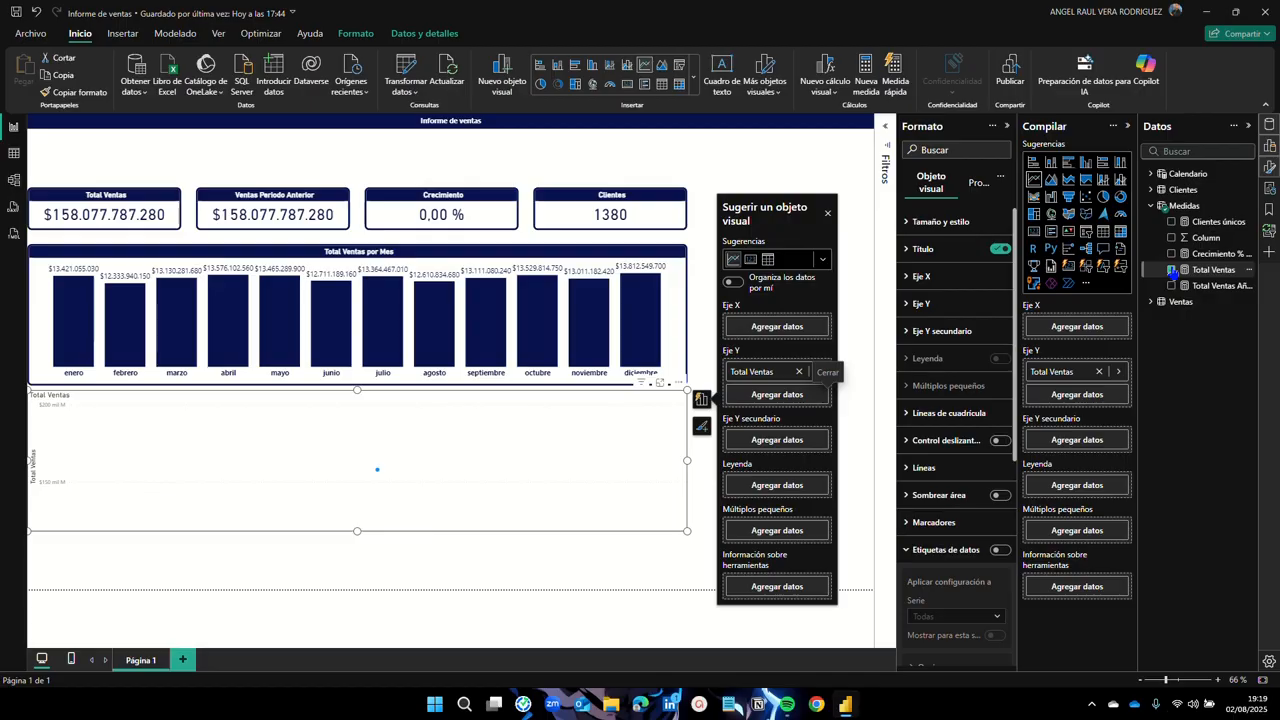
left_click(1150, 205)
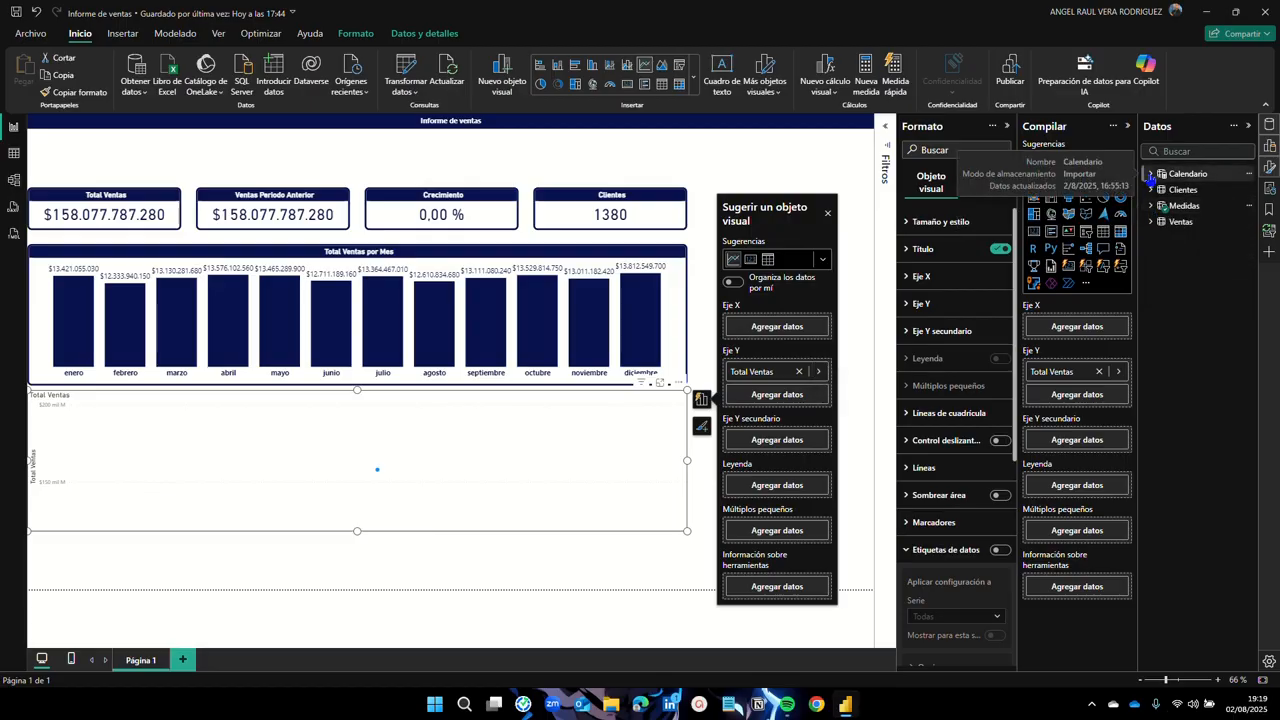
left_click(1150, 174)
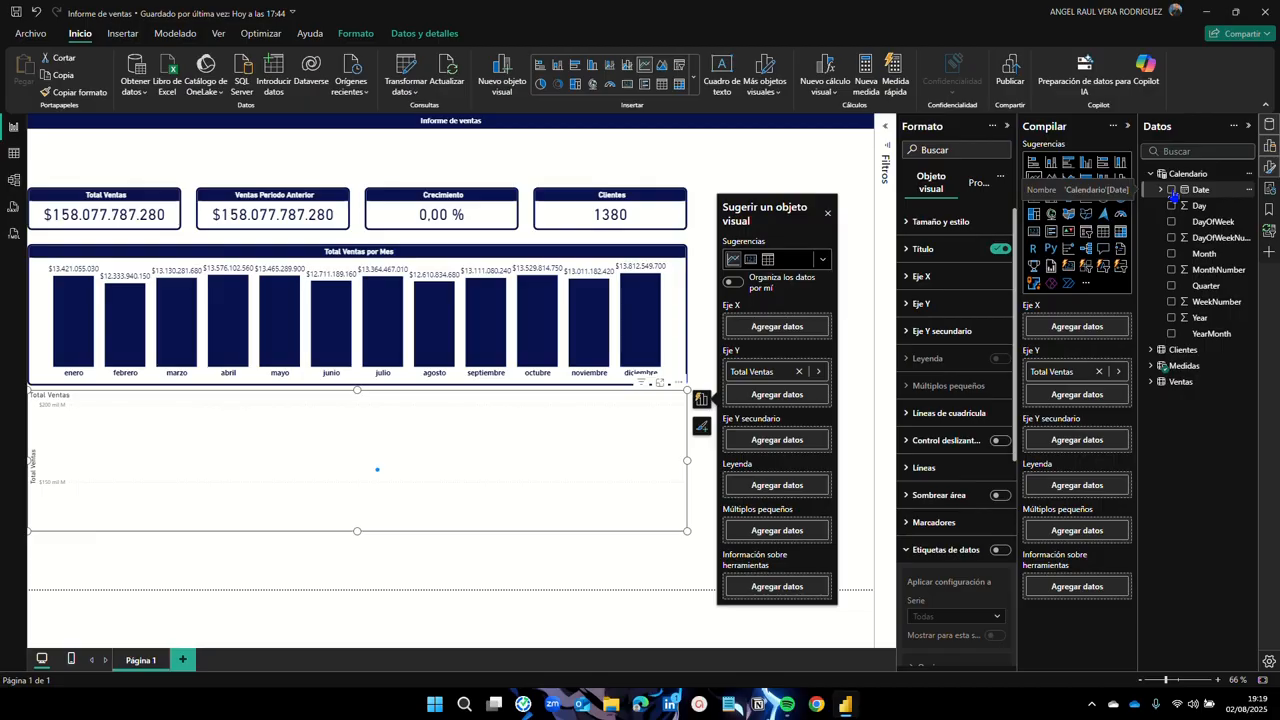
left_click(1173, 197)
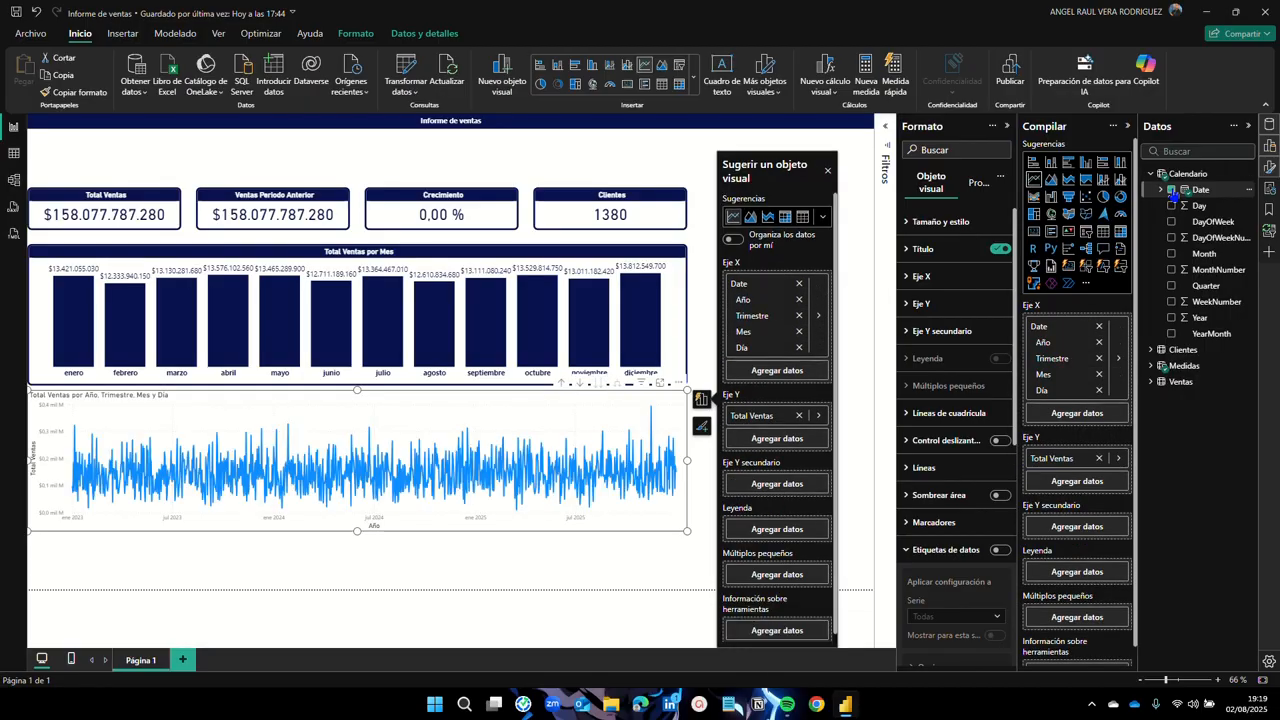
left_click(1151, 175)
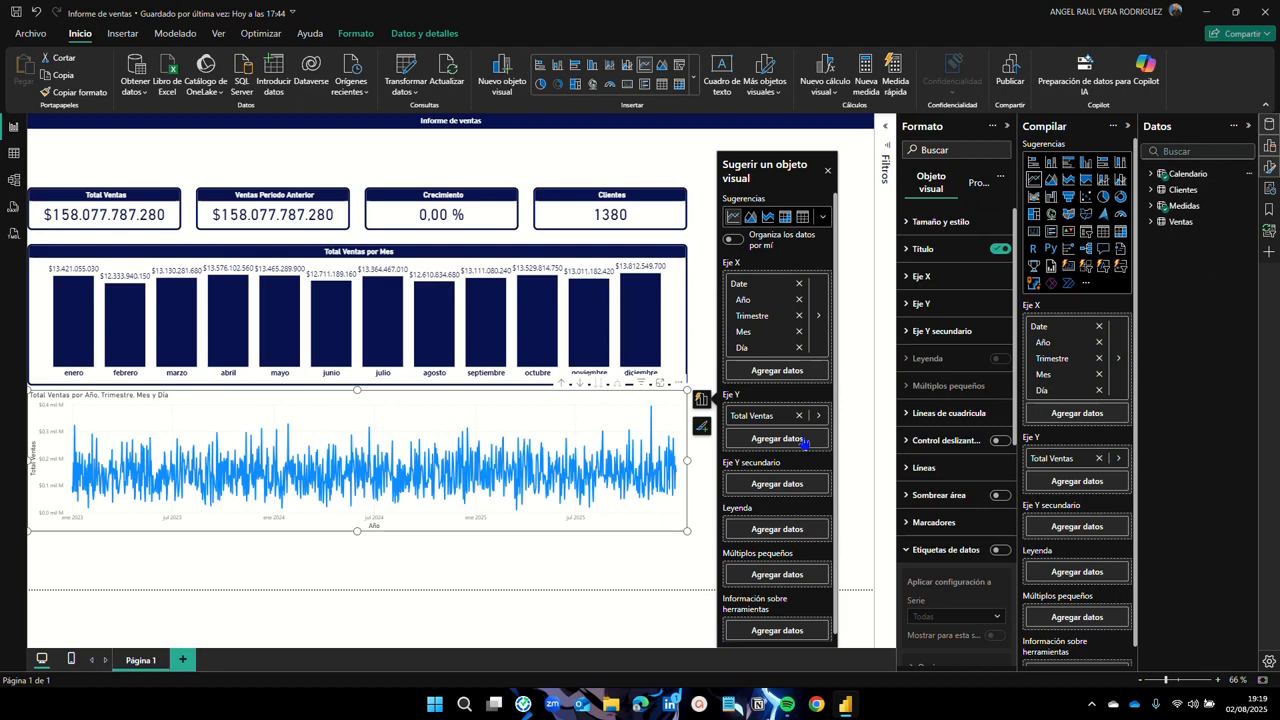
left_click(218, 577)
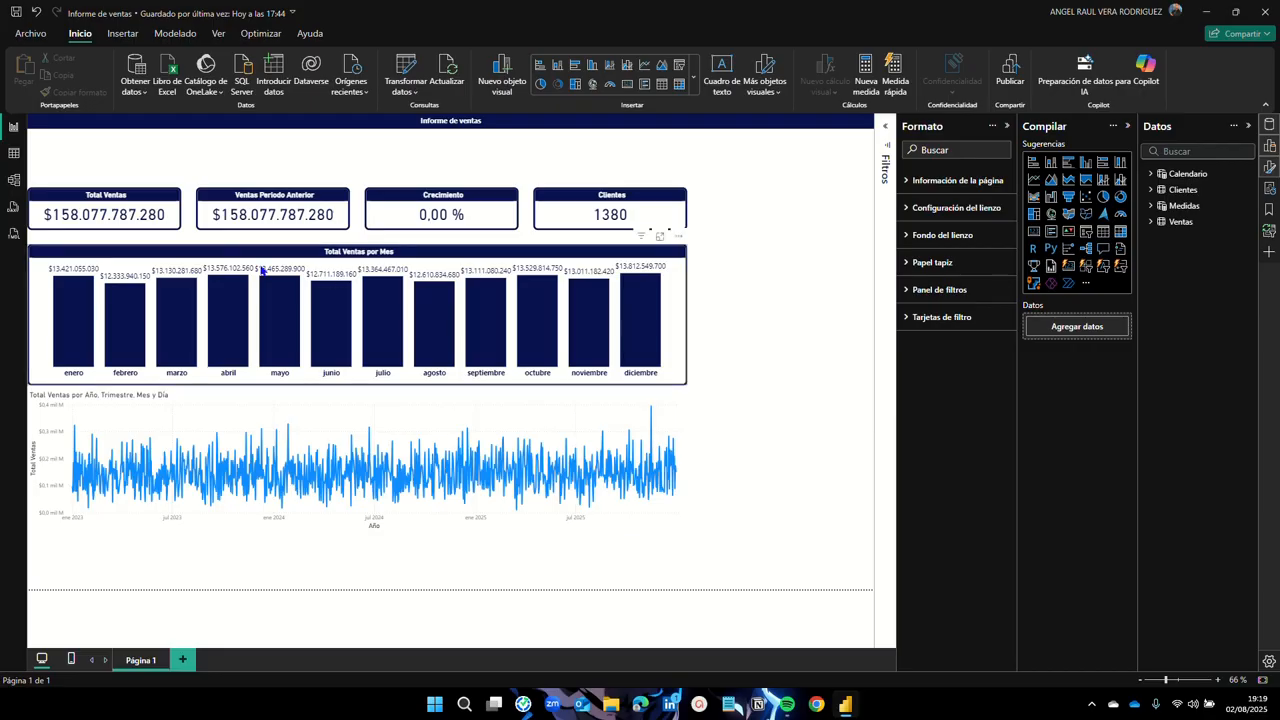
Step: Copy the Total Ventas por Mes bar chart's formatting onto the new line chart
left_click(224, 257)
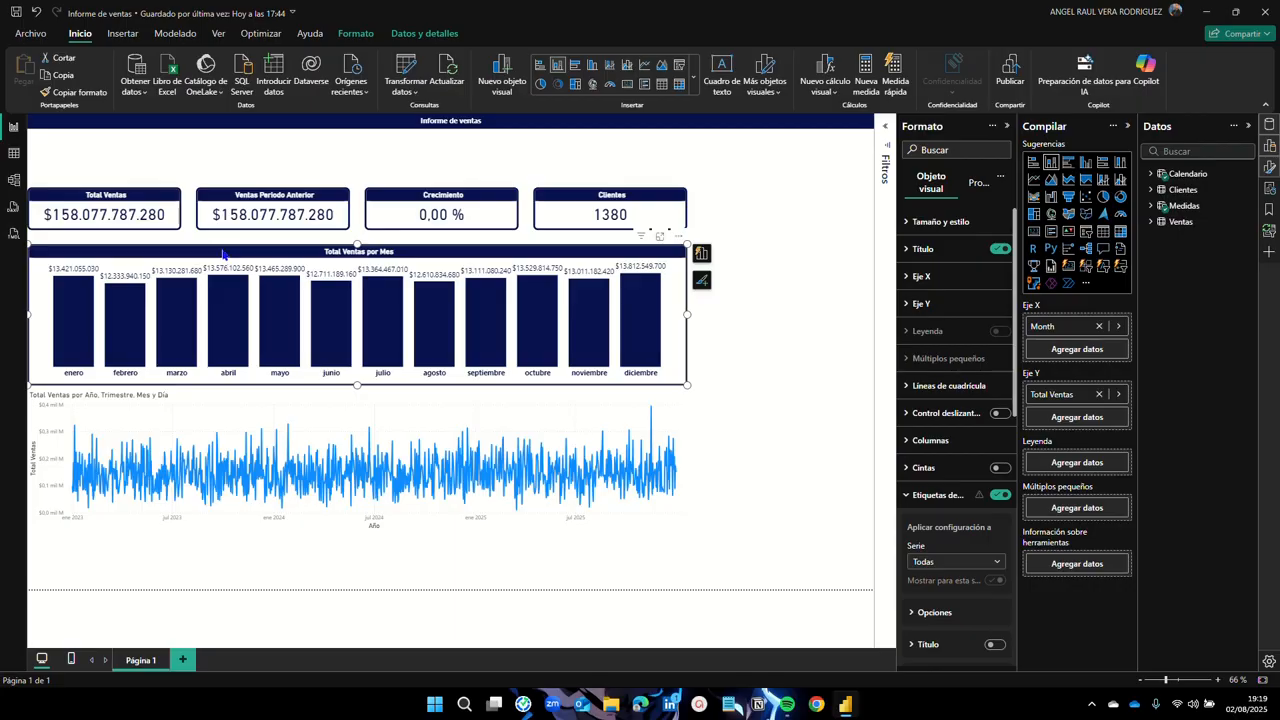
left_click(96, 98)
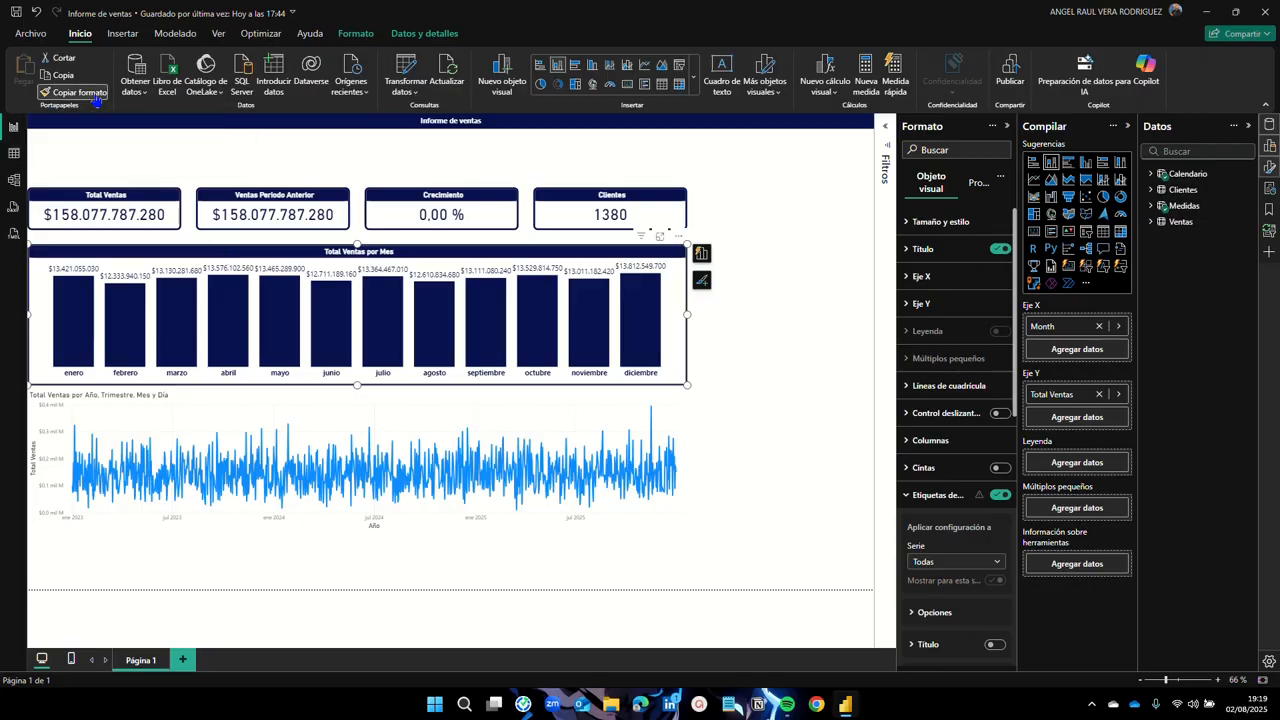
left_click(203, 401)
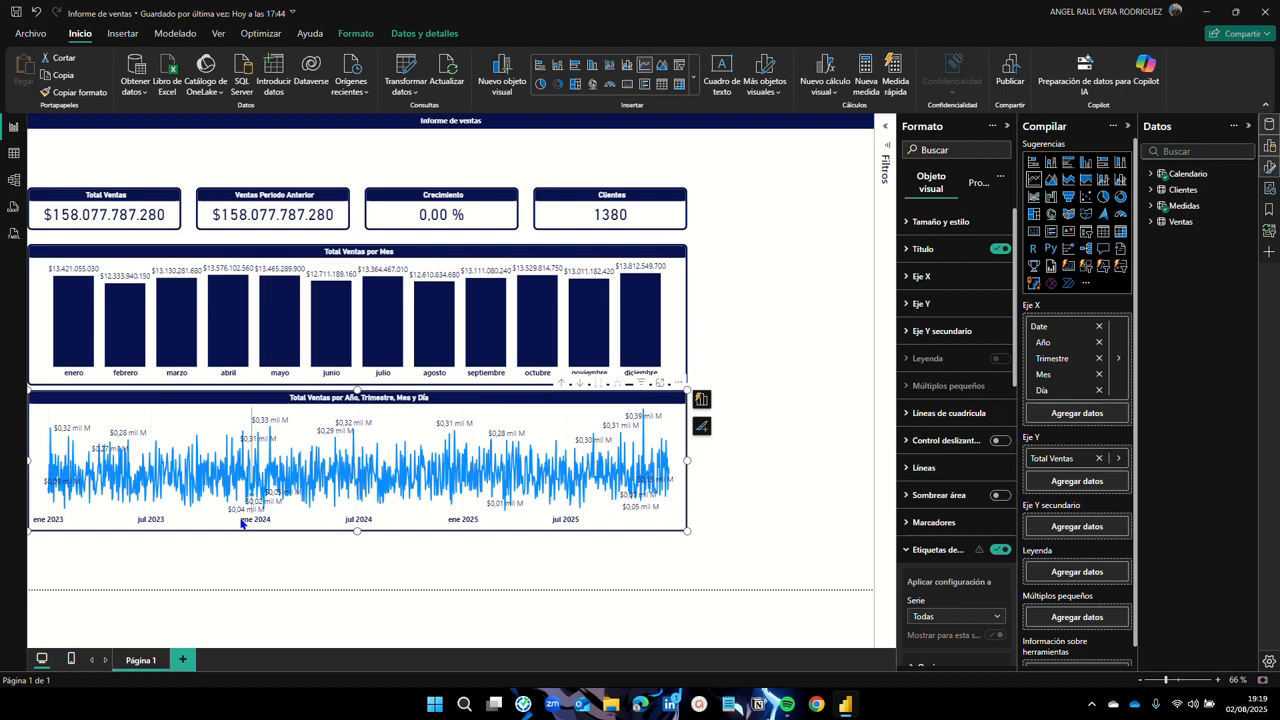
mouse_move(497, 505)
Step: Drill the sales line chart up through months and quarters to the yearly view
left_click(562, 386)
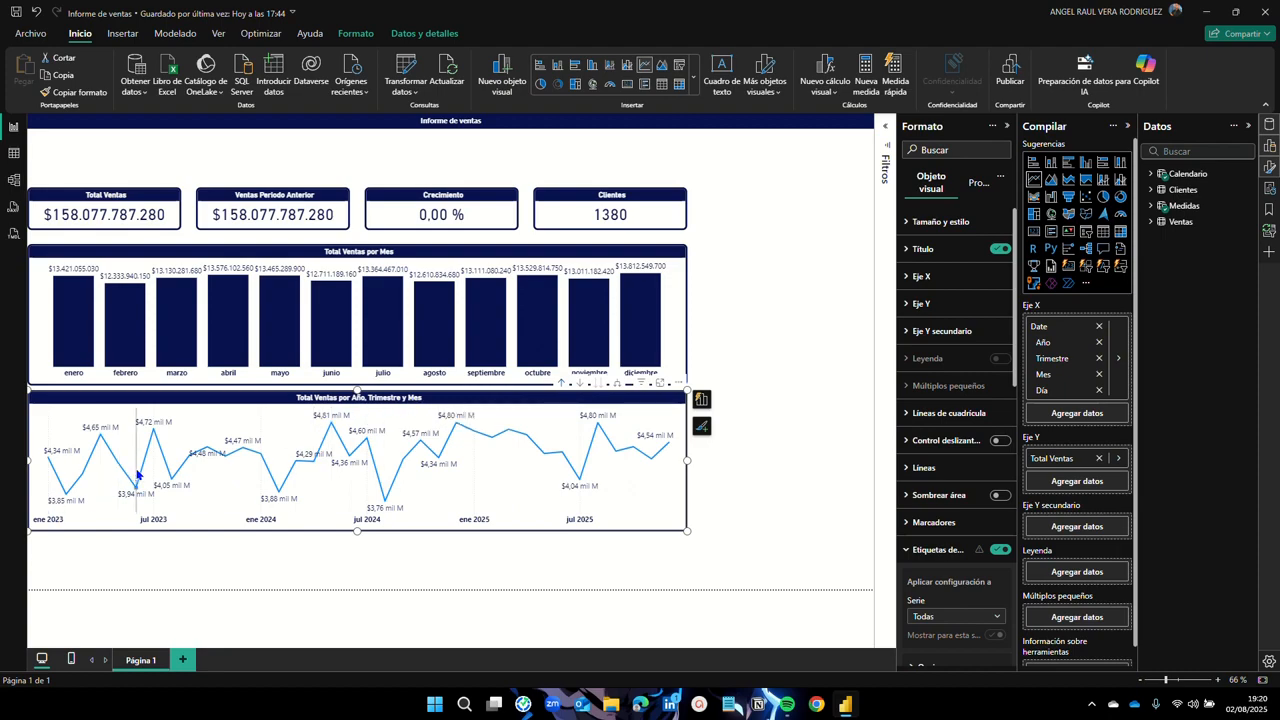
left_click(561, 384)
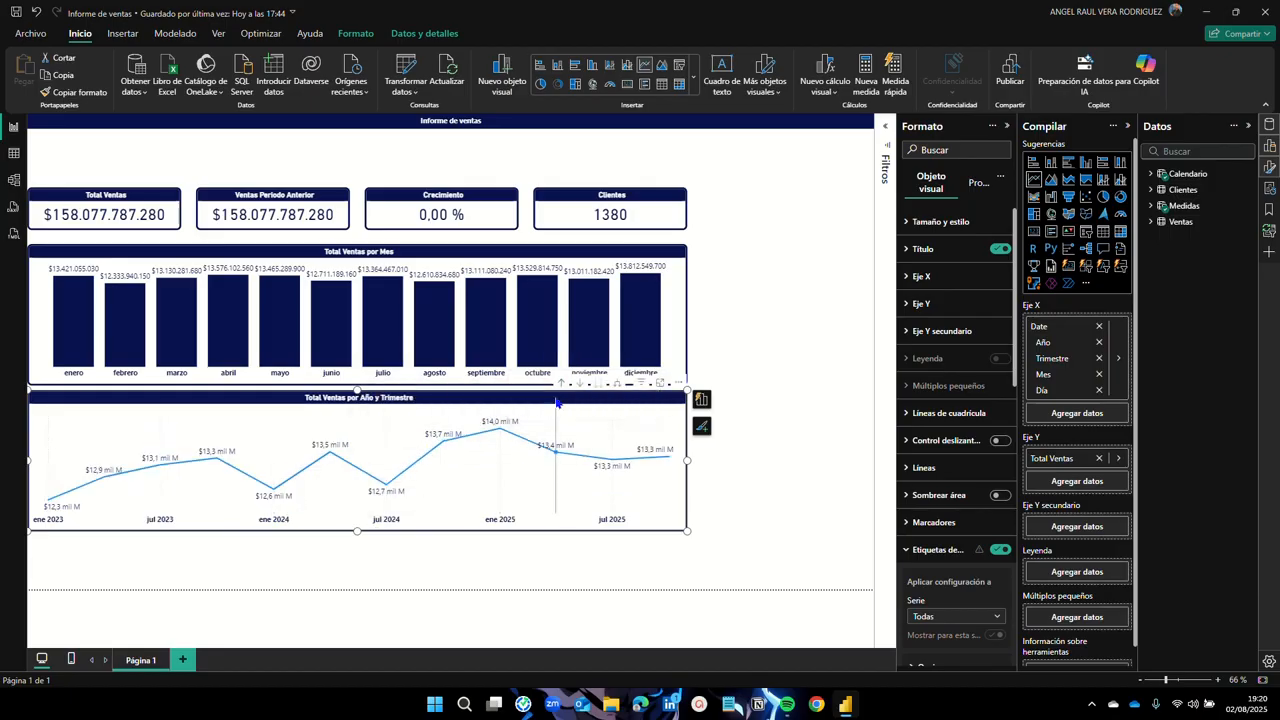
left_click(562, 386)
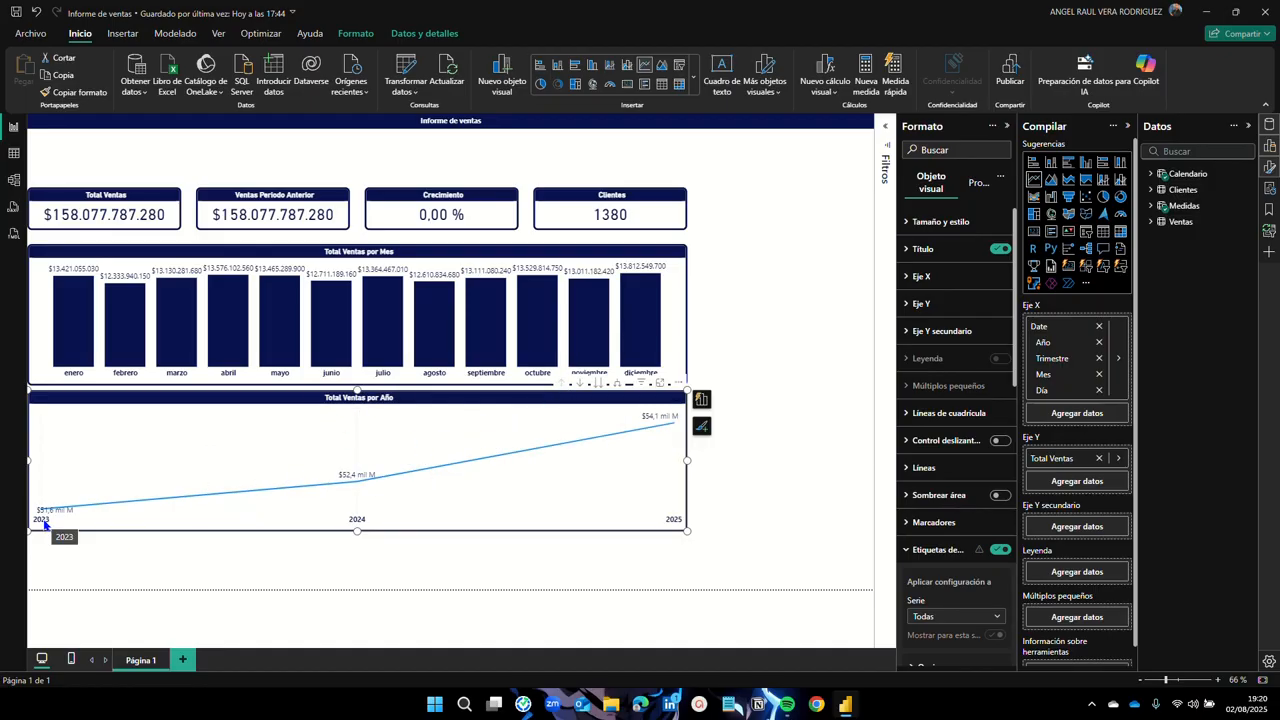
Step: With drill-down mode on, drill the line chart from years through quarters and months to days
mouse_move(41, 517)
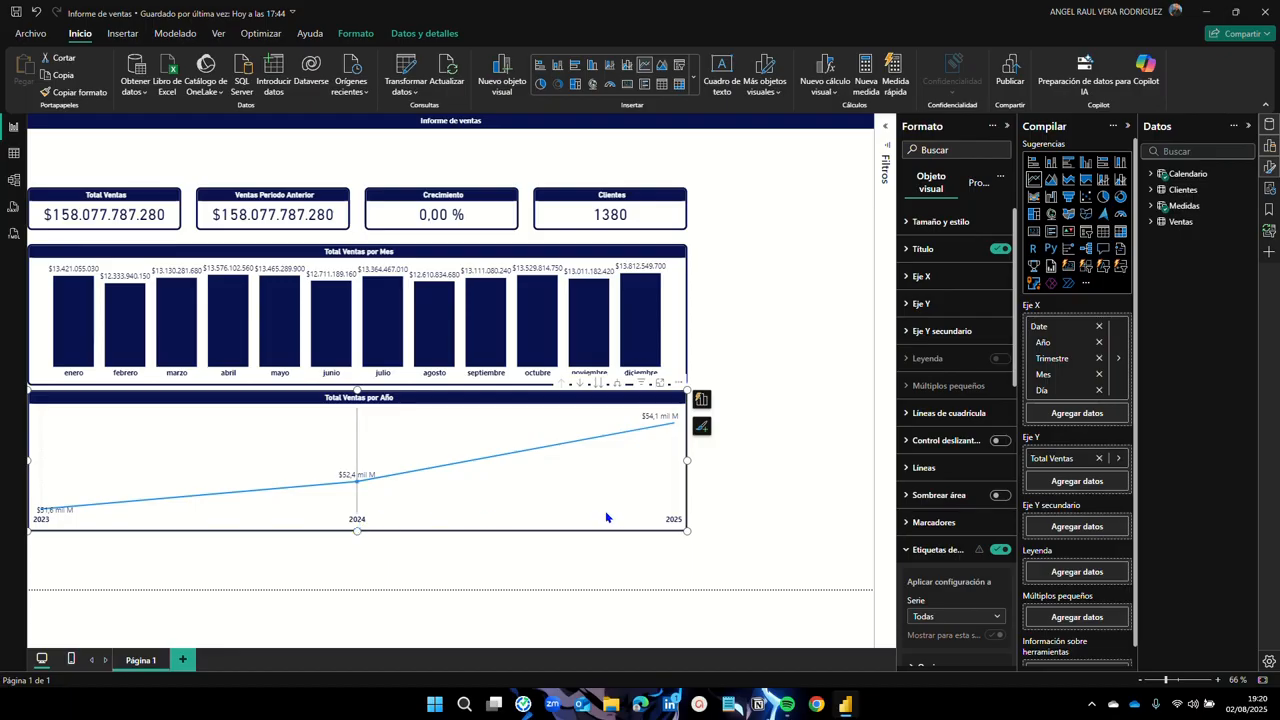
mouse_move(670, 517)
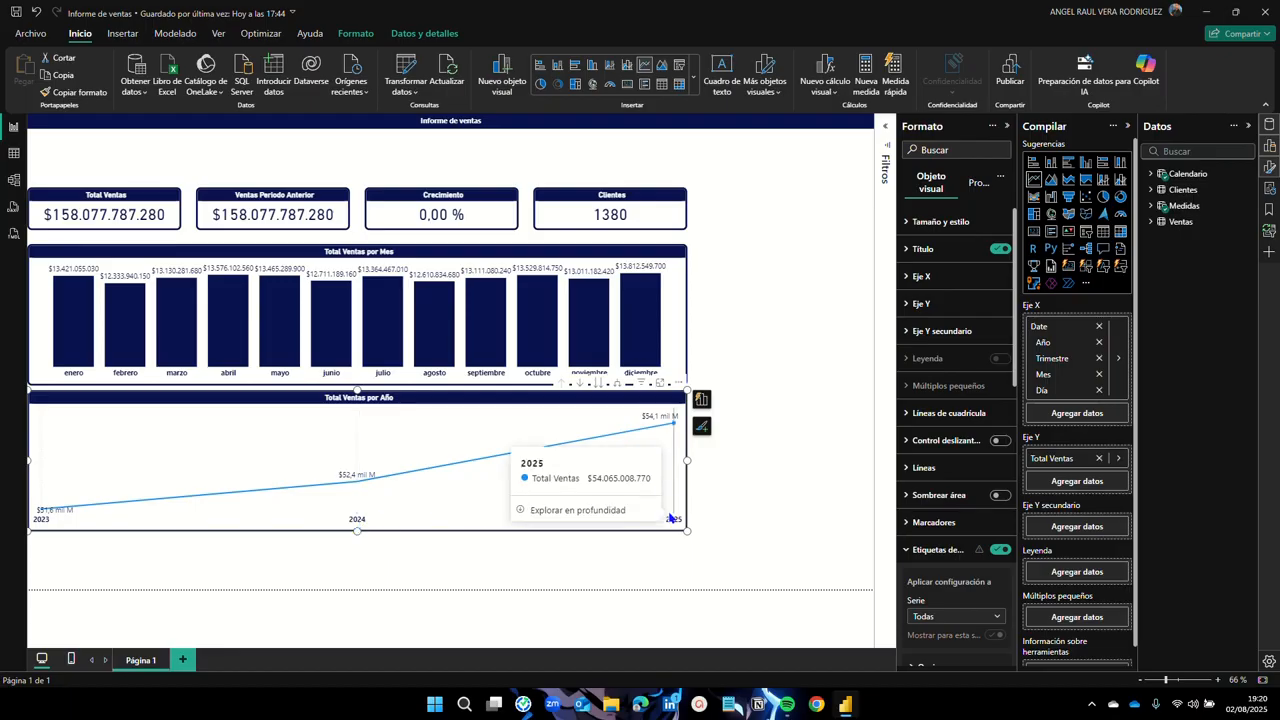
left_click(581, 384)
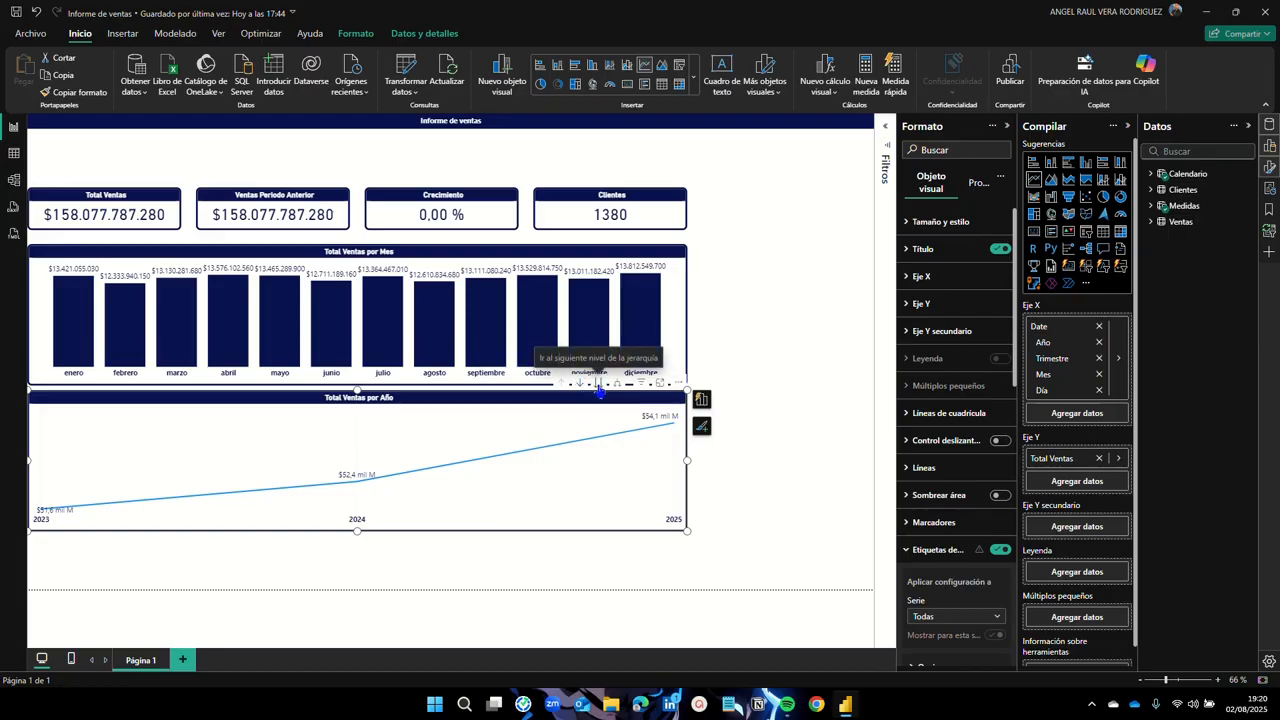
left_click(599, 387)
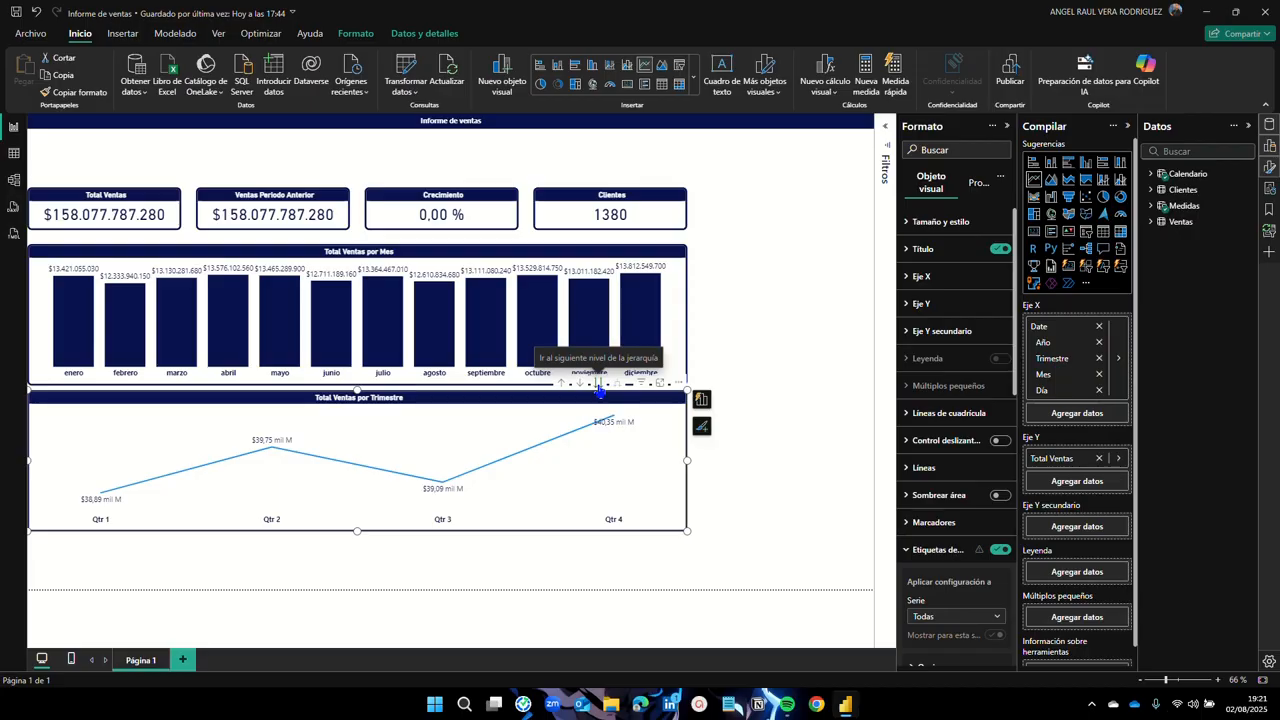
left_click(599, 387)
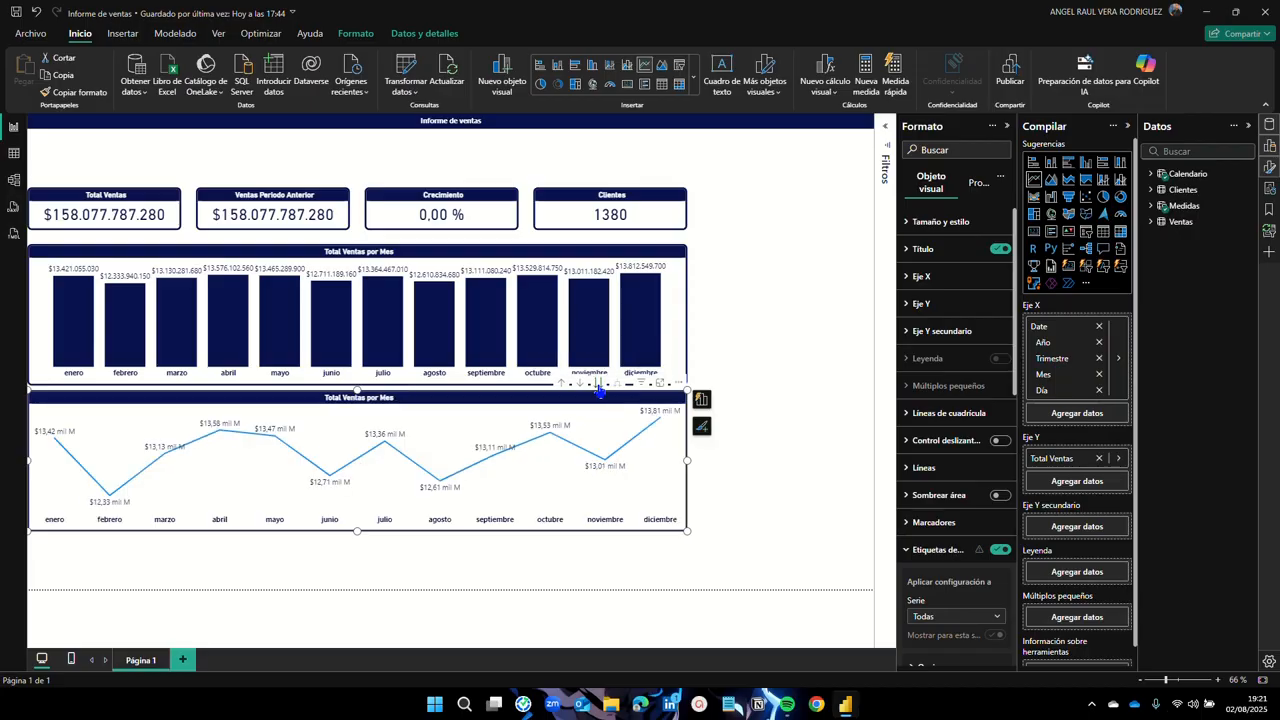
left_click(599, 388)
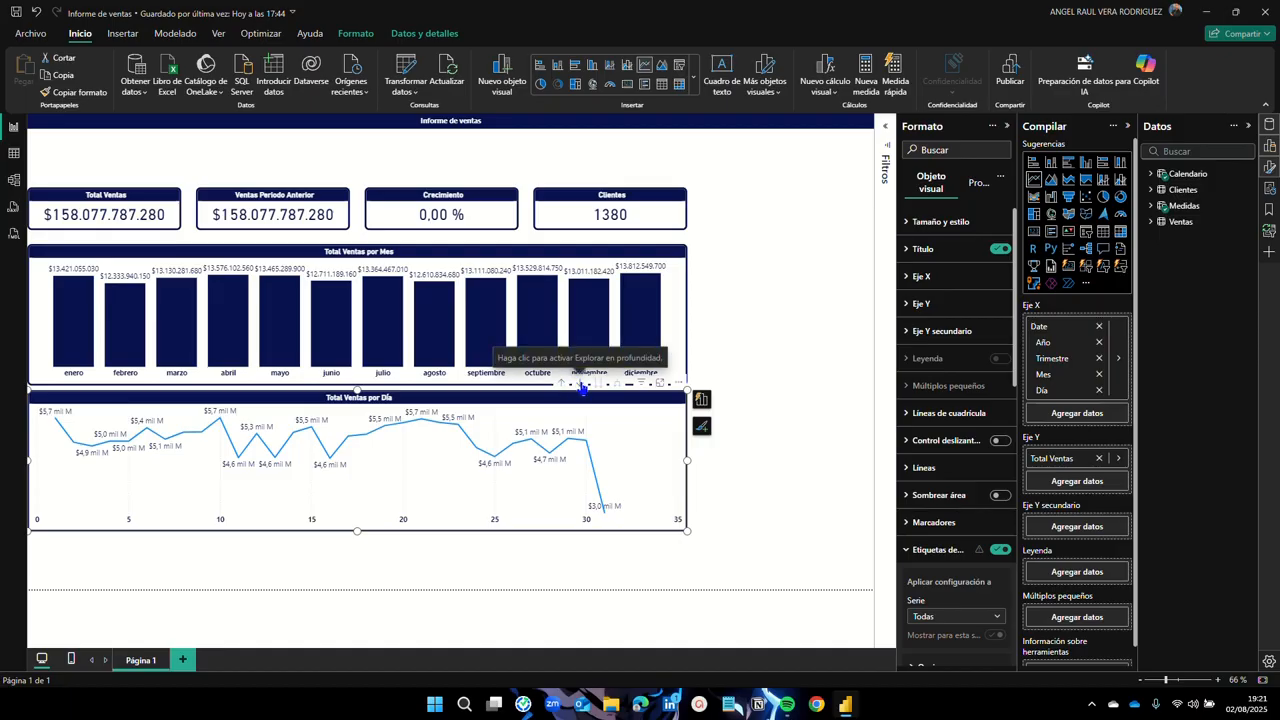
Step: Drill back up to years, then expand all levels down to Año, Trimestre, Mes y Día
left_click(581, 386)
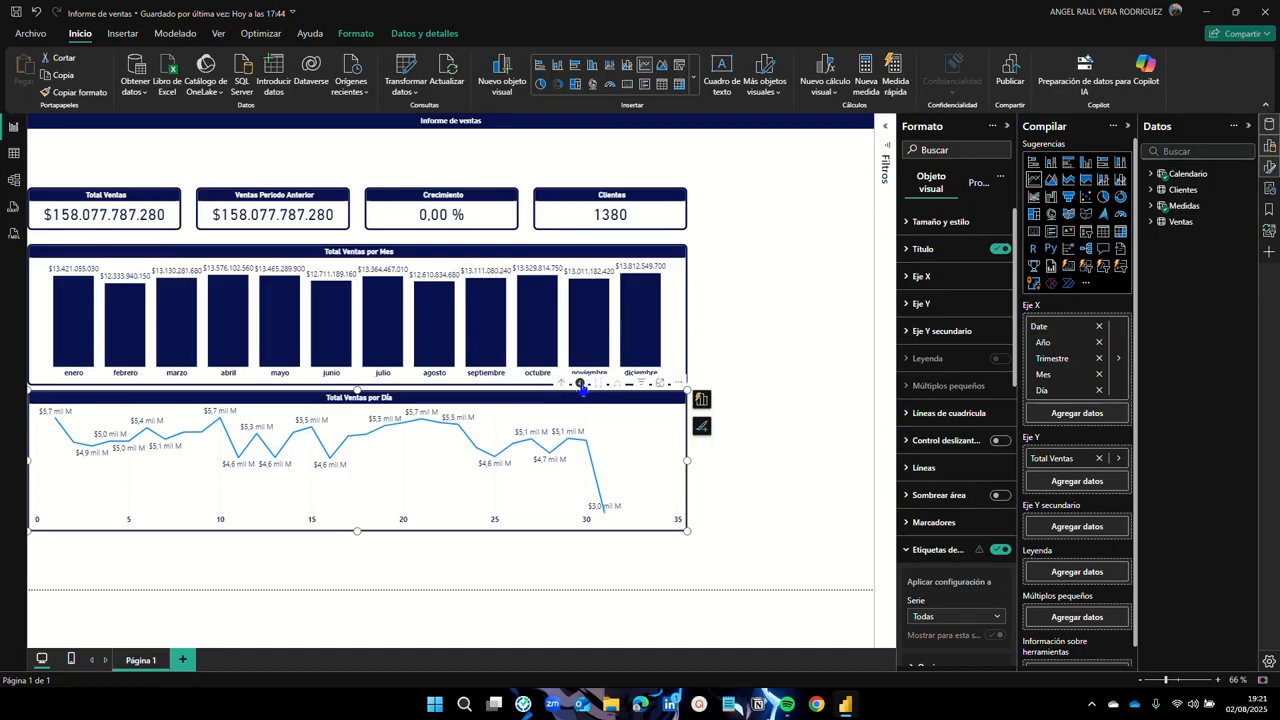
left_click(561, 386)
left_click(561, 386)
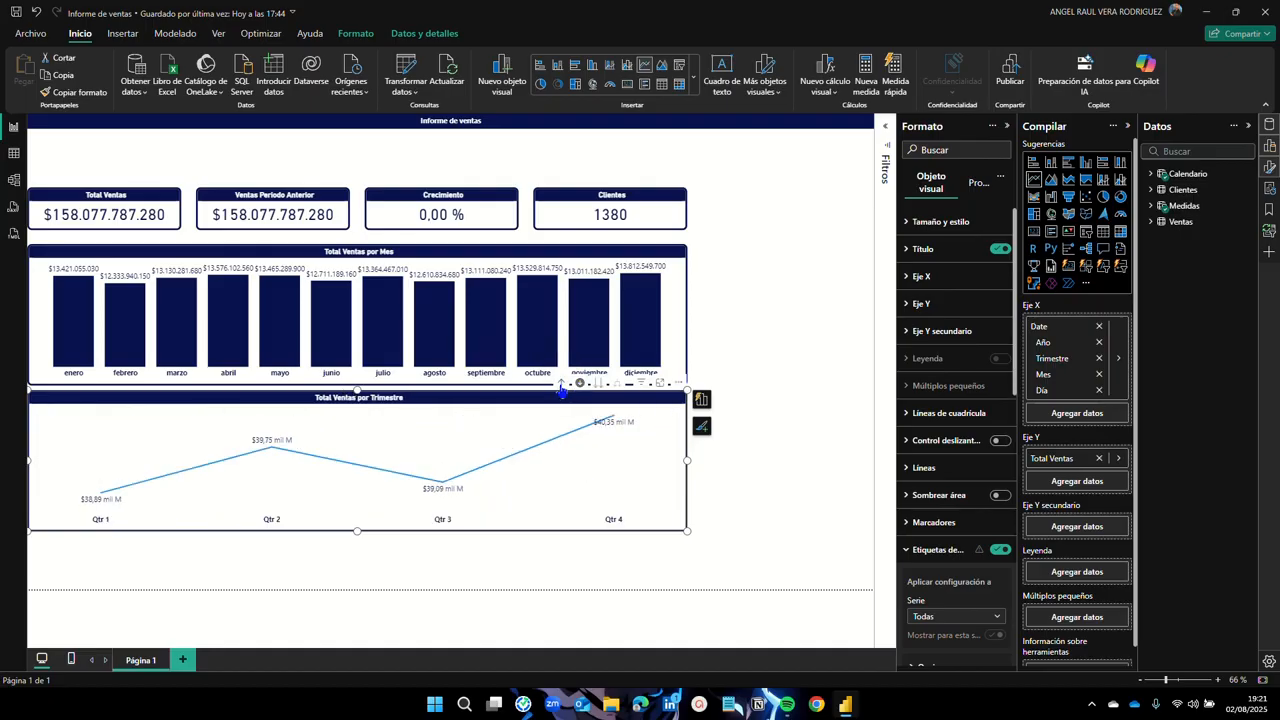
left_click(561, 387)
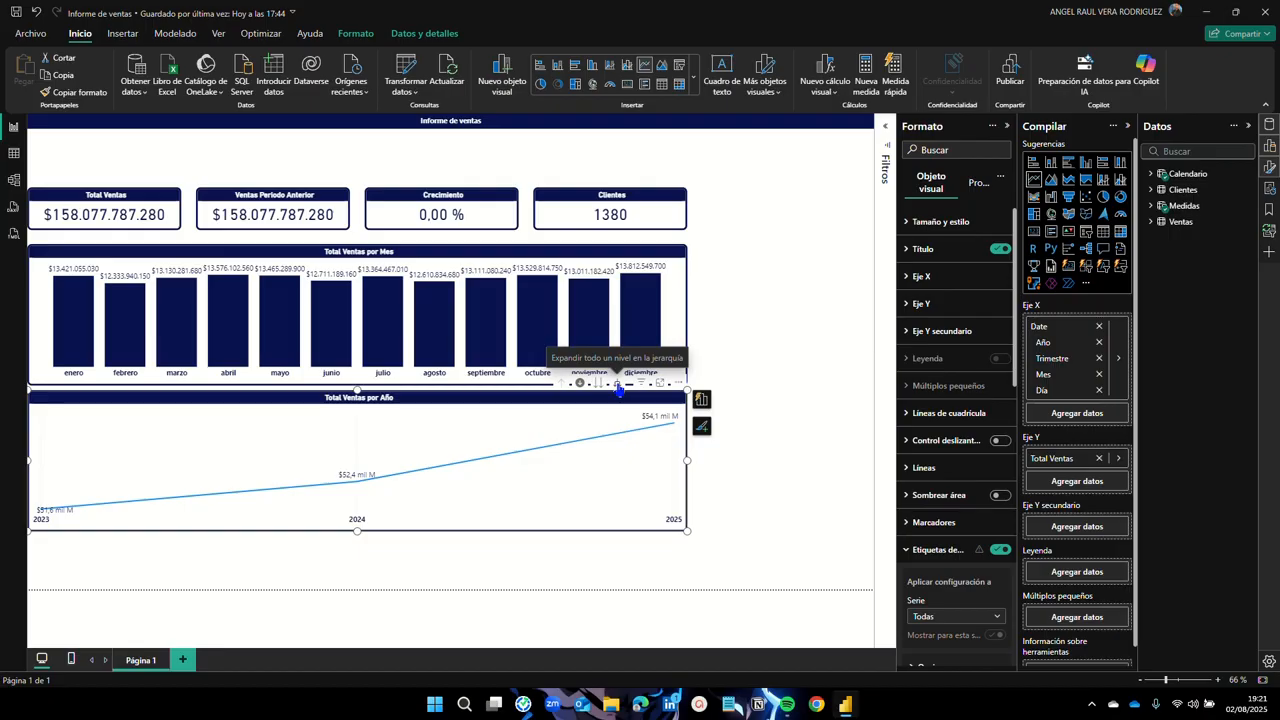
left_click(618, 385)
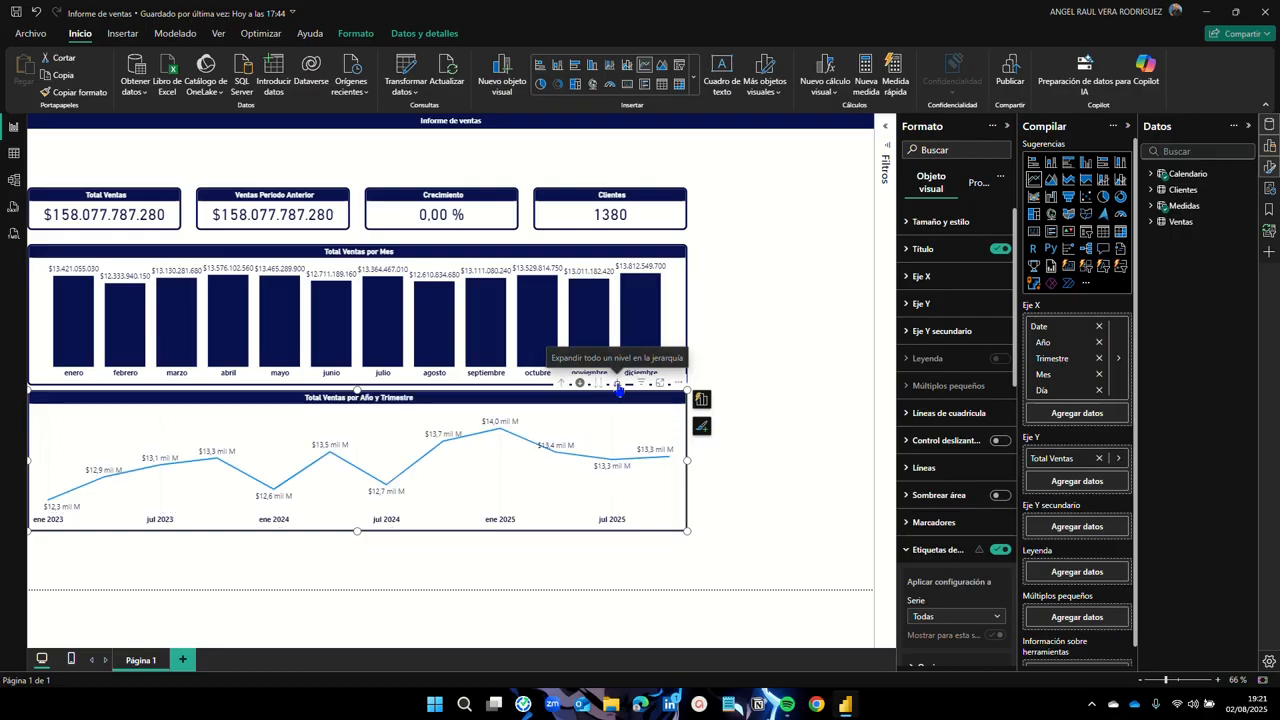
left_click(618, 385)
left_click(618, 385)
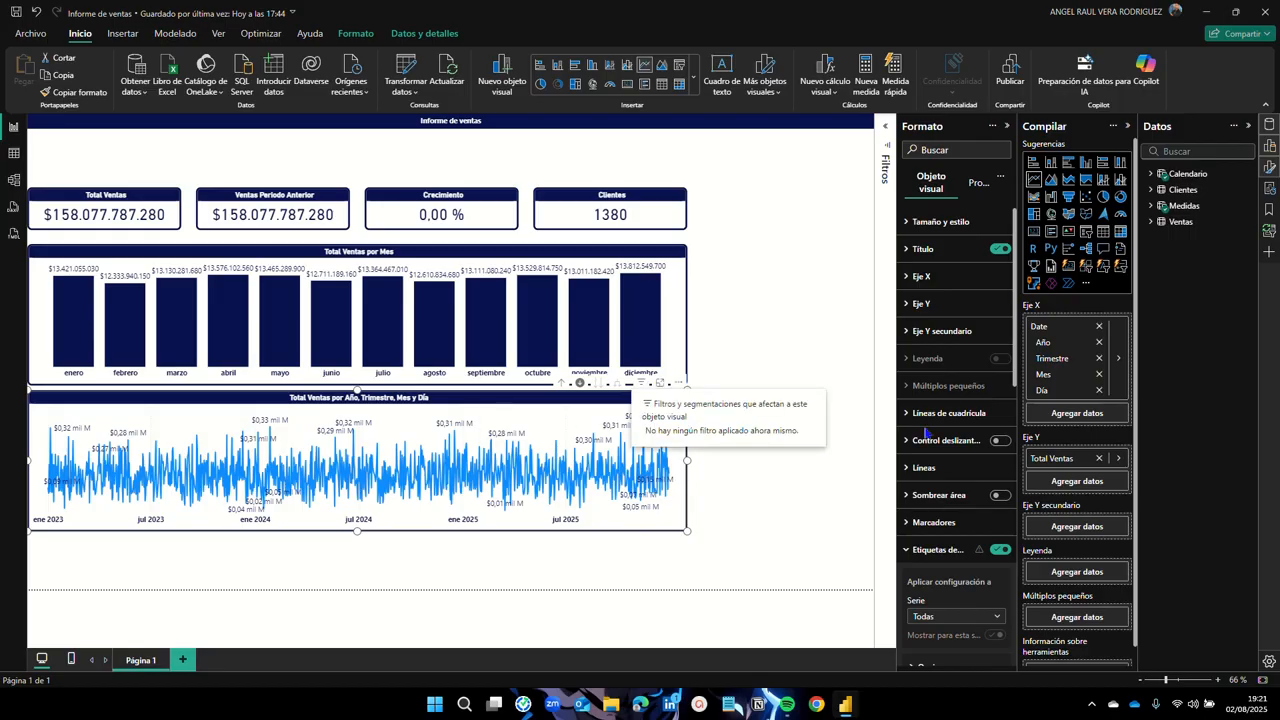
Step: Collapse Data labels and switch on the line chart's Zoom slider
scroll(976, 411, "down", 3)
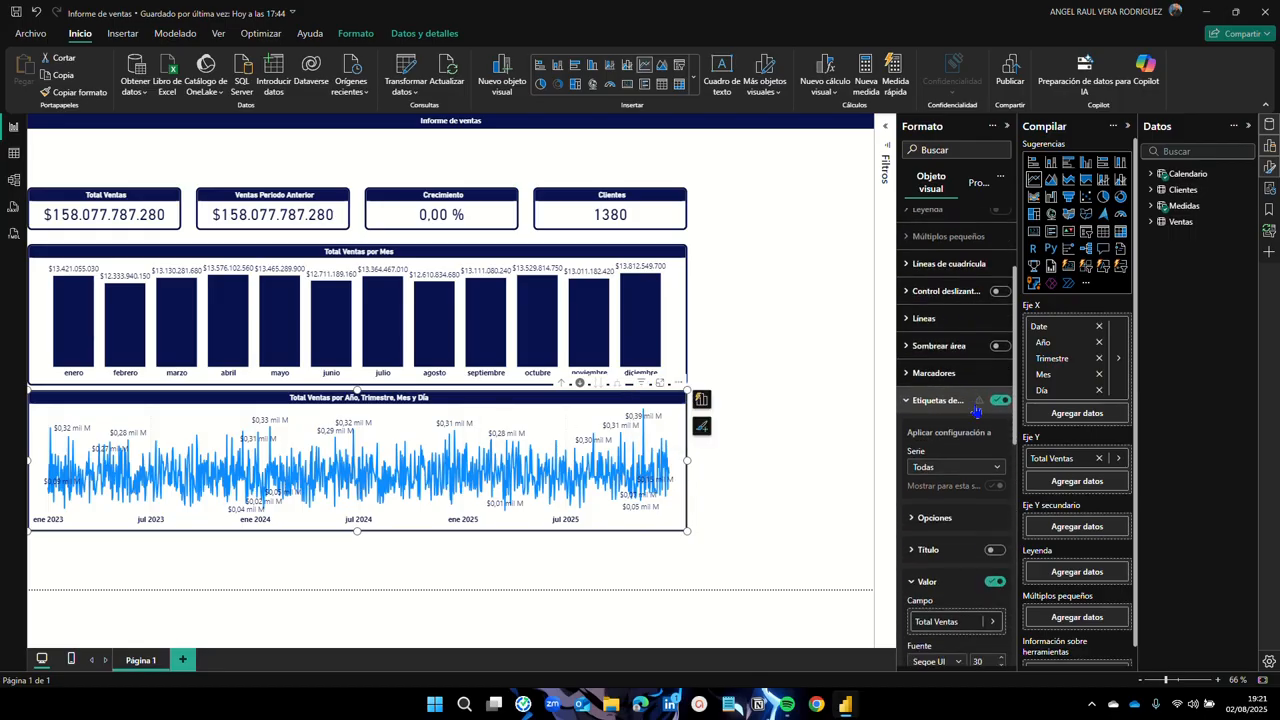
left_click(937, 399)
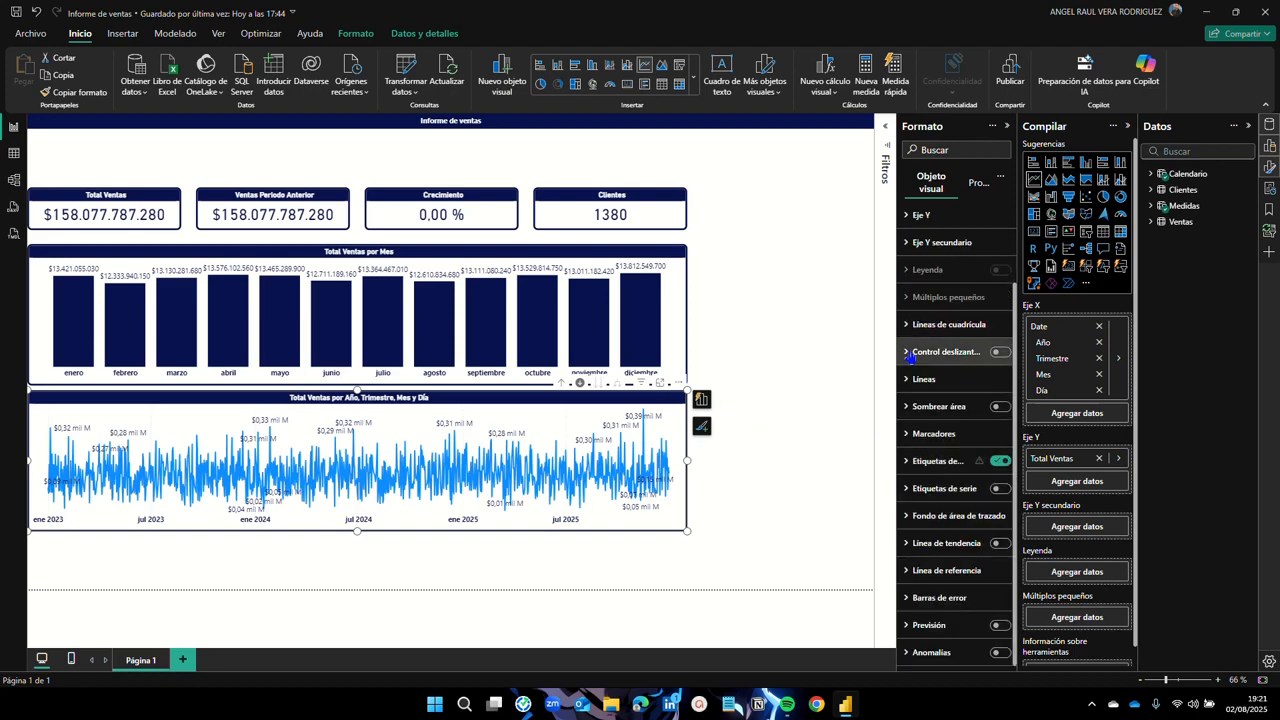
left_click(998, 352)
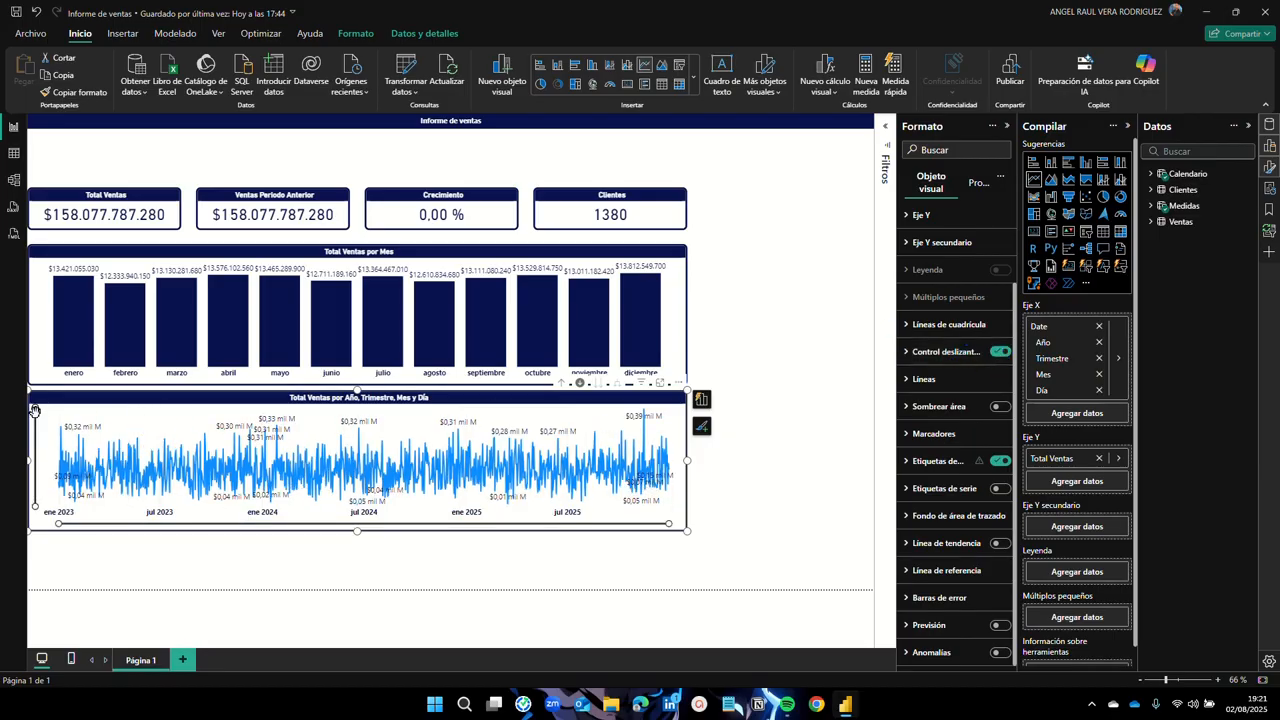
Step: Test the zoom handles, narrowing dates to Jan 2023–Jul 2024, then restore the range to Jul 2025
mouse_move(35, 409)
left_mouse_down()
mouse_move(36, 495)
mouse_move(36, 407)
left_mouse_up()
left_click_drag(669, 526, 565, 532)
mouse_move(668, 528)
left_mouse_down()
mouse_move(152, 538)
mouse_move(670, 528)
left_mouse_up()
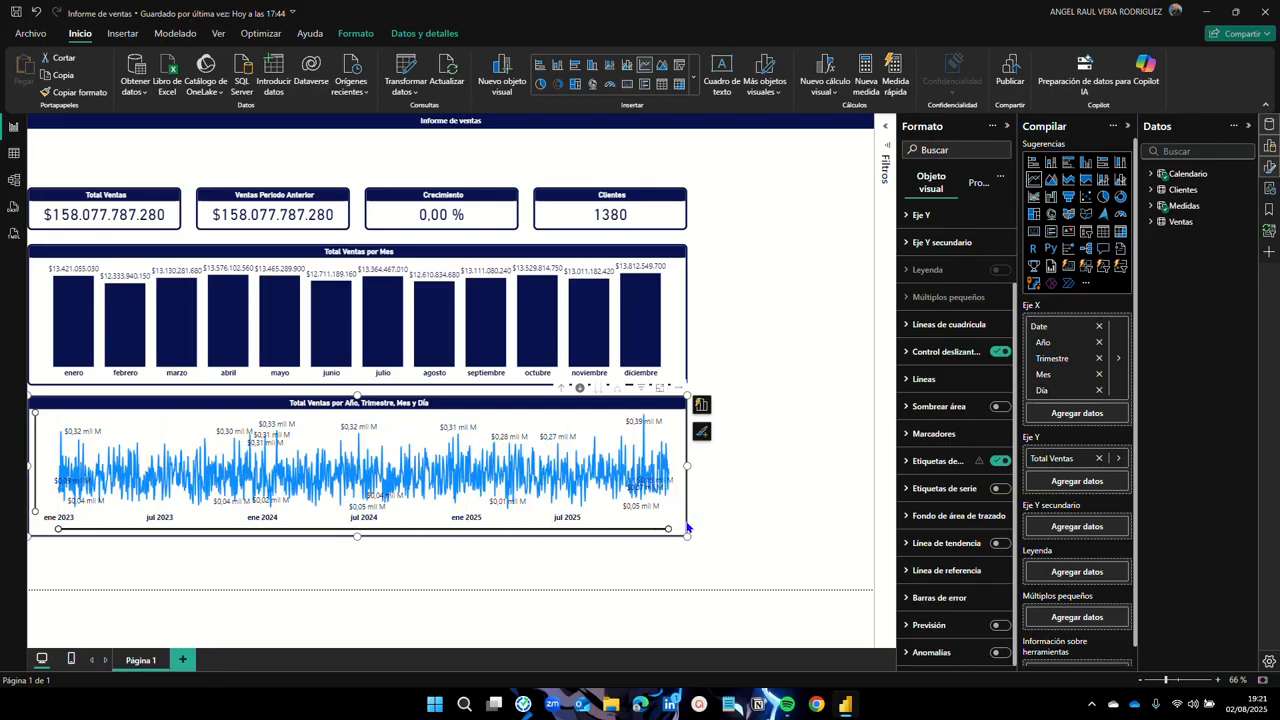
left_click(767, 484)
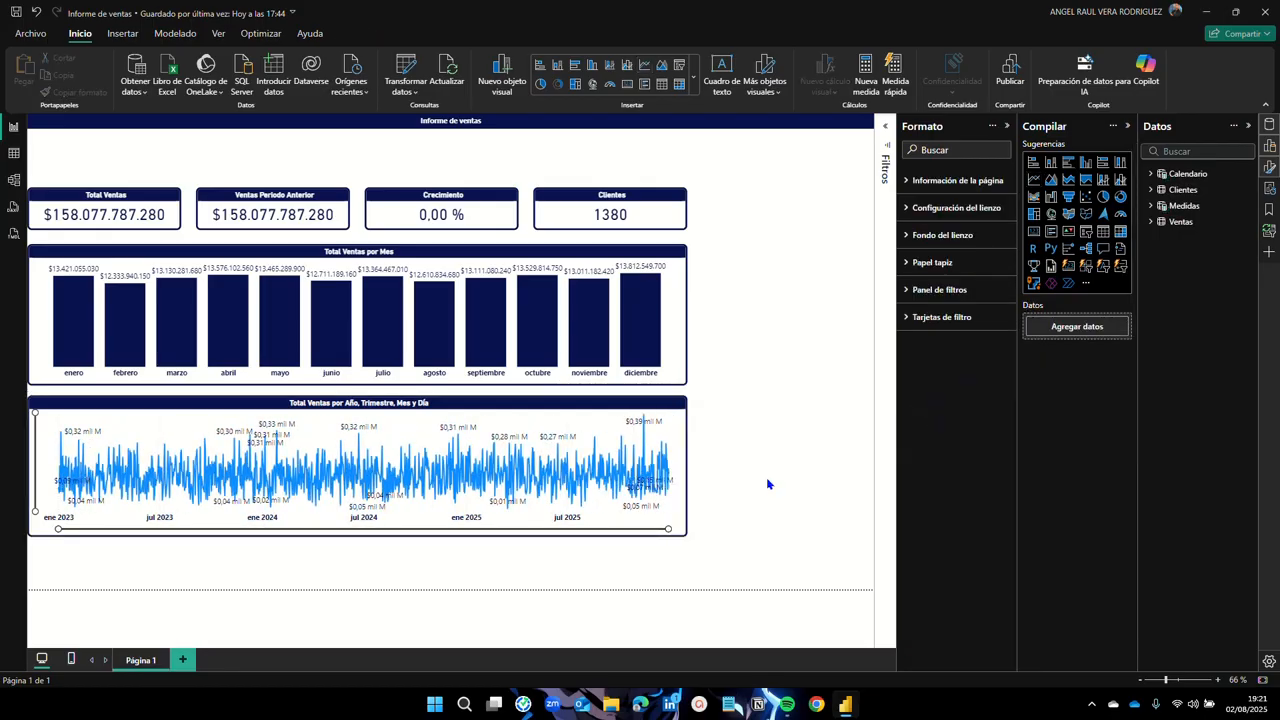
Step: Select the sales-by-date line chart on the report canvas
left_click(453, 405)
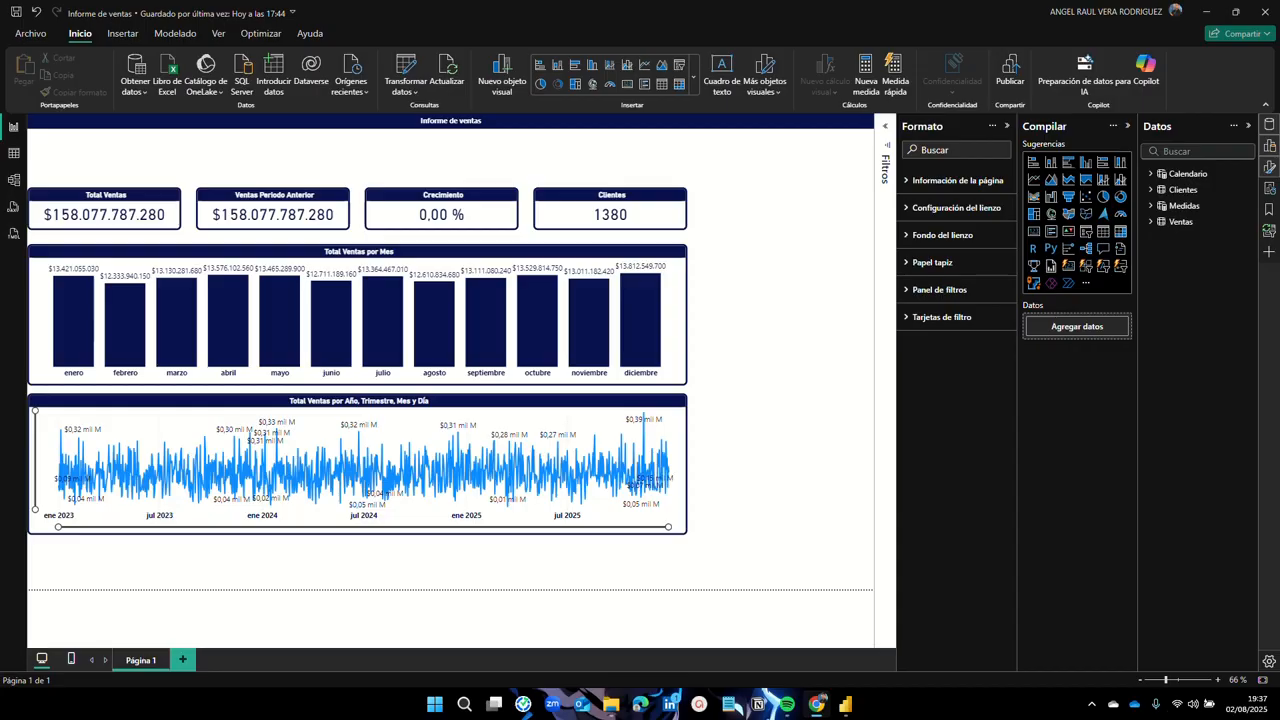
Step: Insert a map visual, then move and resize it beside the monthly sales chart
left_click(1051, 214)
left_click_drag(779, 227, 794, 389)
left_click_drag(688, 312, 698, 321)
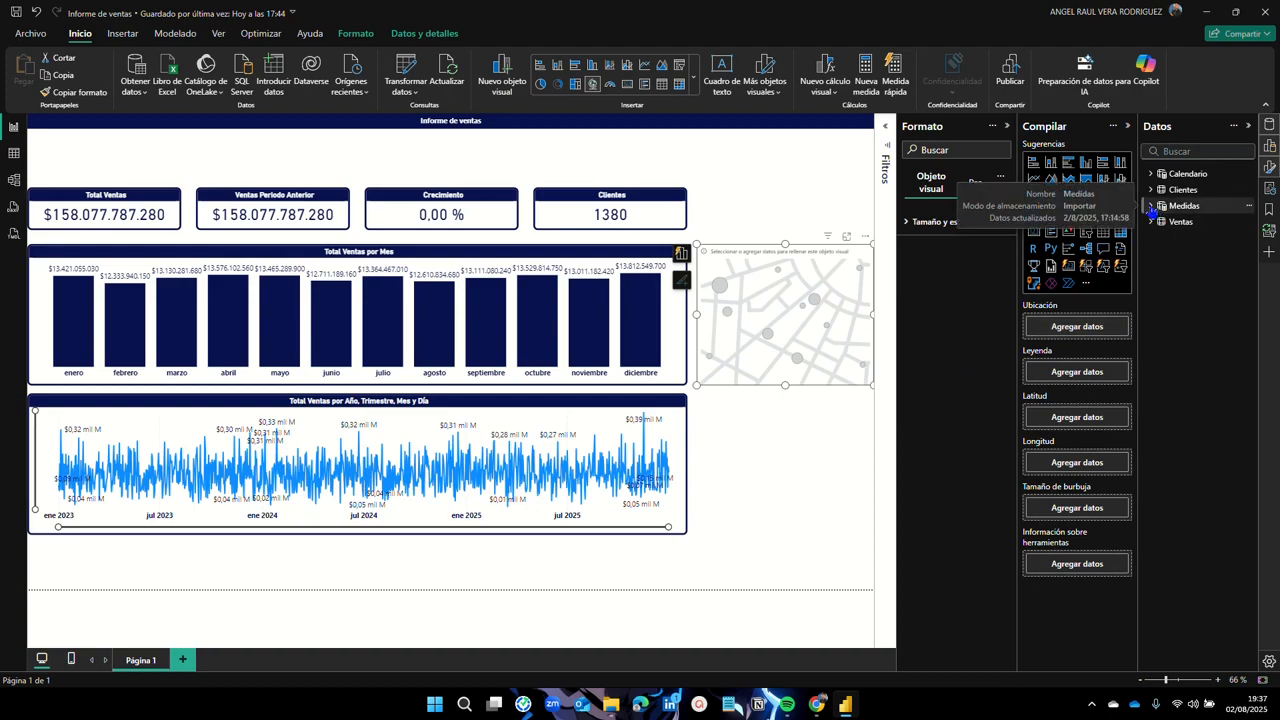
Step: Browse the Medidas table, collapse it, and expand the Ventas table's fields
left_click(1151, 207)
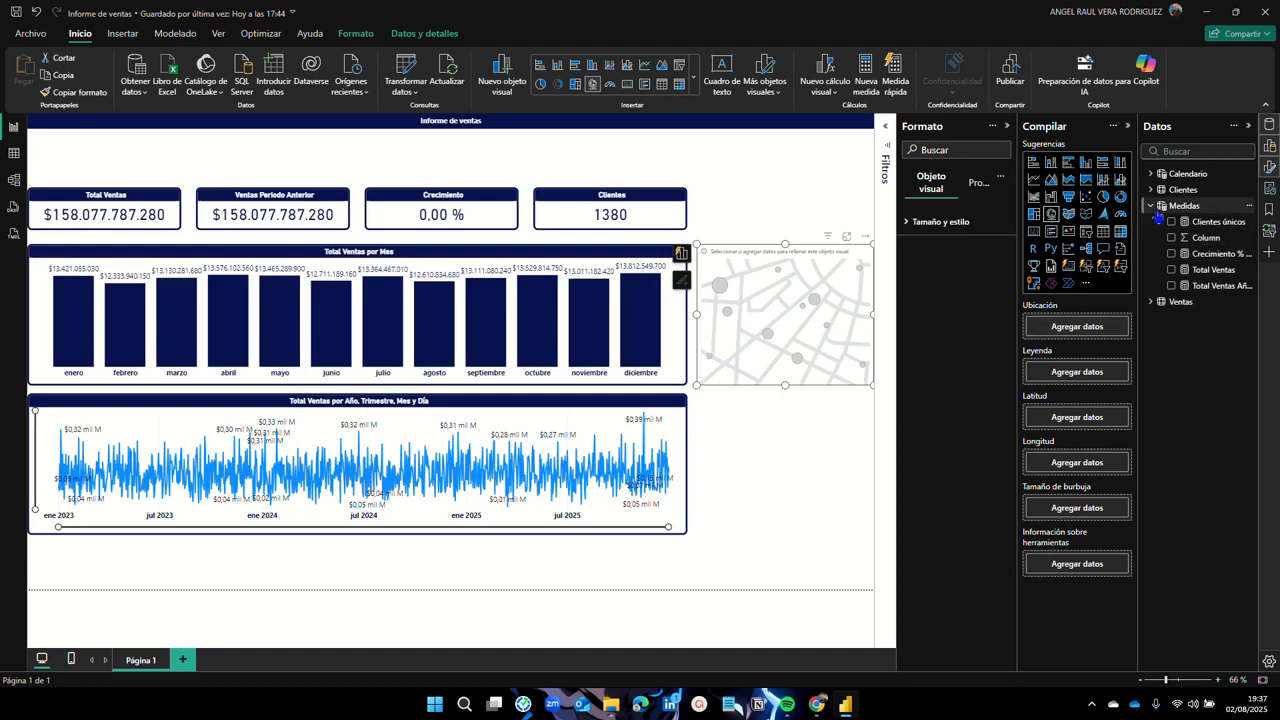
left_click(1151, 207)
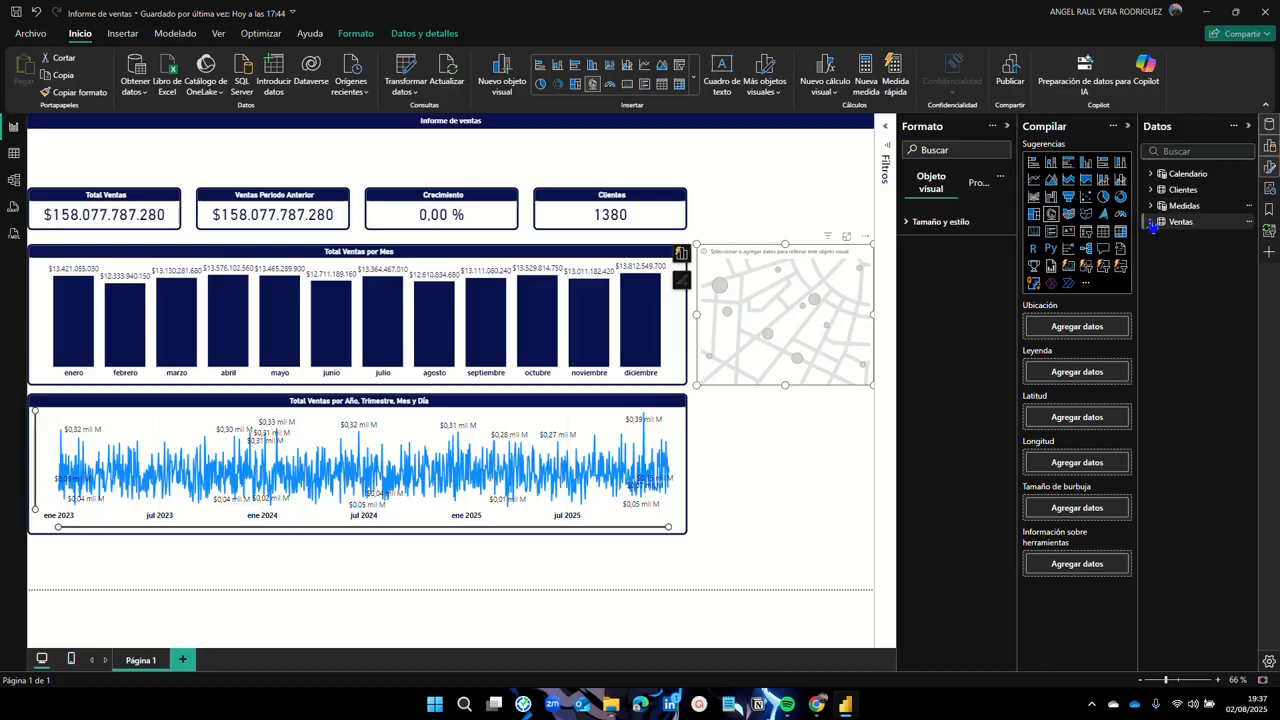
left_click(1152, 224)
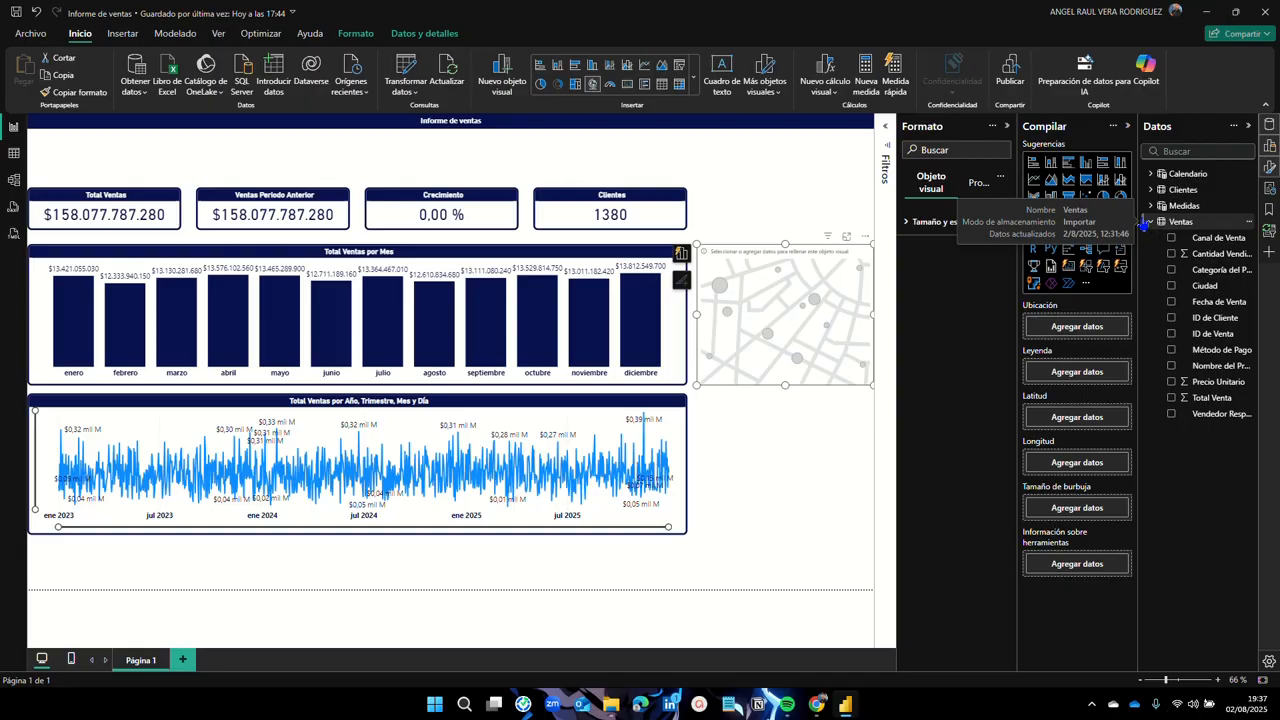
Step: Add Ciudad as the map's location, zoom into Colombia, and collapse the Ventas table
left_click(1172, 286)
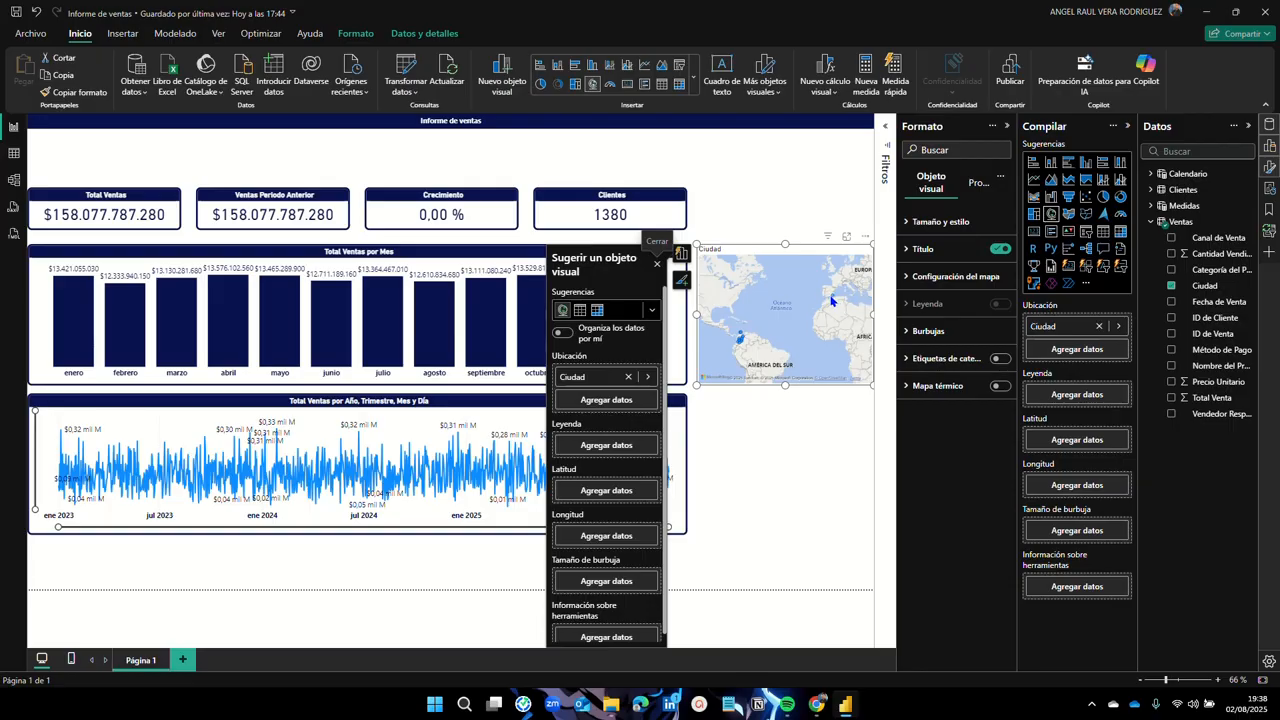
mouse_move(832, 300)
scroll(746, 343, "up", 3)
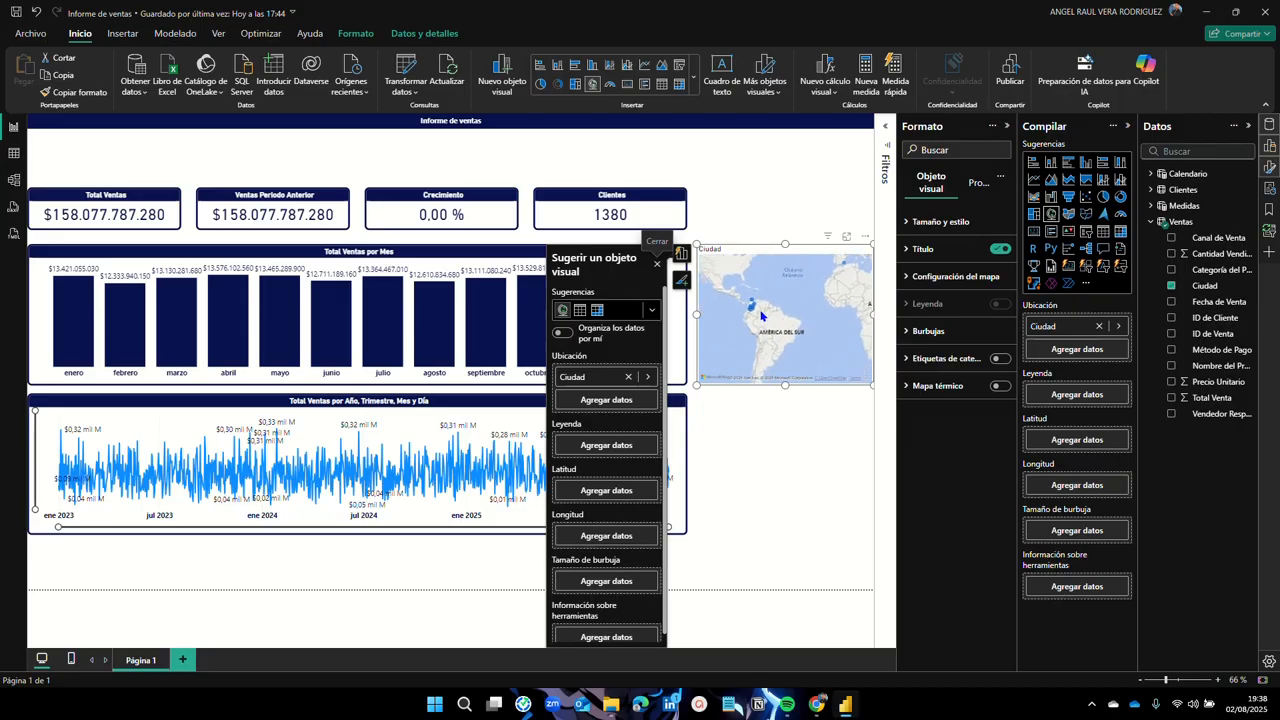
scroll(748, 318, "up", 2)
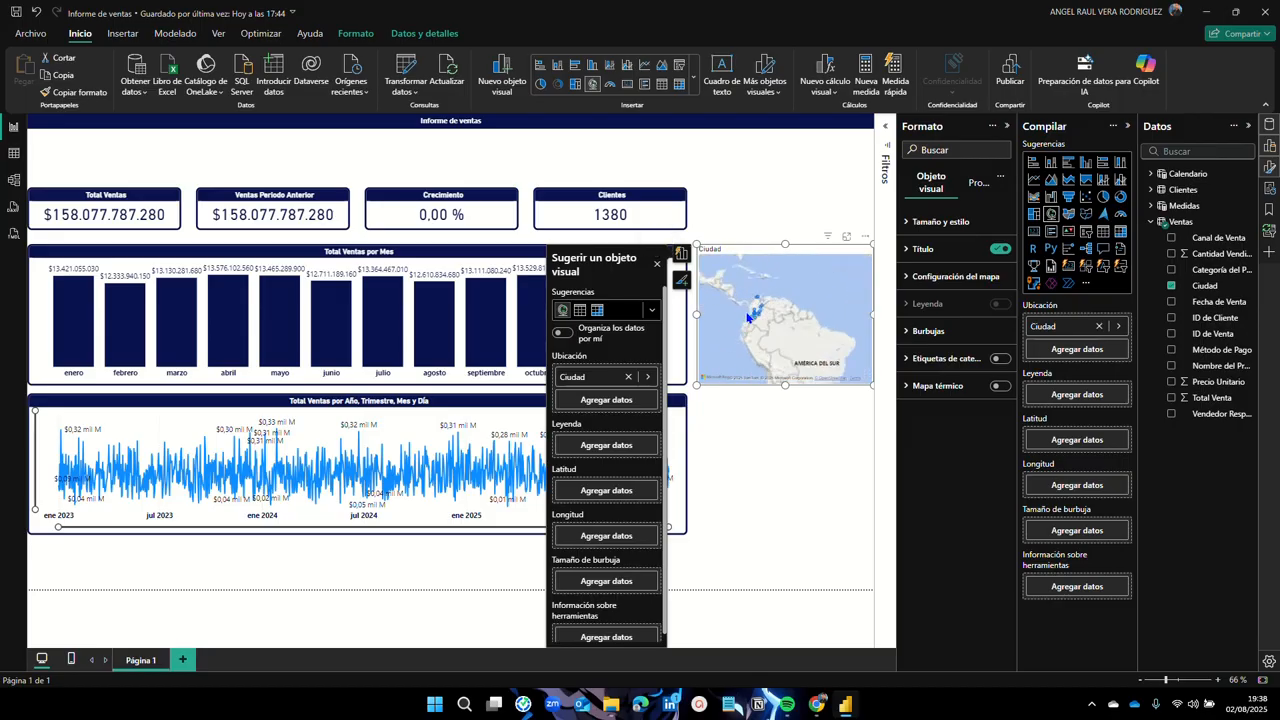
scroll(748, 318, "up", 4)
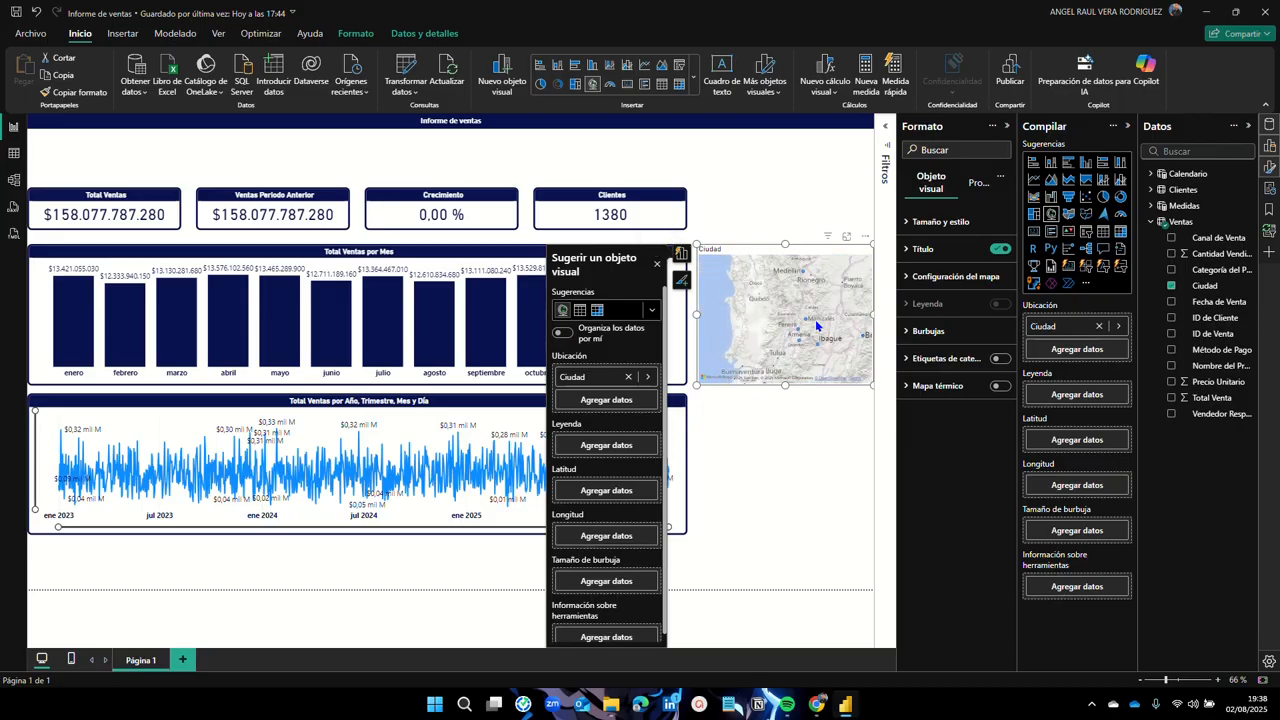
scroll(816, 325, "down", 2)
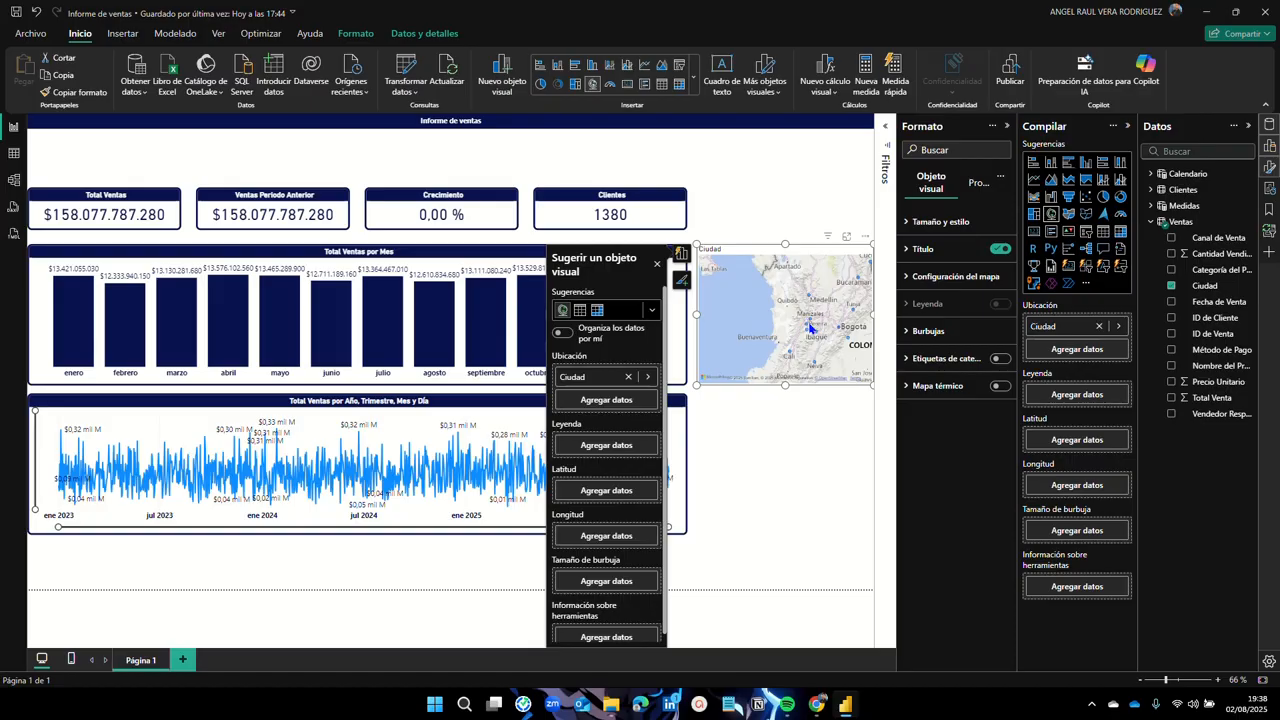
left_click(1150, 221)
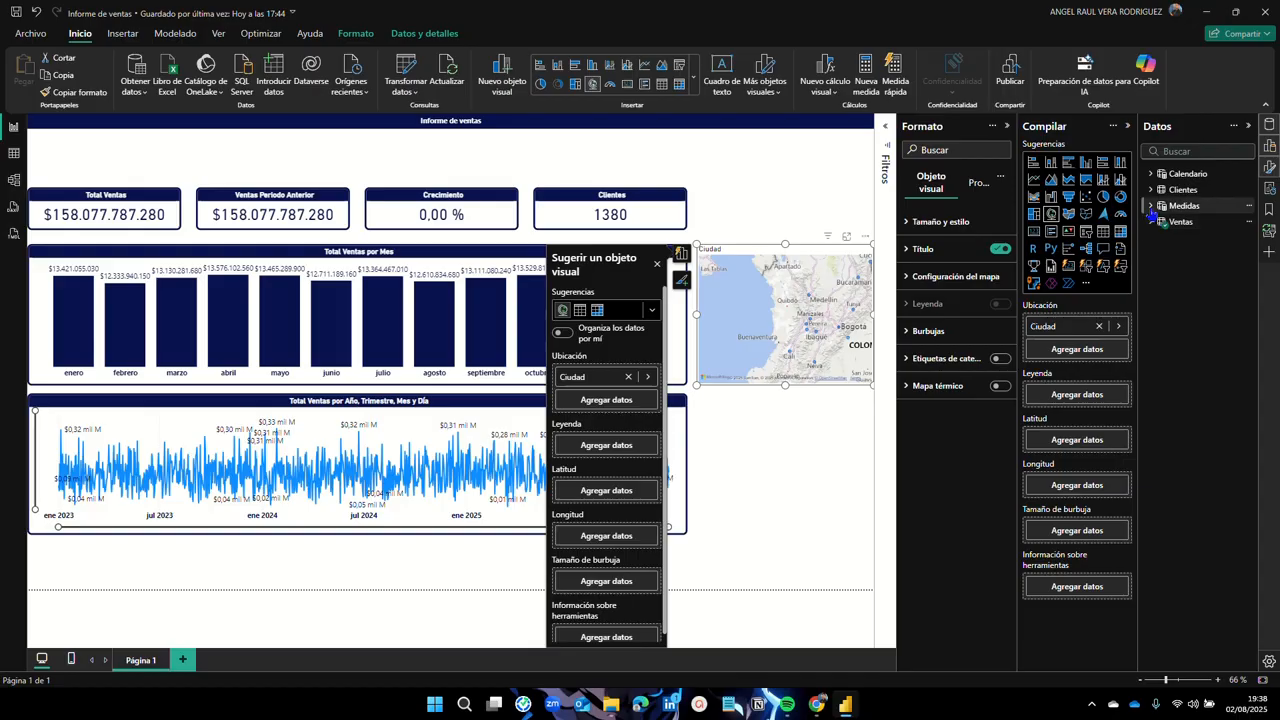
Step: Size the map bubbles by the Total Ventas measure from Medidas
left_click(1151, 207)
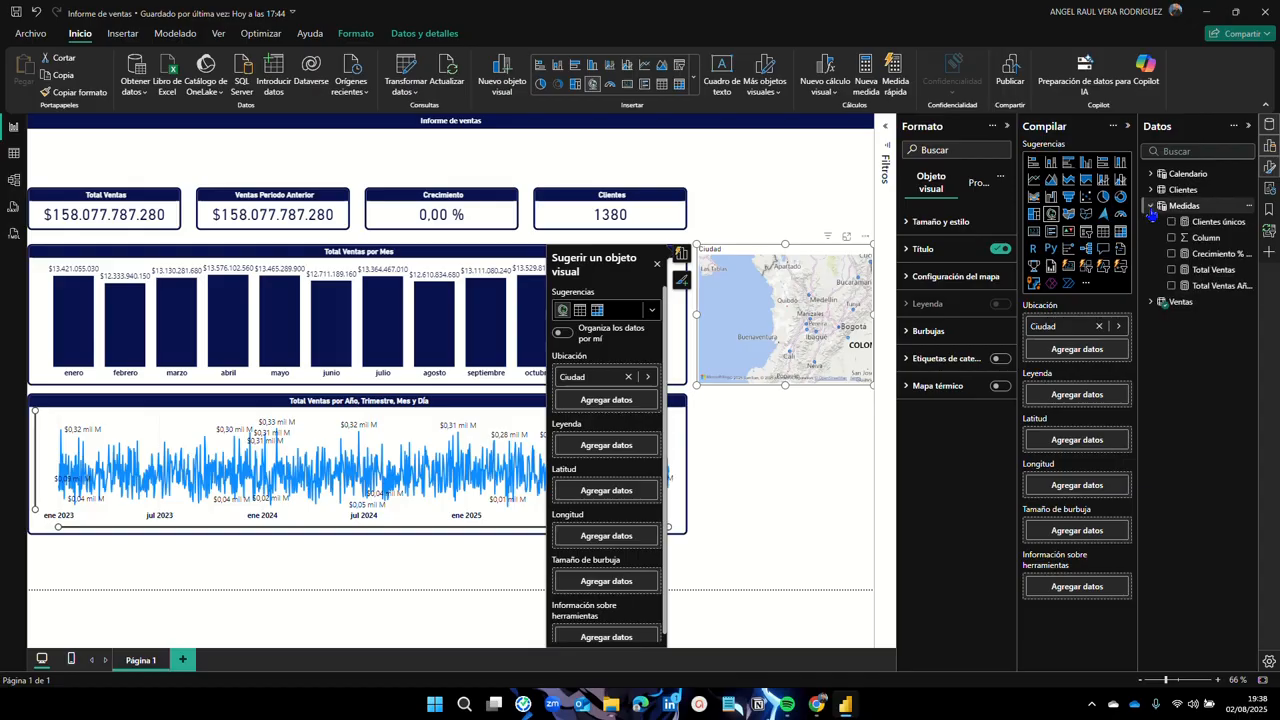
left_click(1171, 269)
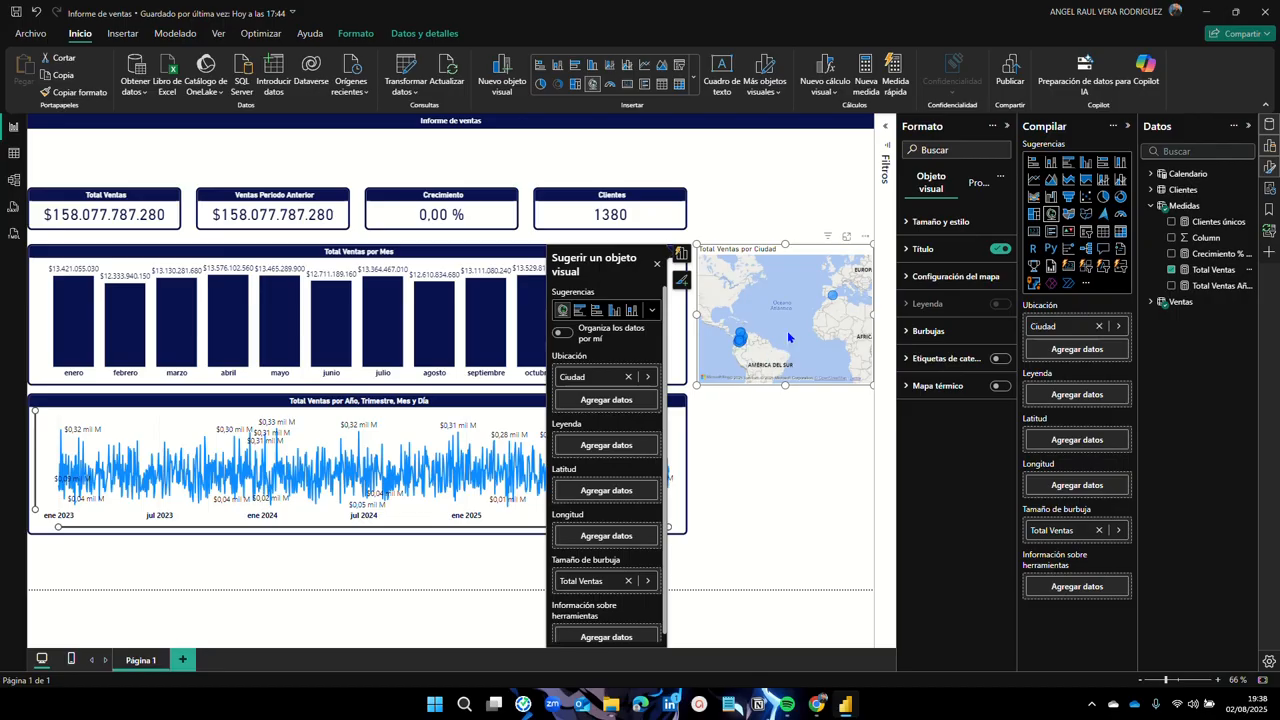
scroll(783, 342, "up", 5)
Step: Pan around Colombia, reading city sales tooltips and bubbles near Medellín
left_click_drag(810, 312, 750, 284)
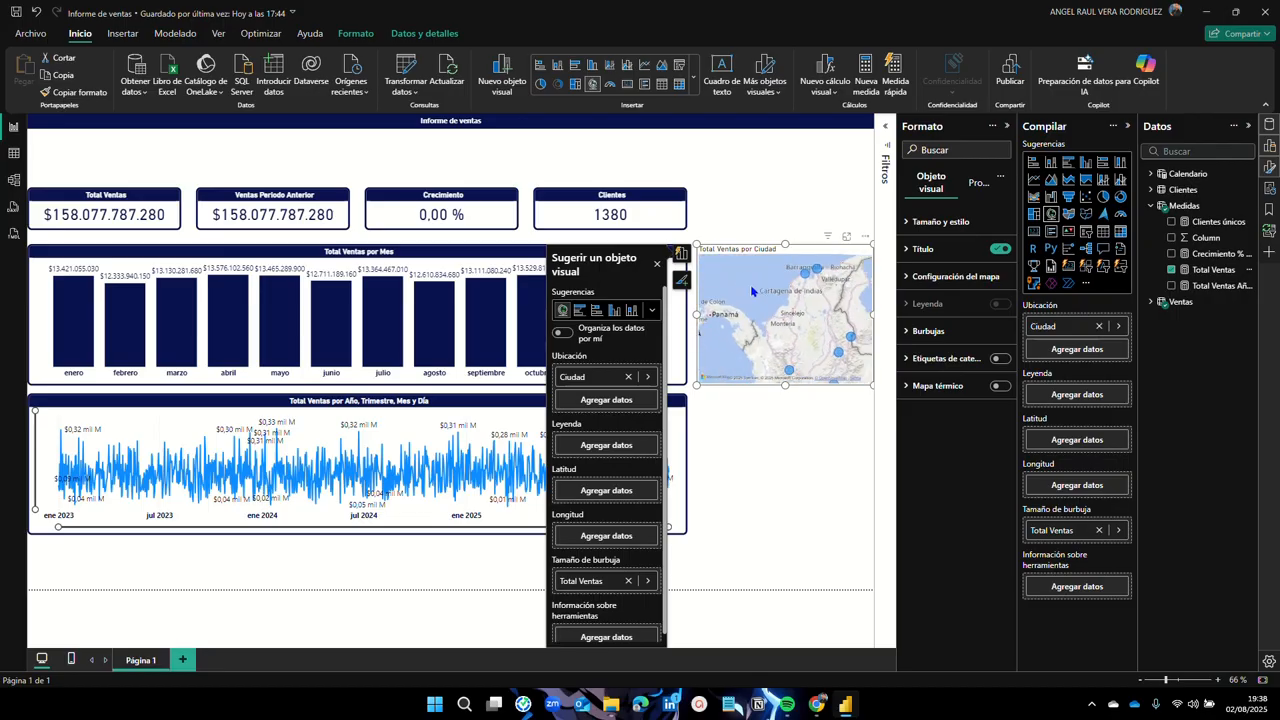
scroll(761, 310, "up", 1)
scroll(803, 312, "down", 1)
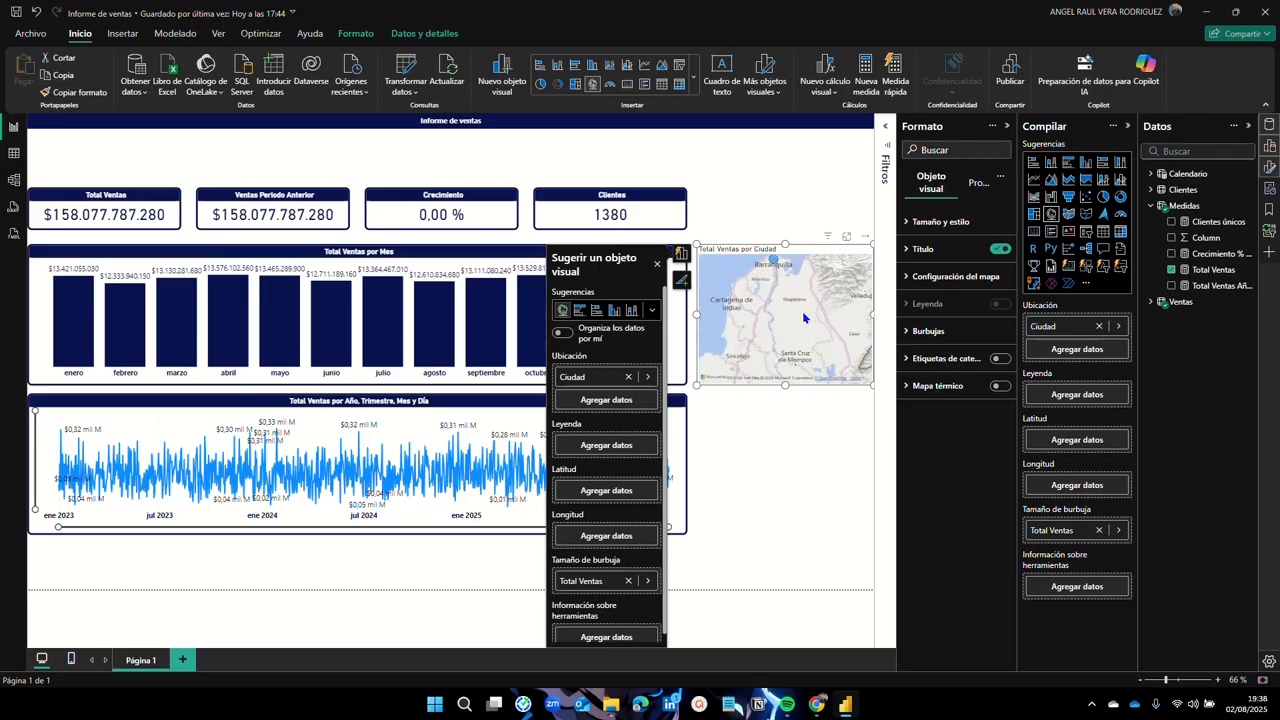
mouse_move(788, 331)
left_mouse_down()
mouse_move(771, 277)
mouse_move(797, 289)
mouse_move(786, 331)
mouse_move(797, 308)
left_mouse_up()
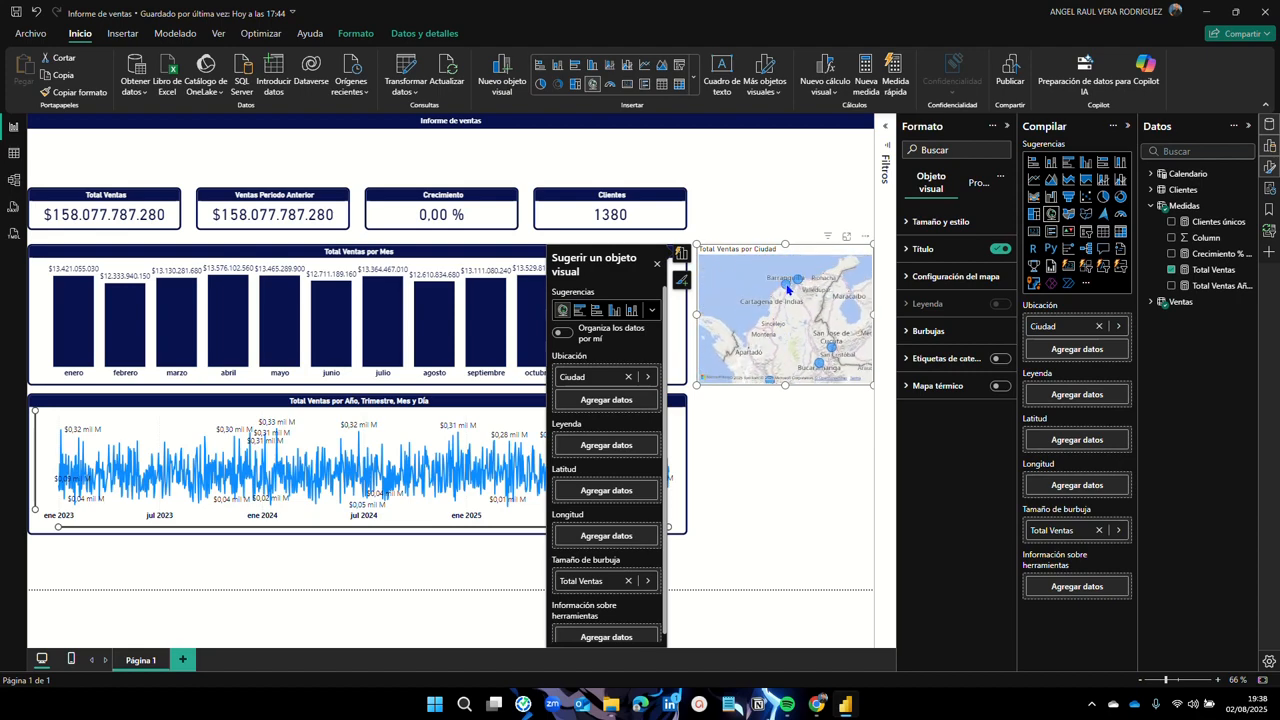
mouse_move(787, 289)
mouse_move(835, 355)
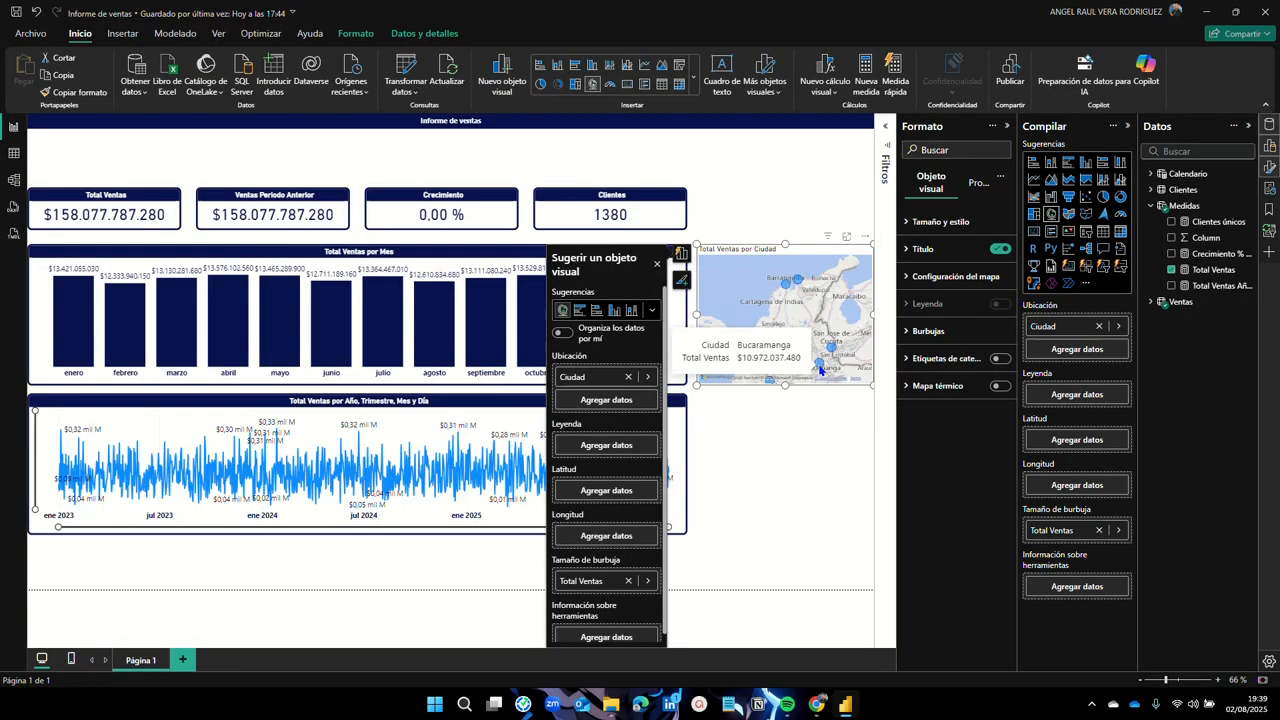
mouse_move(771, 383)
left_click_drag(786, 358, 768, 329)
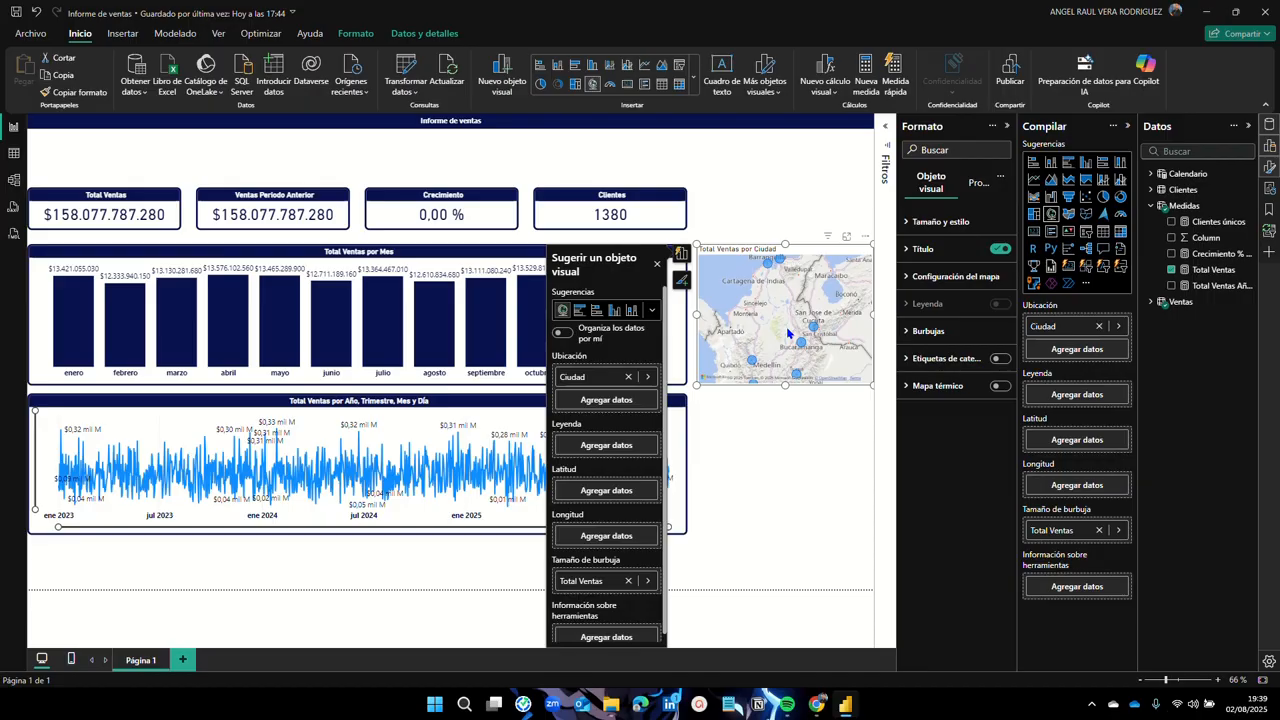
Step: Copy the Total Ventas por Mes chart's formatting onto the city map with Copiar formato
left_click(787, 432)
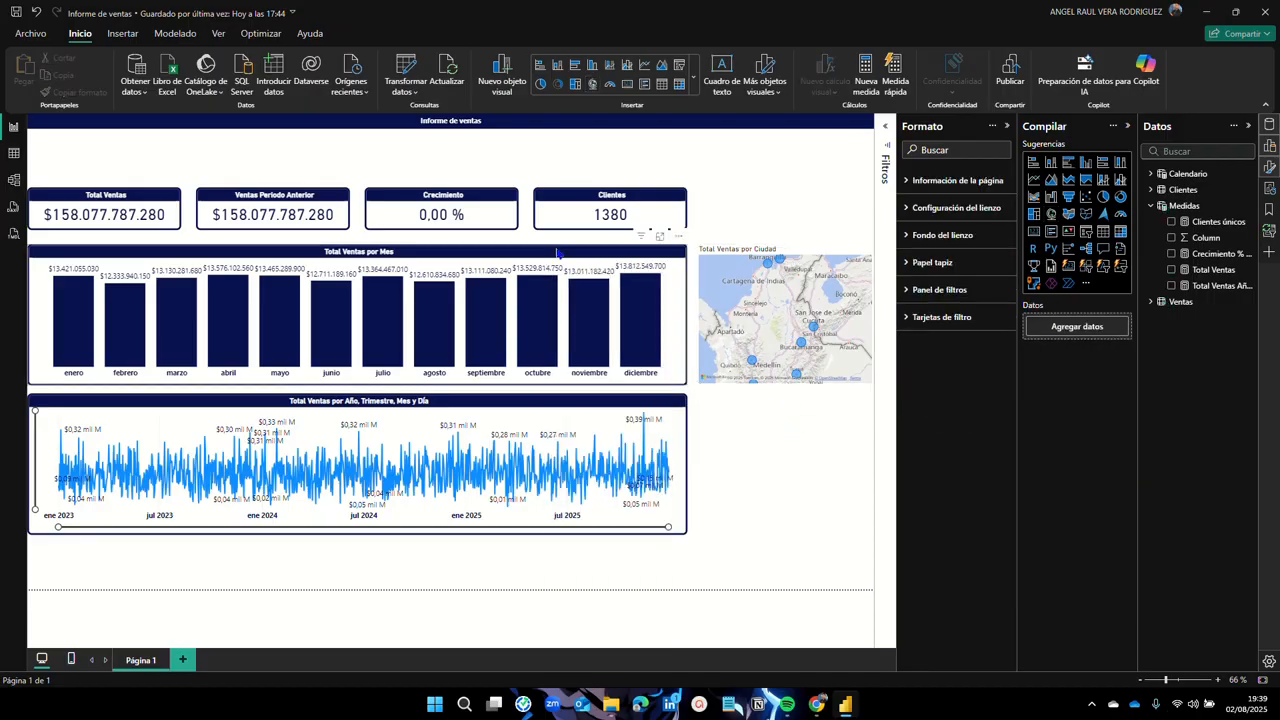
left_click(476, 254)
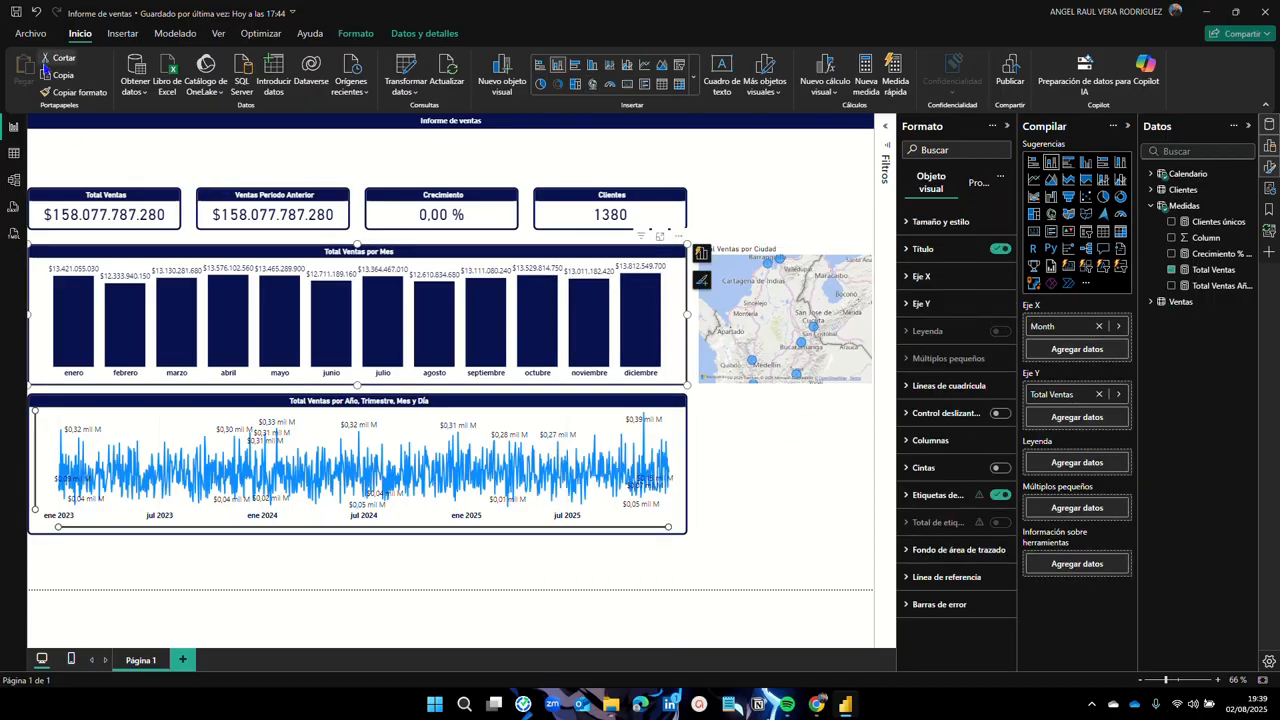
left_click(73, 95)
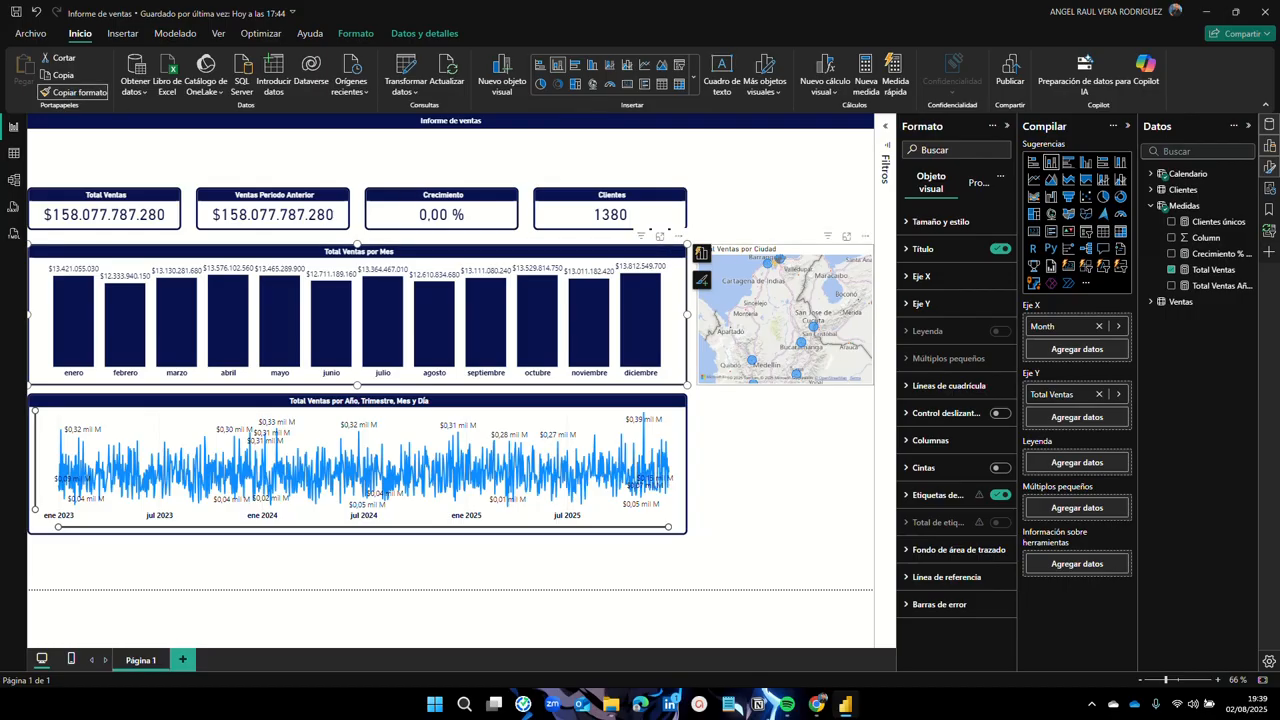
left_click(802, 258)
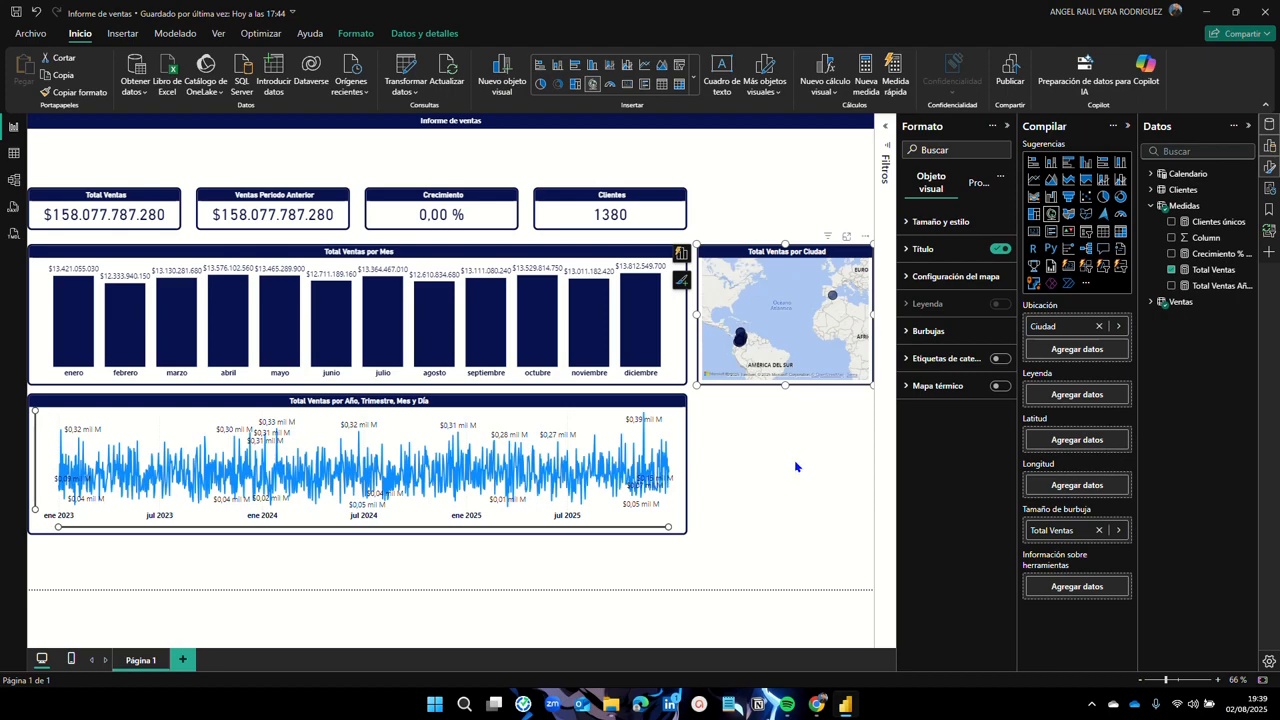
Step: Try the Escala de grises, Claro and Oscuro map styles, then settle on Aéreo
left_click(918, 284)
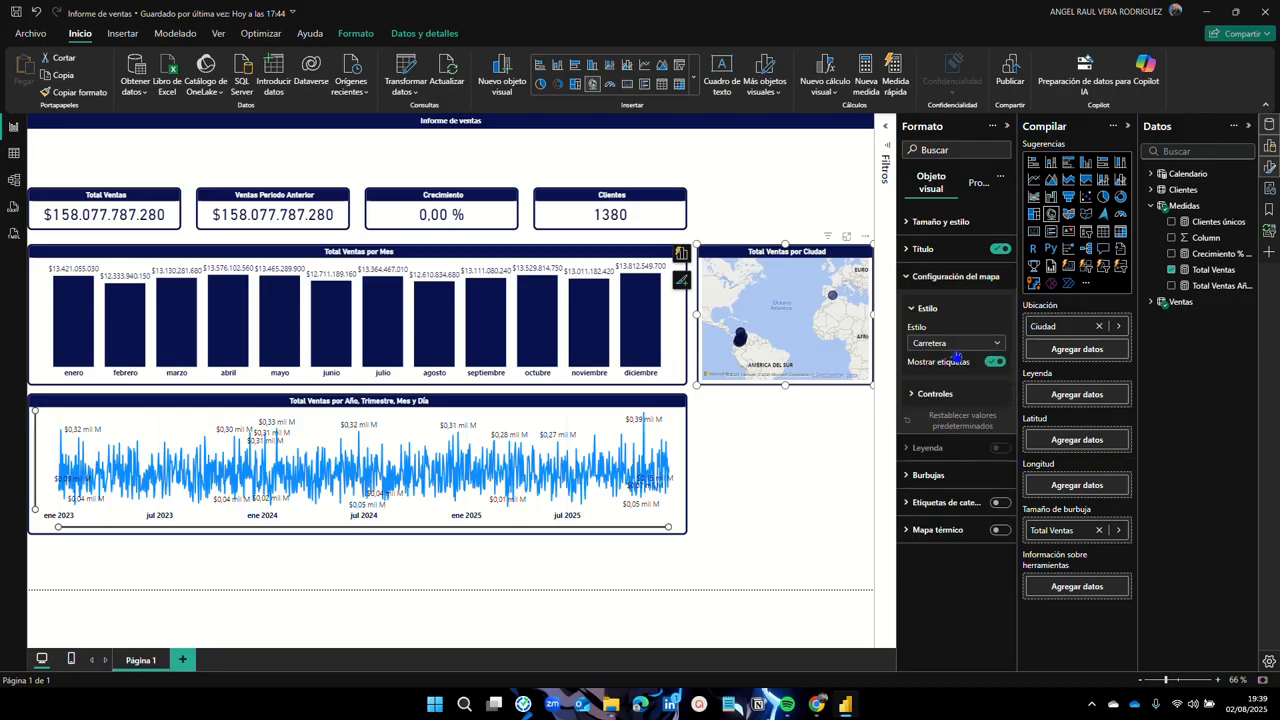
left_click(999, 345)
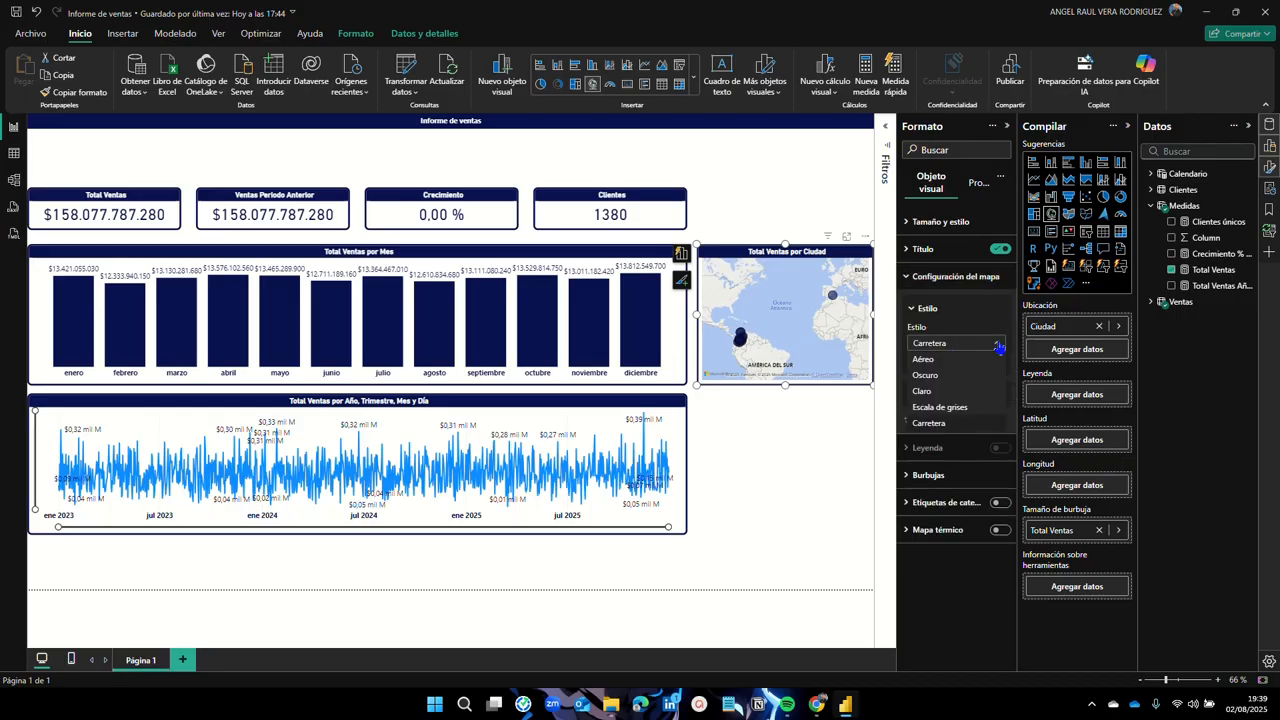
left_click(955, 408)
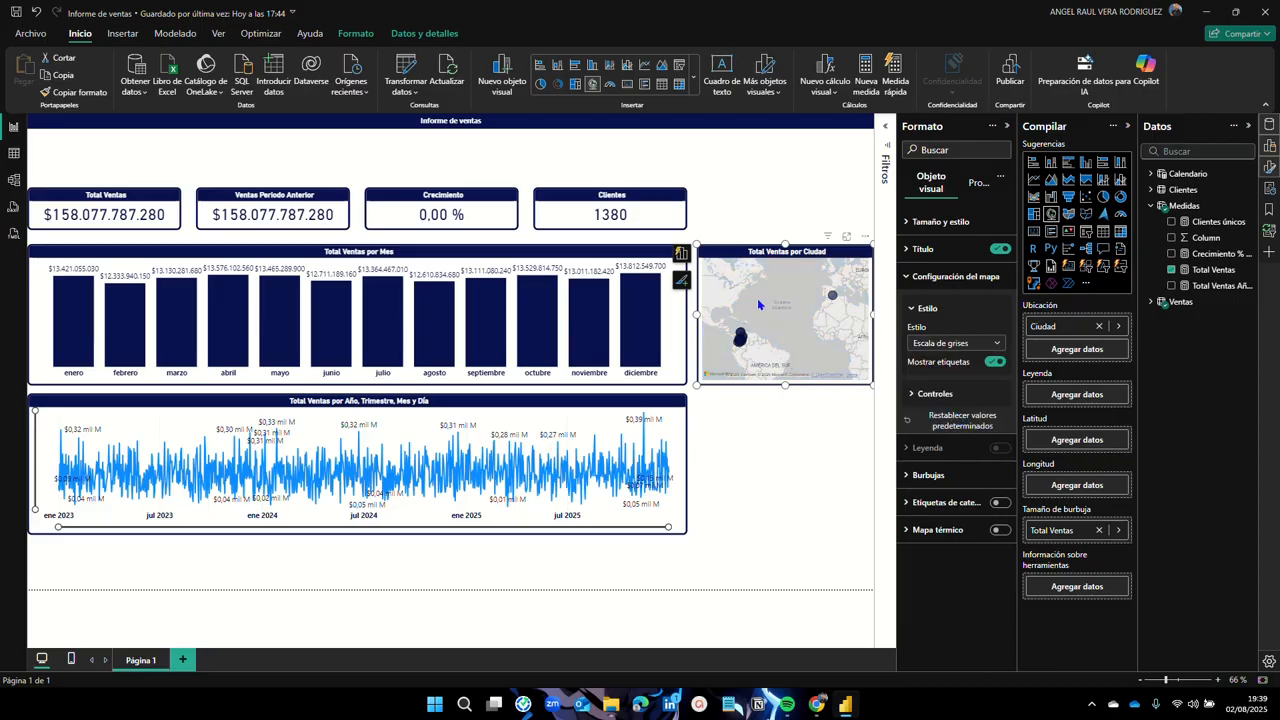
left_click(995, 344)
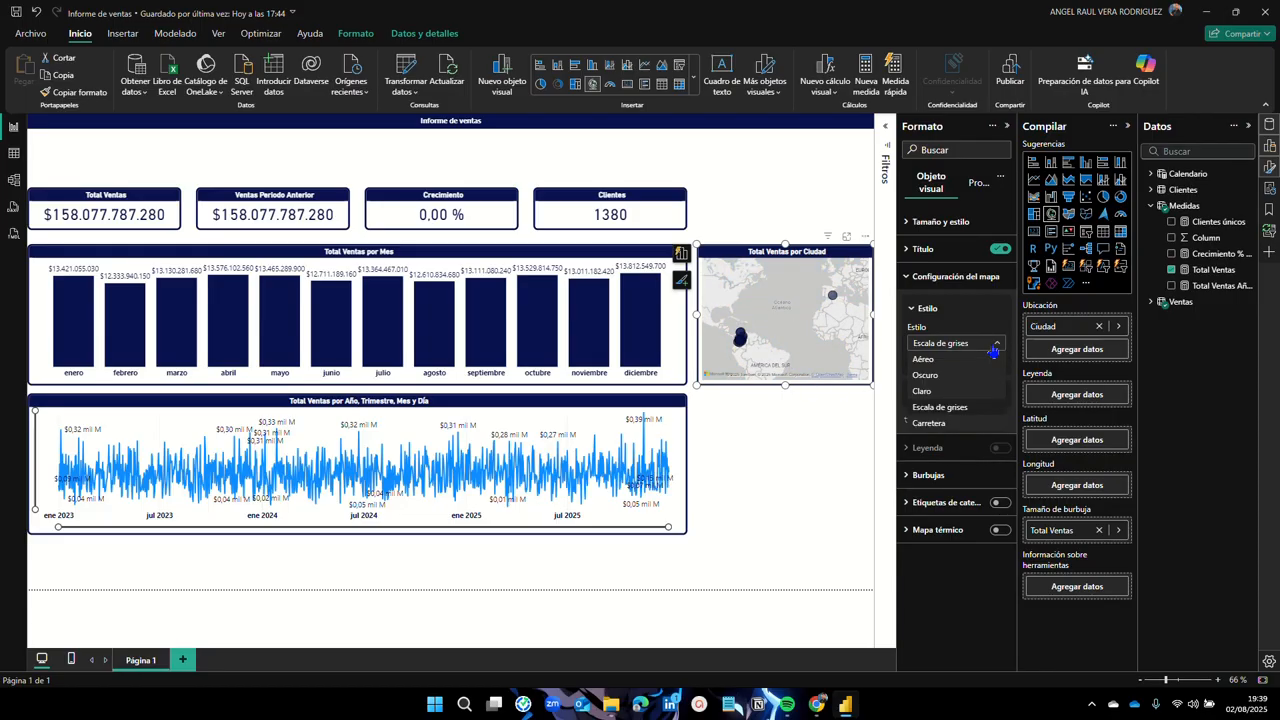
left_click(940, 394)
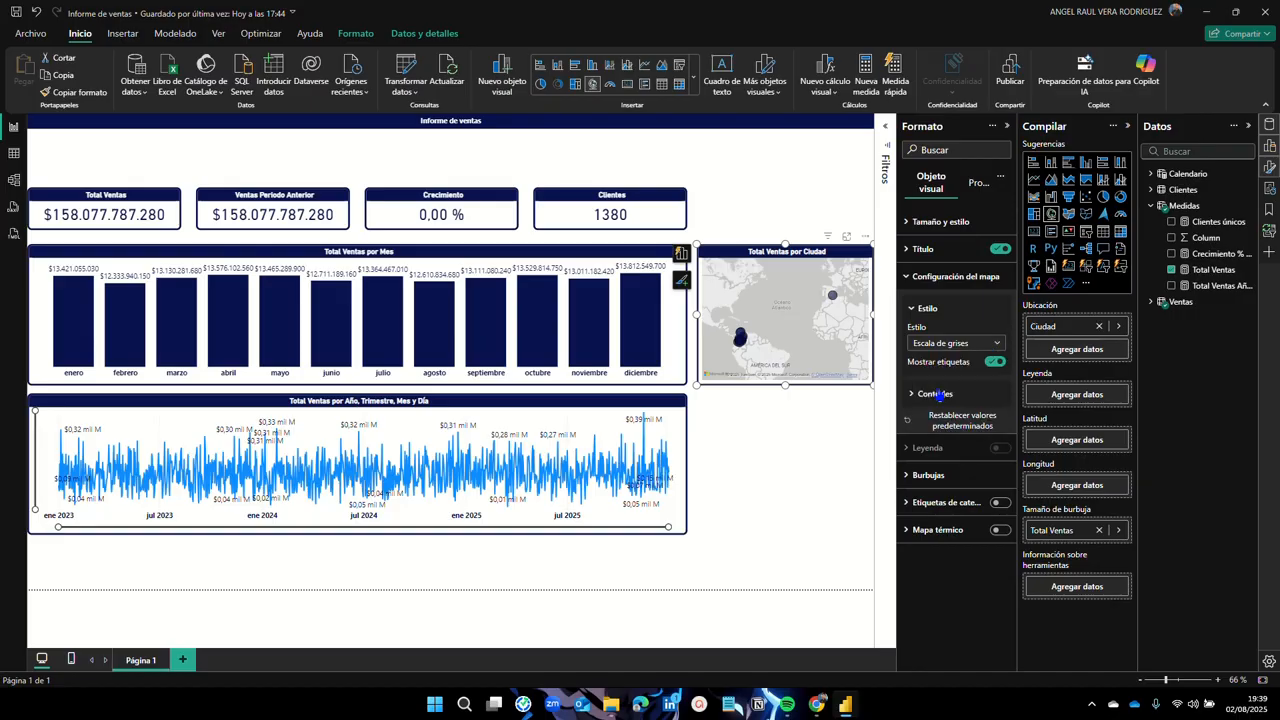
left_click(985, 345)
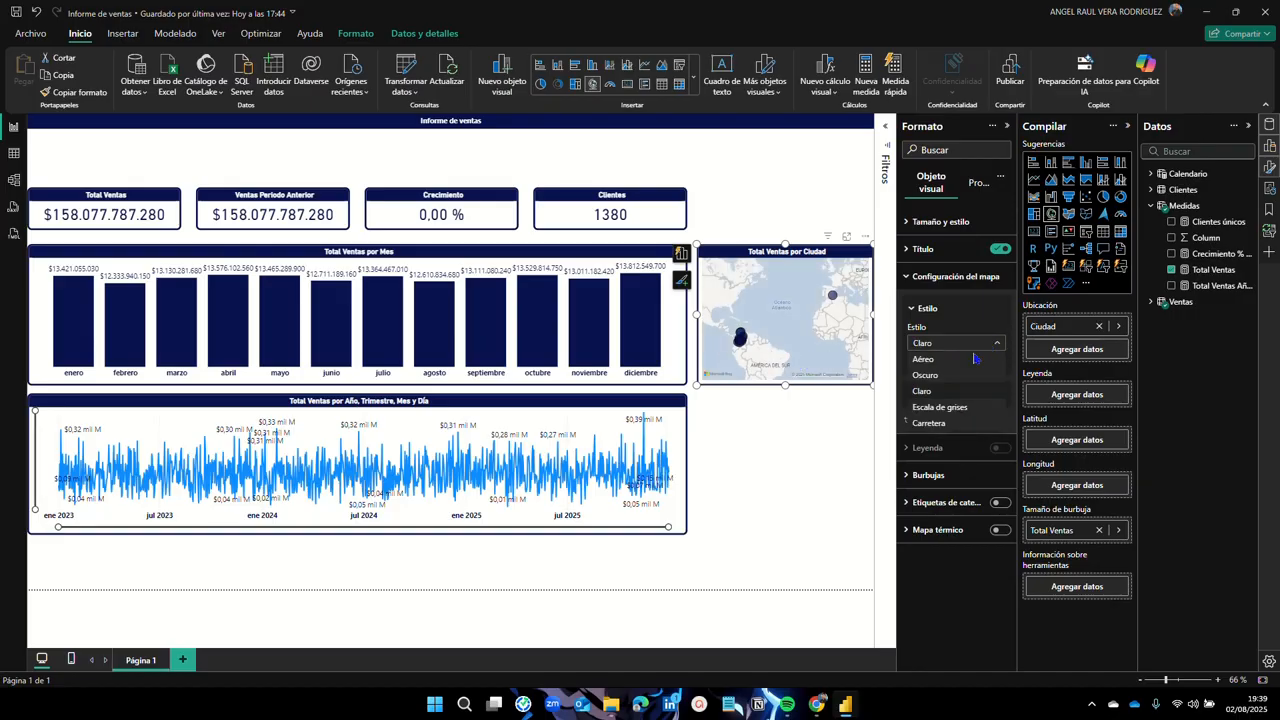
left_click(948, 377)
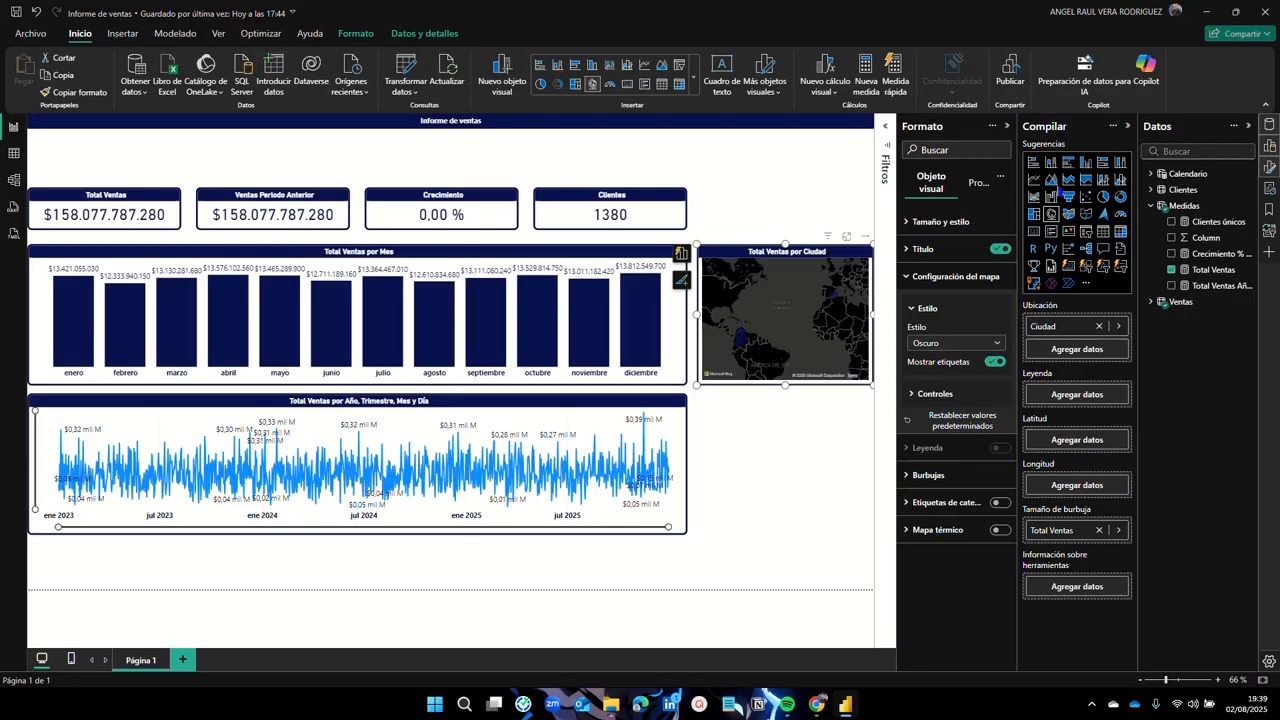
left_click(997, 345)
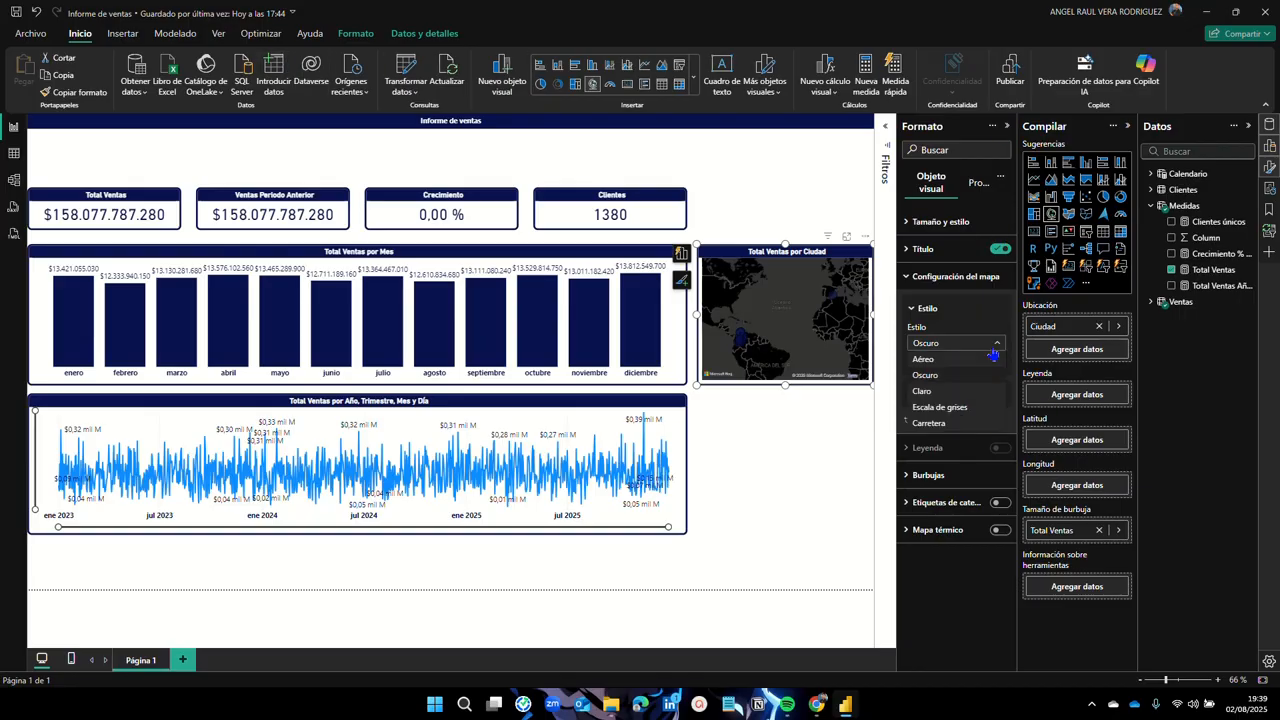
left_click(962, 366)
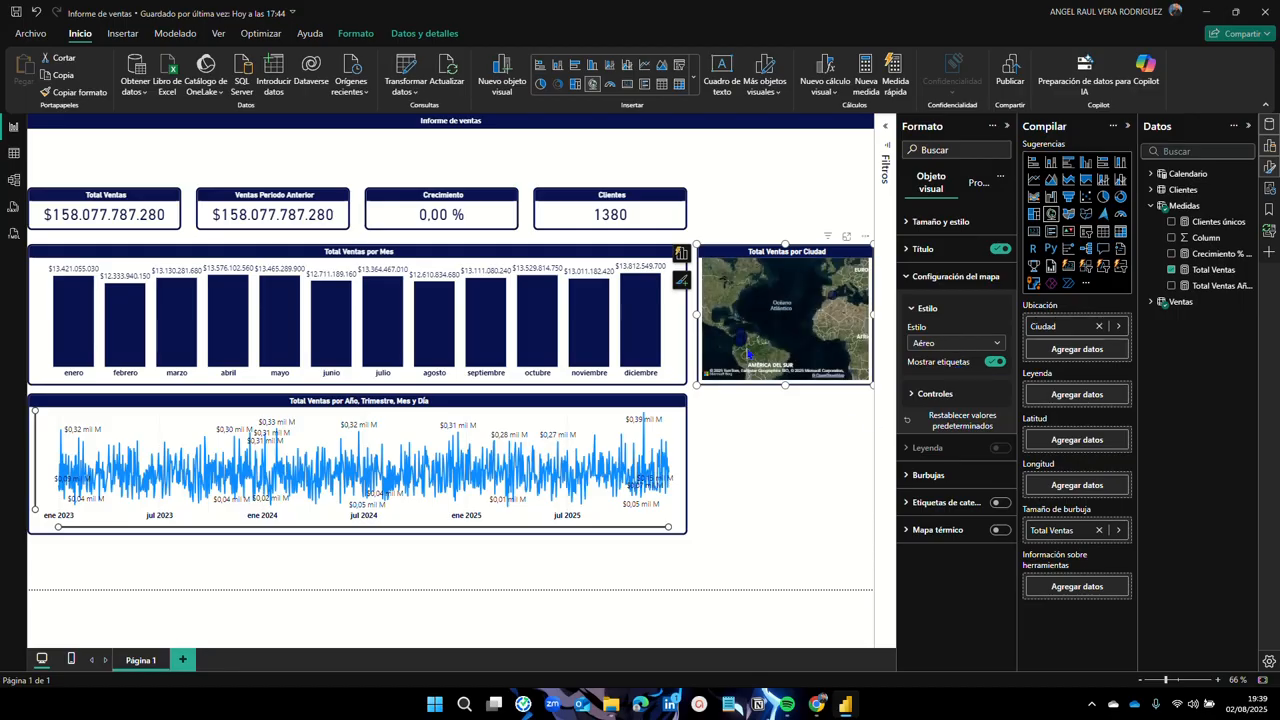
scroll(744, 351, "up", 5)
scroll(746, 352, "up", 5)
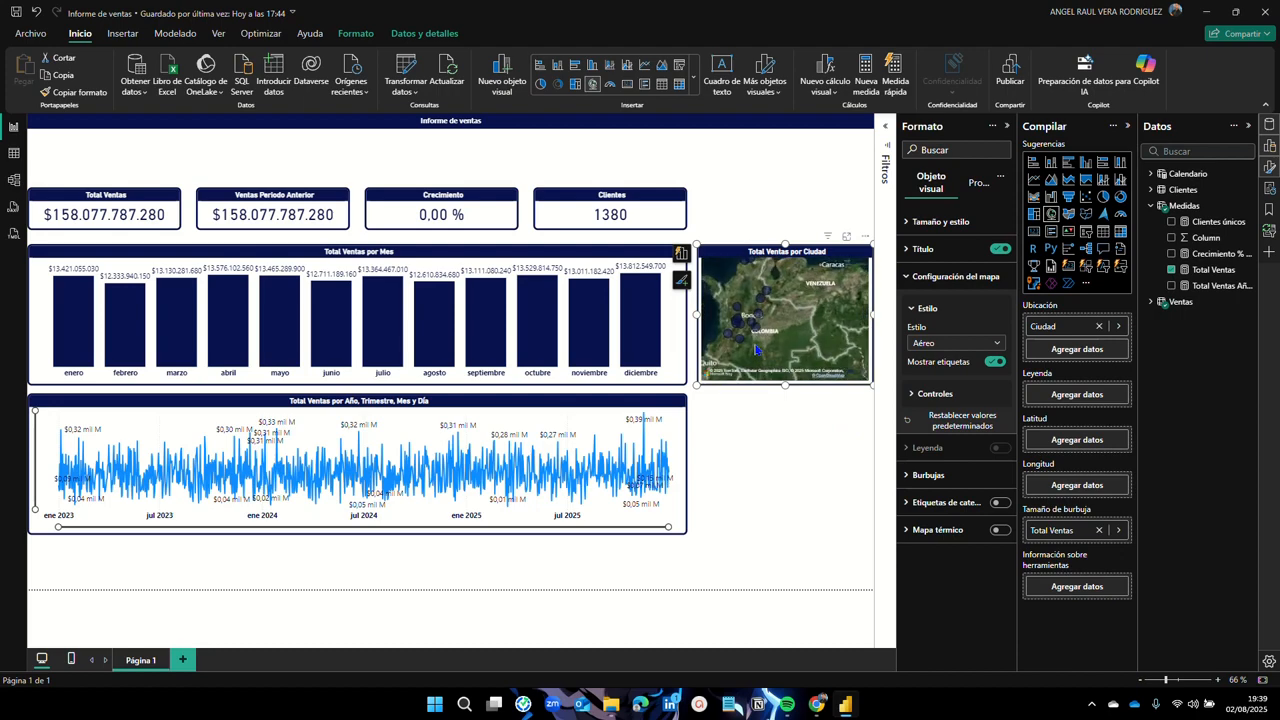
scroll(765, 333, "up", 3)
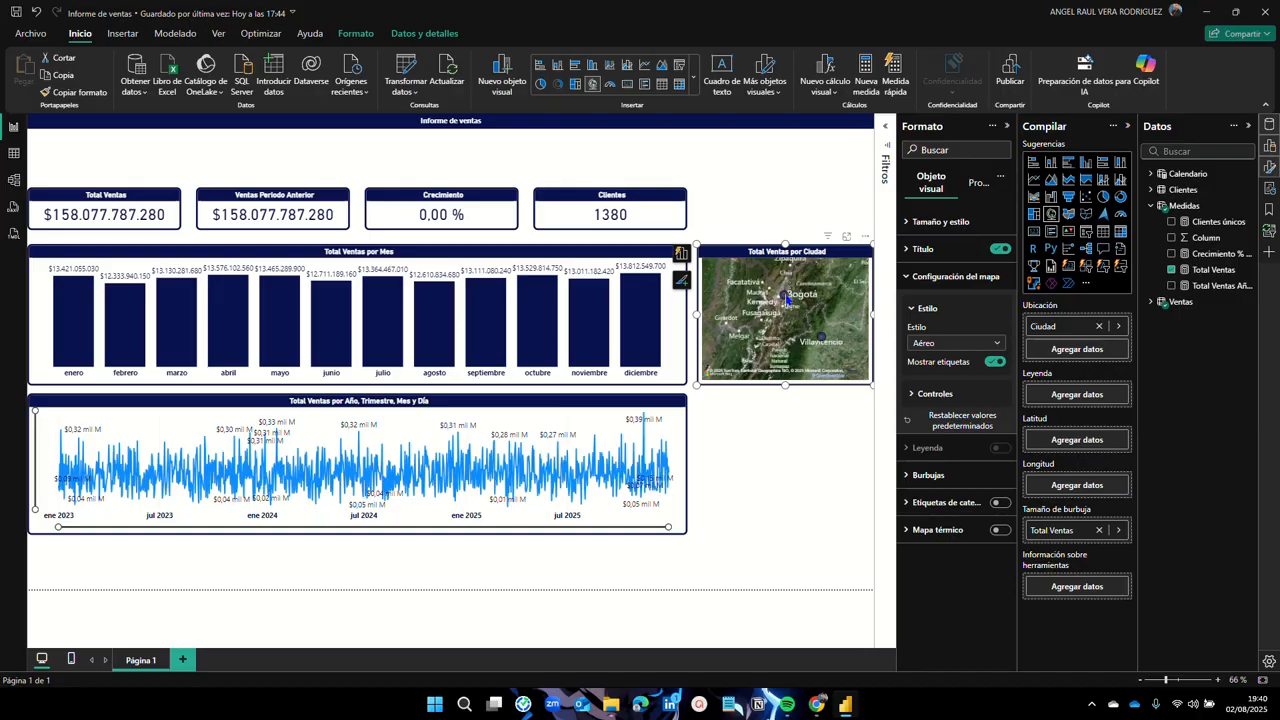
mouse_move(788, 298)
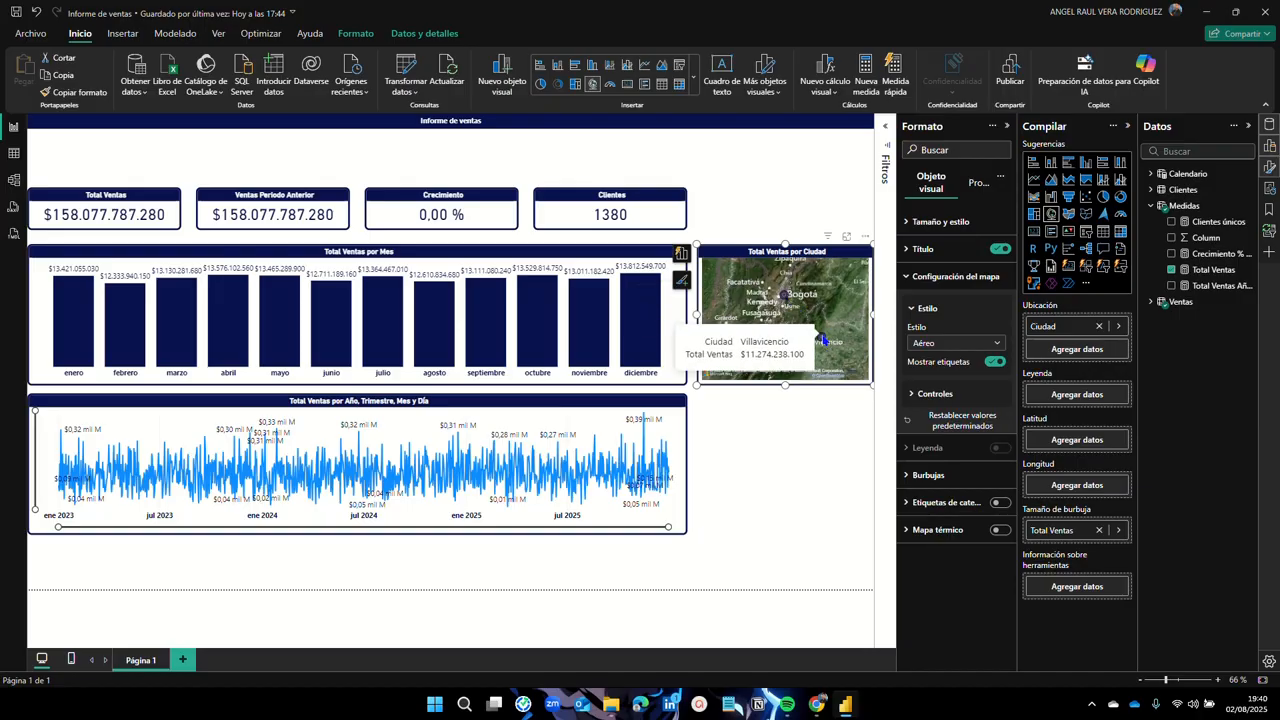
scroll(790, 300, "down", 3)
scroll(817, 316, "down", 2)
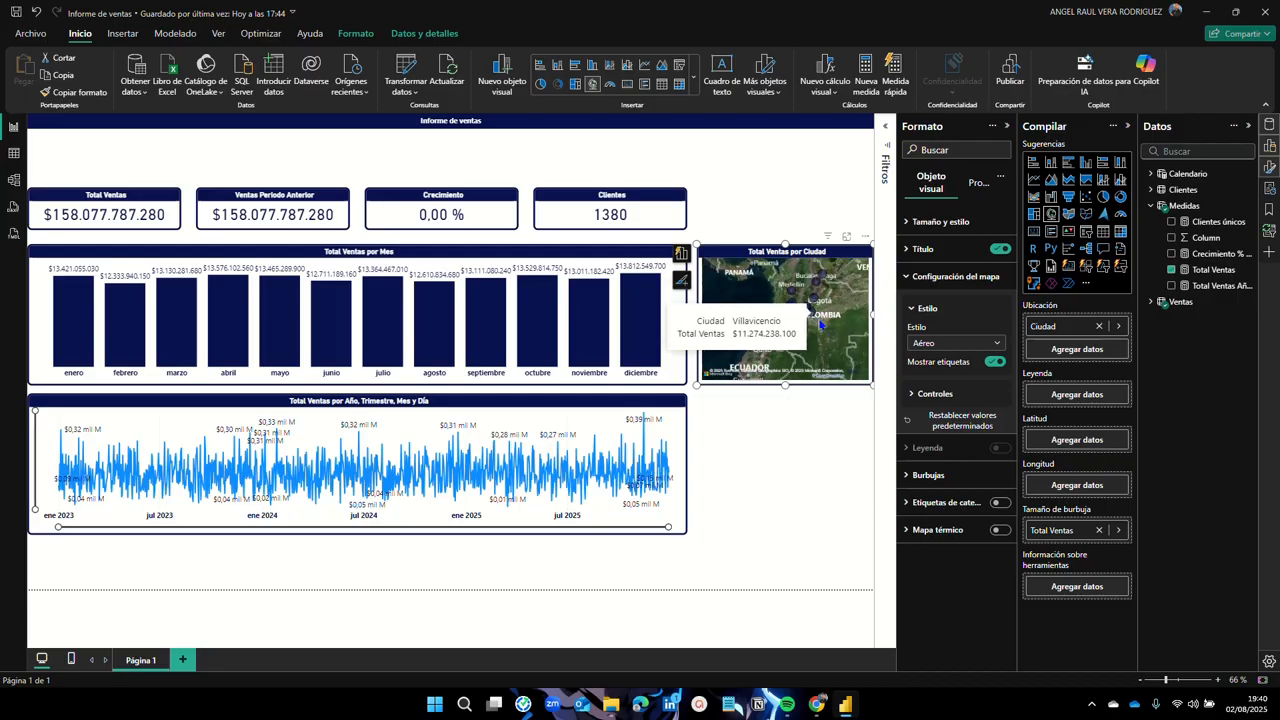
scroll(820, 330, "down", 3)
scroll(823, 338, "up", 3)
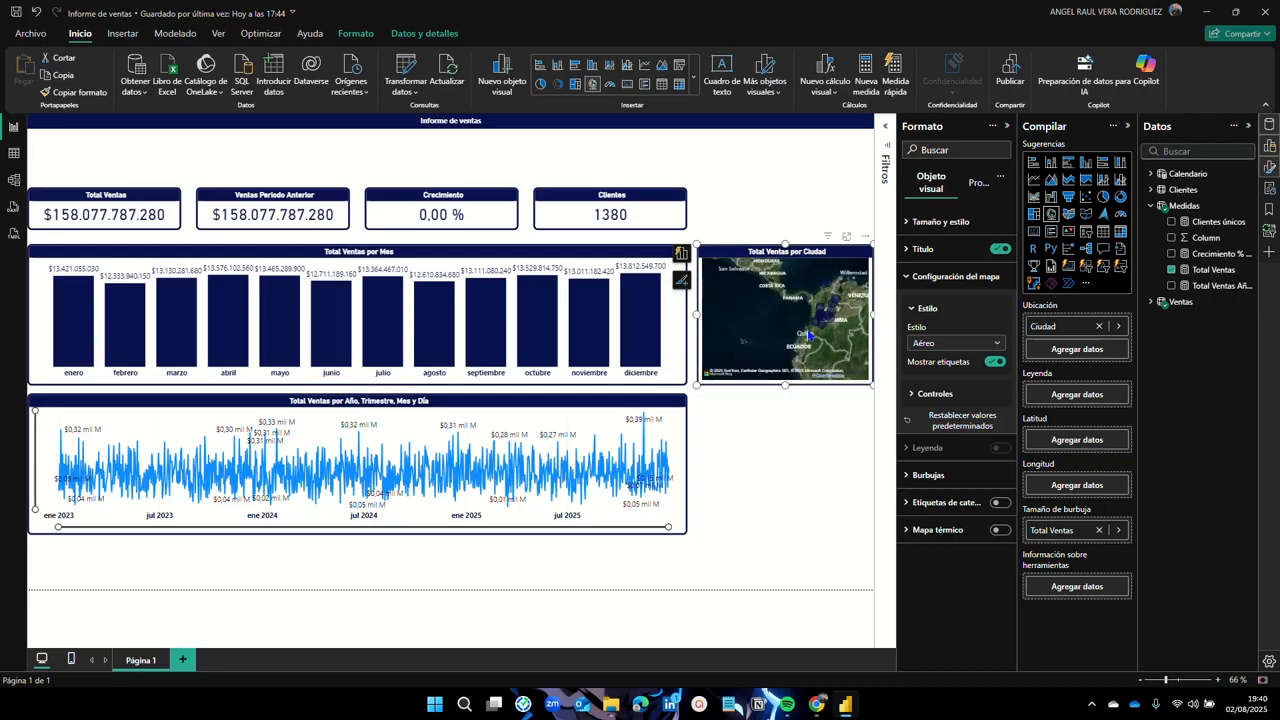
scroll(808, 335, "down", 4)
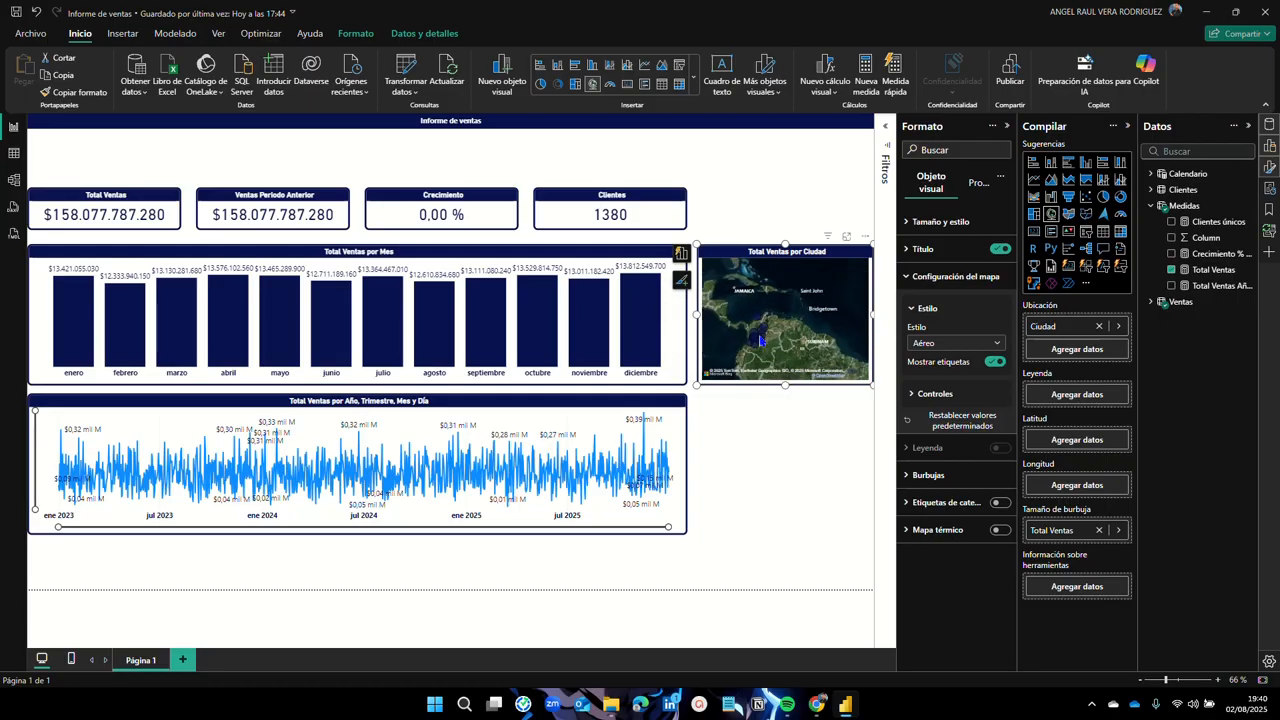
left_click_drag(824, 330, 738, 350)
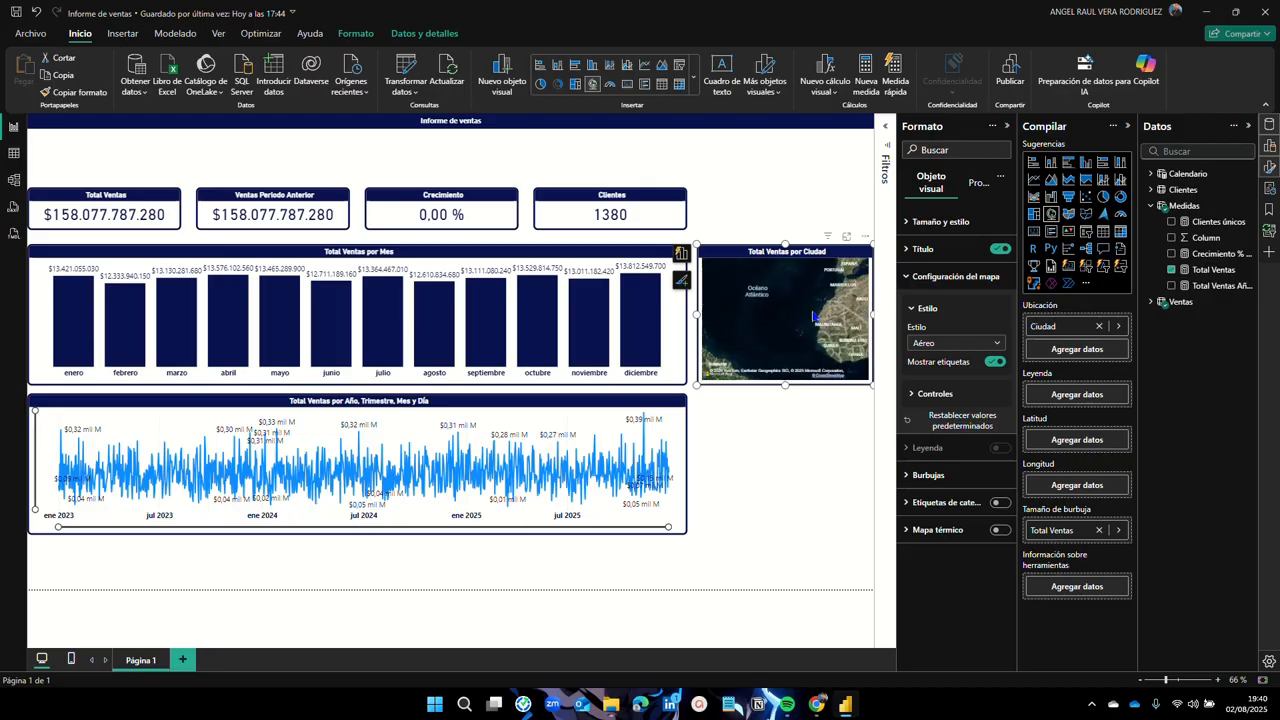
left_click_drag(852, 282, 836, 300)
scroll(768, 332, "up", 3)
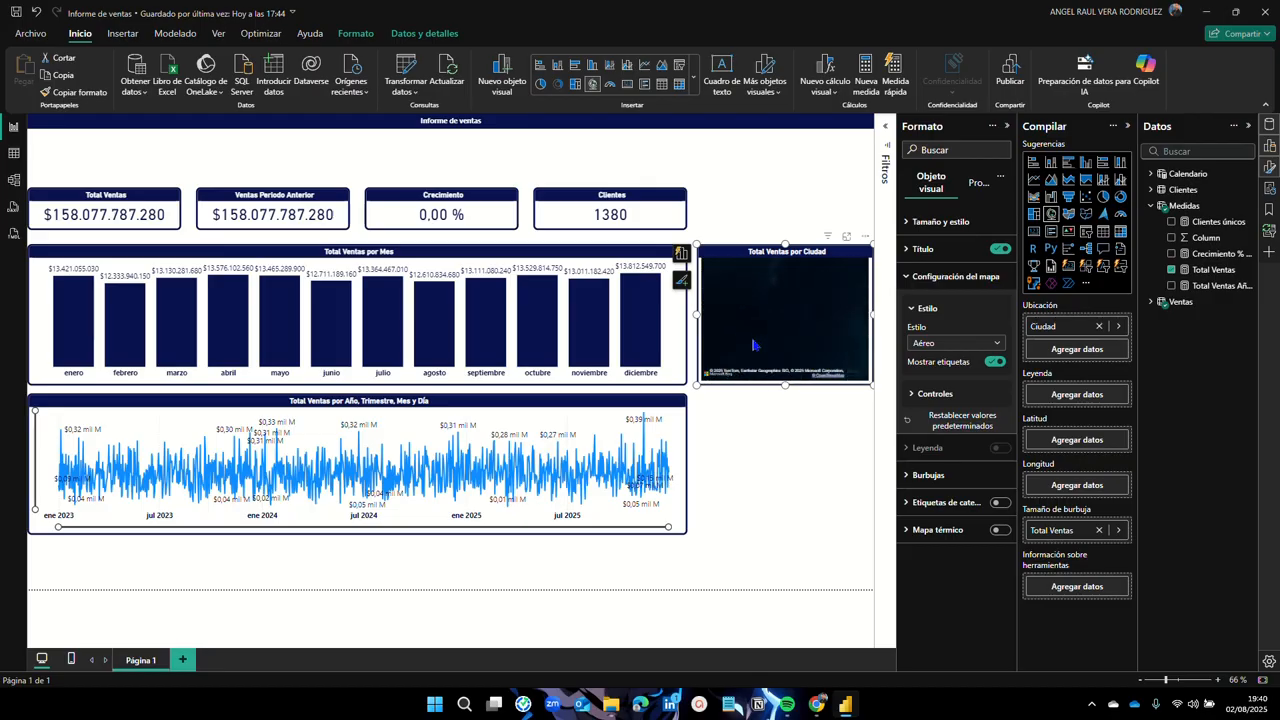
left_click_drag(855, 318, 795, 313)
scroll(767, 328, "down", 3)
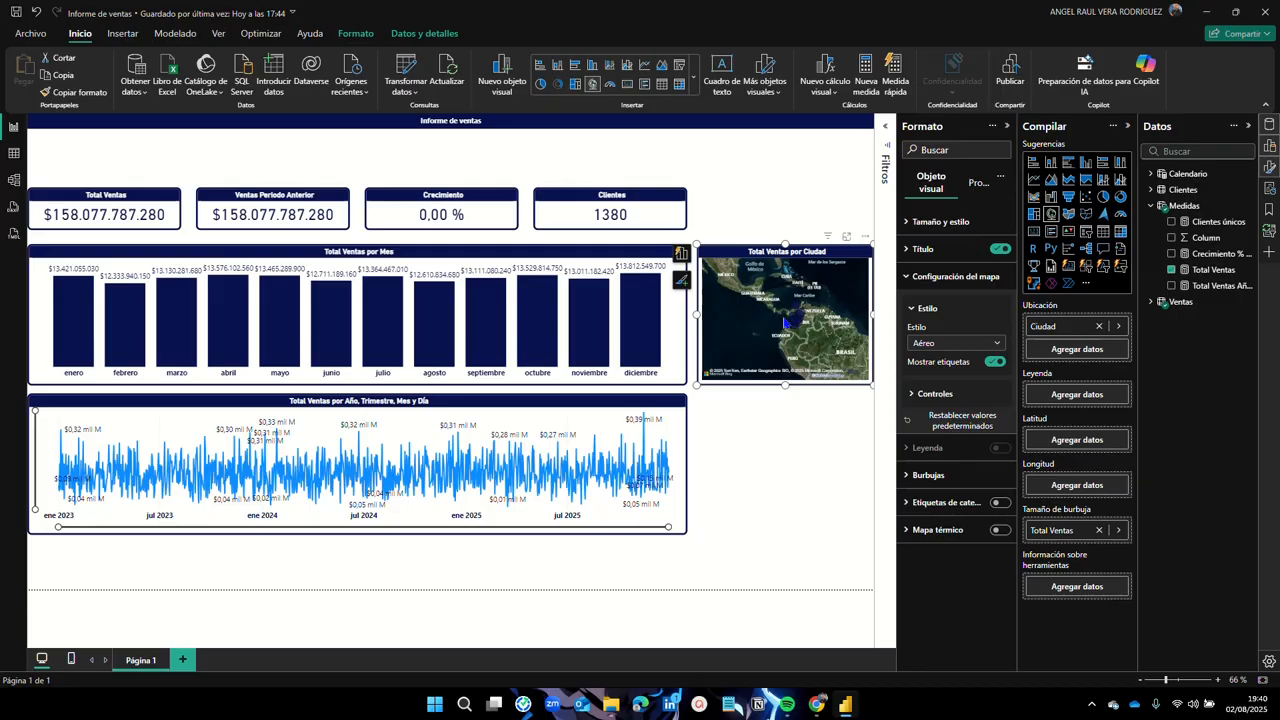
scroll(787, 322, "up", 3)
mouse_move(789, 340)
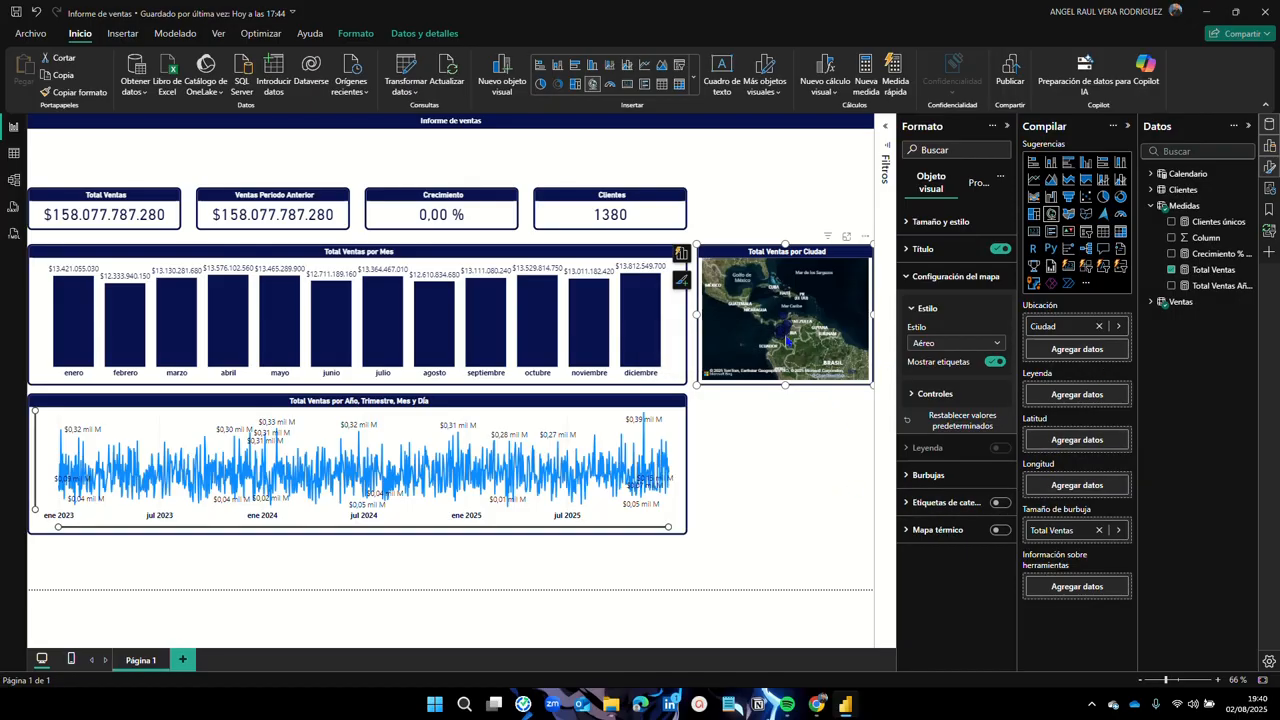
scroll(789, 338, "up", 2)
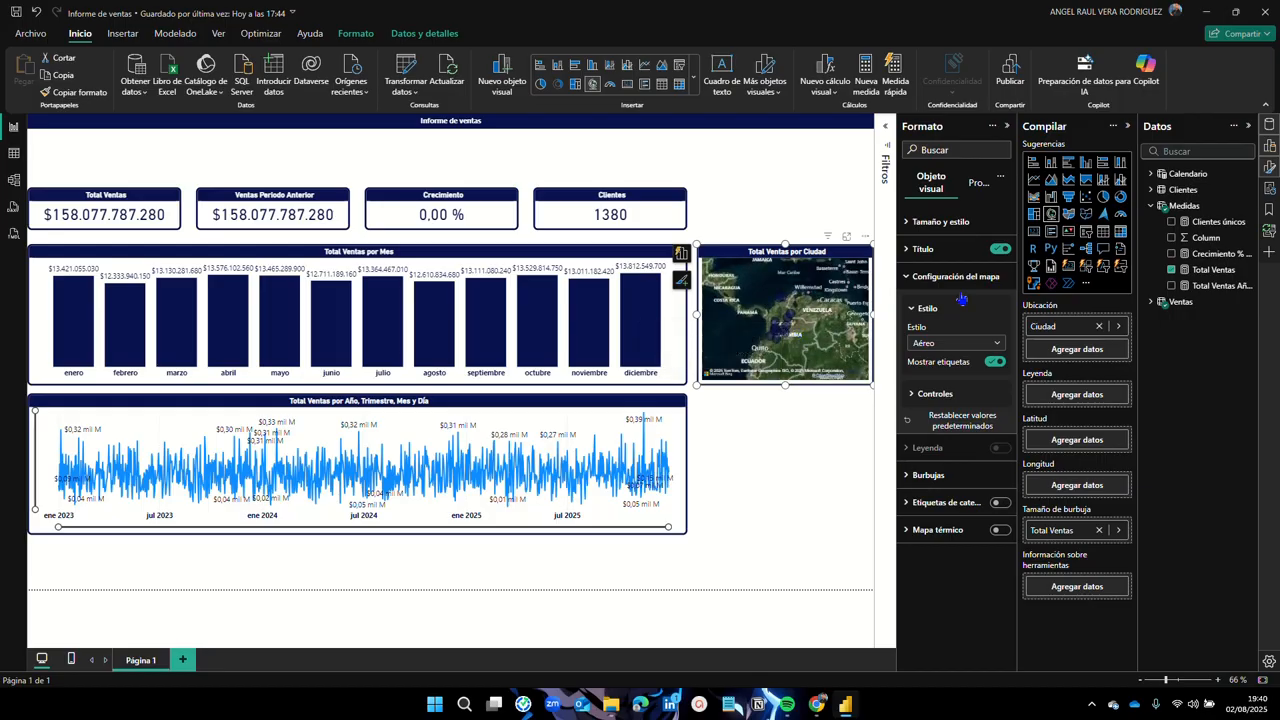
left_click(1068, 214)
left_click(1051, 214)
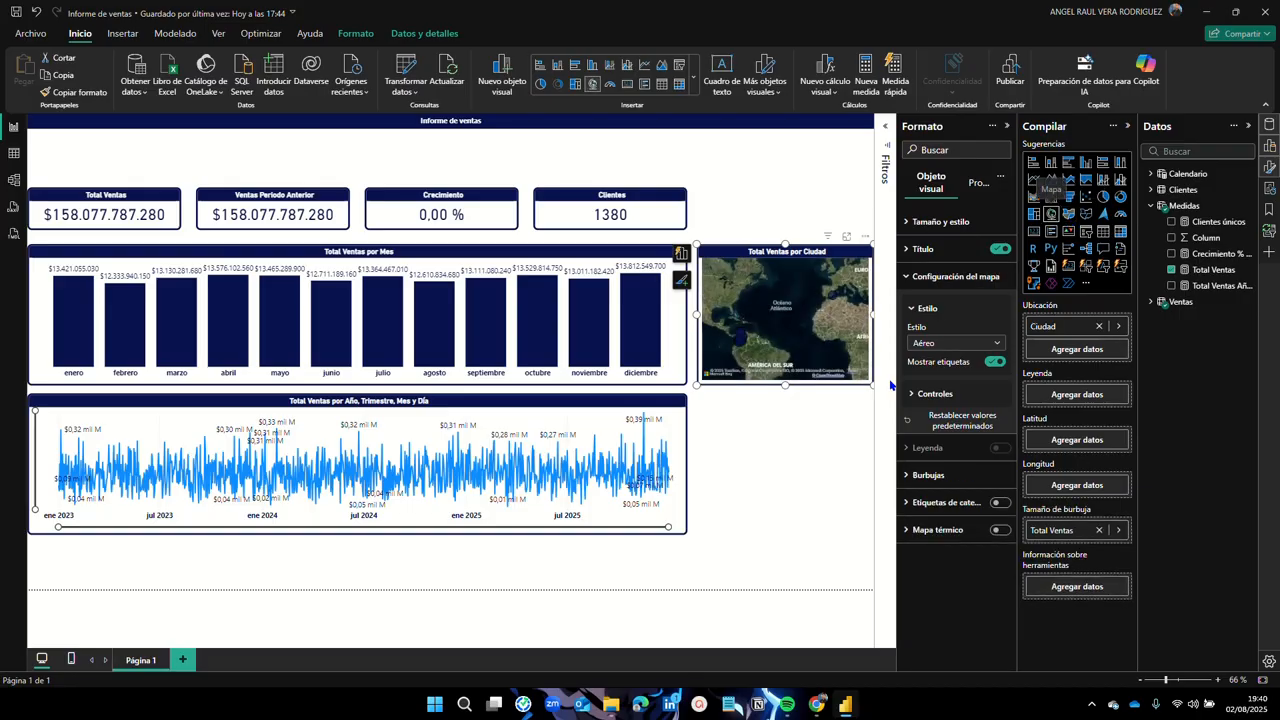
Step: Deselect the city map and insert an empty Mapa coroplético visual
left_click(799, 470)
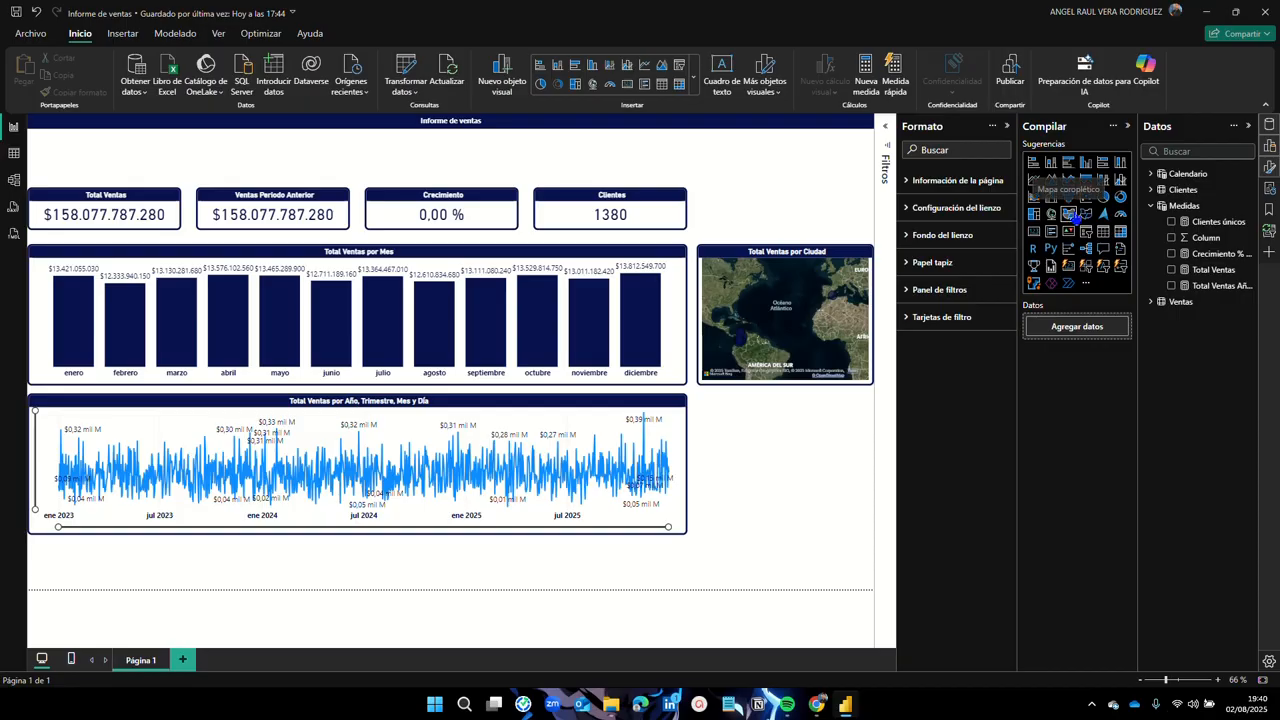
left_click(1068, 213)
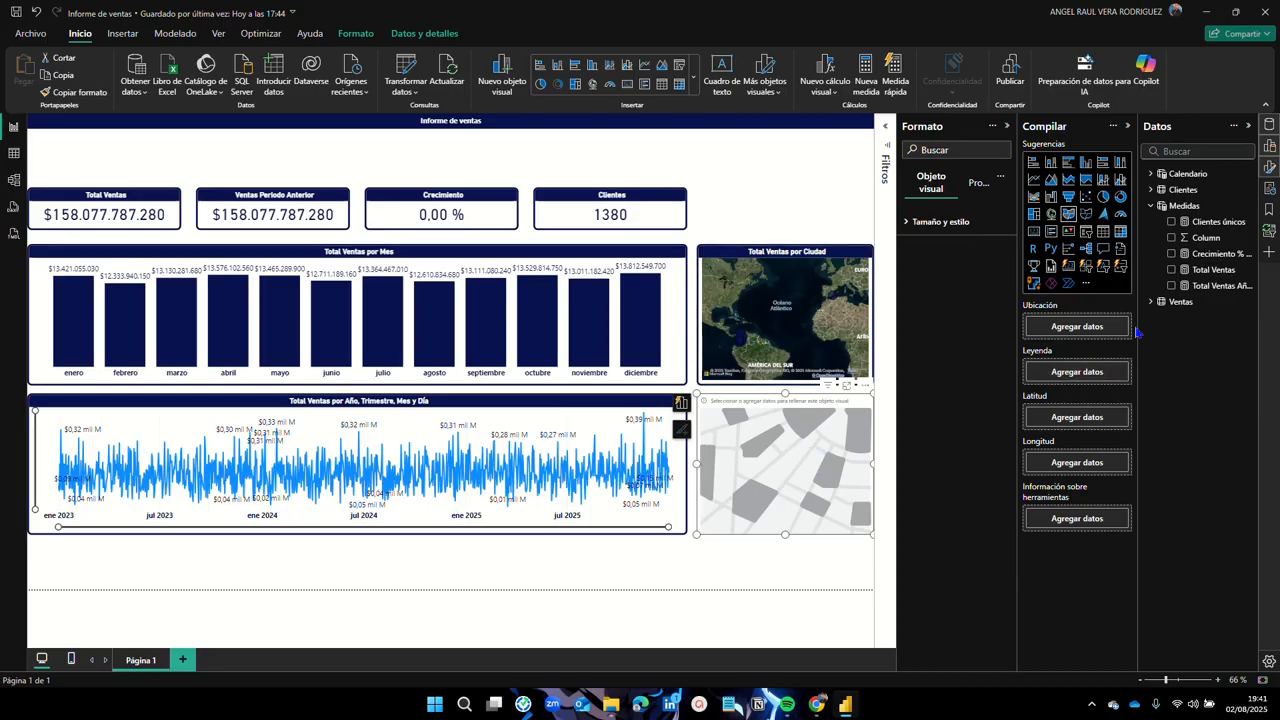
Step: Put Ciudad on the filled map's location and Total Ventas in its tooltips
left_click(1150, 303)
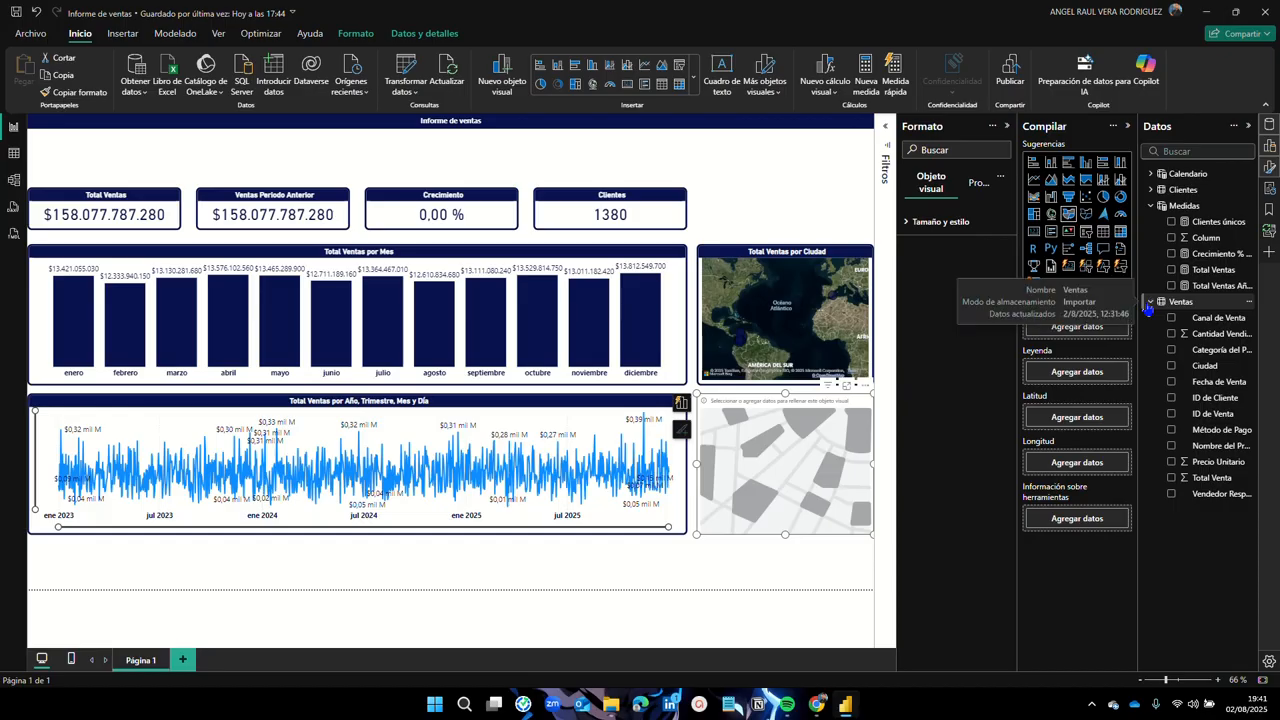
left_click(1172, 367)
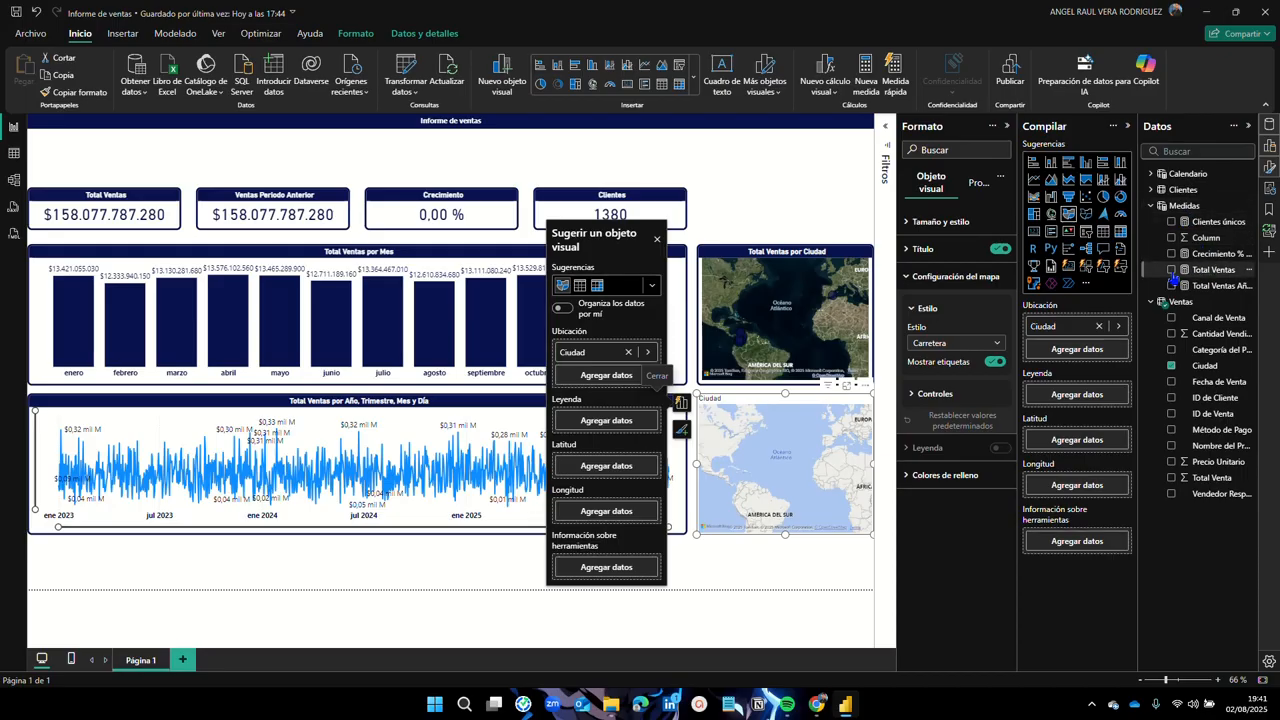
left_click(1171, 270)
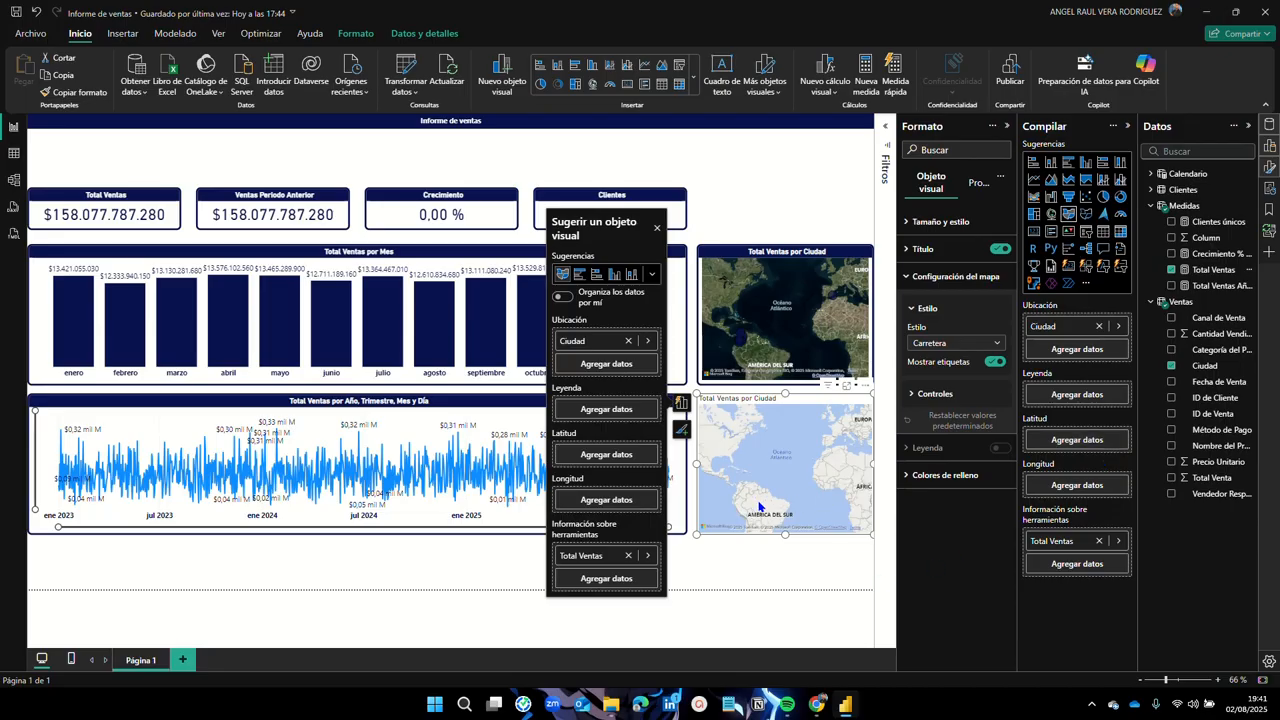
Step: Zoom into central Colombia and read the Pereira and Manizales Total Ventas tooltips
scroll(758, 507, "up", 6)
scroll(727, 479, "up", 4)
scroll(787, 438, "up", 5)
mouse_move(827, 516)
scroll(791, 490, "up", 2)
scroll(791, 490, "up", 2)
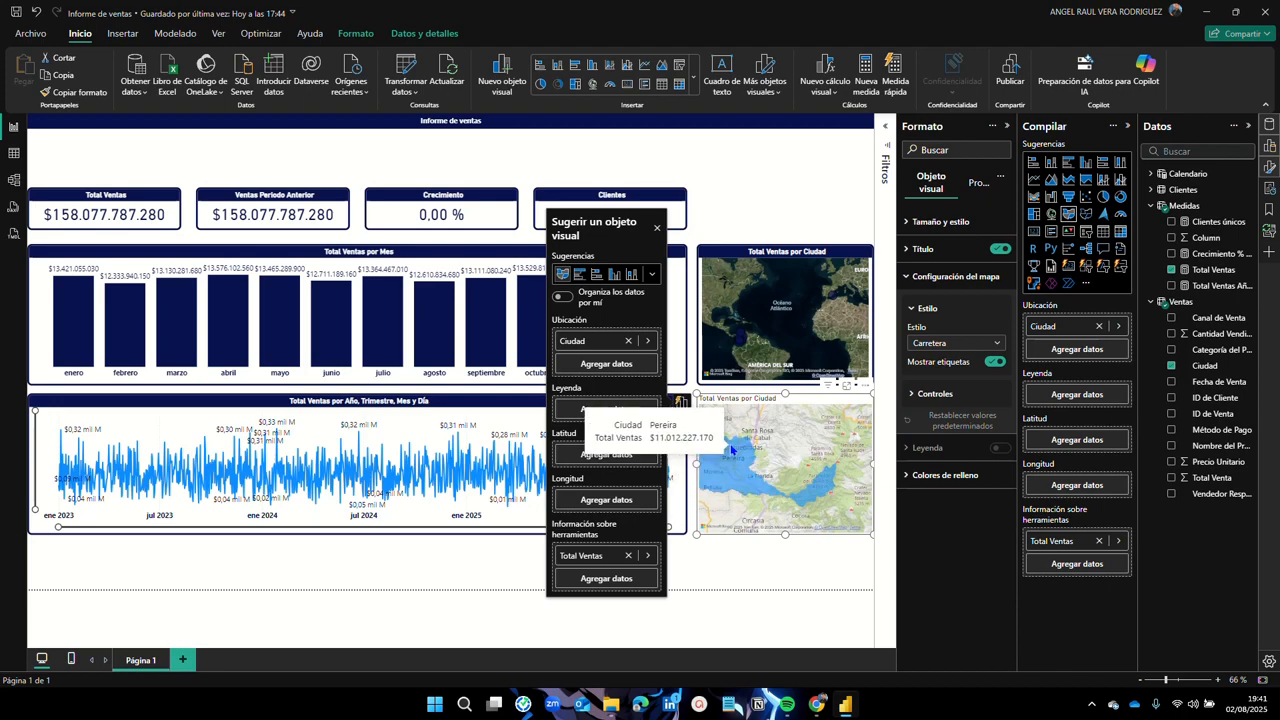
scroll(750, 460, "down", 3)
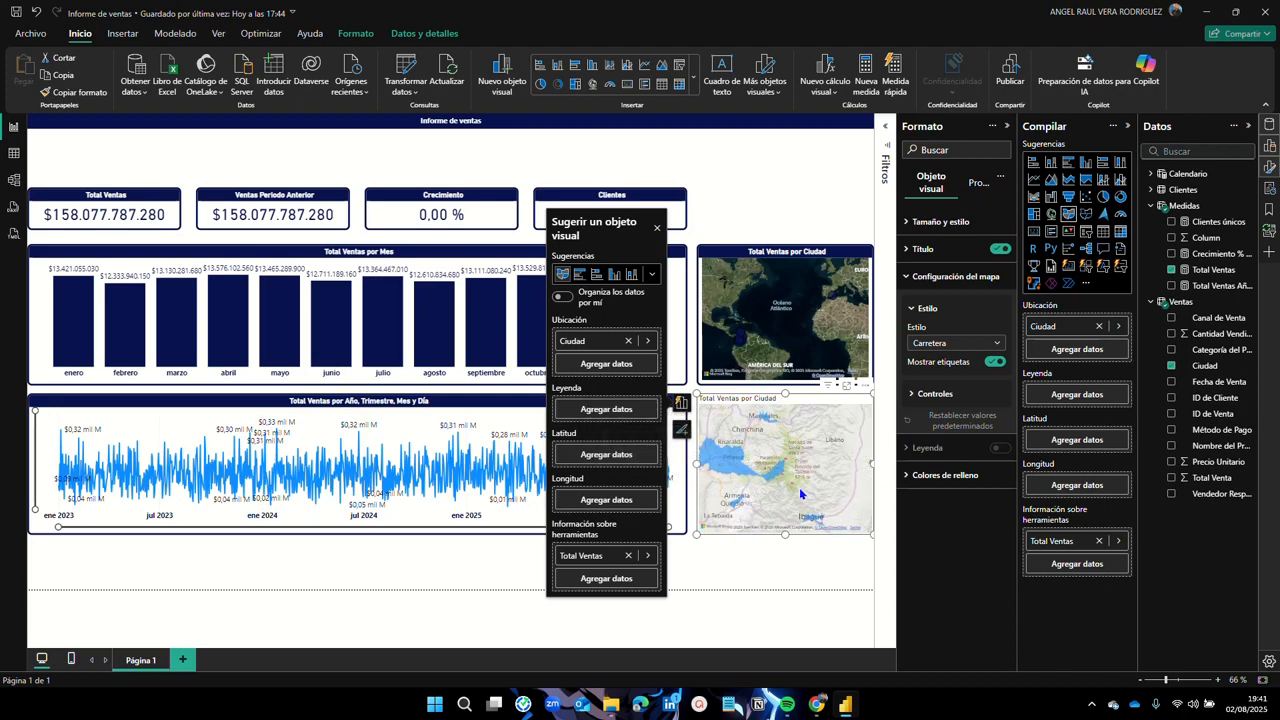
scroll(783, 470, "up", 3)
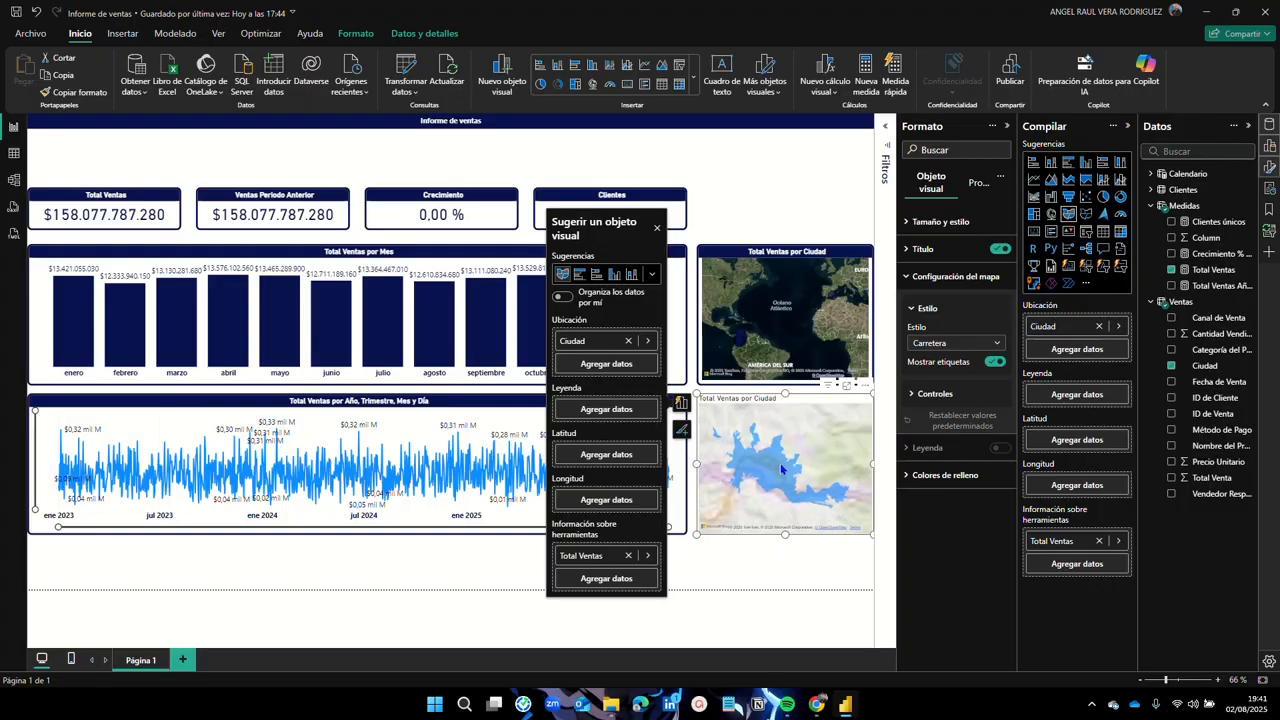
mouse_move(776, 472)
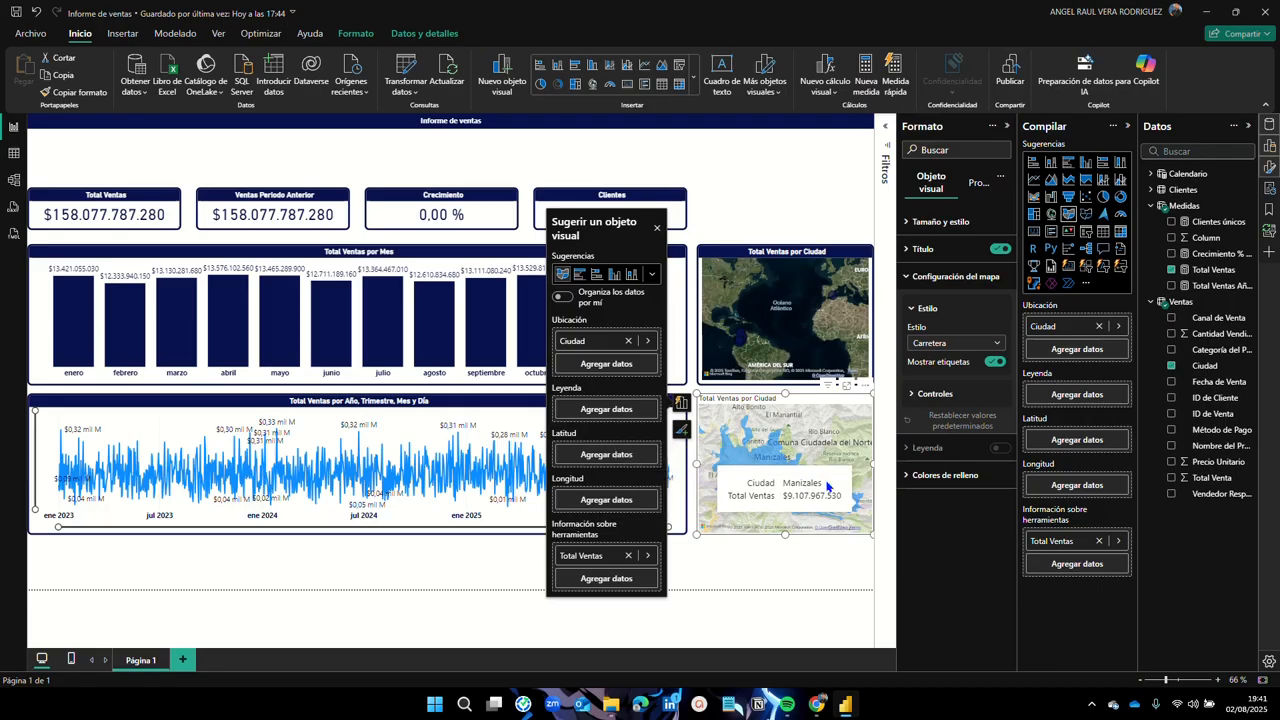
scroll(783, 444, "down", 1)
scroll(783, 444, "down", 2)
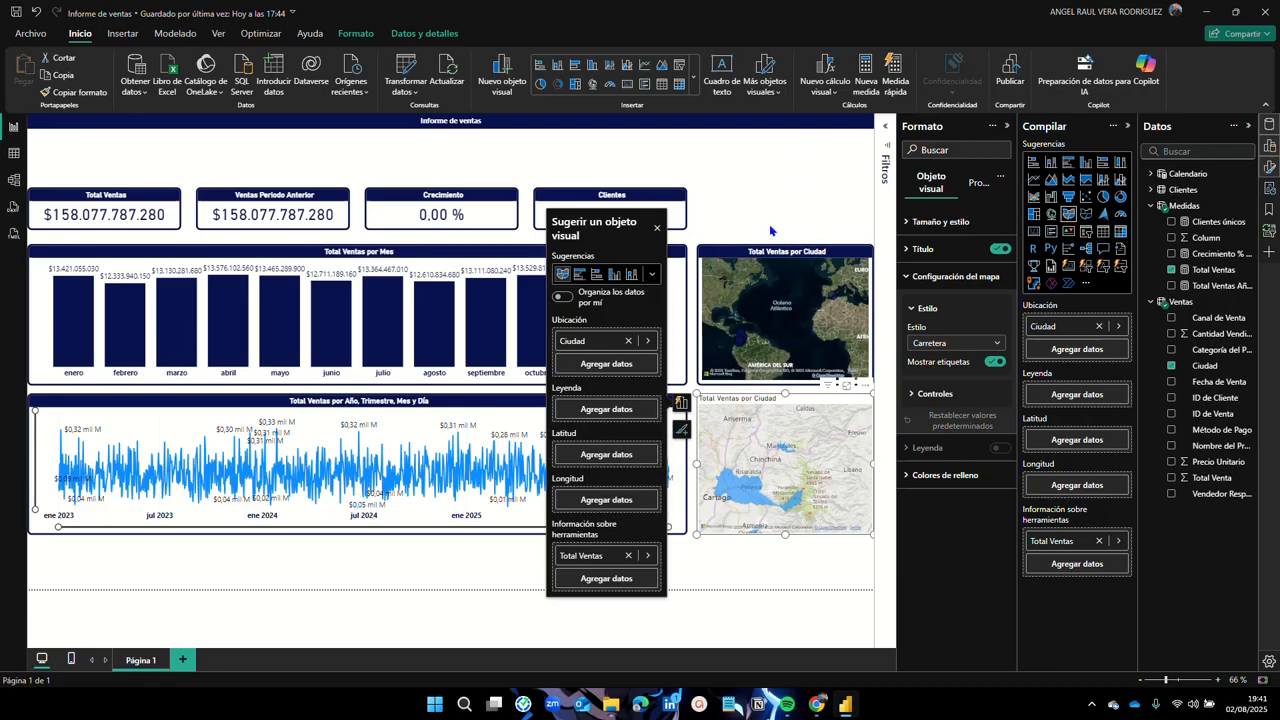
Step: Paste the upper map's satellite style and title bar onto the lower city map with Copiar formato
left_click(740, 253)
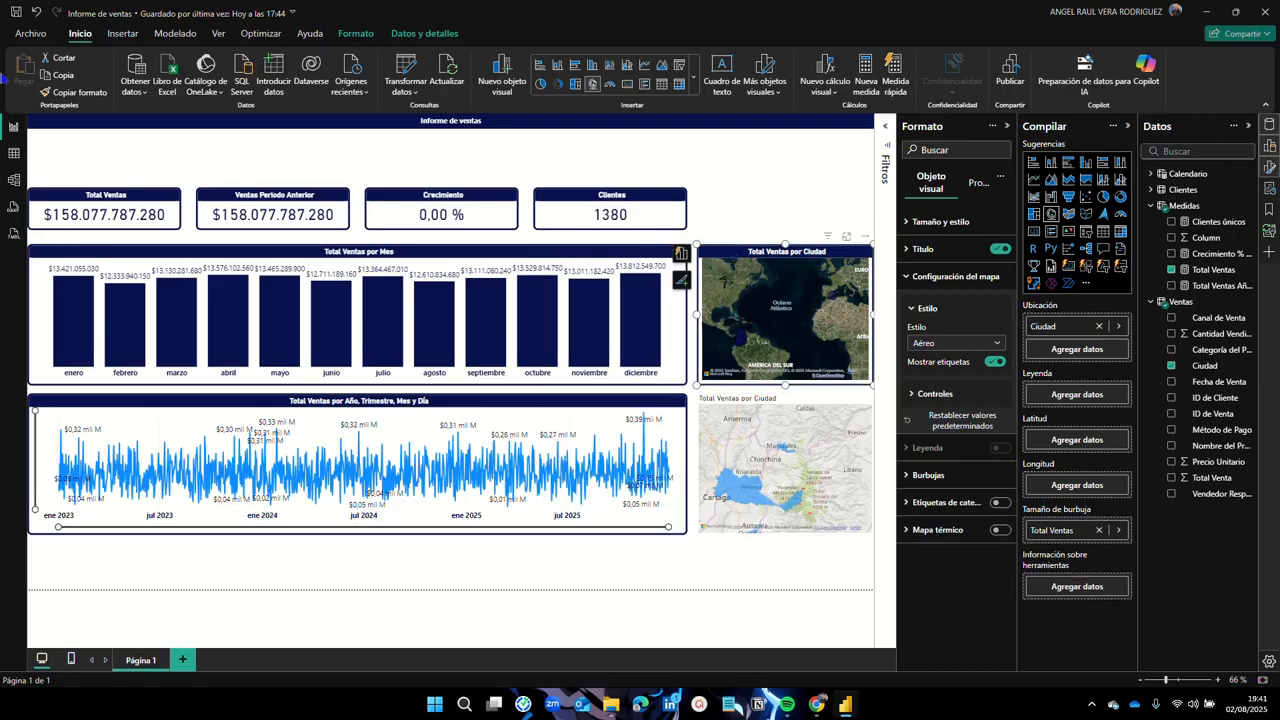
left_click(75, 92)
left_click(722, 430)
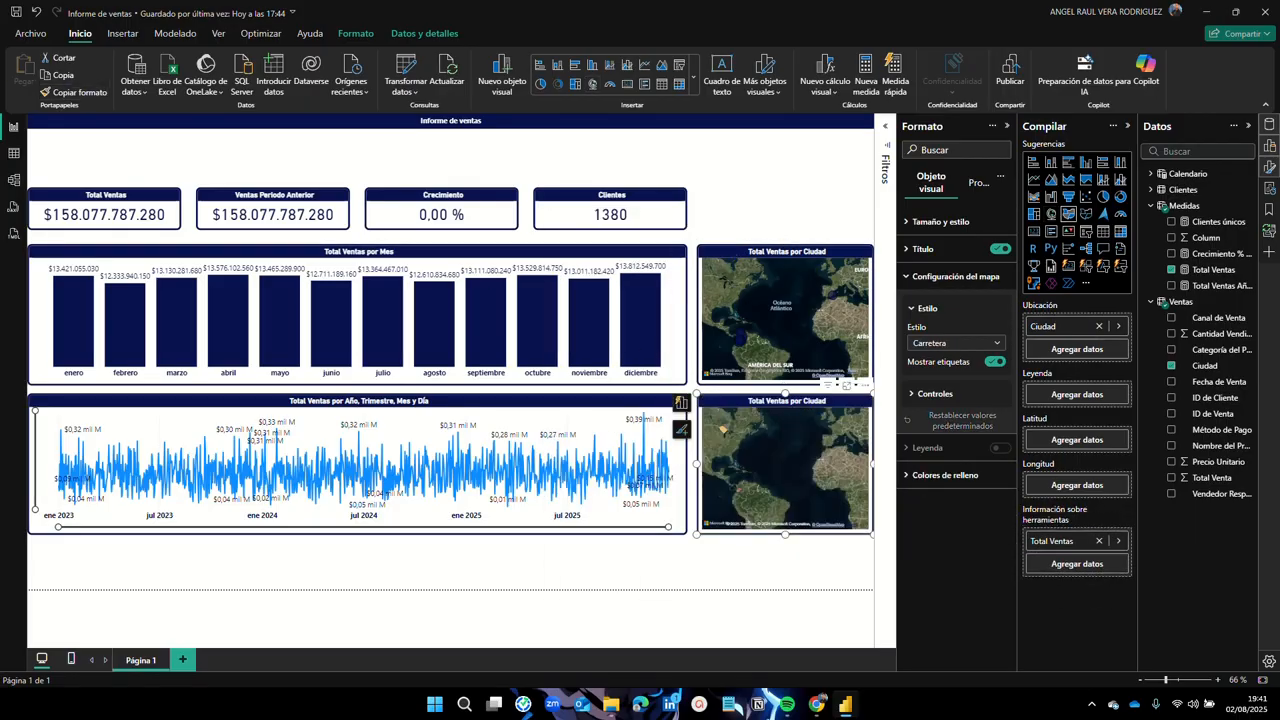
left_click(717, 547)
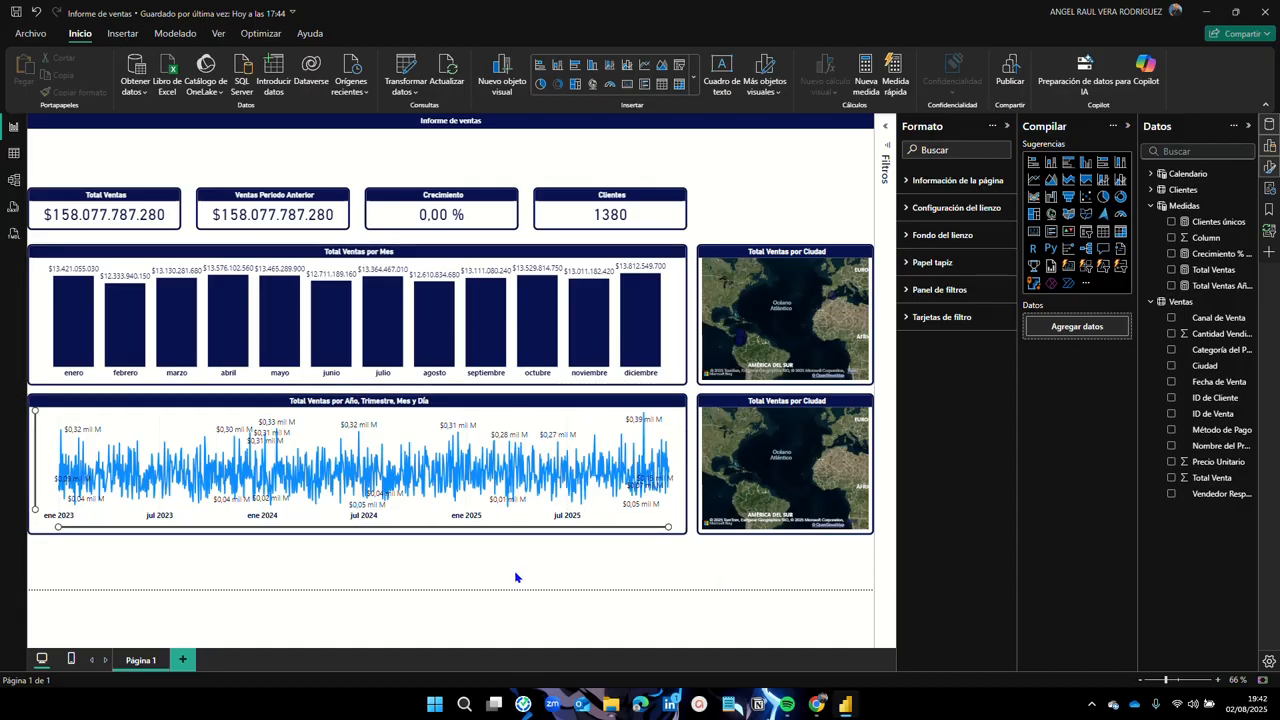
mouse_move(427, 506)
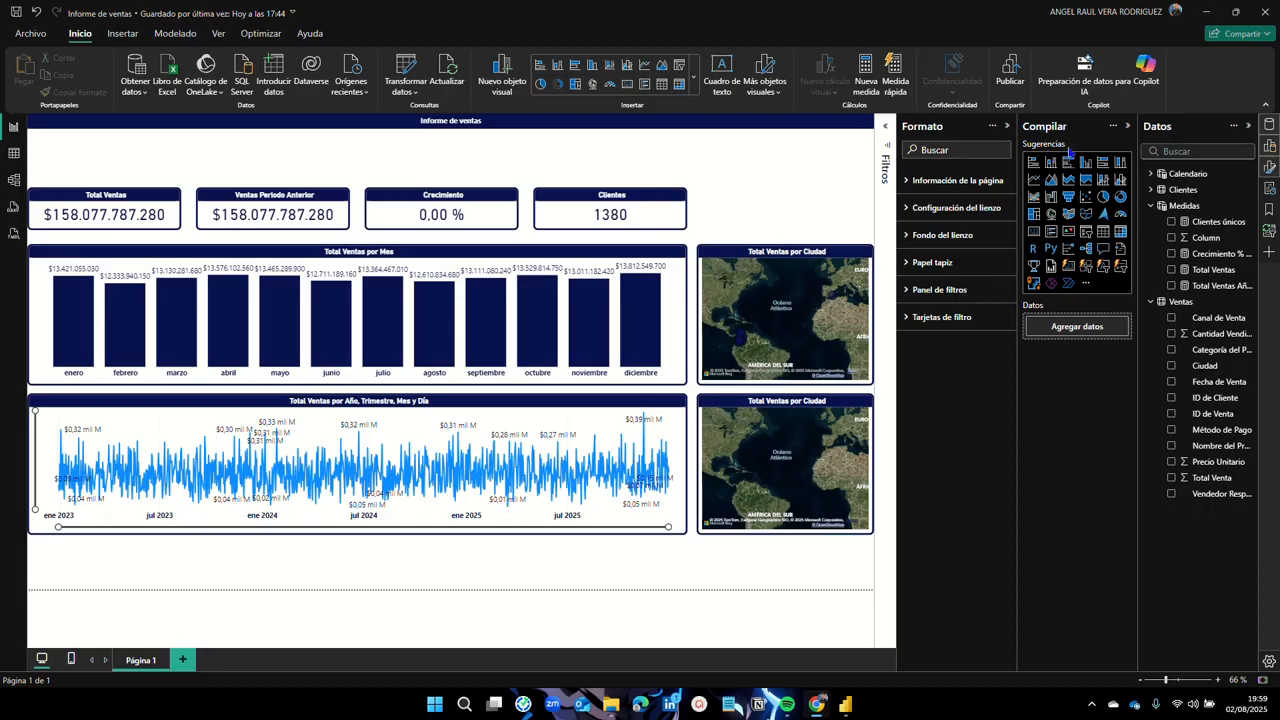
Step: Place a new slicer at the top of the page and fill it with the Calendario Month field
left_click(1087, 236)
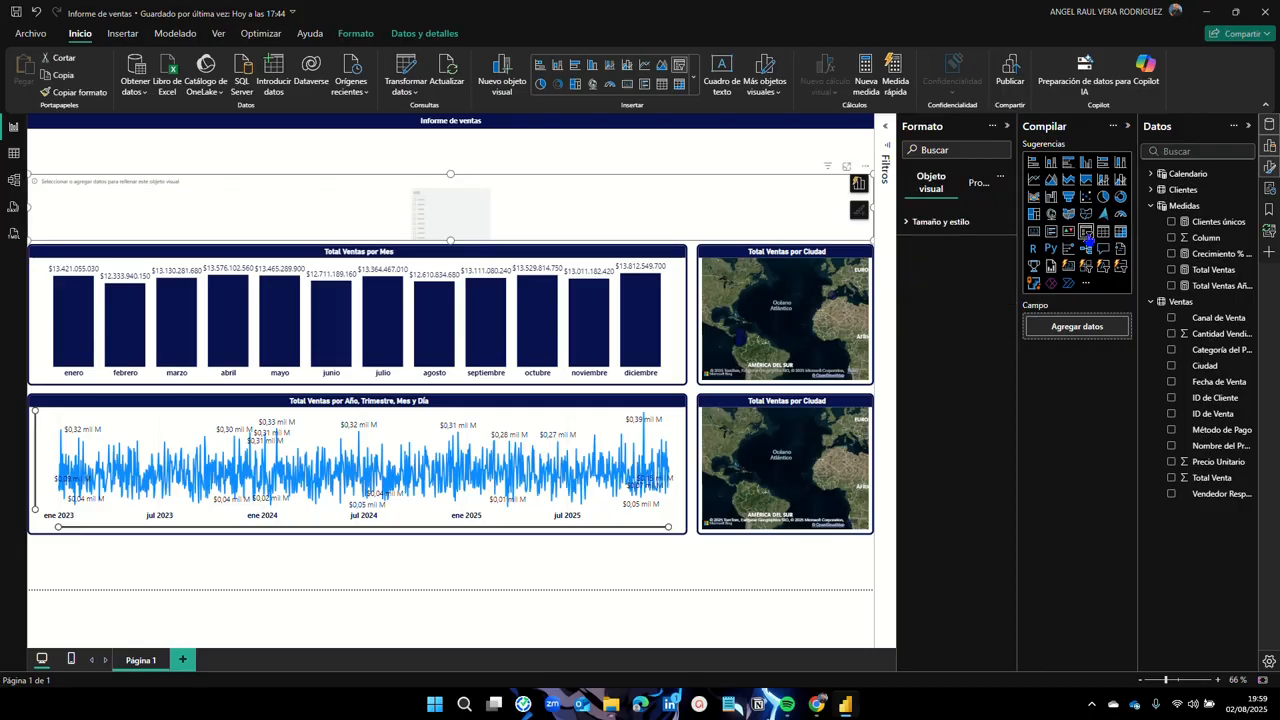
mouse_move(502, 180)
left_mouse_down()
mouse_move(473, 161)
mouse_move(480, 184)
left_mouse_up()
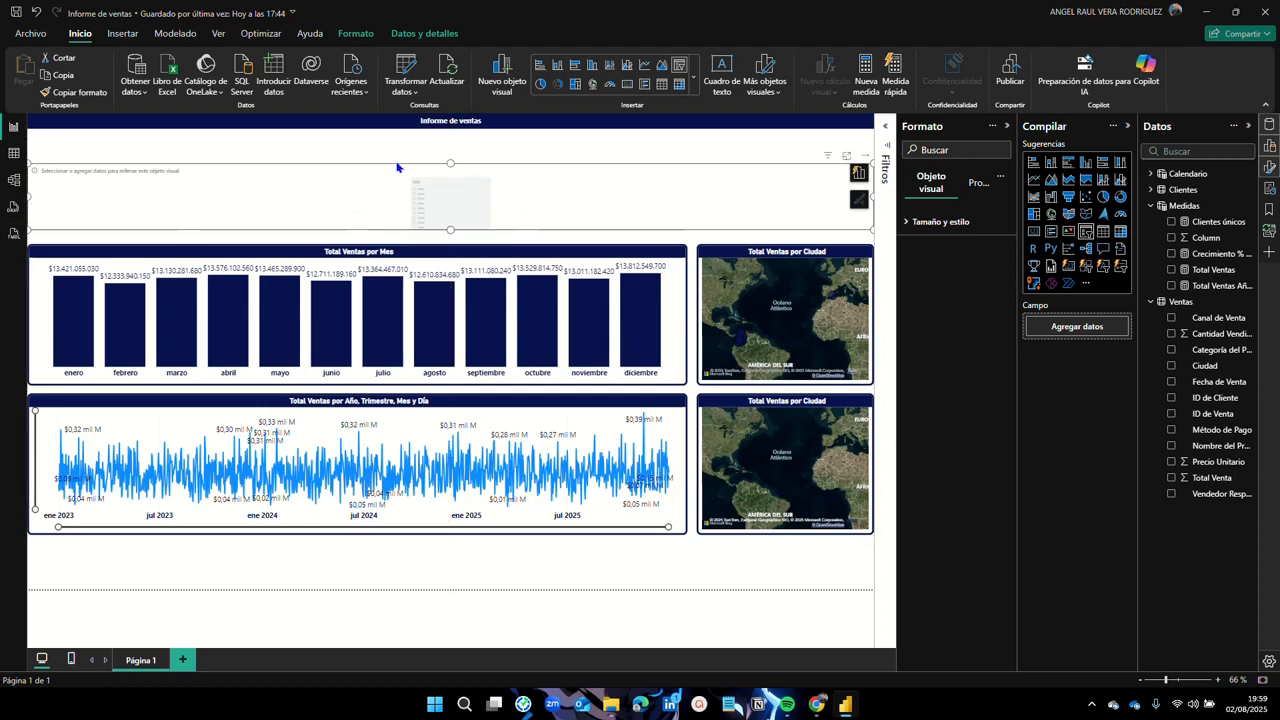
left_click(1150, 301)
left_click(1150, 206)
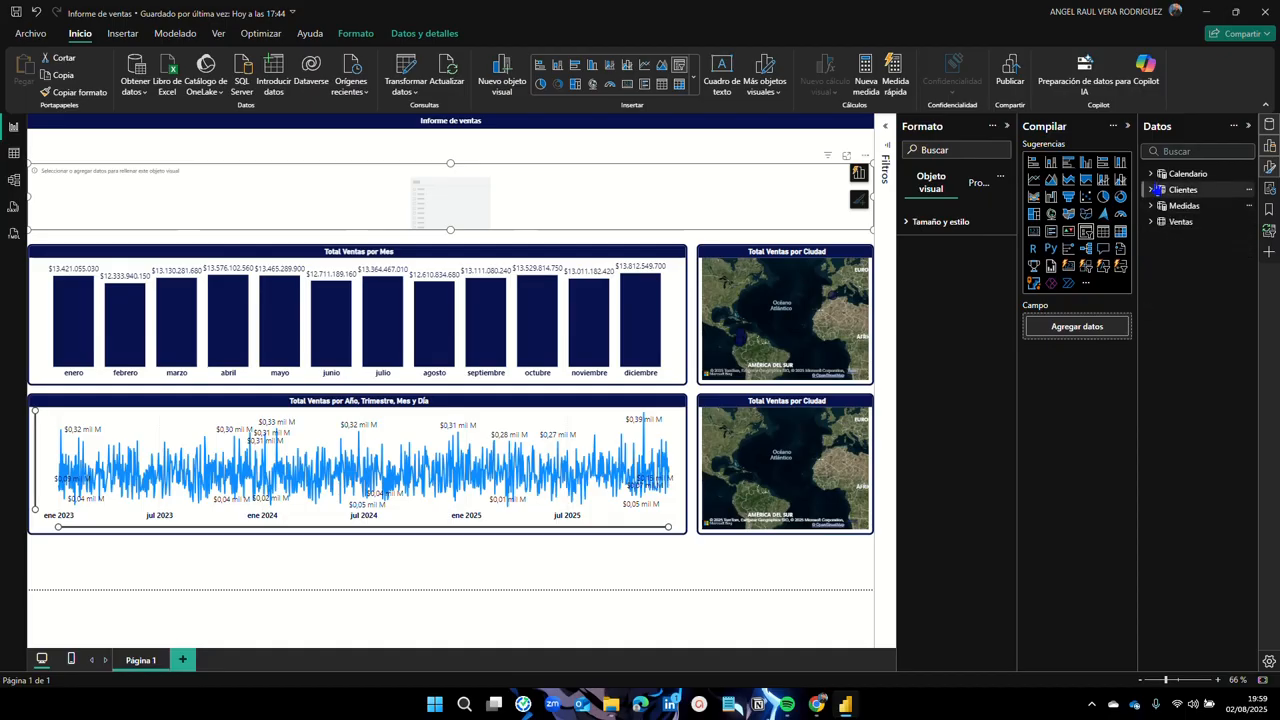
left_click(1151, 174)
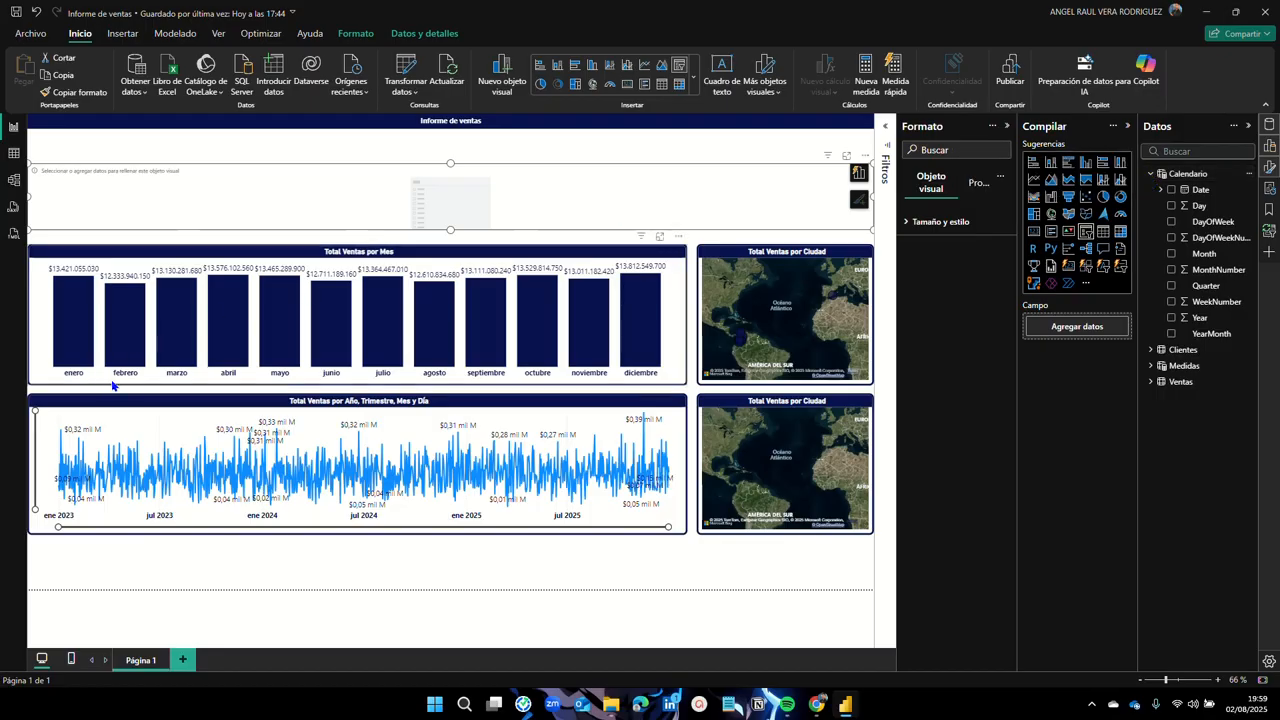
left_click(1172, 254)
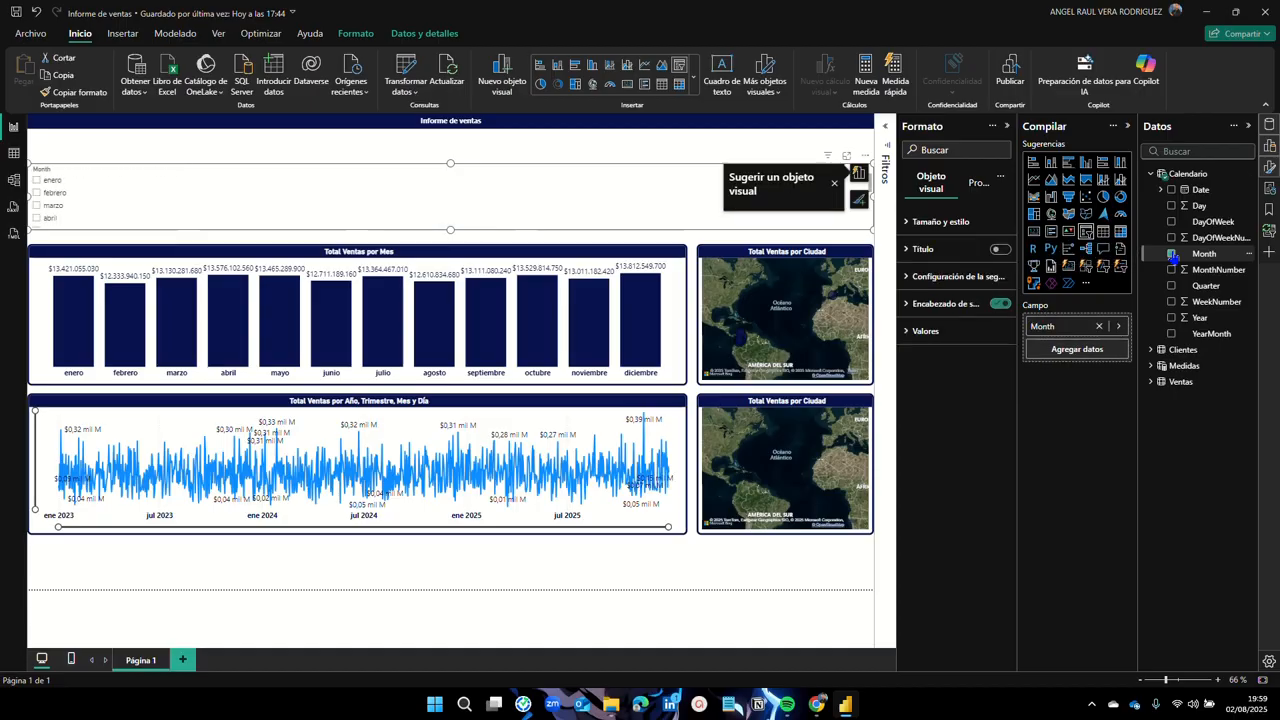
scroll(88, 190, "down", 4)
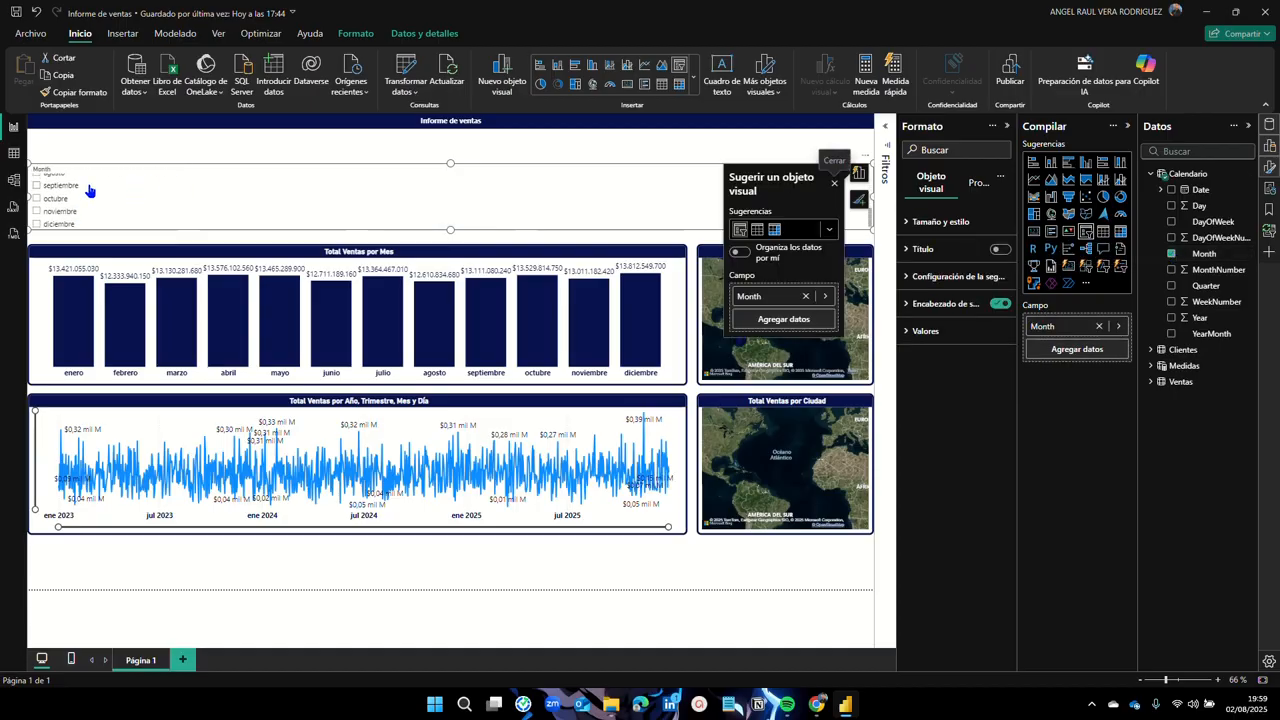
scroll(88, 190, "down", 3)
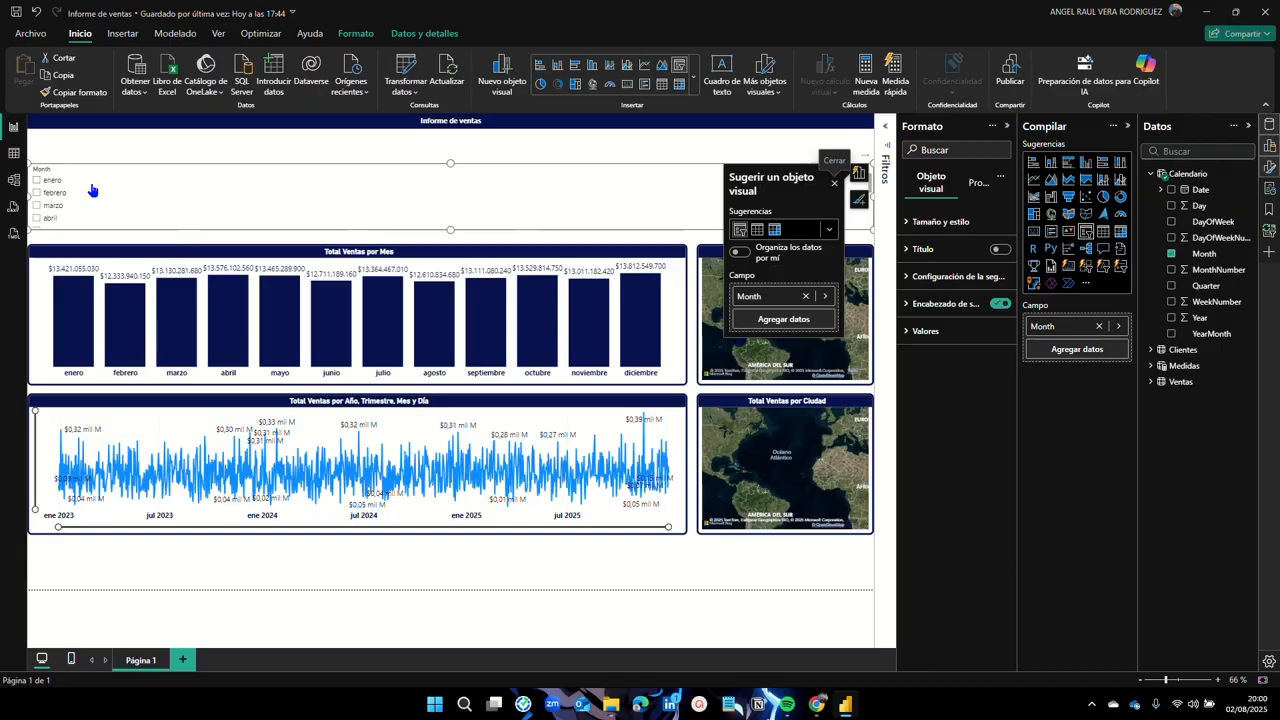
scroll(91, 190, "up", 7)
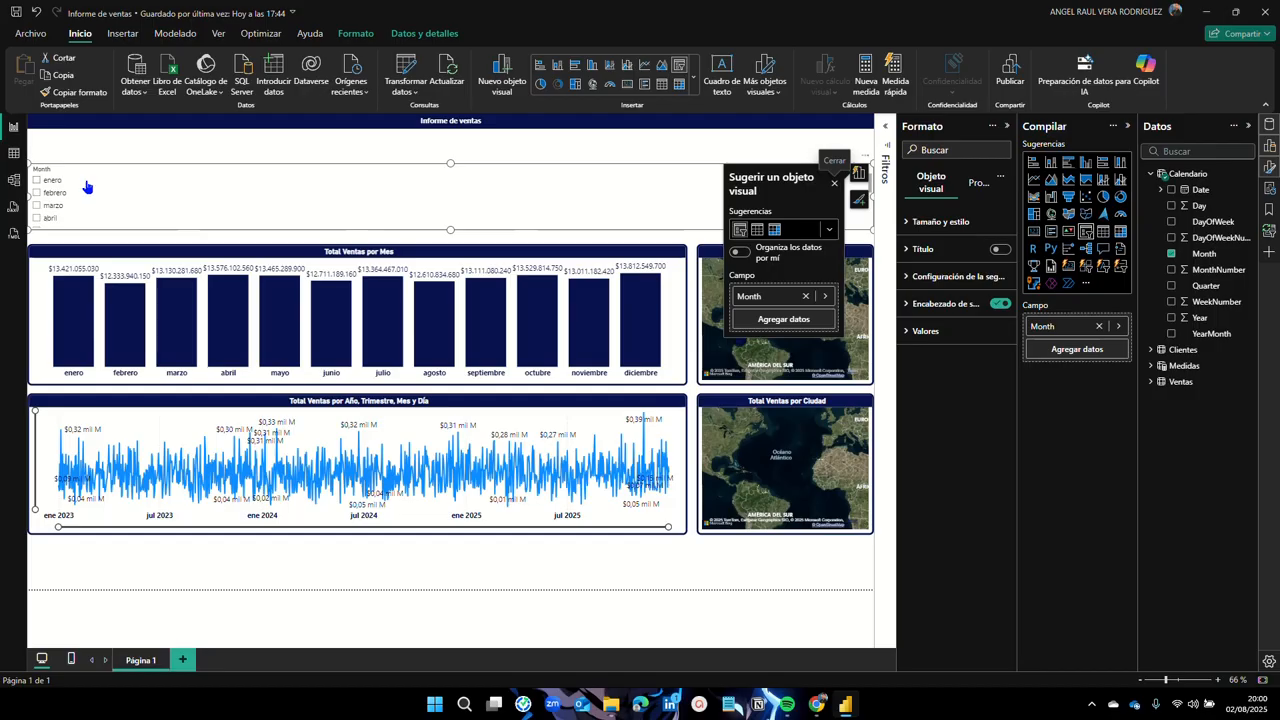
Step: Change the Month slicer's Estilo to Mosaico after briefly trying the dropdown style
left_click(913, 287)
left_click(1000, 345)
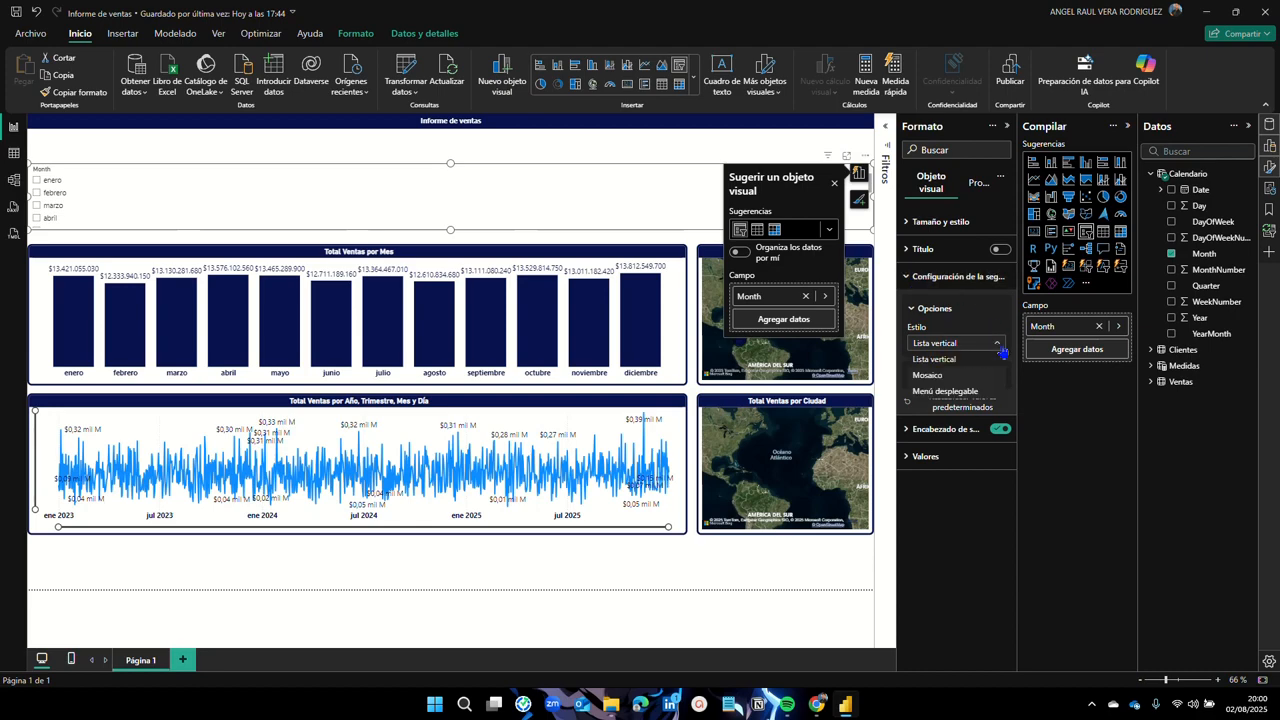
left_click(945, 391)
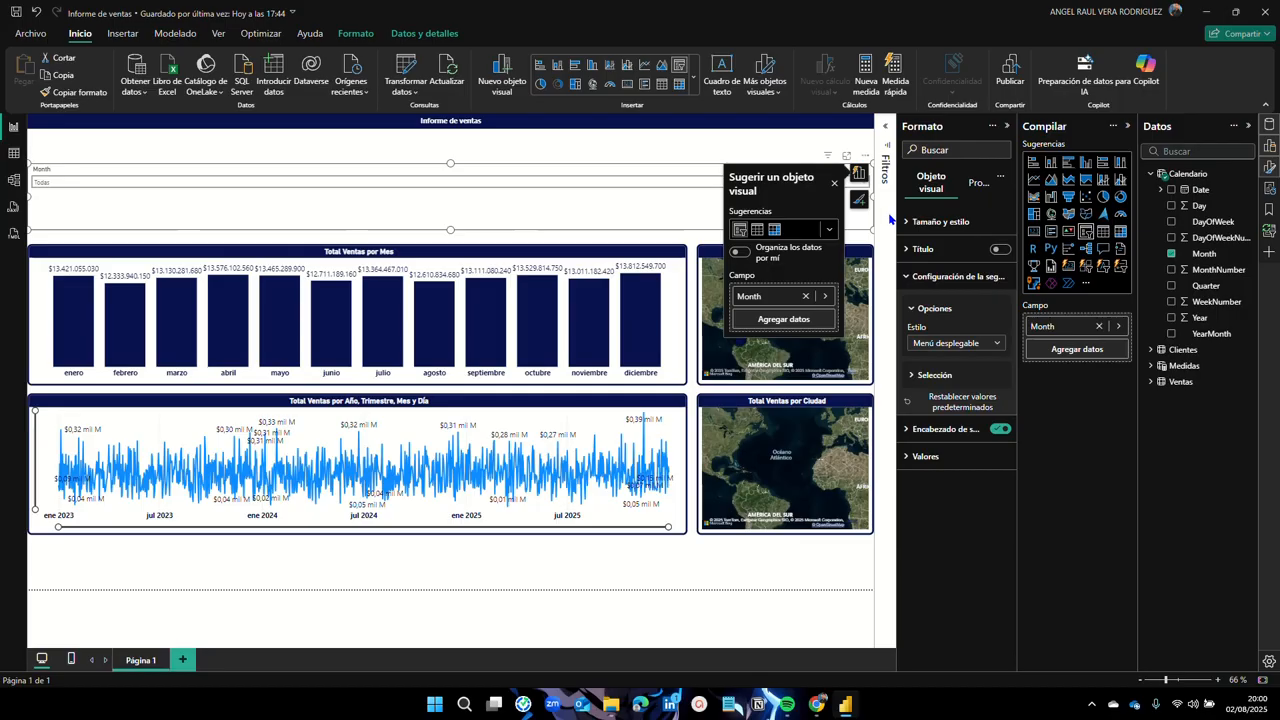
left_click(834, 183)
left_click(838, 183)
left_click(838, 184)
left_click(838, 184)
left_click(838, 183)
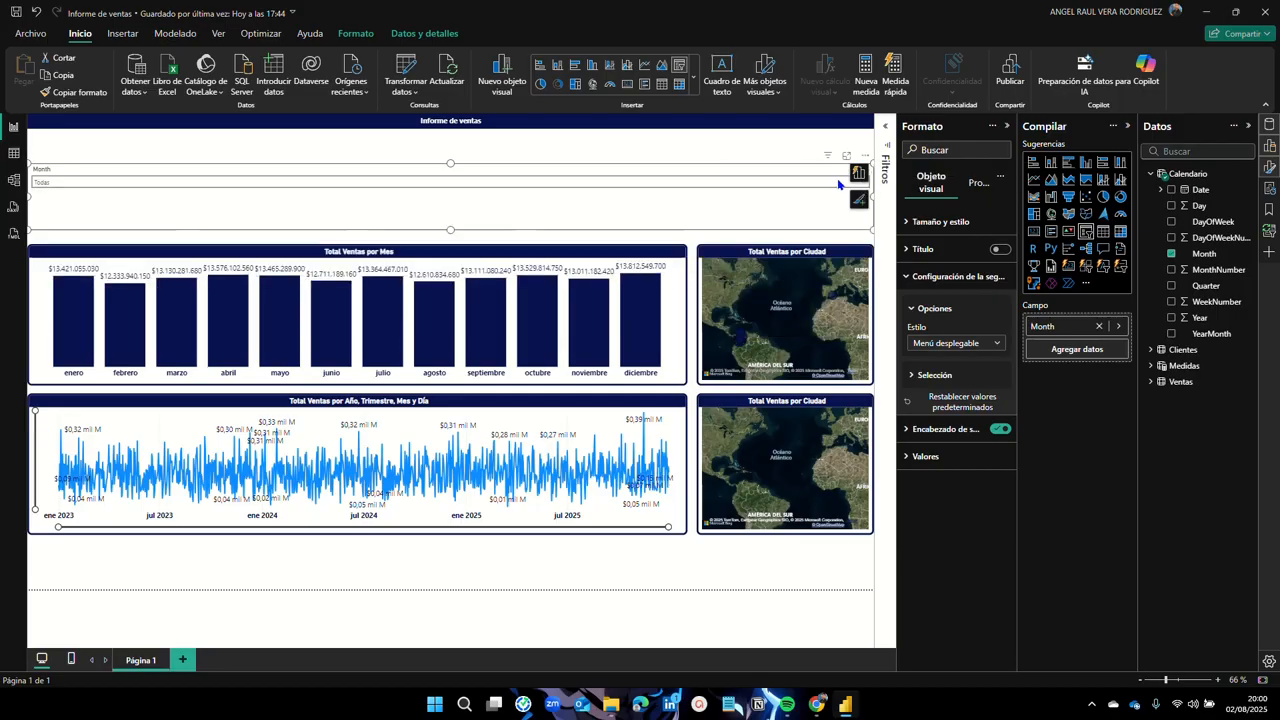
left_click(838, 183)
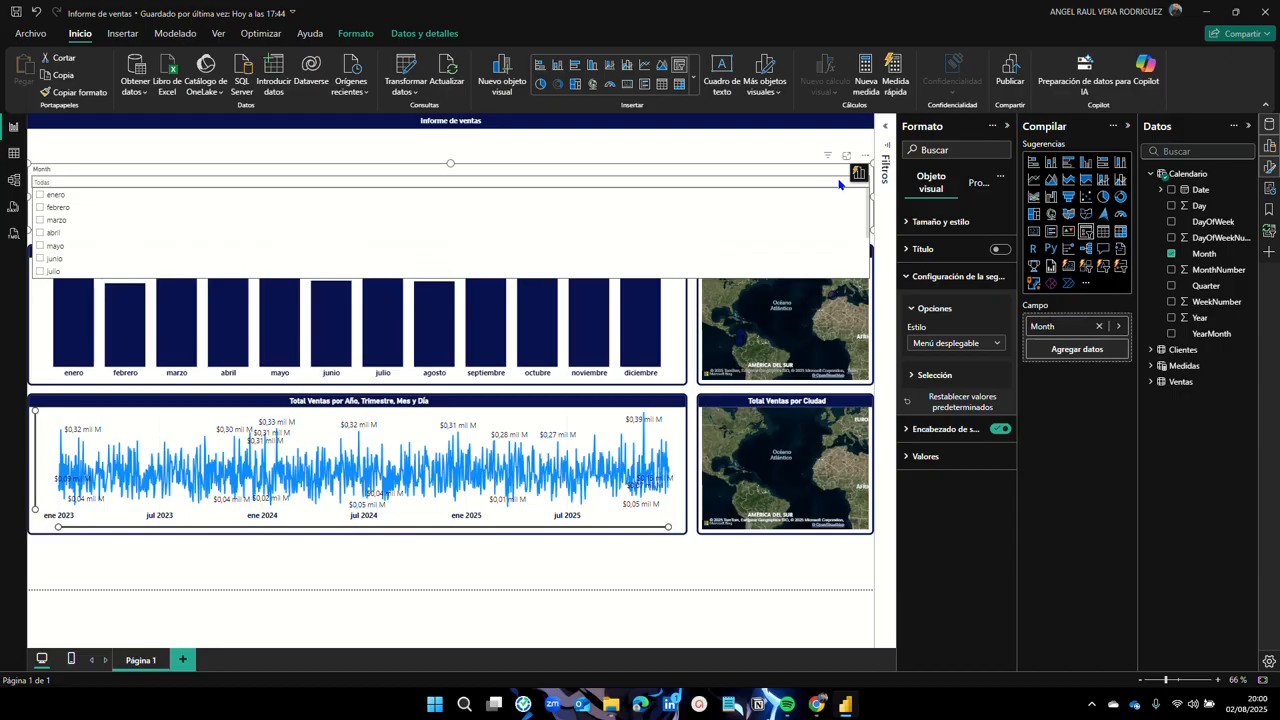
left_click(838, 183)
left_click(997, 343)
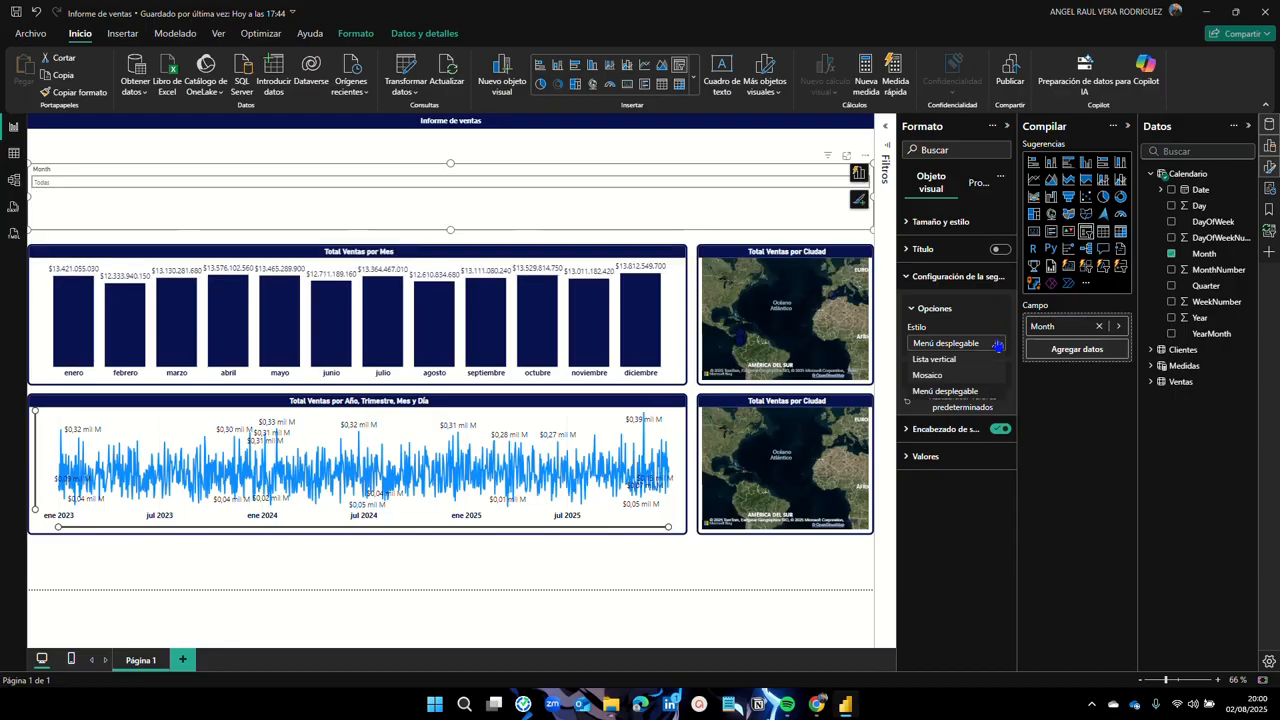
left_click(927, 375)
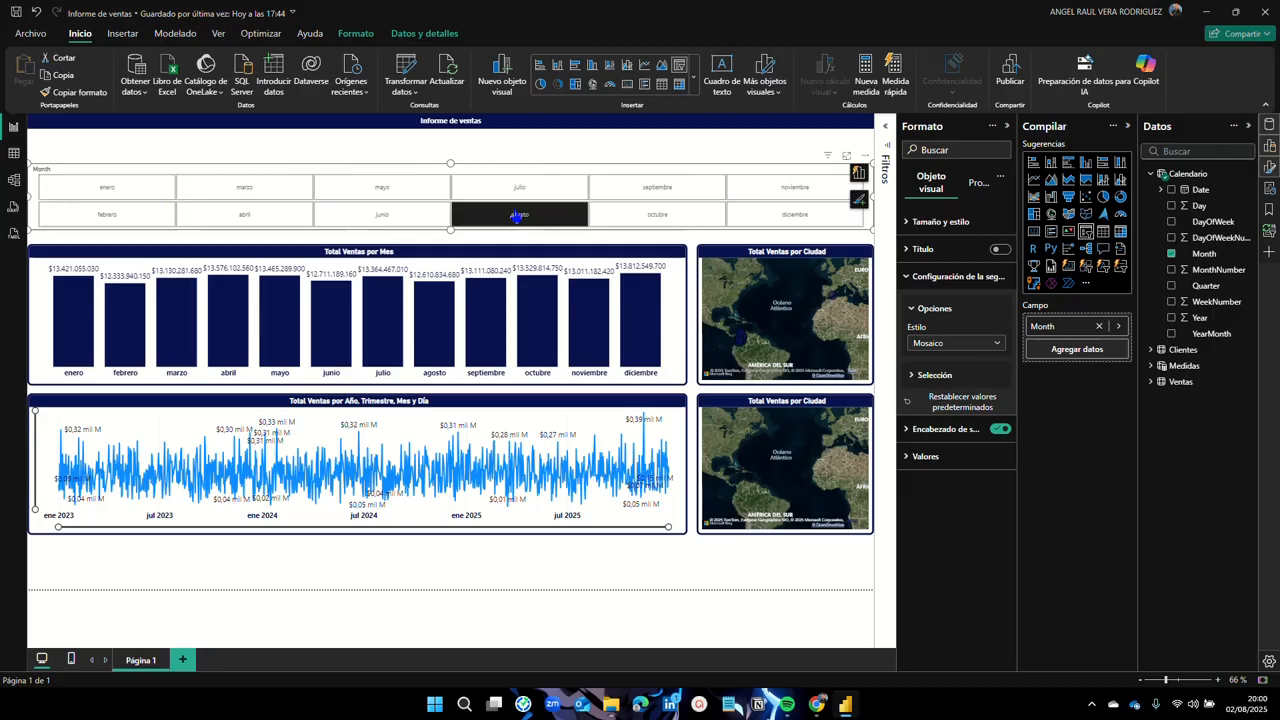
Step: Shorten the month slicer so its tiles fit one row, and hide its Month header
left_click_drag(450, 232, 432, 146)
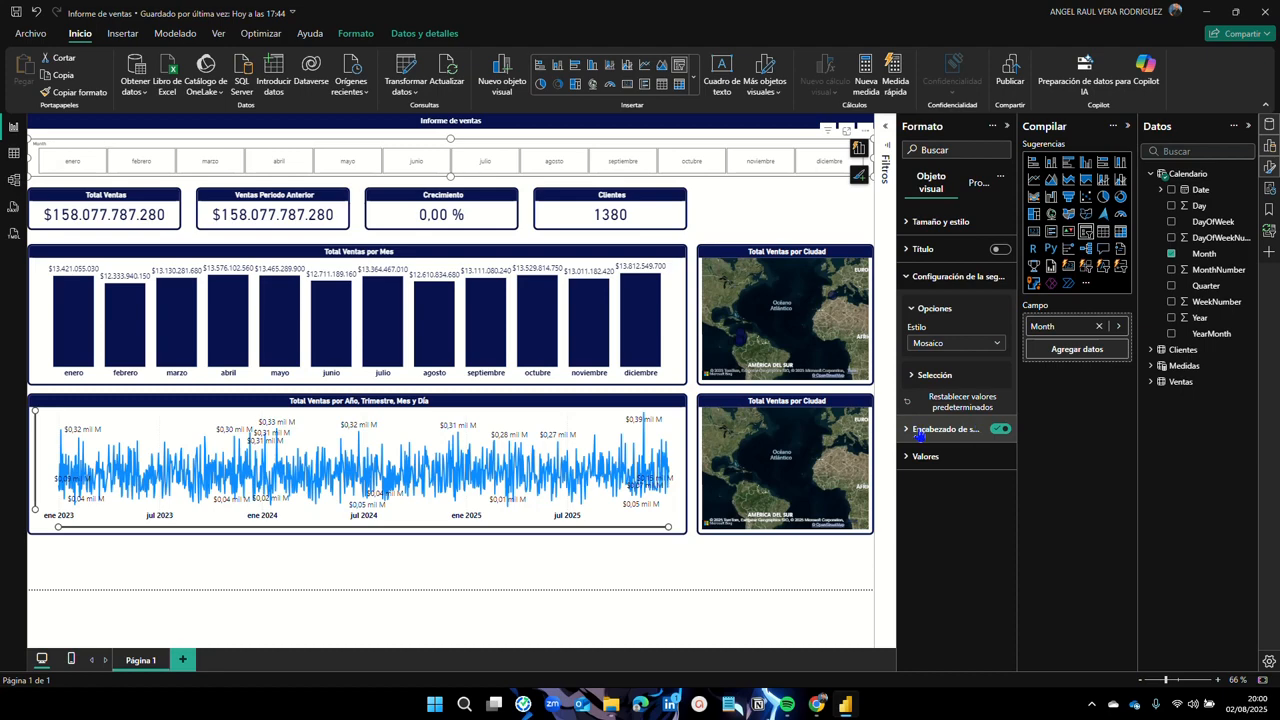
left_click(1000, 430)
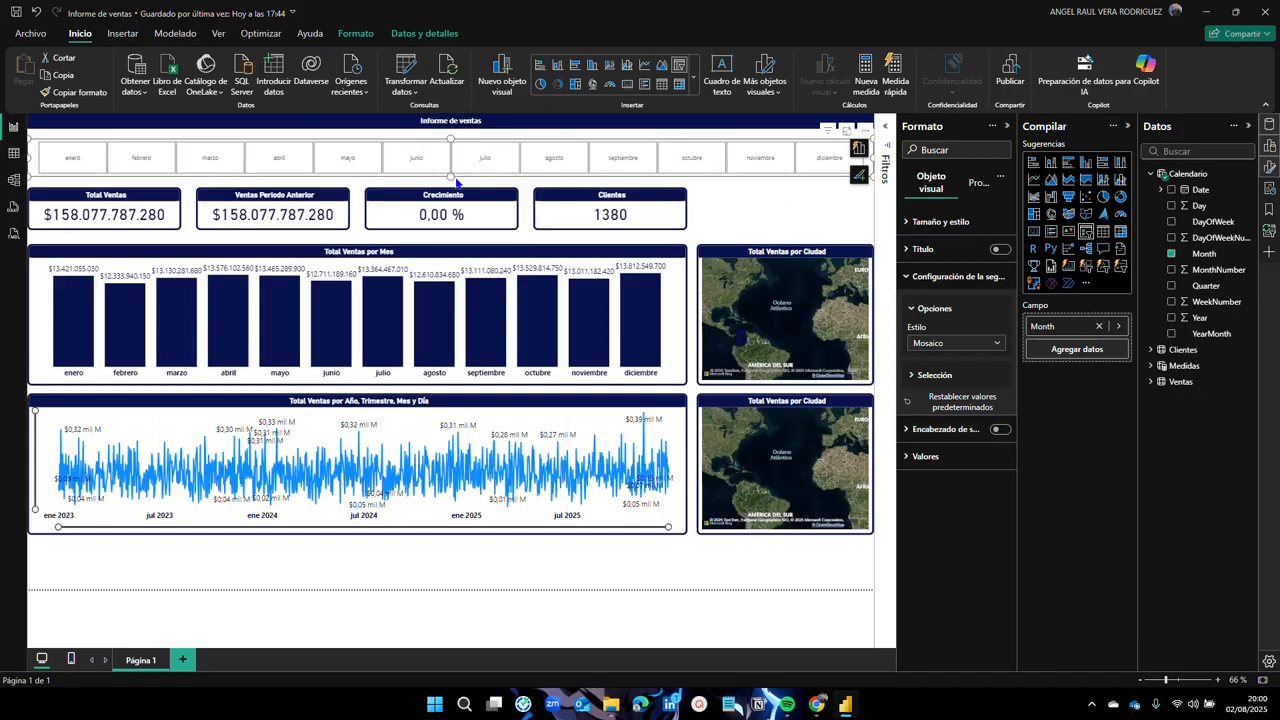
left_click_drag(451, 175, 448, 170)
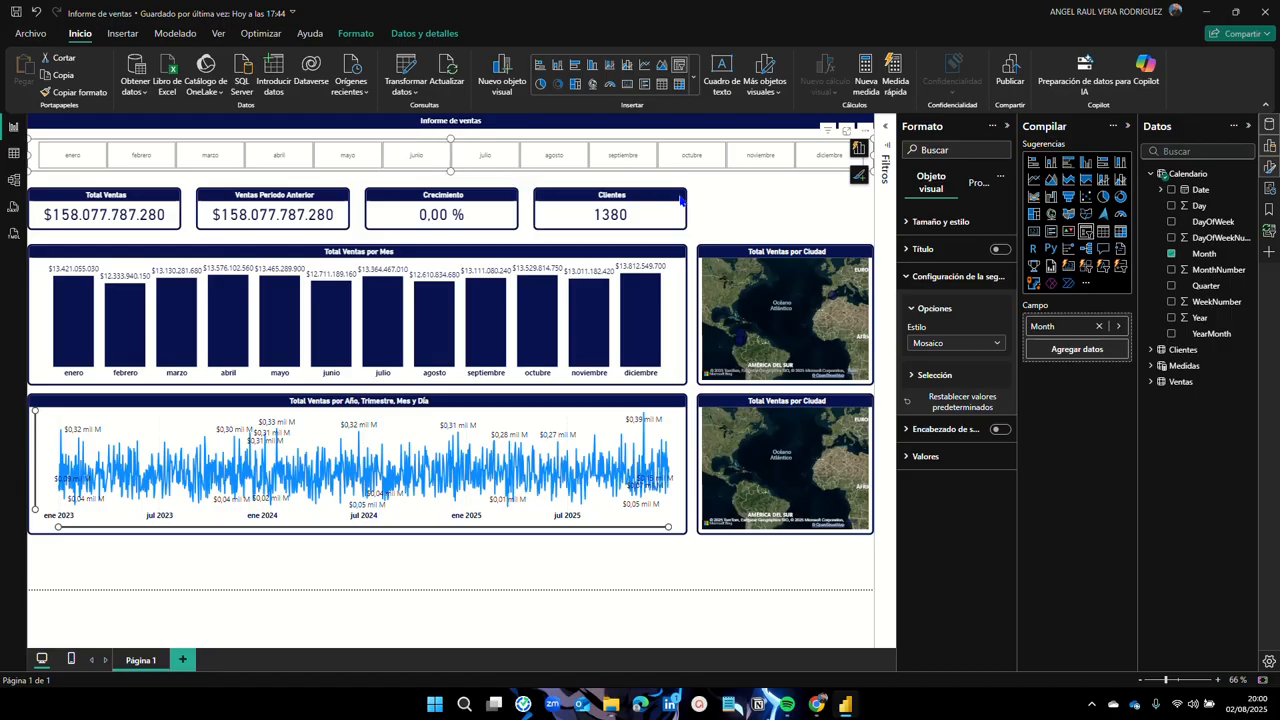
left_click(731, 206)
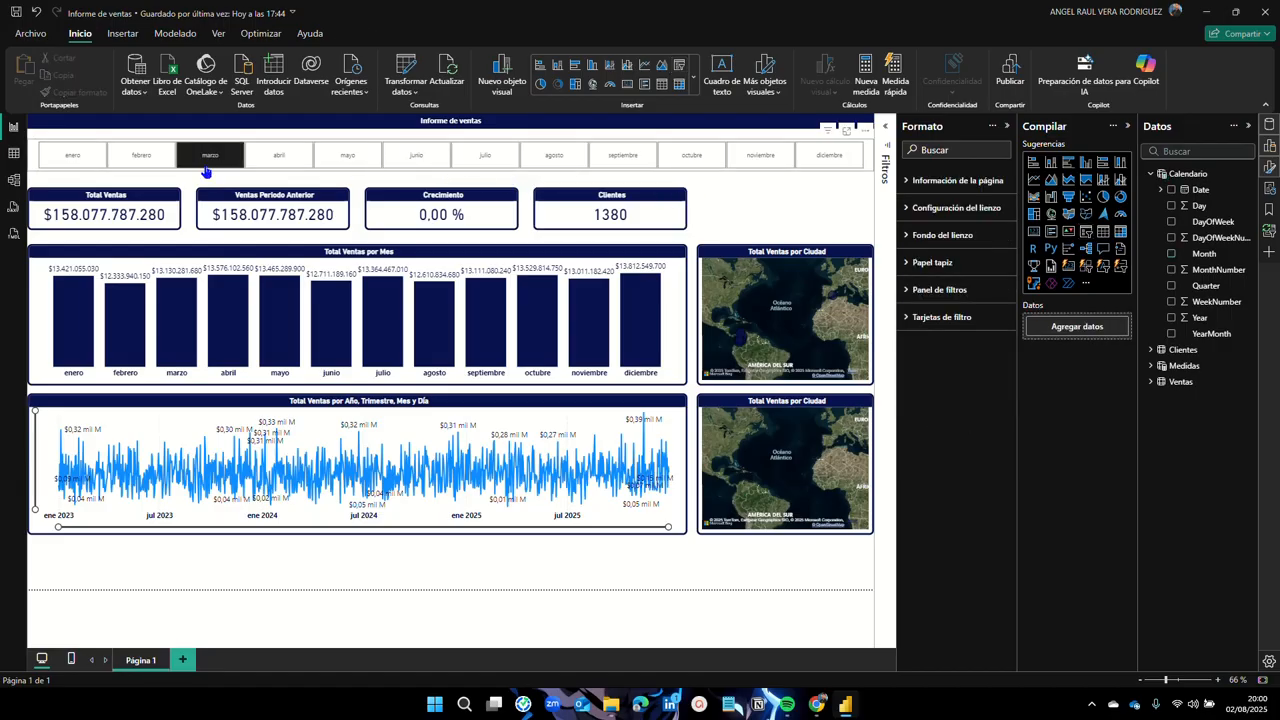
Step: Copy the Total Ventas card's formatting onto the month slicer and remove its dark title bar
left_click(58, 197)
left_click(72, 92)
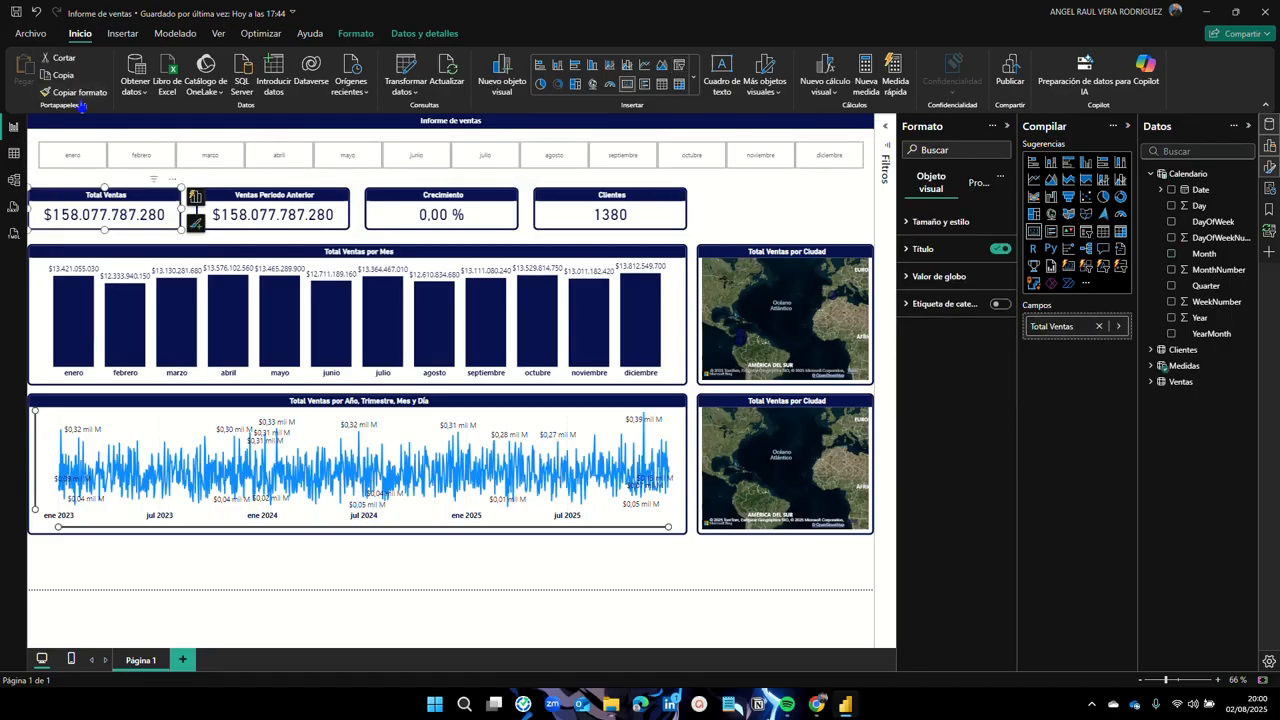
left_click(35, 162)
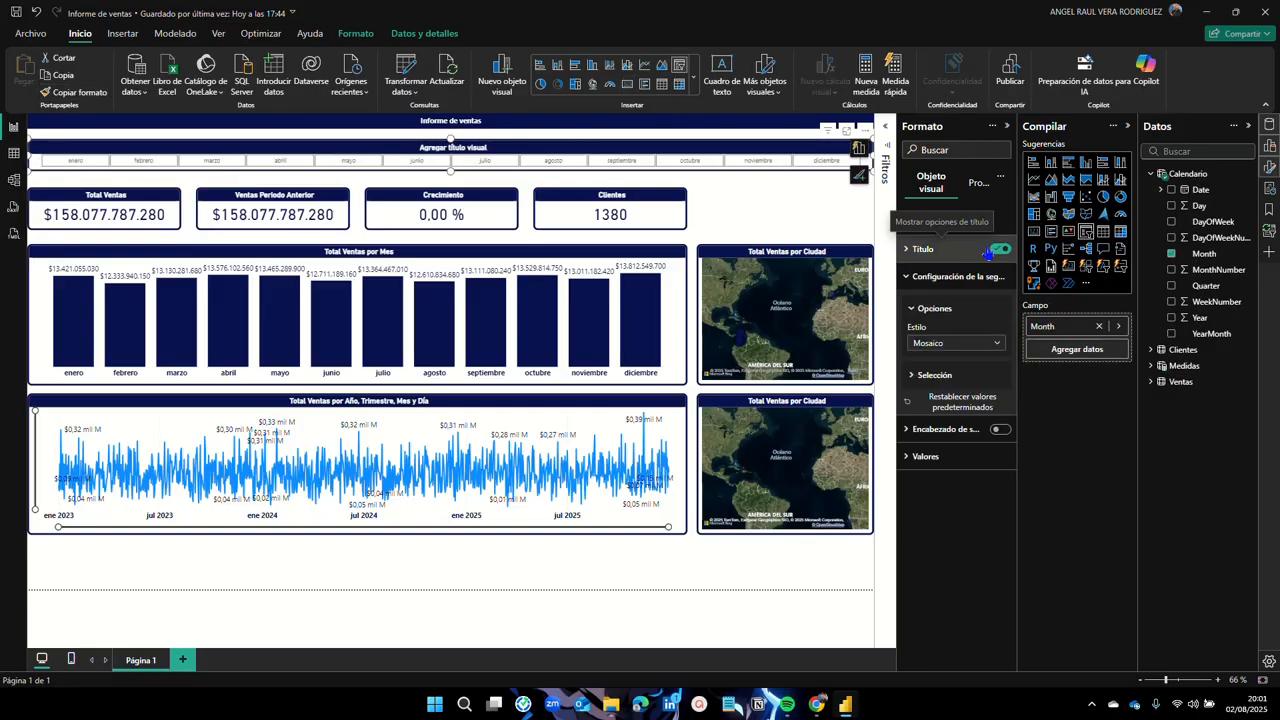
left_click(999, 250)
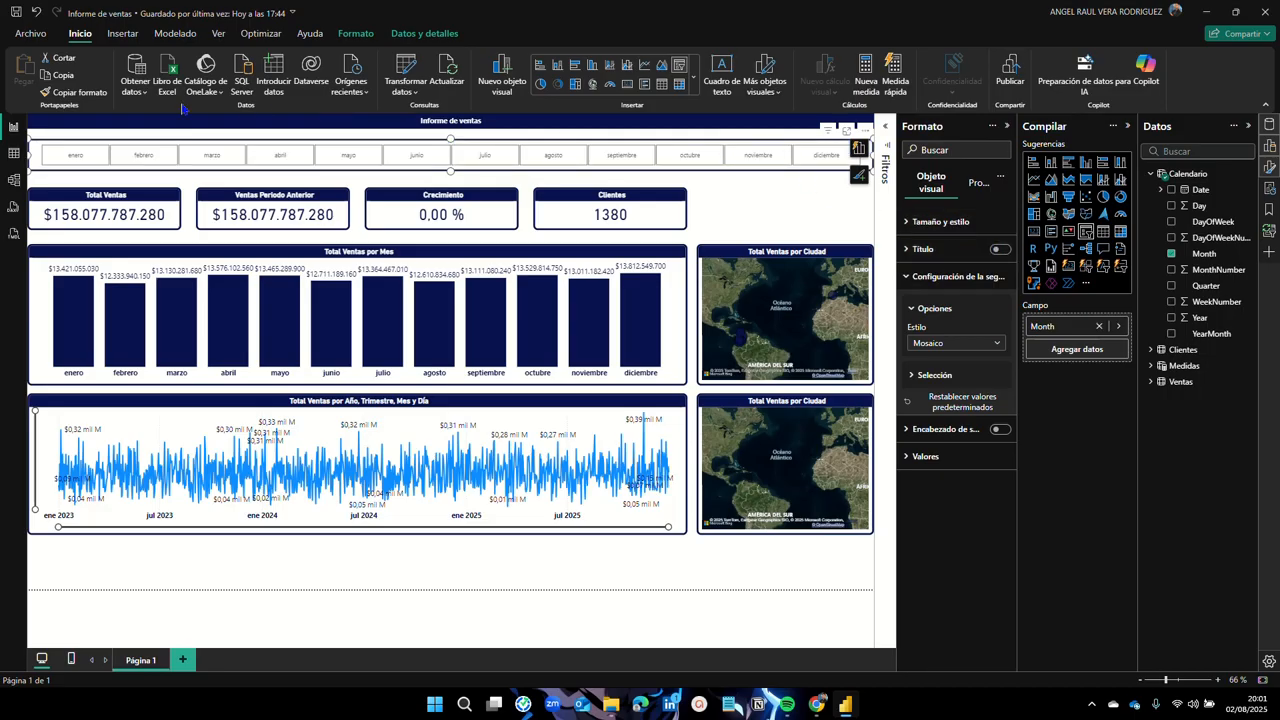
left_click(751, 200)
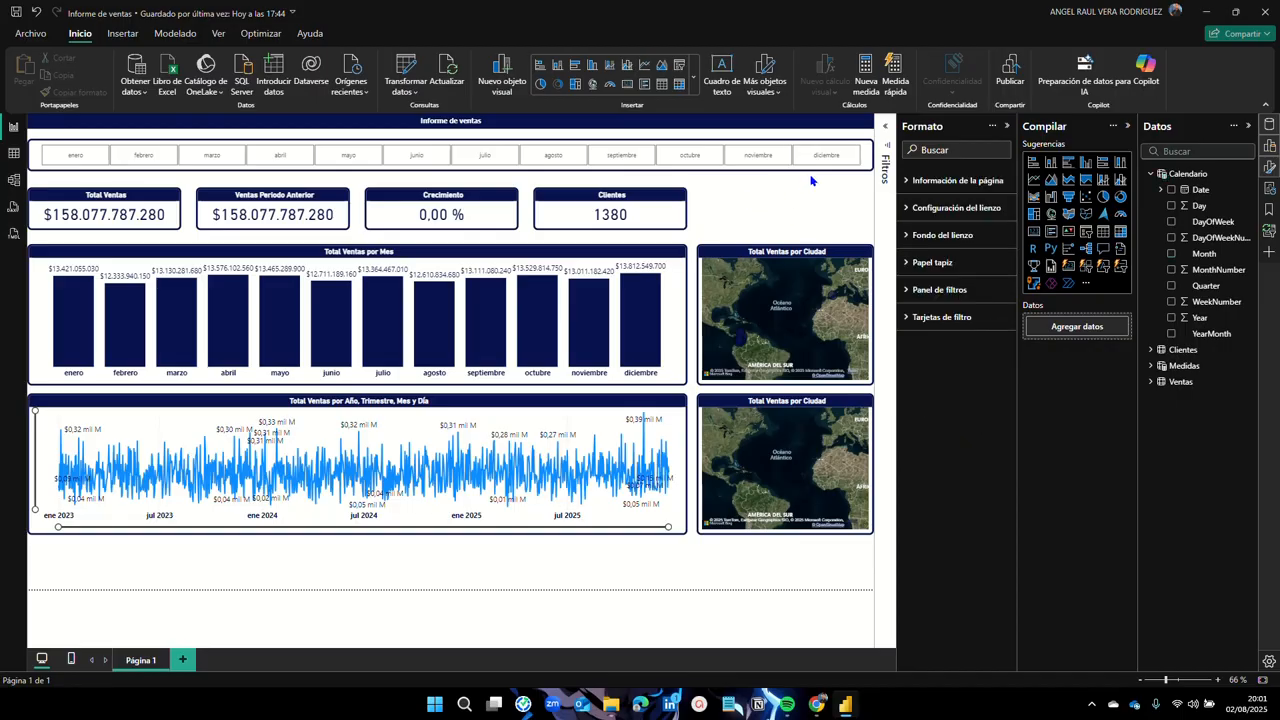
Step: Reselect the month slicer, nudge it up into alignment, and collapse its settings section
left_click(644, 175)
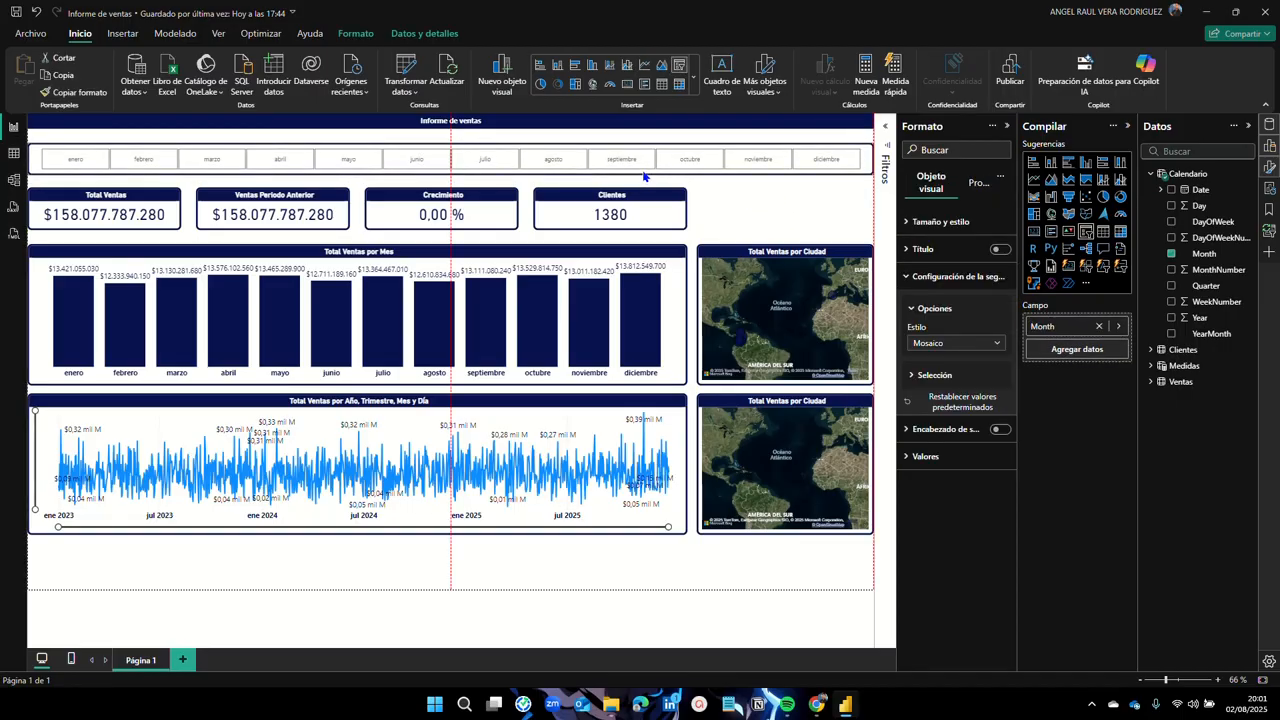
key("Up")
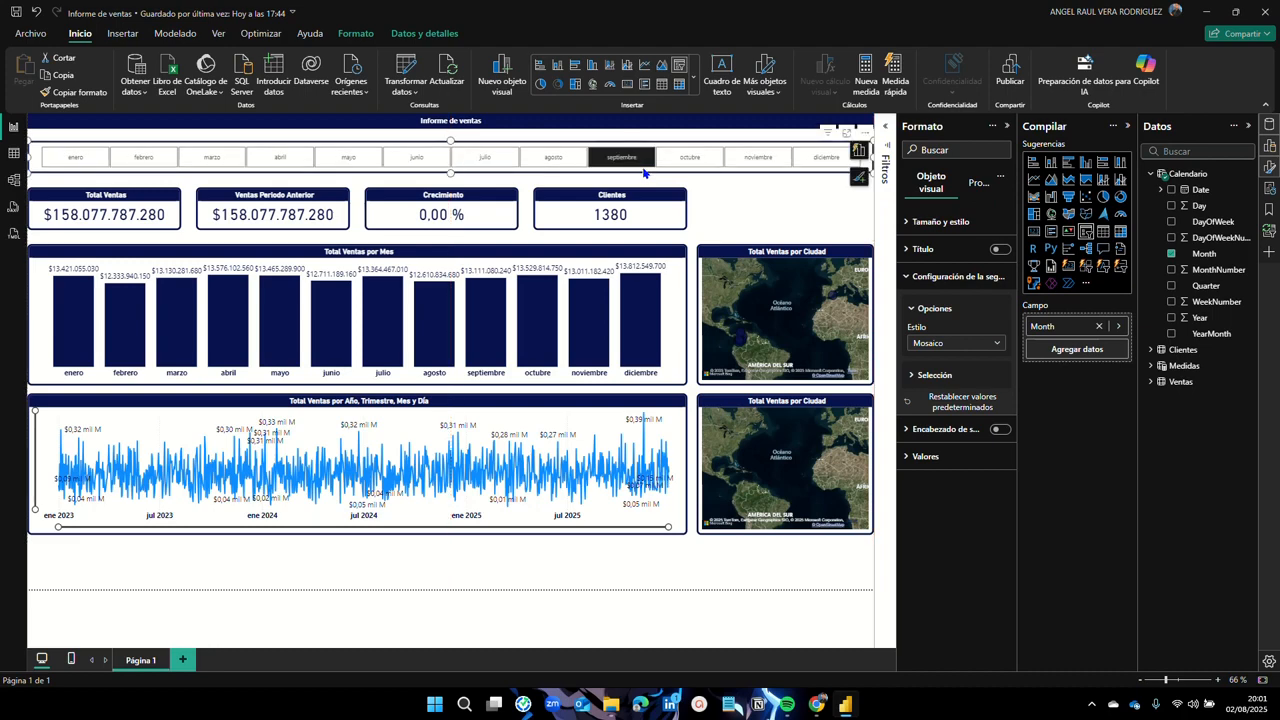
left_click(913, 288)
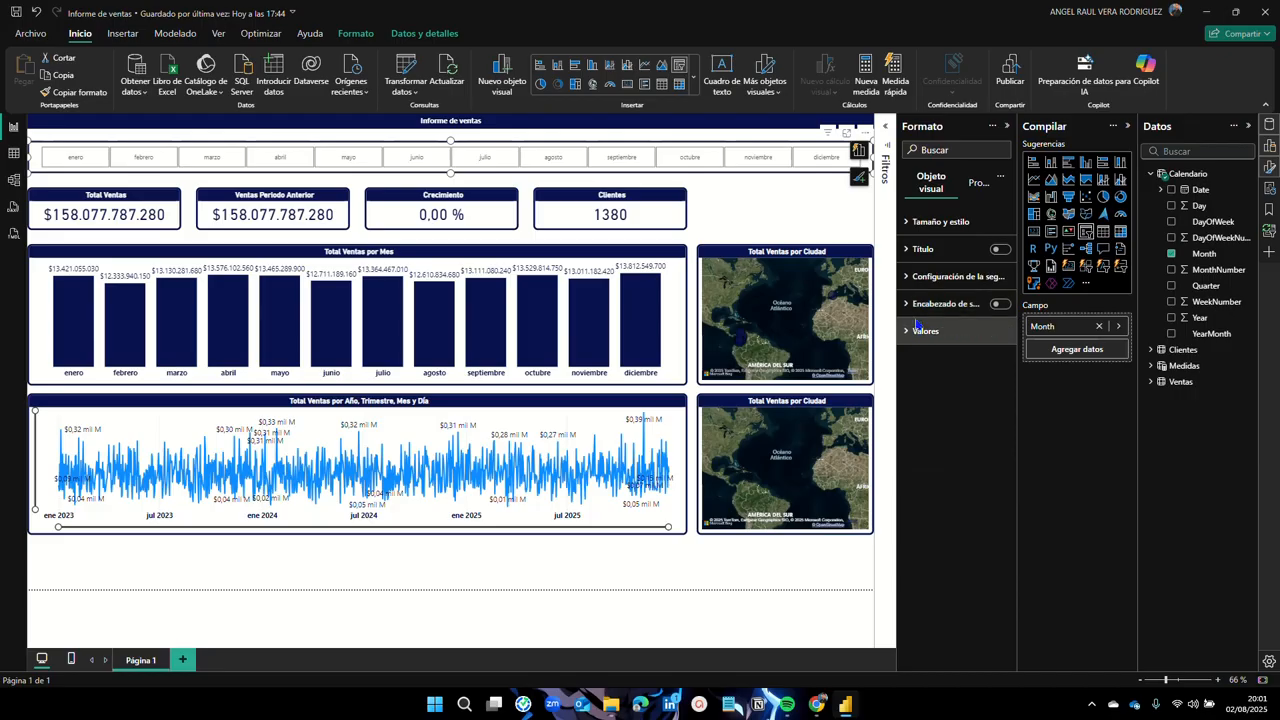
Step: Make the month tile labels bold in the Valores font settings
left_click(912, 334)
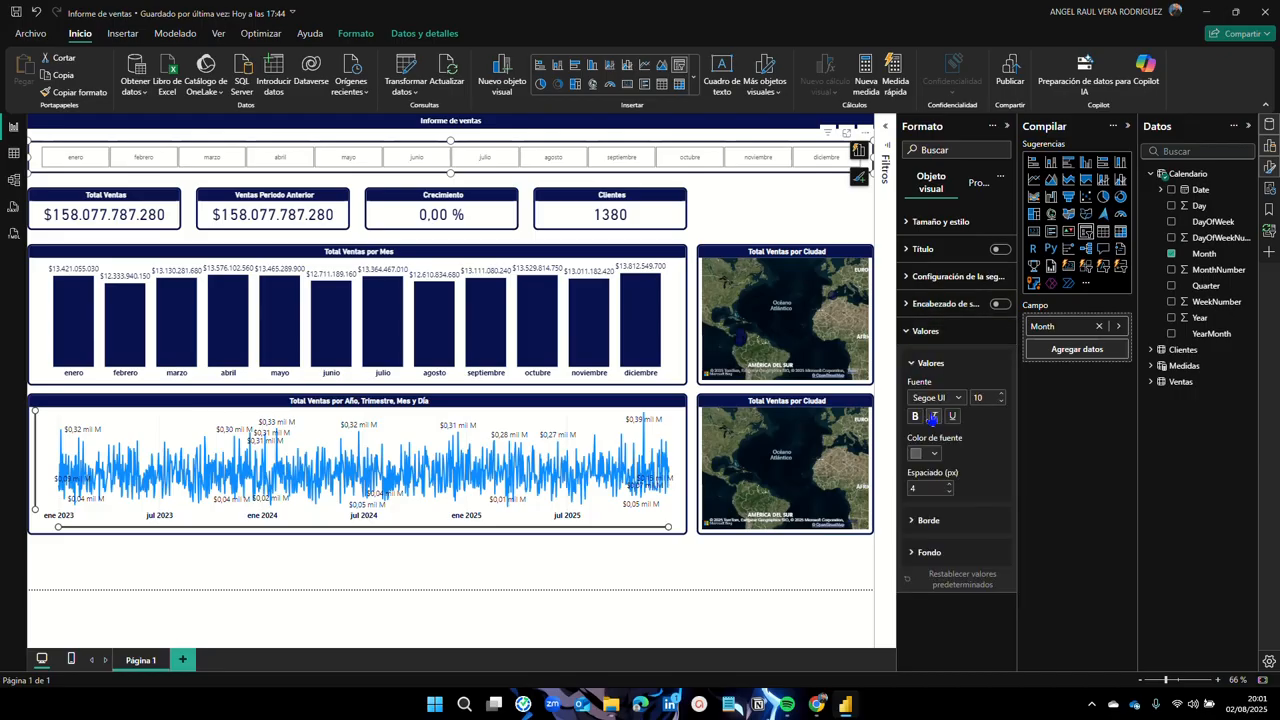
left_click(933, 455)
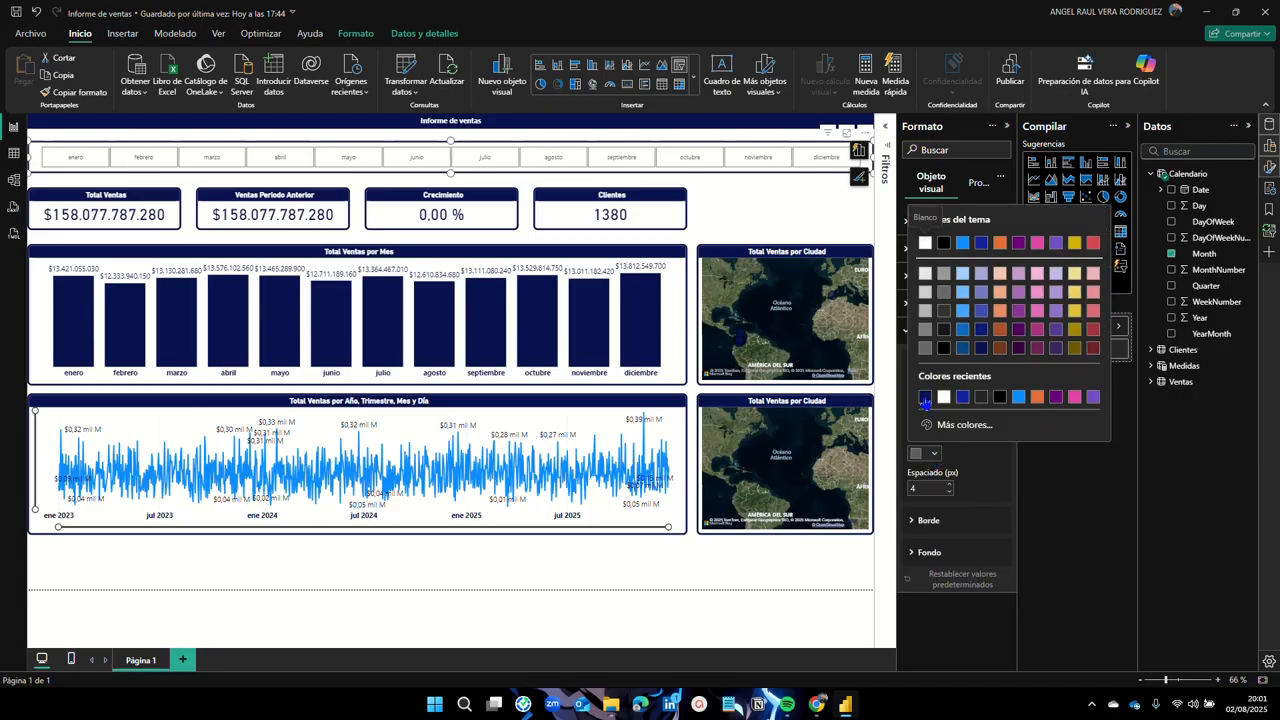
left_click(925, 398)
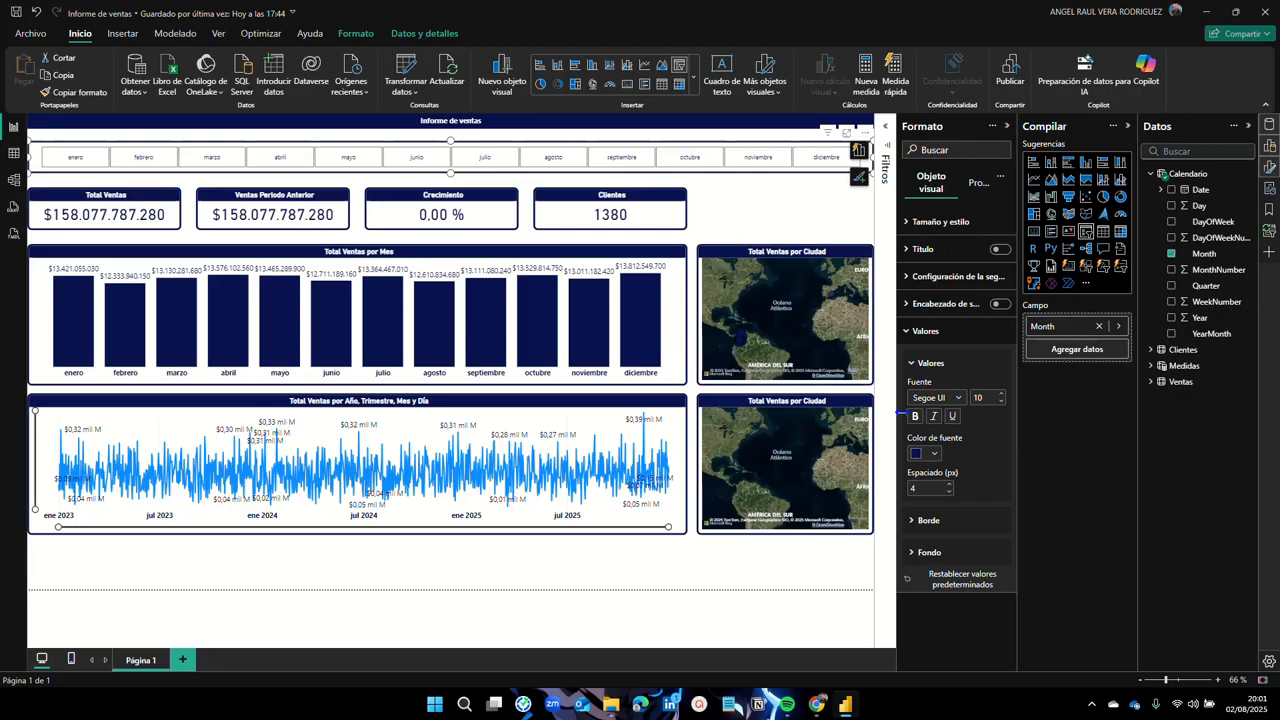
left_click(914, 417)
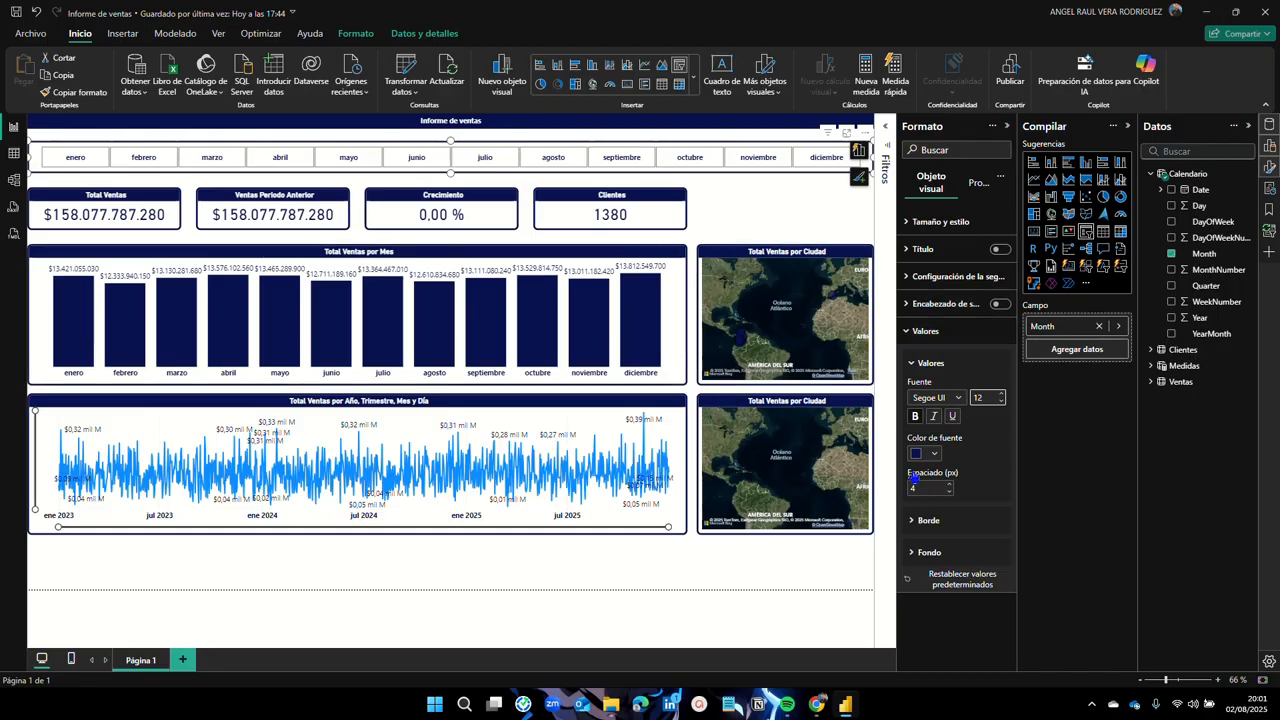
Step: Give the month tiles dark navy borders
left_click(918, 528)
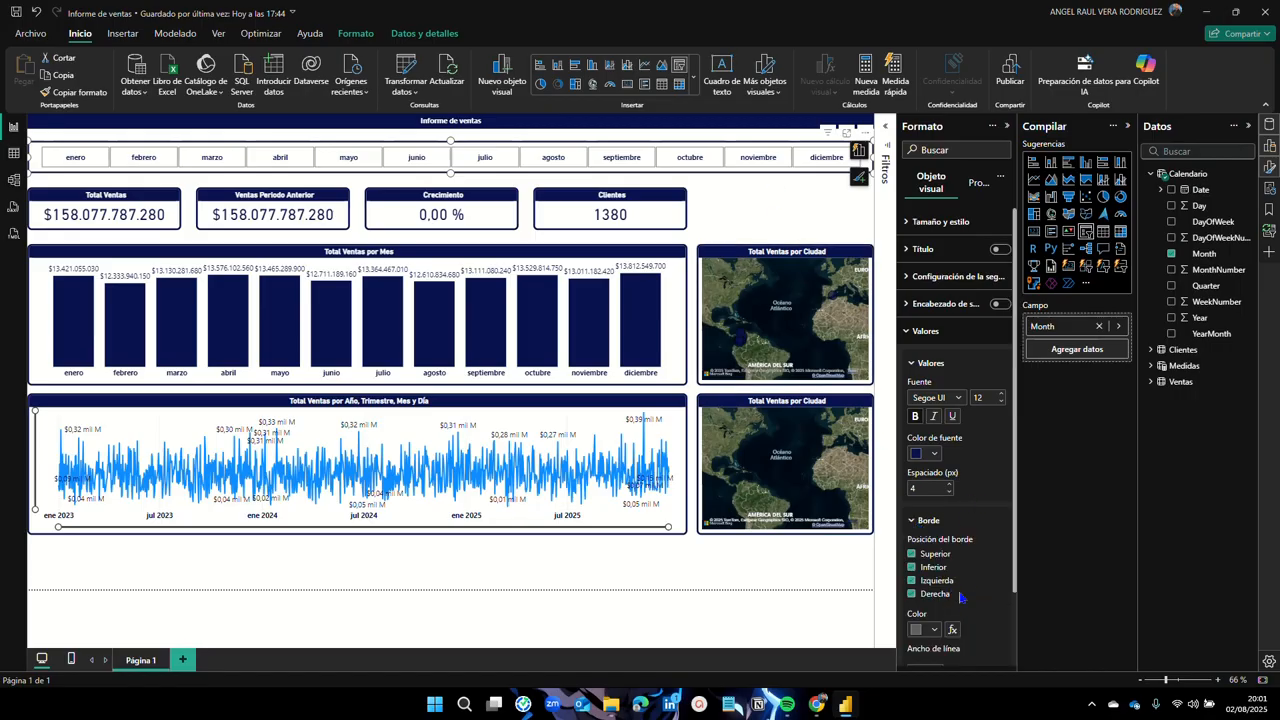
left_click(937, 632)
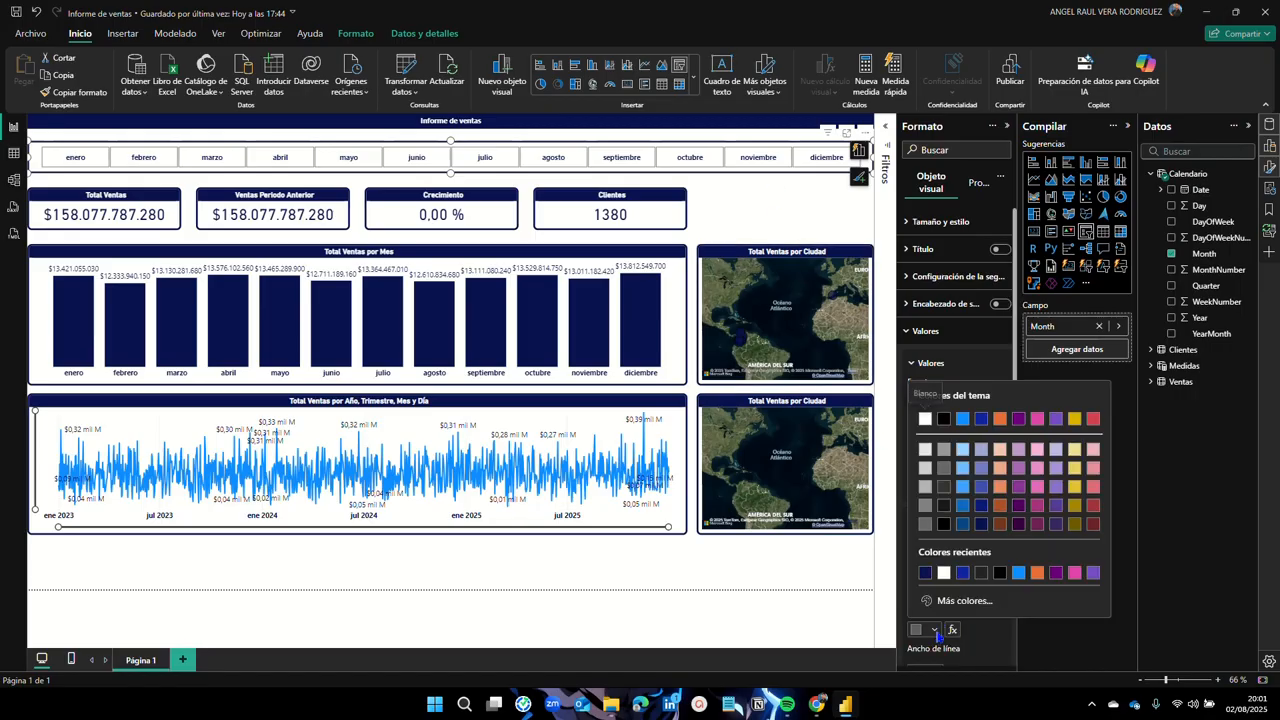
left_click(922, 576)
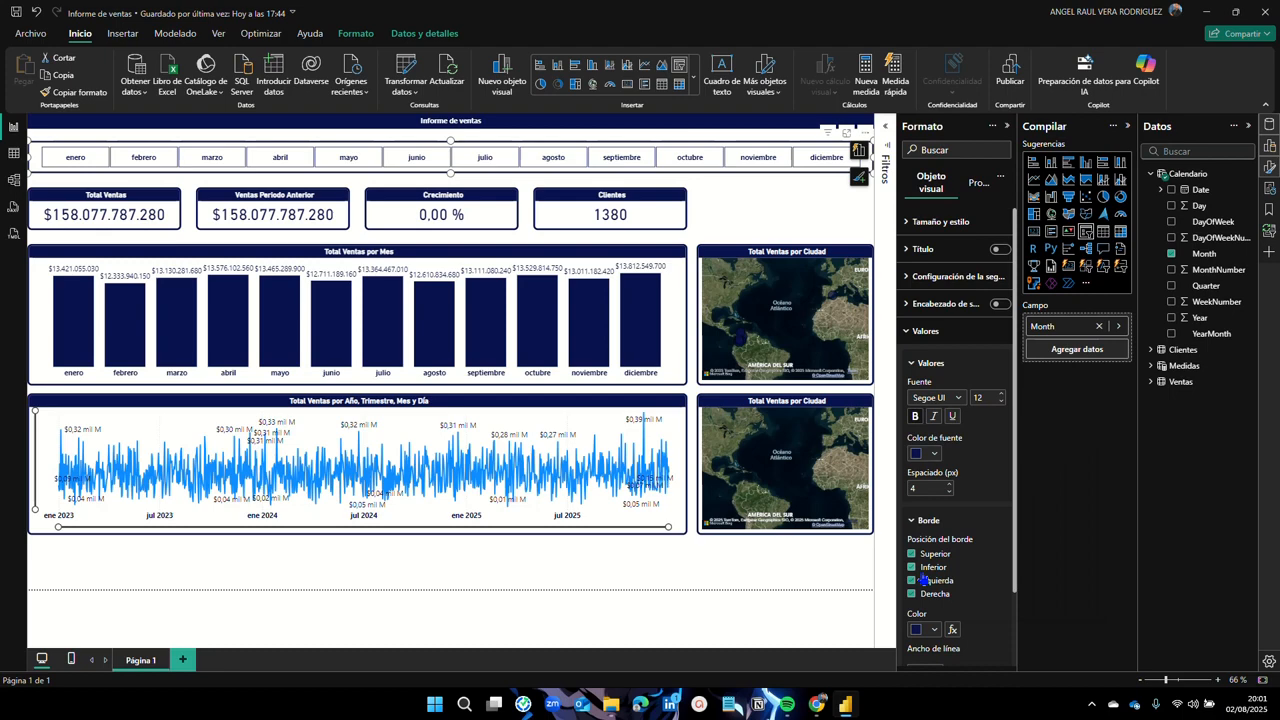
scroll(940, 508, "down", 2)
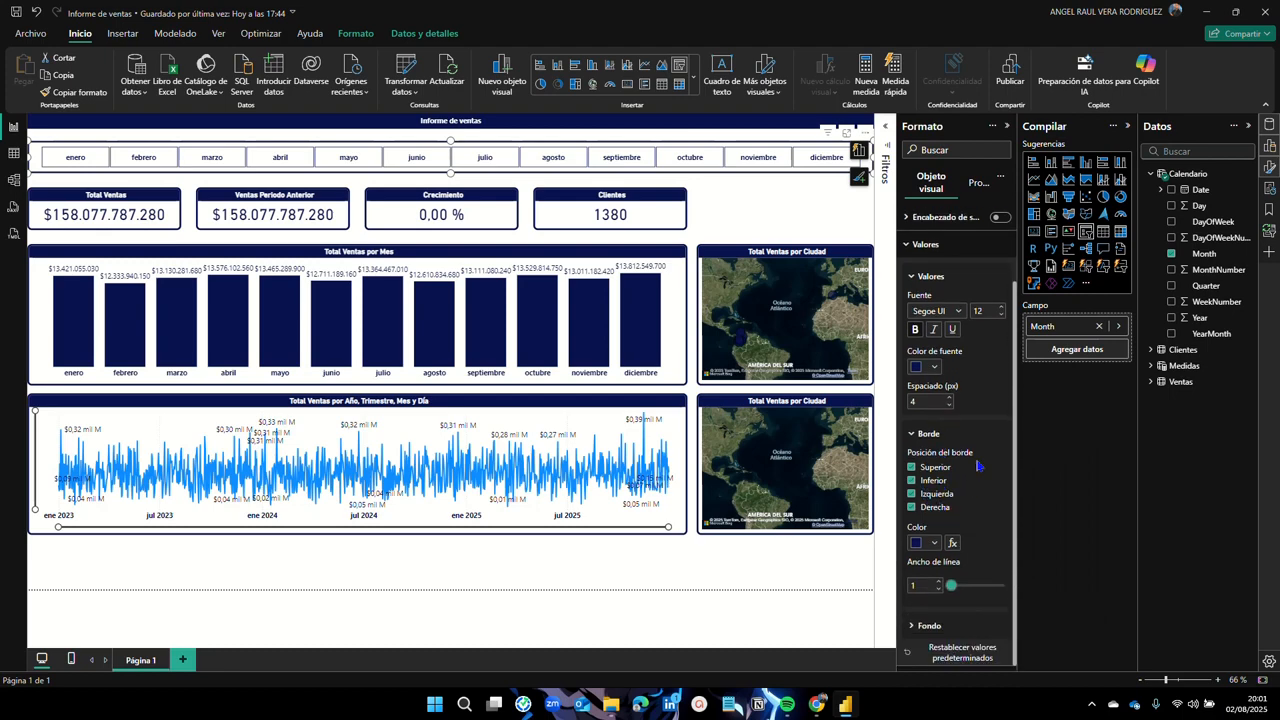
Step: Fill the month tiles with a dark navy background and make their labels white
left_click(918, 627)
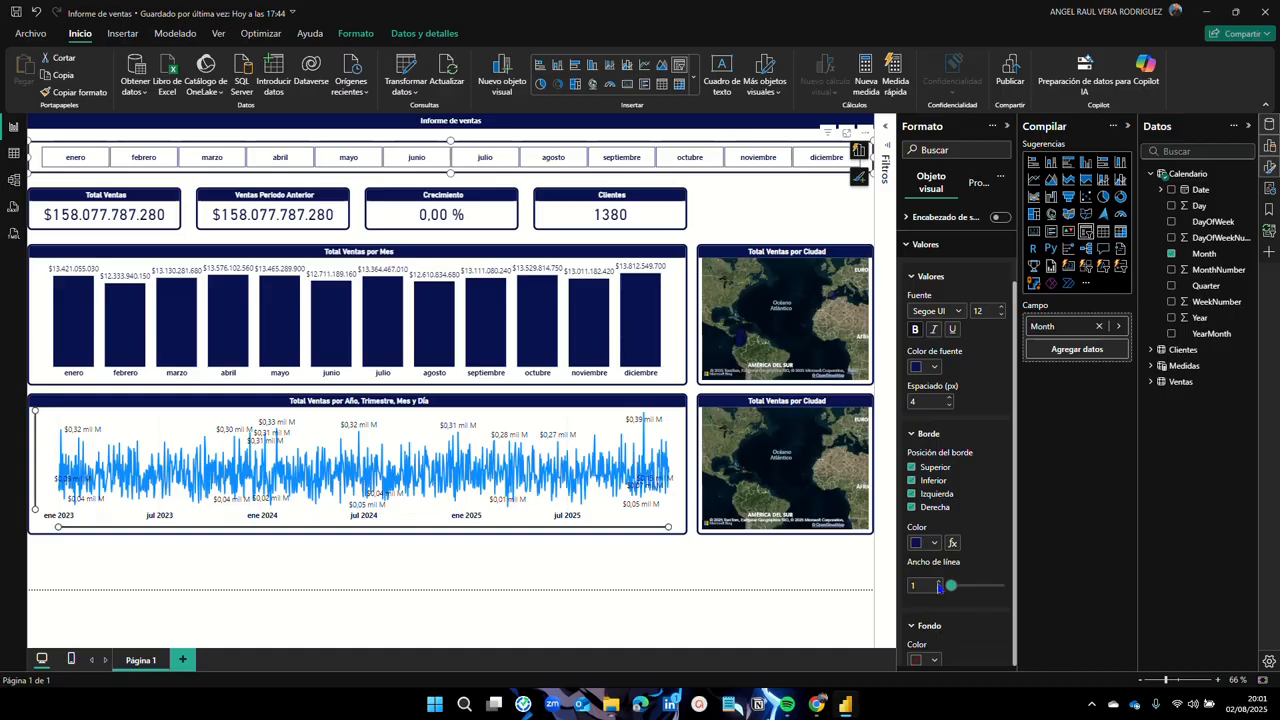
scroll(940, 560, "down", 1)
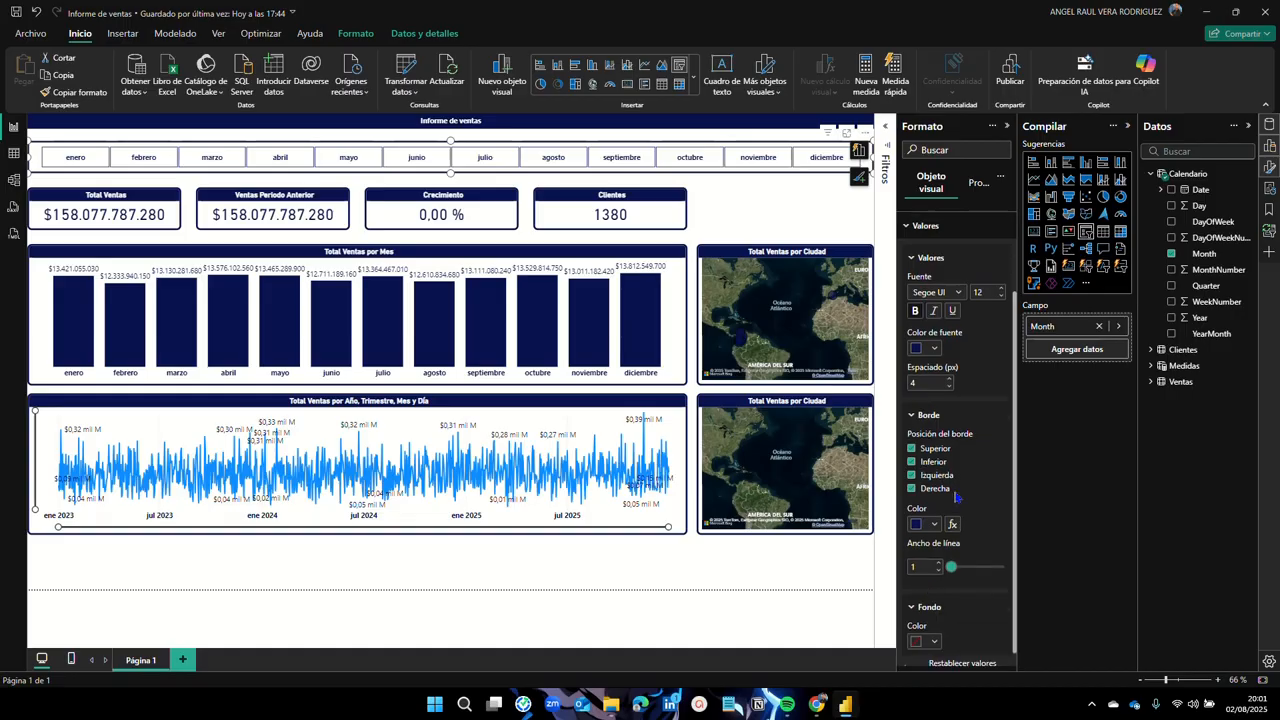
left_click(933, 634)
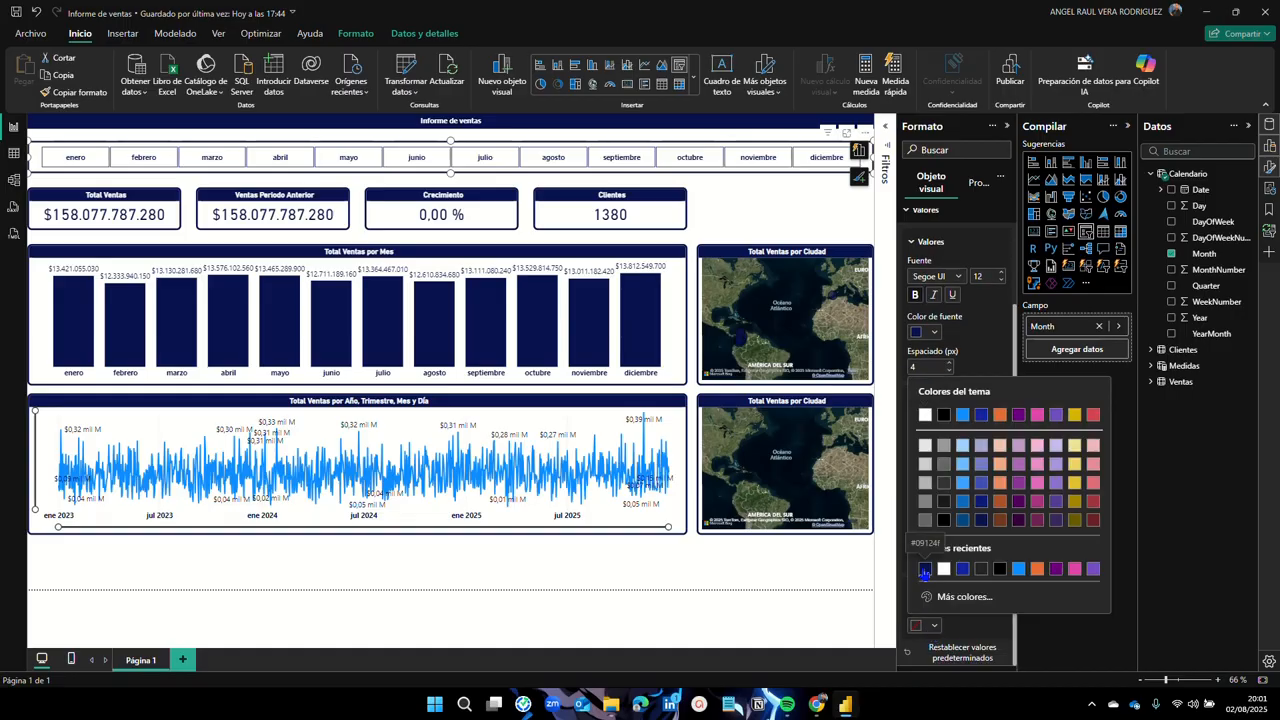
left_click(925, 575)
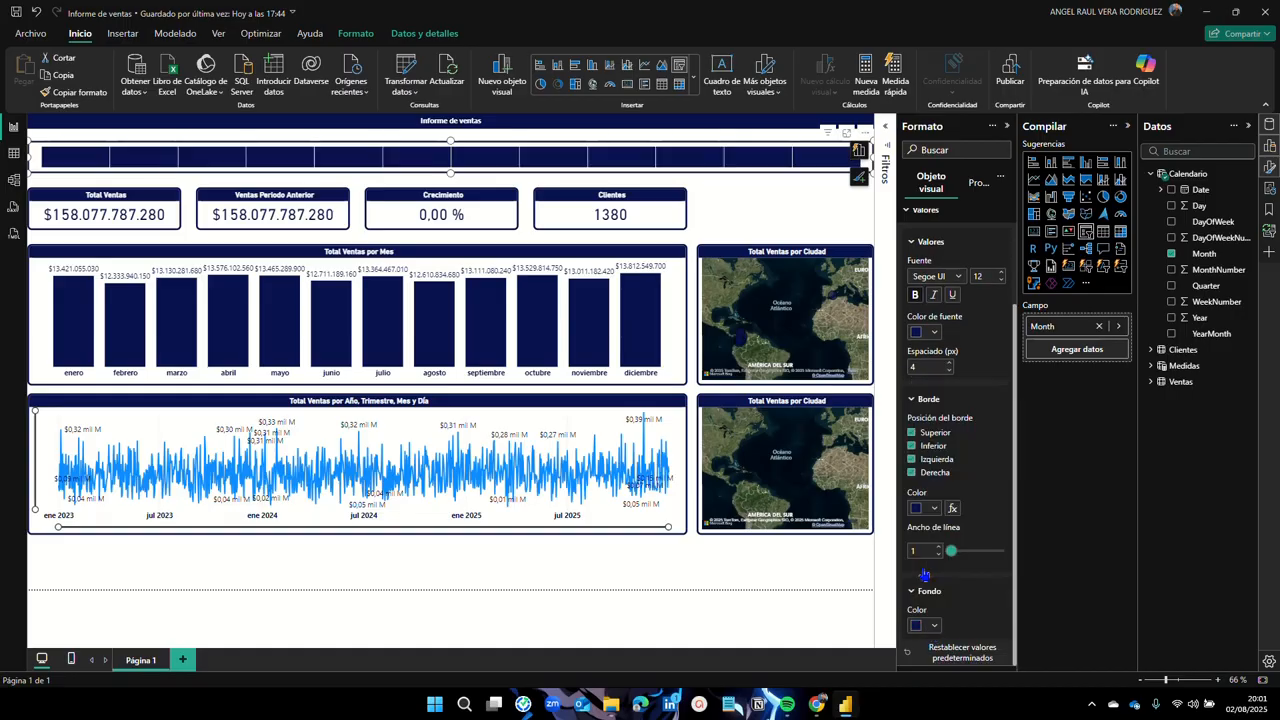
left_click(934, 333)
left_click(928, 384)
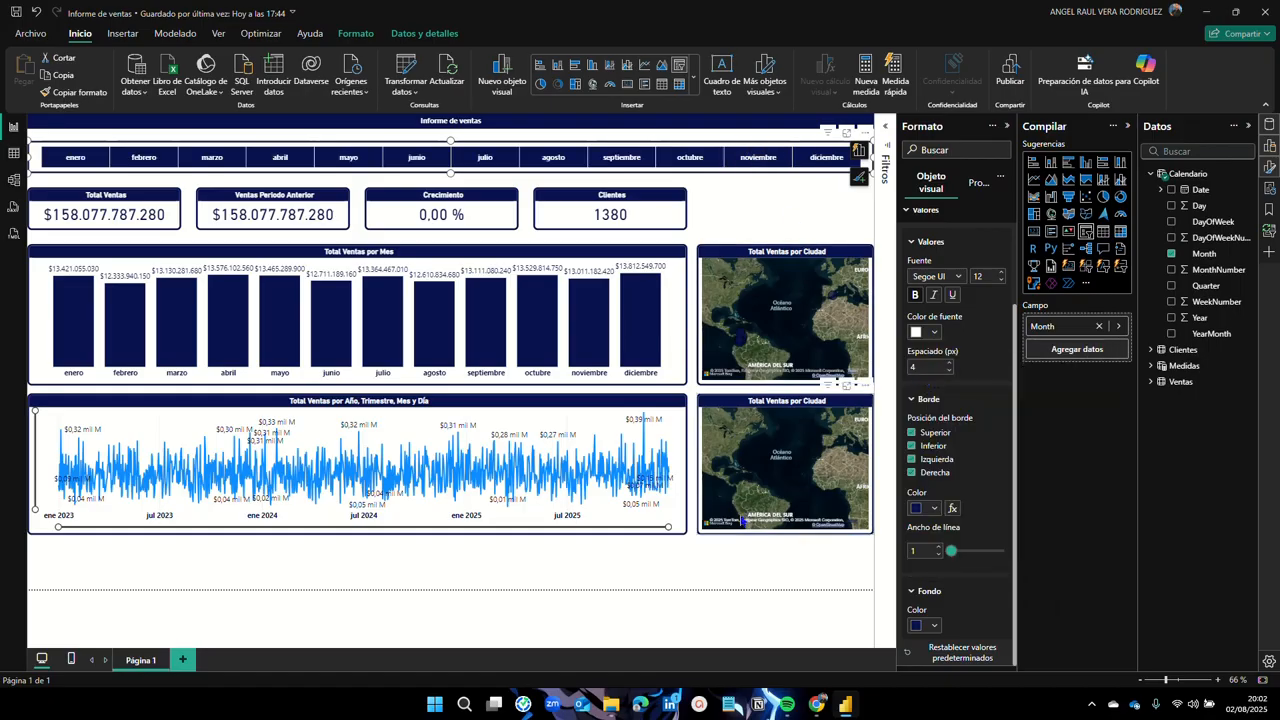
left_click(564, 581)
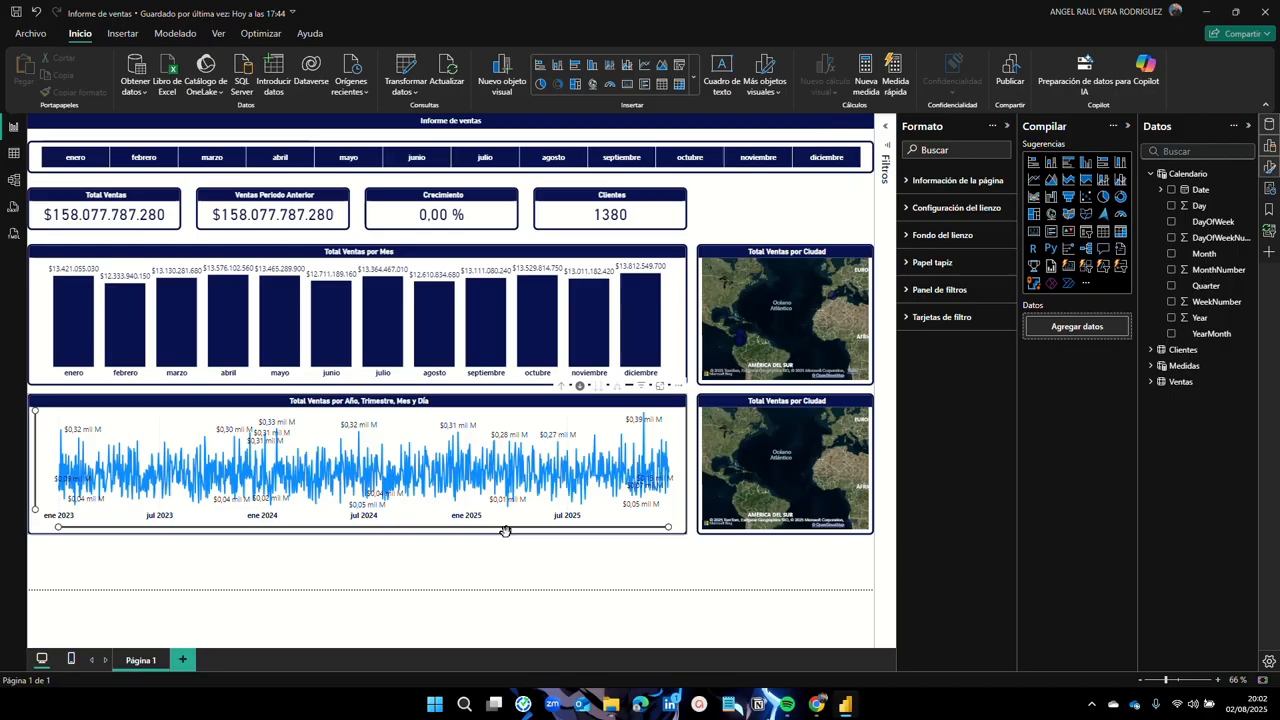
left_click(95, 160)
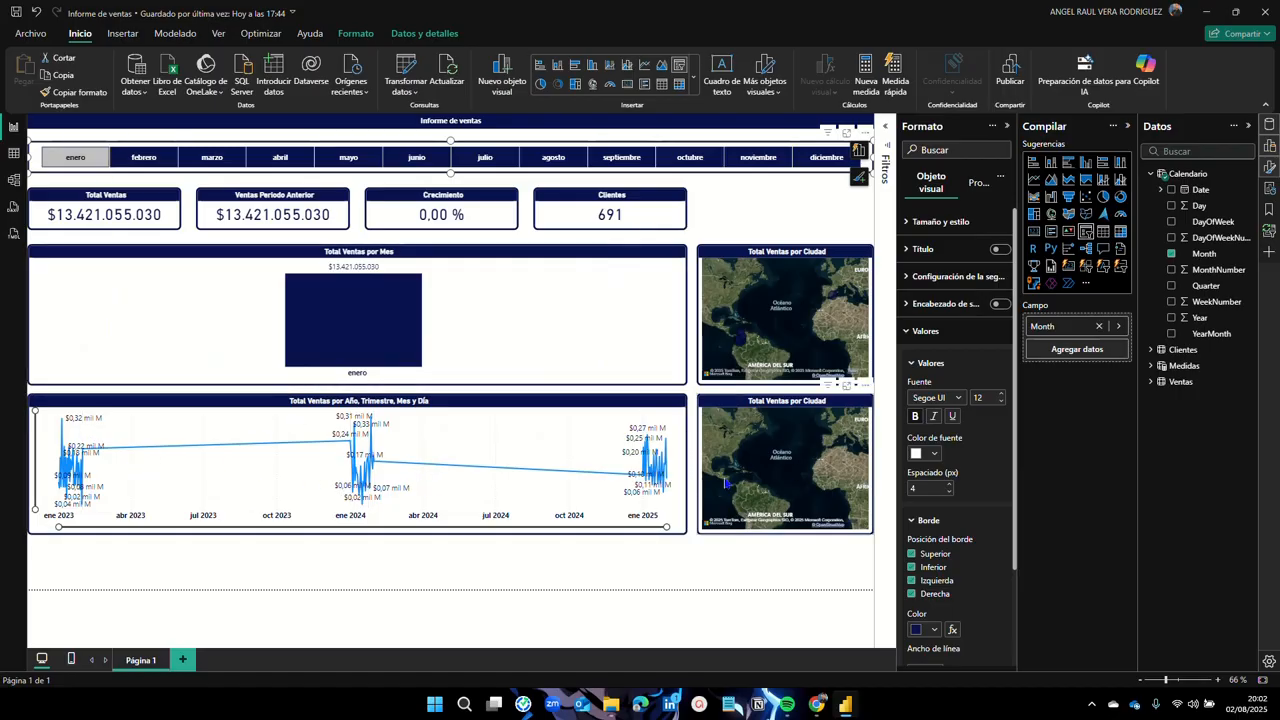
scroll(748, 342, "up", 2)
scroll(748, 342, "up", 2)
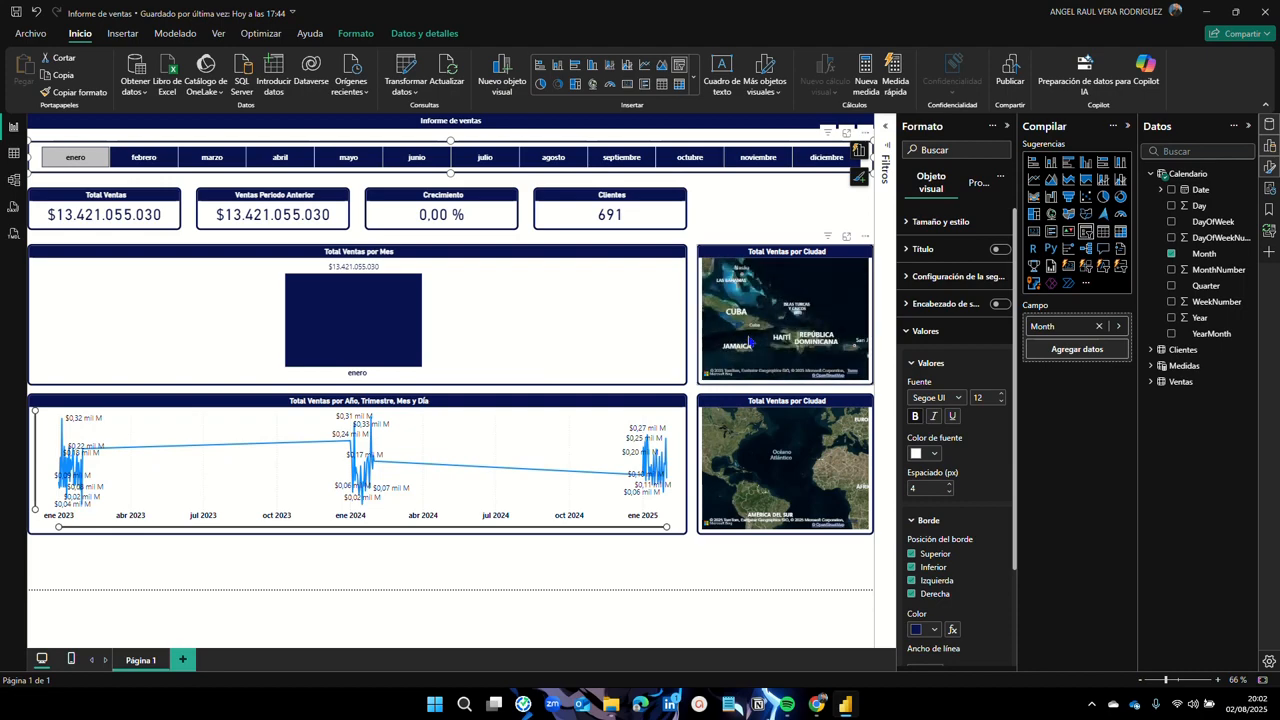
scroll(748, 342, "down", 2)
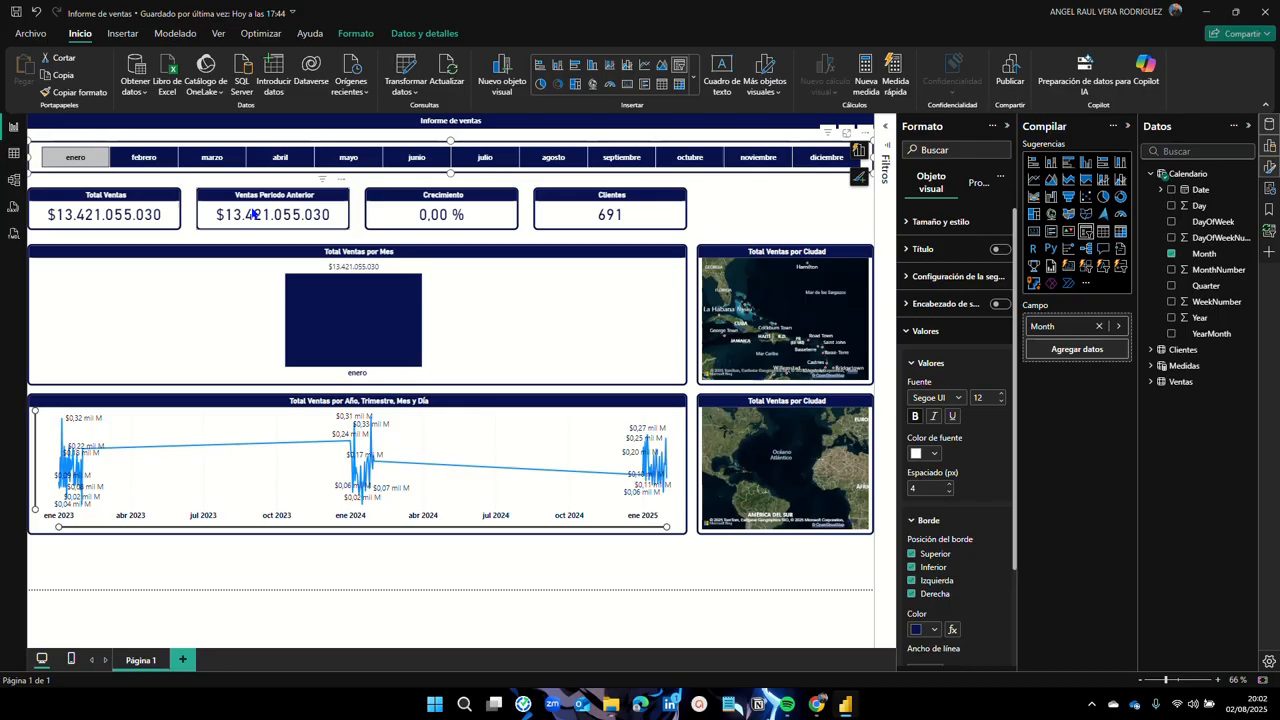
left_click(75, 157)
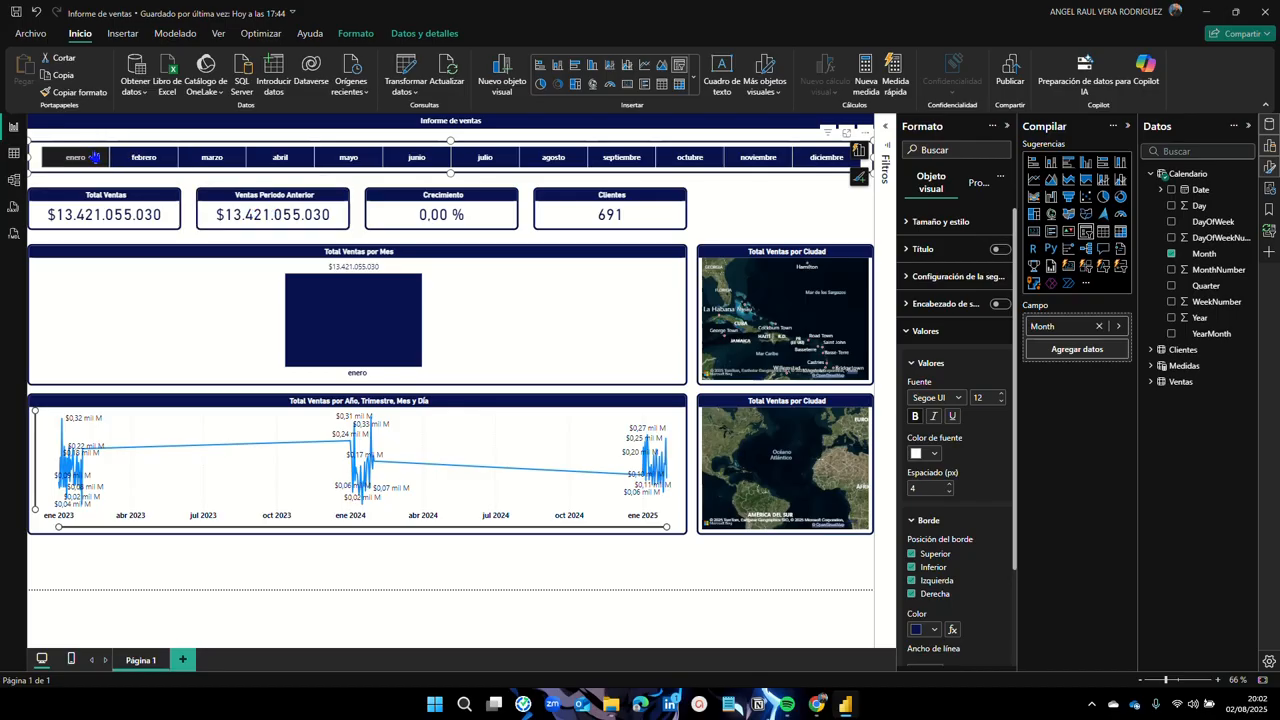
left_click(720, 208)
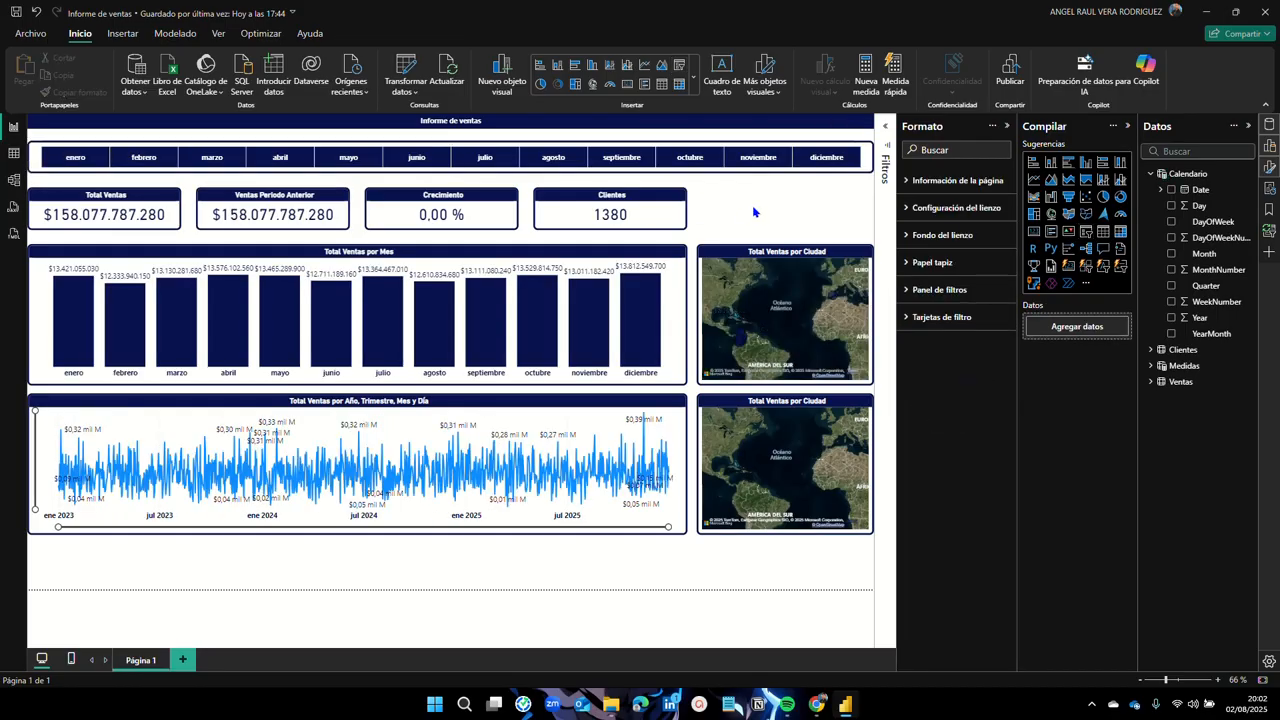
Step: Duplicate the month slicer just below it and switch the copy's field from Month to Year
left_click(661, 175)
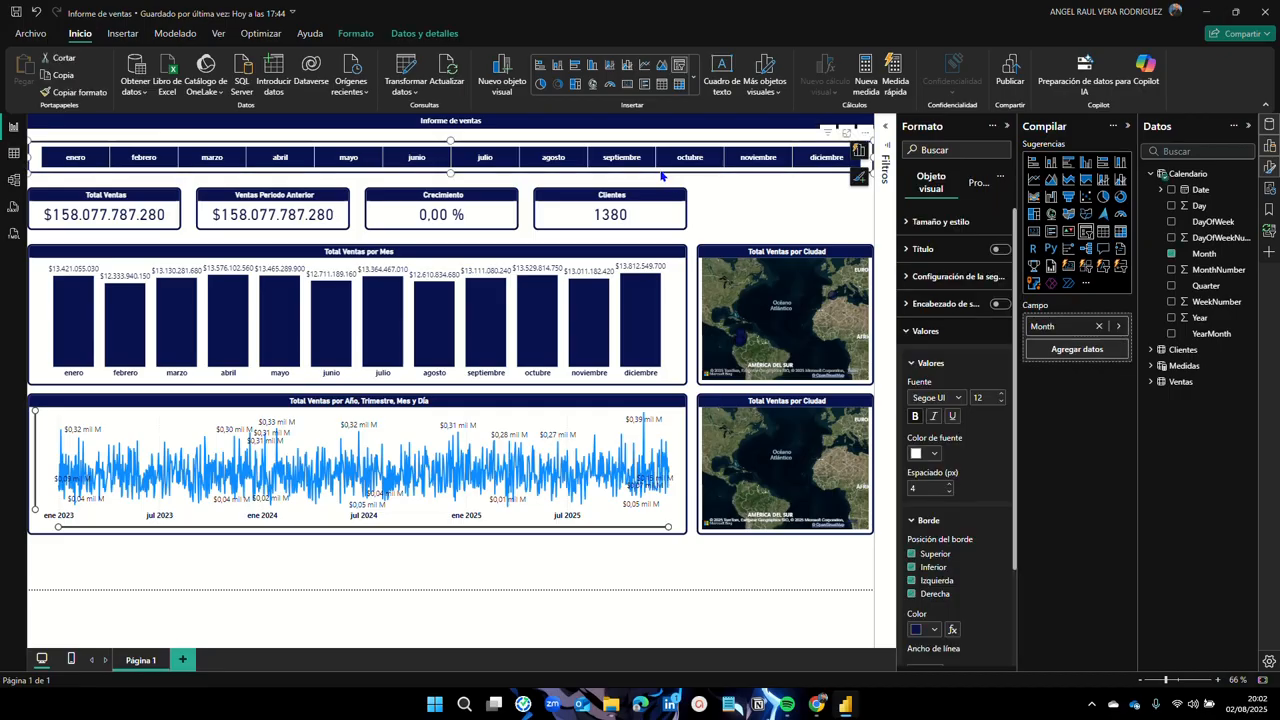
key("ctrl+c")
key("ctrl+v")
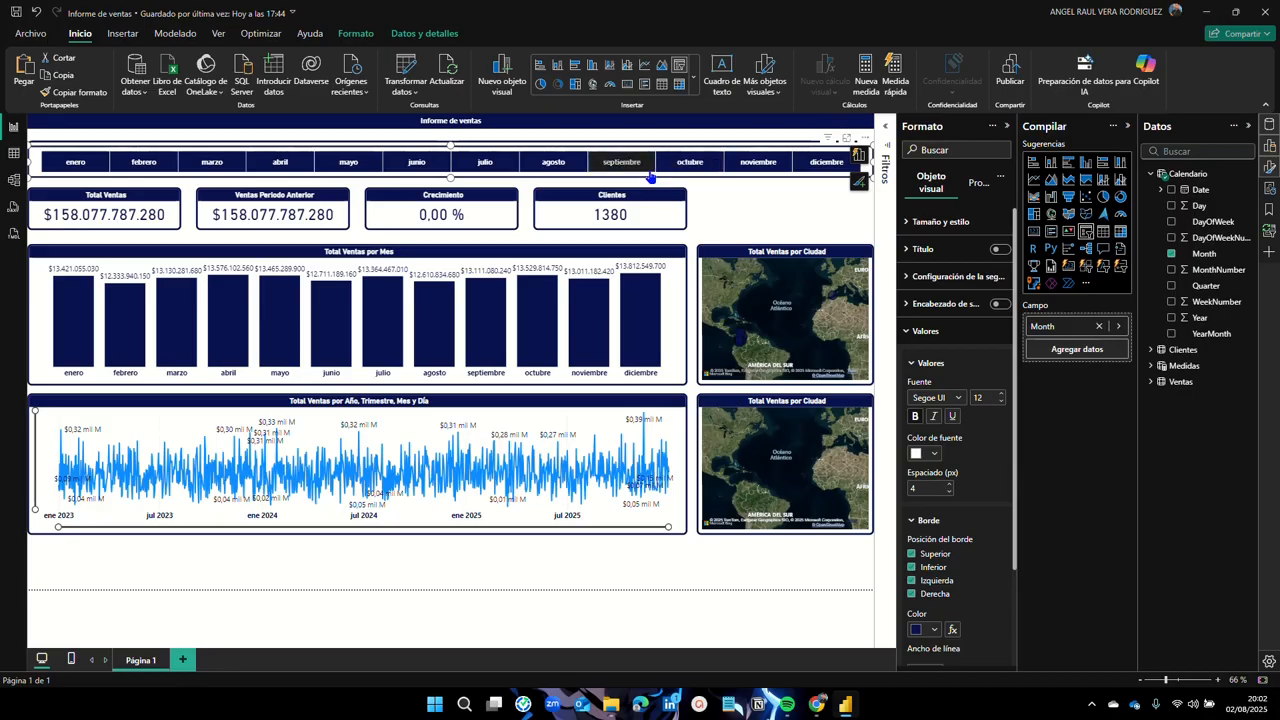
mouse_move(645, 178)
left_mouse_down()
mouse_move(637, 198)
mouse_move(641, 188)
left_mouse_up()
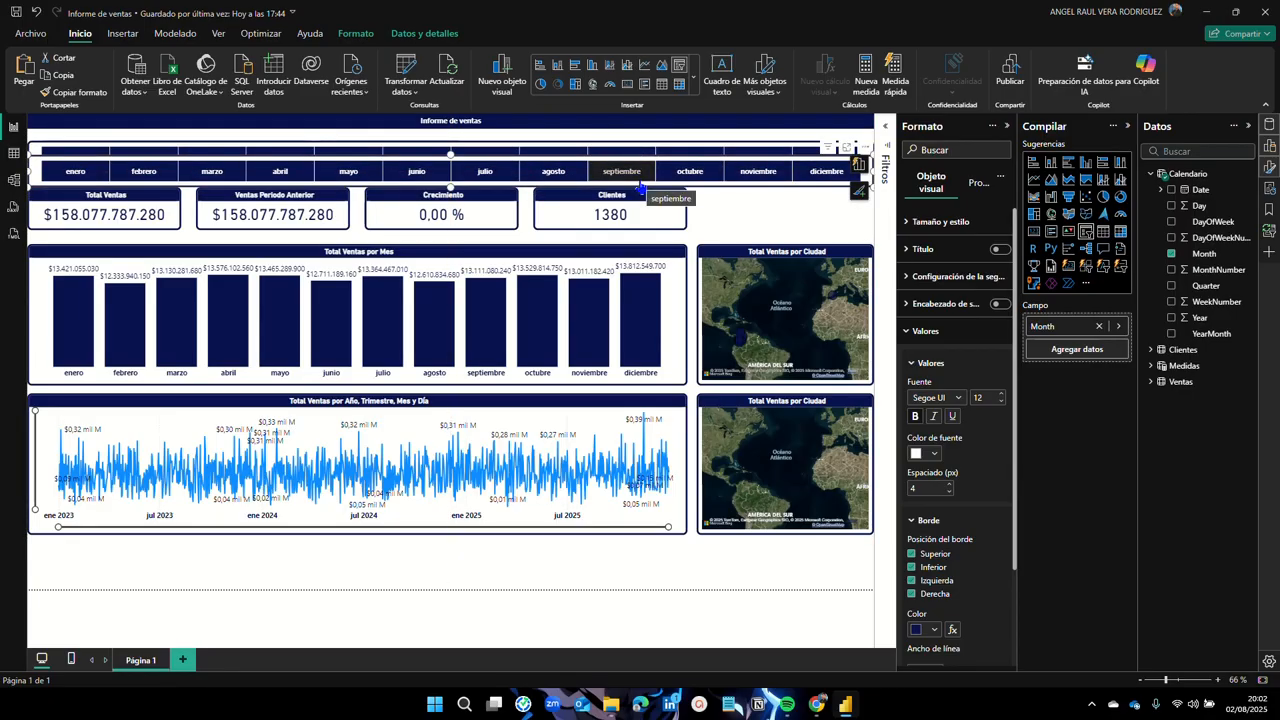
left_click(1172, 256)
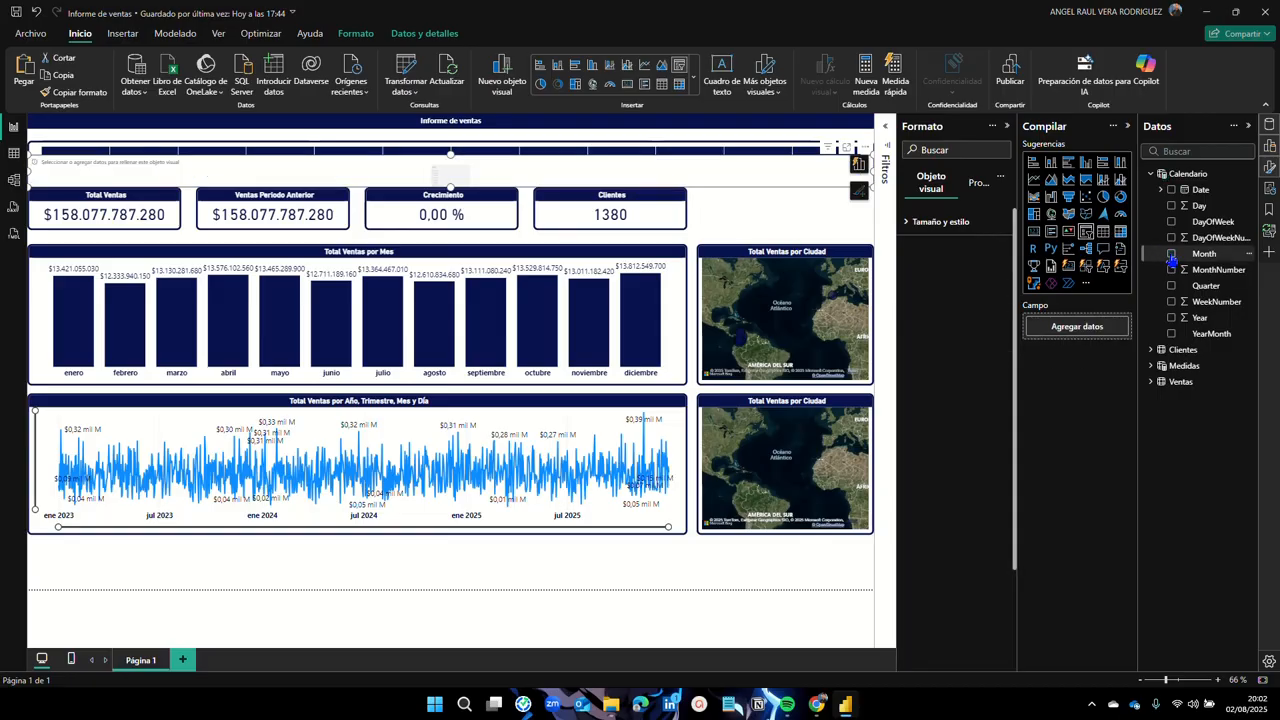
left_click(1173, 319)
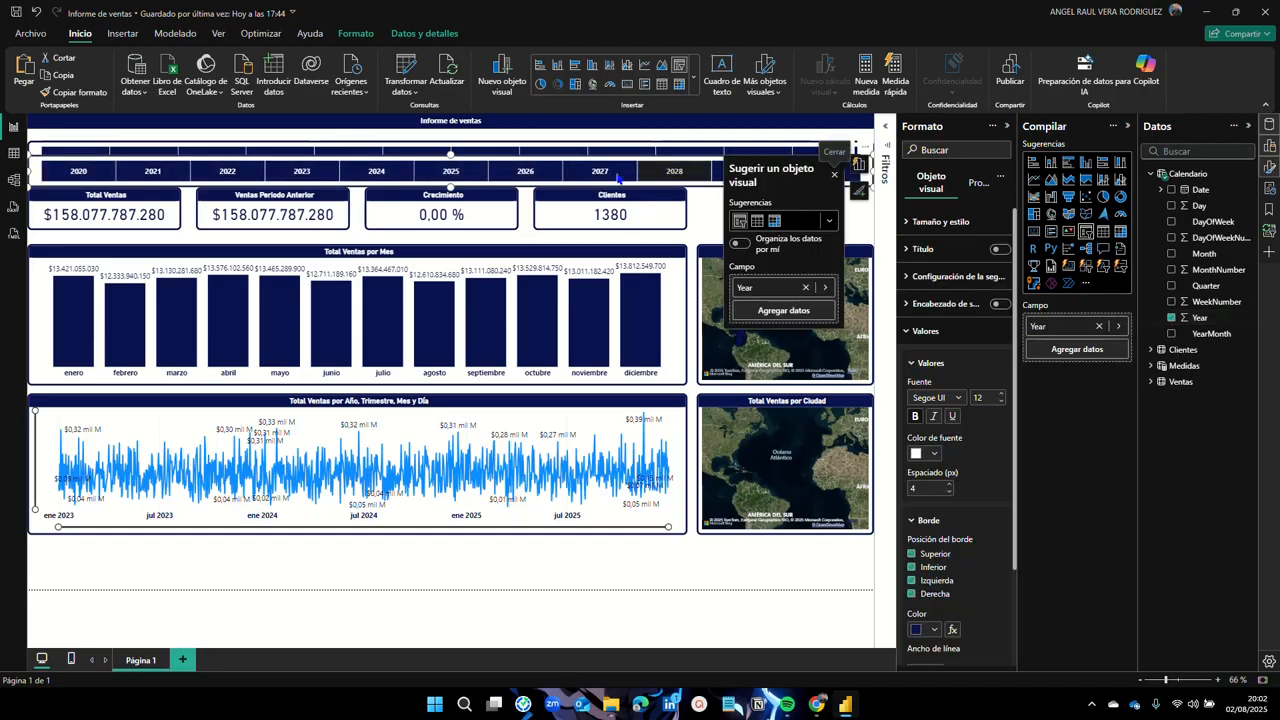
Step: Test the Year slicer by filtering to 2020, clear it, then reselect the slicer
left_click(82, 172)
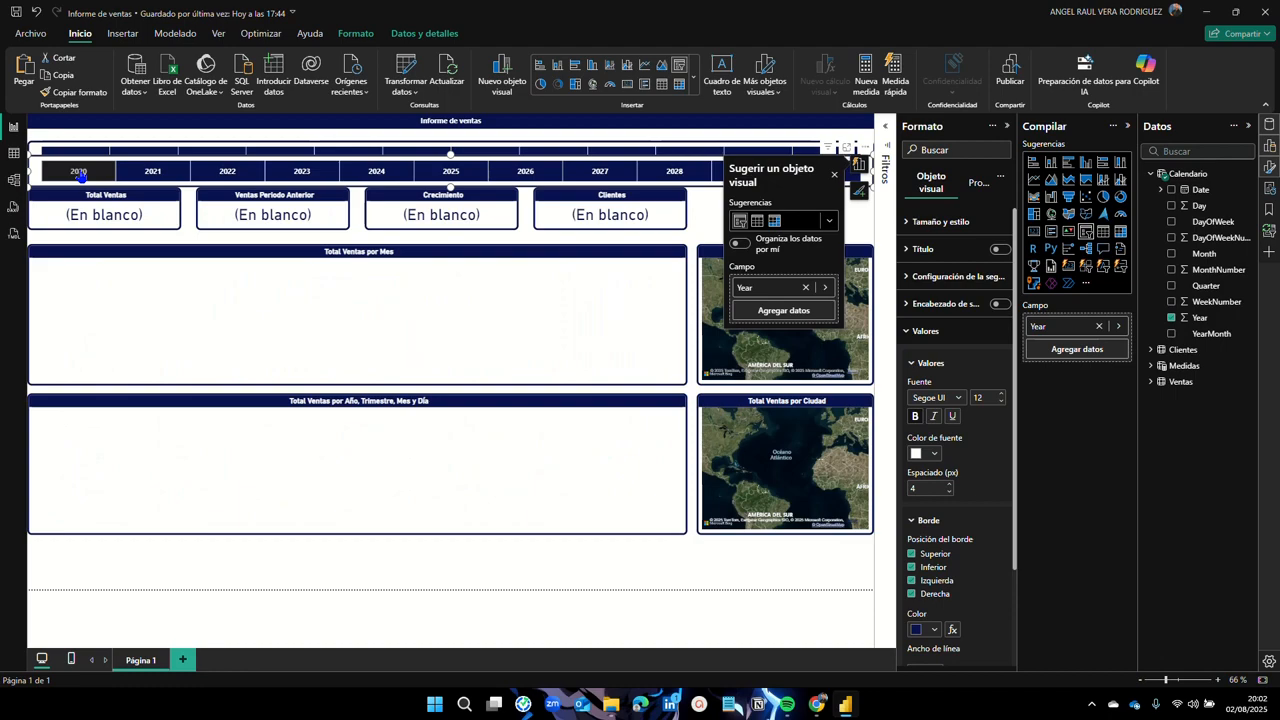
left_click(82, 172)
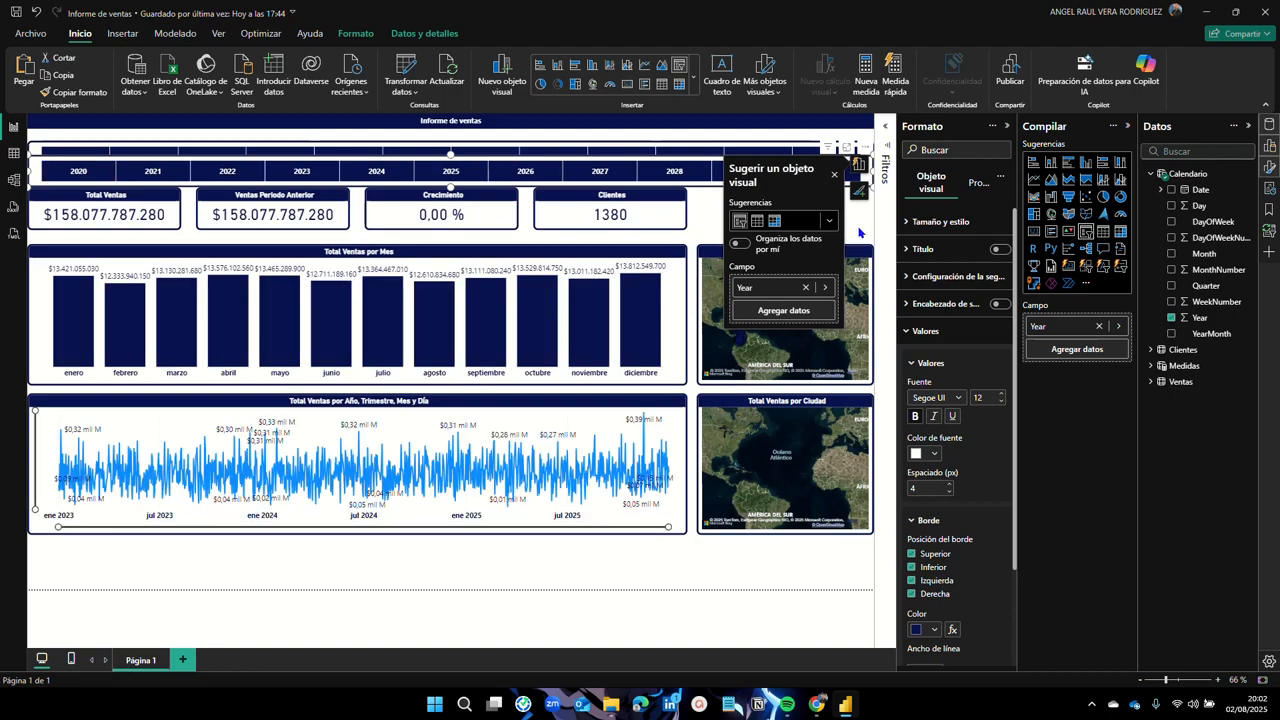
left_click(858, 232)
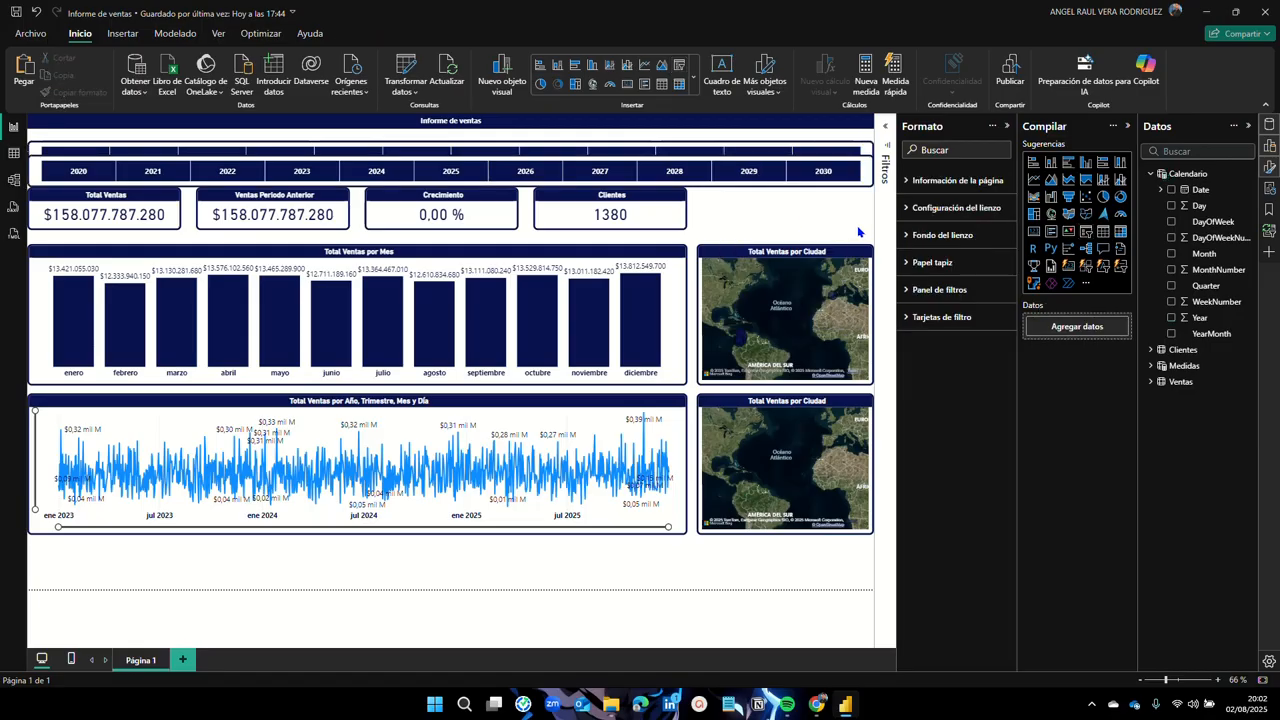
left_click(32, 173)
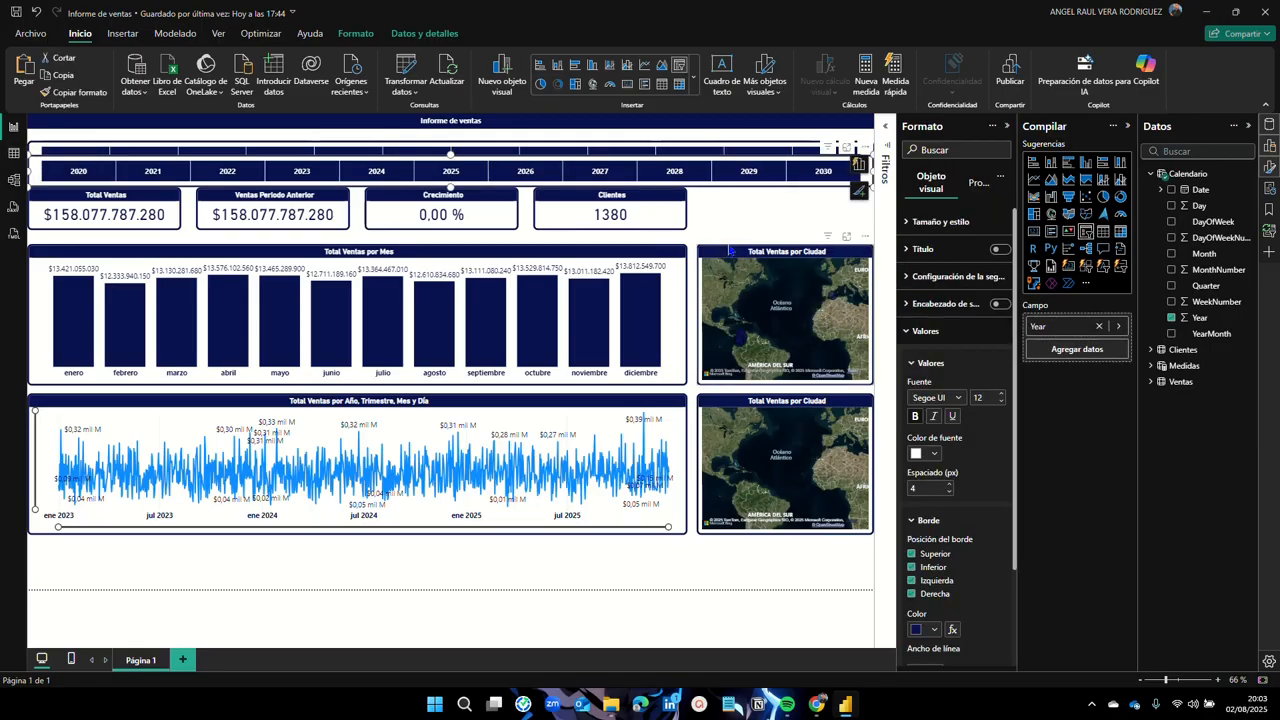
Step: Change the Calendario formula to CALENDAR(DATE(2023,1,1), DATE(2025,12,31))
left_click(1190, 174)
left_click(886, 130)
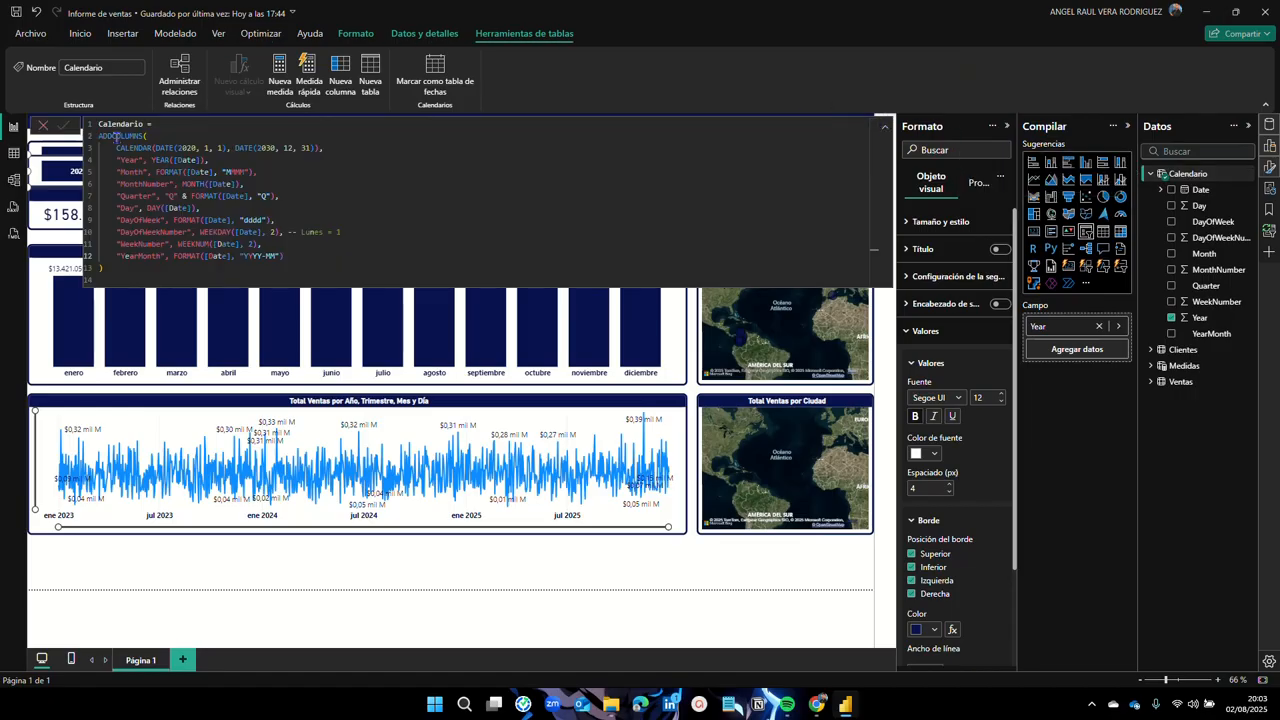
left_click(223, 148)
key("Right")
key("Right")
key("Right")
key("Right")
key("Right")
key("Right")
key("Right")
key("Right")
key("Left")
key("Left")
key("Left")
key("Left")
key("Left")
key("Left")
key("Left")
key("Left")
key("Left")
key("Left")
key("Left")
key("Left")
key("Left")
key("Left")
key("Left")
key("Left")
key("Left")
key("Left")
key("Delete")
type("3")
key("Right")
key("Right")
key("Right")
key("Right")
key("Right")
key("Right")
key("Right")
key("Right")
key("Right")
key("Right")
key("Right")
key("Right")
key("Right")
key("Right")
key("Right")
key("BackSpace")
key("BackSpace")
type("25")
key("Return")
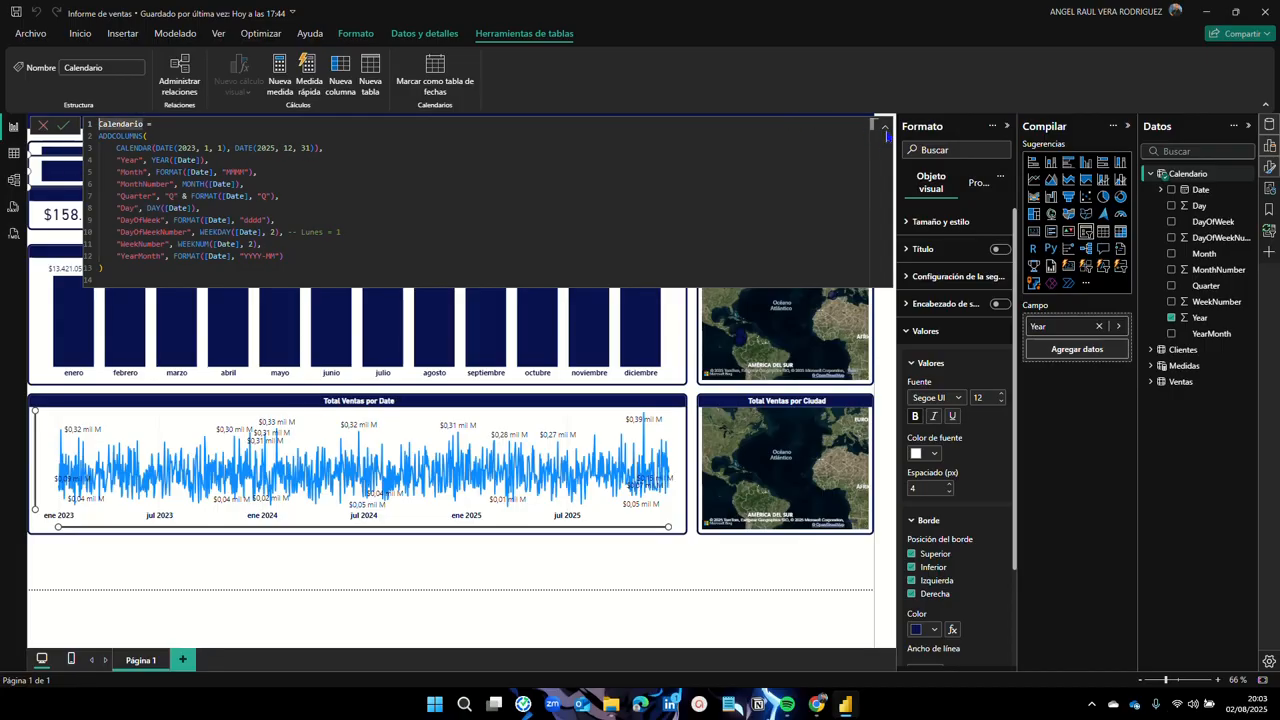
Step: Shrink the year slicer and place it beside the Clientes card, below the month slicer
left_click(888, 137)
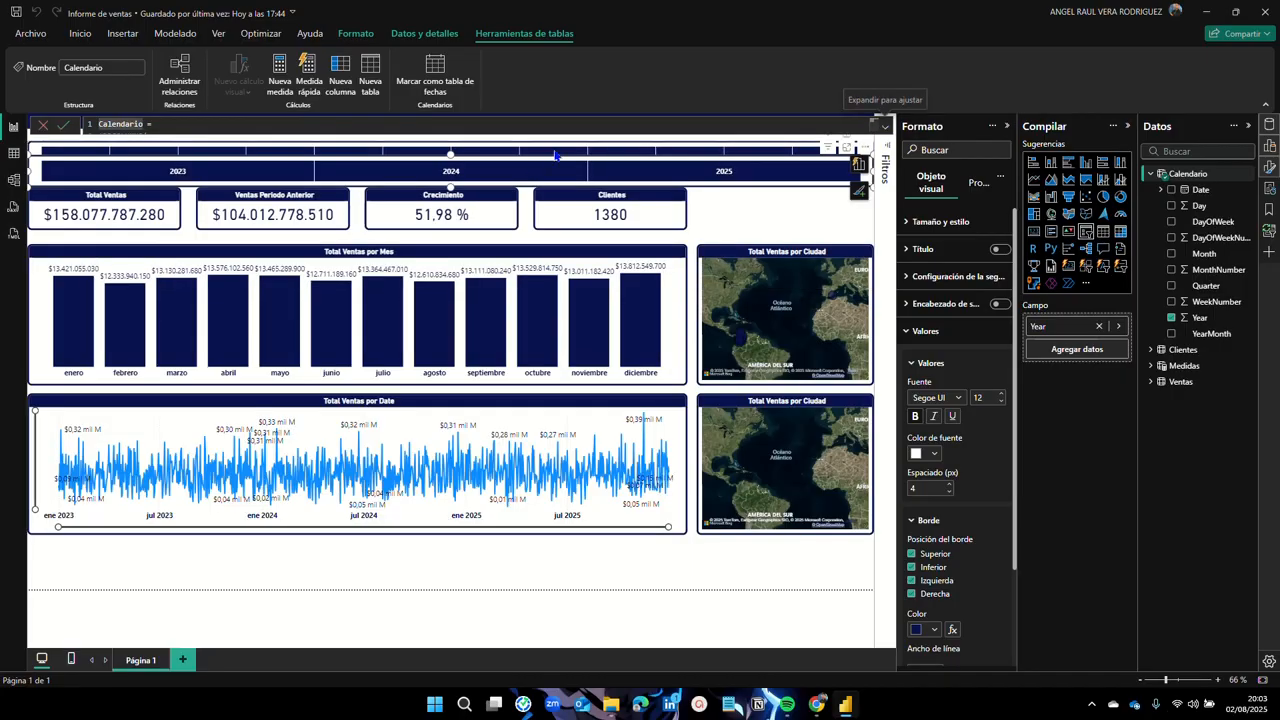
left_click_drag(30, 175, 698, 223)
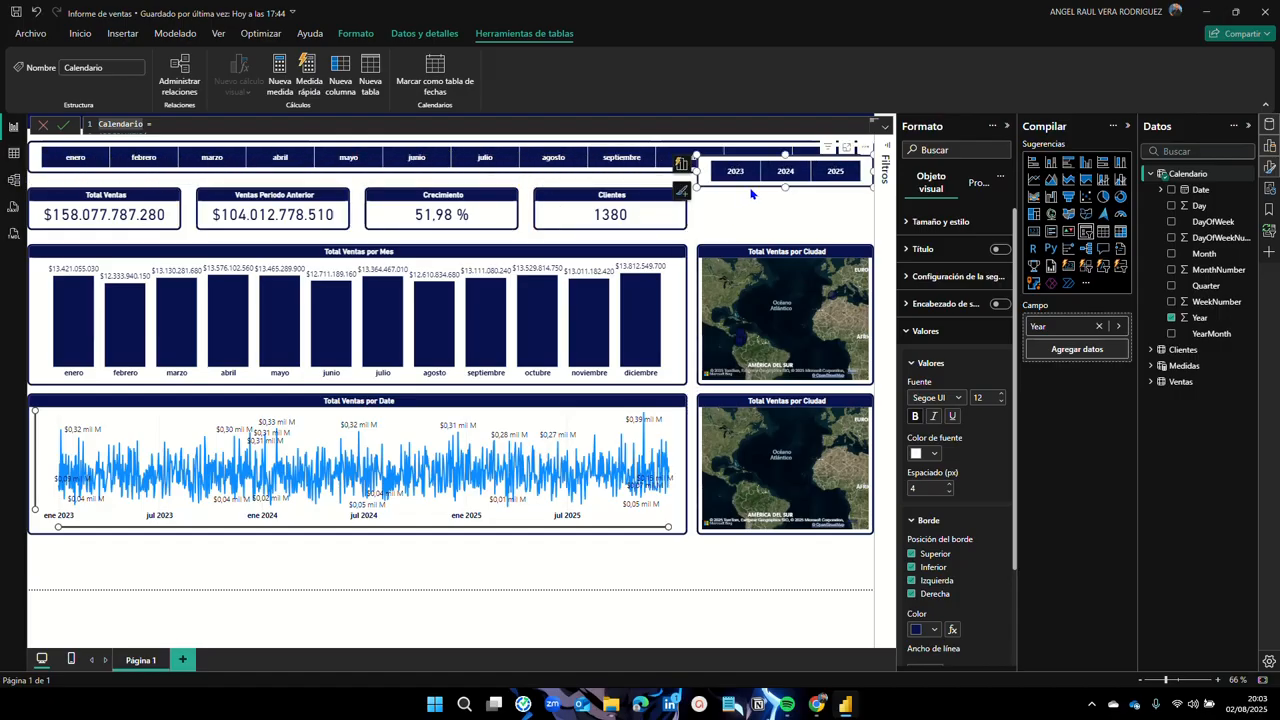
left_click_drag(767, 184, 789, 229)
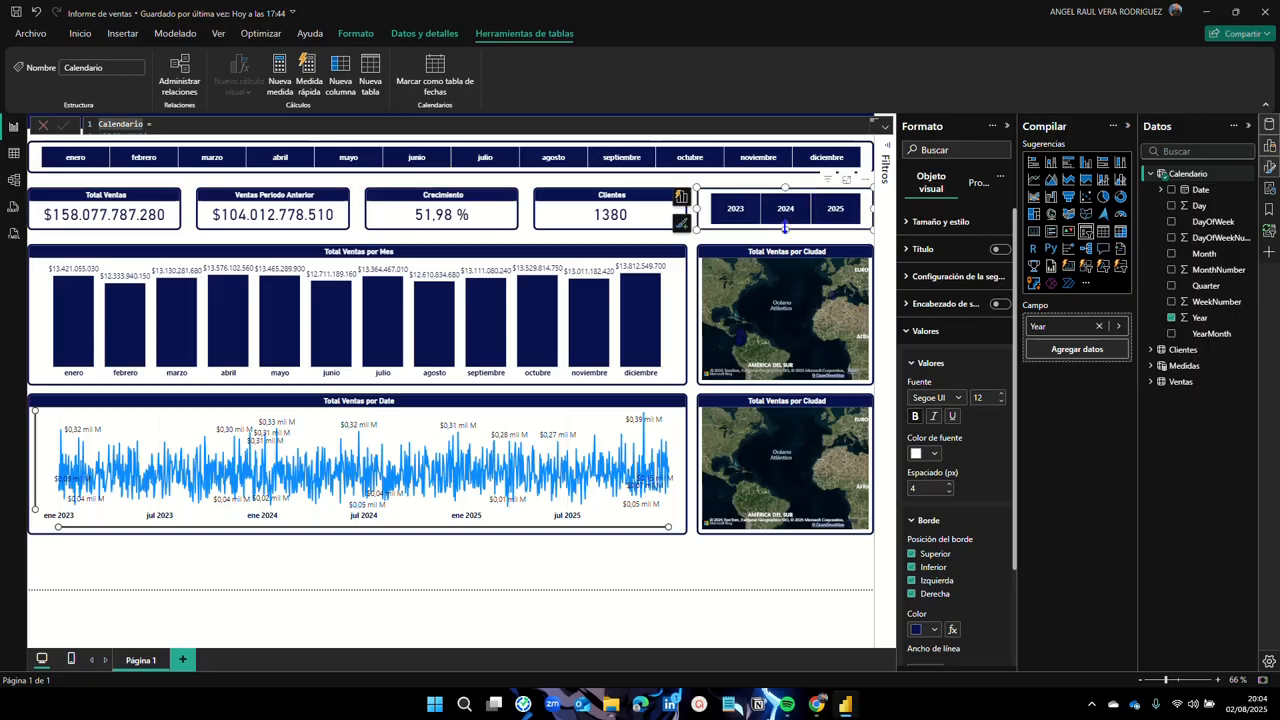
left_click_drag(785, 228, 790, 235)
left_click(721, 174)
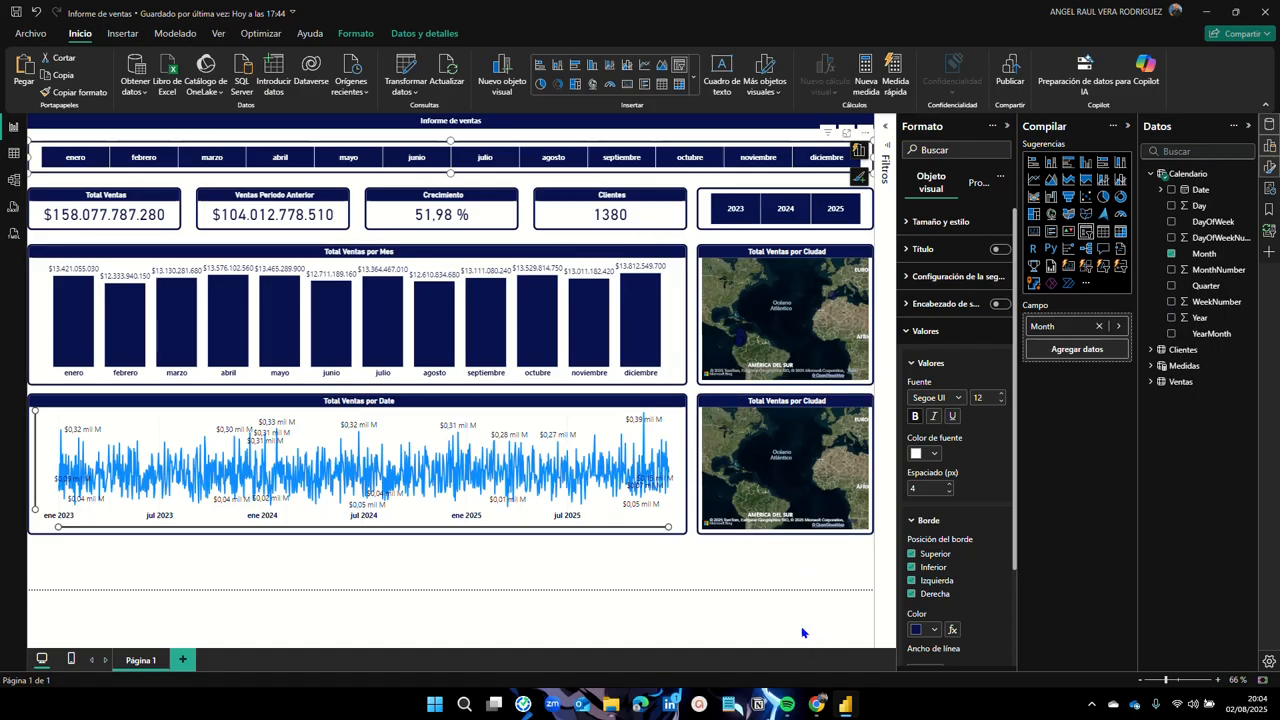
left_click(745, 577)
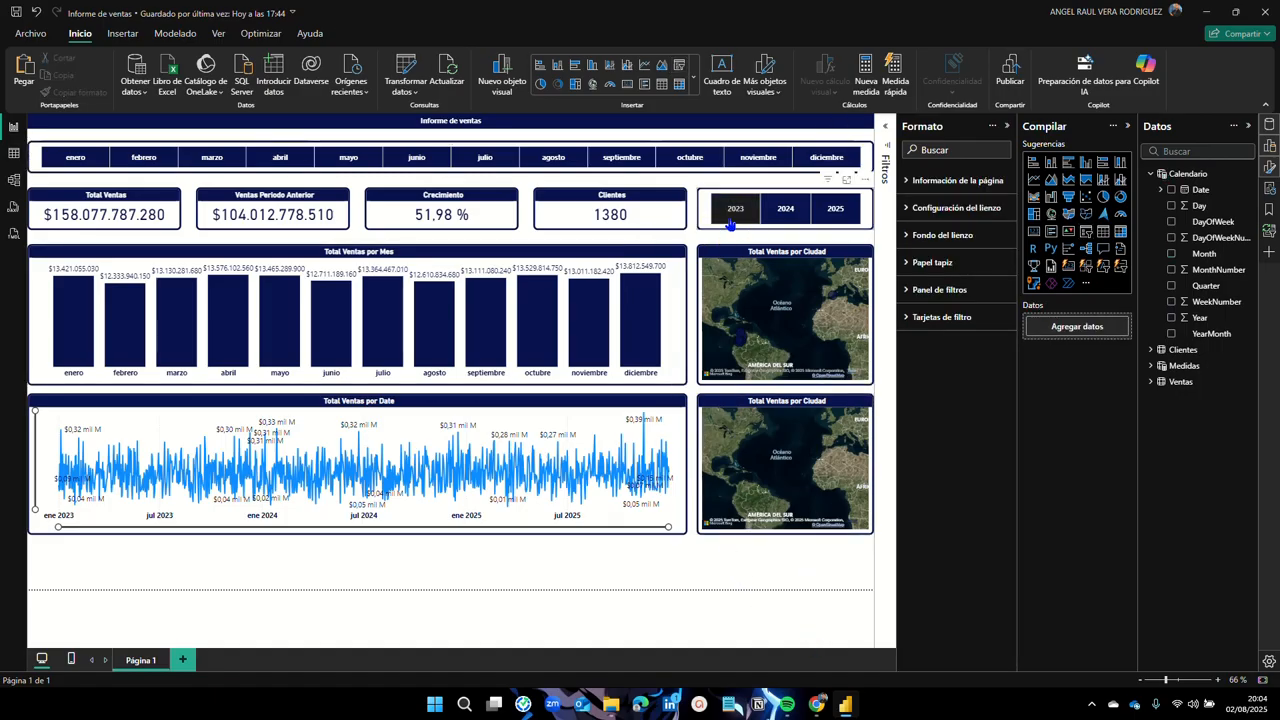
Step: Try the 2023, 2024 and 2025 year tiles, then clear the year filter
left_click(731, 225)
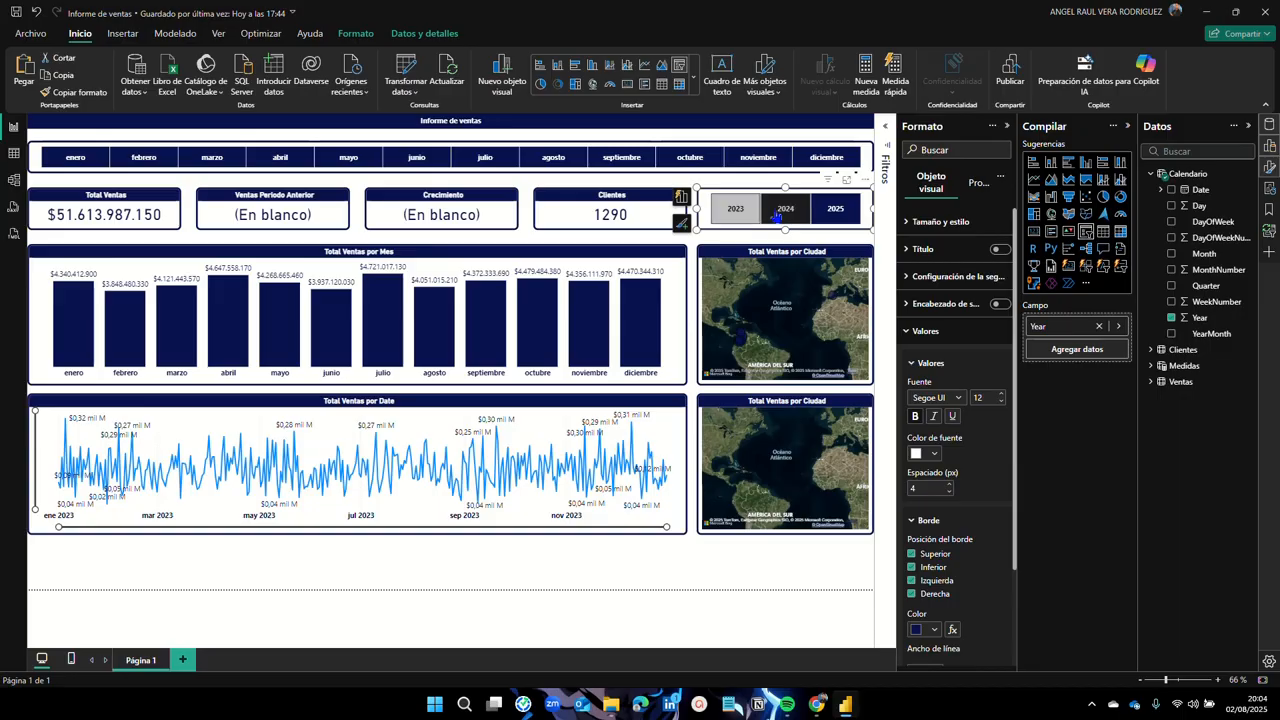
left_click(777, 214)
left_click(810, 214)
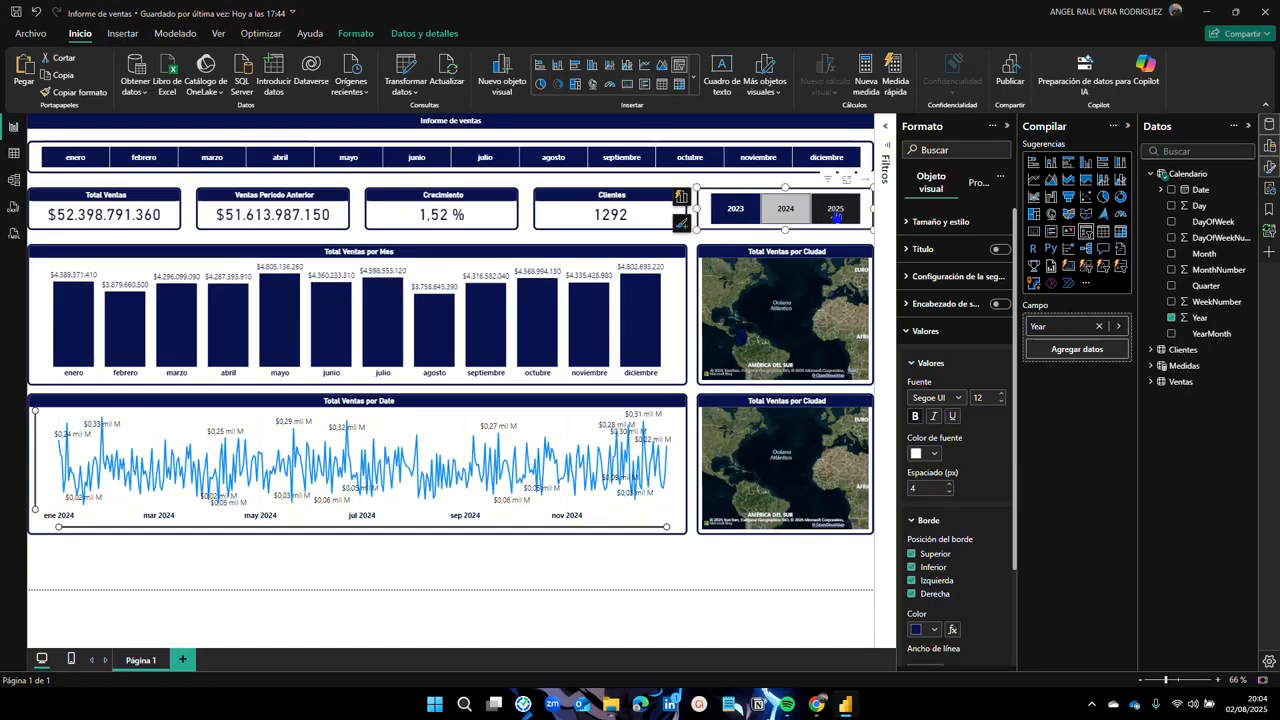
left_click(790, 213)
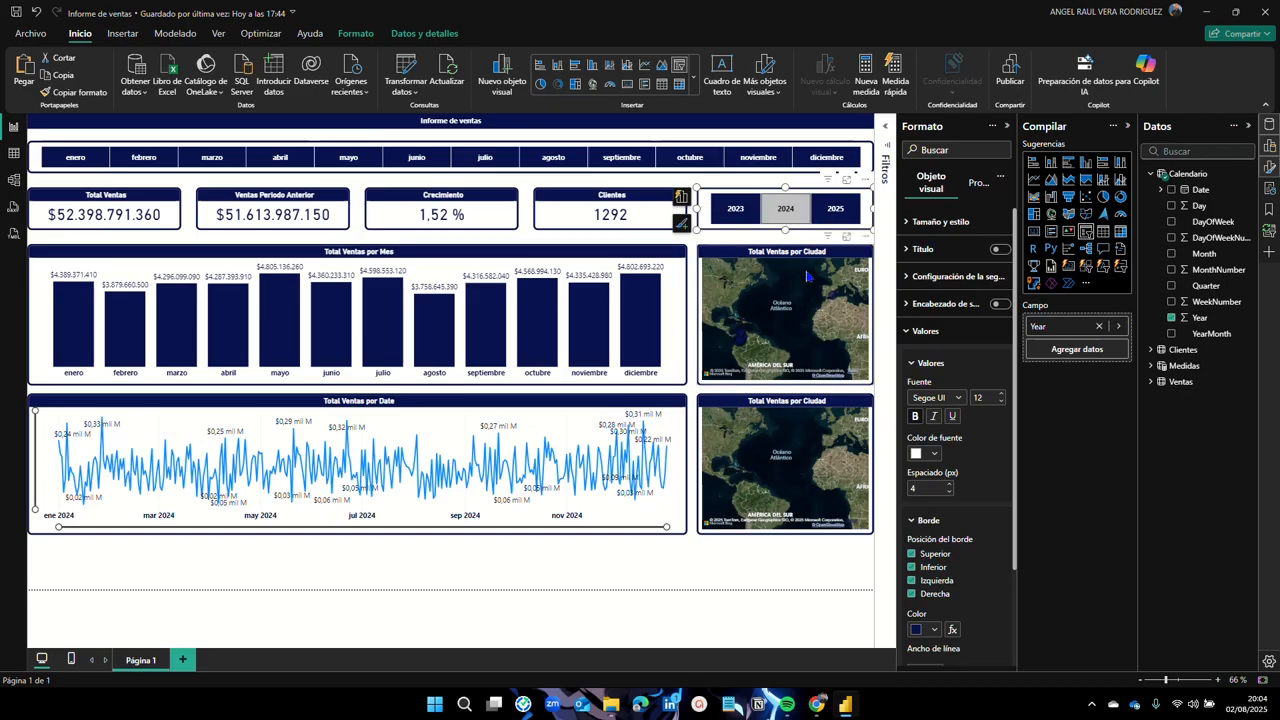
left_click(790, 224)
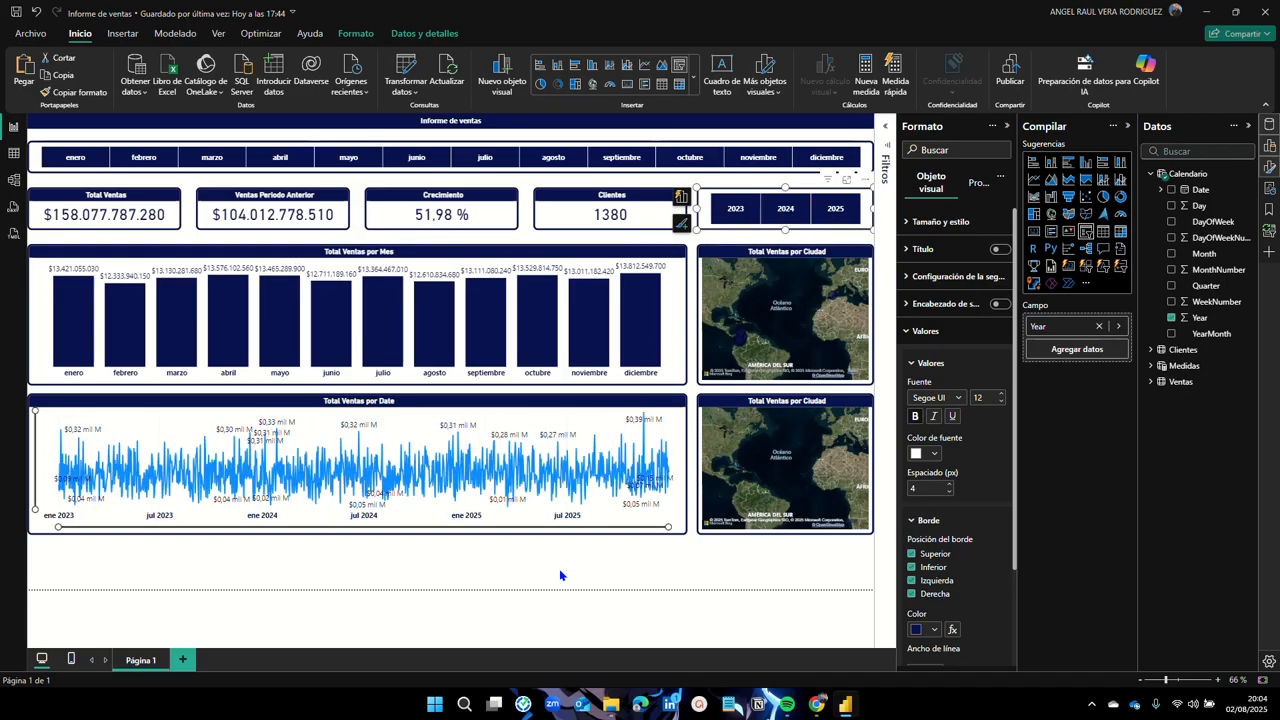
left_click(672, 550)
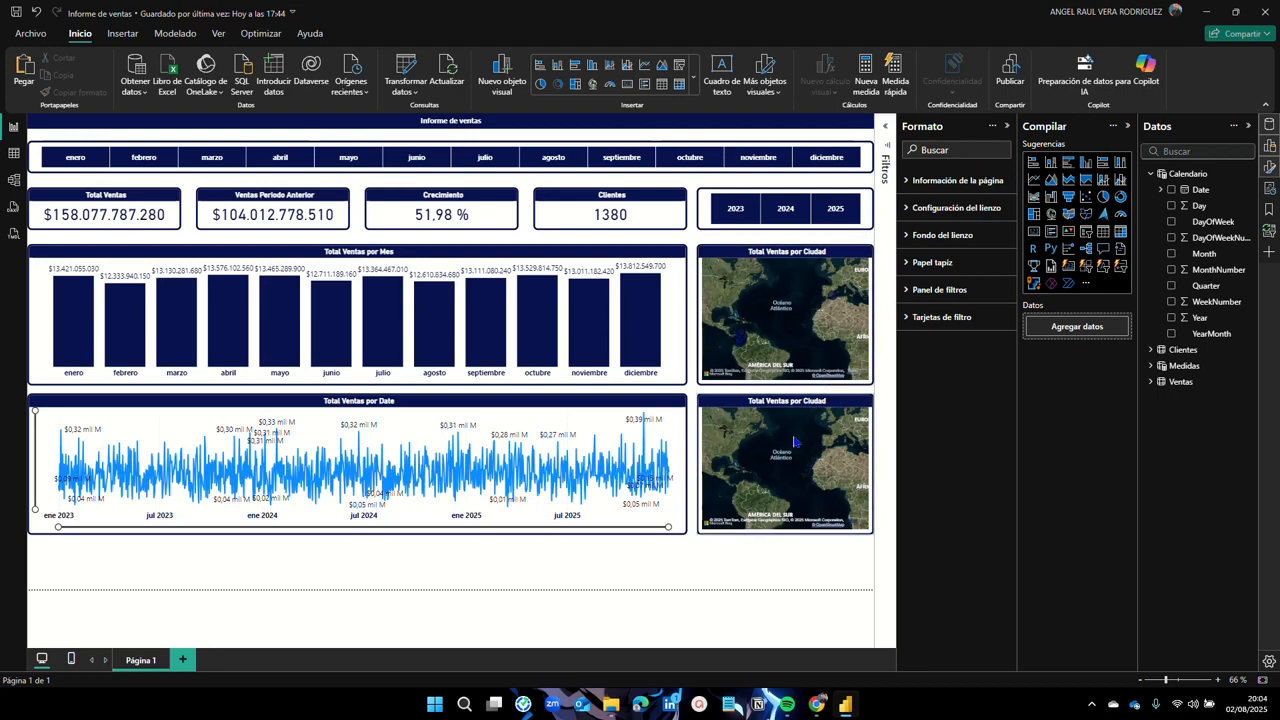
Step: Copy the month slicer below the line chart and switch its field to Ventas > Ciudad
left_click(872, 163)
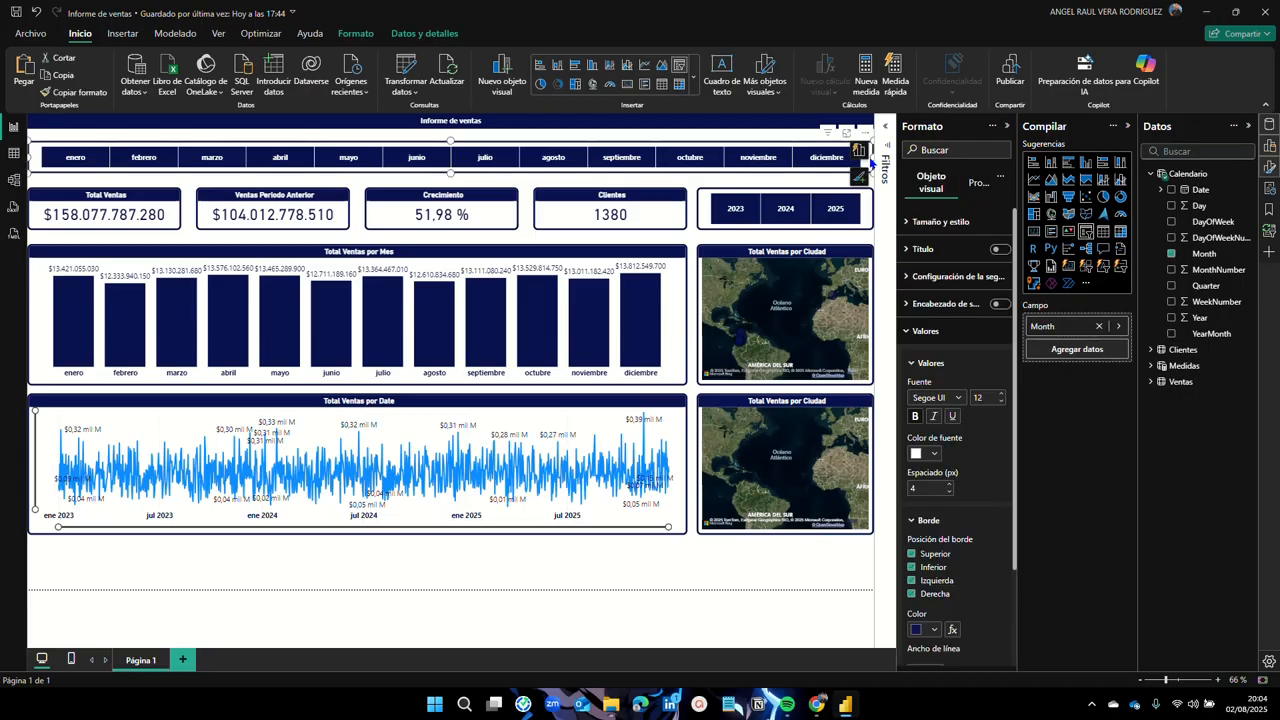
left_click_drag(872, 163, 873, 168)
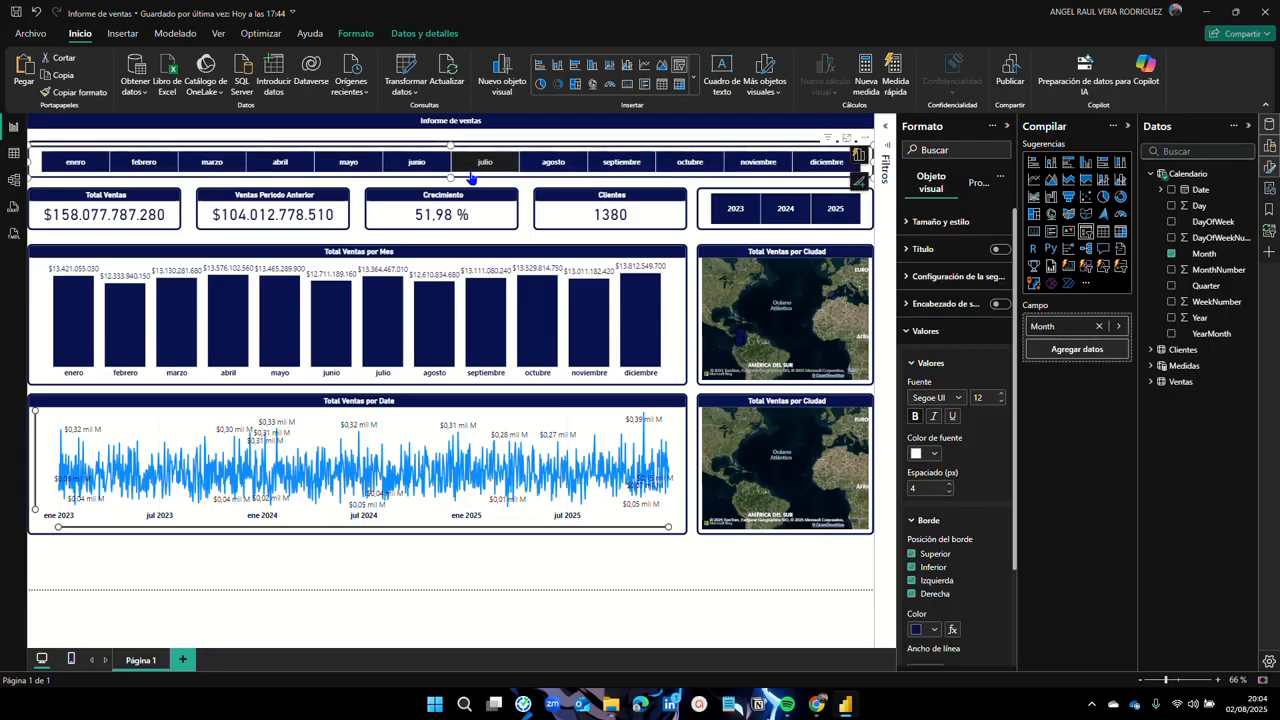
left_click_drag(469, 178, 477, 579)
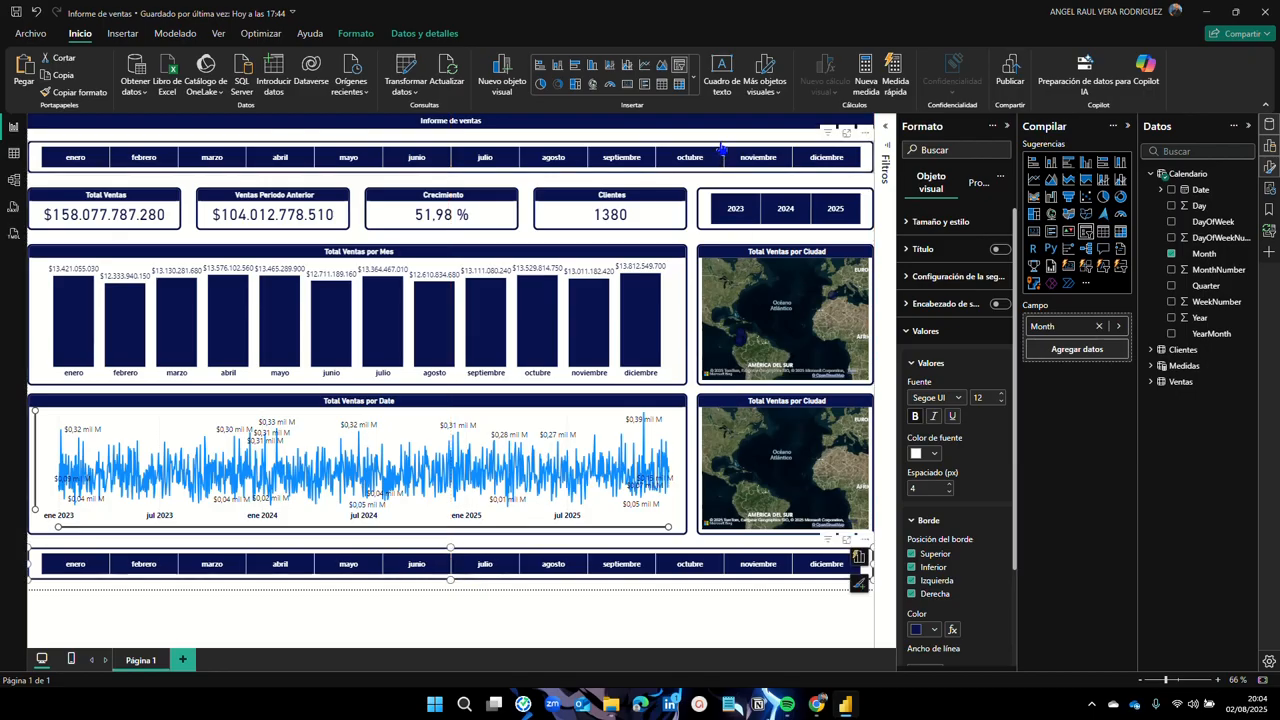
left_click(1172, 254)
left_click(1151, 174)
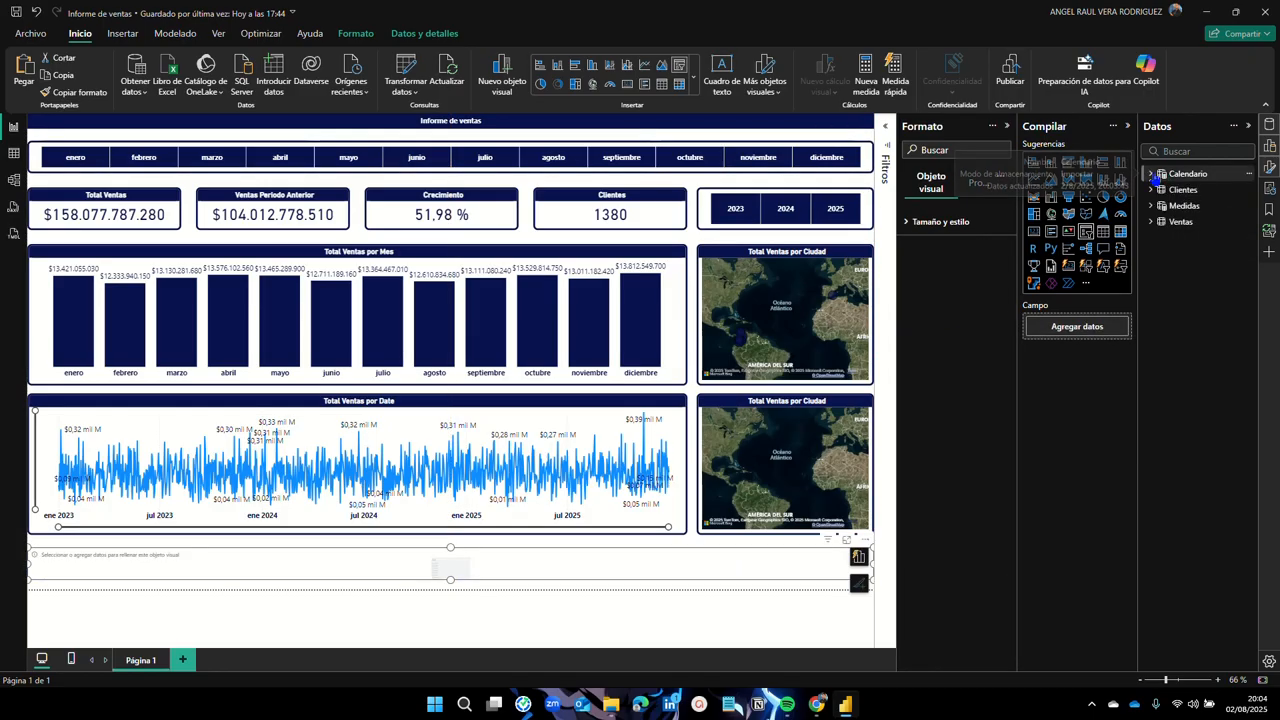
left_click(1151, 222)
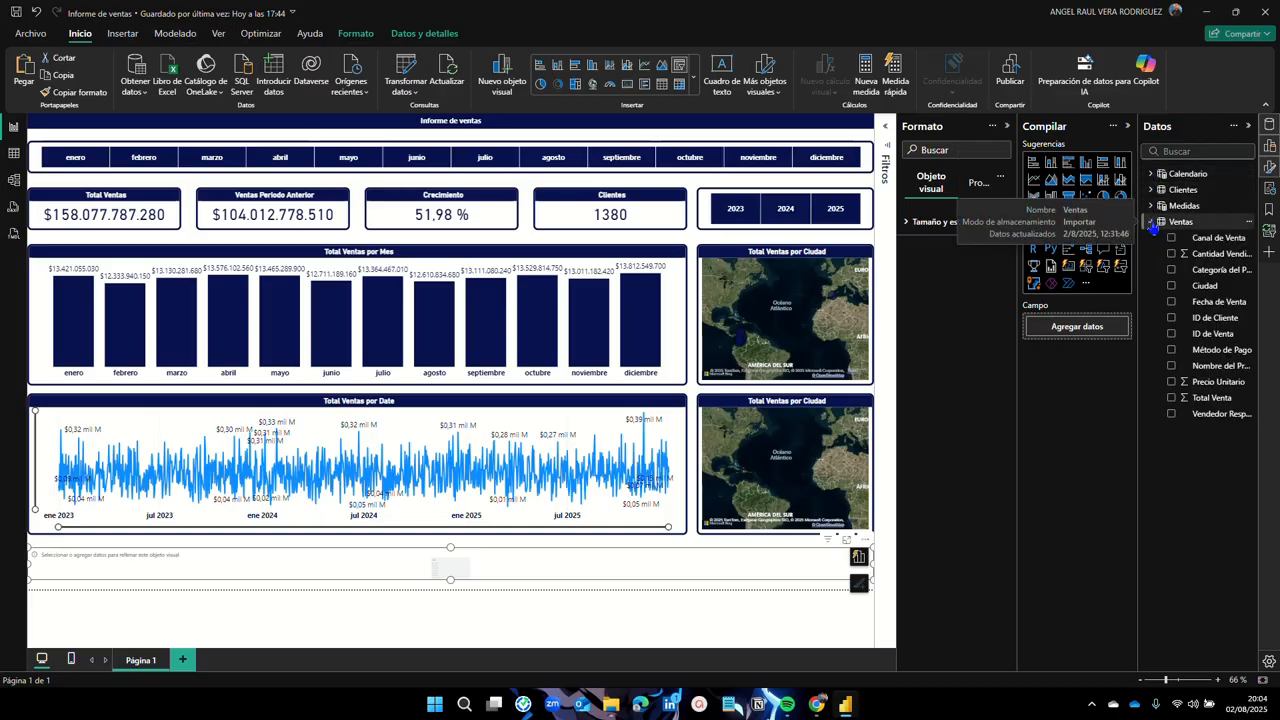
left_click(1172, 286)
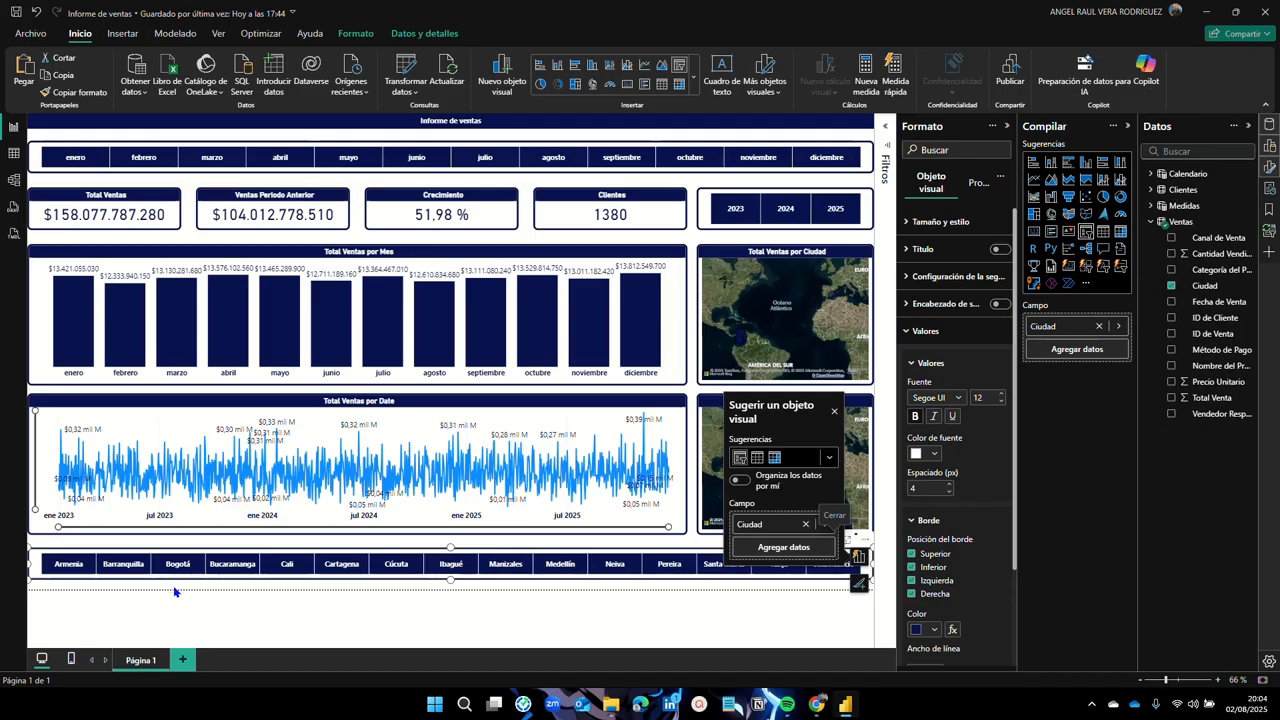
left_click(835, 409)
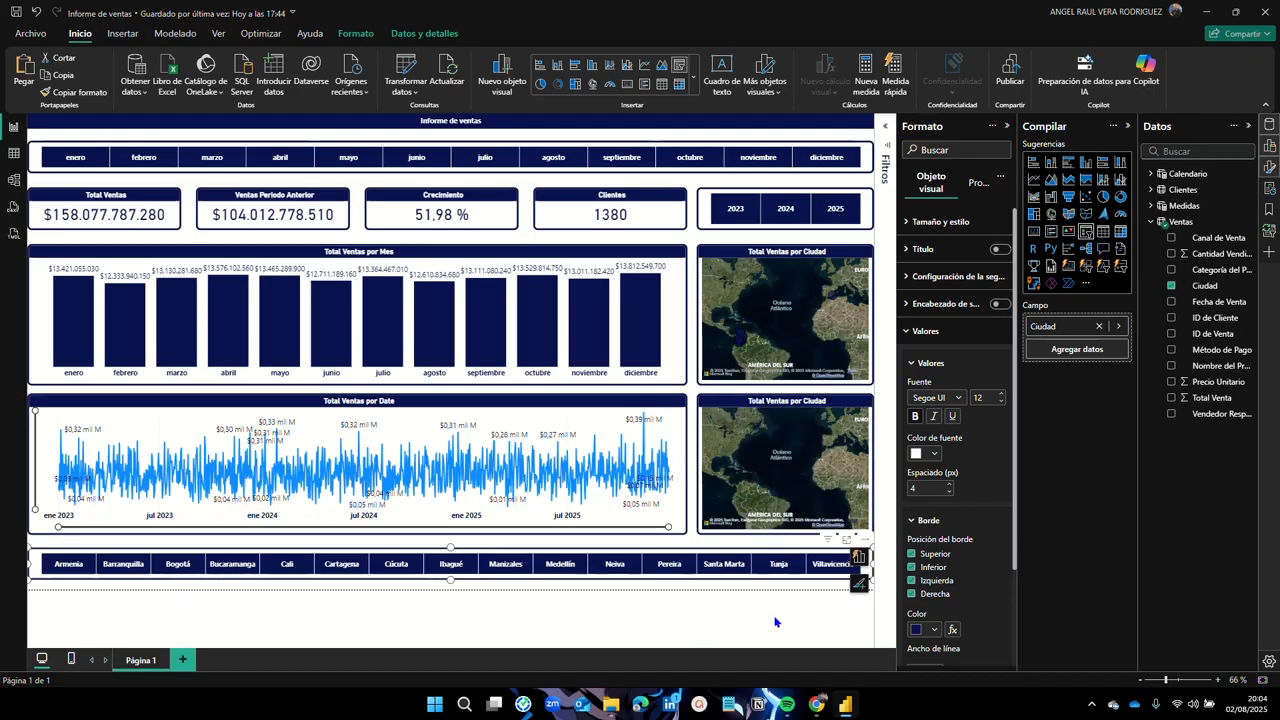
Step: Test the city tiles Armenia, Barranquilla, Bogotá, Bucaramanga and Cali, then clear the filter
left_click(70, 566)
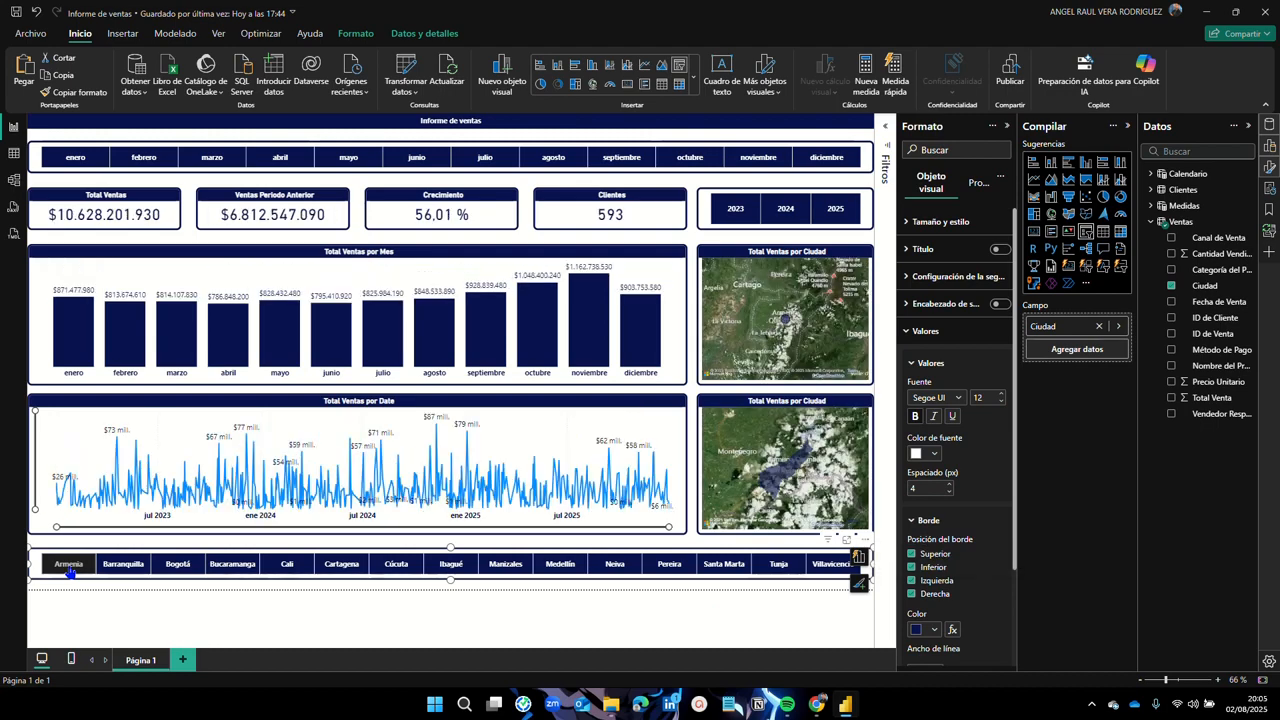
mouse_move(792, 478)
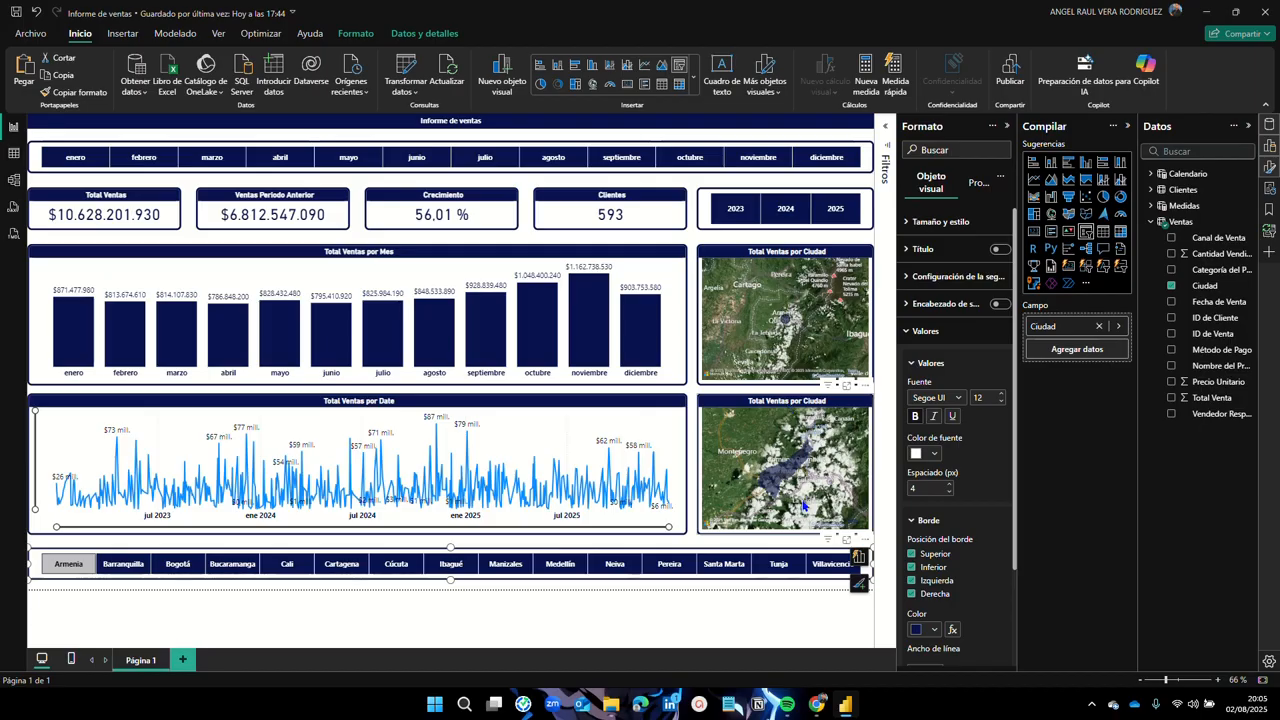
left_click(135, 570)
left_click(178, 566)
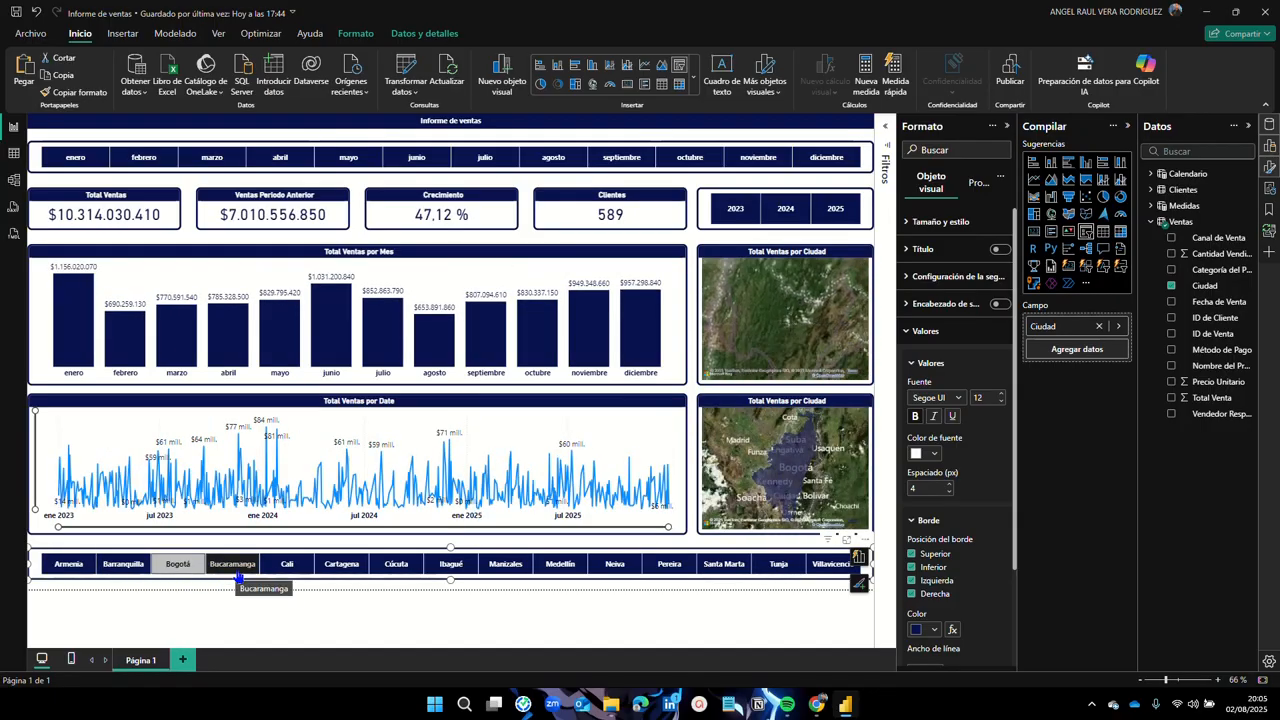
left_click(236, 570)
left_click(290, 568)
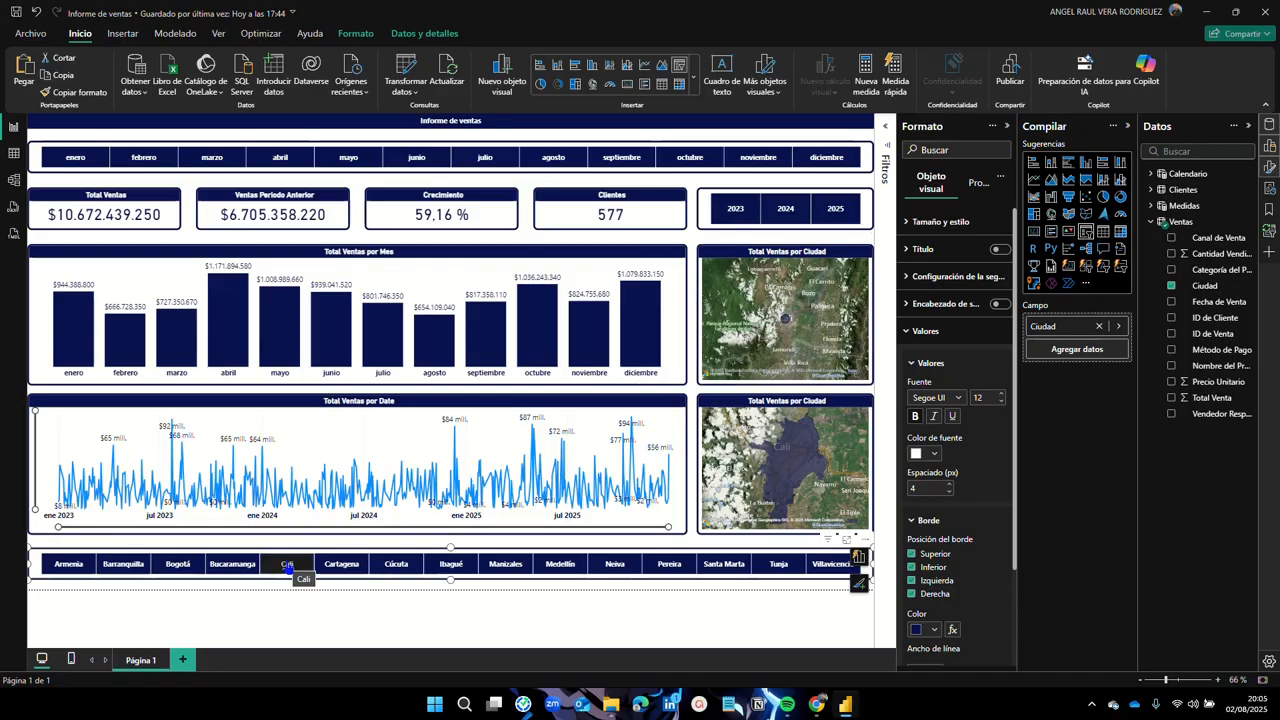
left_click(287, 566)
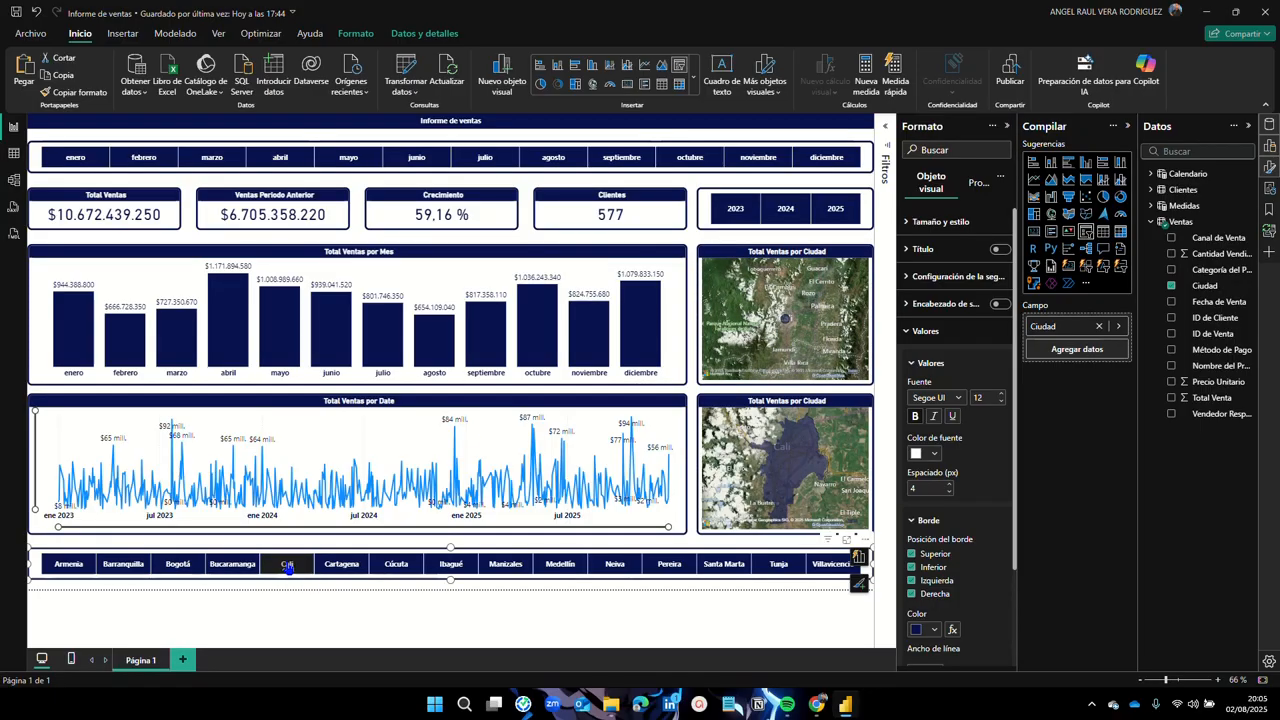
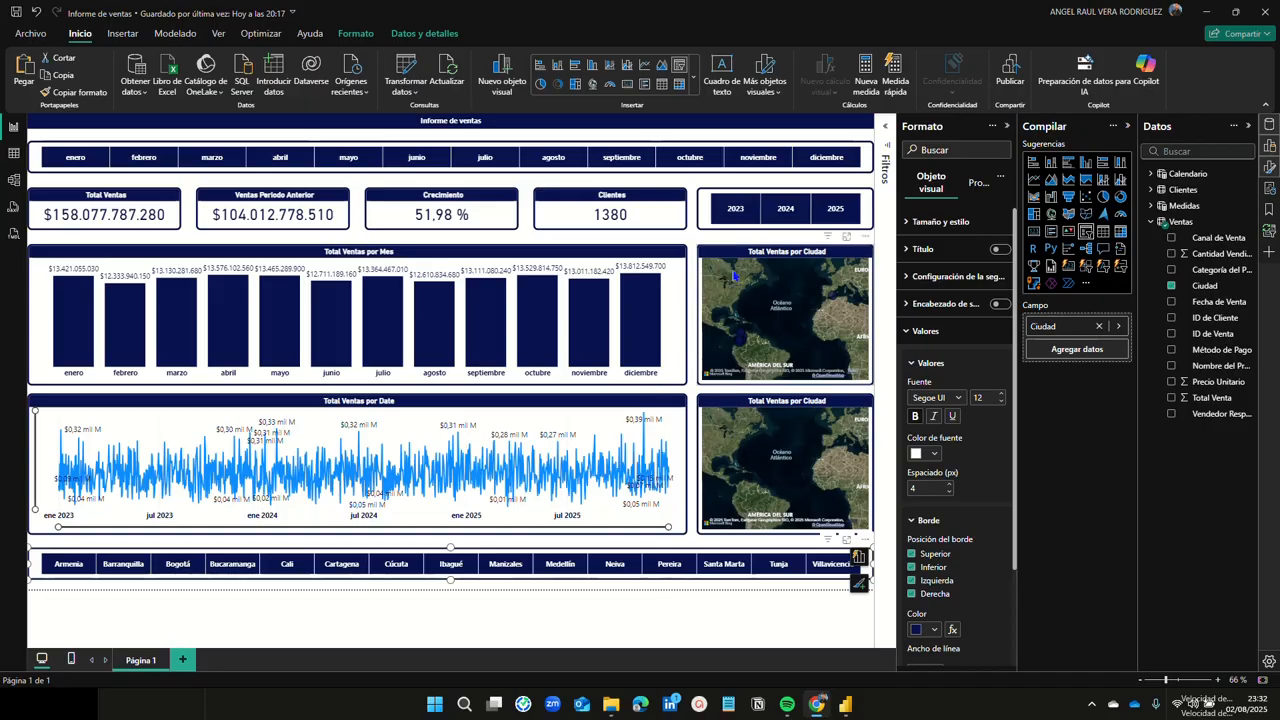
Step: Compare years 2023 and 2024, then cycle months enero through julio, settling on April 2024
left_click(737, 222)
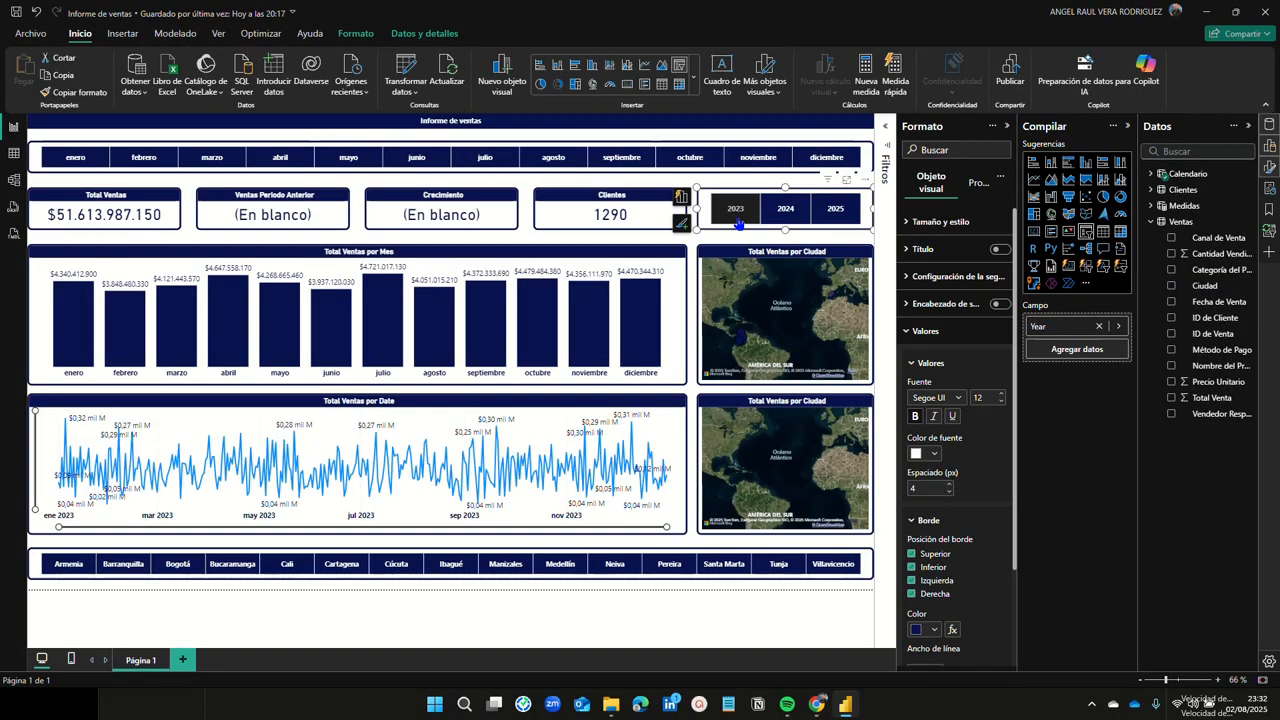
left_click(802, 227)
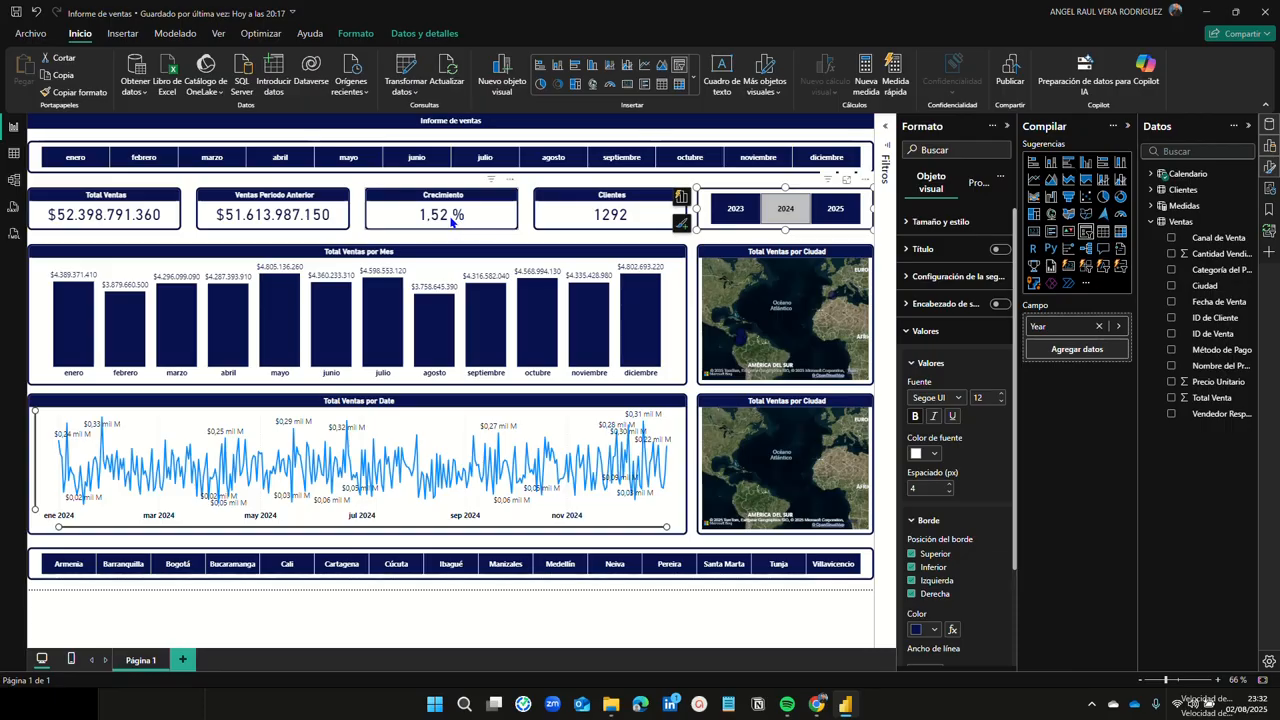
left_click(77, 160)
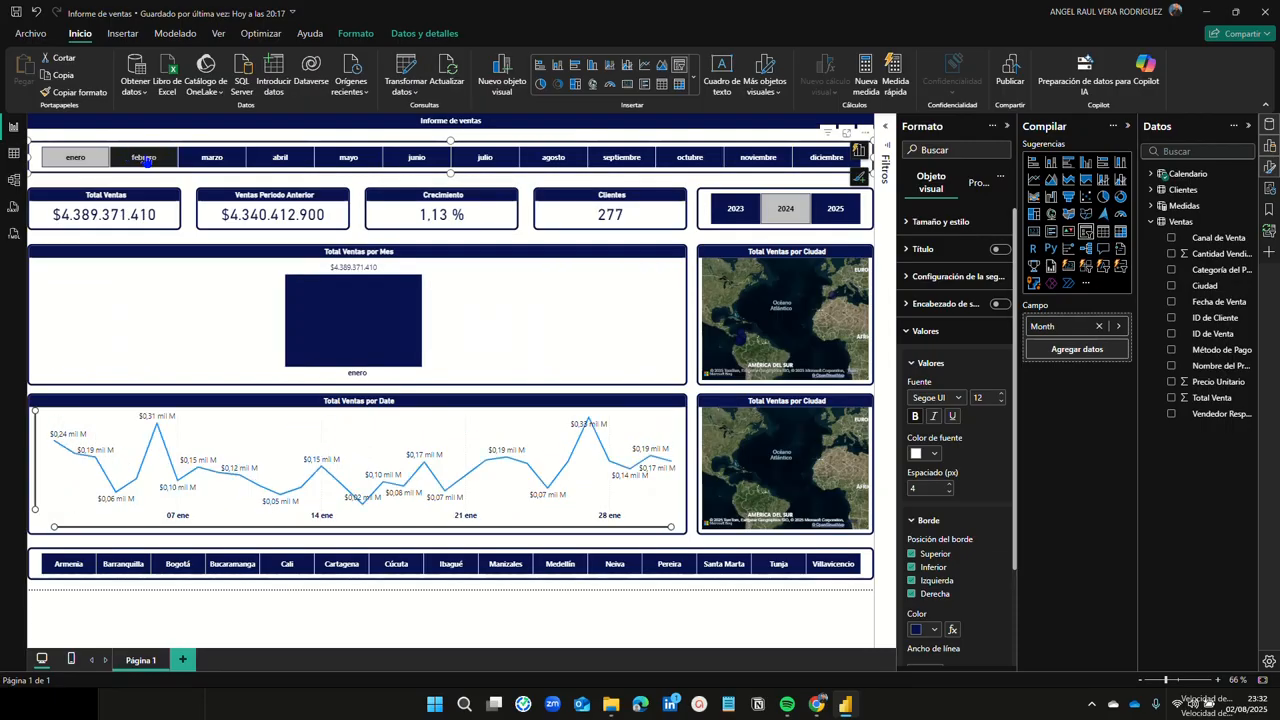
left_click(145, 160)
left_click(214, 158)
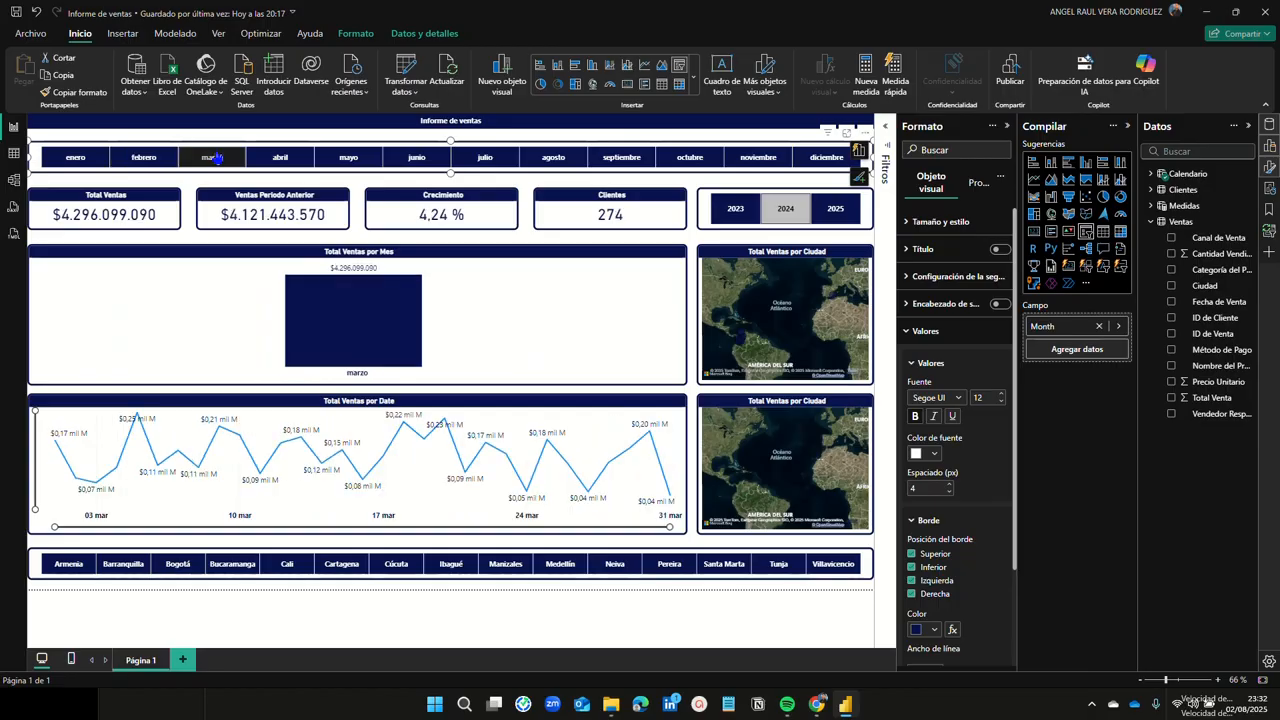
left_click(279, 159)
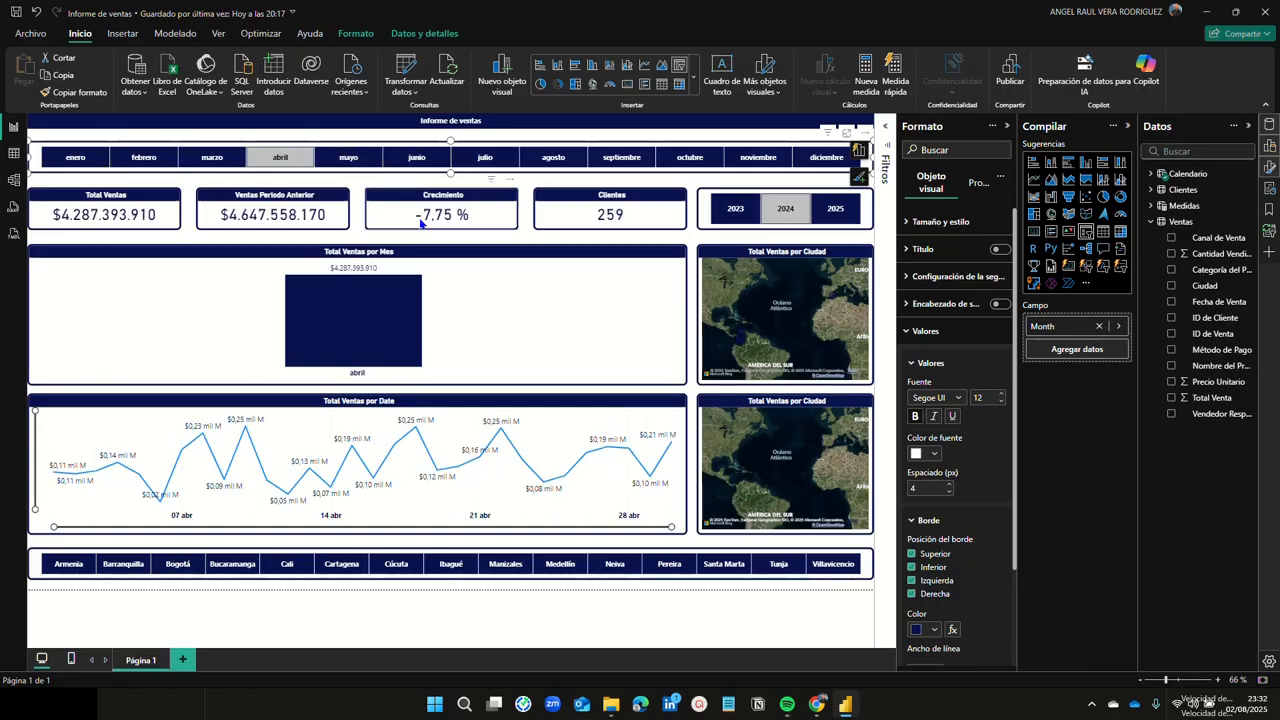
left_click(355, 160)
left_click(420, 160)
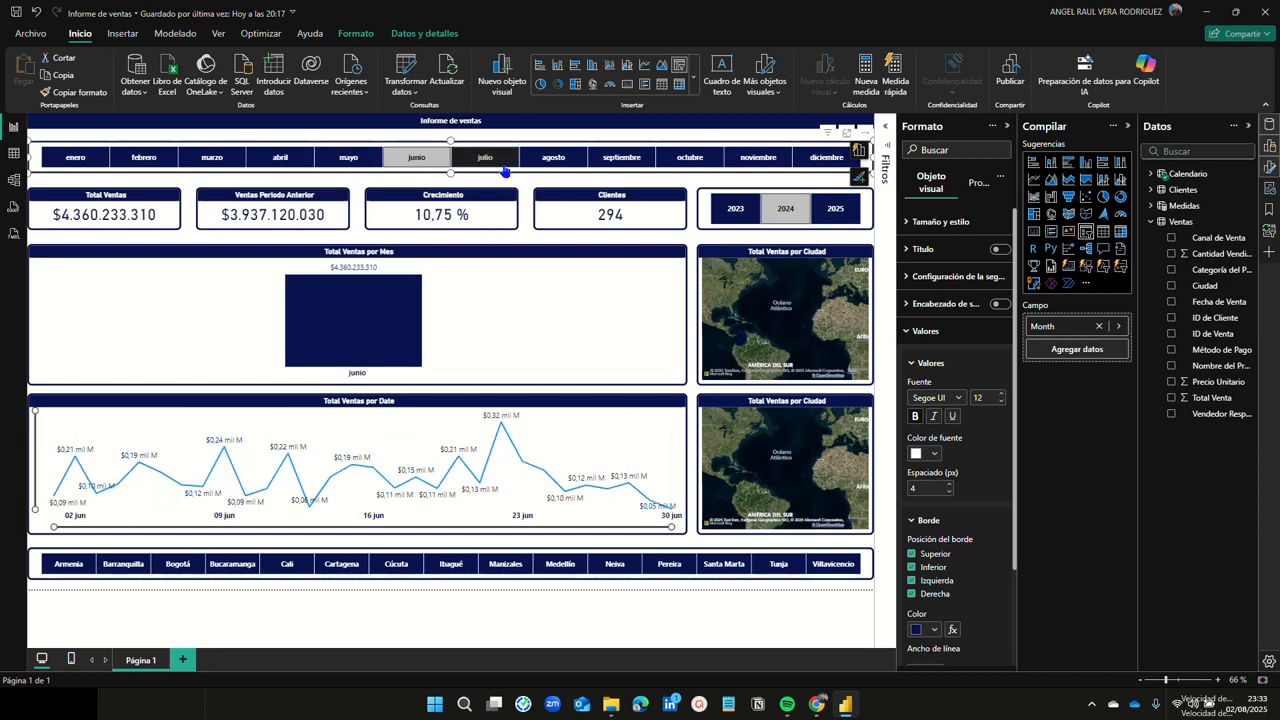
left_click(502, 163)
left_click(290, 160)
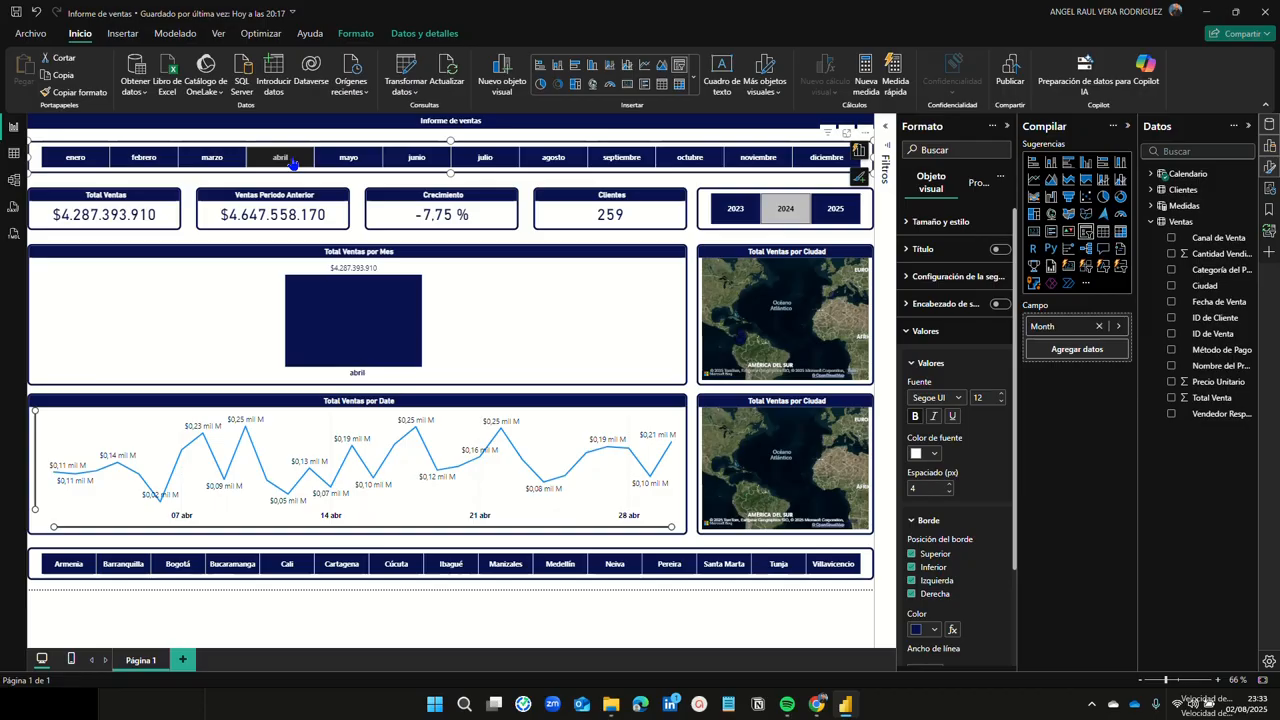
Step: Set the Crecimiento card's callout value colour to rule-based (Reglas) conditional formatting
left_click(428, 219)
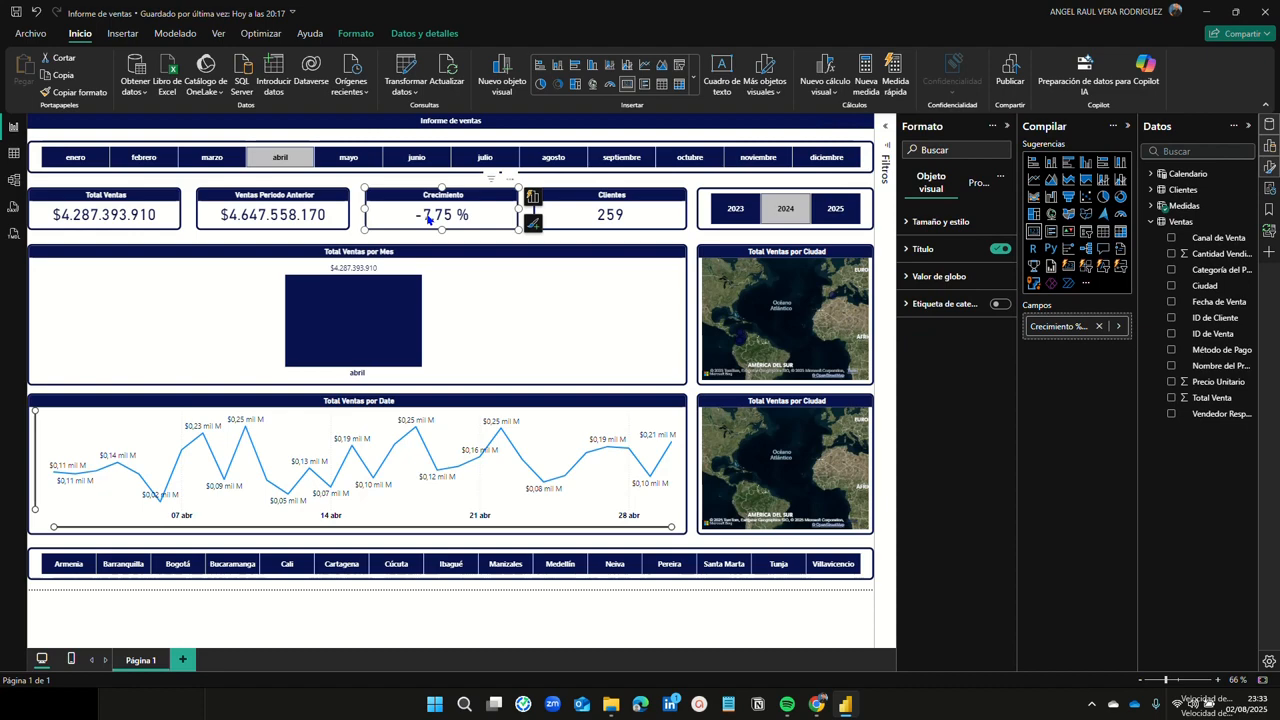
left_click(910, 284)
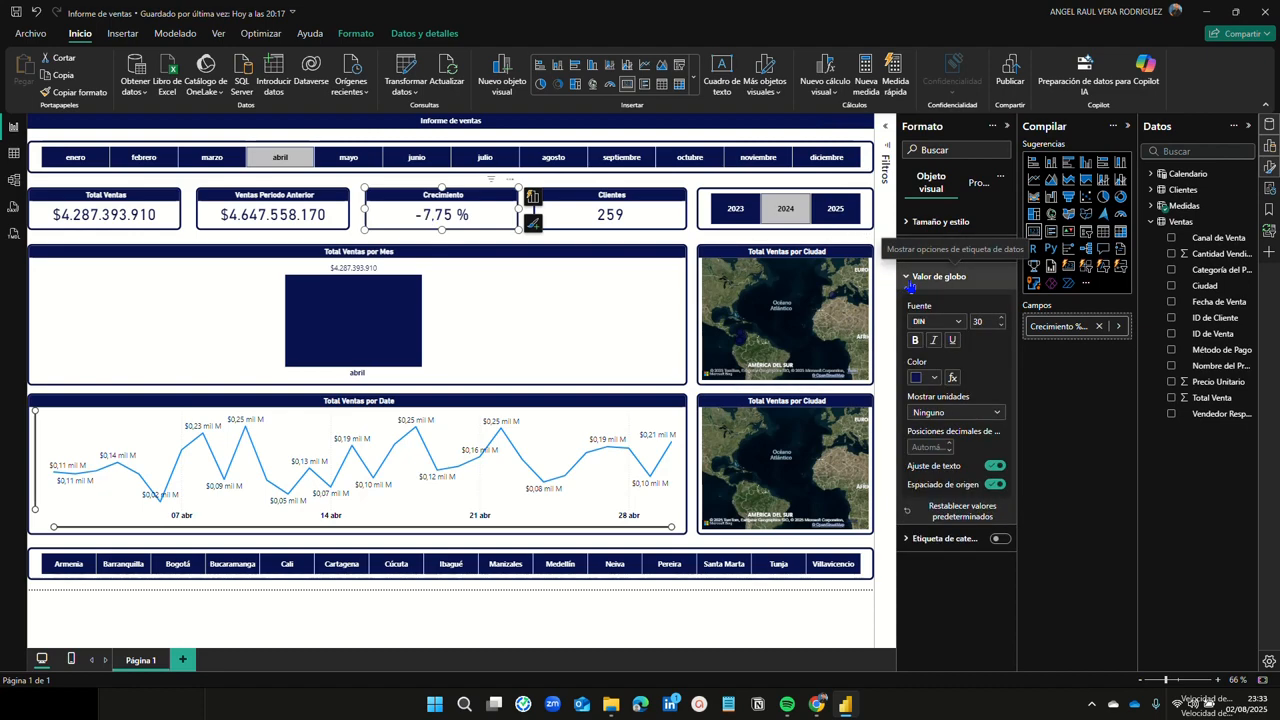
left_click(954, 381)
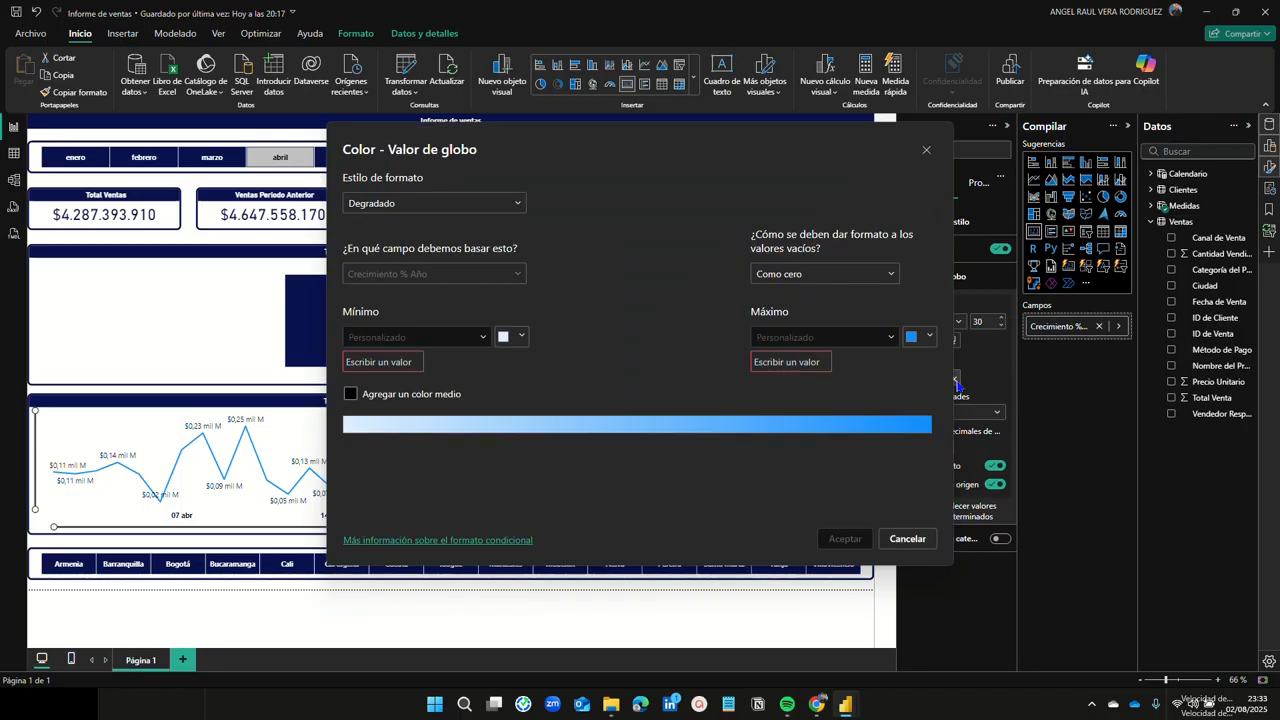
left_click(516, 206)
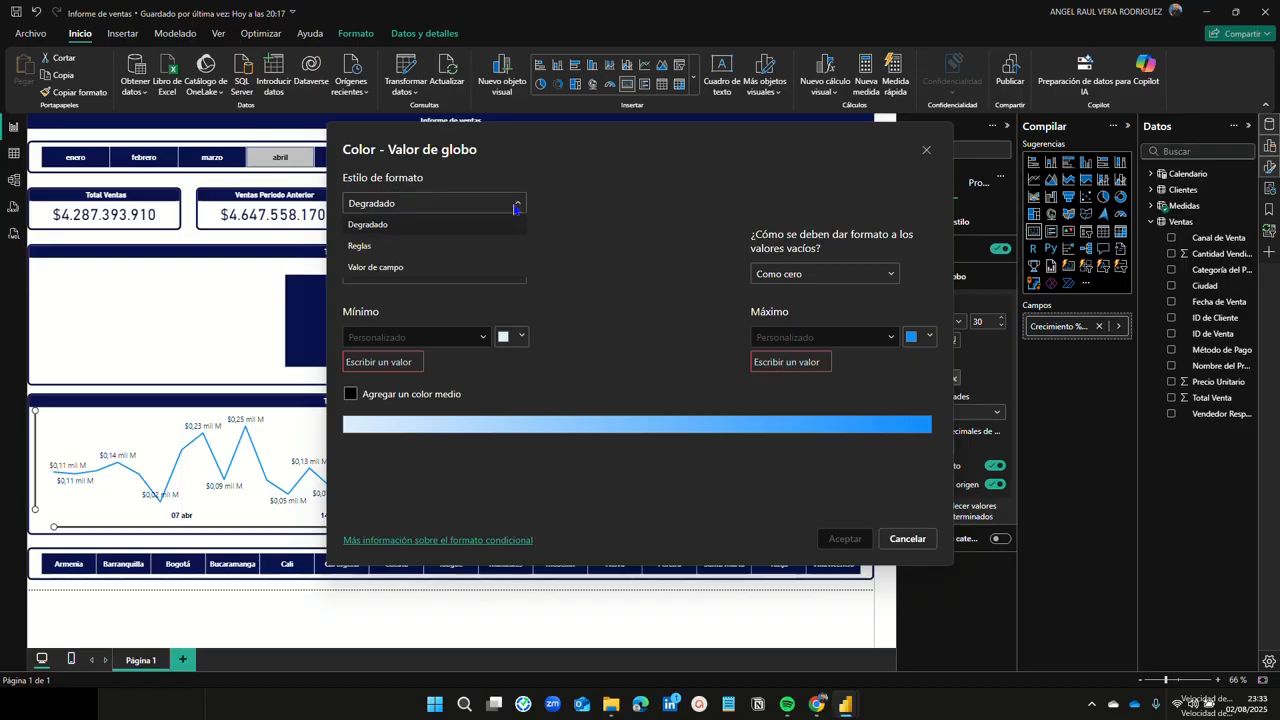
left_click(376, 250)
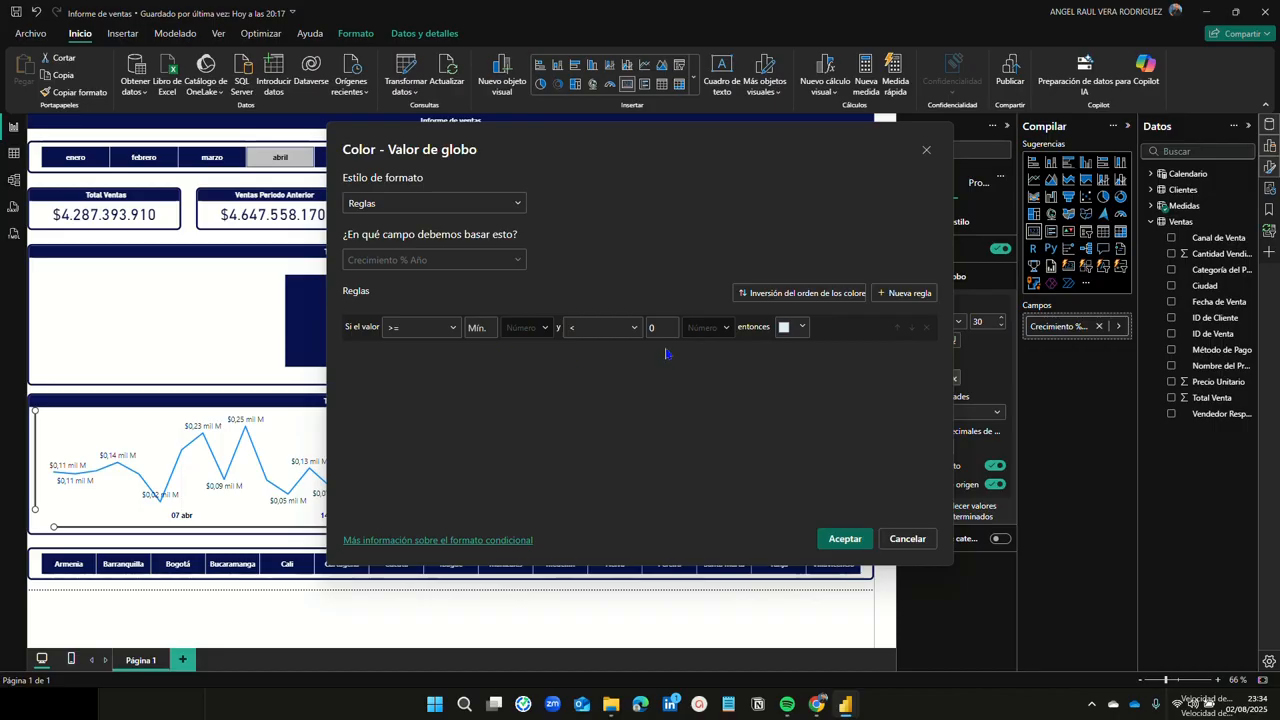
Step: Colour the below-0 rule red and add a second rule from 0 to Máx
left_click(802, 328)
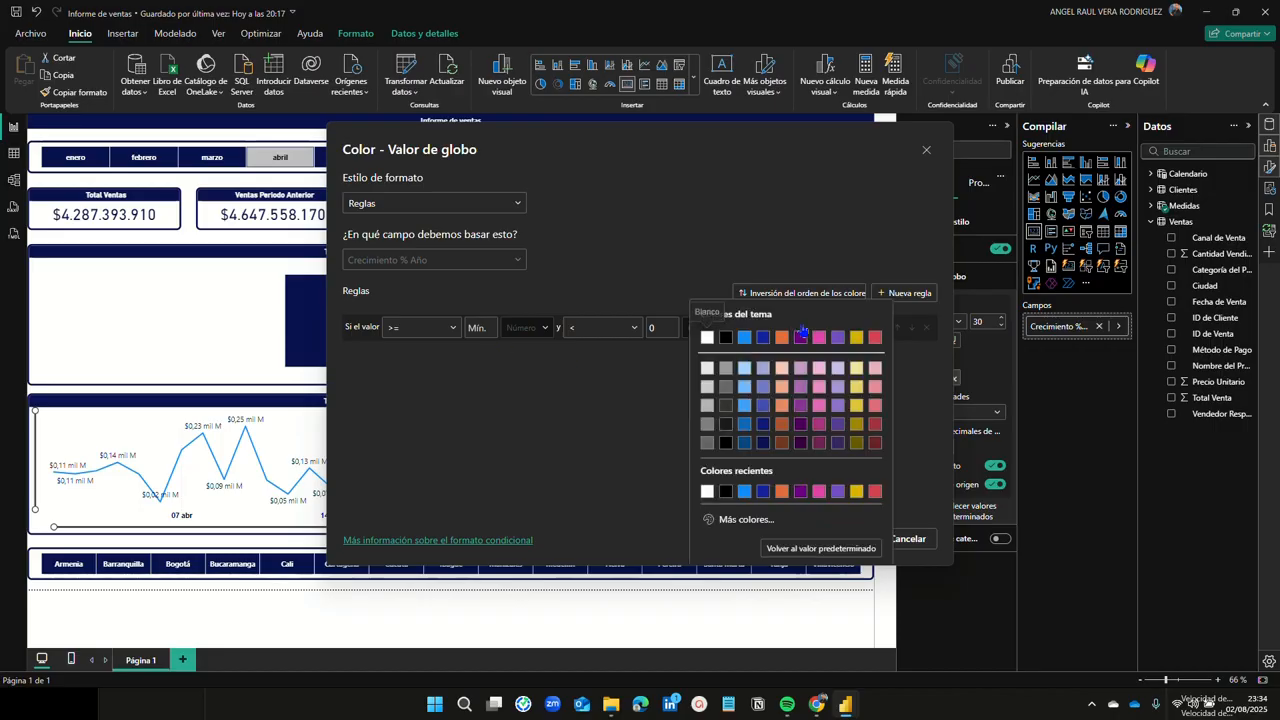
left_click(878, 424)
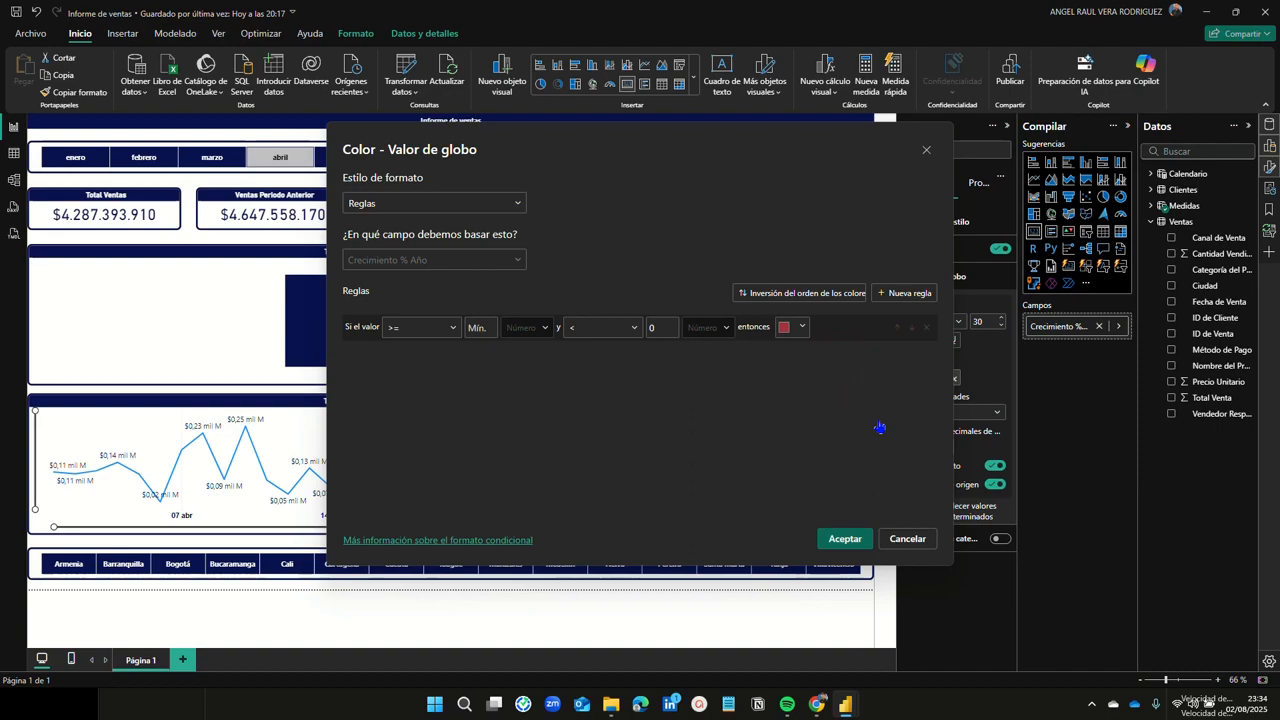
left_click(911, 296)
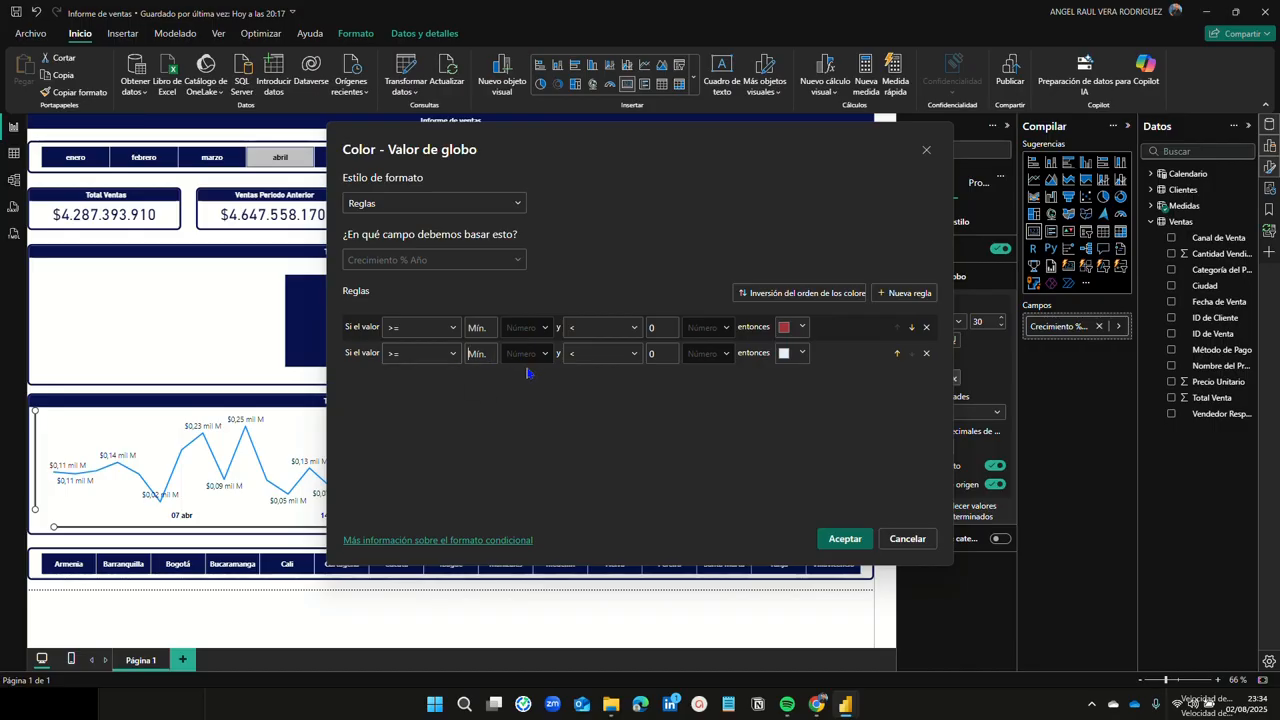
type("0")
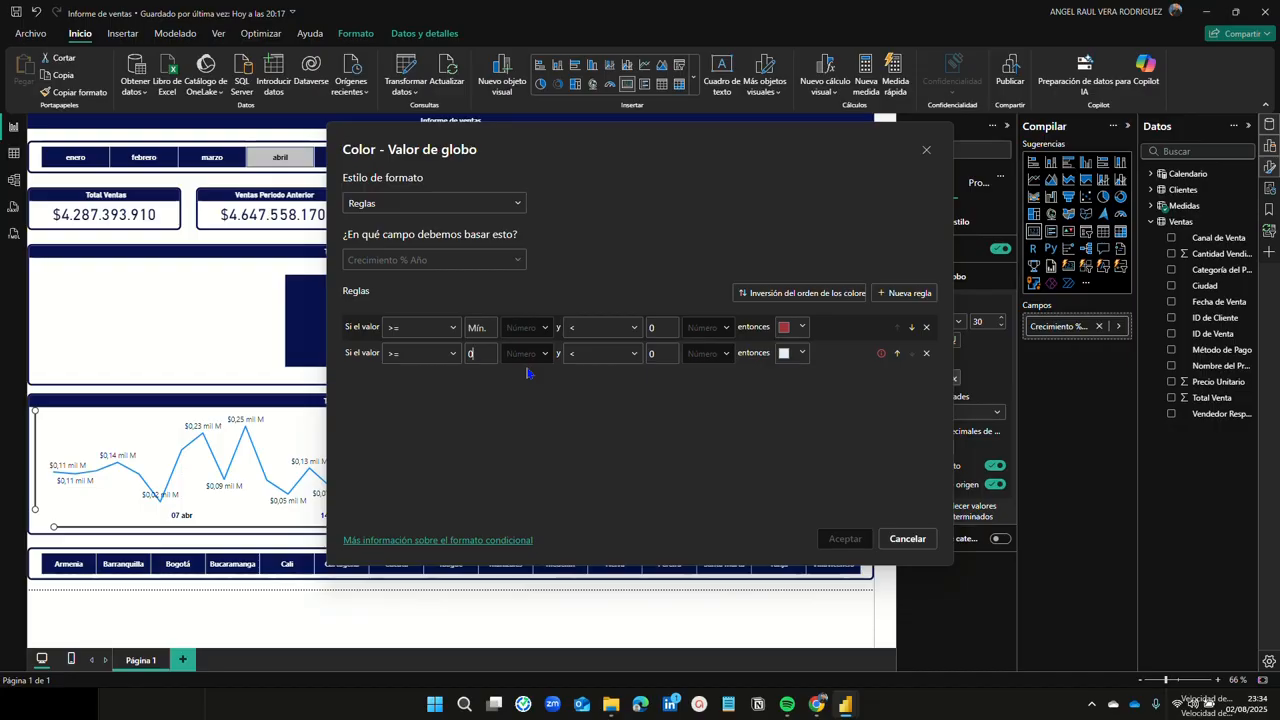
left_click(673, 353)
key("BackSpace")
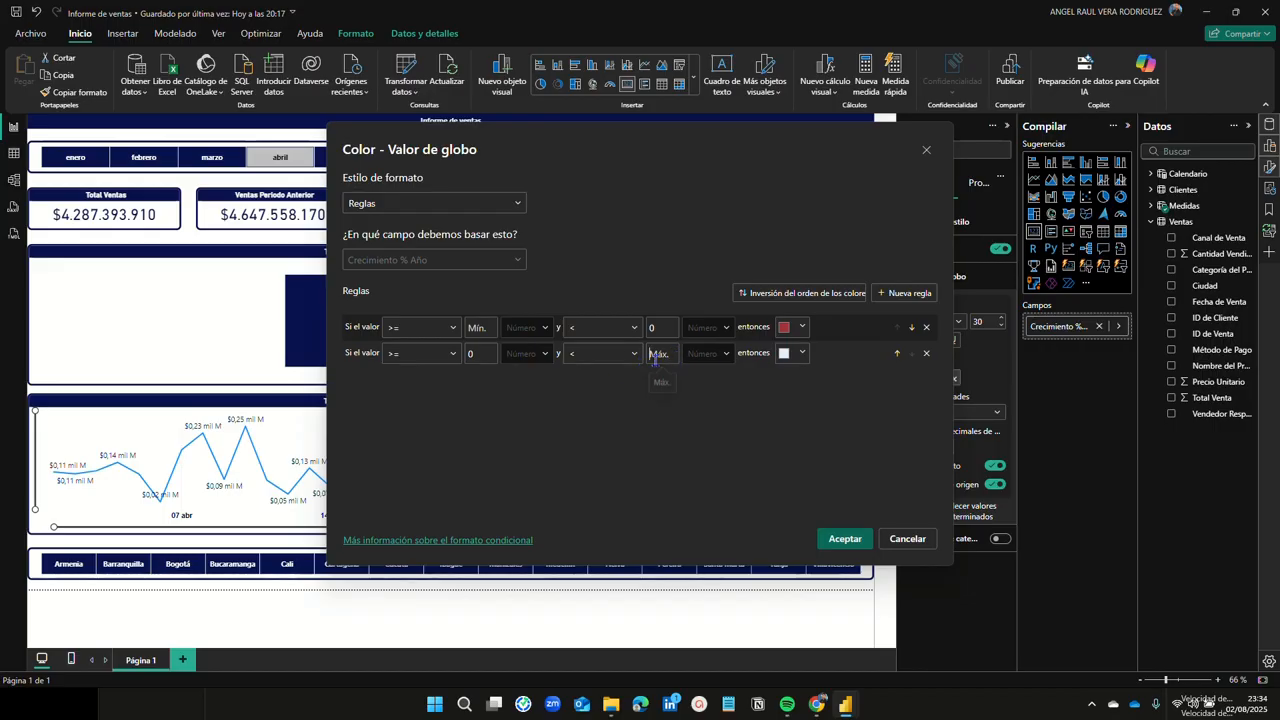
Step: Give the 0-to-Máx. rule a custom vivid green and apply the colour rules
left_click(805, 356)
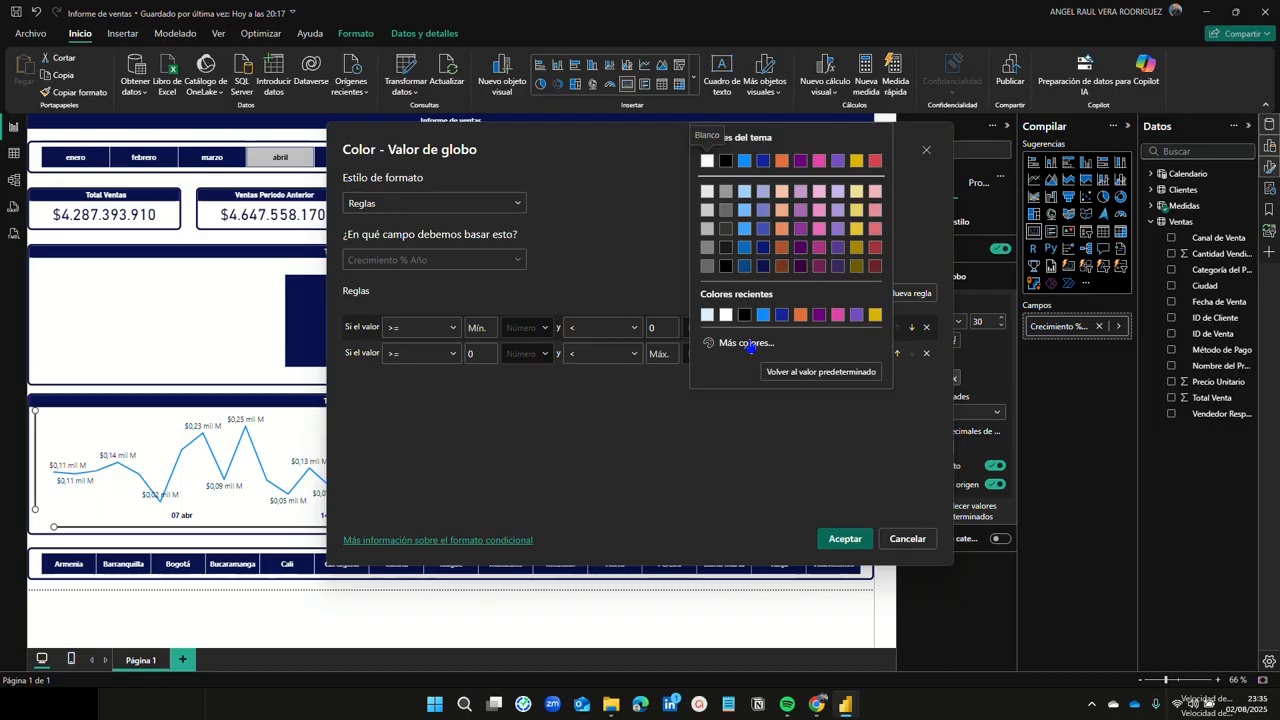
left_click(748, 343)
left_click(768, 296)
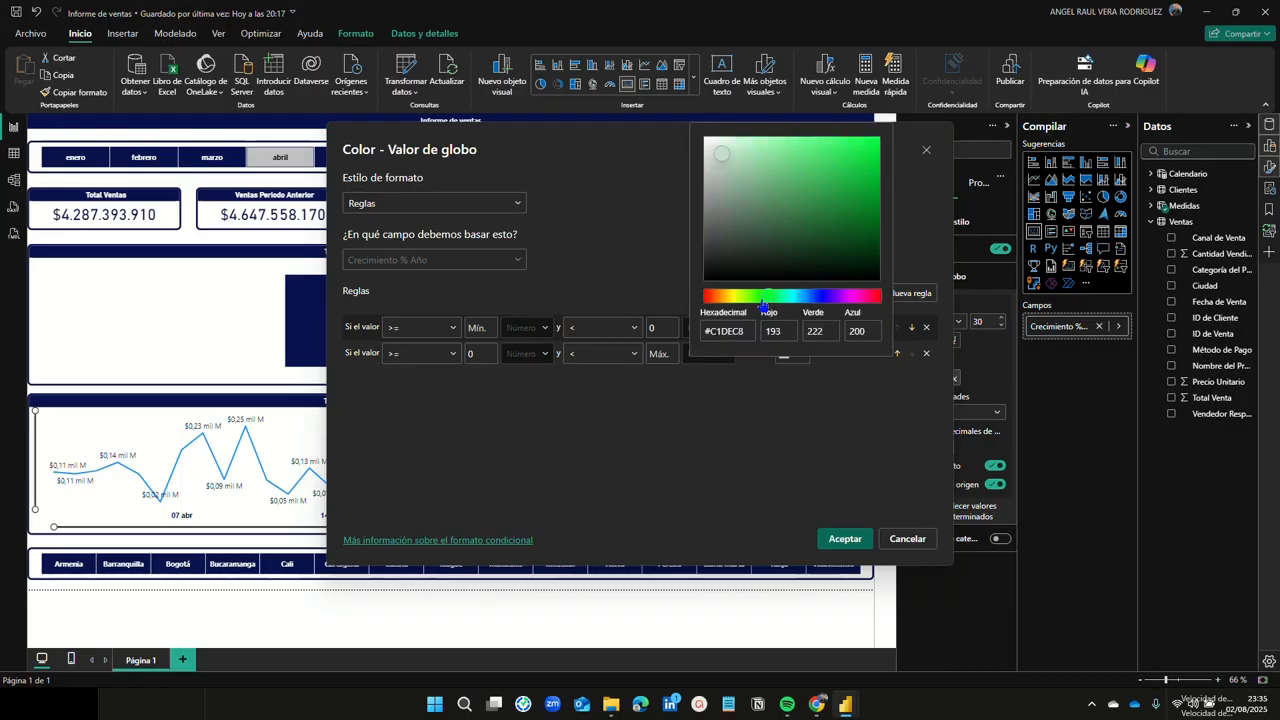
left_click(725, 149)
left_click_drag(727, 150, 882, 190)
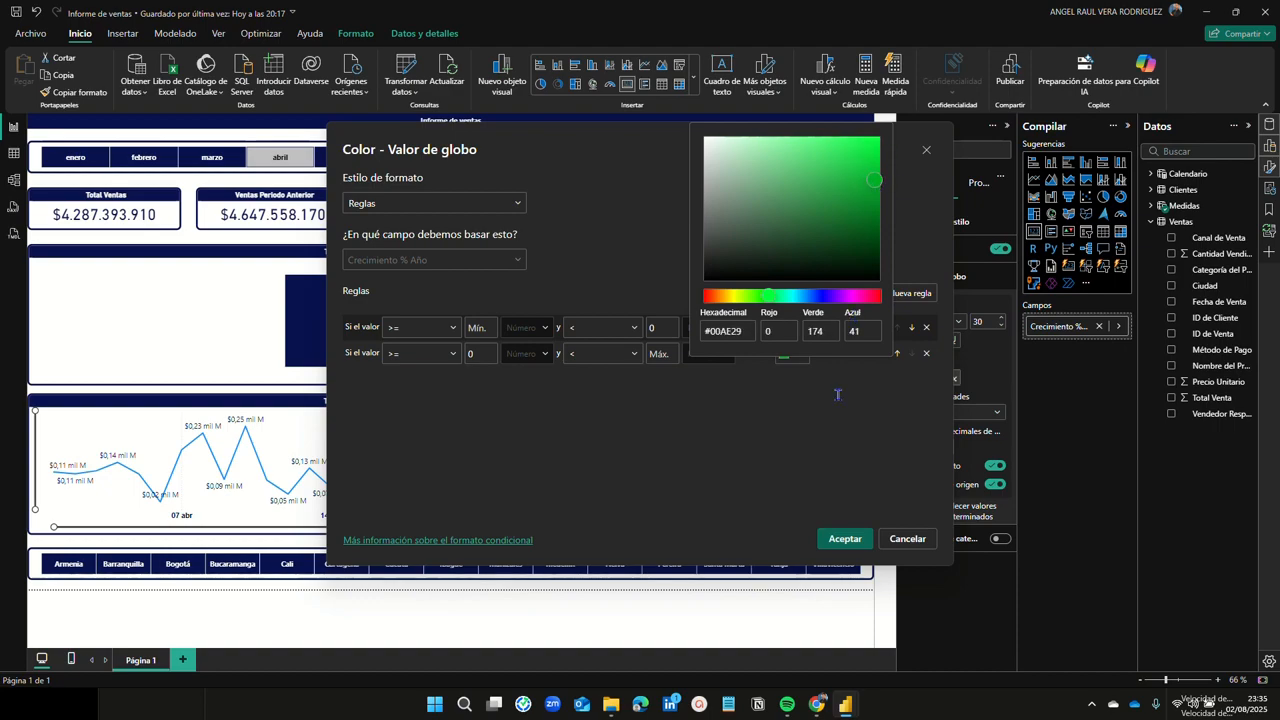
left_click(845, 542)
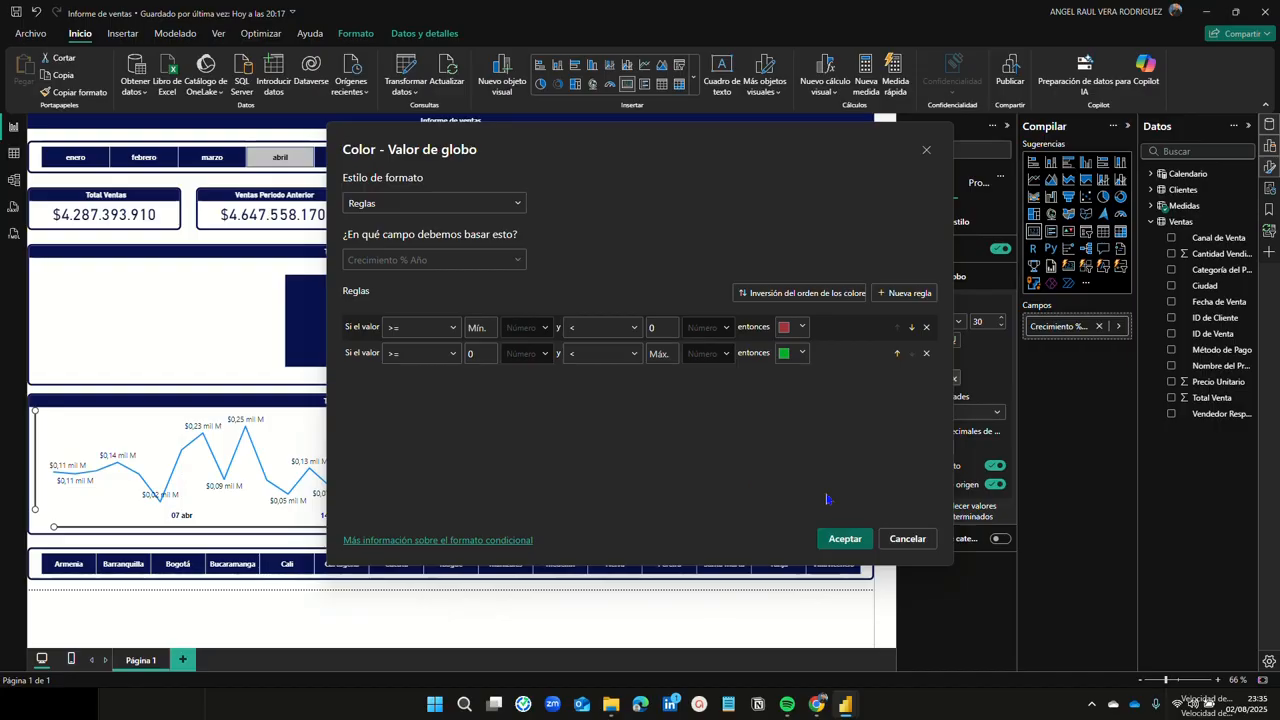
left_click(845, 541)
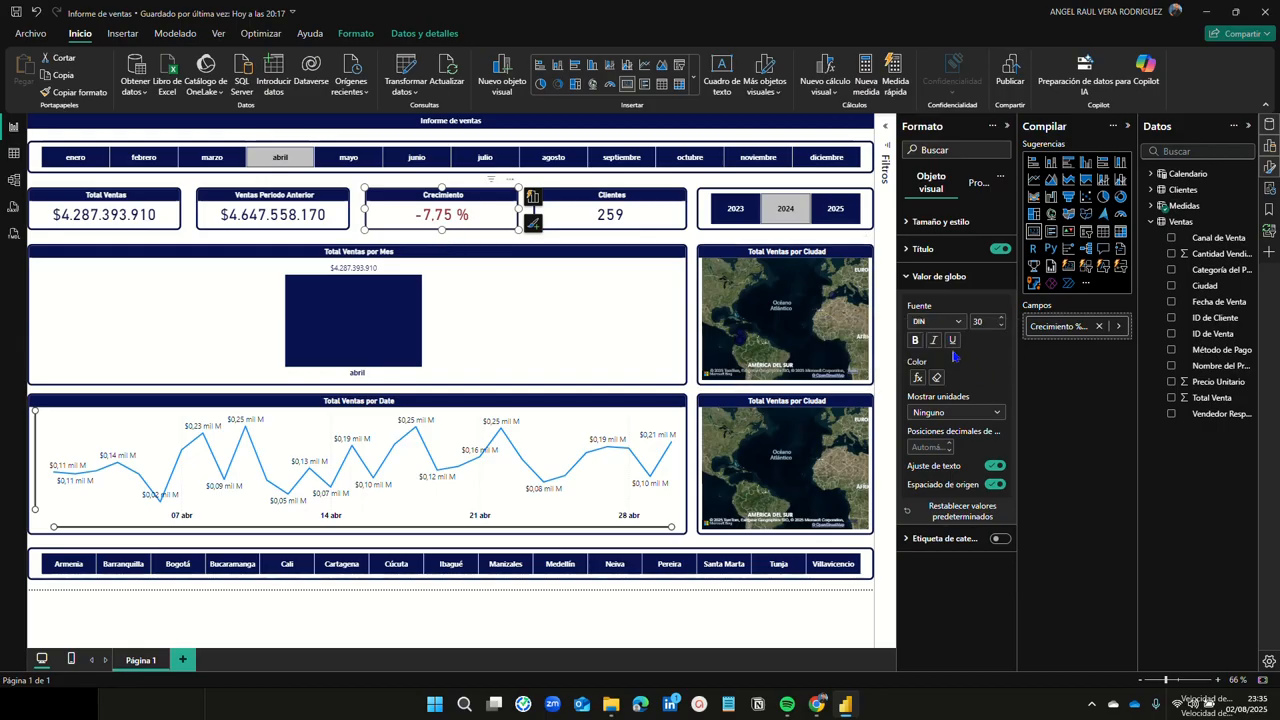
Step: Bold the Crecimiento value and filter to March 2024, showing green 4,24 %
left_click(915, 341)
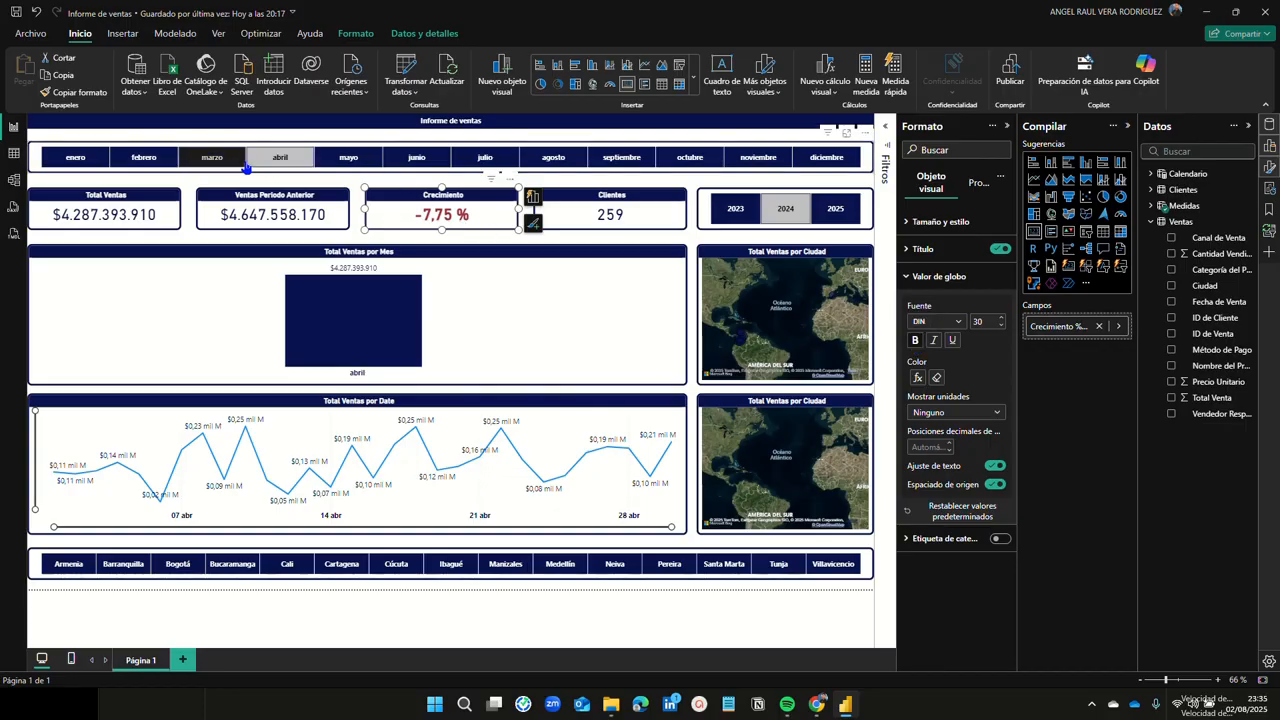
left_click(214, 162)
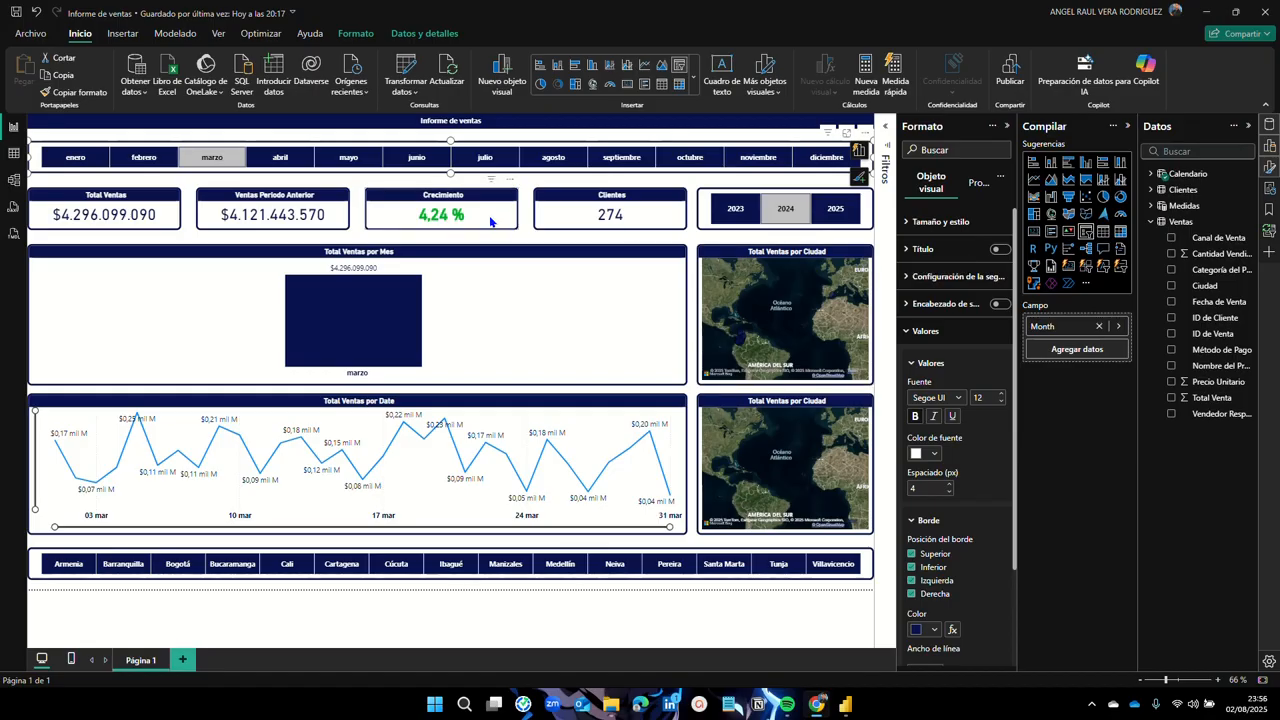
left_click(918, 333)
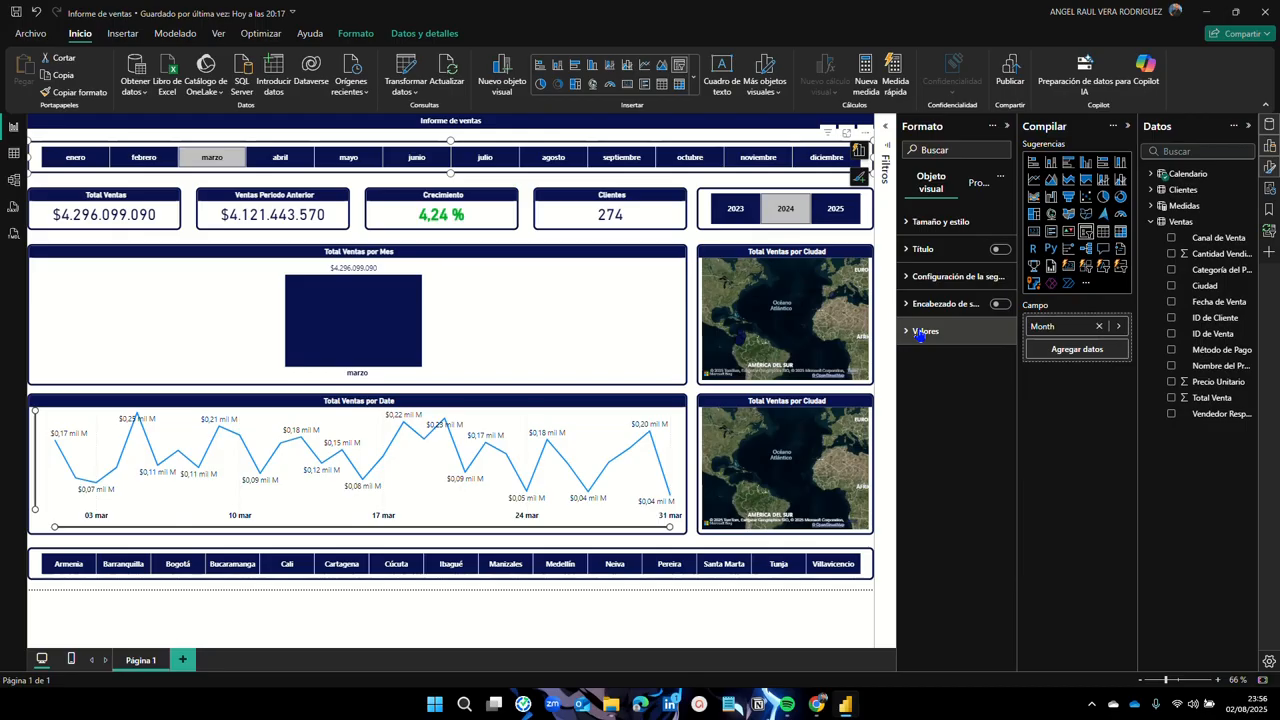
left_click(723, 588)
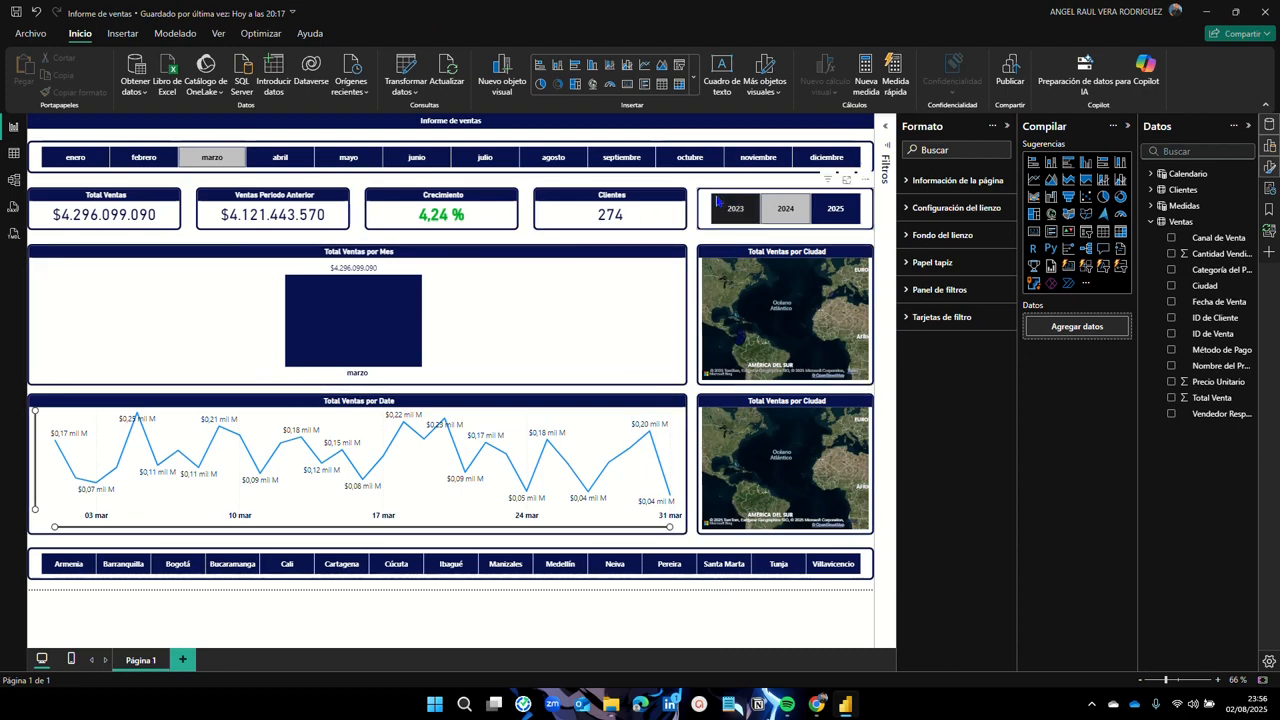
Step: Clear the 2024 year and March month filters to show all data
left_click(785, 208)
left_click(224, 158)
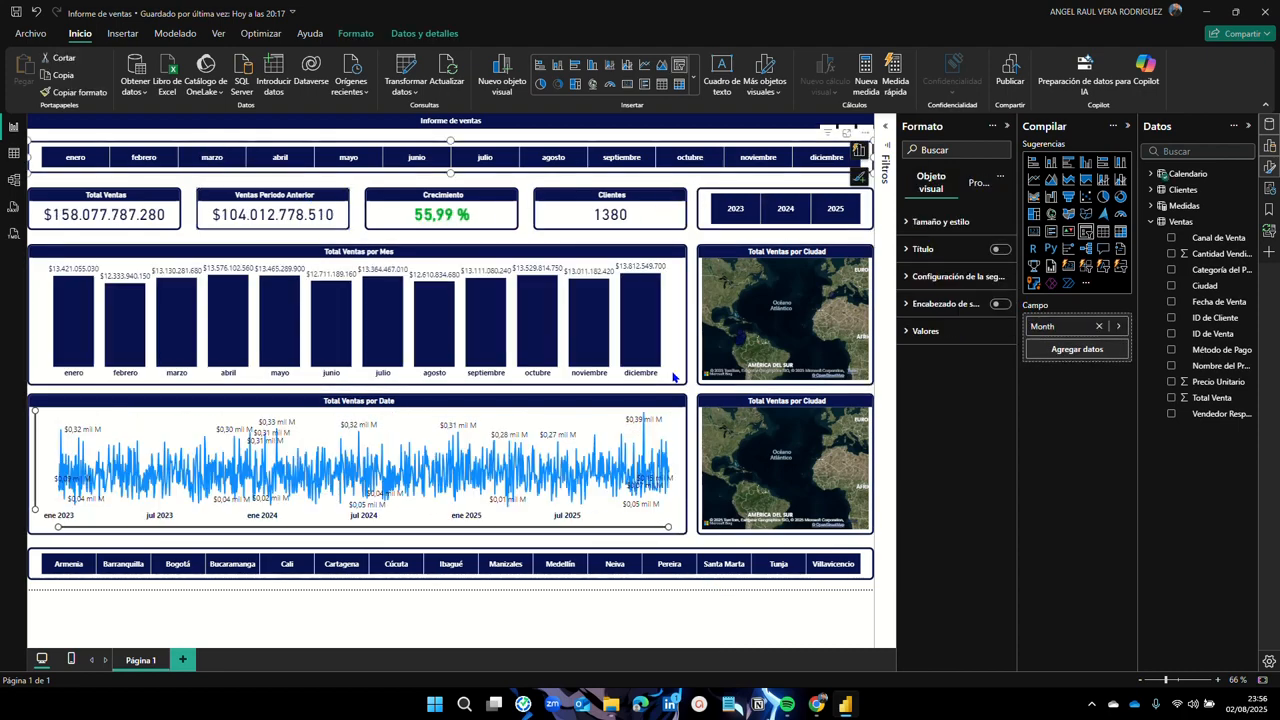
left_click(718, 588)
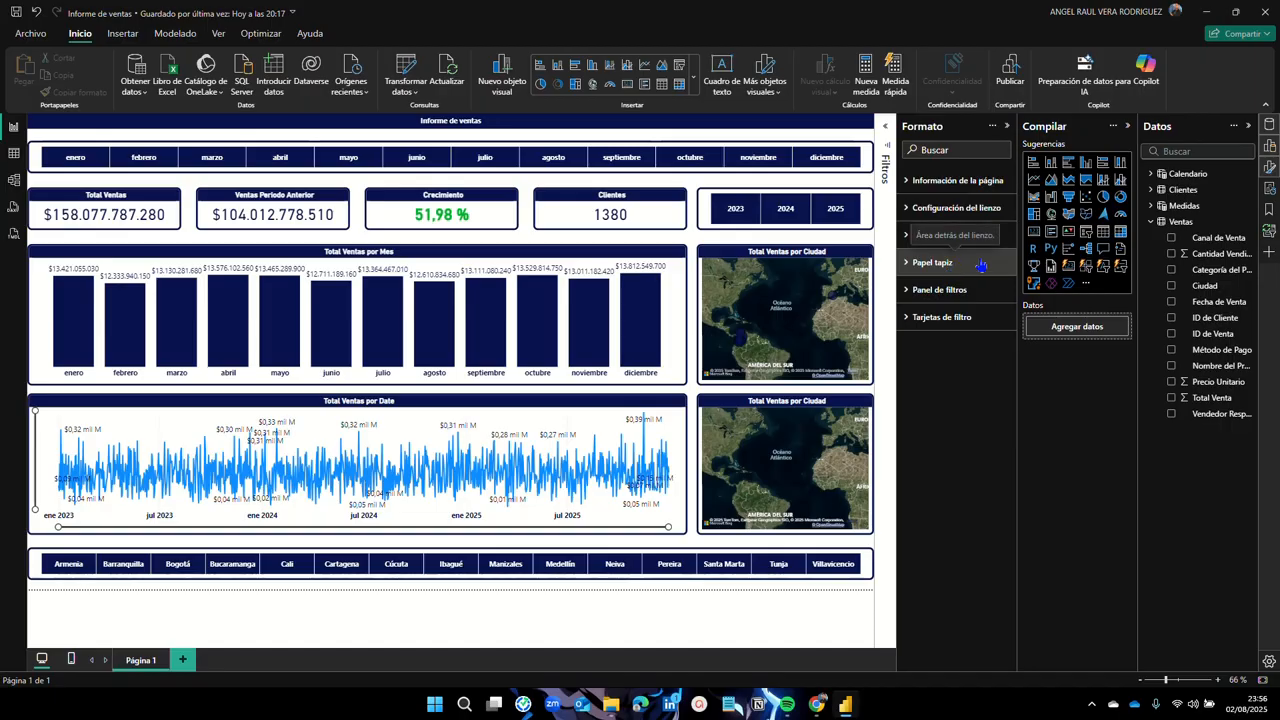
Step: Set the page wallpaper colour to white after briefly trying dark navy
left_click(907, 264)
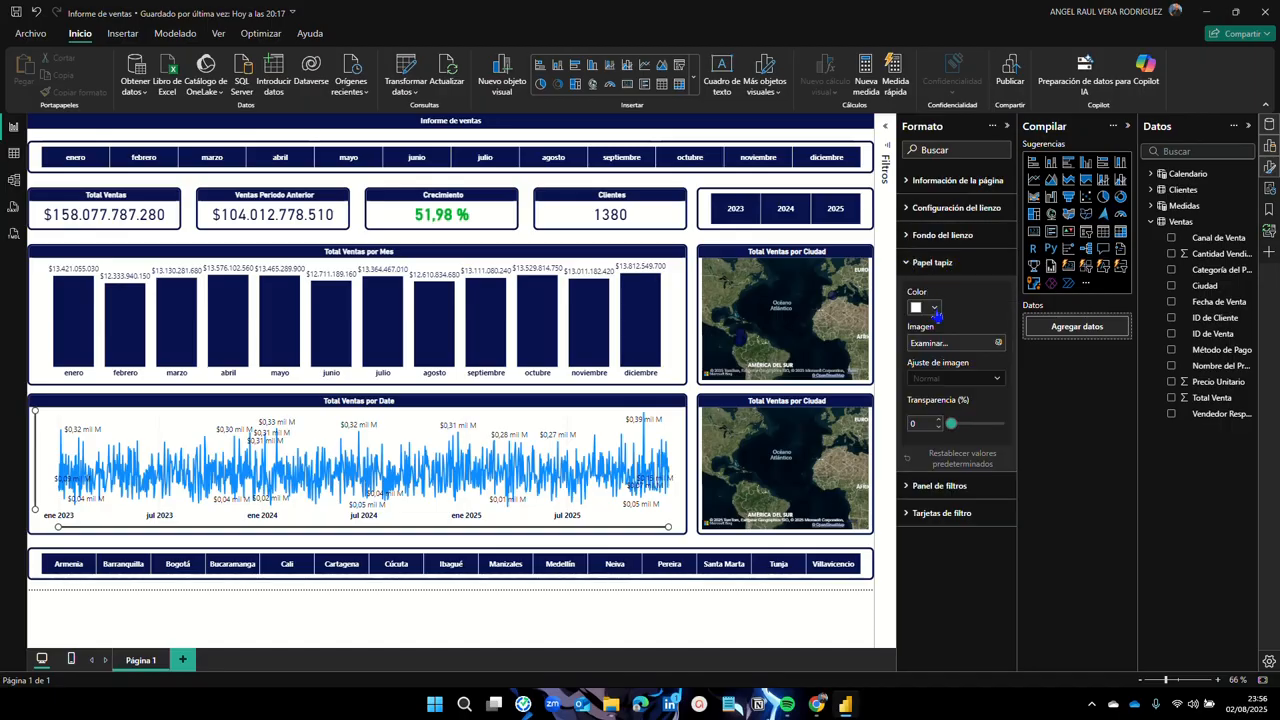
left_click(930, 307)
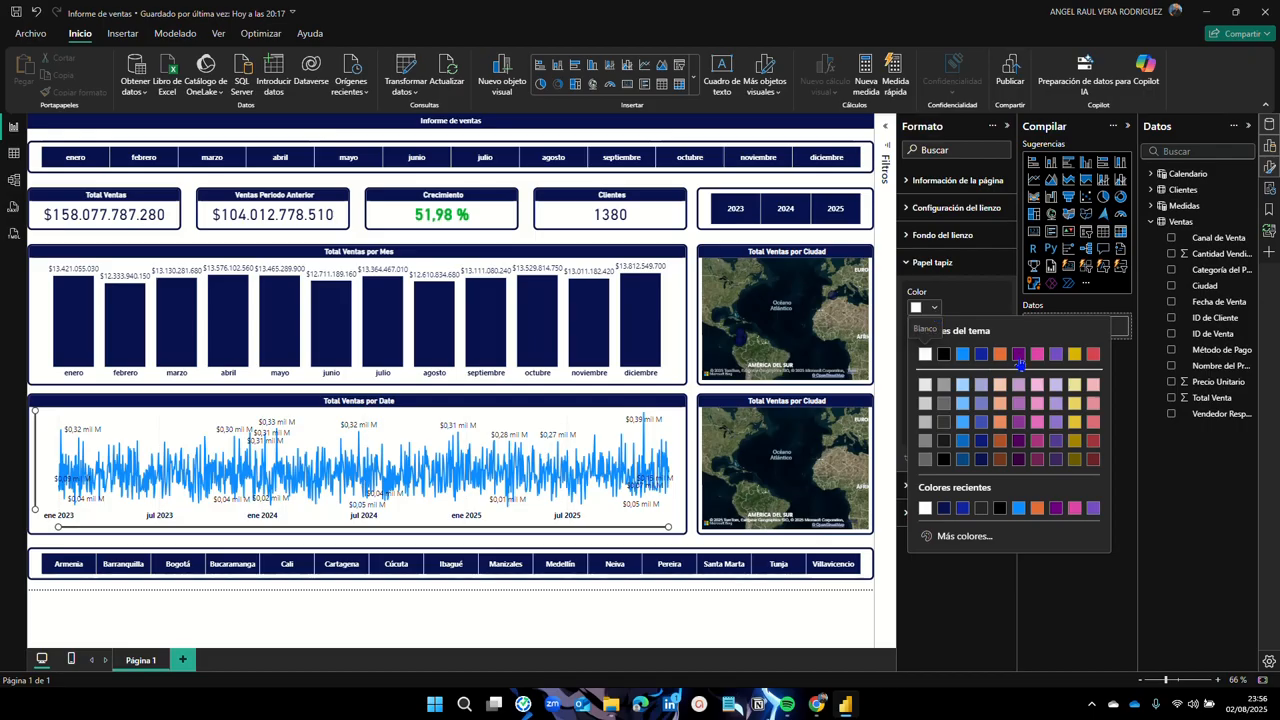
left_click(944, 508)
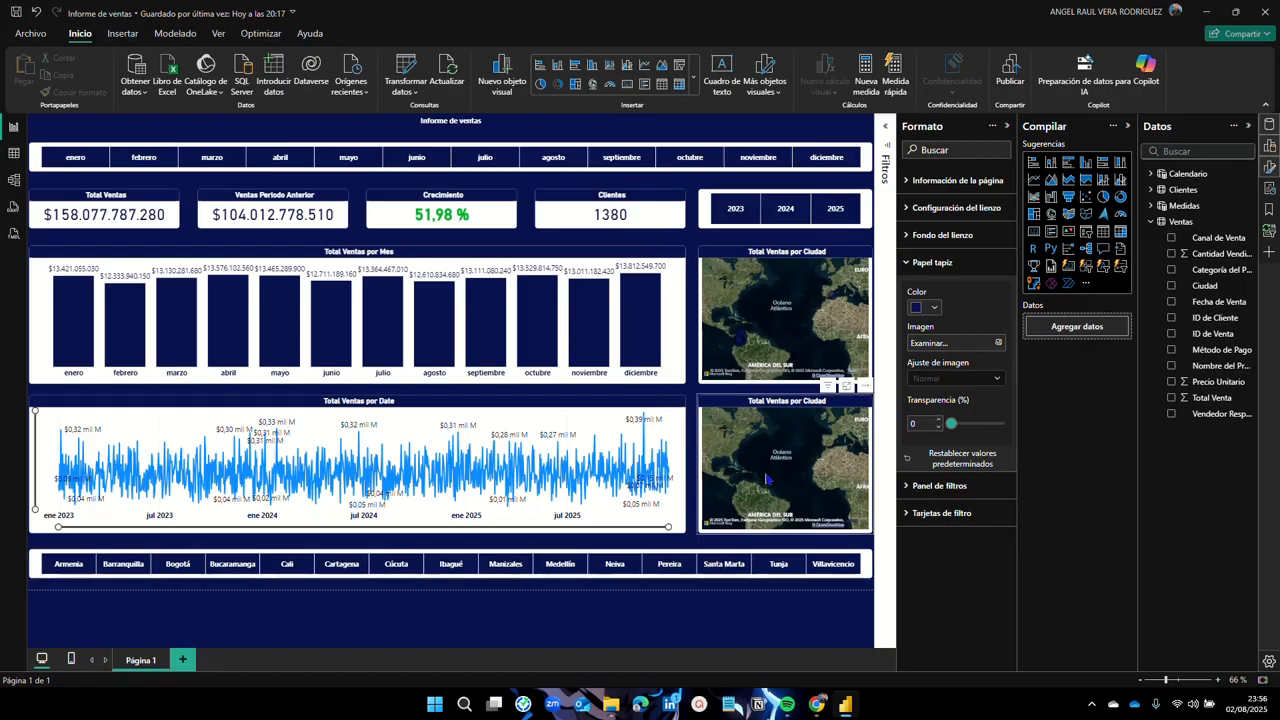
left_click(936, 312)
left_click(955, 305)
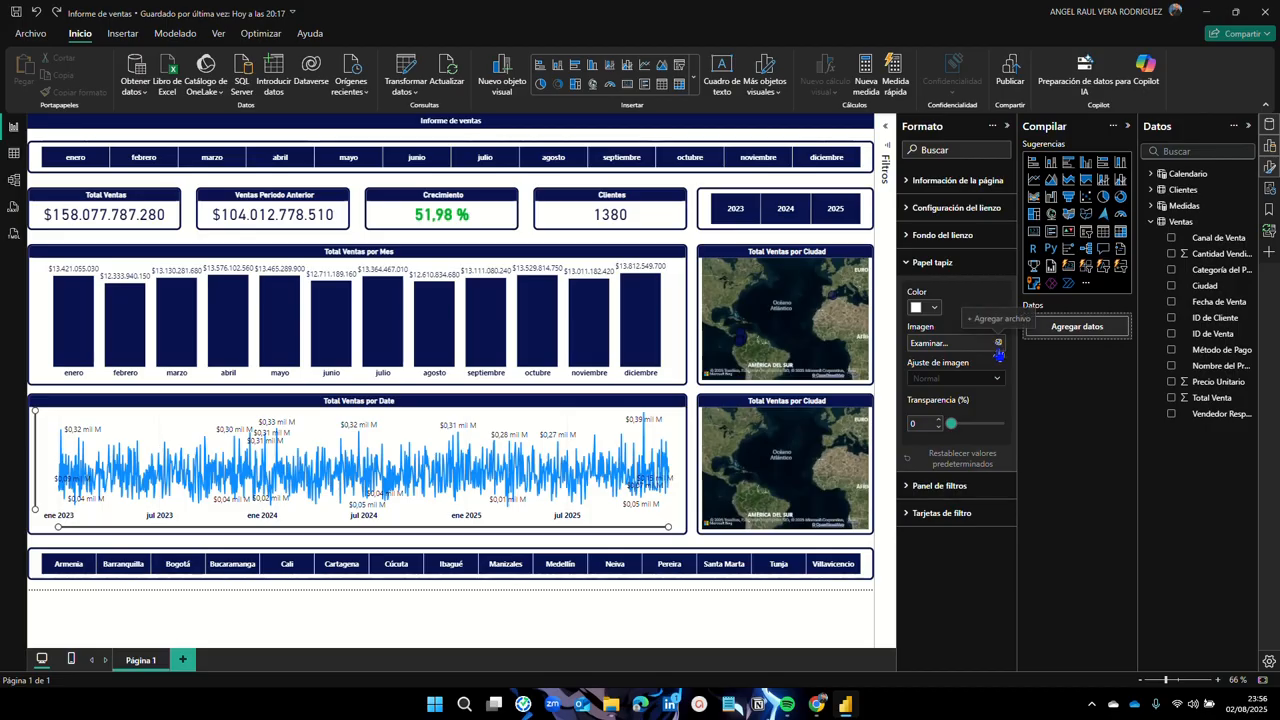
Step: Set EDUCACIÓN.png from the Descargas folder as the page wallpaper image
left_click(998, 344)
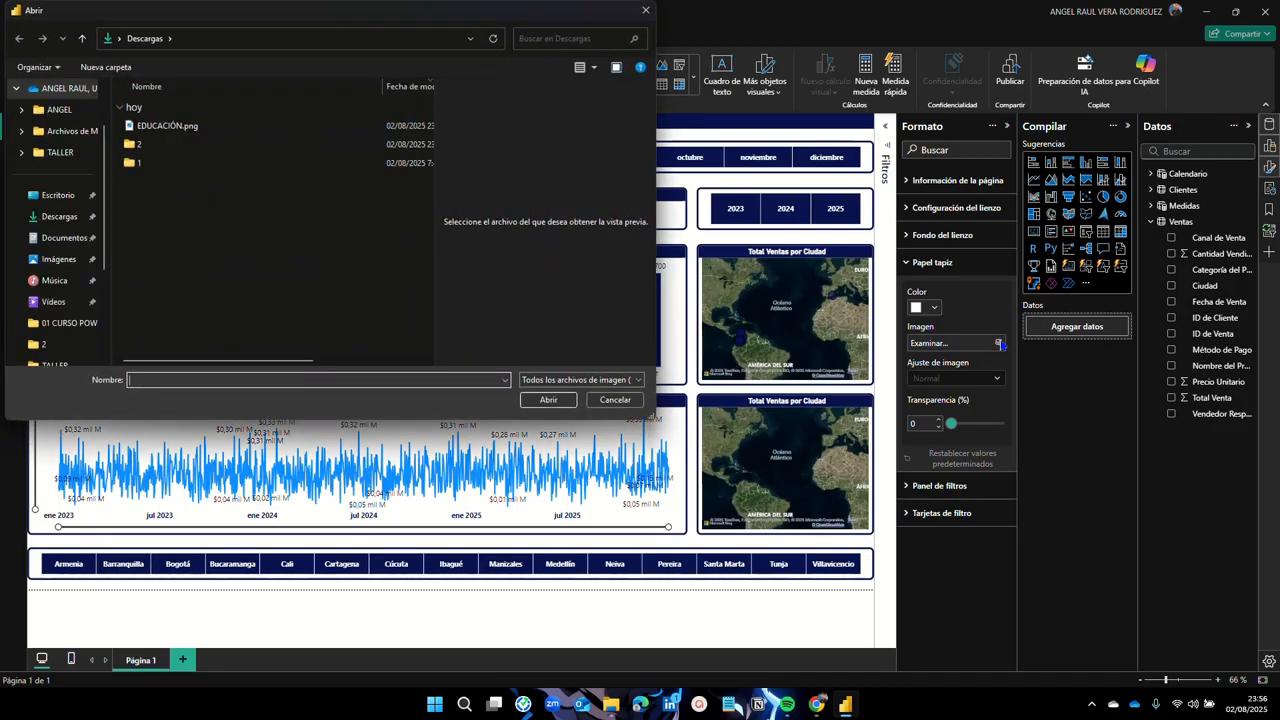
left_click(165, 126)
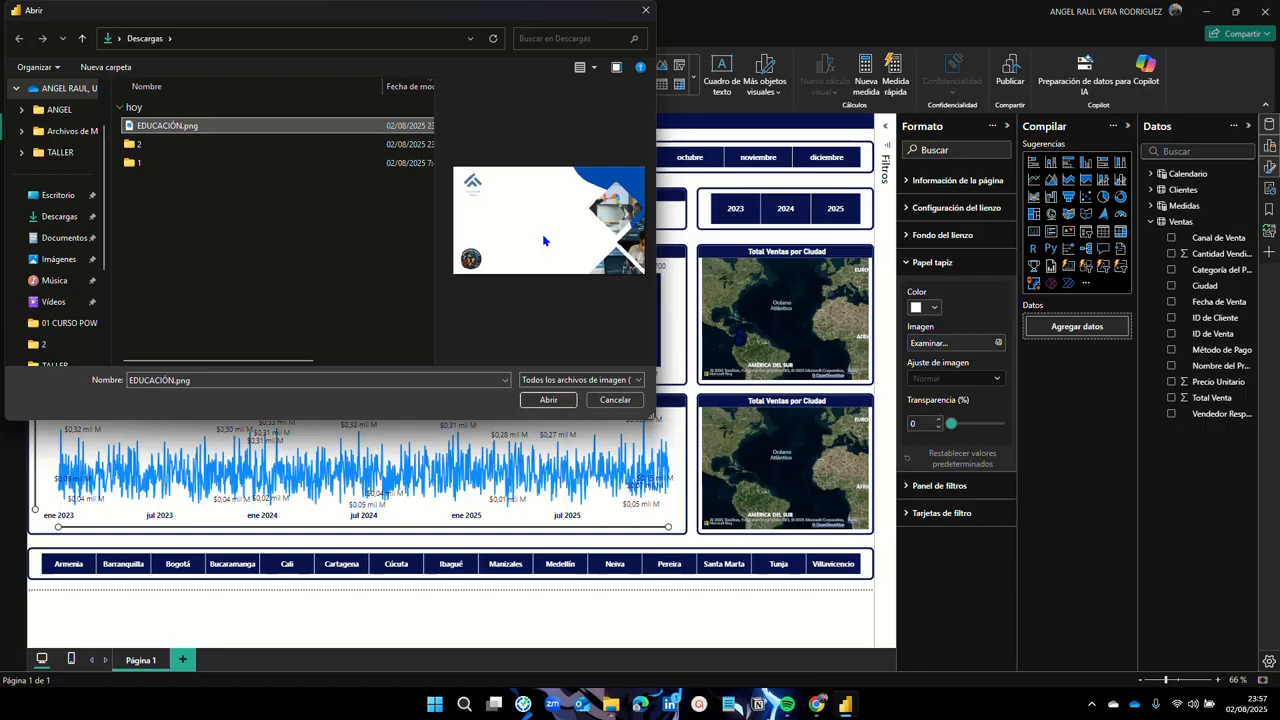
left_click(565, 400)
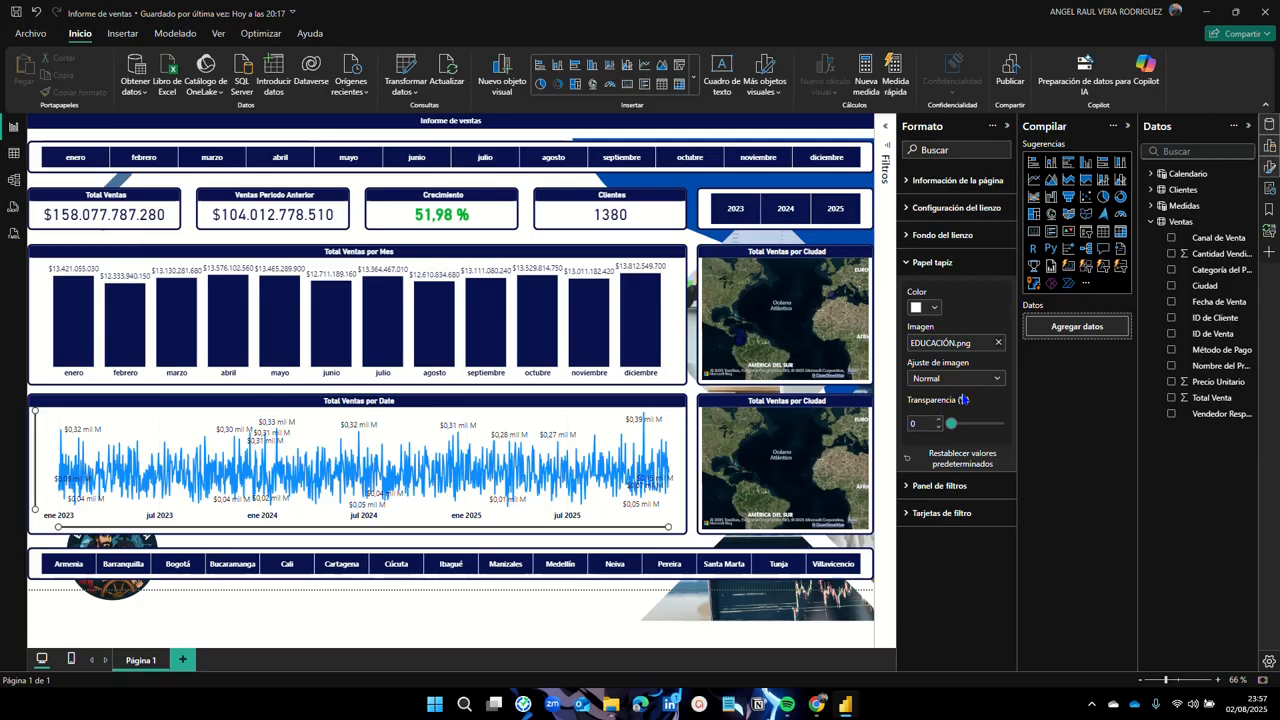
Step: Collapse the Formato, Compilar and Datos panes, zoom to fit the page, then reopen Compilar
left_click(1007, 126)
left_click(1127, 125)
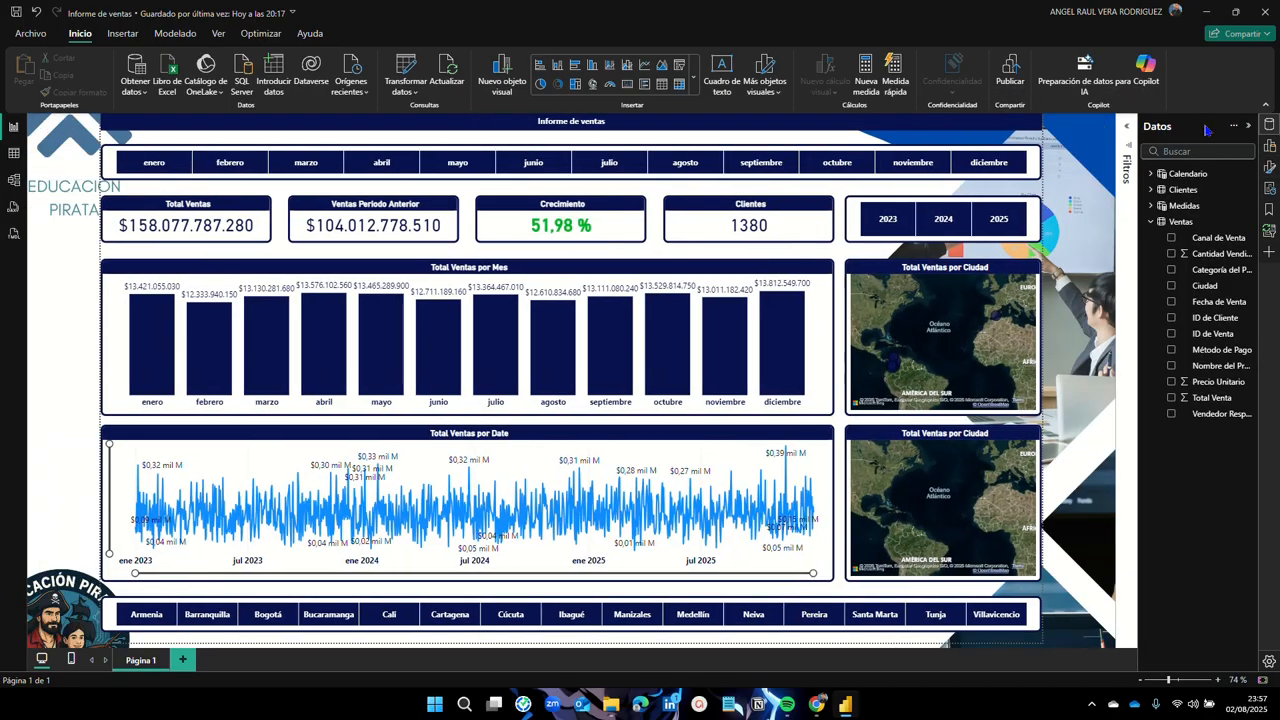
left_click(1248, 126)
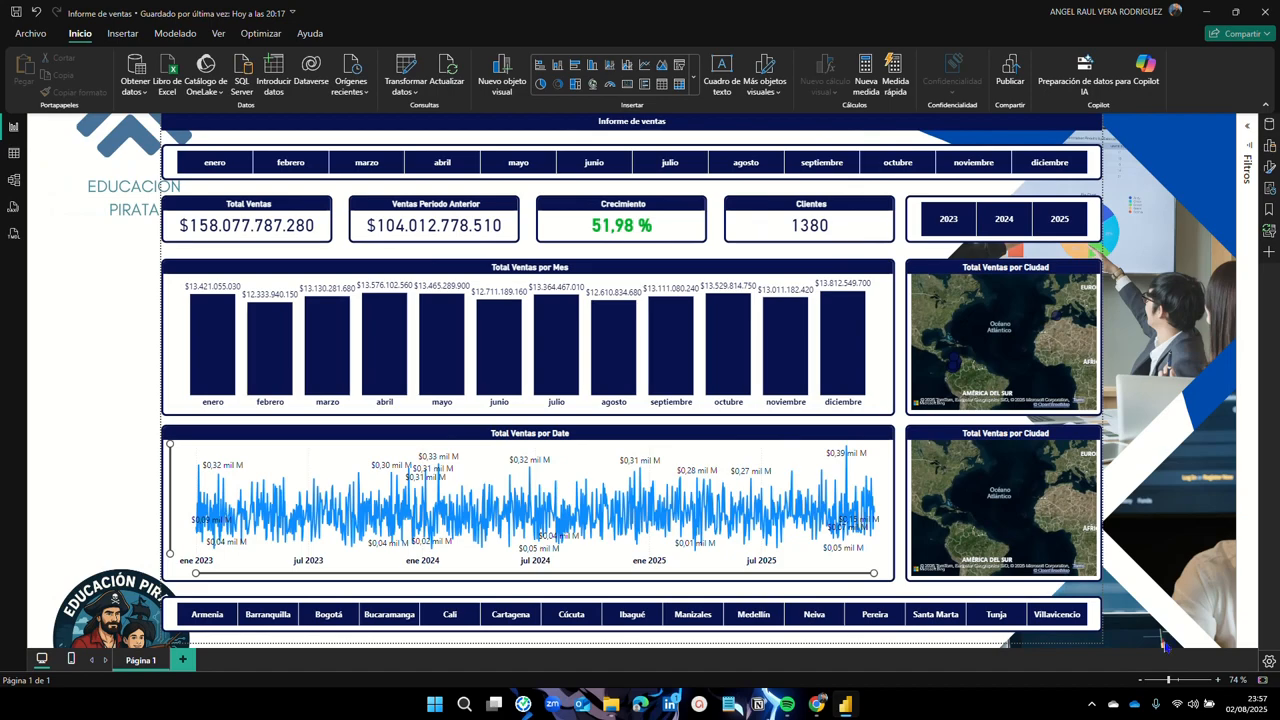
left_click(1140, 682)
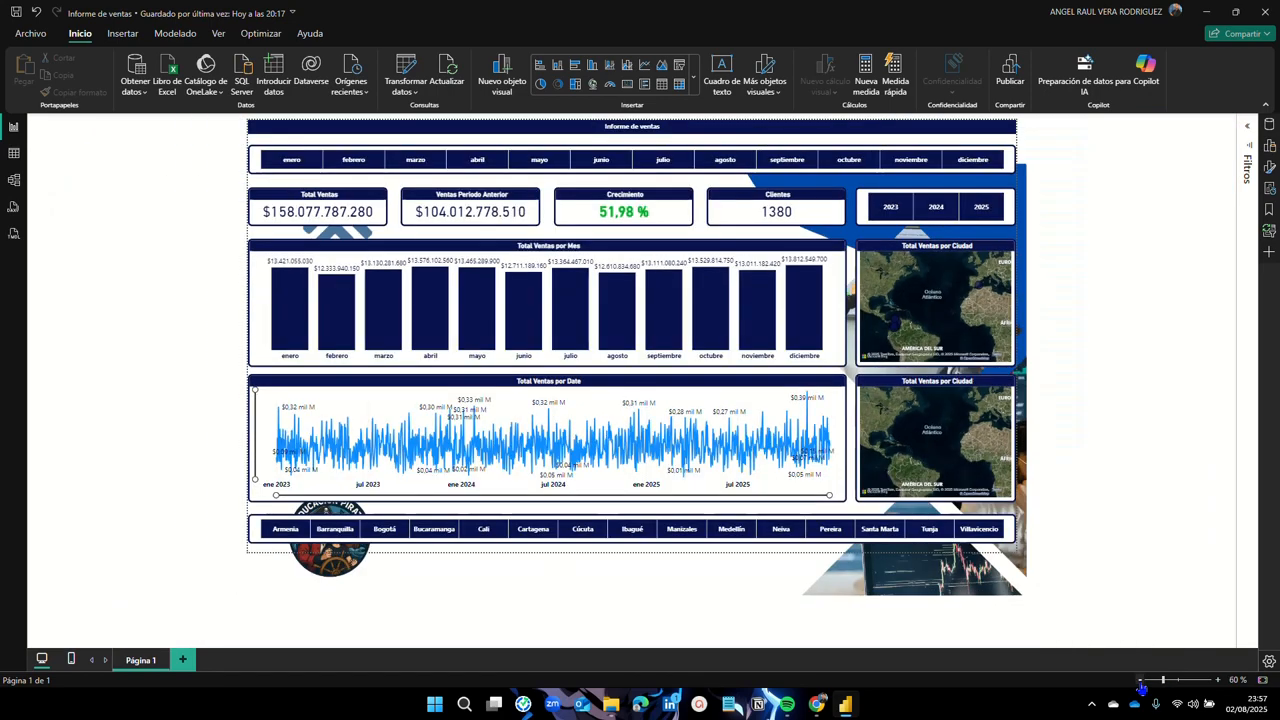
left_click(1140, 682)
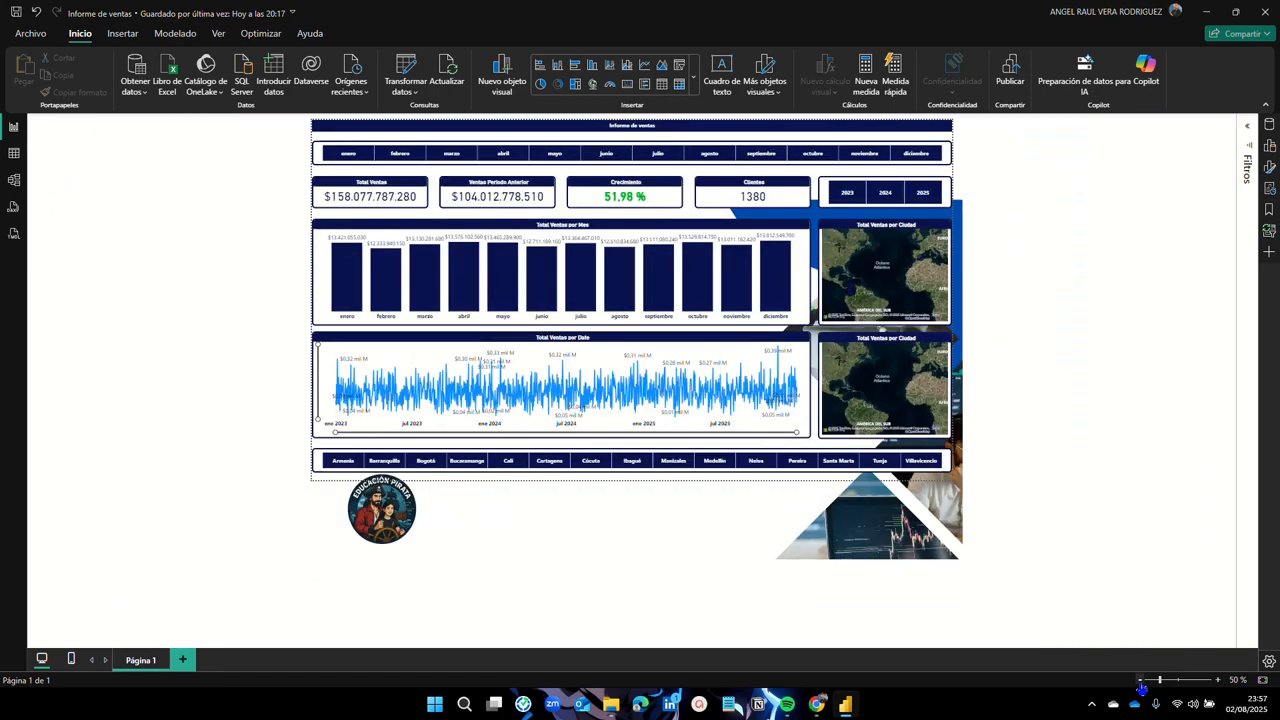
left_click(1219, 682)
left_click(1219, 682)
left_click(1262, 680)
left_click(1272, 147)
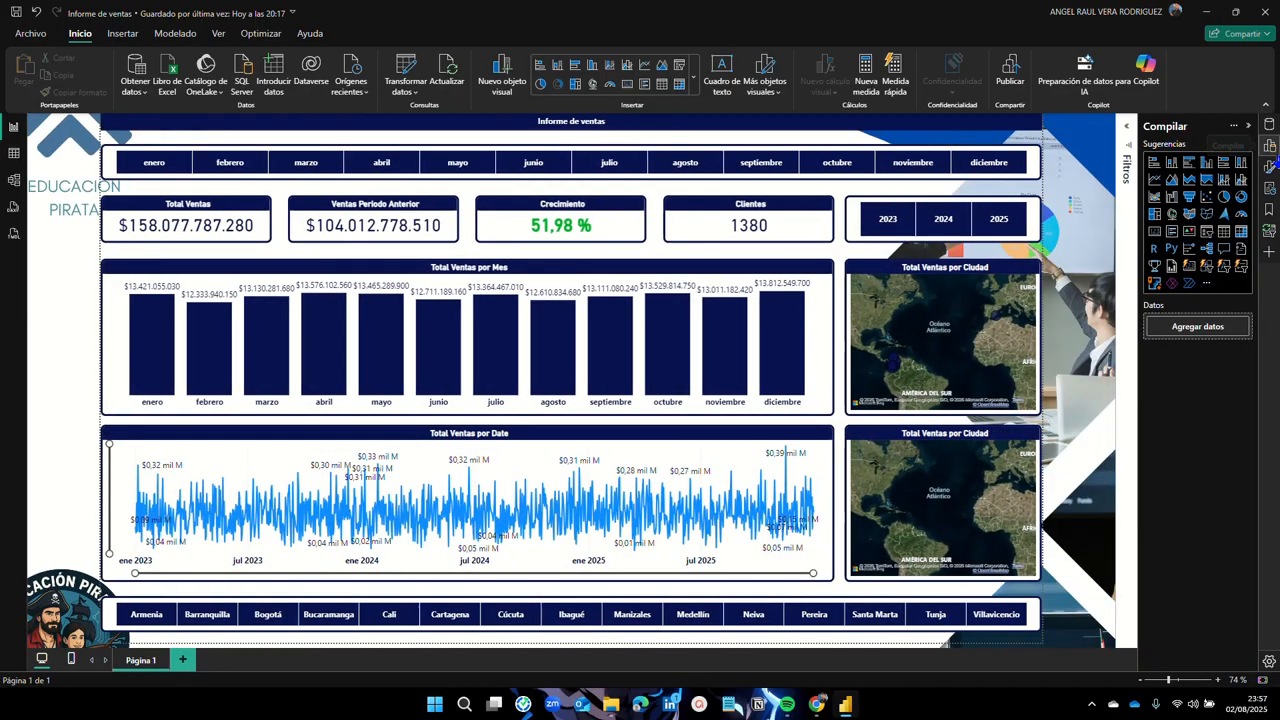
Step: Set the wallpaper's Ajuste de imagen to Ajustar so the image fits the page
left_click(1271, 168)
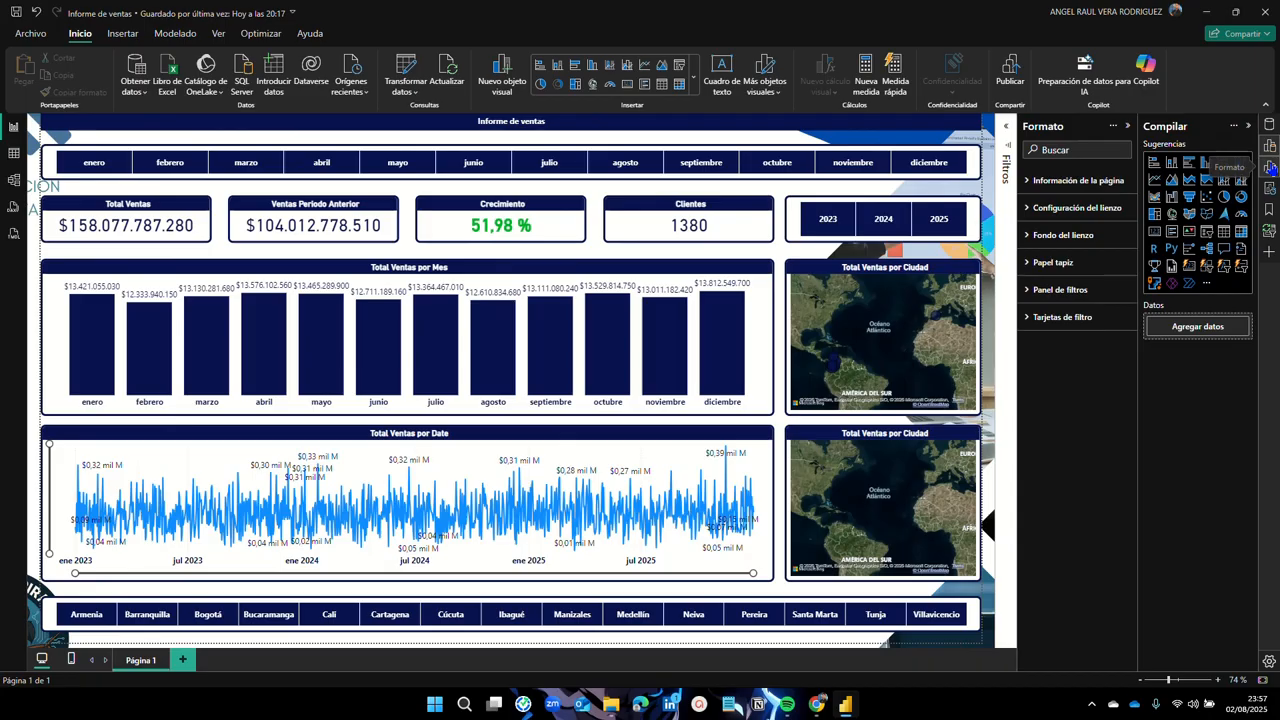
left_click(1045, 263)
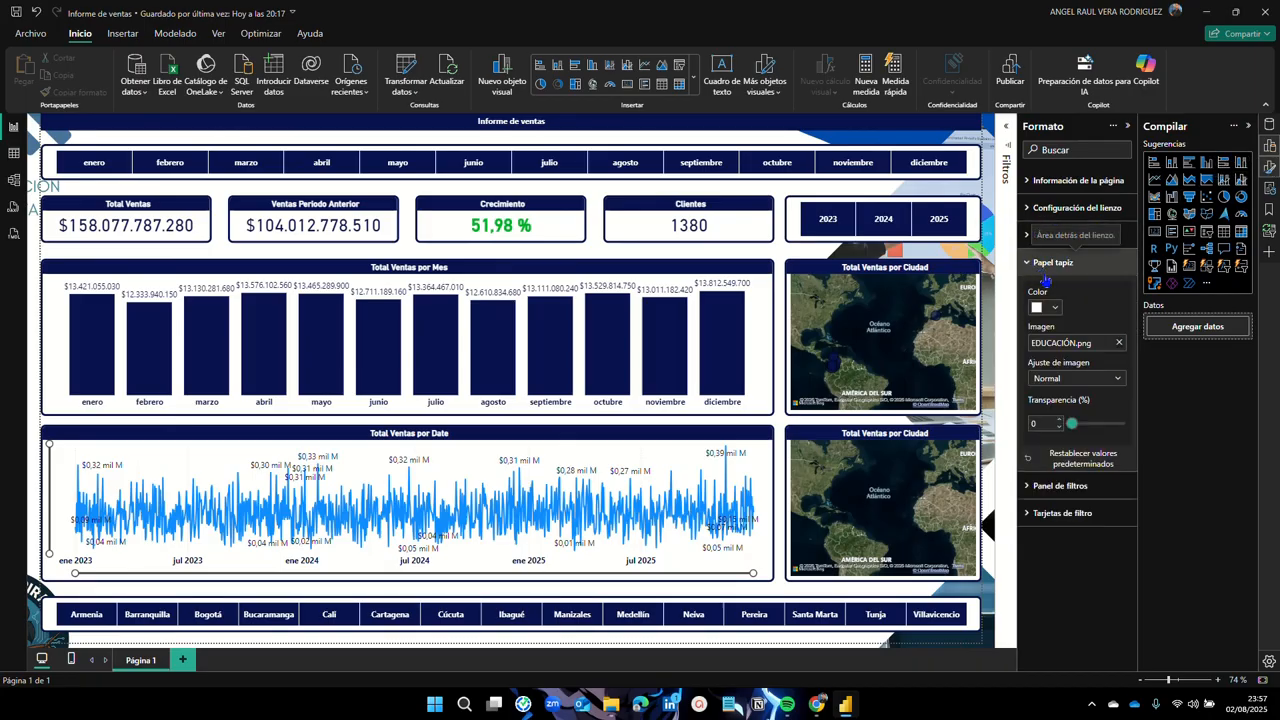
left_click(1120, 382)
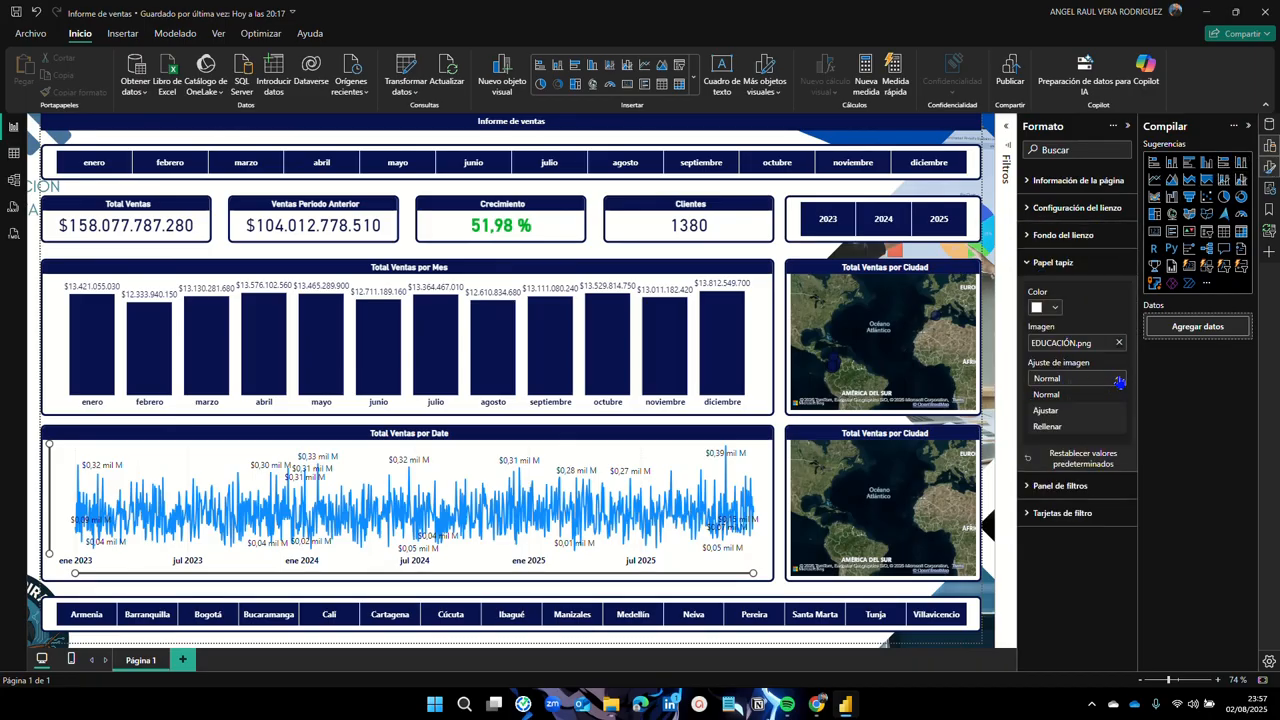
left_click(1066, 411)
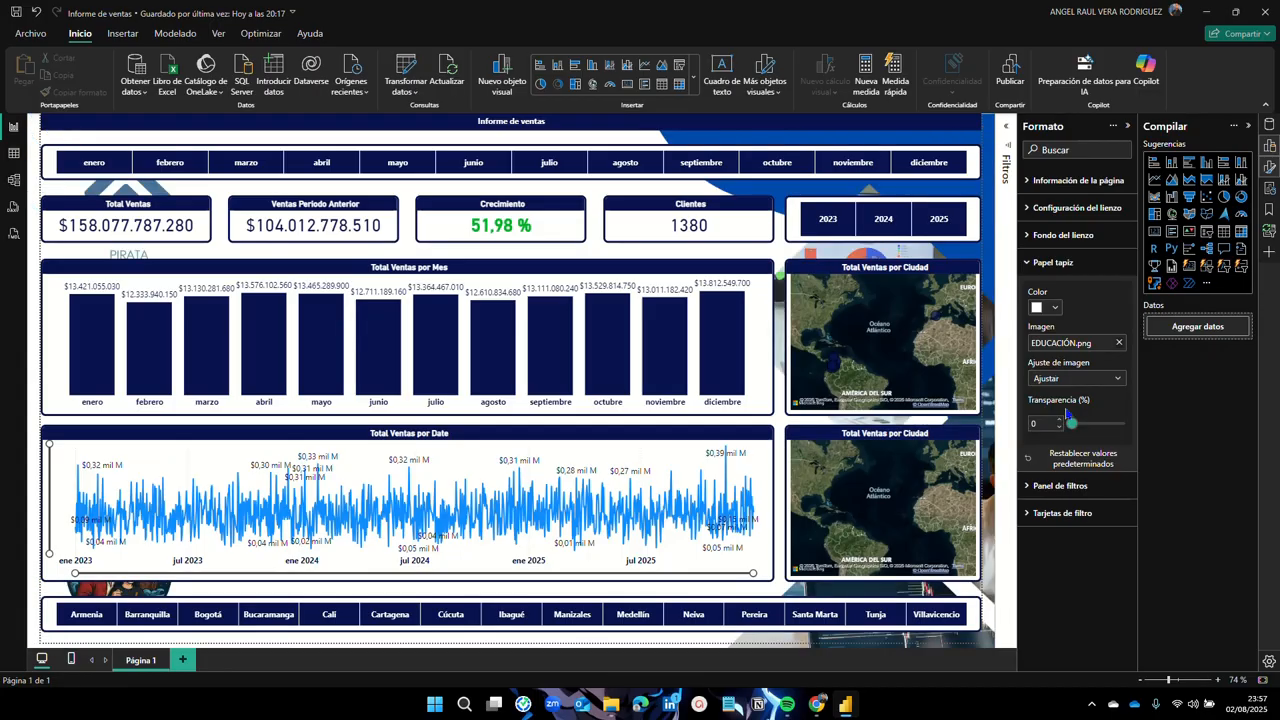
left_click(1141, 686)
left_click(1141, 686)
left_click(1141, 686)
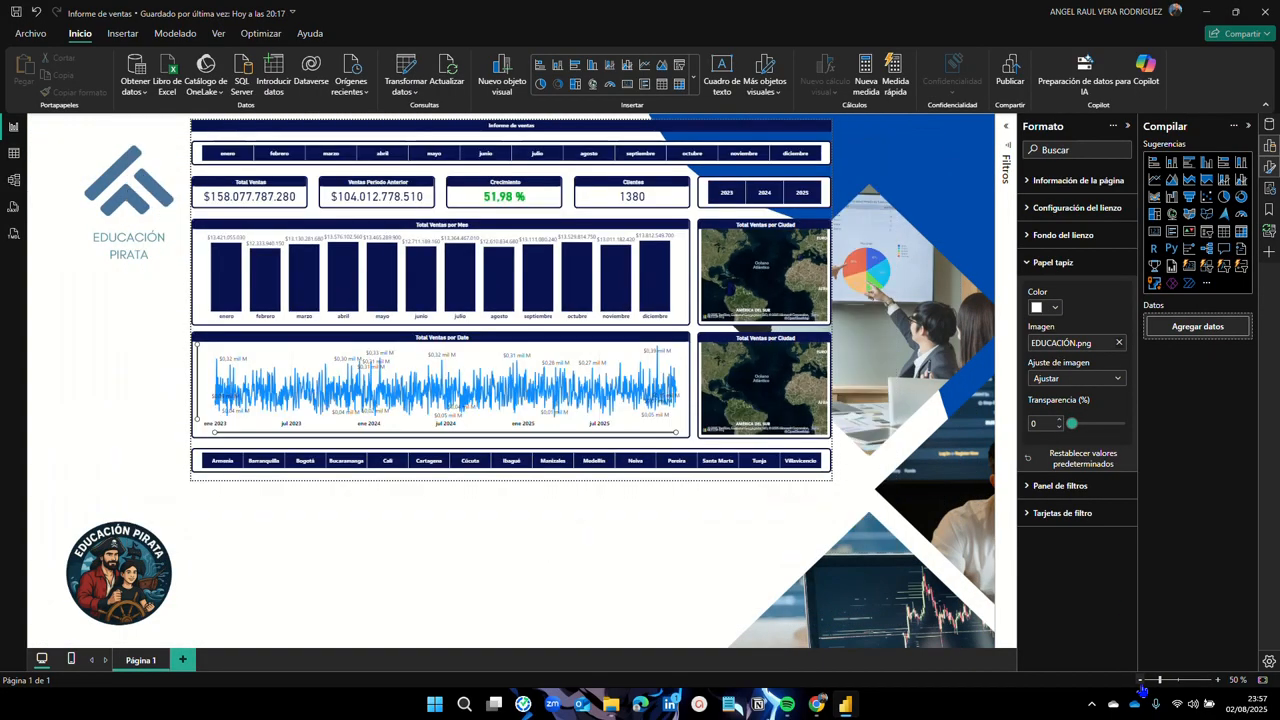
left_click(1141, 686)
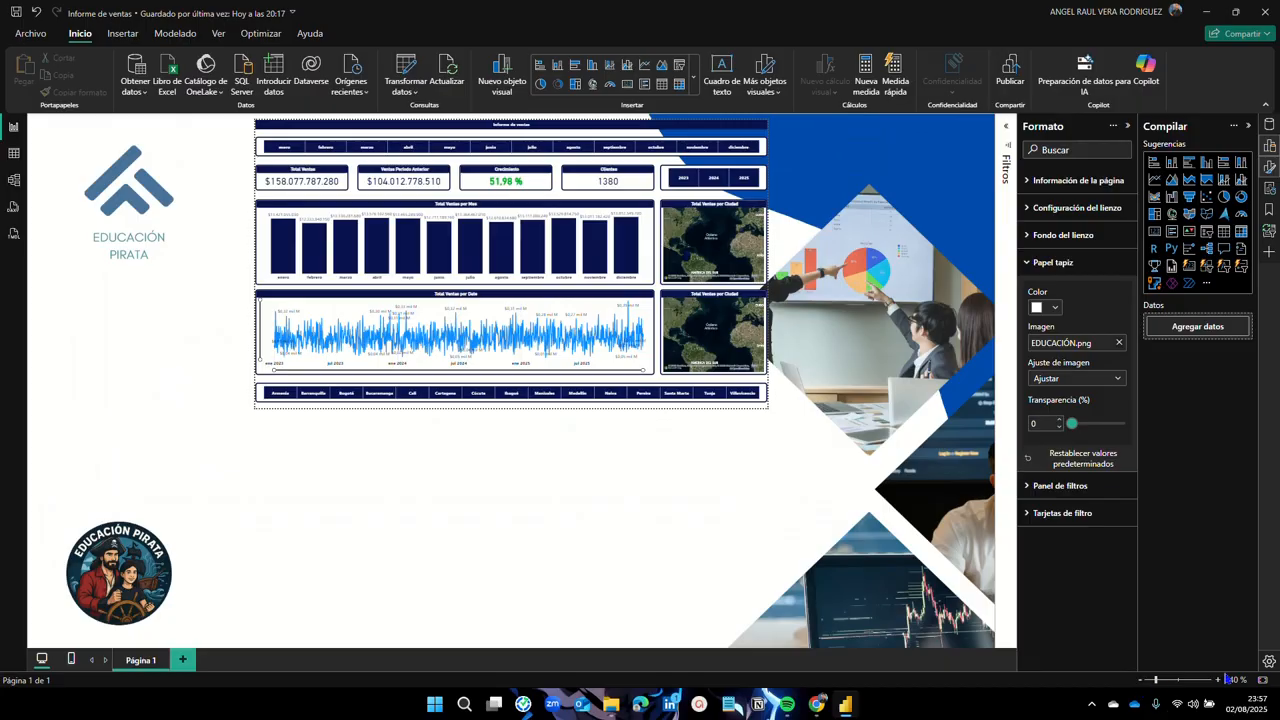
left_click(1217, 682)
left_click(1217, 682)
left_click(1217, 682)
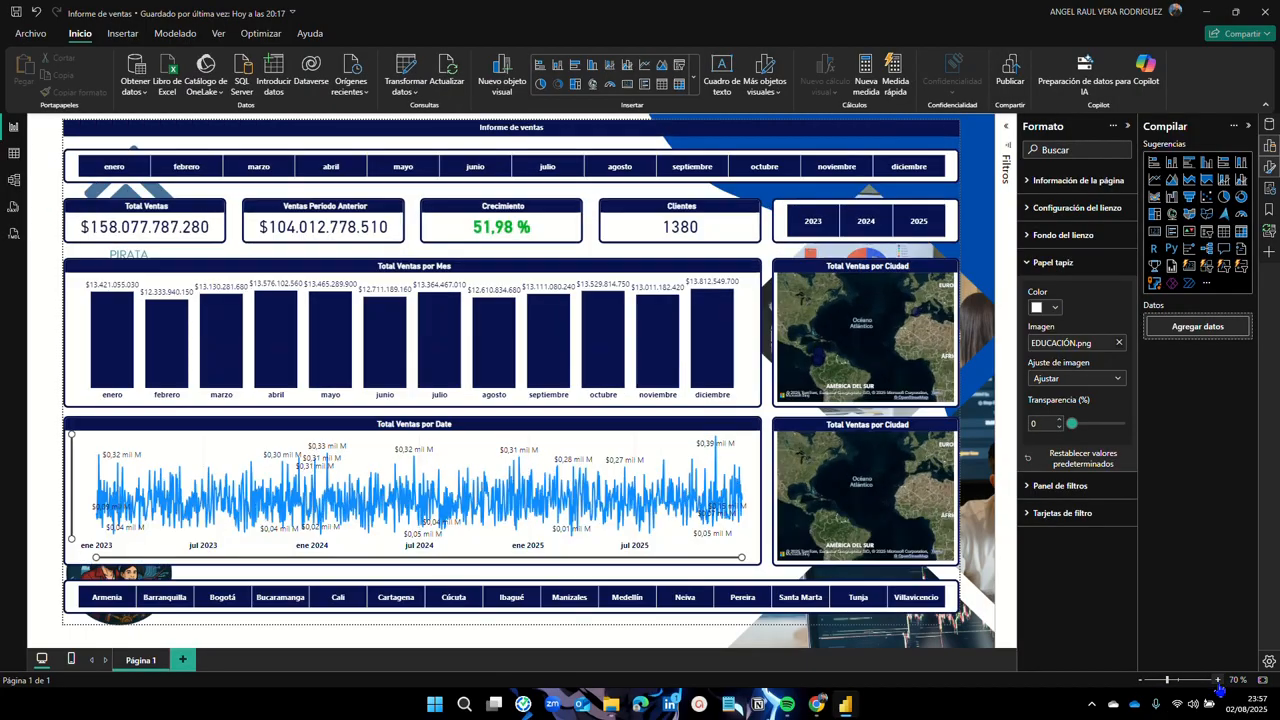
left_click(1217, 682)
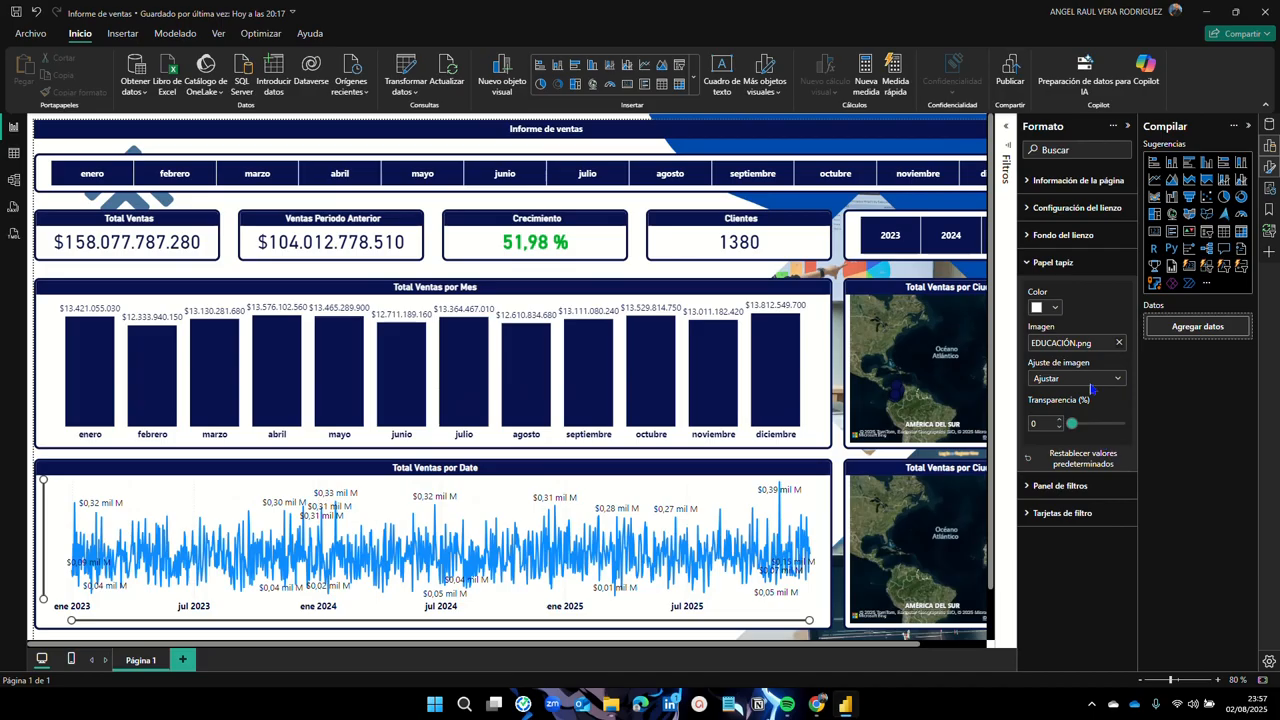
Step: Set the wallpaper transparency to 20% and check the dimmed artwork
left_click(1040, 424)
type("20")
key("Return")
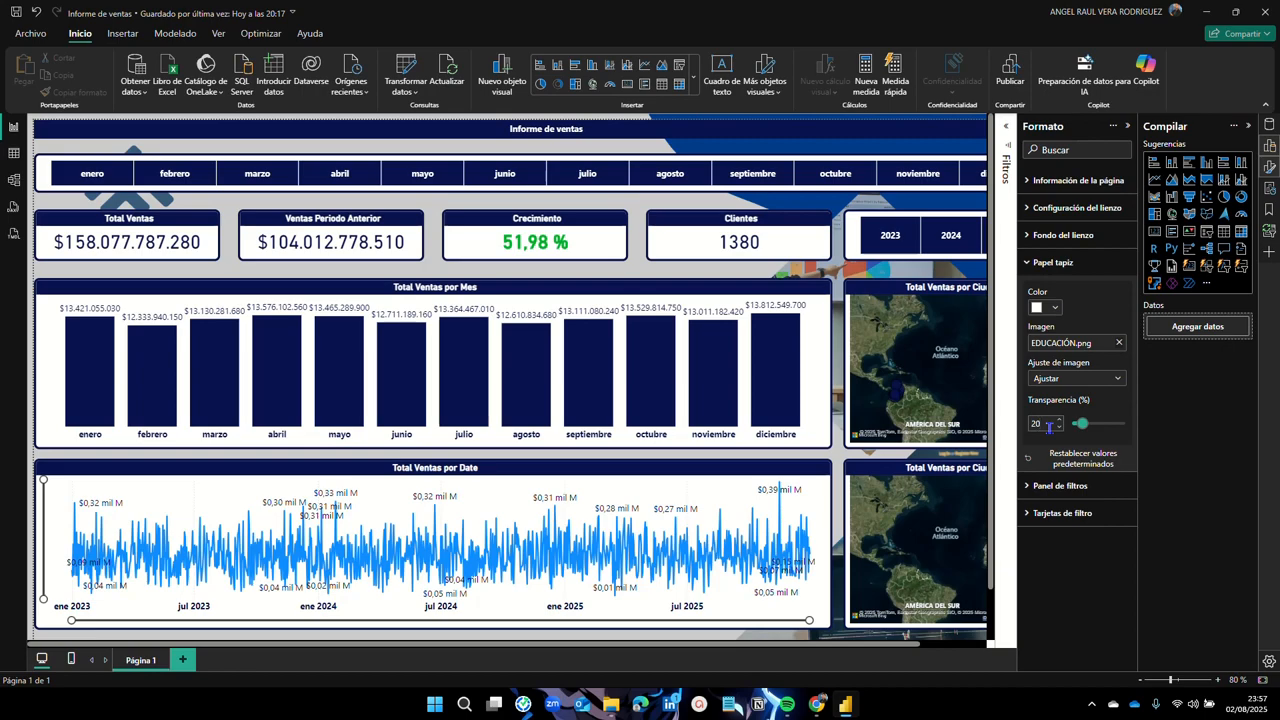
left_click(1143, 681)
left_click(1143, 681)
left_click(1143, 681)
left_click(1144, 681)
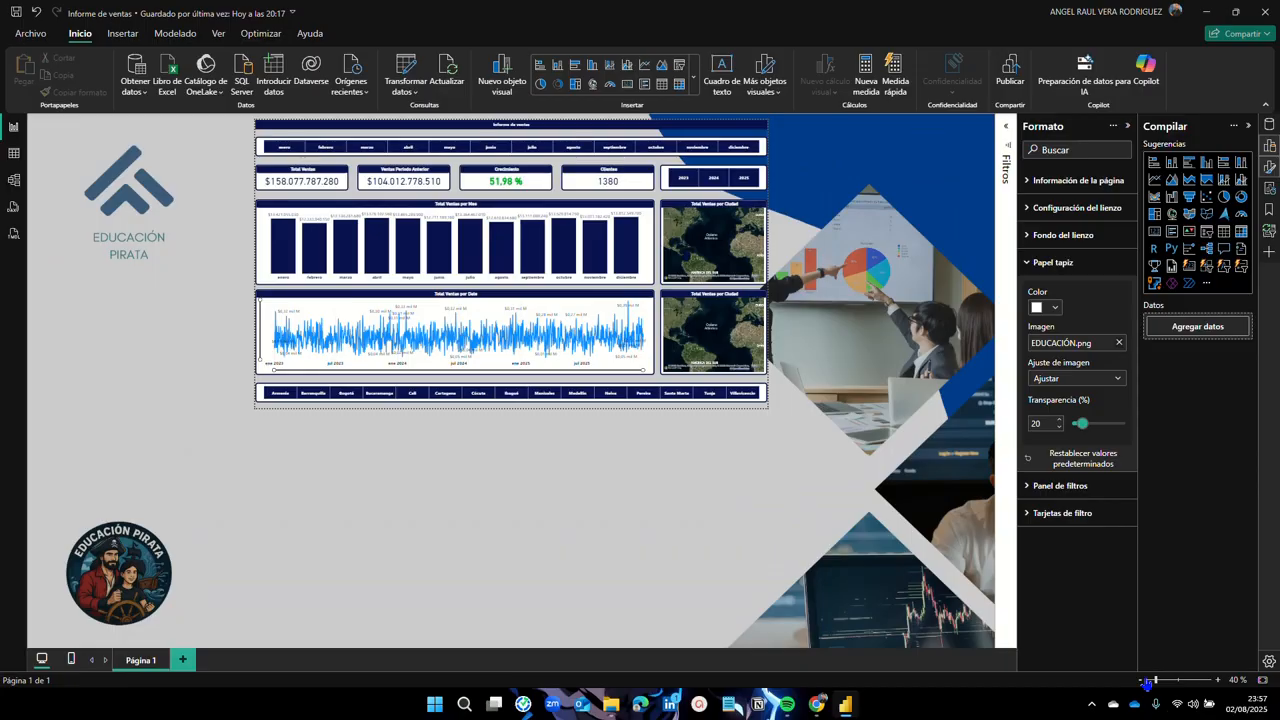
left_click(1218, 680)
left_click(1219, 681)
left_click(1219, 681)
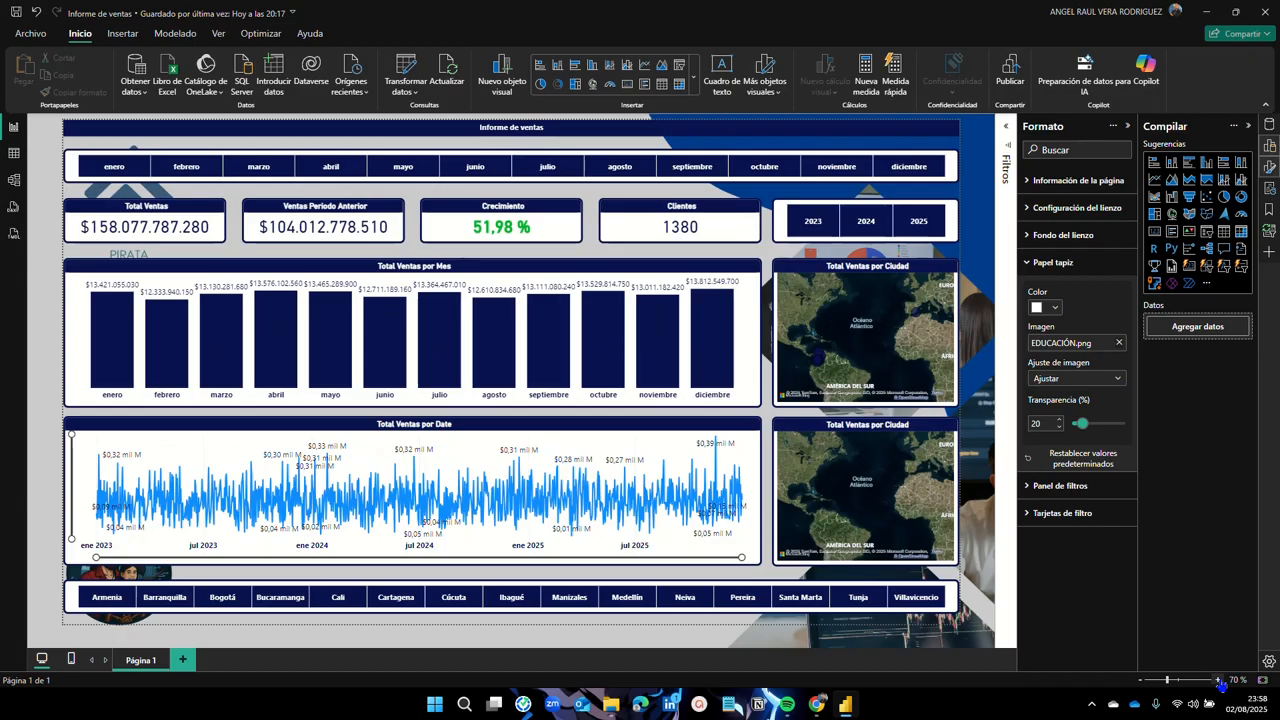
Step: Raise the wallpaper transparency to 50% and collapse the Papel tapiz section
type("50")
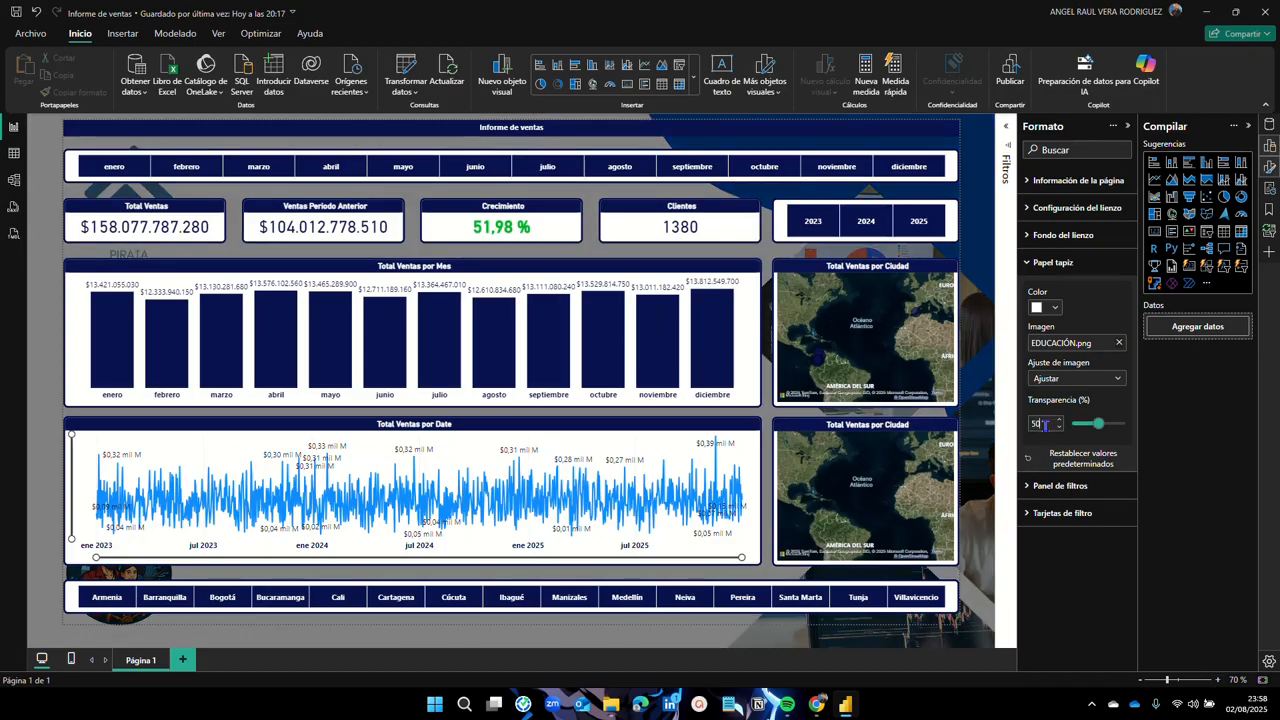
left_click(1140, 681)
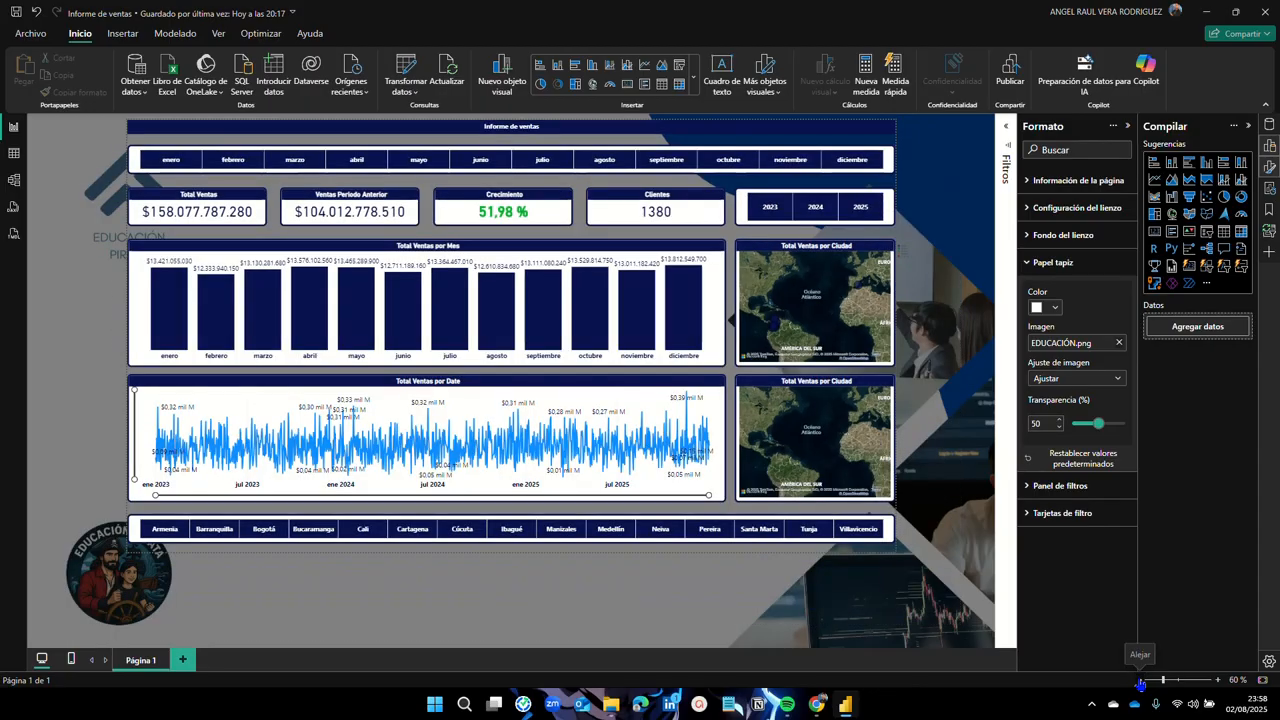
left_click(1140, 683)
left_click(1140, 683)
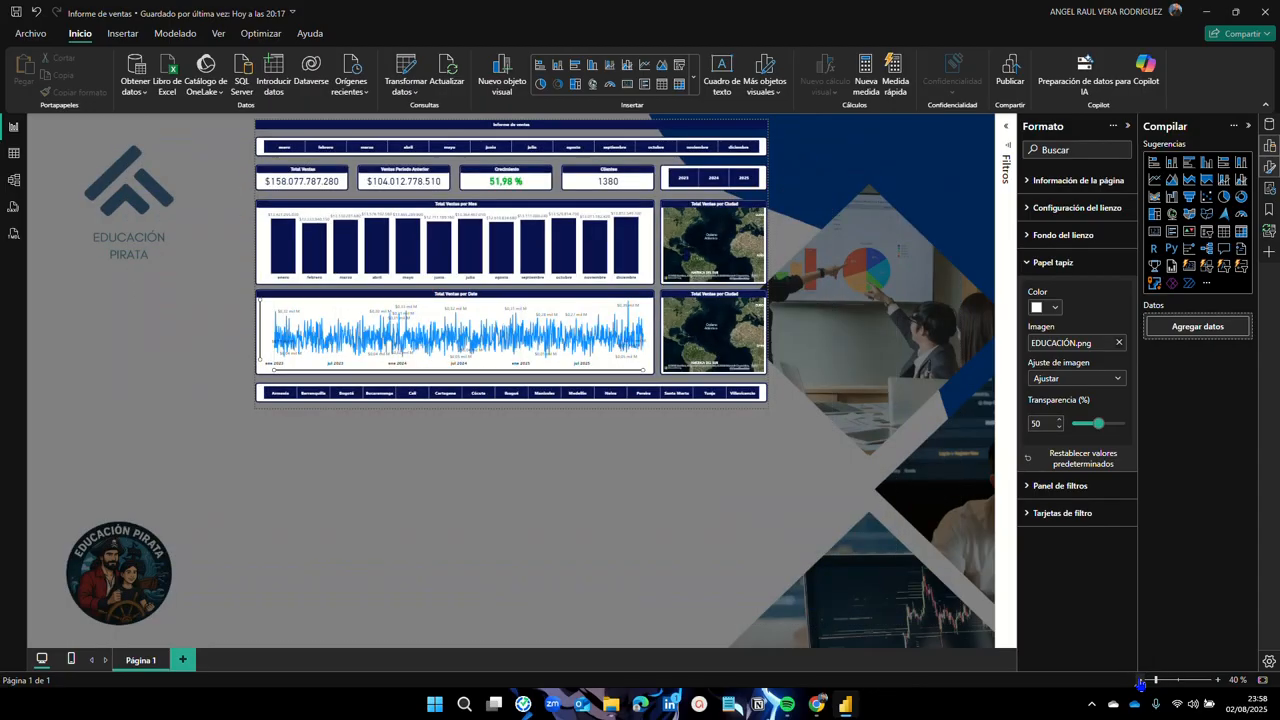
left_click(1217, 681)
left_click(1217, 681)
left_click(1217, 681)
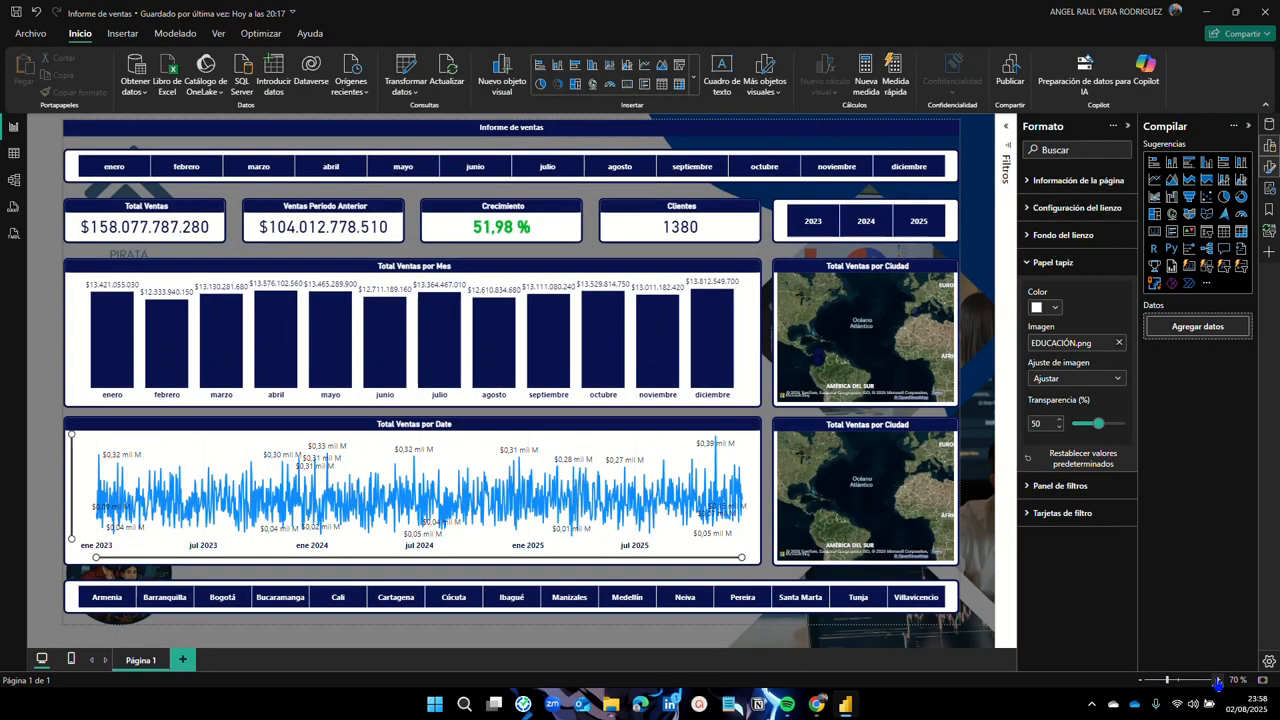
left_click(1217, 681)
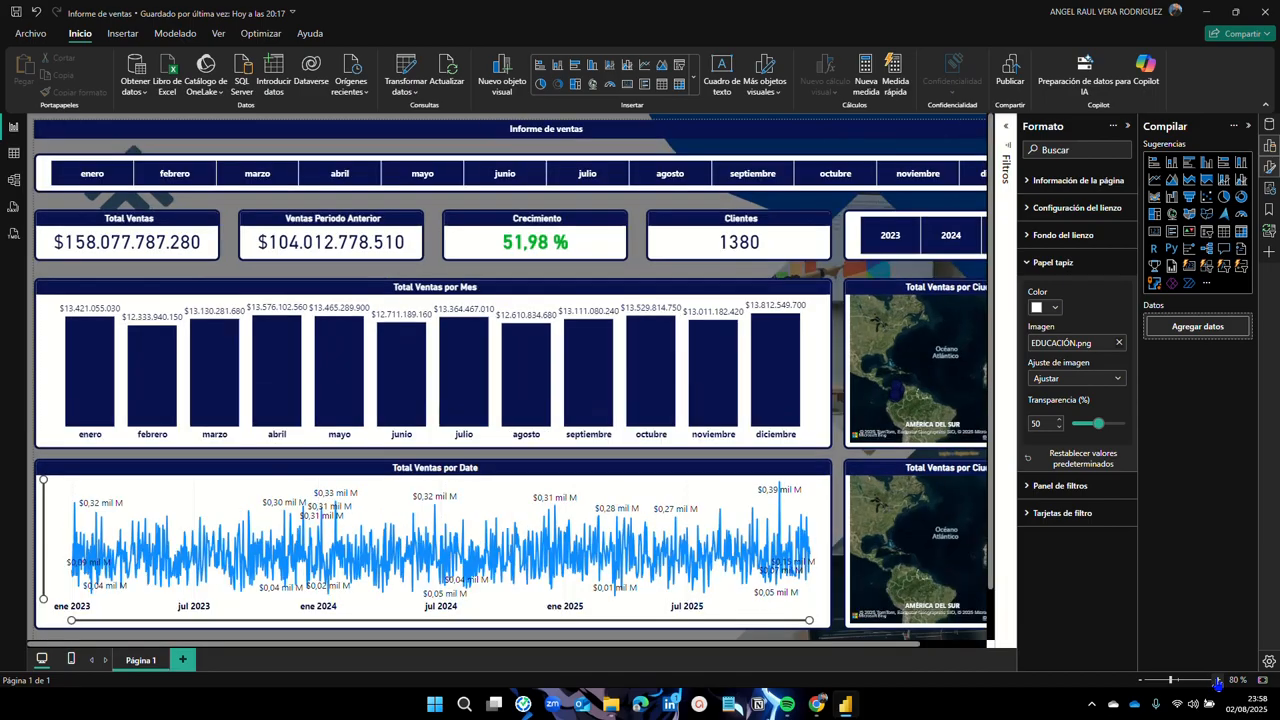
left_click(1140, 680)
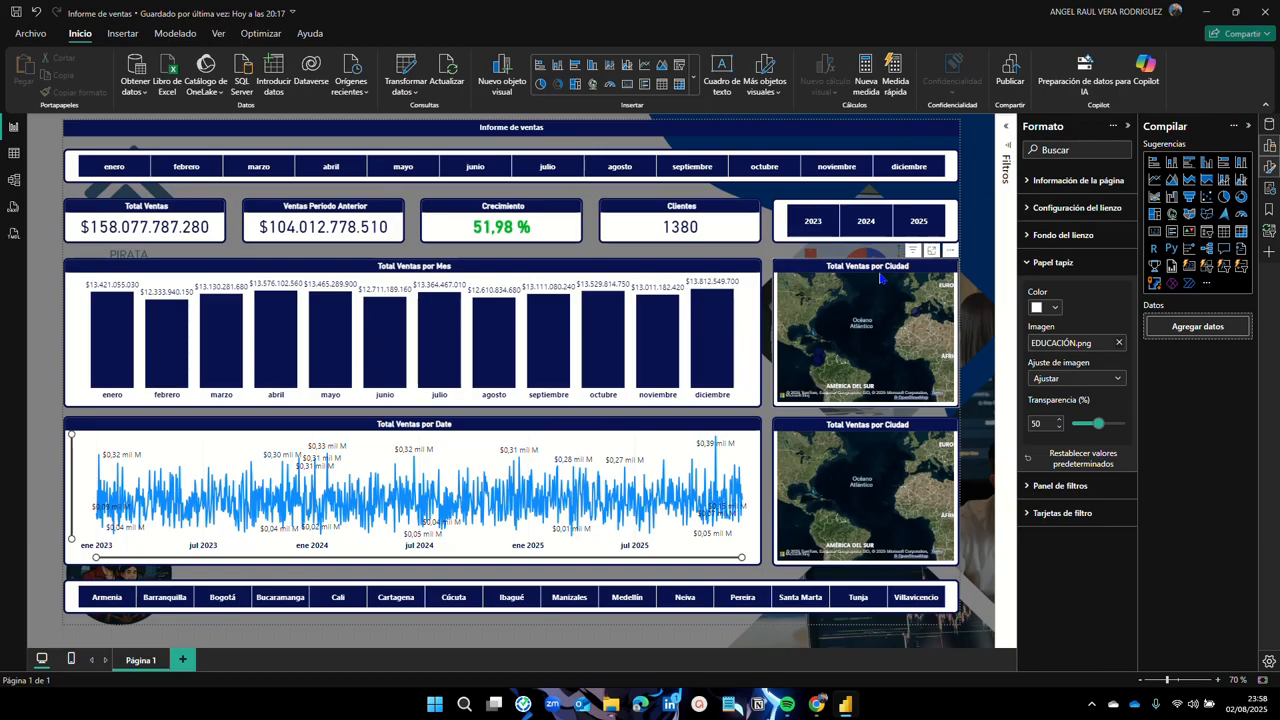
left_click(1026, 268)
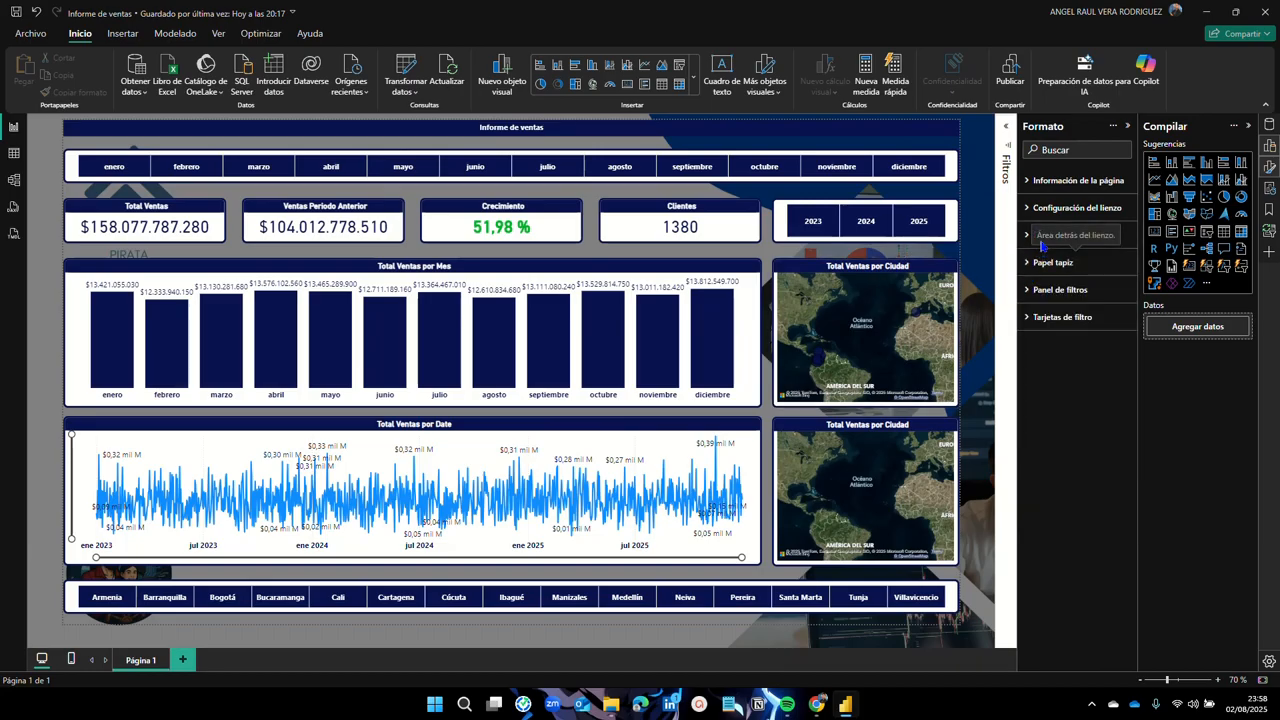
Step: Set the Fondo del lienzo to white at 20% transparency, then collapse that section
left_click(1043, 240)
left_click(1056, 283)
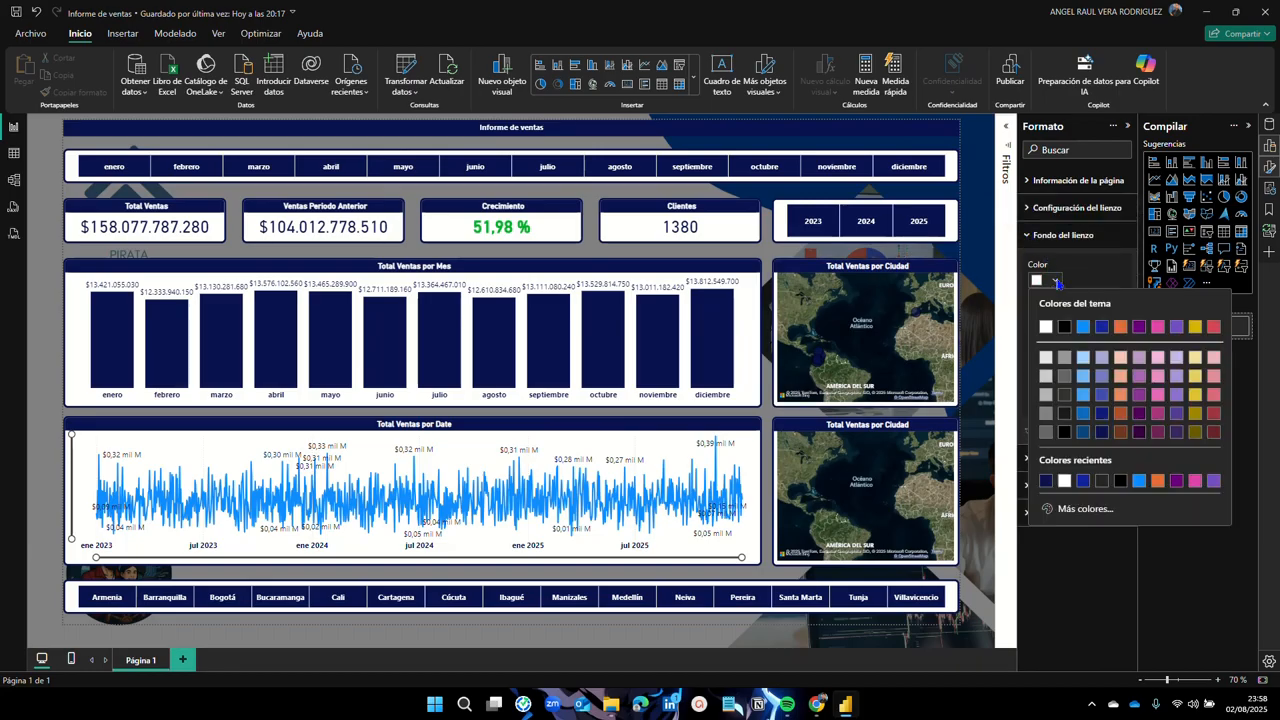
left_click(1044, 326)
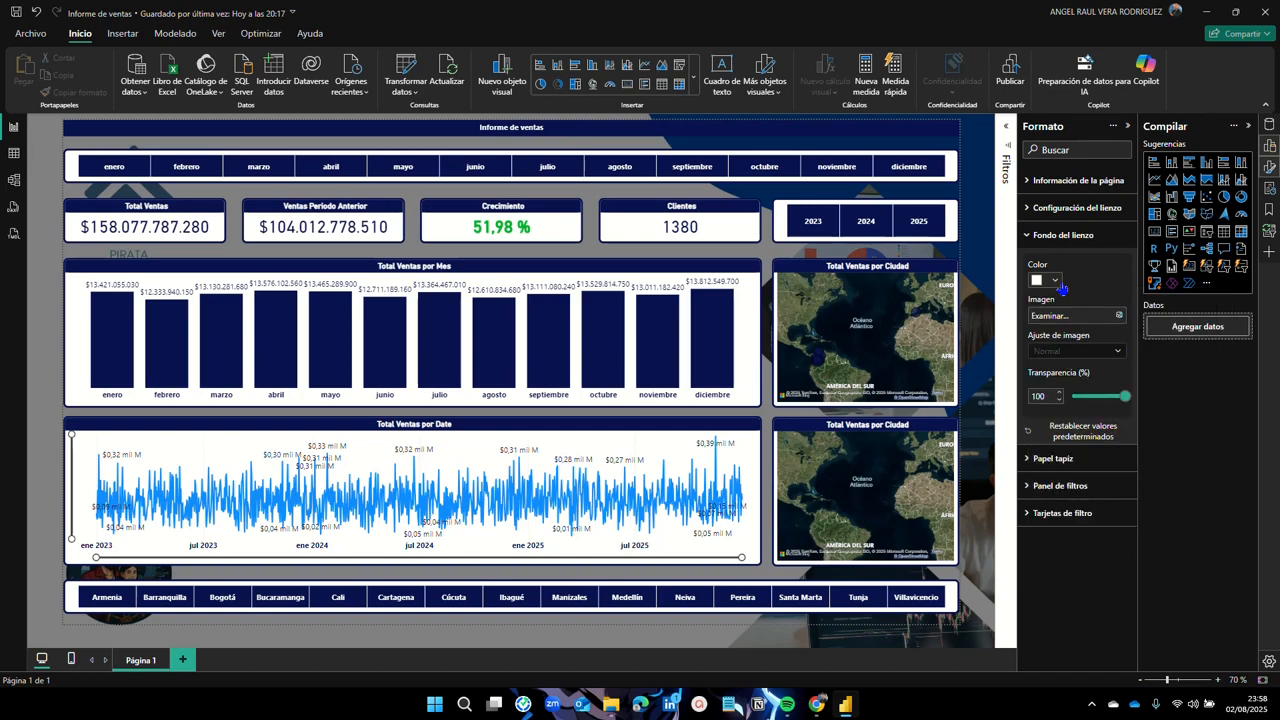
left_click(1048, 396)
type("0")
key("Return")
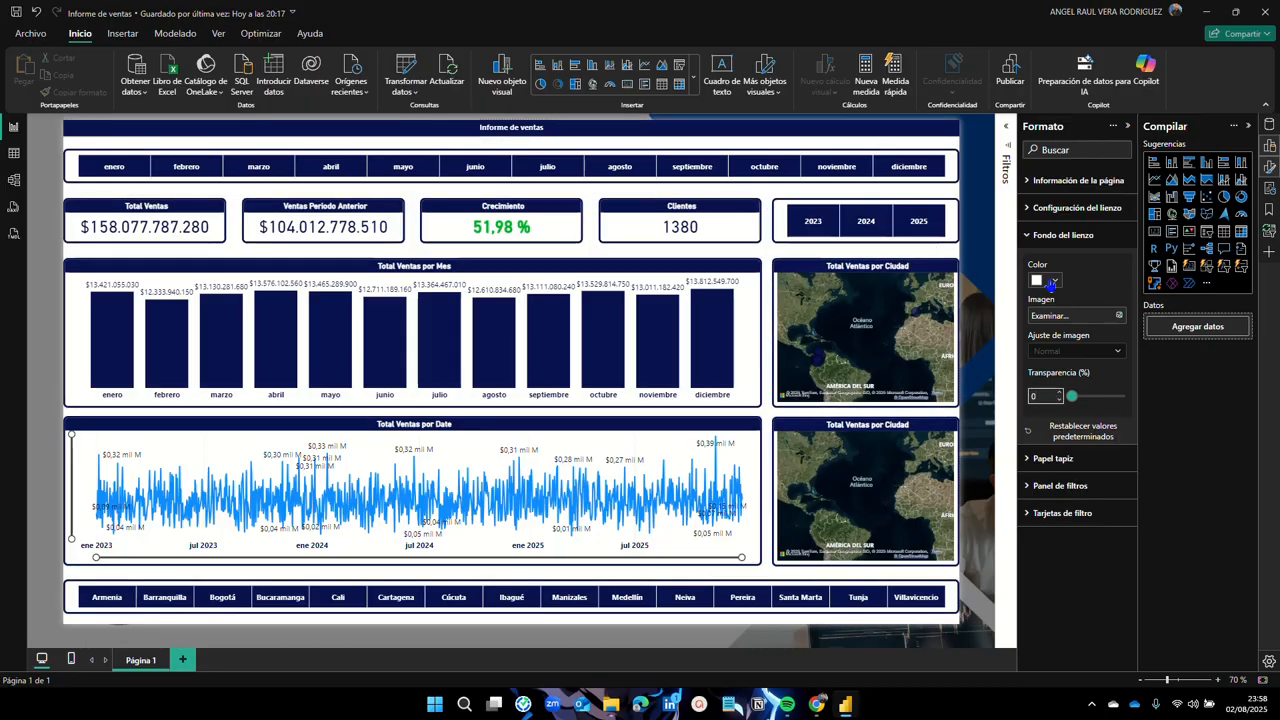
type("20")
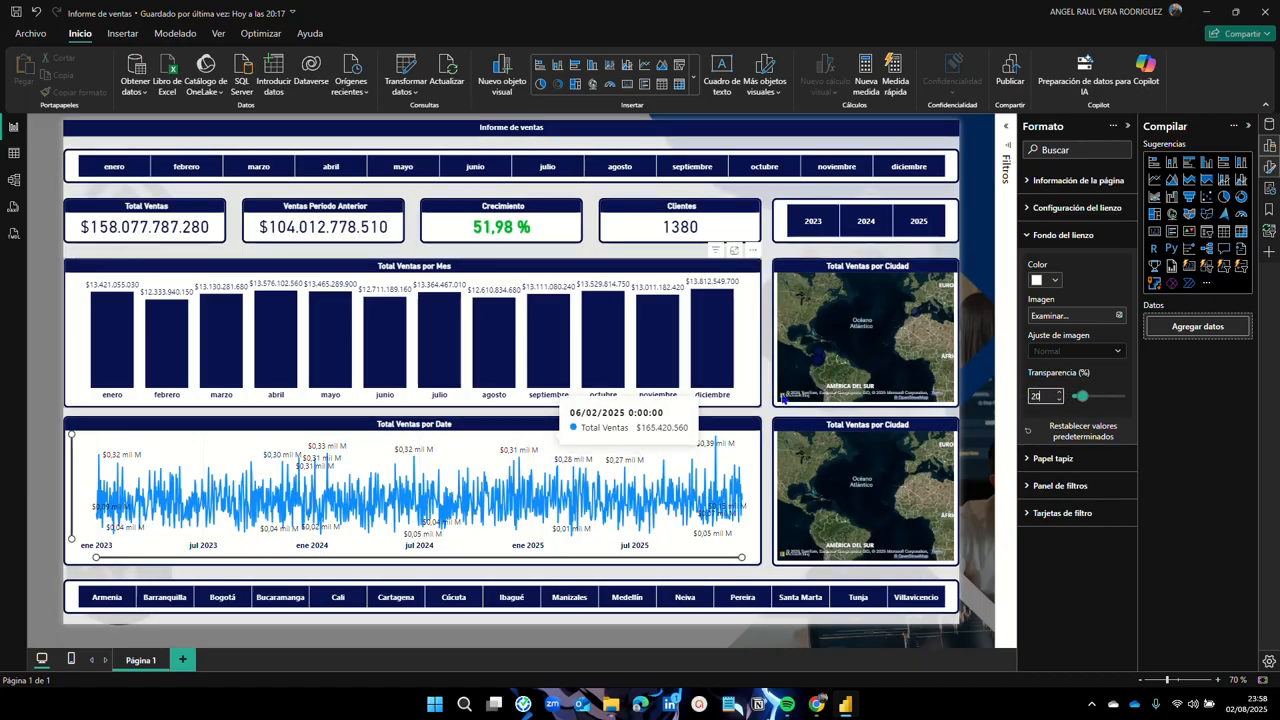
left_click(1031, 238)
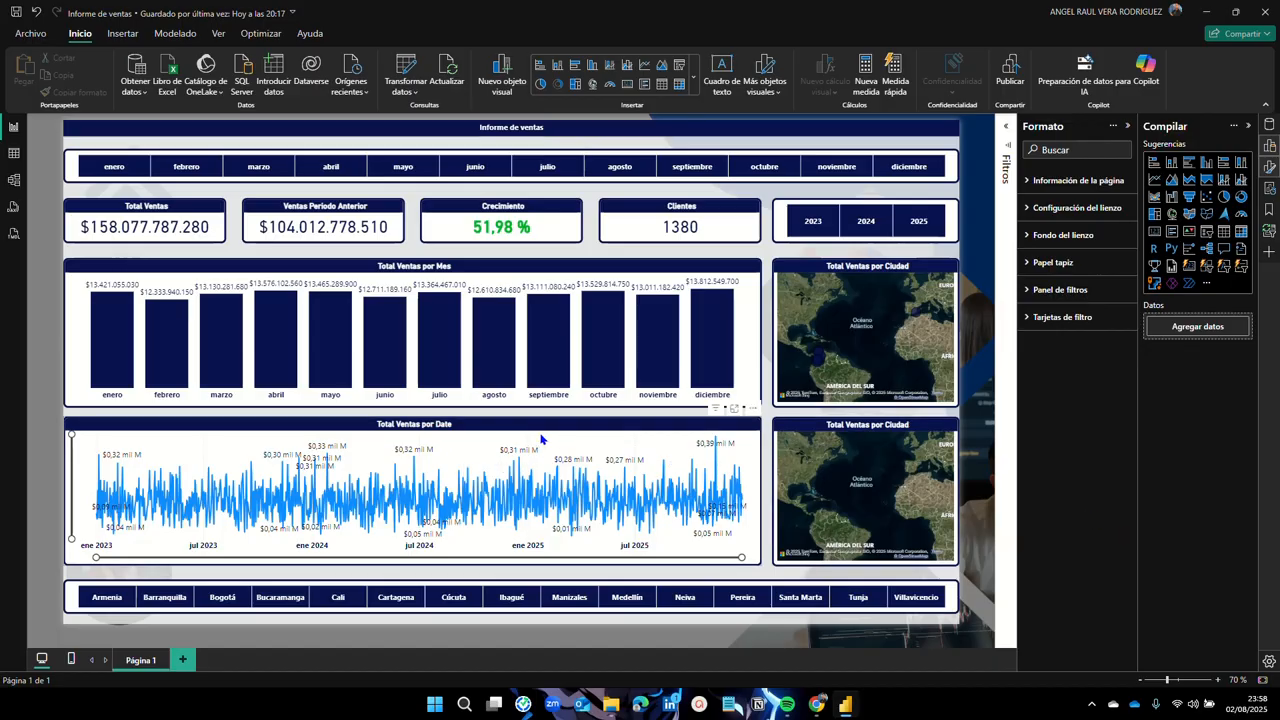
Step: Change the Total Ventas por Date line chart's line colour to the dark navy swatch
left_click(463, 440)
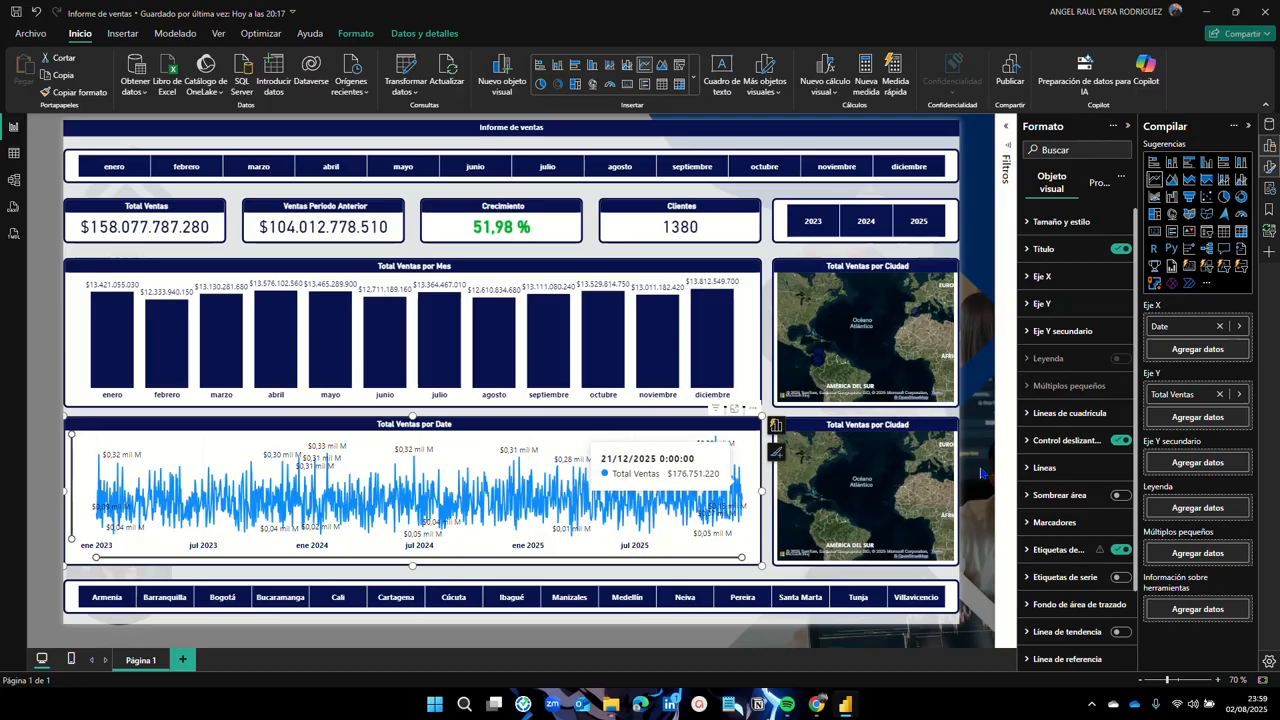
left_click(1033, 468)
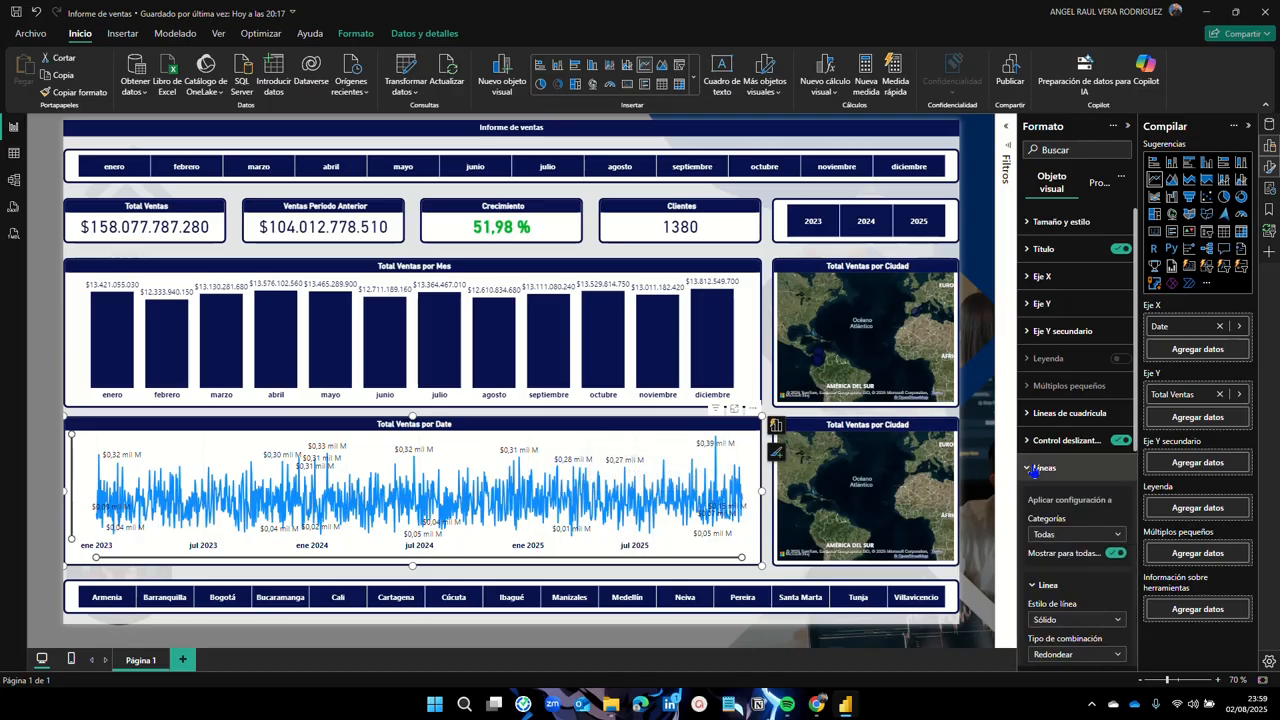
scroll(1040, 480, "down", 5)
left_click(1048, 489)
scroll(1070, 470, "down", 3)
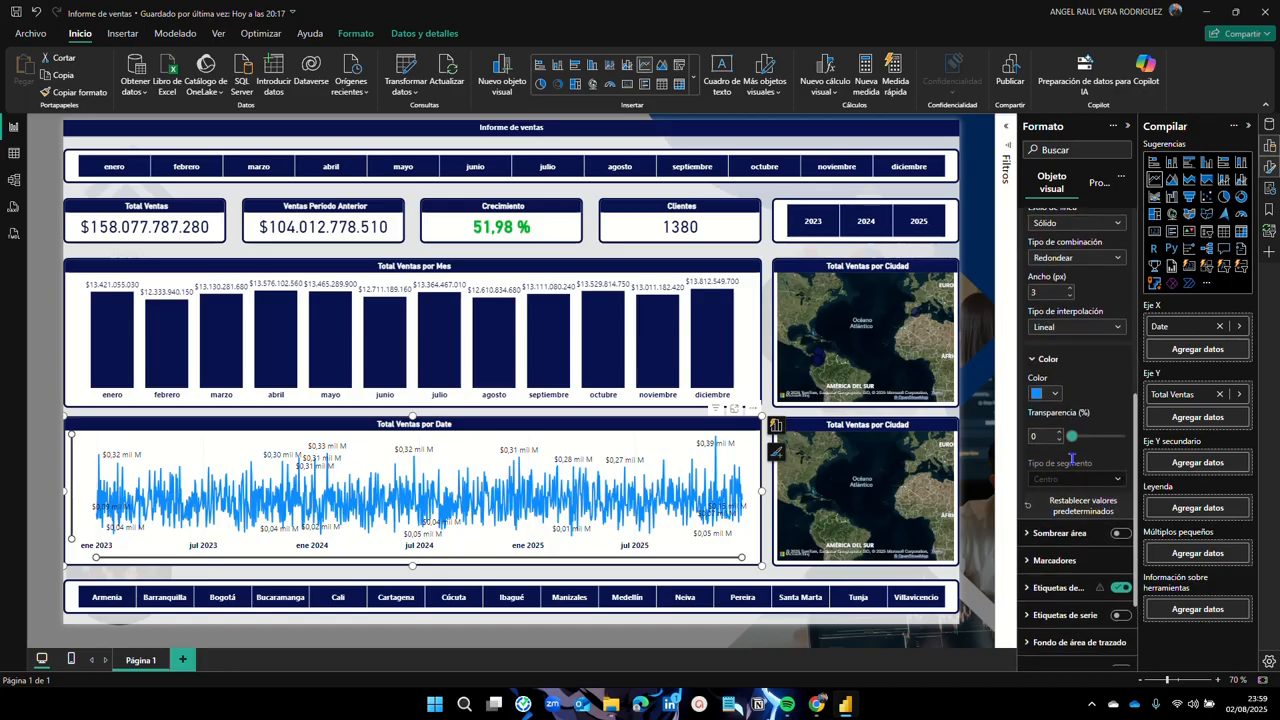
left_click(1058, 394)
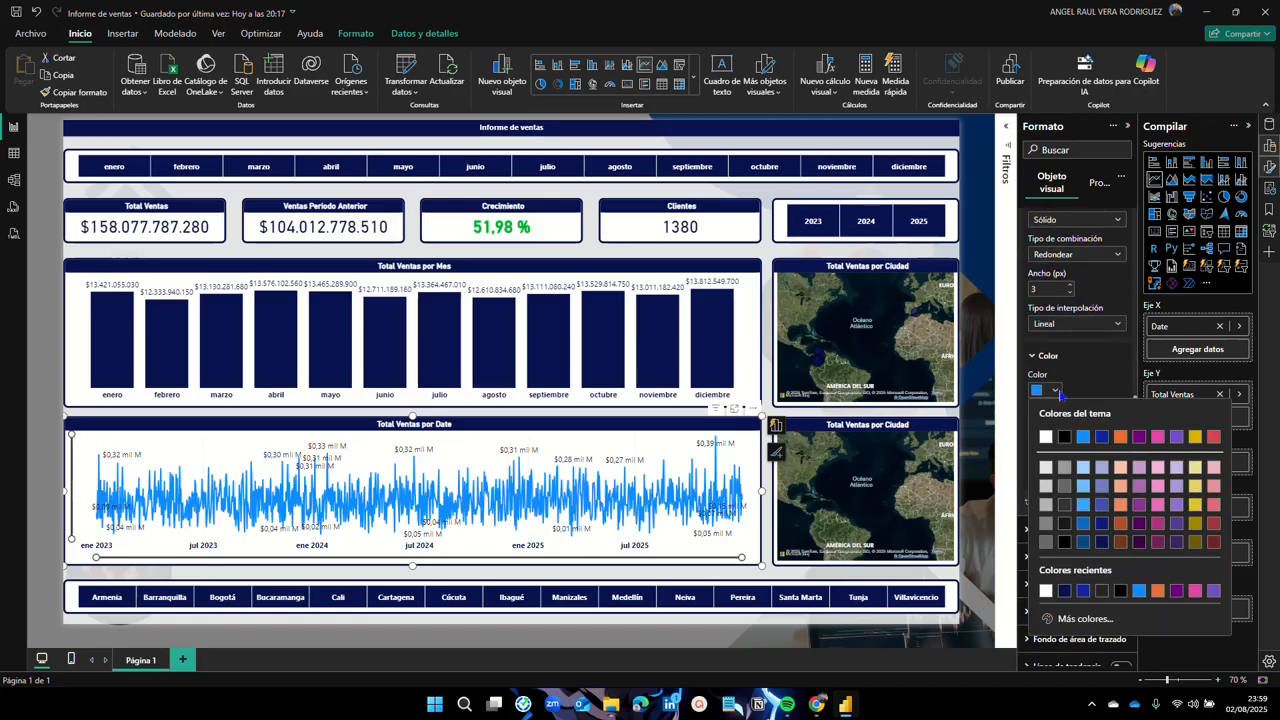
left_click(1066, 593)
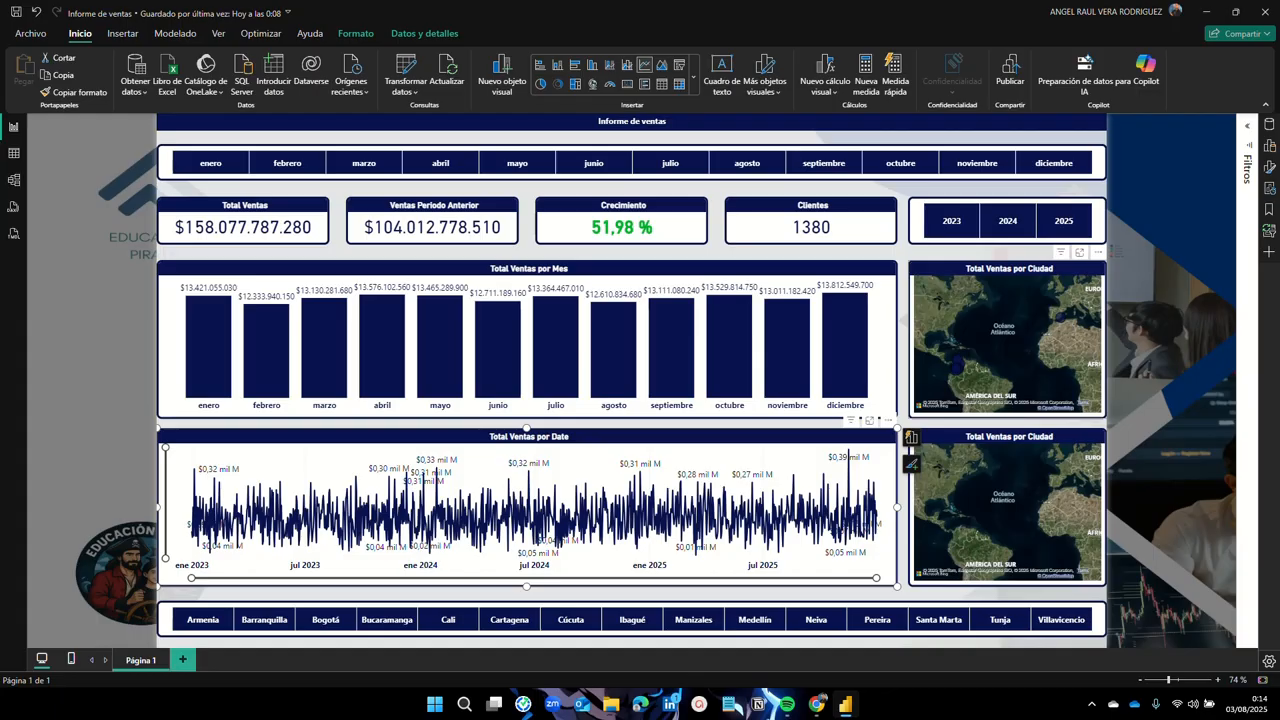
Step: Launch app.powerbi.com in the browser through the signed-in account's 'Servicio de Power BI' link
left_click(1119, 17)
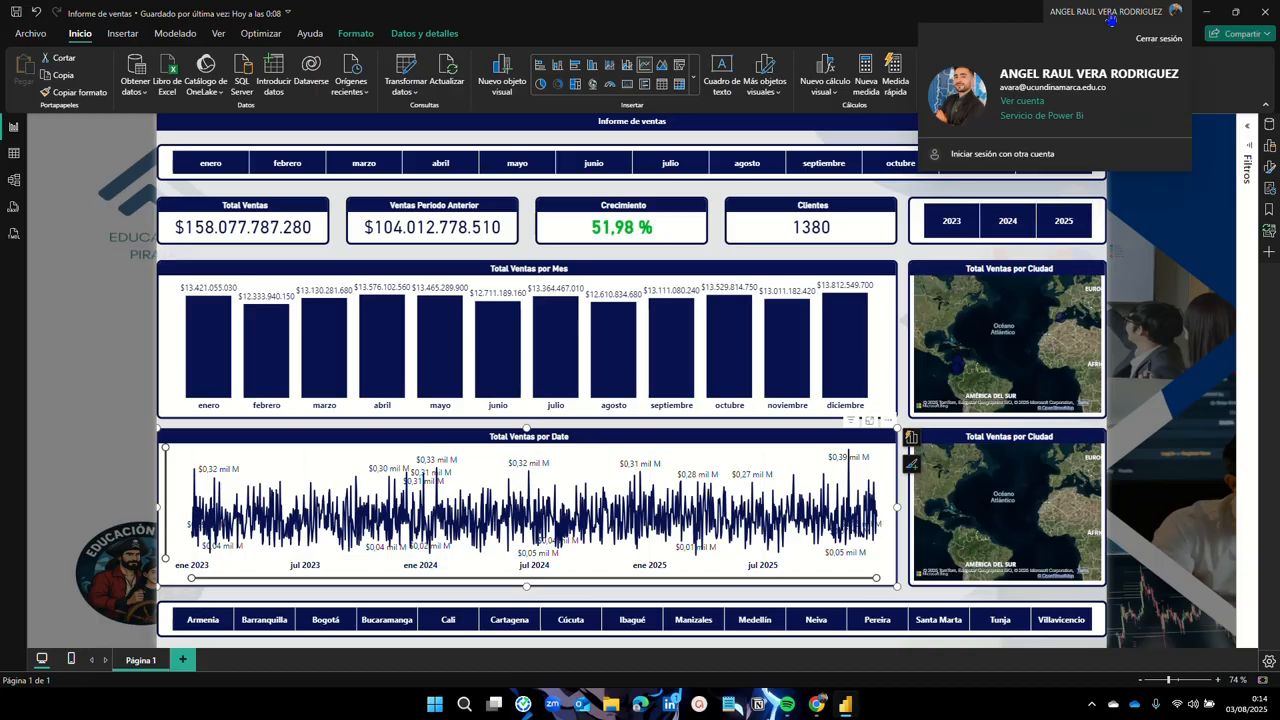
left_click(1045, 120)
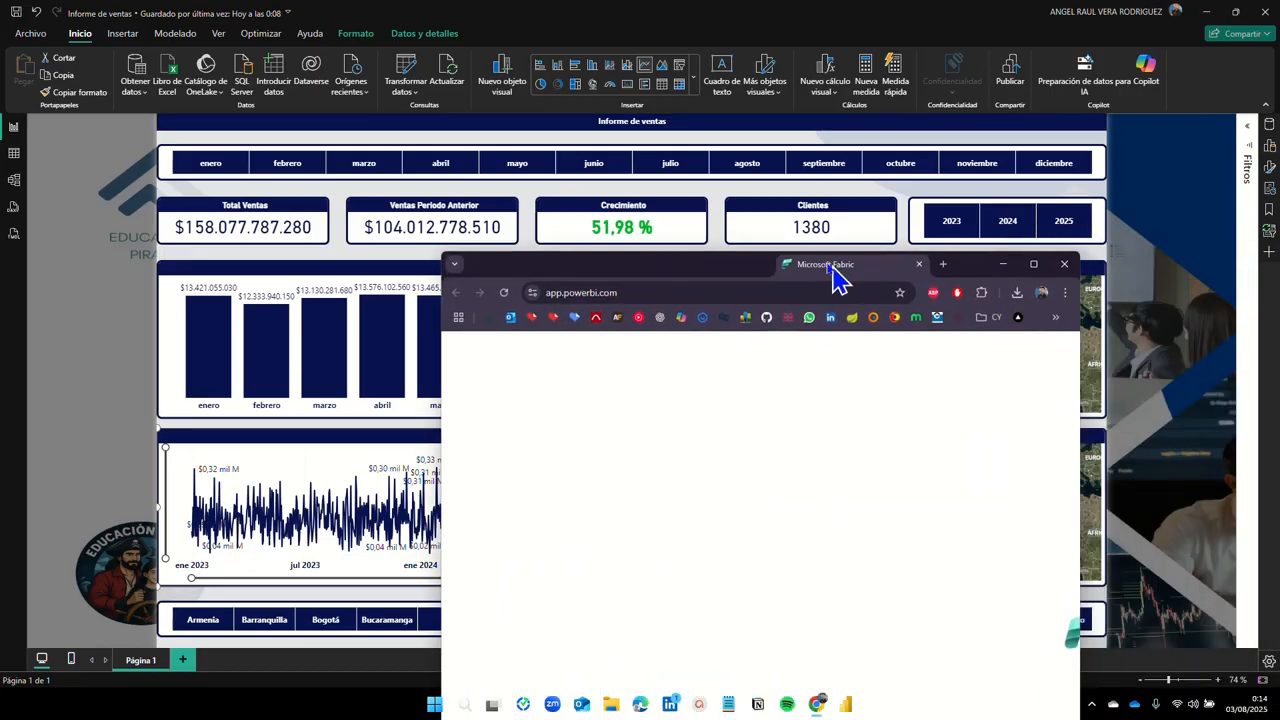
Step: Maximize the browser, browse the Mi área de trabajo item list, then minimize it again
left_click(958, 172)
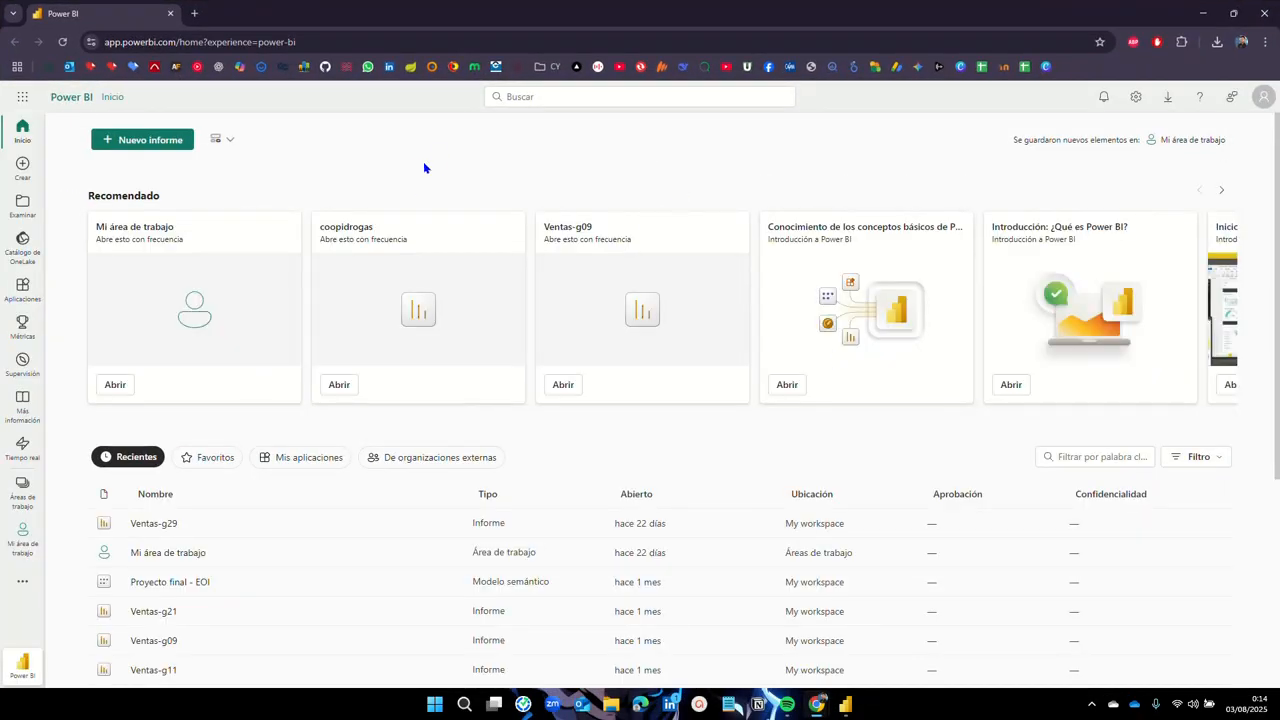
left_click(22, 533)
scroll(353, 413, "down", 1)
scroll(353, 413, "down", 3)
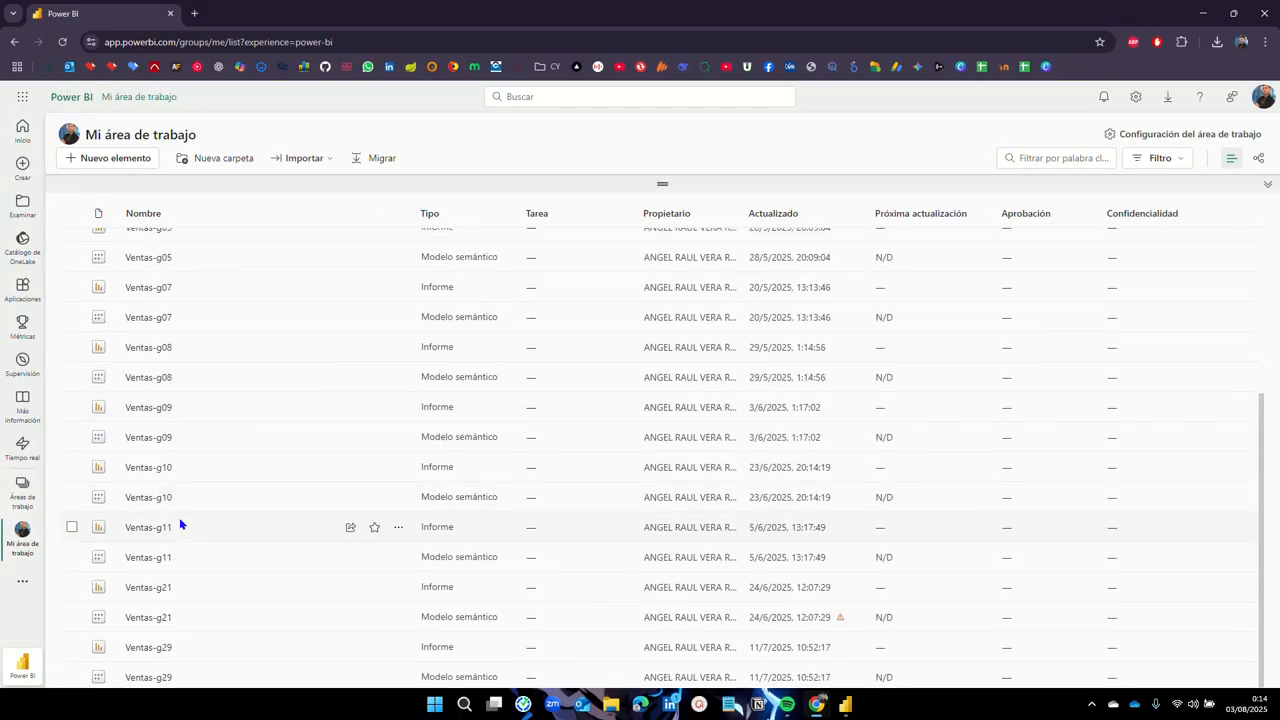
scroll(182, 520, "up", 4)
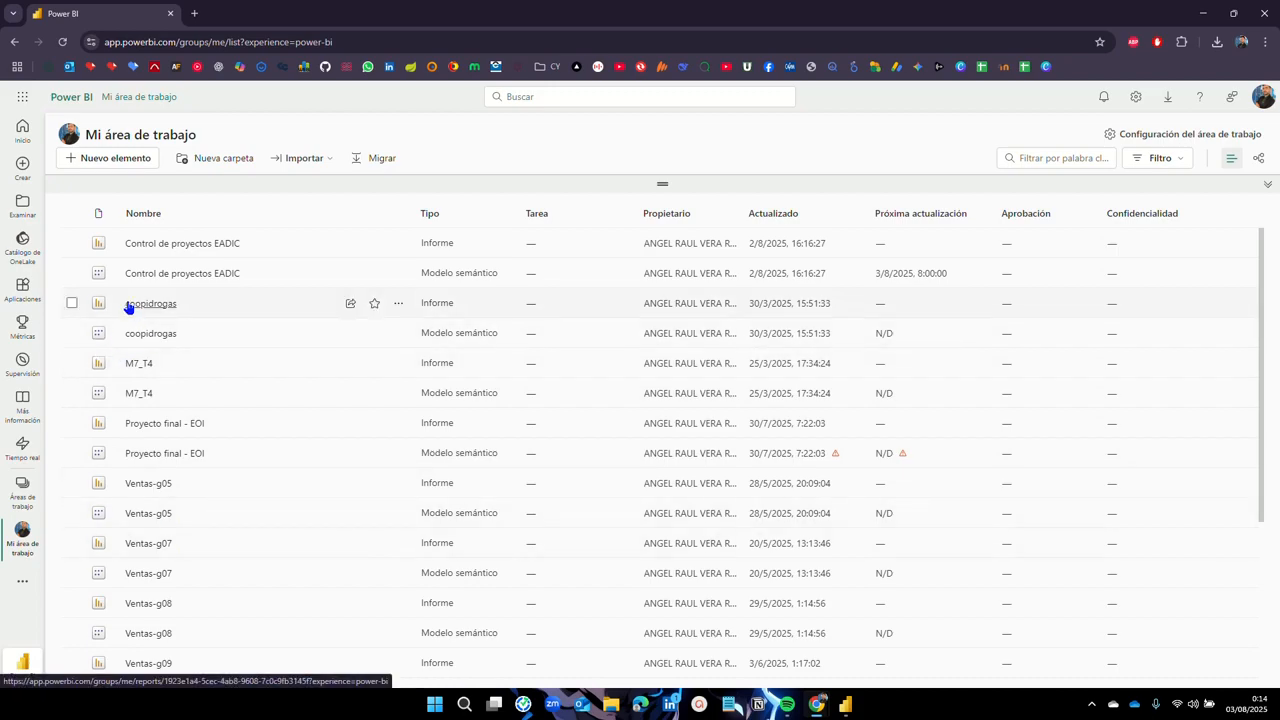
scroll(140, 330, "down", 3)
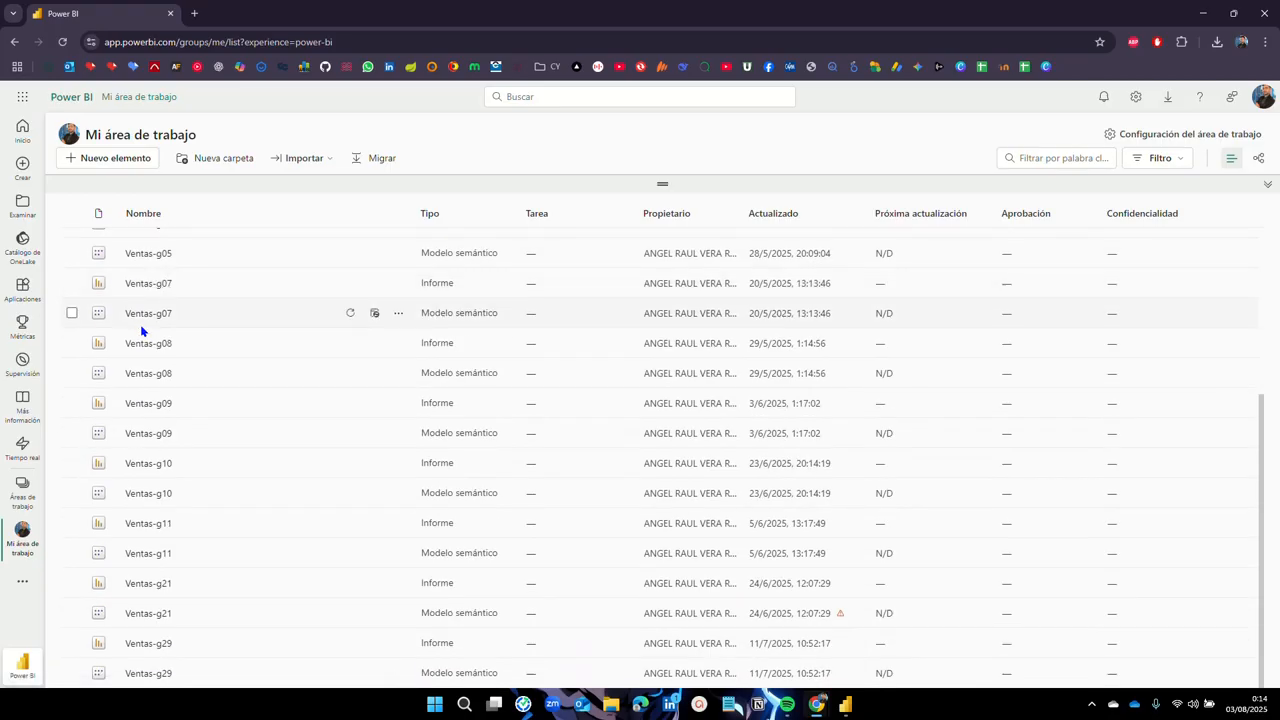
scroll(140, 330, "up", 3)
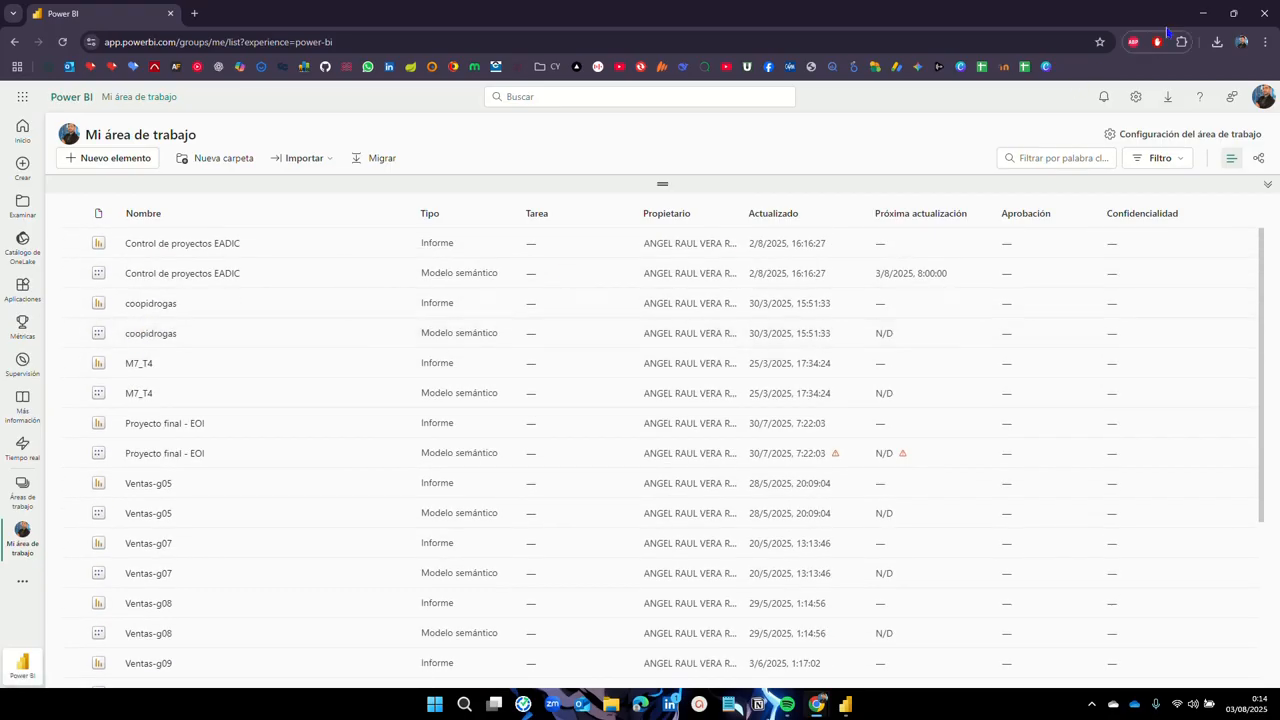
left_click(1203, 13)
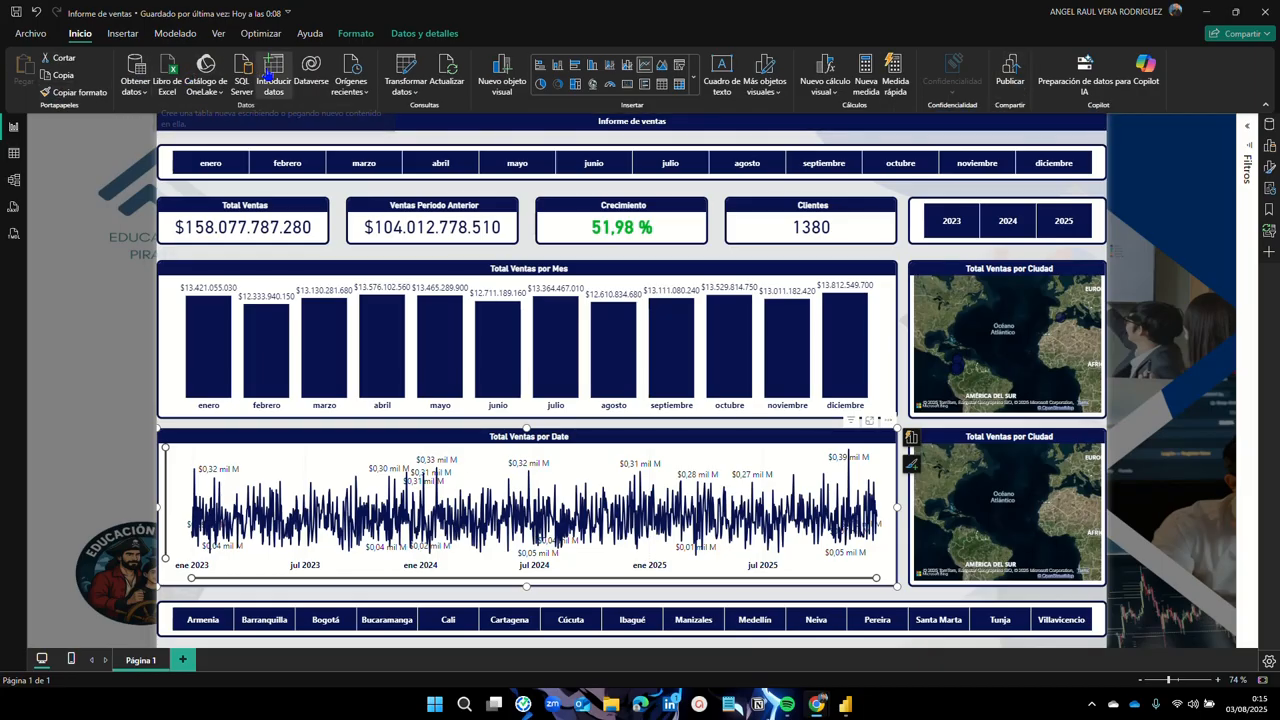
Step: Publish Informe de ventas to Mi área de trabajo and bring the browser back to the front
left_click(1010, 78)
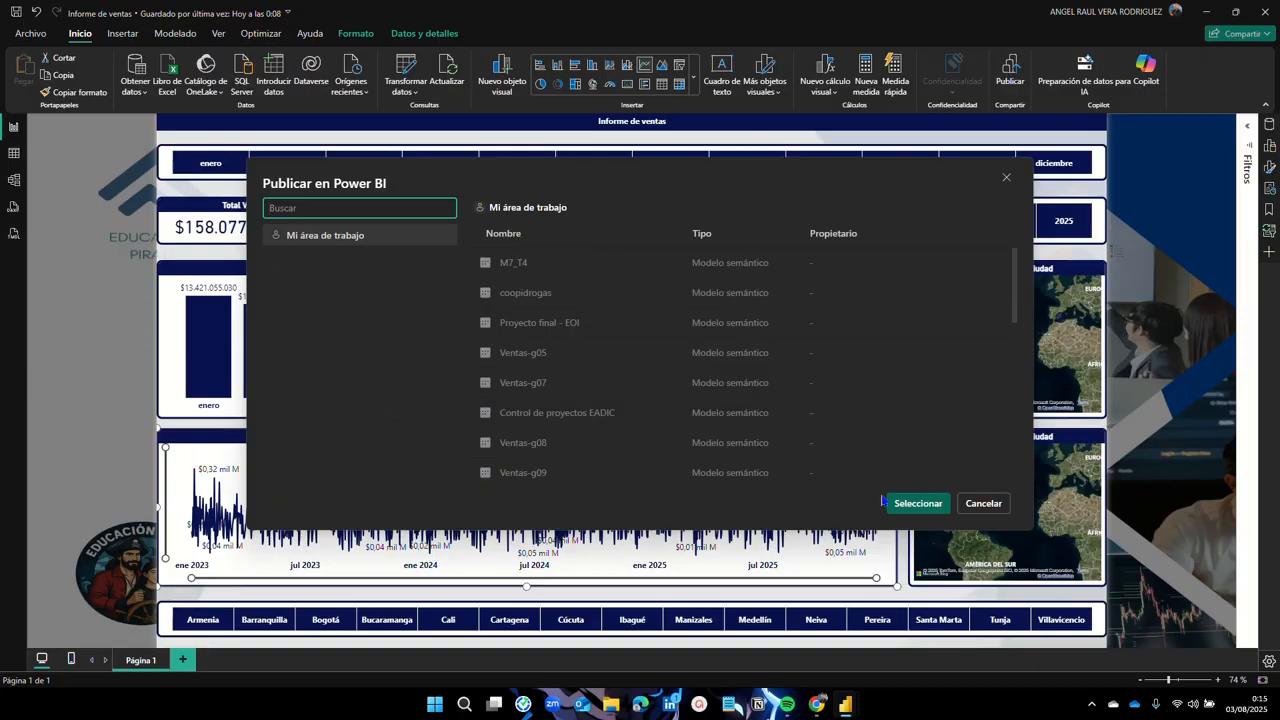
left_click(920, 508)
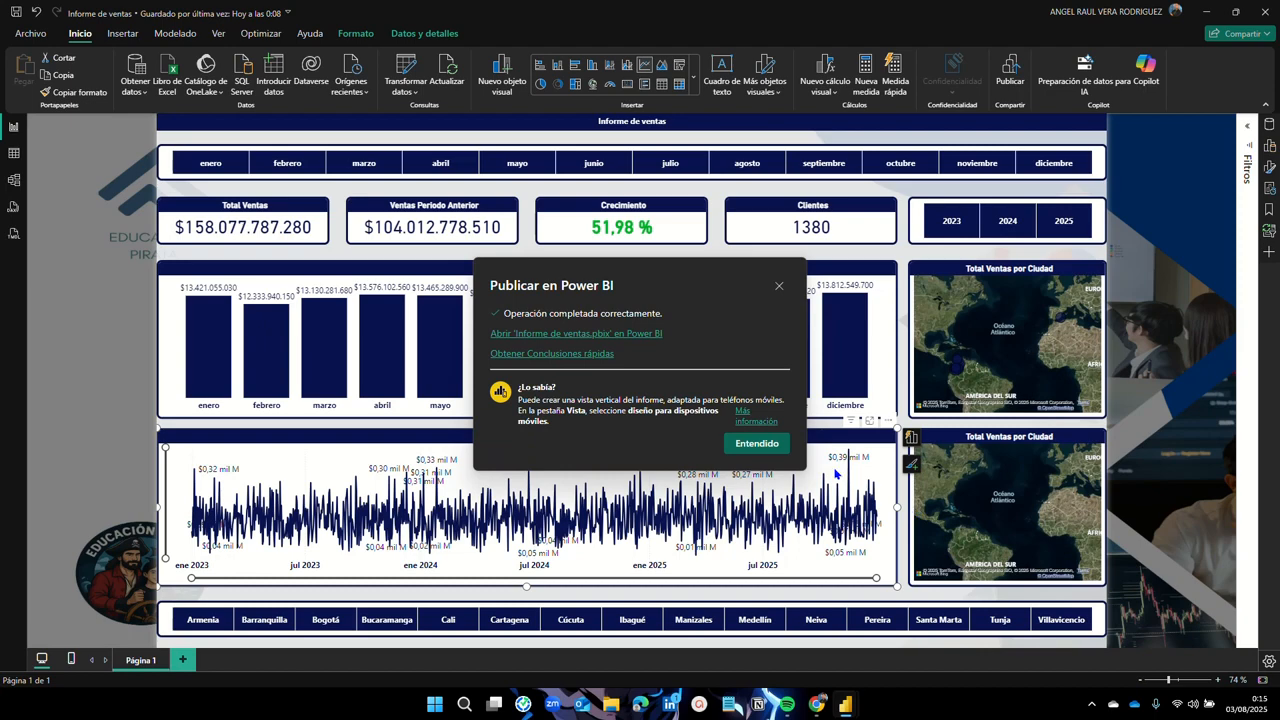
left_click(745, 444)
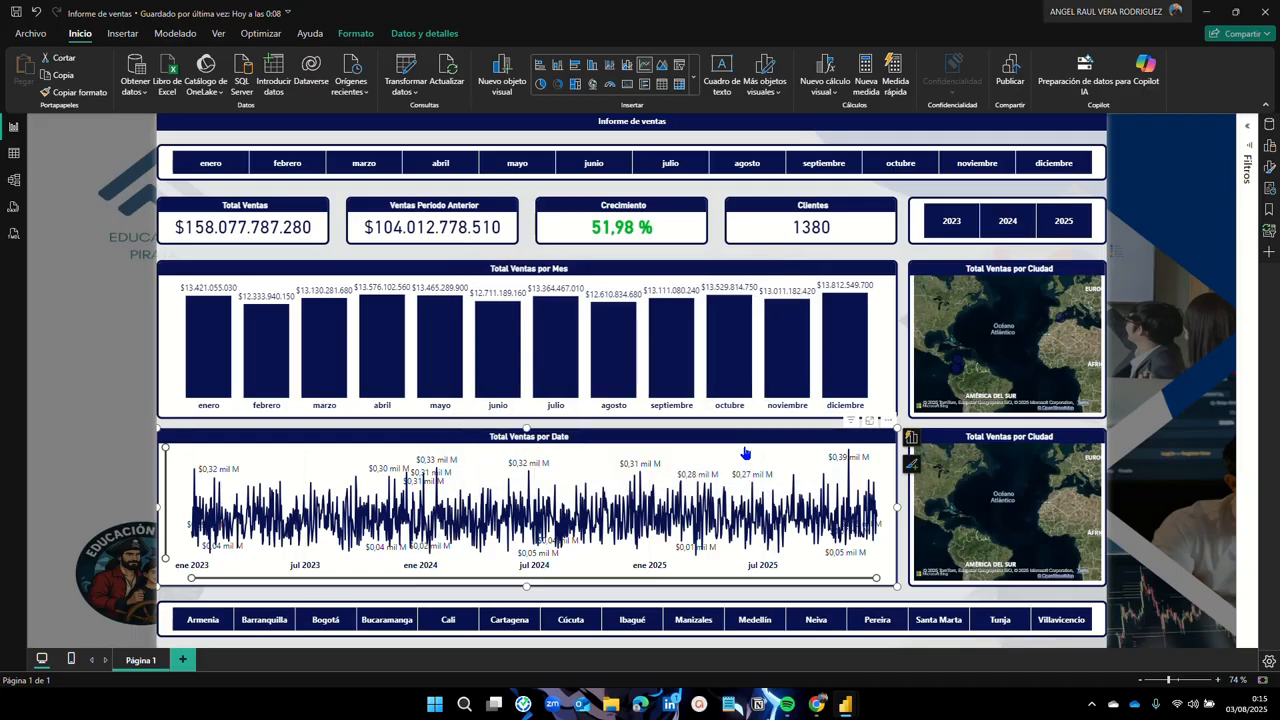
mouse_move(818, 705)
left_click(871, 659)
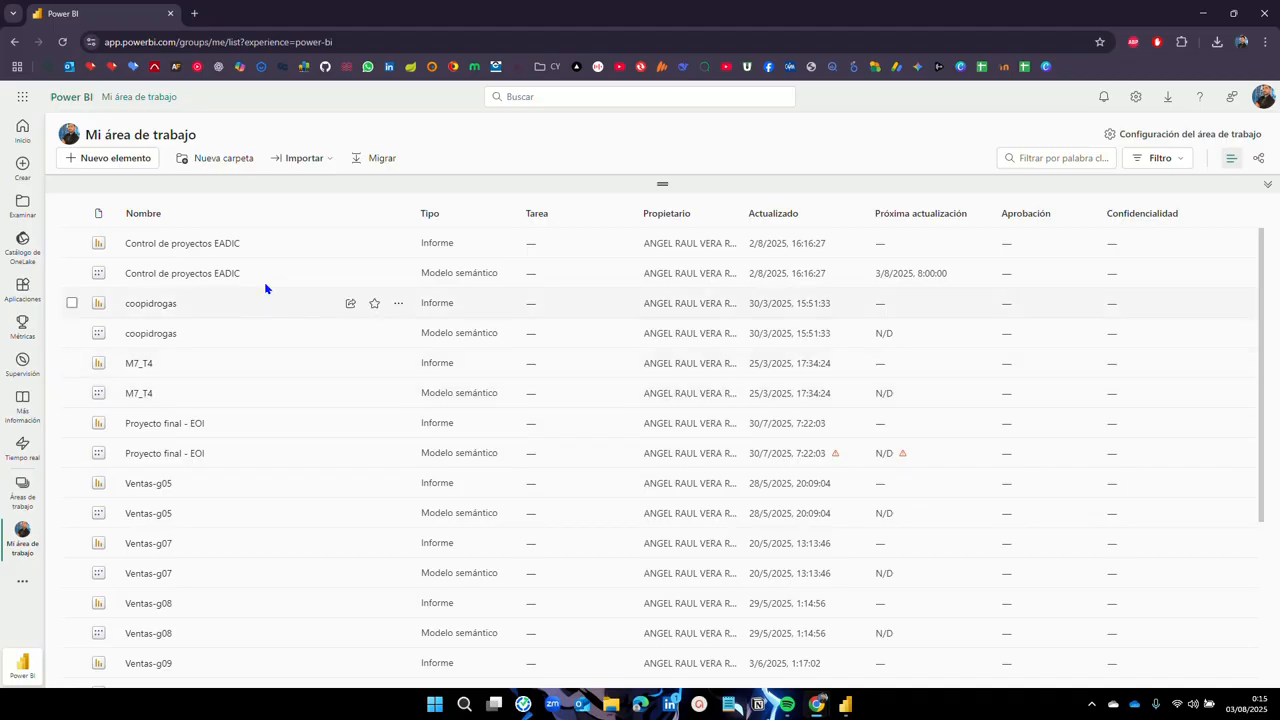
Step: Reload Mi área de trabajo and scroll to find the new Informe de ventas report and semantic model
left_click(62, 42)
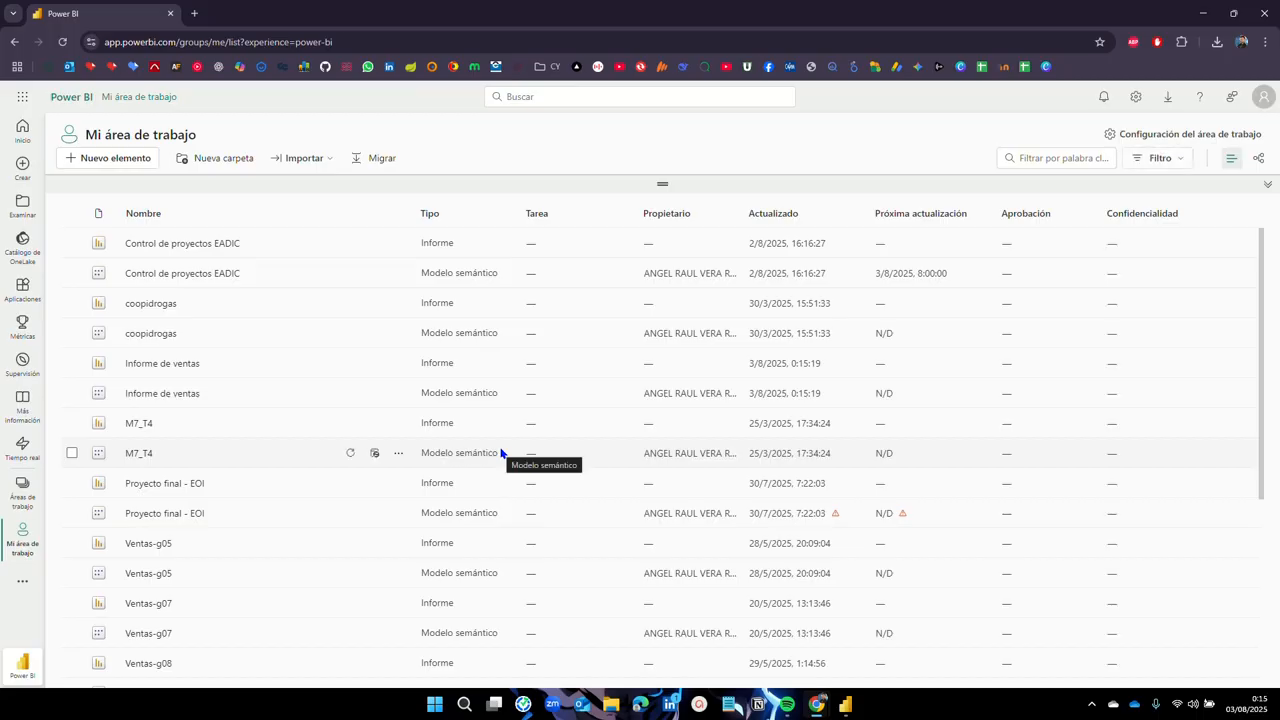
scroll(498, 450, "down", 3)
scroll(497, 452, "up", 3)
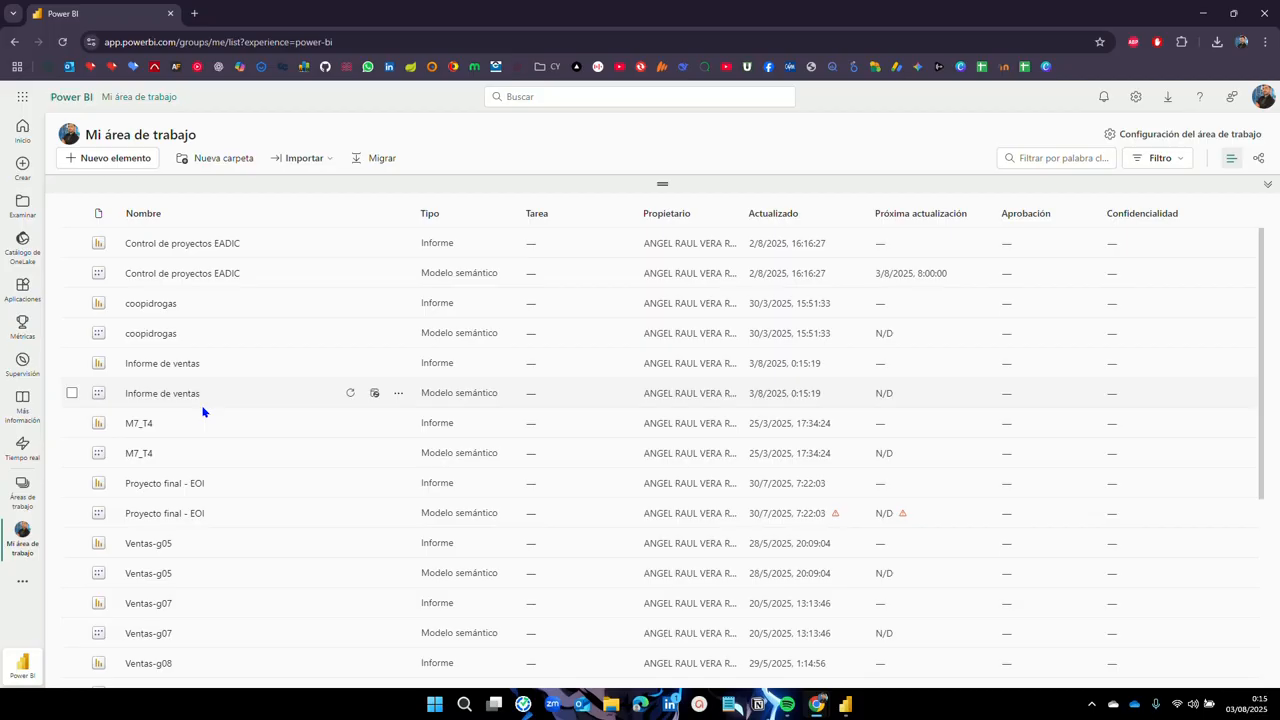
Step: Open the 'Informe de ventas' report entry from the Mi área de trabajo list
left_click(137, 365)
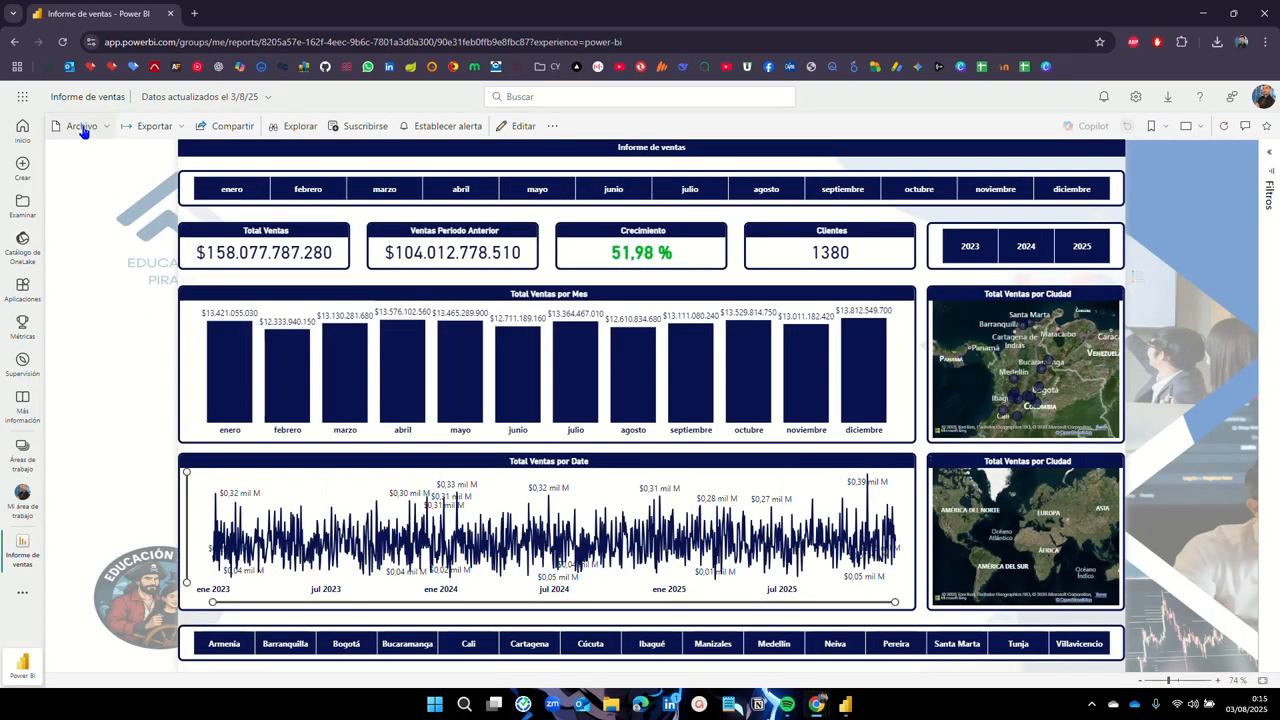
Step: Choose Archivo > Insertar informe > Publicar en la web (público), acknowledging the admin notice and retrying
left_click(83, 128)
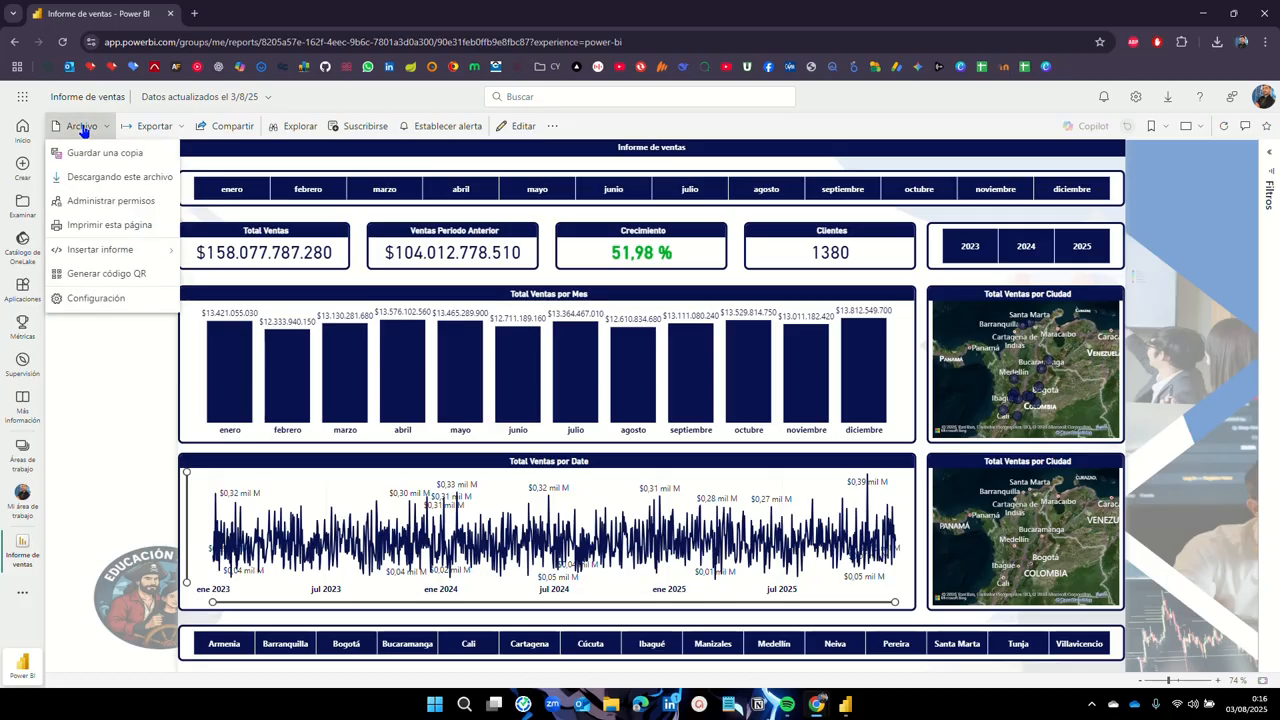
mouse_move(124, 248)
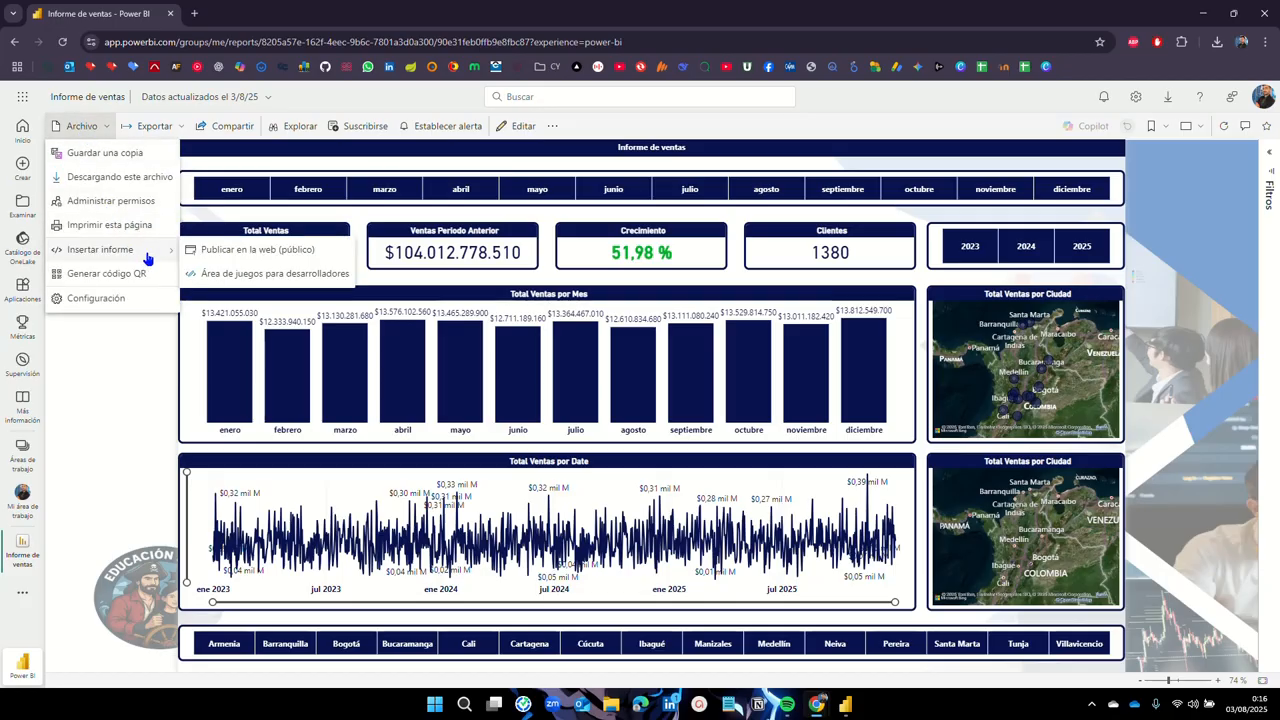
left_click(262, 250)
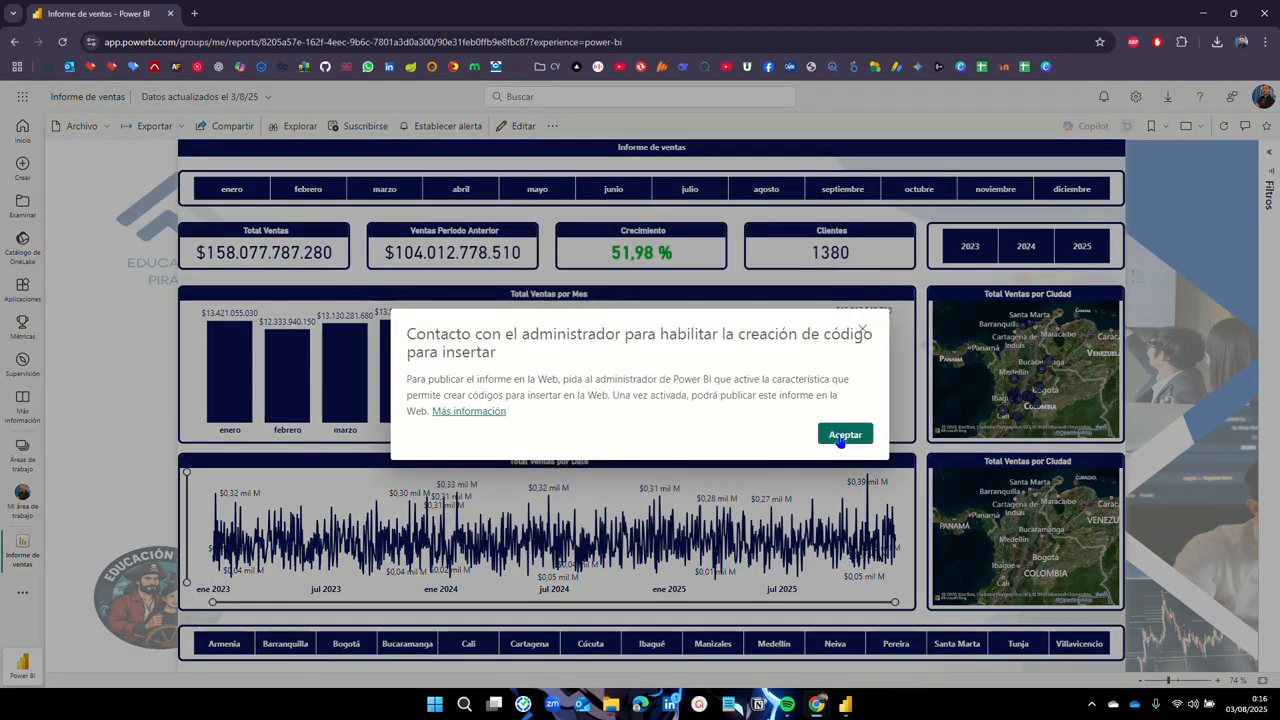
left_click(844, 436)
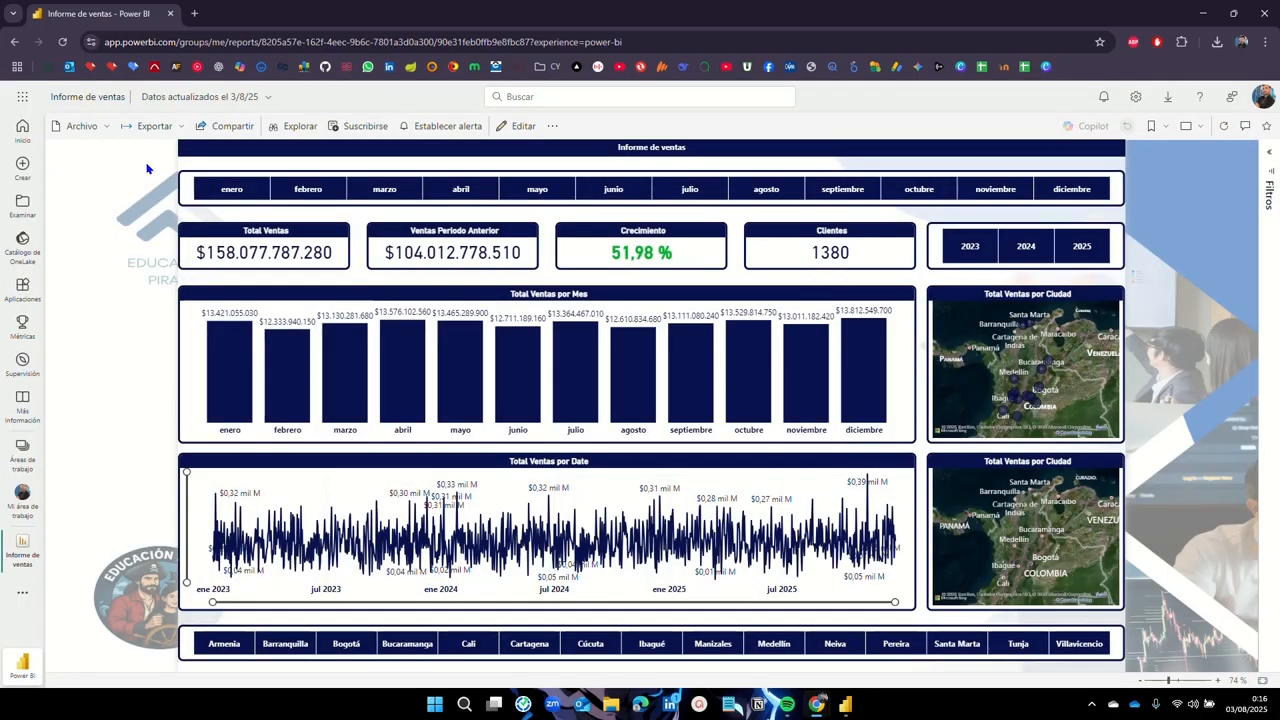
left_click(82, 126)
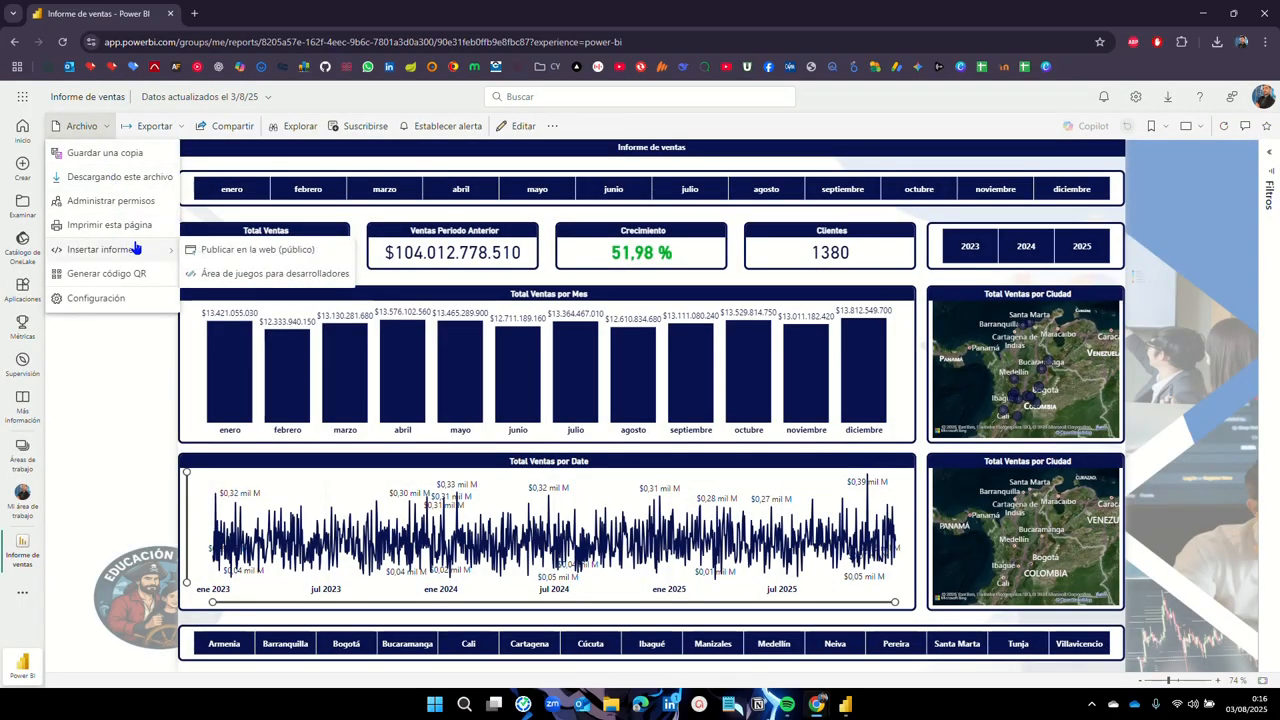
left_click(107, 121)
left_click(107, 121)
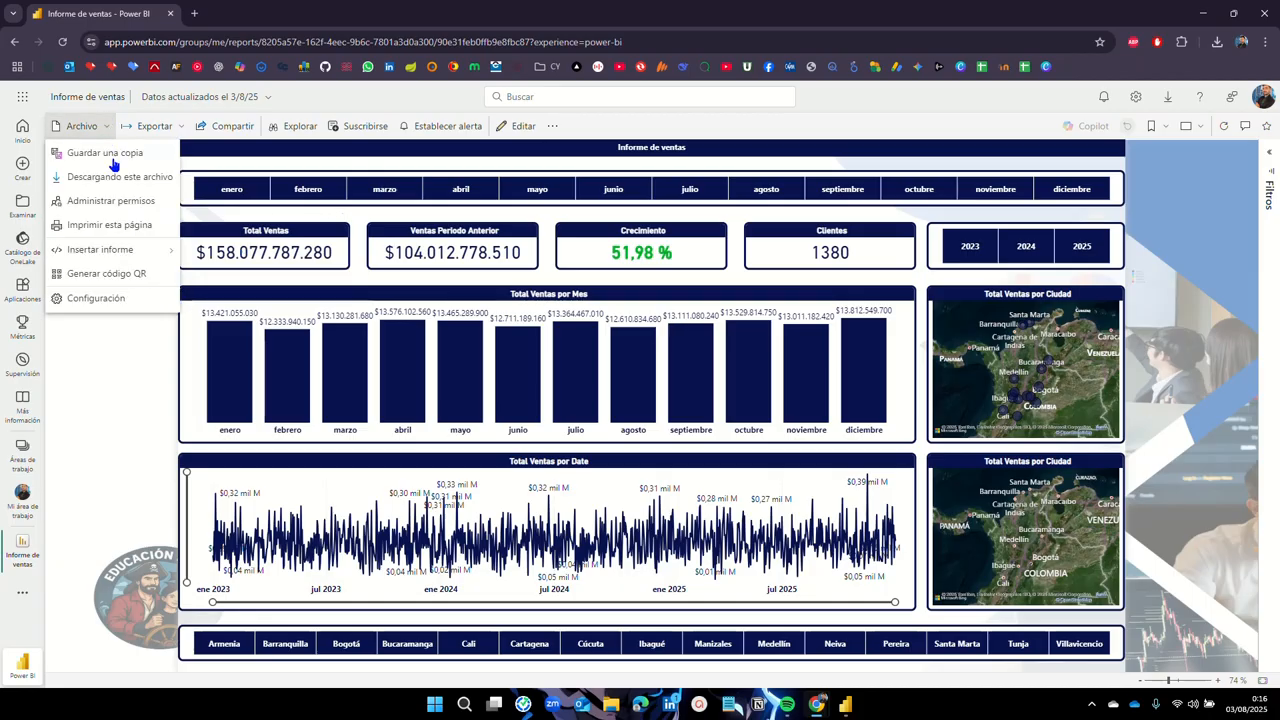
mouse_move(110, 251)
left_click(255, 252)
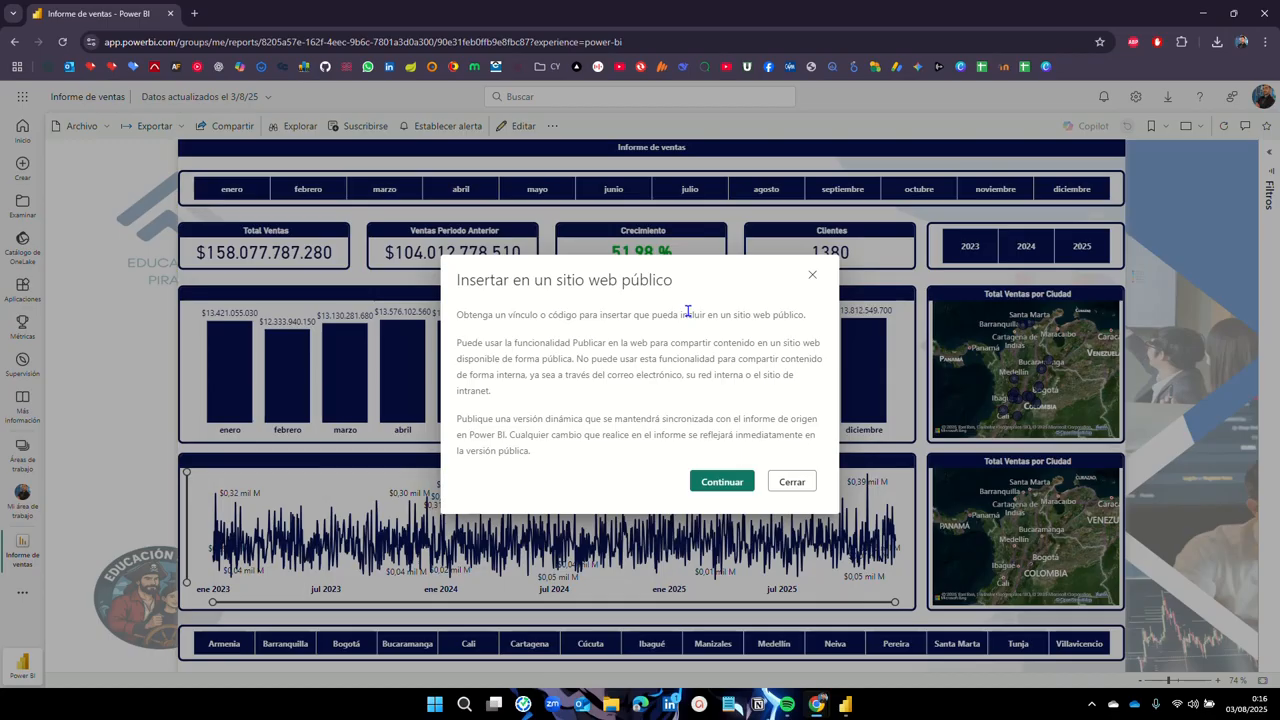
Step: Create the public embed code, copy the generated link, and close the success dialog
left_click(712, 483)
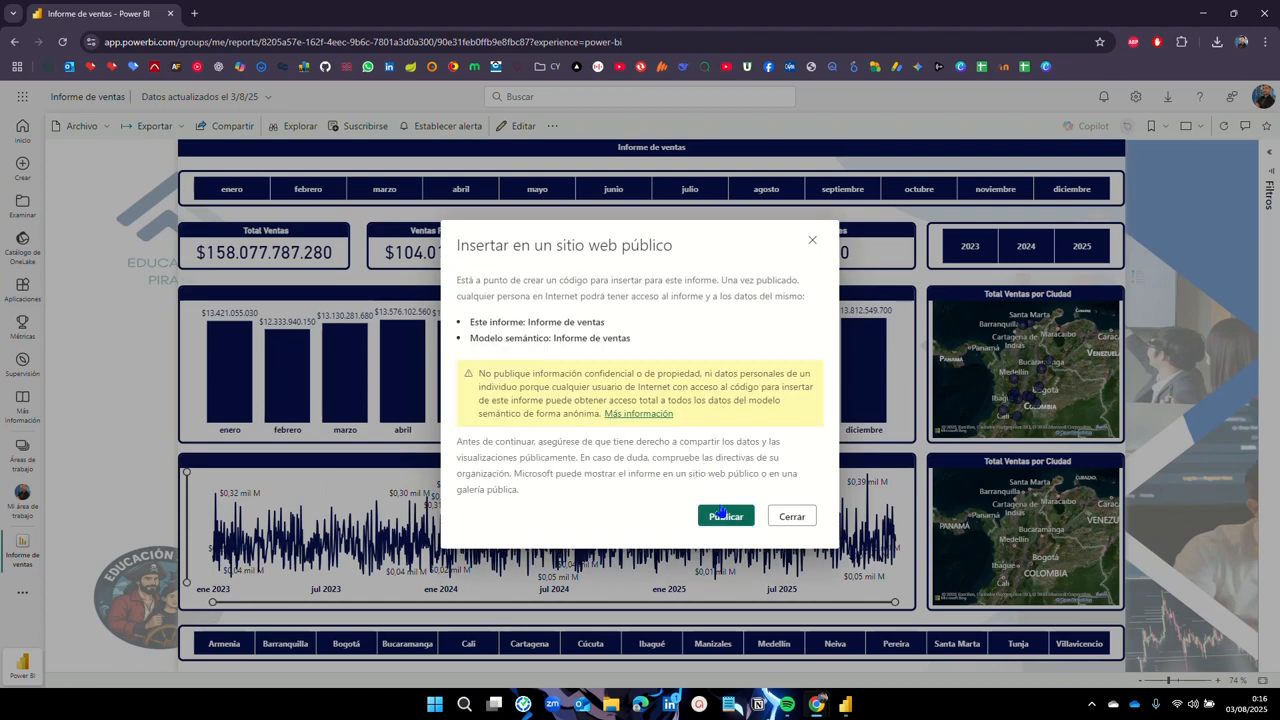
left_click(727, 518)
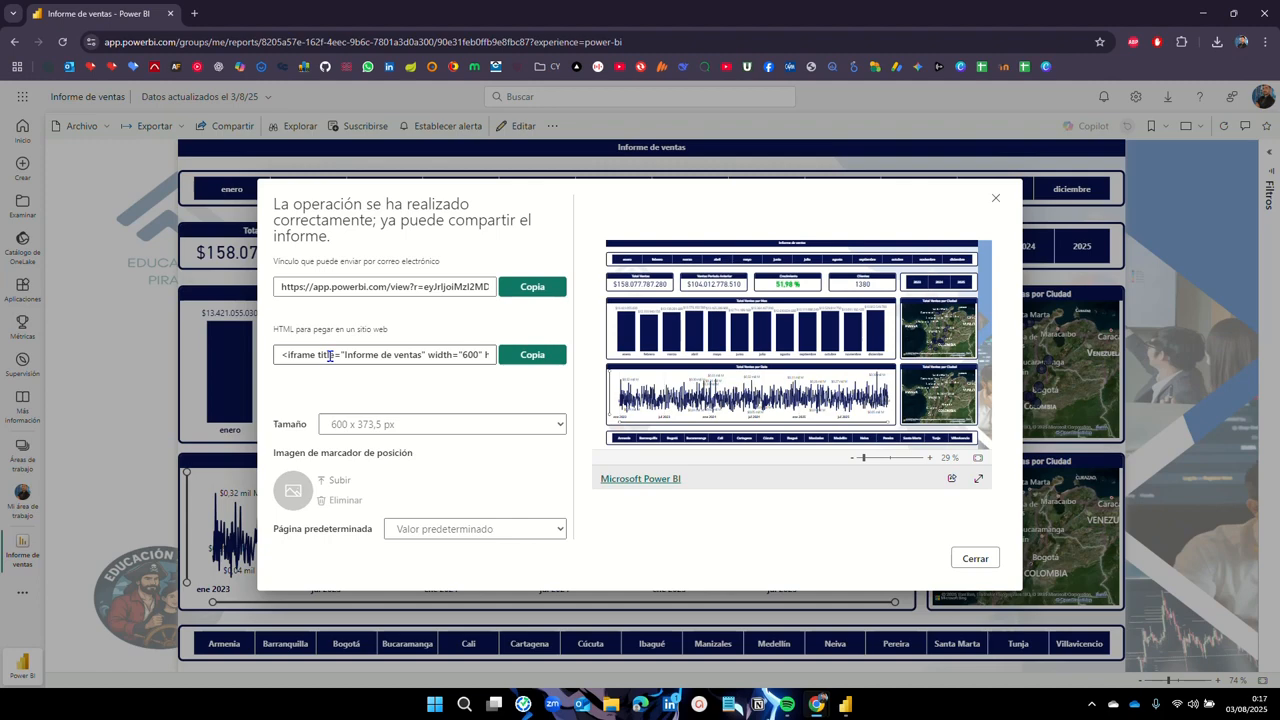
left_click(518, 290)
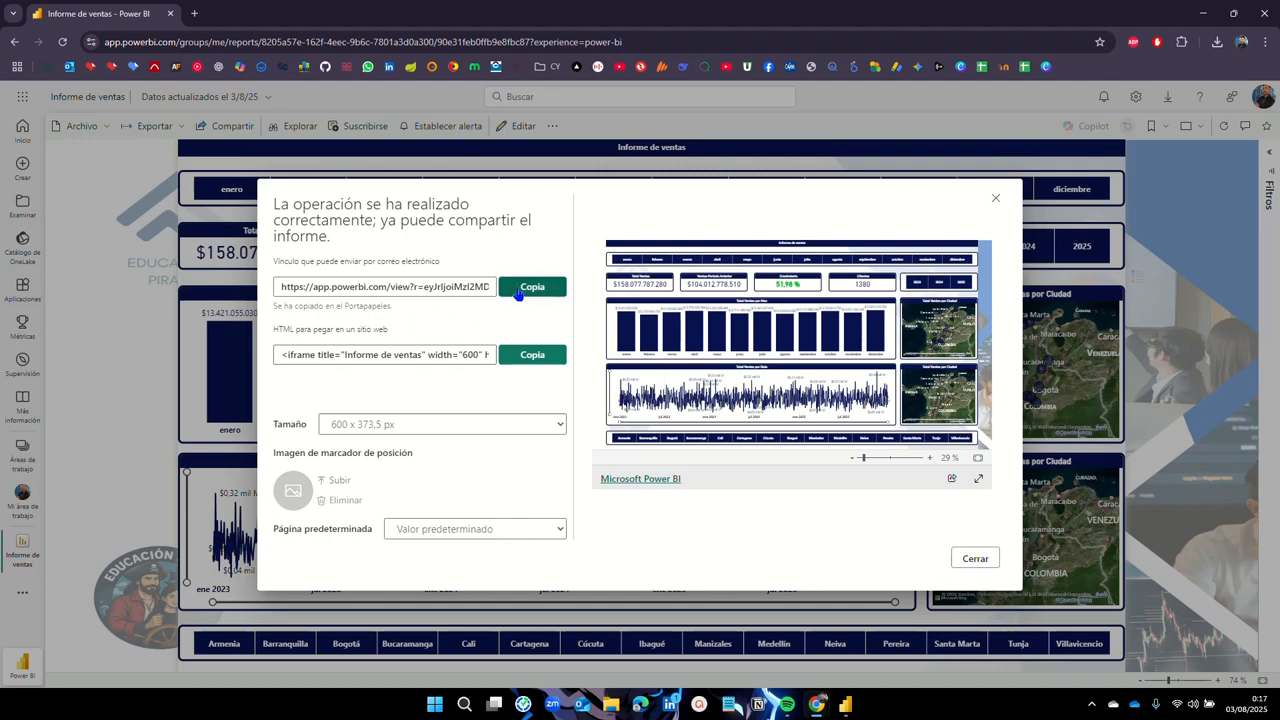
left_click(974, 558)
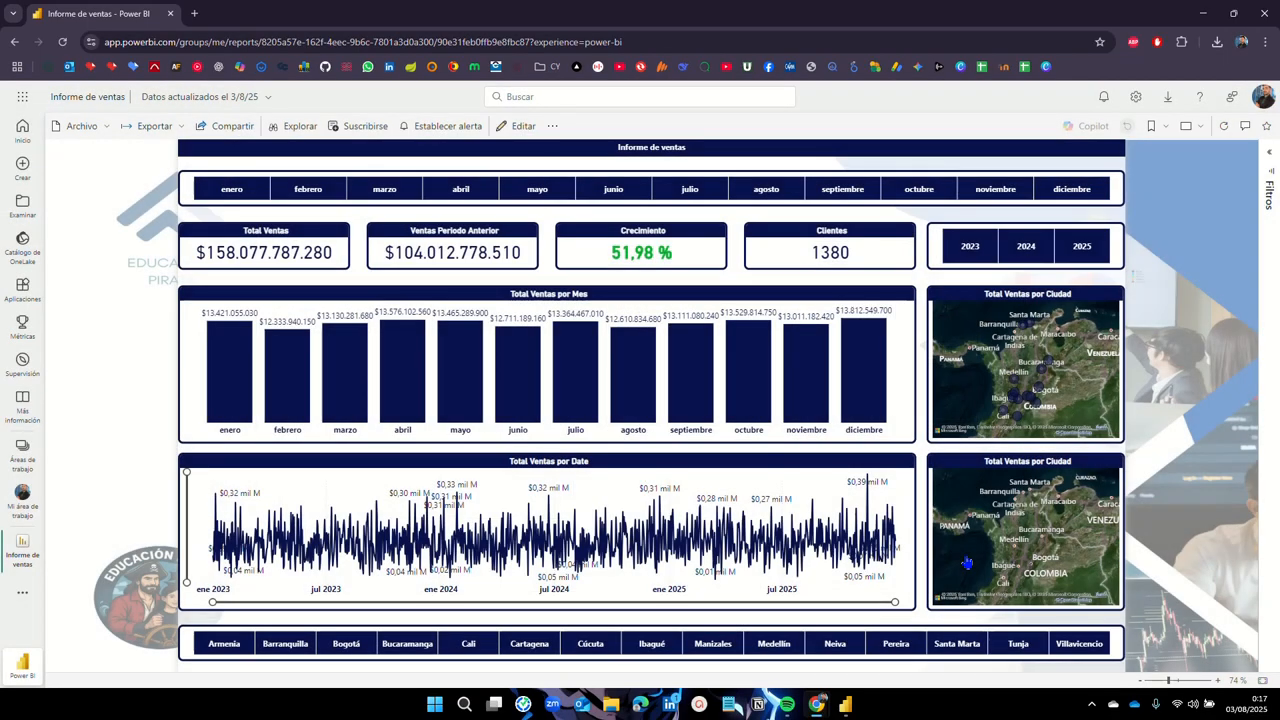
Step: Paste the copied public link into a new Chrome tab to load the published report
left_click(195, 14)
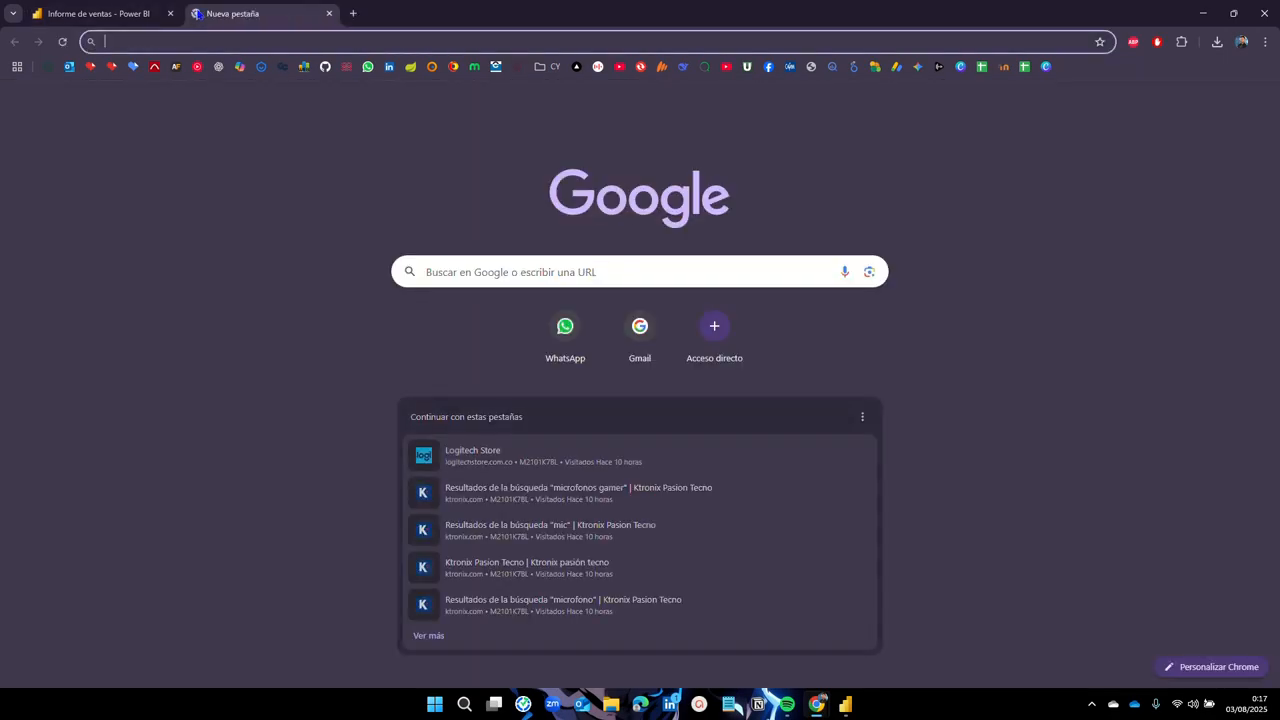
type("https://app.powerbi.com/view?r=eyJrIjoiMzI2MDdkNzYtYjJkYS00NTljLWJjZDktZjg0ZjlkOWQ4YTM1IiwidCI6IjA3ZGE2N2EwLTFmNDMtNGU4Yy05NzdmLTVmODhiNjQ3MGVlNiIsImMiOjR9")
key("Return")
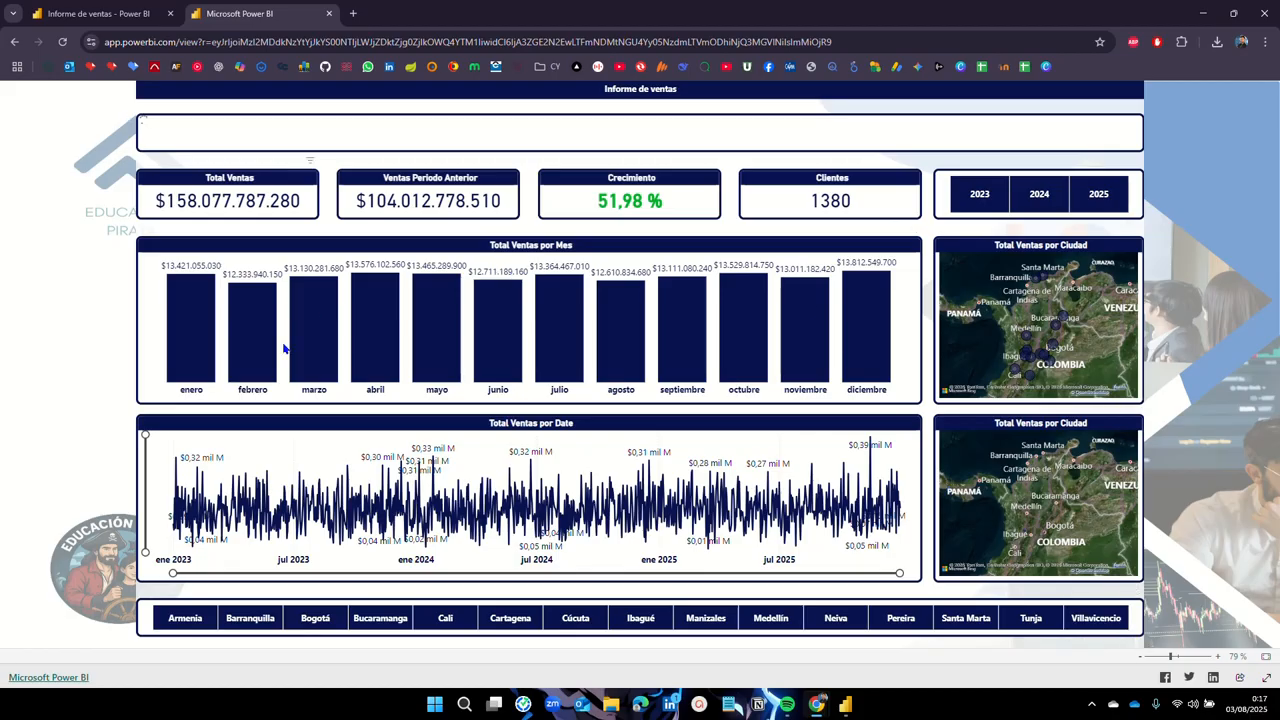
left_click(252, 620)
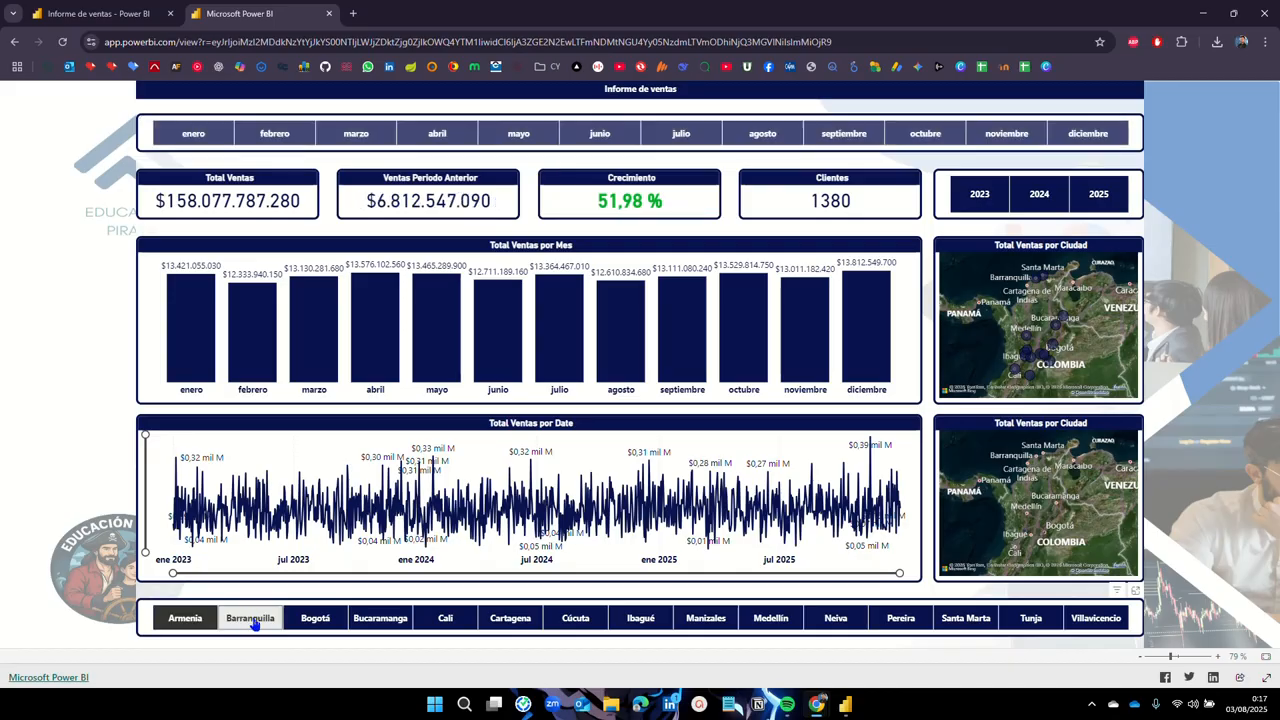
left_click(330, 618)
left_click(378, 619)
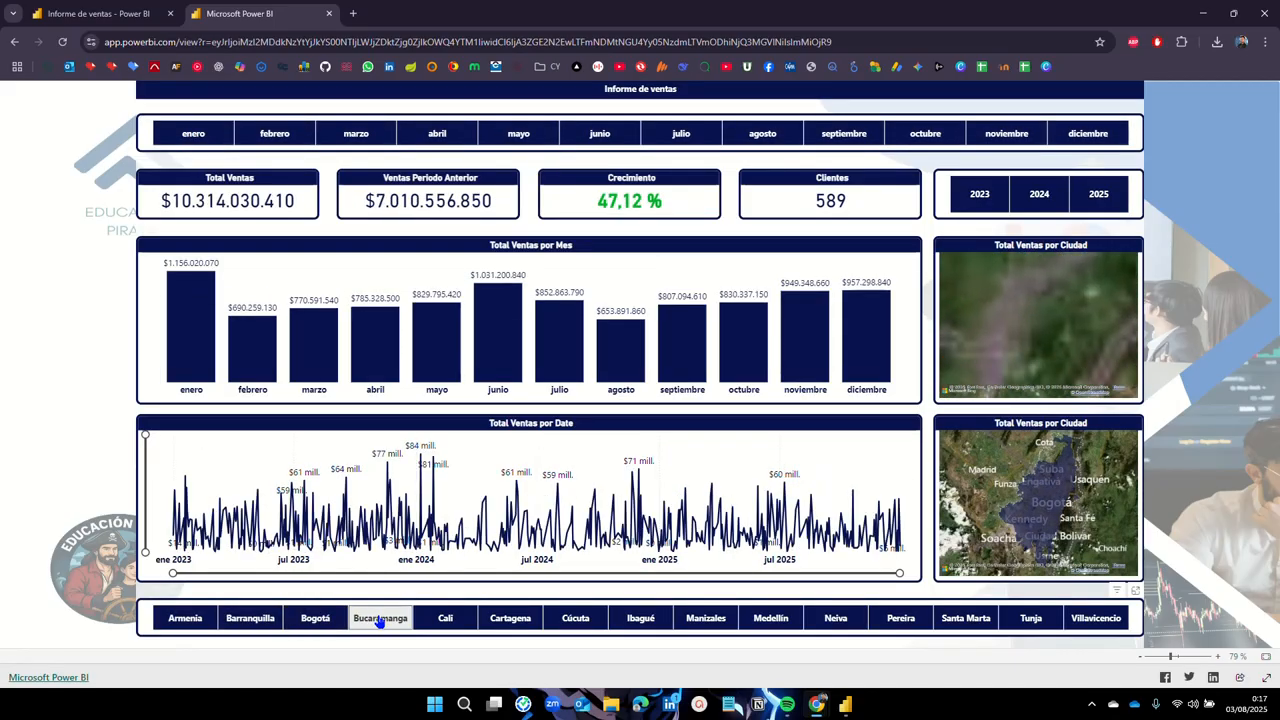
left_click(379, 620)
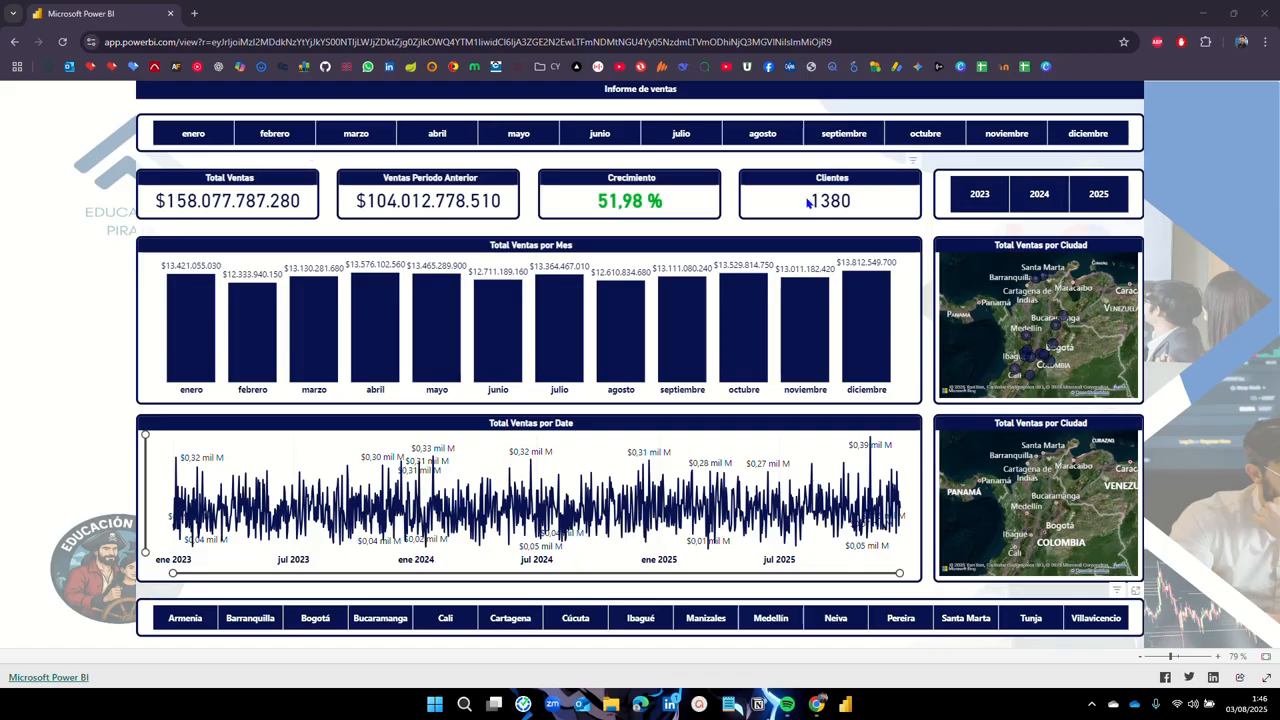
Step: Select 2024 in the year slicer, giving Total Ventas $52.398.791.360 and 1292 Clientes
left_click(1044, 196)
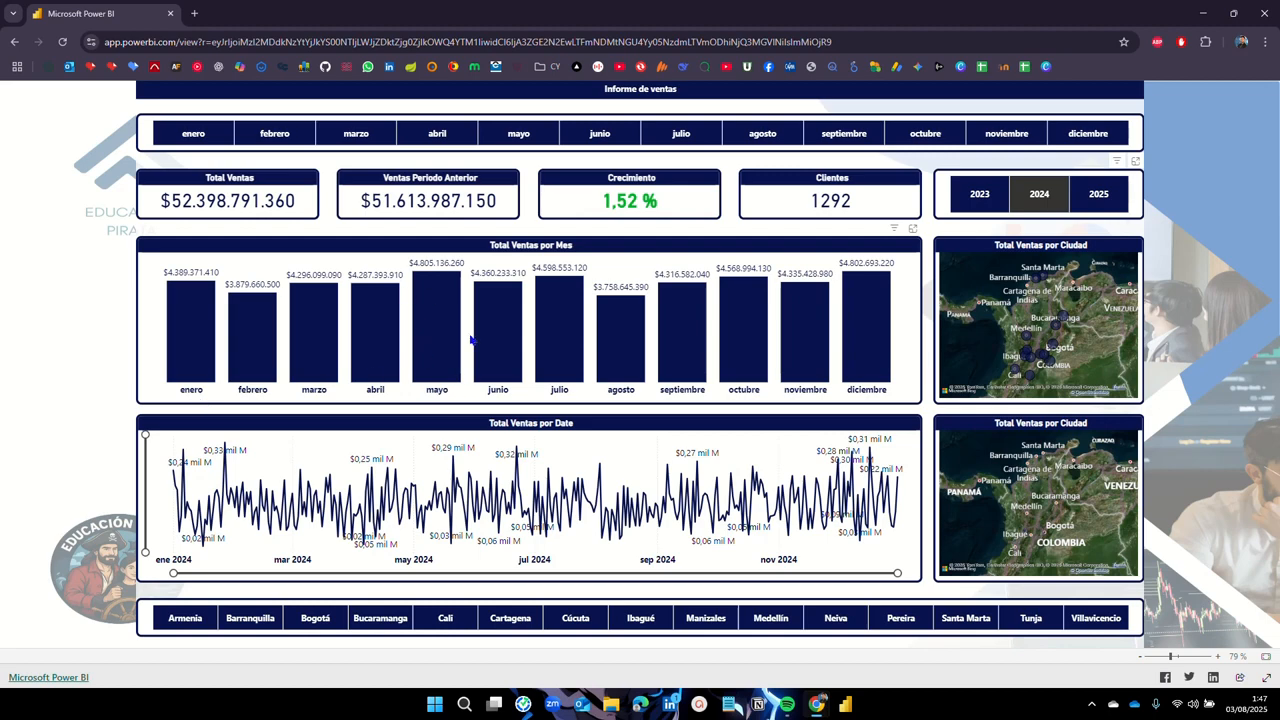
mouse_move(419, 327)
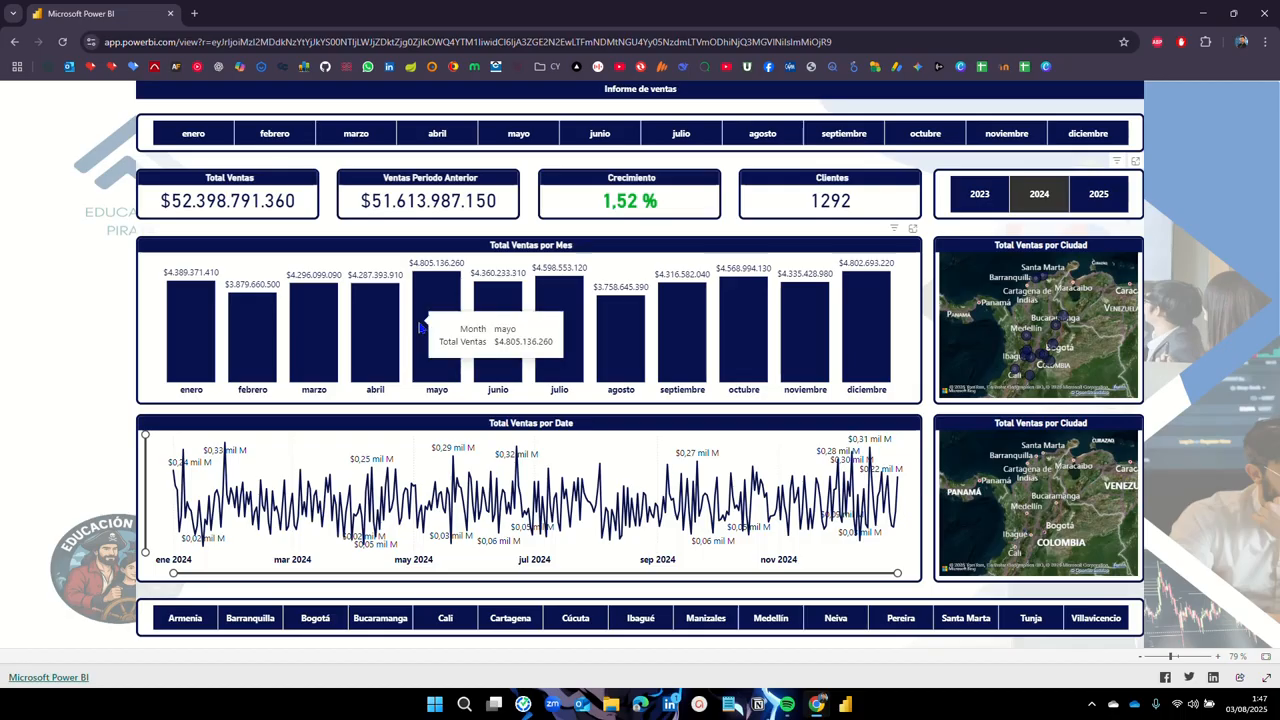
mouse_move(617, 337)
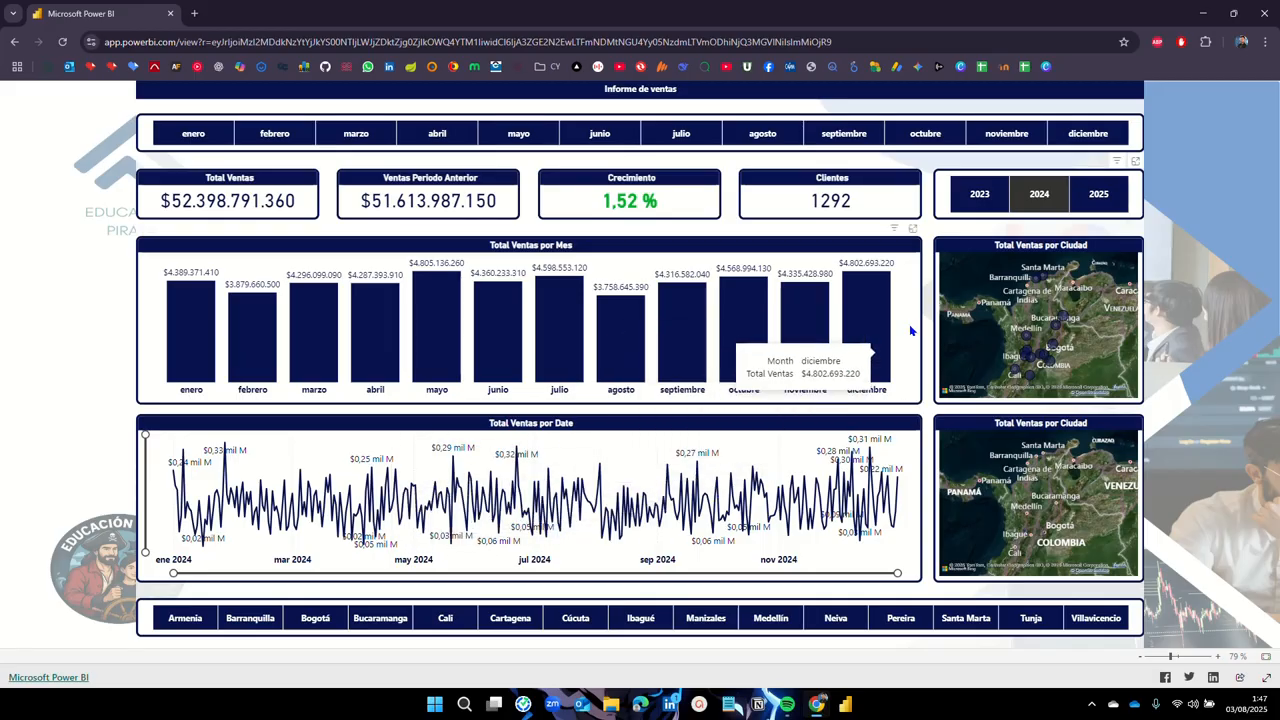
Step: Step the month slicer through enero, febrero and marzo to abril
left_click(194, 134)
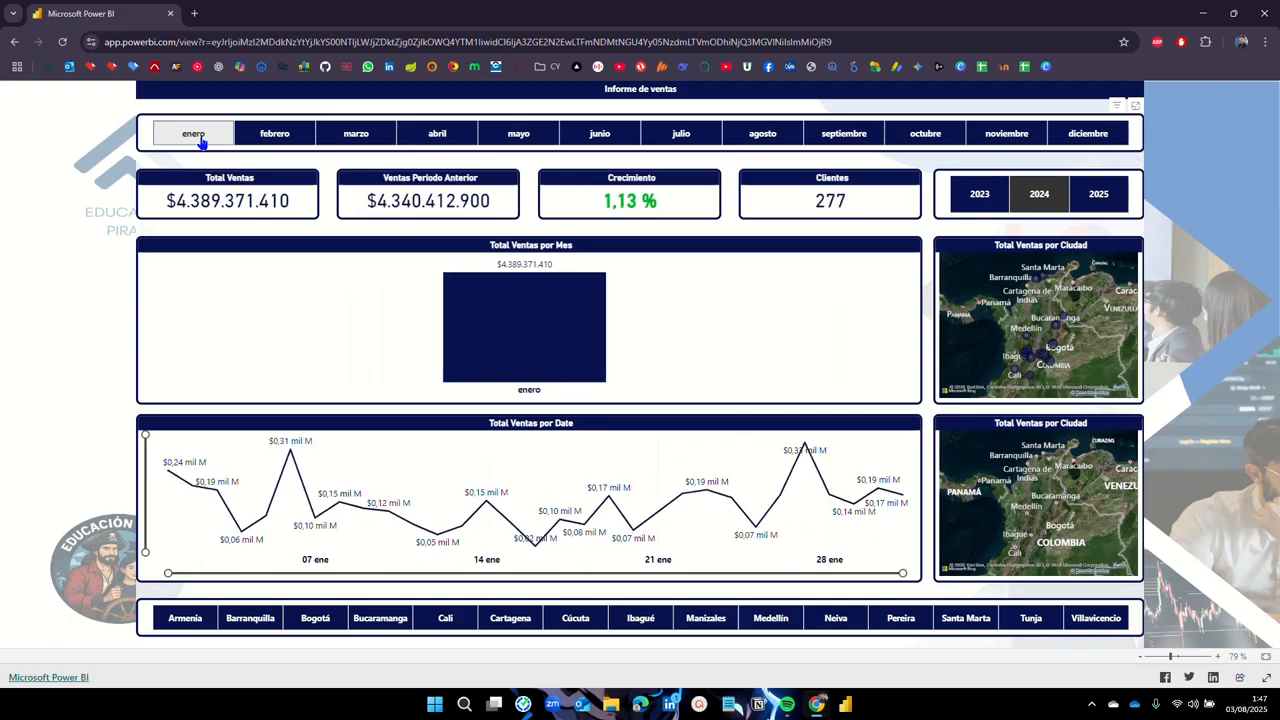
left_click(289, 137)
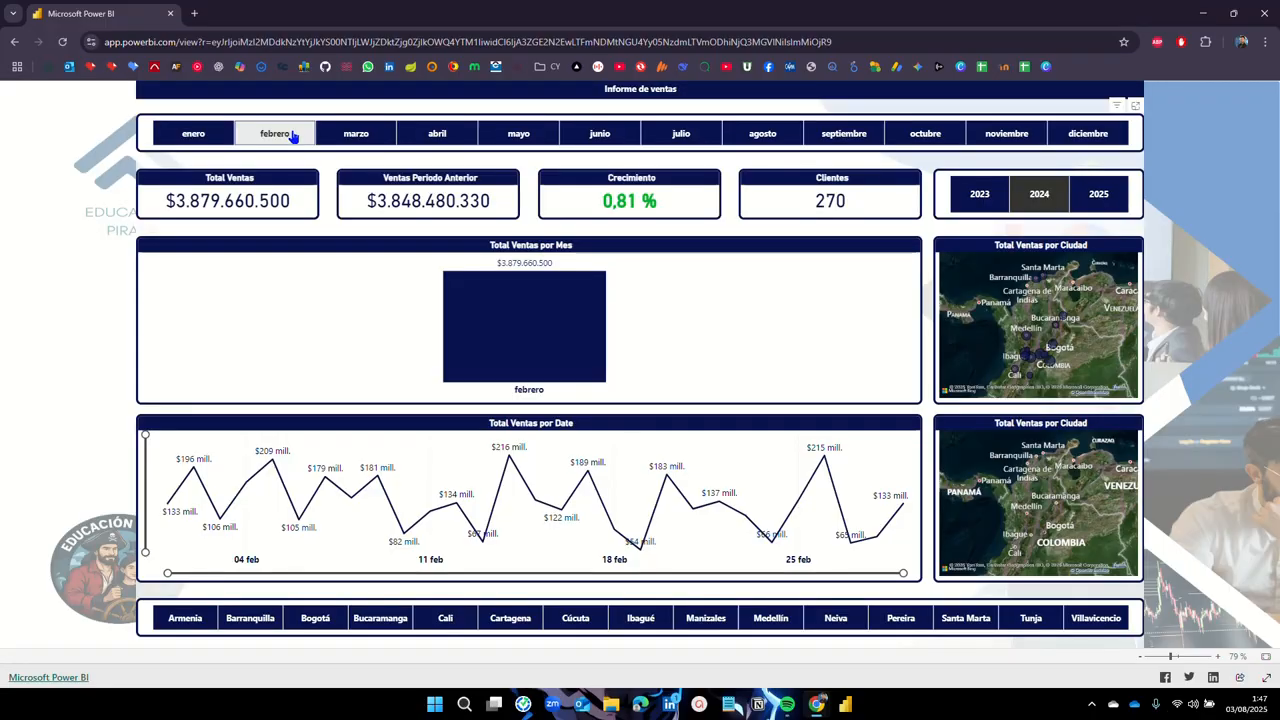
left_click(359, 139)
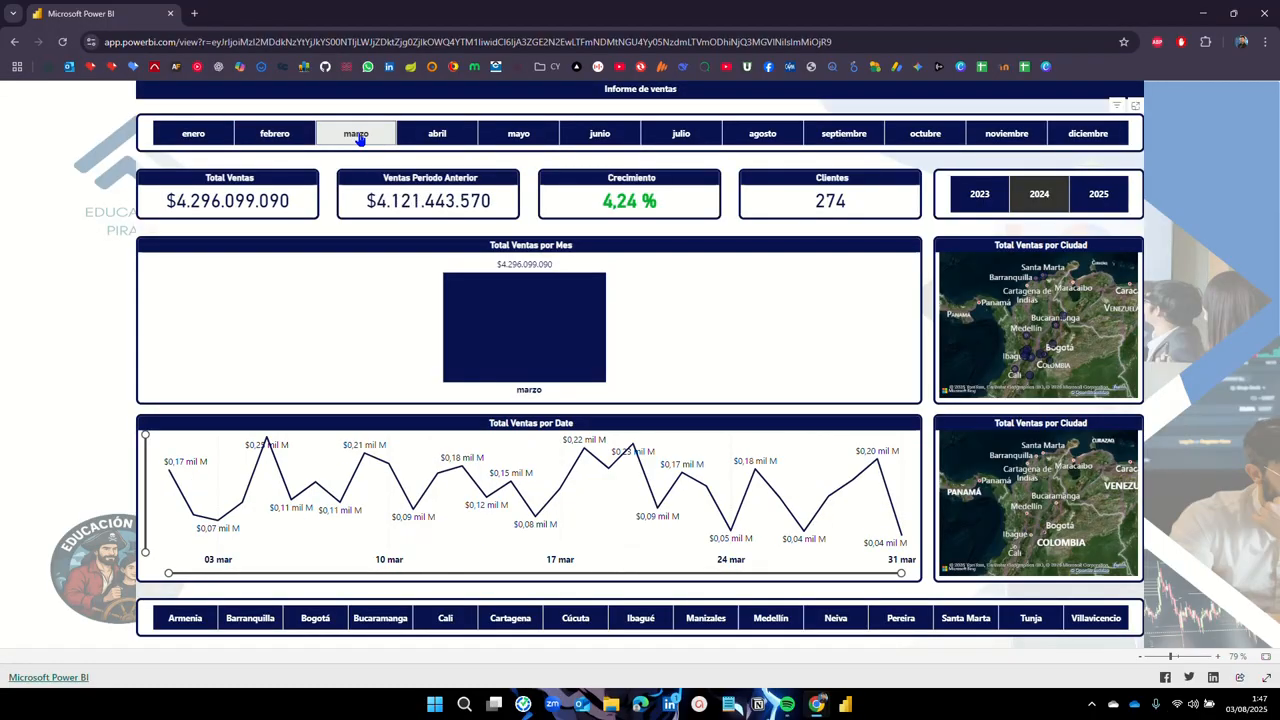
left_click(434, 140)
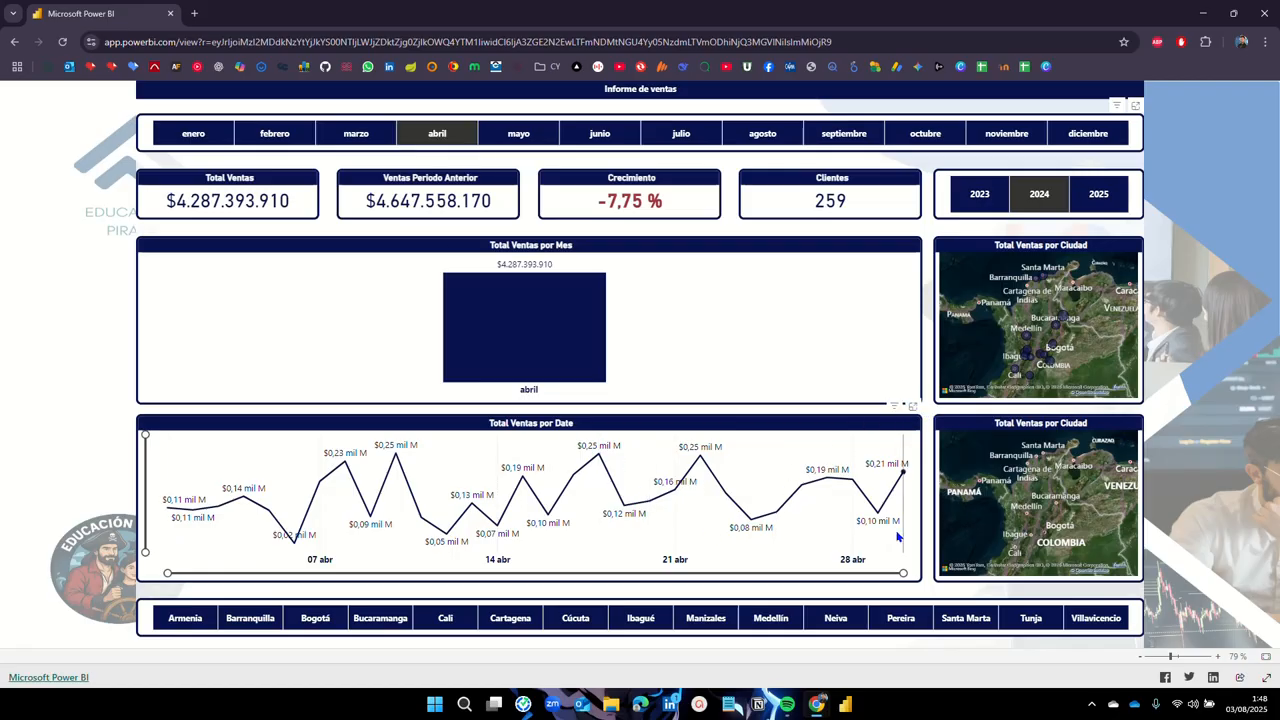
Step: Zoom the line chart's date range into early April and back, then filter to Armenia
left_click_drag(903, 573, 648, 573)
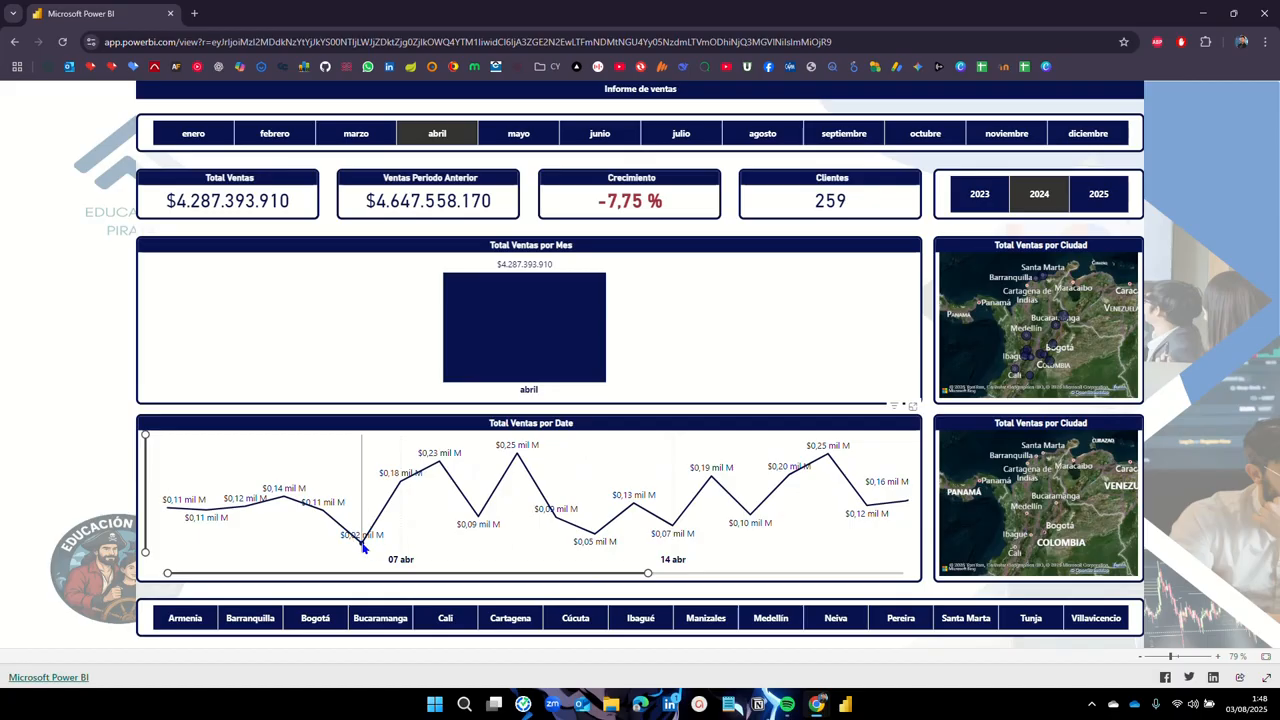
mouse_move(363, 546)
left_click_drag(647, 570, 920, 575)
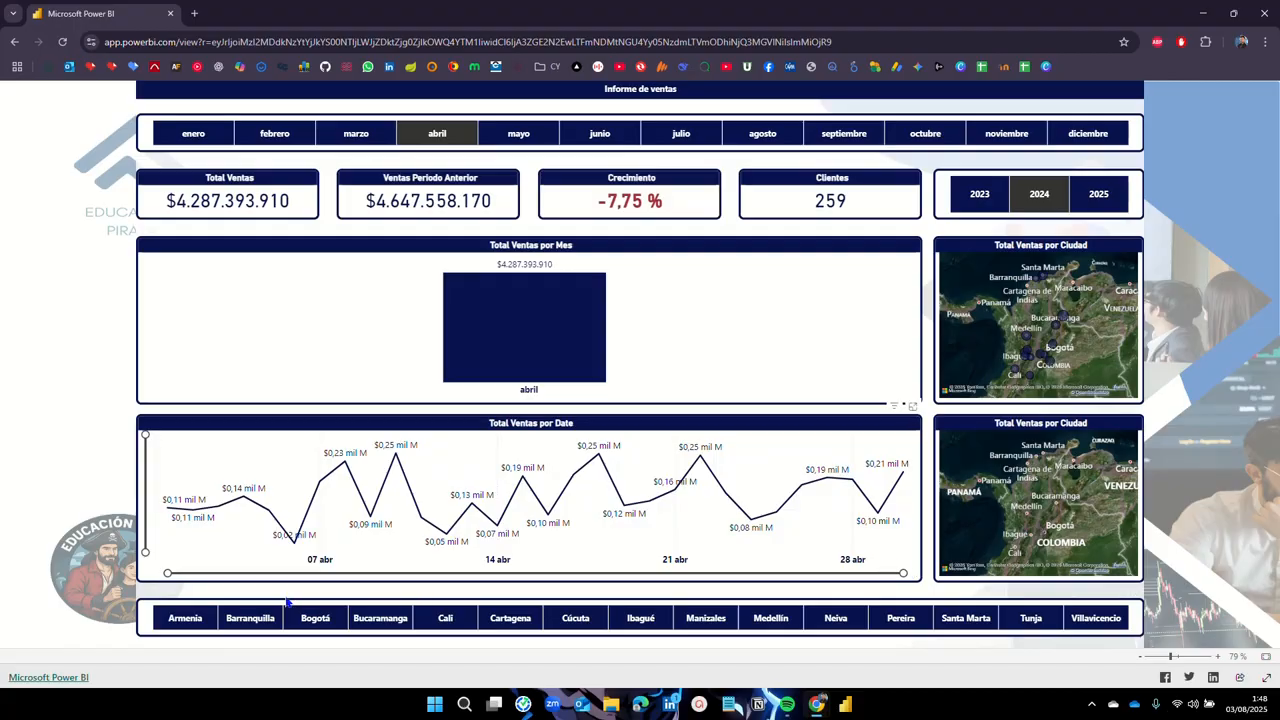
left_click(193, 626)
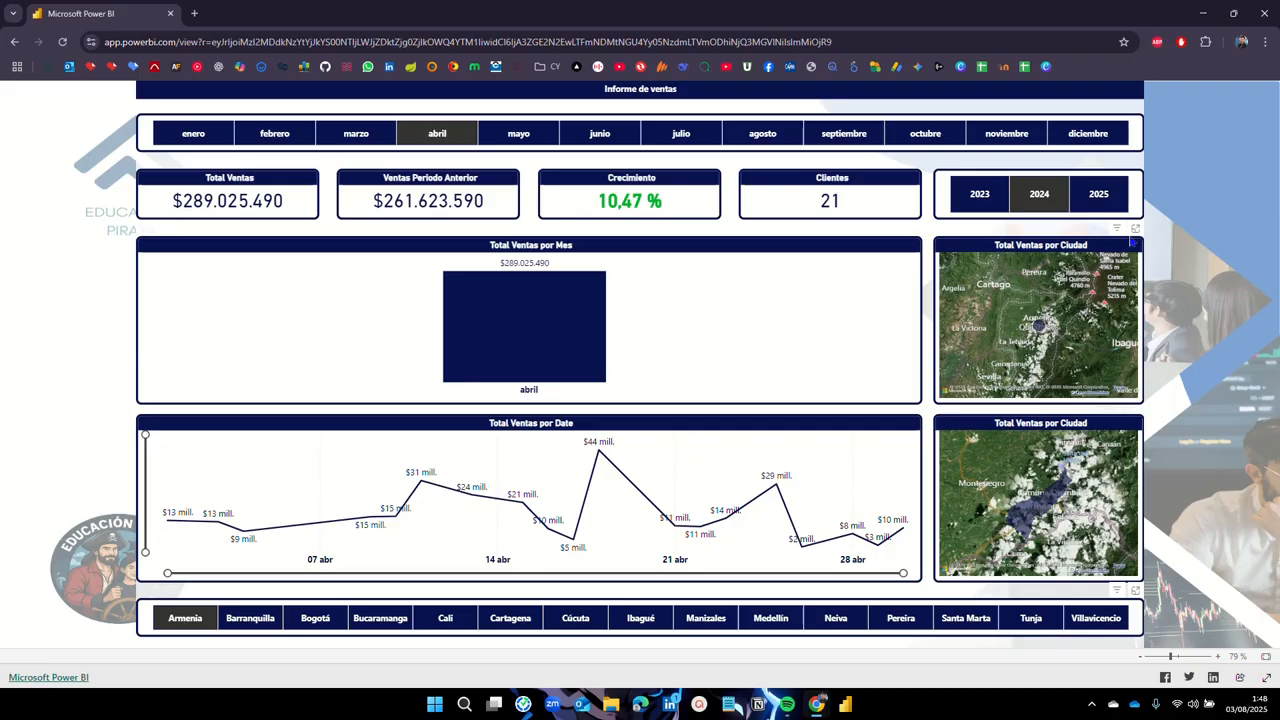
Step: Examine the city sales map in focus mode, then return to the full report page
left_click(1135, 230)
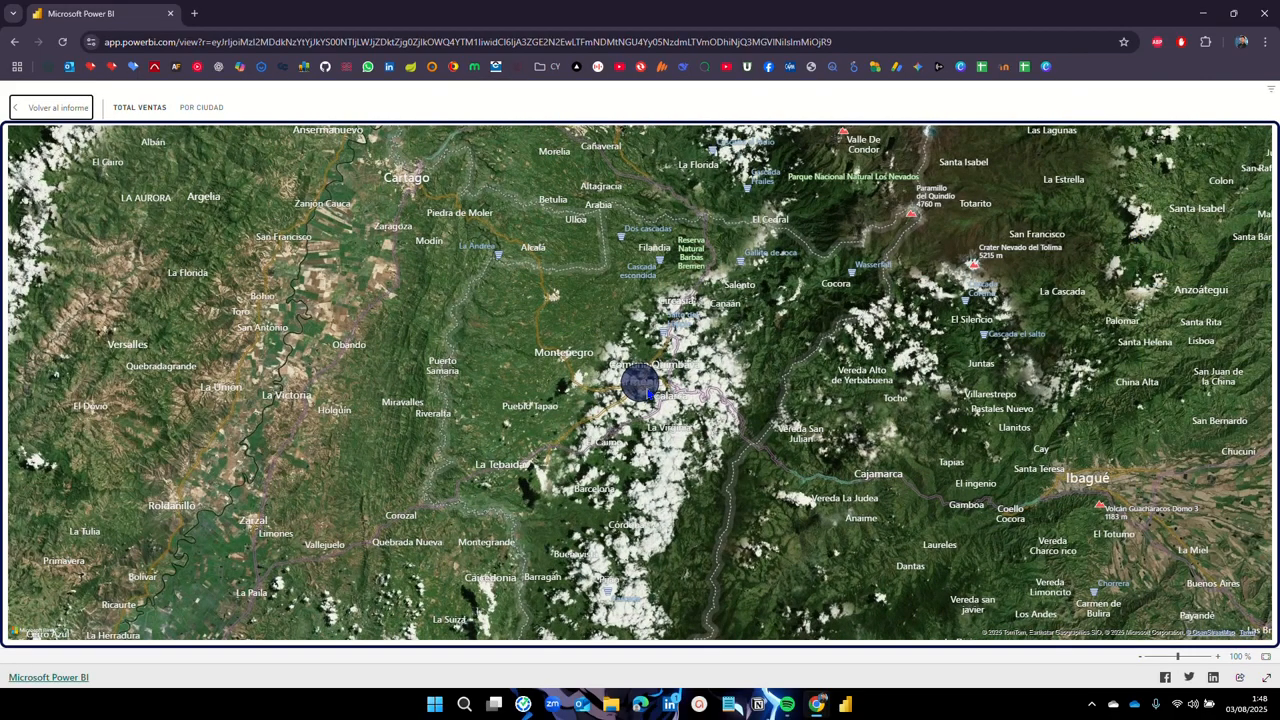
mouse_move(649, 395)
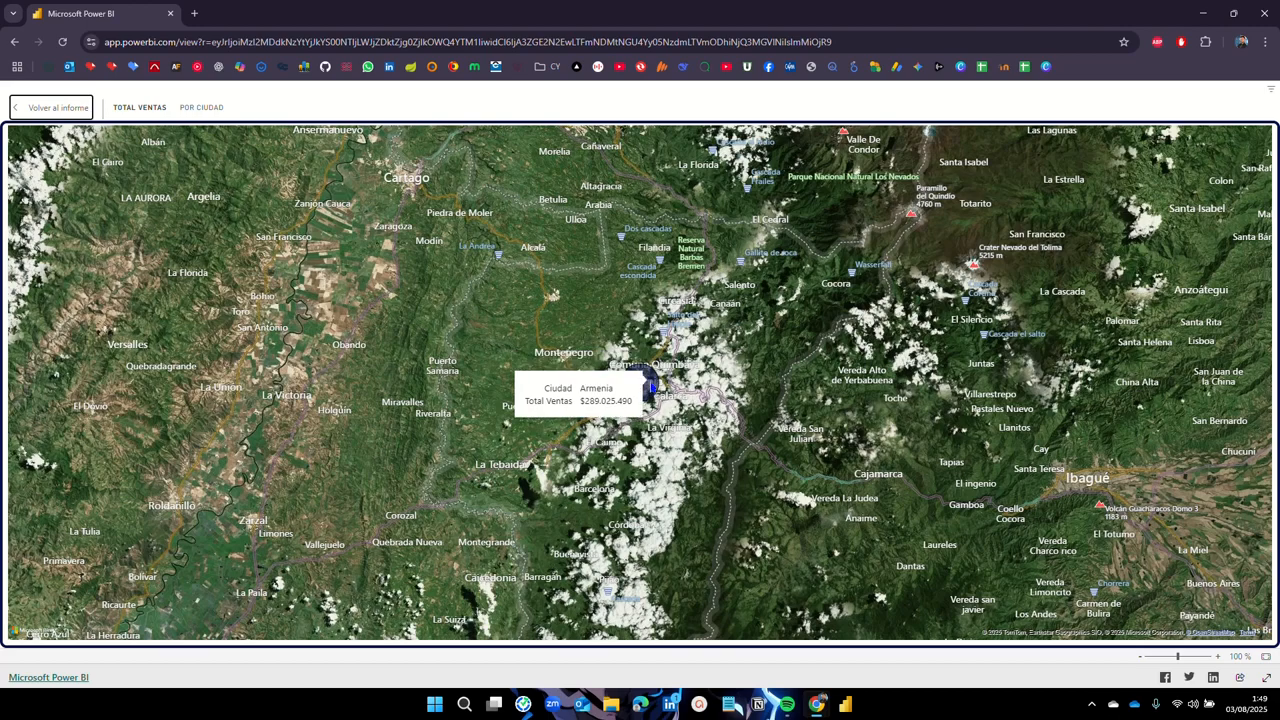
scroll(650, 387, "down", 5)
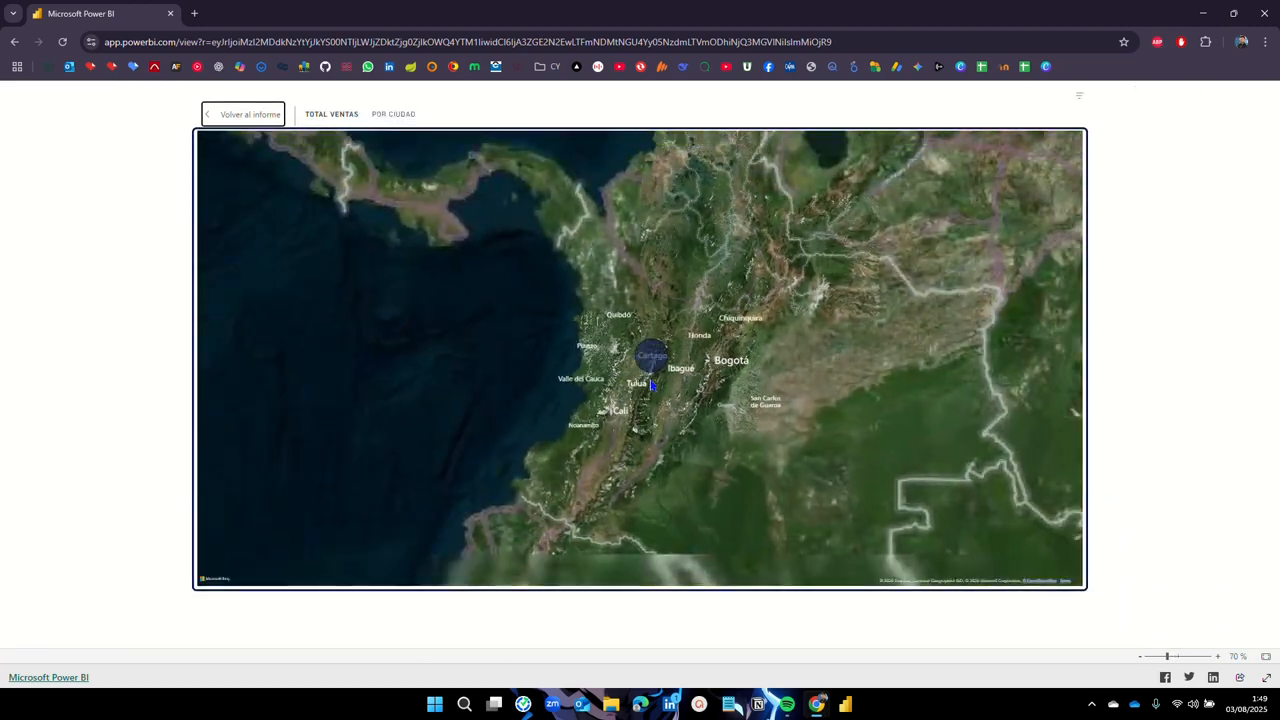
scroll(650, 387, "down", 2)
left_click(250, 118)
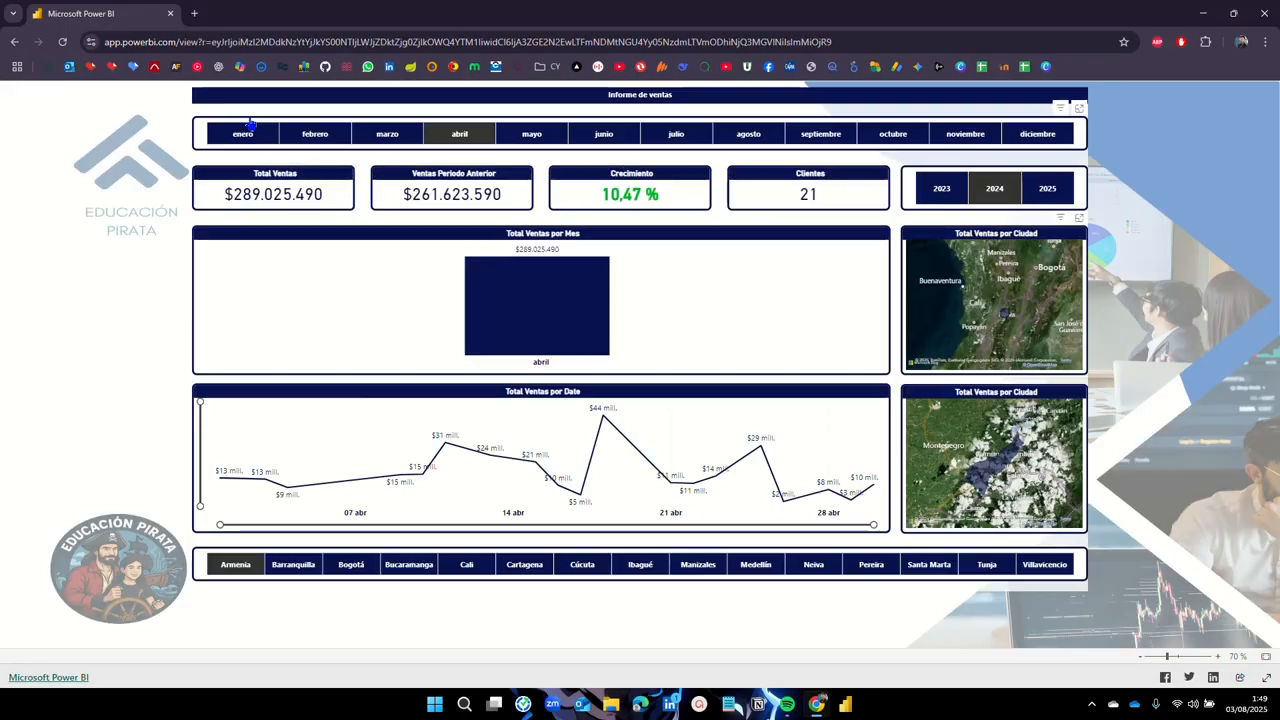
Step: Filter the report to Barranquilla and view its map in focus mode
left_click(295, 566)
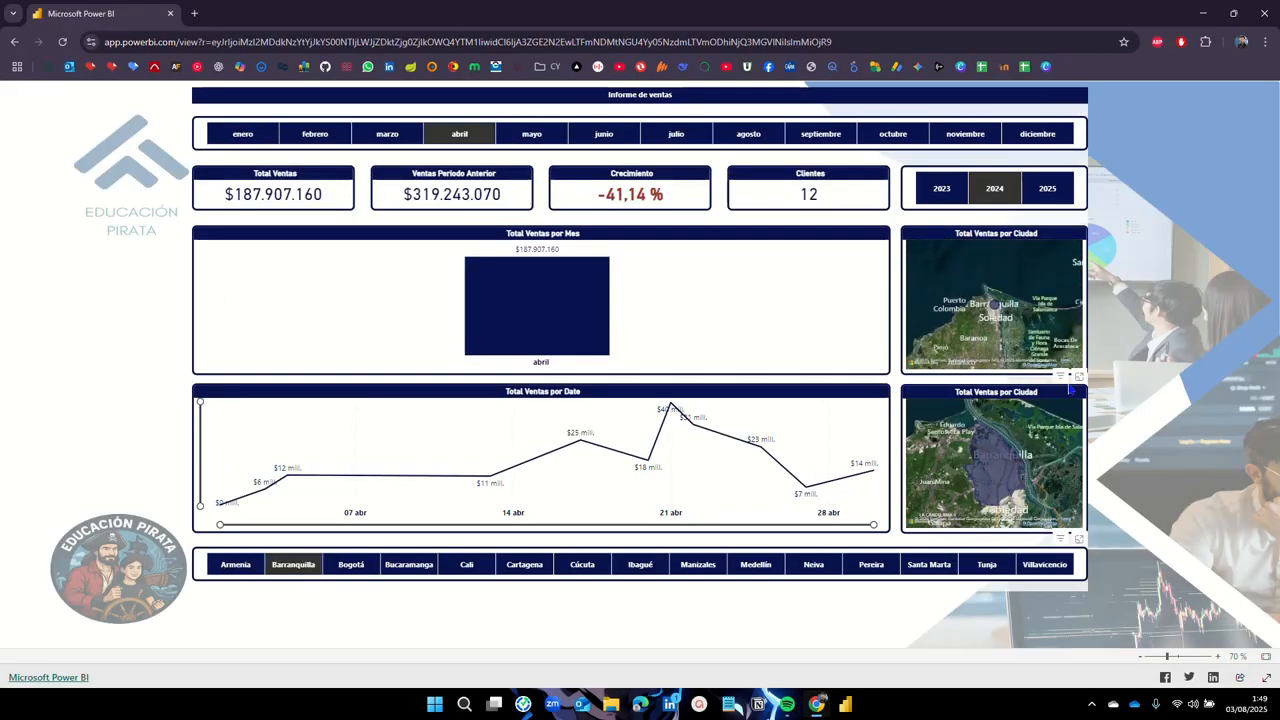
left_click(1079, 377)
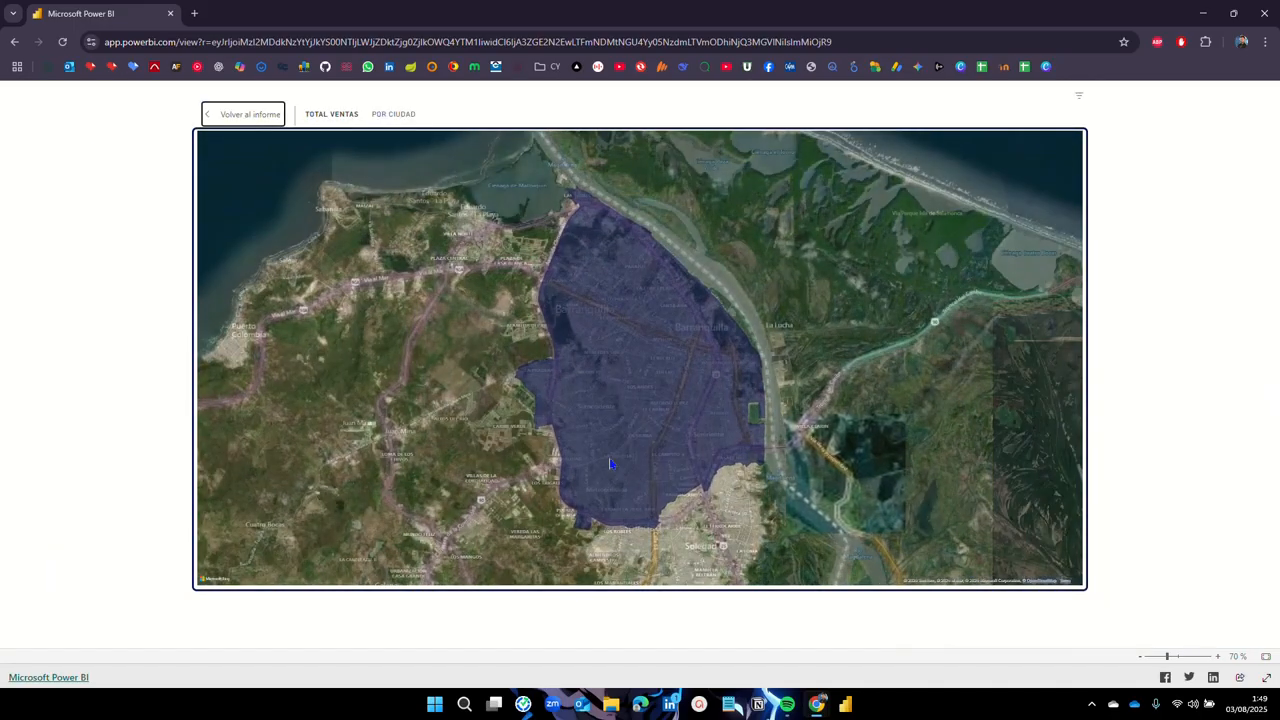
mouse_move(610, 492)
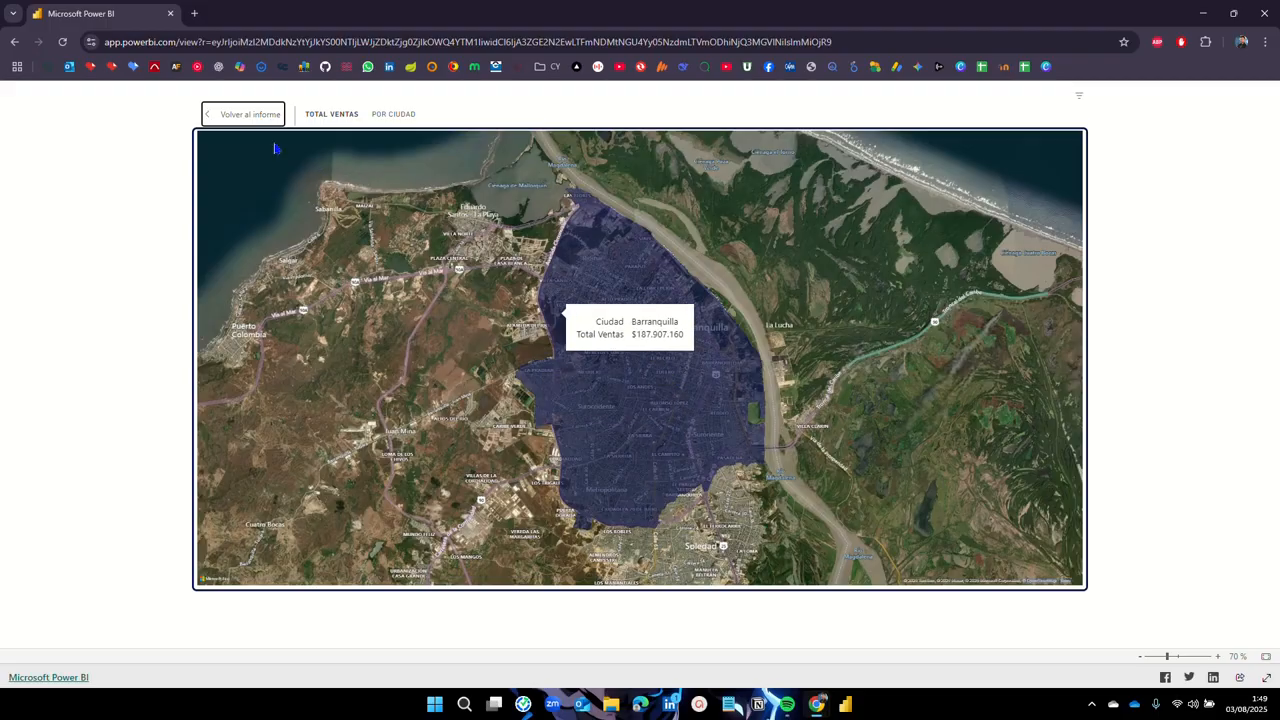
left_click(243, 116)
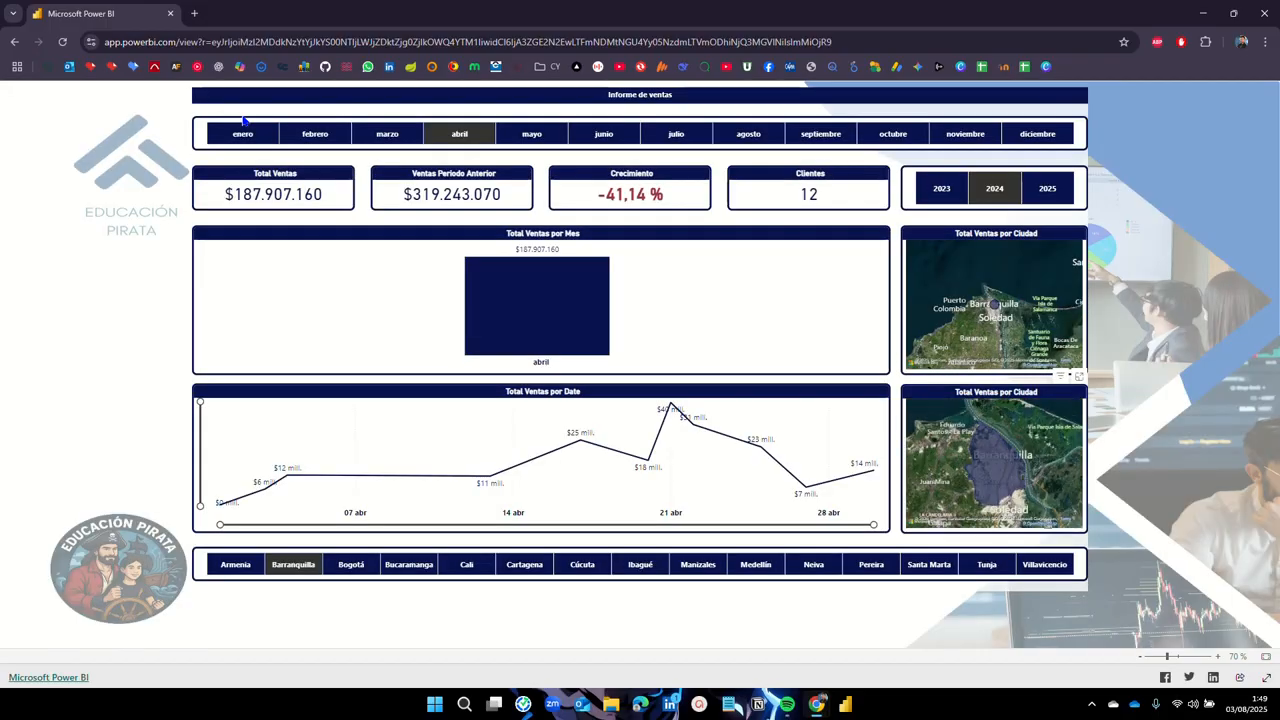
Step: Step the month filter through May, June and July, and fit the page to the window
left_click(533, 133)
left_click(600, 134)
left_click(676, 134)
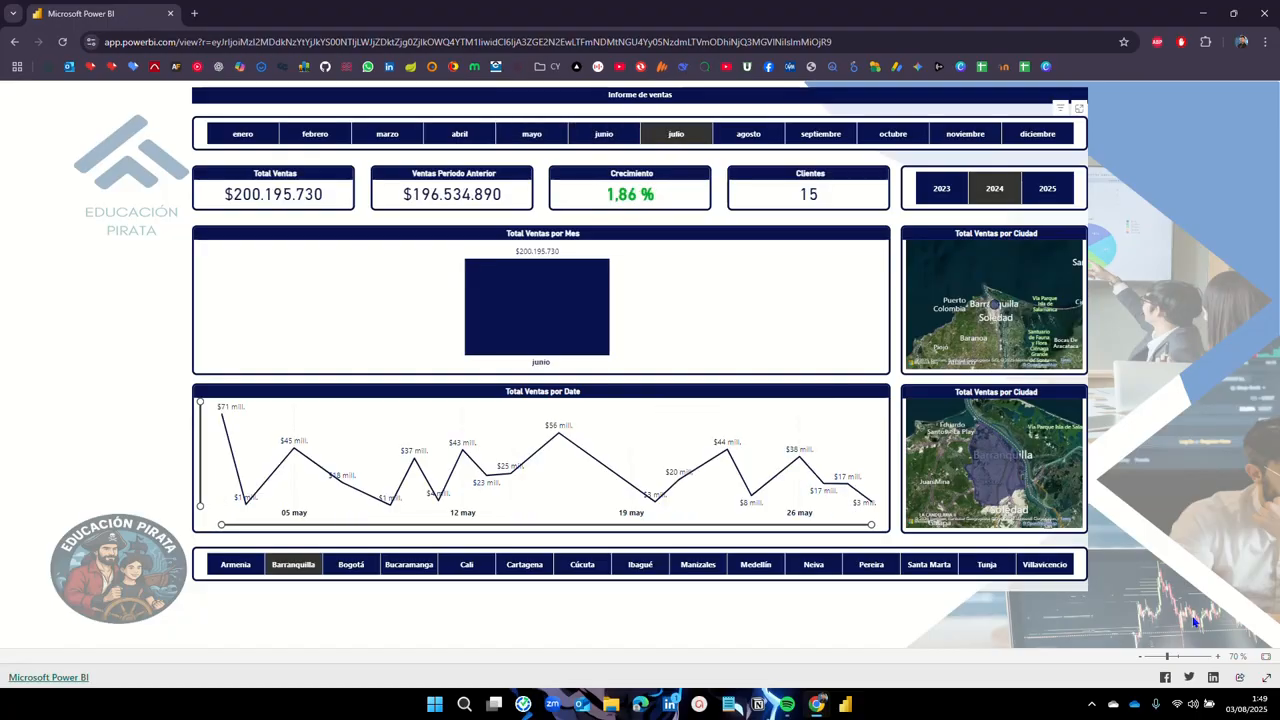
left_click(1267, 658)
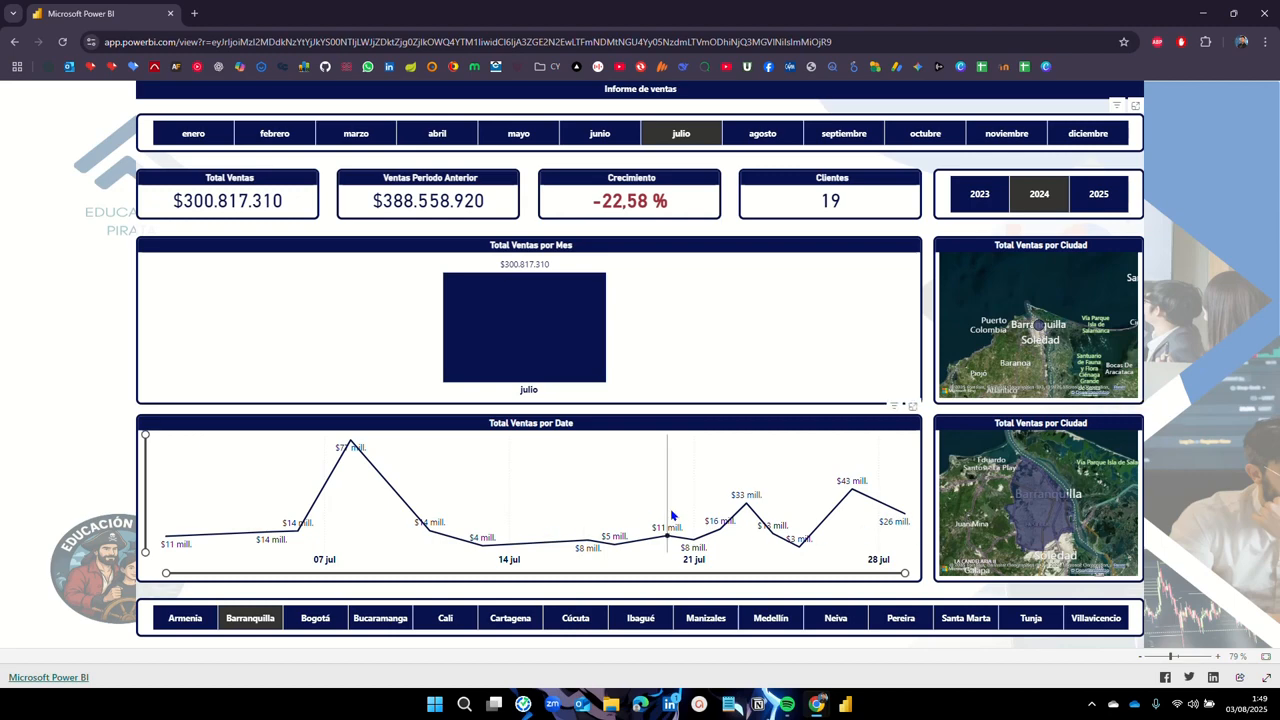
Step: Check the daily sales line chart, then clear the July filter to show all of 2024
left_click(912, 406)
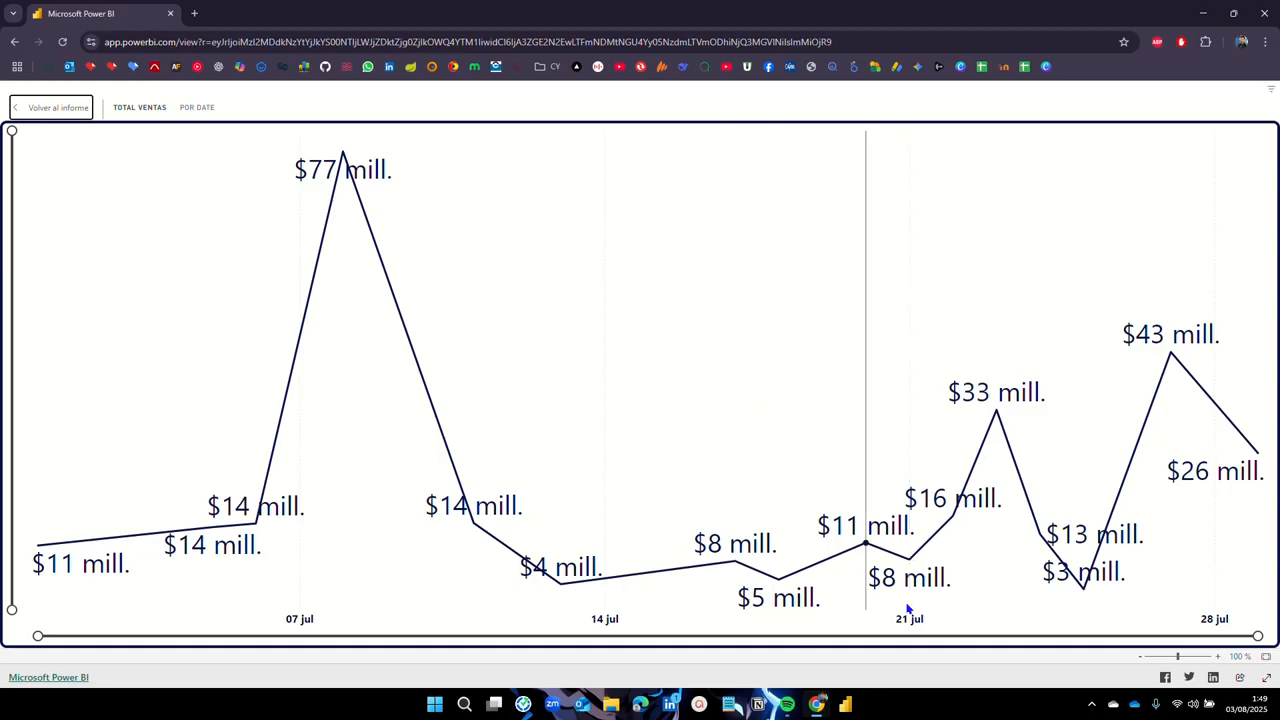
left_click(55, 110)
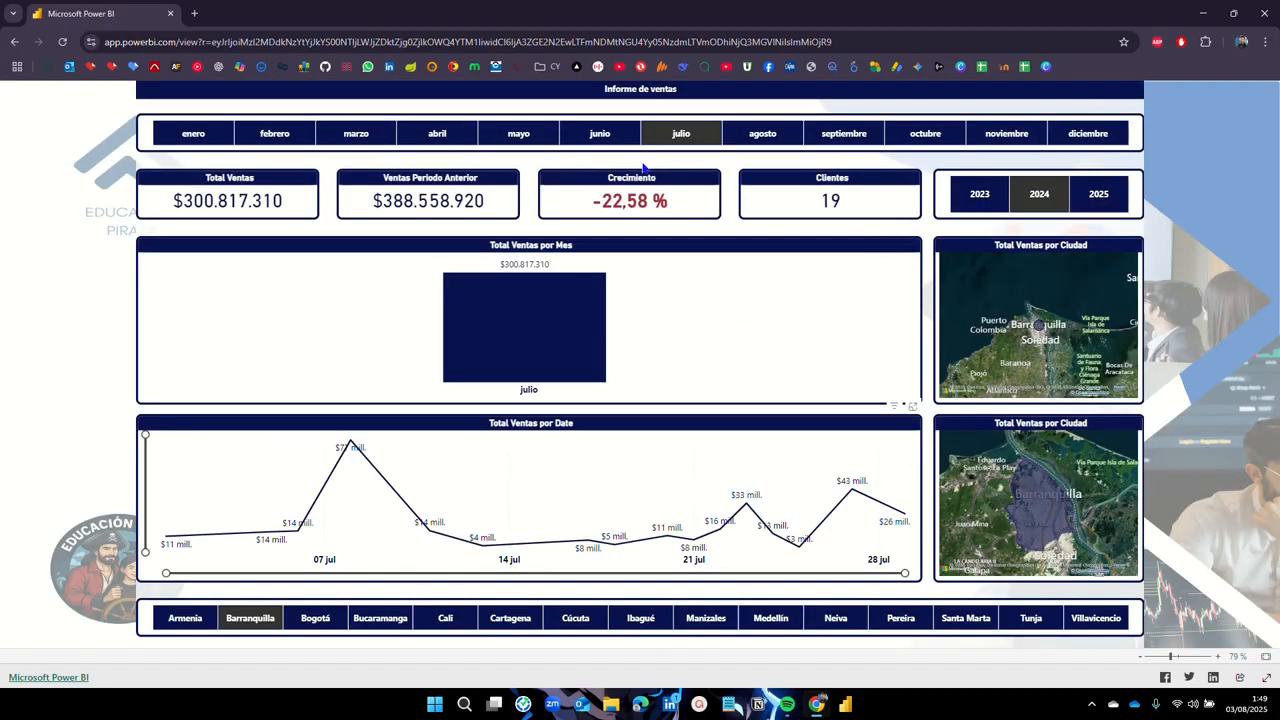
left_click(678, 140)
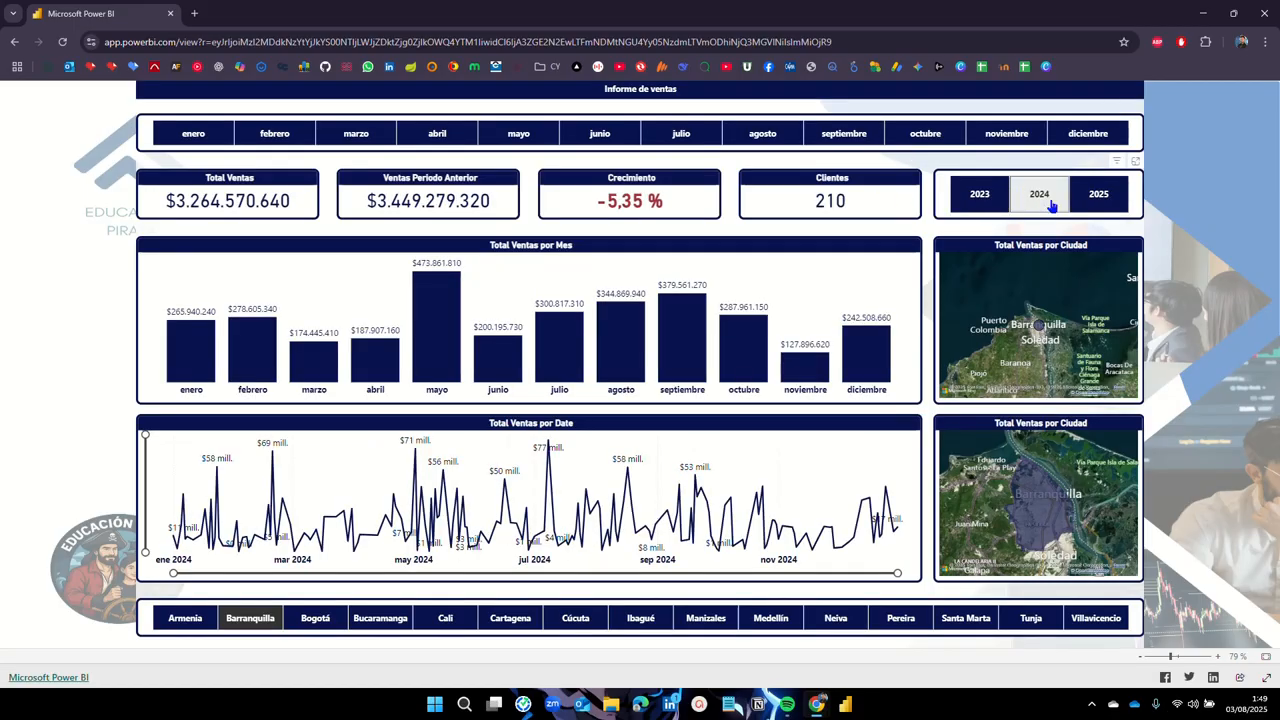